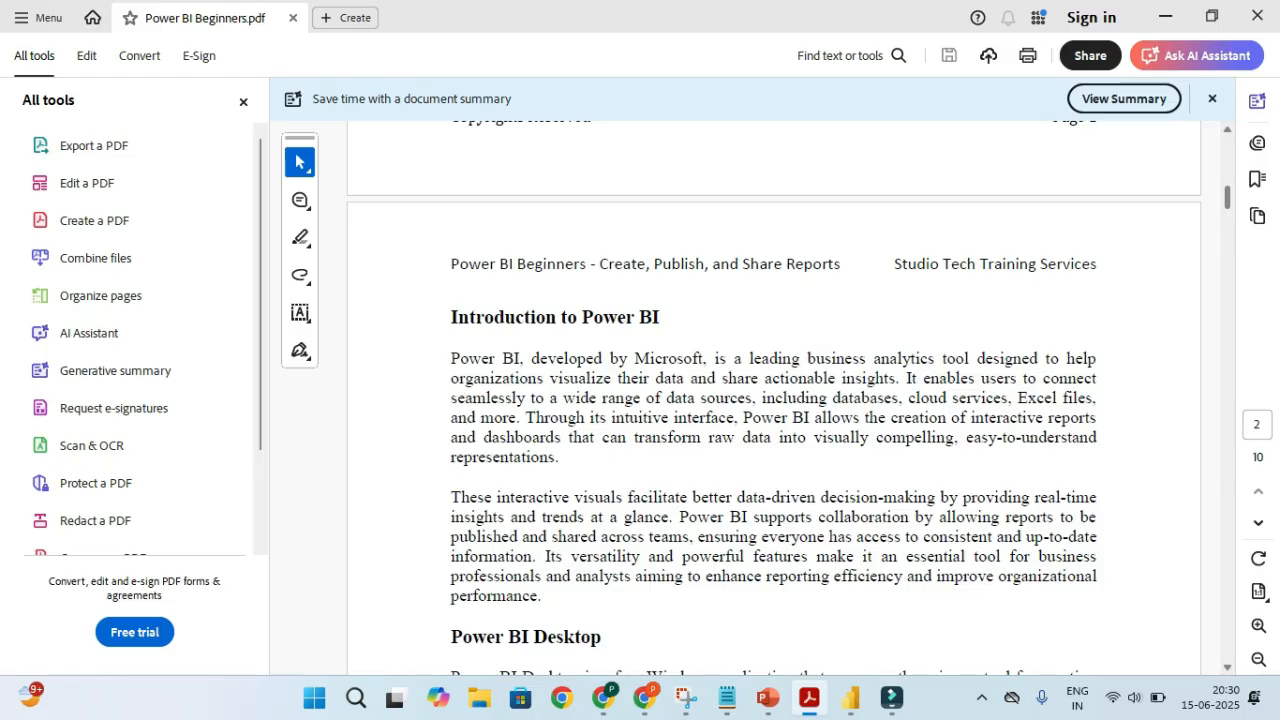
Skim the Power BI Beginners PDF from the Table of Contents through the visuals chapters
{"action": "scroll", "coordinate": [773, 400], "scroll_direction": "up", "scroll_amount": 10}
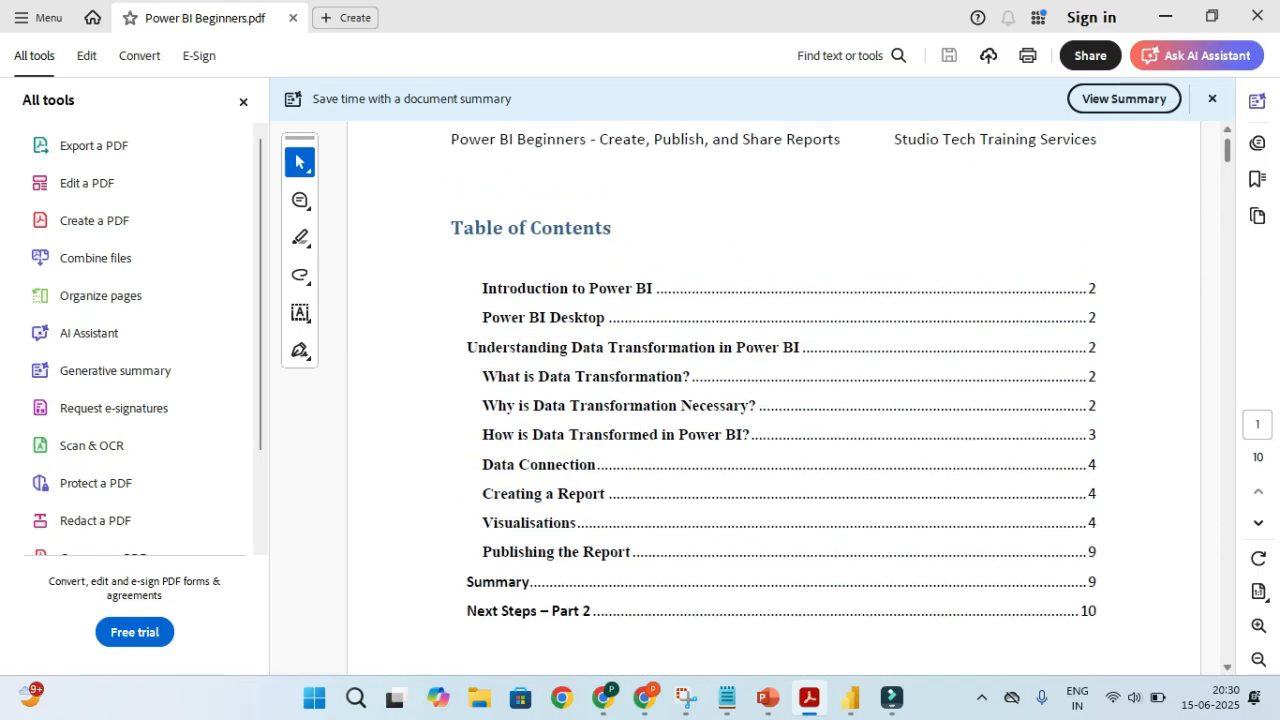
{"action": "scroll", "coordinate": [773, 400], "scroll_direction": "down", "scroll_amount": 4}
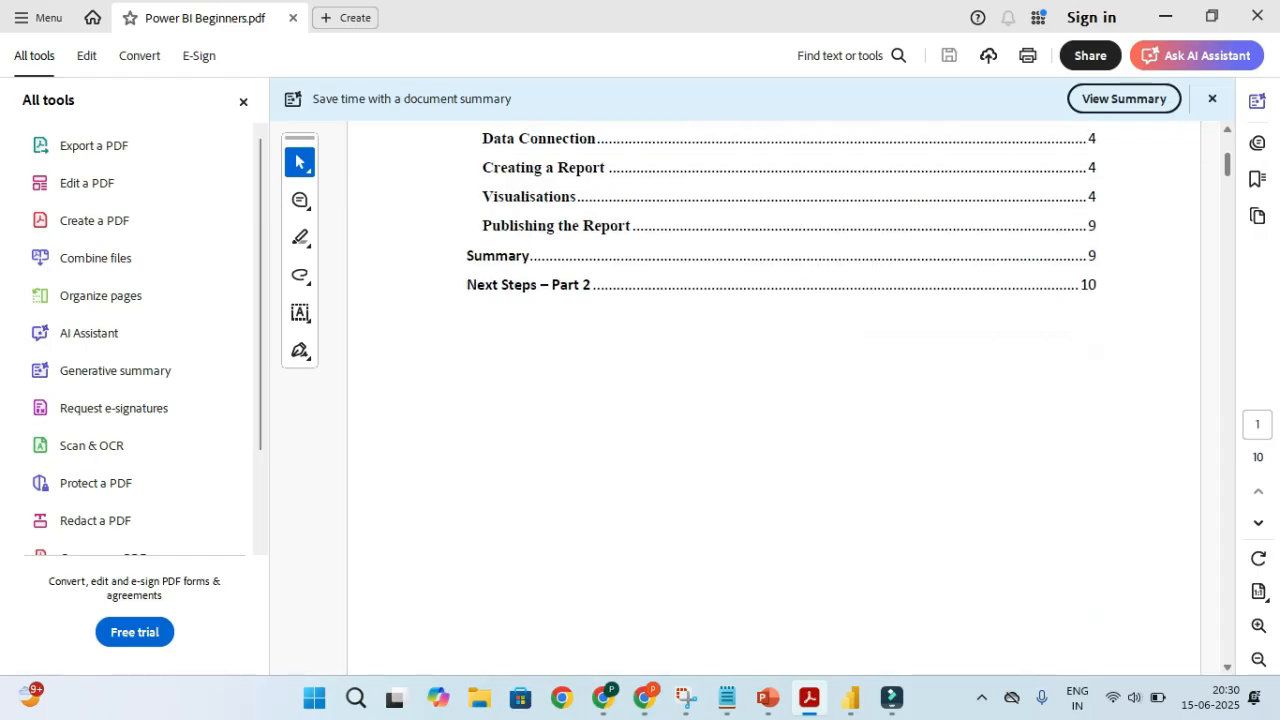
{"action": "scroll", "coordinate": [773, 400], "scroll_direction": "up", "scroll_amount": 4}
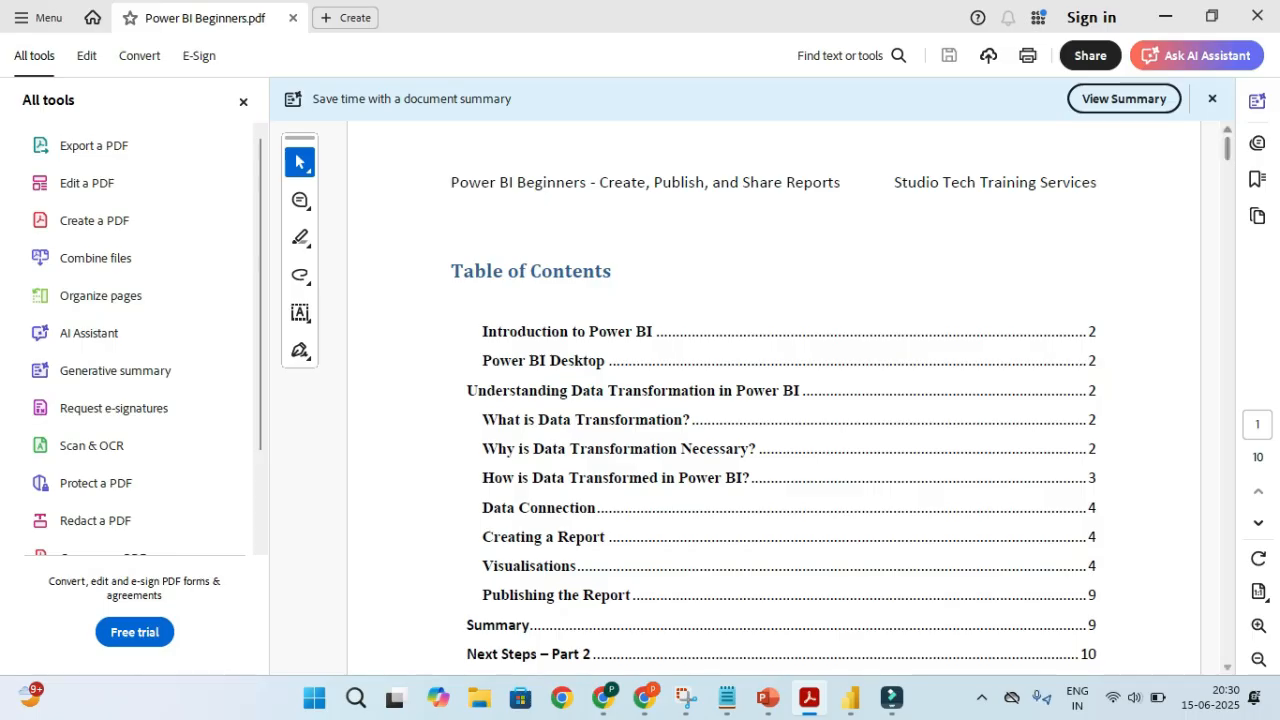
{"action": "scroll", "coordinate": [773, 400], "scroll_direction": "down", "scroll_amount": 3}
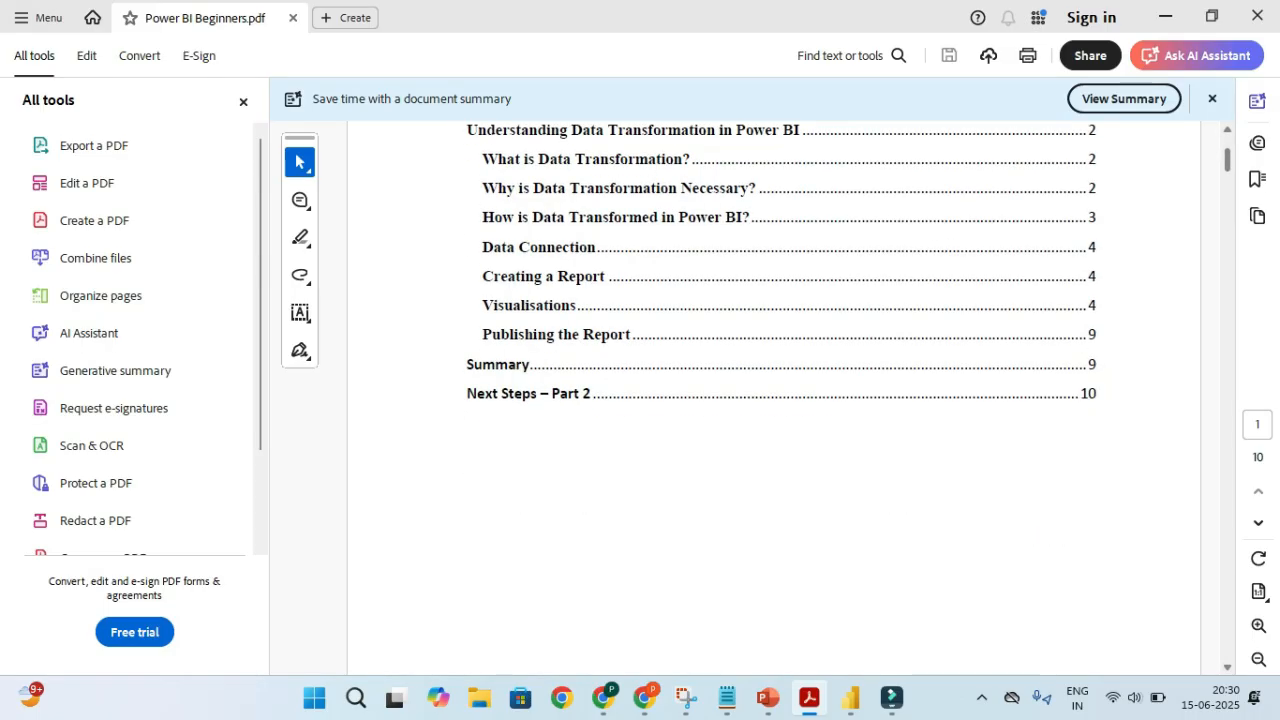
{"action": "scroll", "coordinate": [773, 400], "scroll_direction": "down", "scroll_amount": 20}
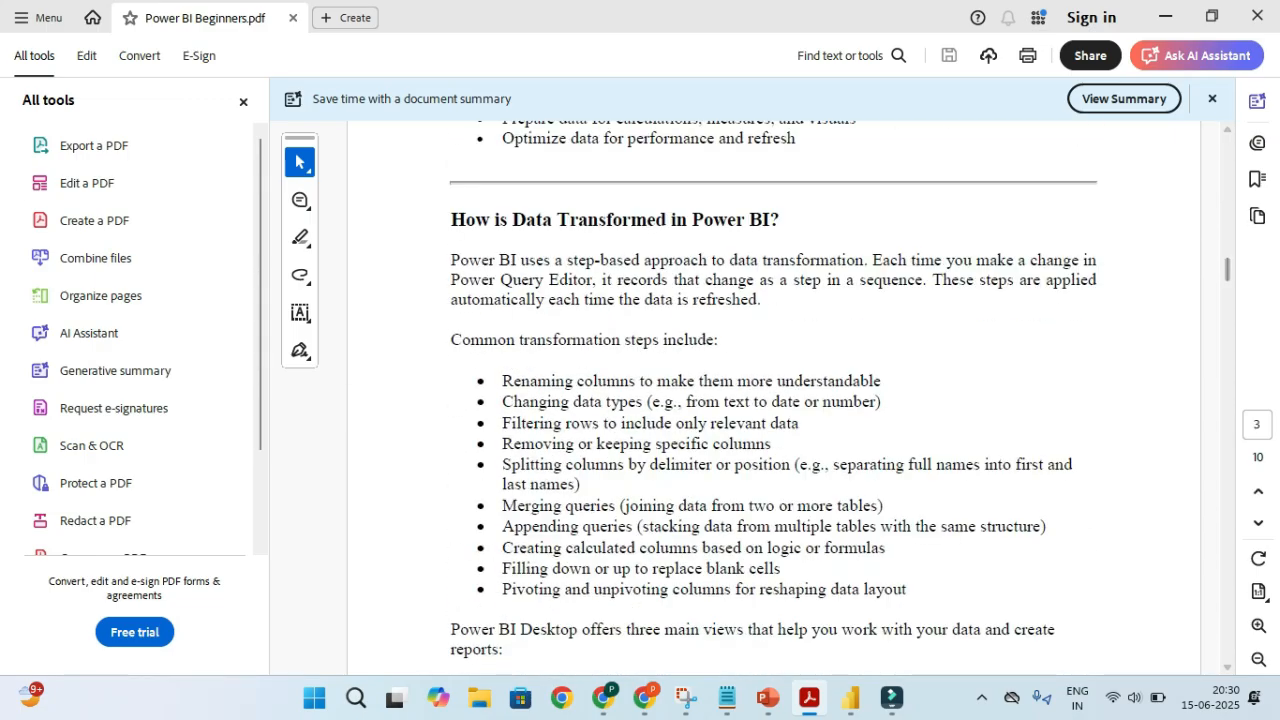
{"action": "scroll", "coordinate": [773, 400], "scroll_direction": "down", "scroll_amount": 9}
{"action": "scroll", "coordinate": [773, 400], "scroll_direction": "down", "scroll_amount": 10}
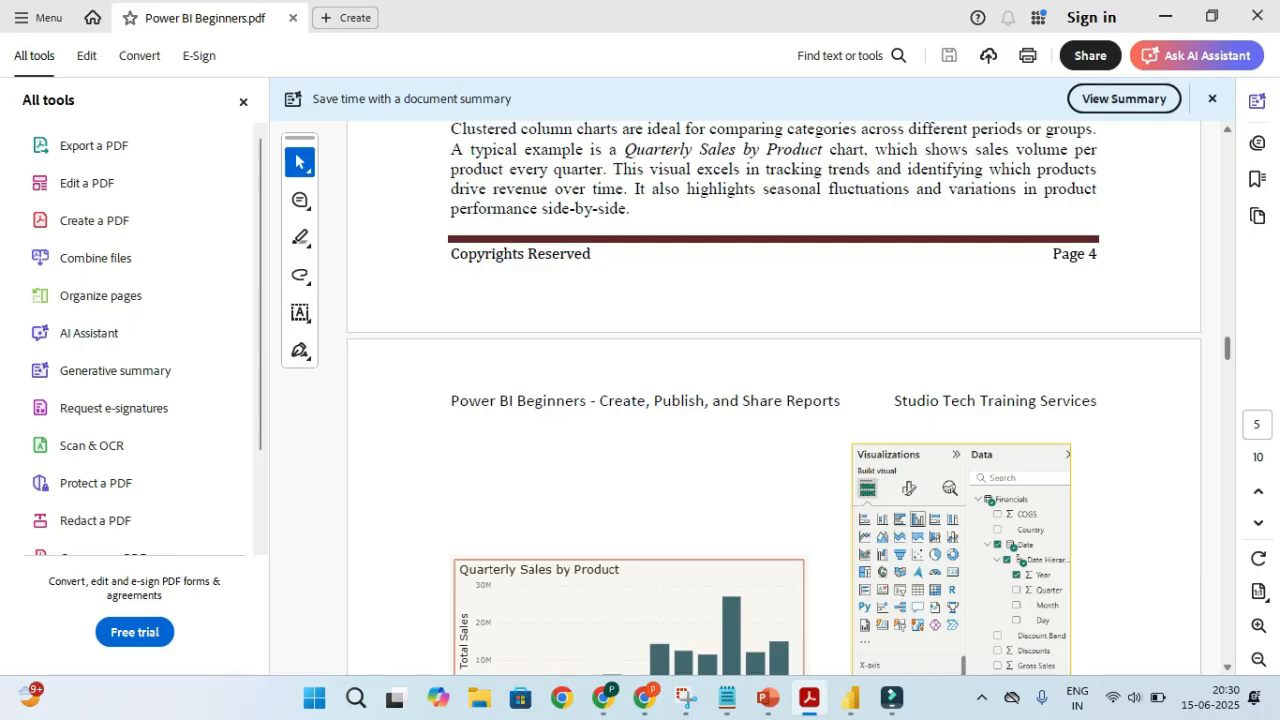
{"action": "scroll", "coordinate": [773, 400], "scroll_direction": "down", "scroll_amount": 12}
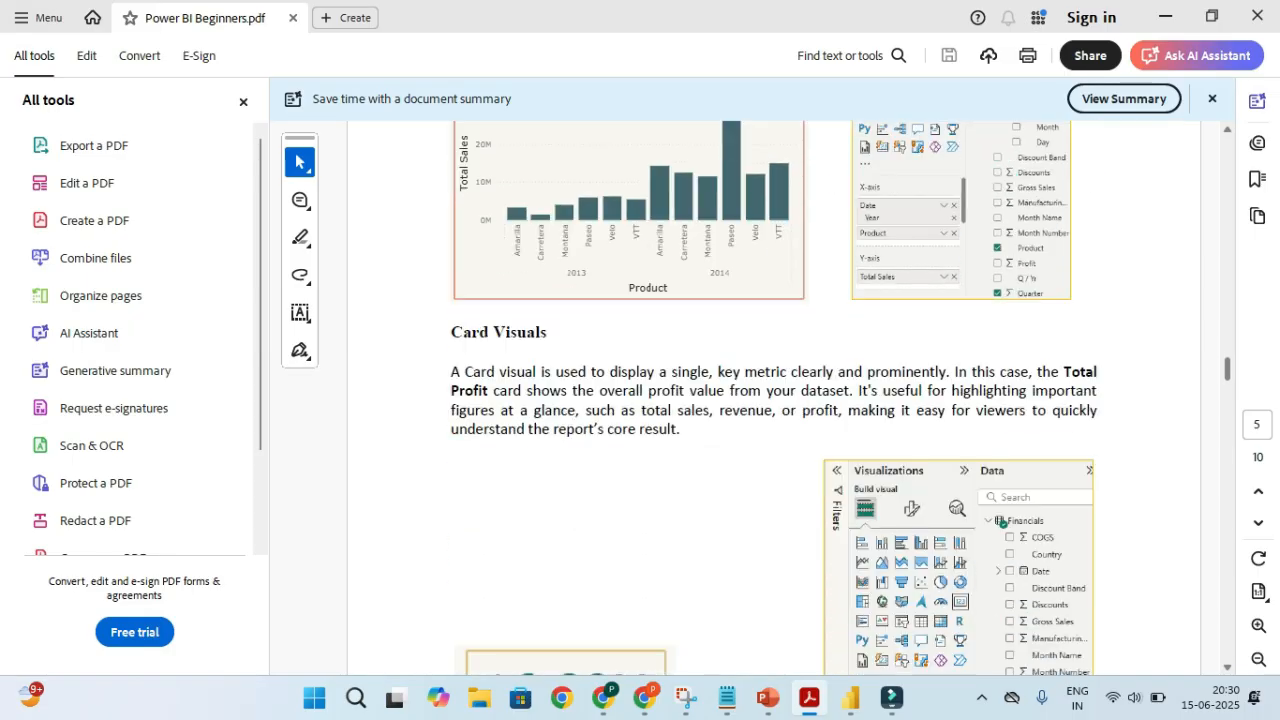
{"action": "scroll", "coordinate": [773, 400], "scroll_direction": "down", "scroll_amount": 10}
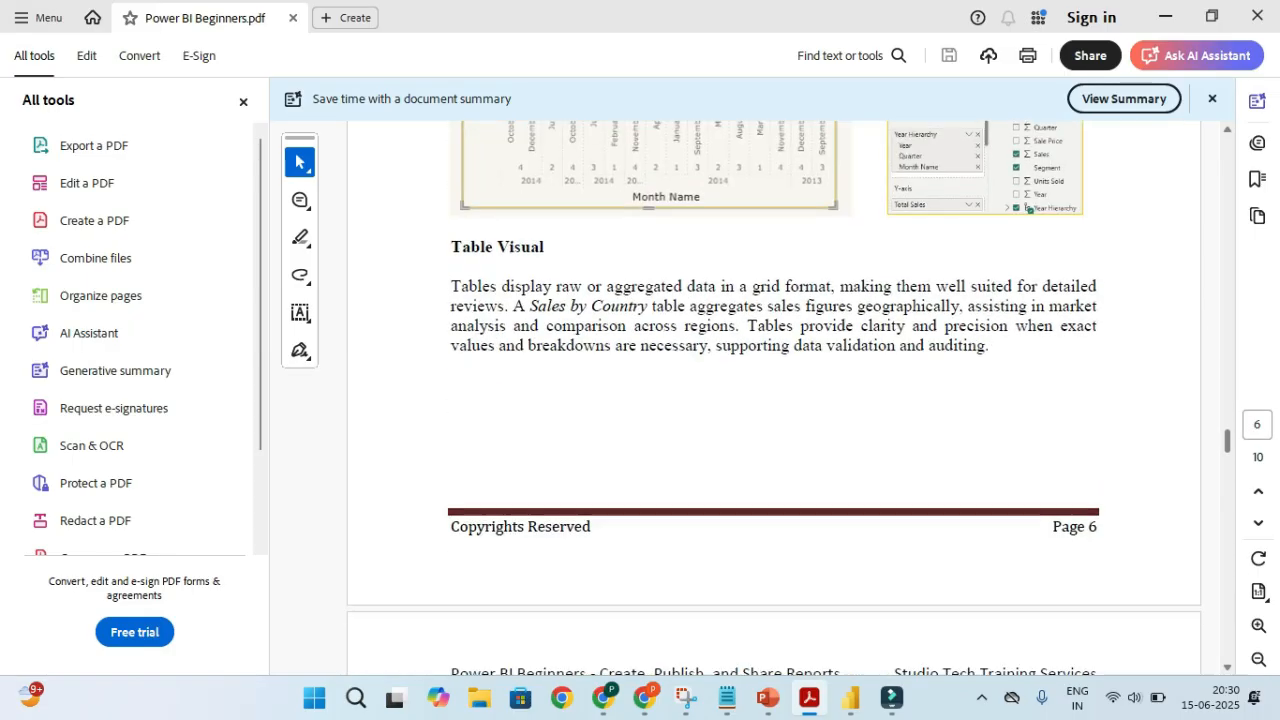
{"action": "scroll", "coordinate": [773, 400], "scroll_direction": "down", "scroll_amount": 10}
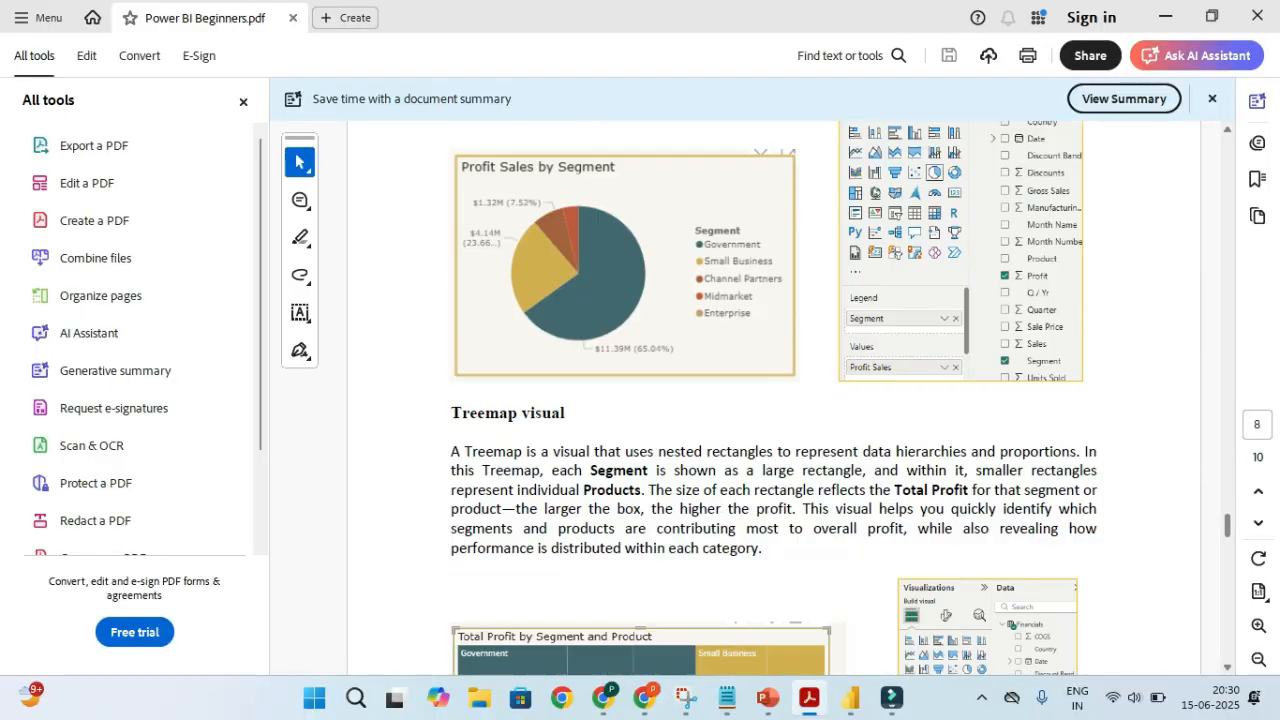
{"action": "scroll", "coordinate": [773, 400], "scroll_direction": "down", "scroll_amount": 10}
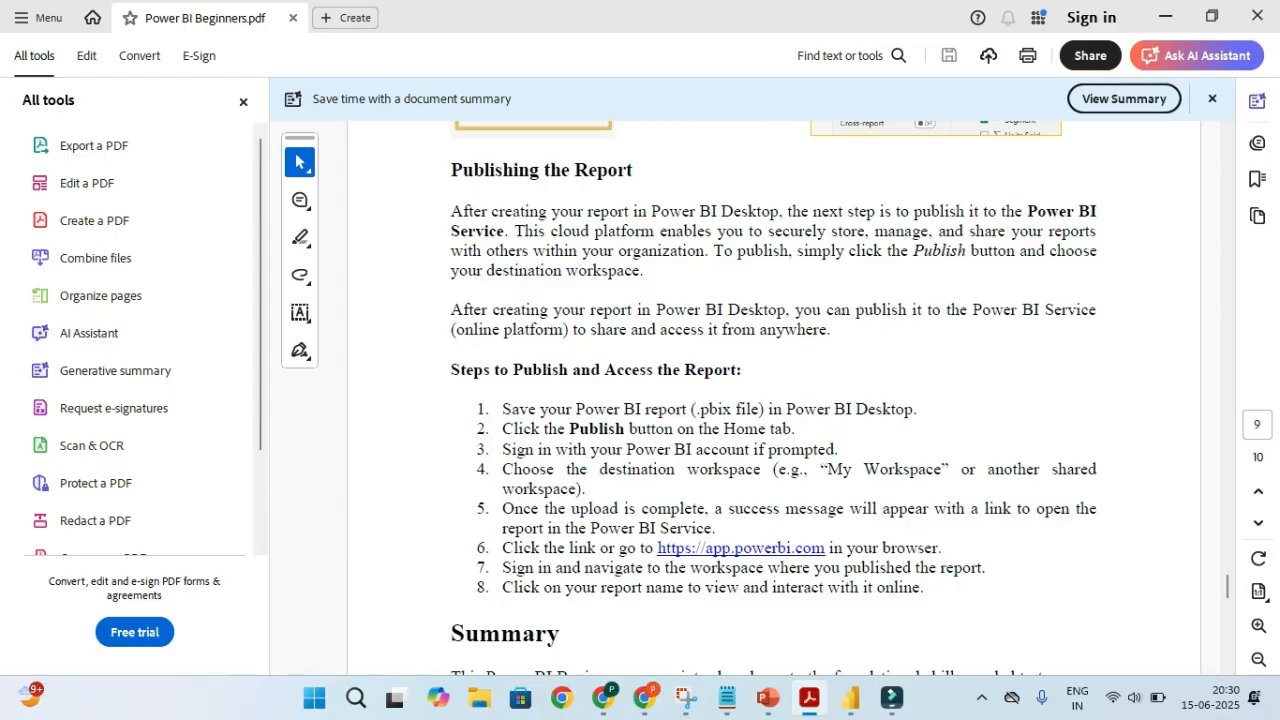
Glance at the slides, then continue down the PDF to page 9's Publishing the Report section
{"action": "key", "text": "alt+Tab"}
{"action": "key", "text": "alt+Tab"}
{"action": "scroll", "coordinate": [773, 400], "scroll_direction": "down", "scroll_amount": 3}
{"action": "scroll", "coordinate": [773, 400], "scroll_direction": "down", "scroll_amount": 2}
{"action": "scroll", "coordinate": [773, 400], "scroll_direction": "down", "scroll_amount": 5}
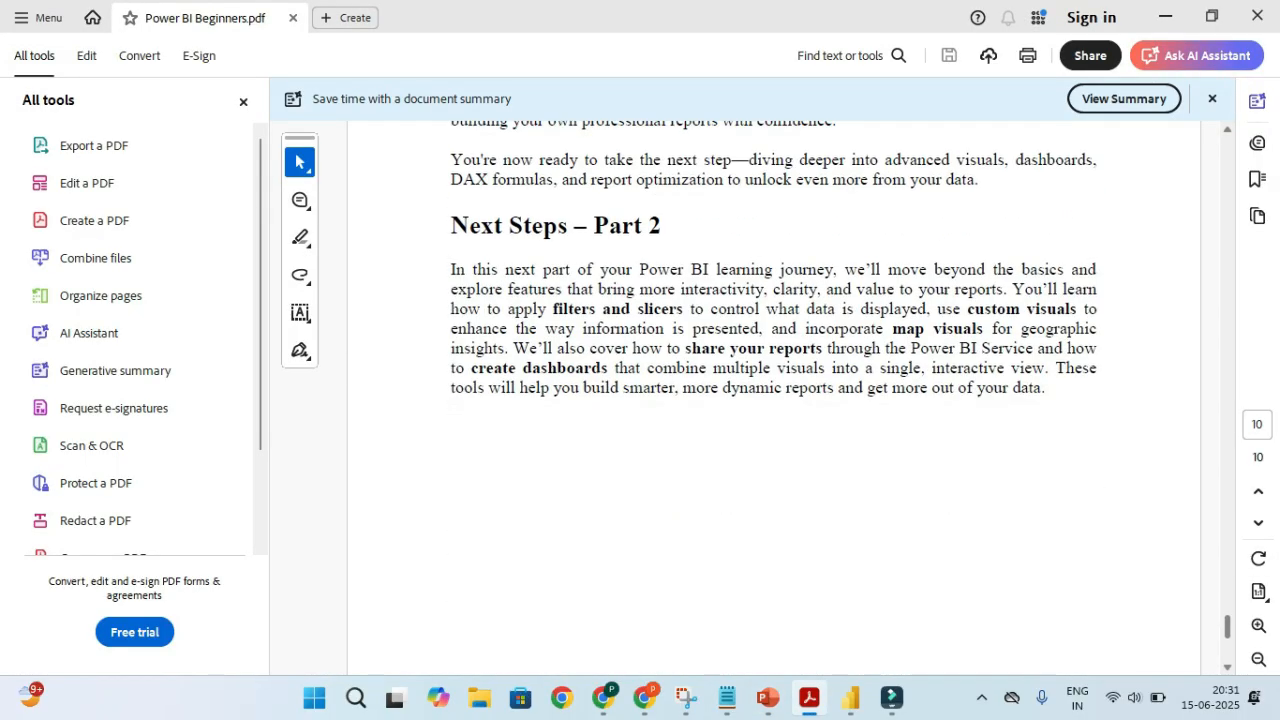
{"action": "scroll", "coordinate": [773, 400], "scroll_direction": "up", "scroll_amount": 10}
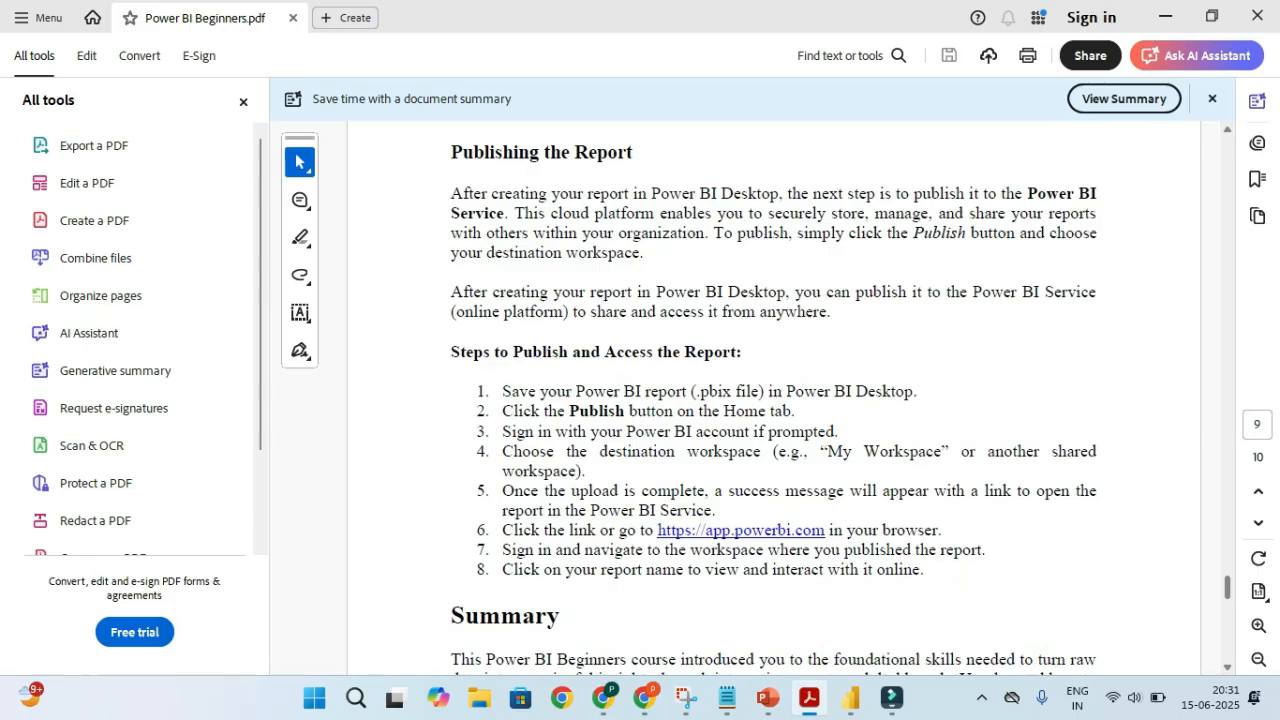
Switch to the PBI_Beginner presentation and back, then scroll the PDF guide
{"action": "key", "text": "alt+Tab"}
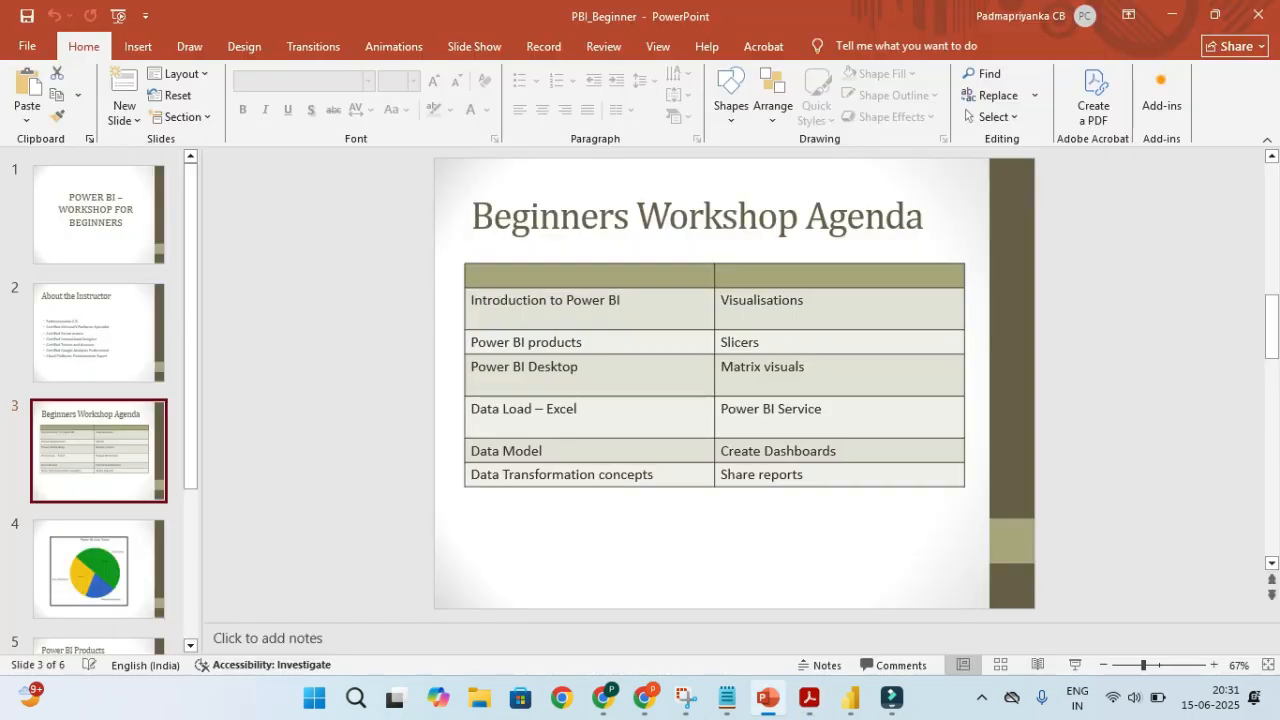
{"action": "key", "text": "alt+Tab"}
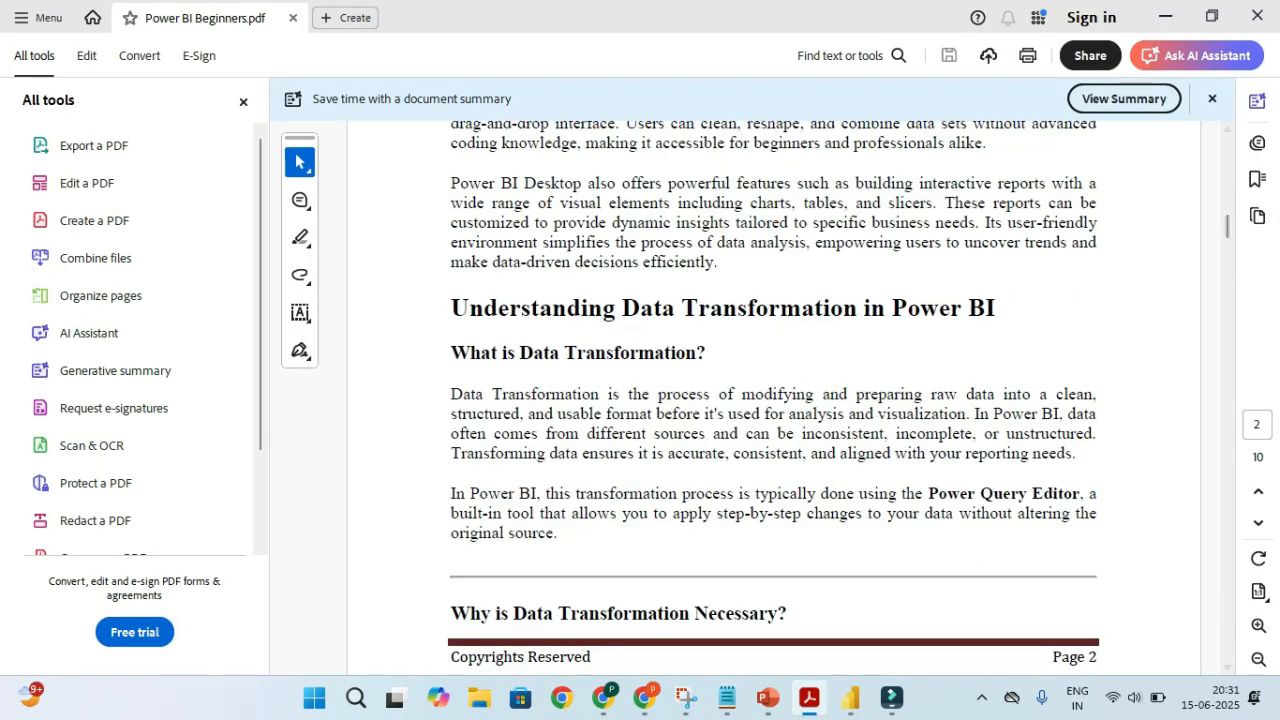
{"action": "scroll", "coordinate": [773, 395], "scroll_direction": "up", "scroll_amount": 15}
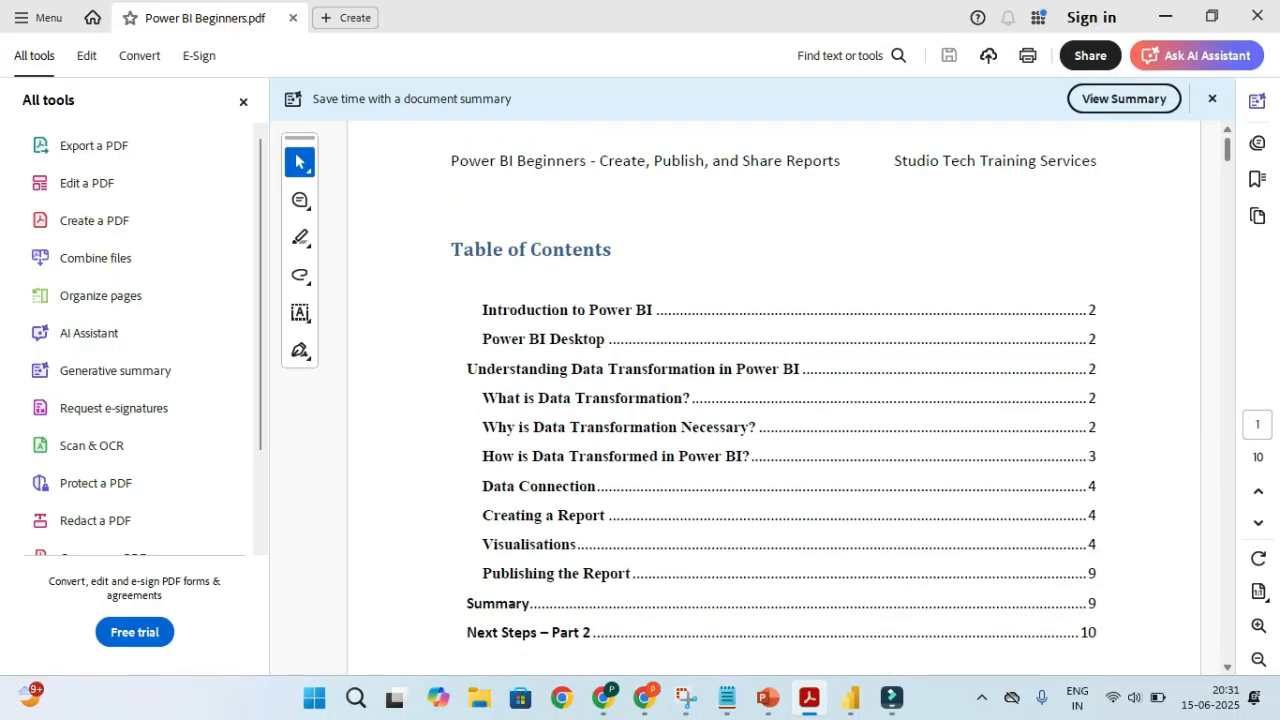
{"action": "scroll", "coordinate": [773, 395], "scroll_direction": "down", "scroll_amount": 15}
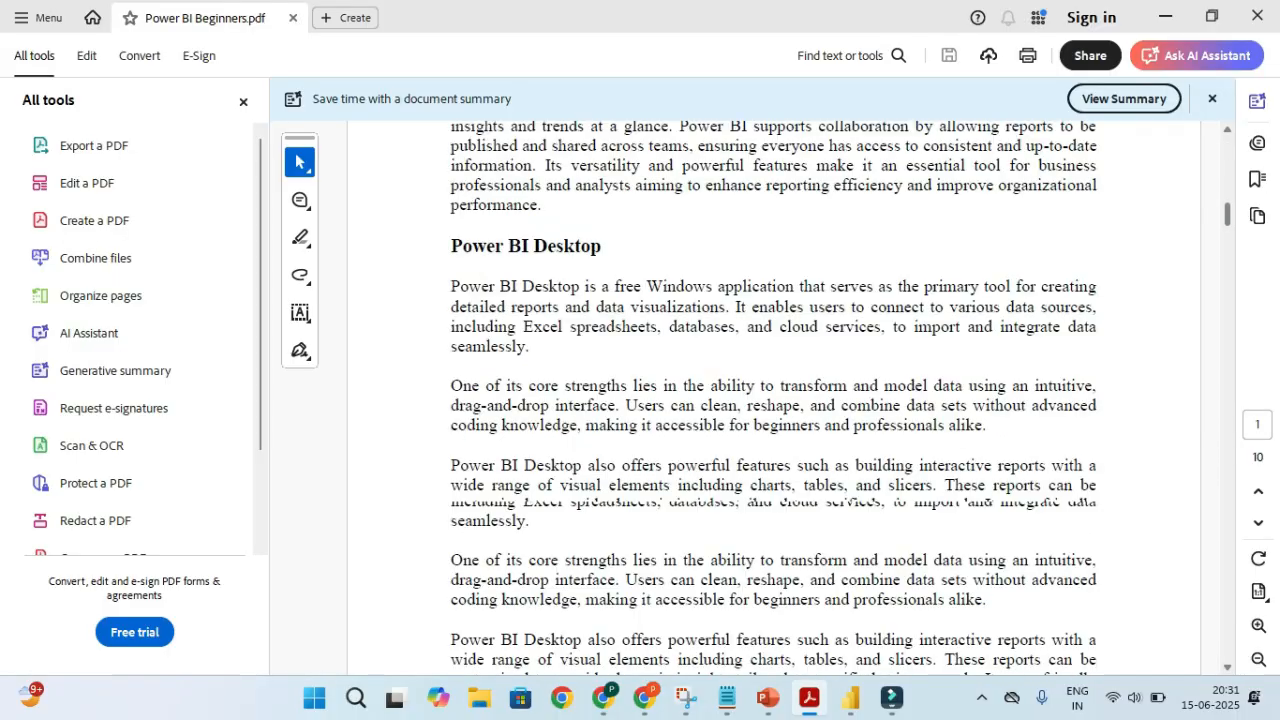
{"action": "scroll", "coordinate": [773, 395], "scroll_direction": "up", "scroll_amount": 8}
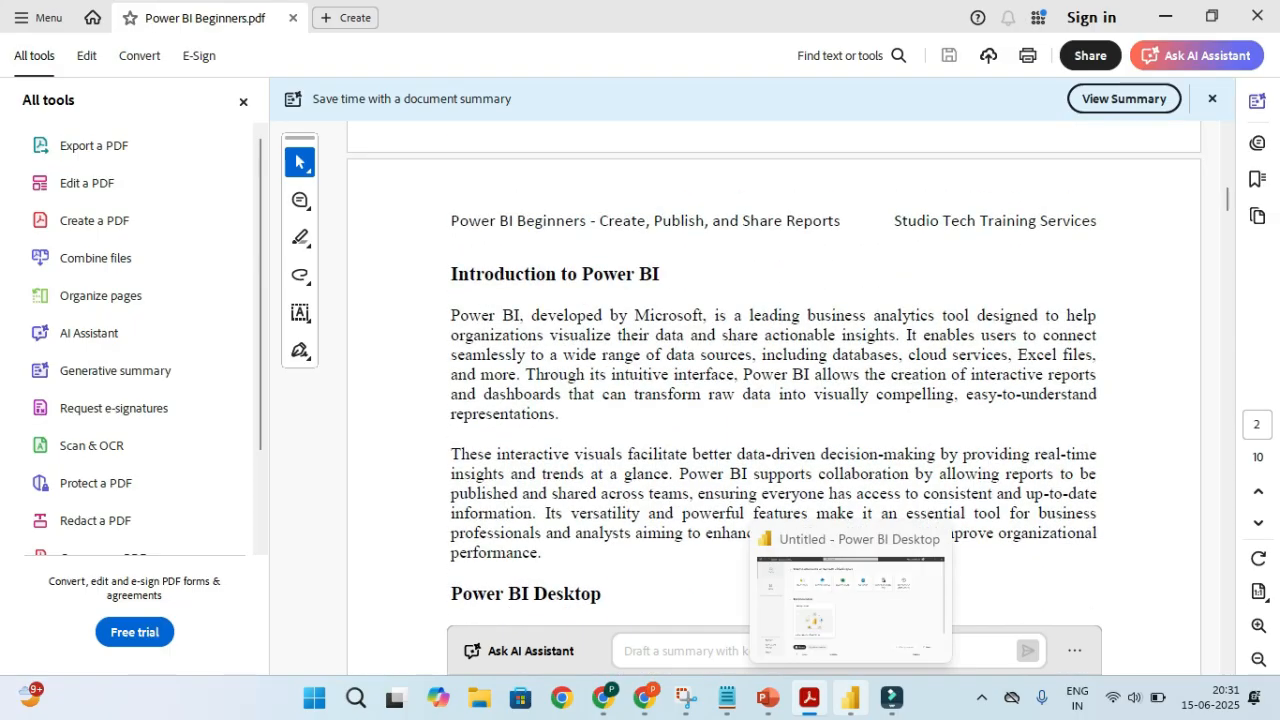
Briefly bring up Power BI Desktop and the Filmora editor, returning to the PDF each time
{"action": "left_click", "coordinate": [850, 698]}
{"action": "key", "text": "alt+Tab"}
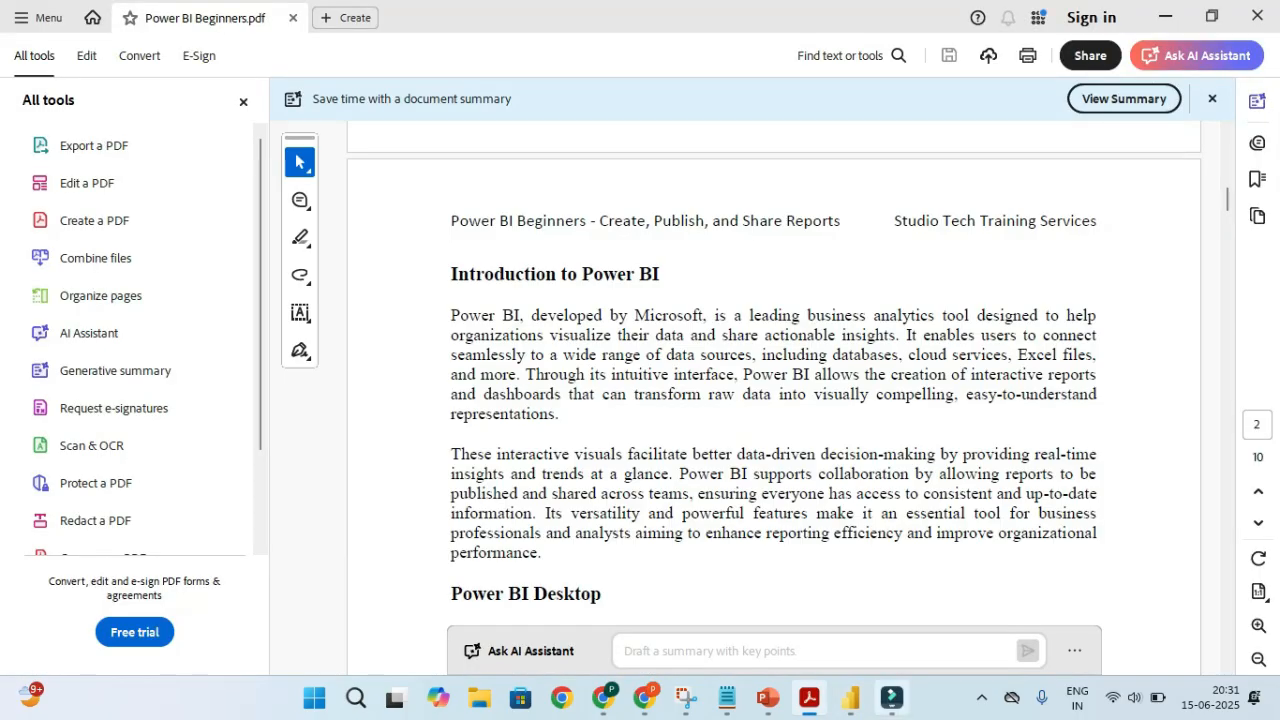
{"action": "left_click", "coordinate": [890, 698]}
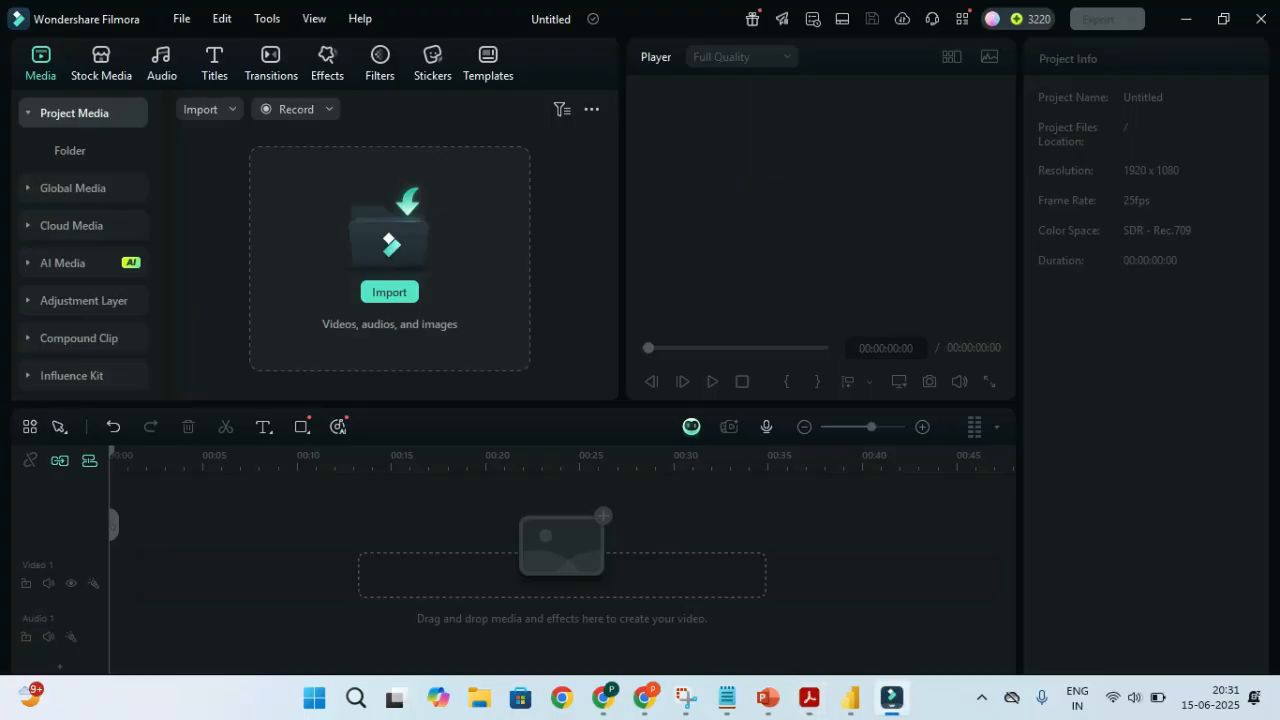
{"action": "key", "text": "alt+Tab"}
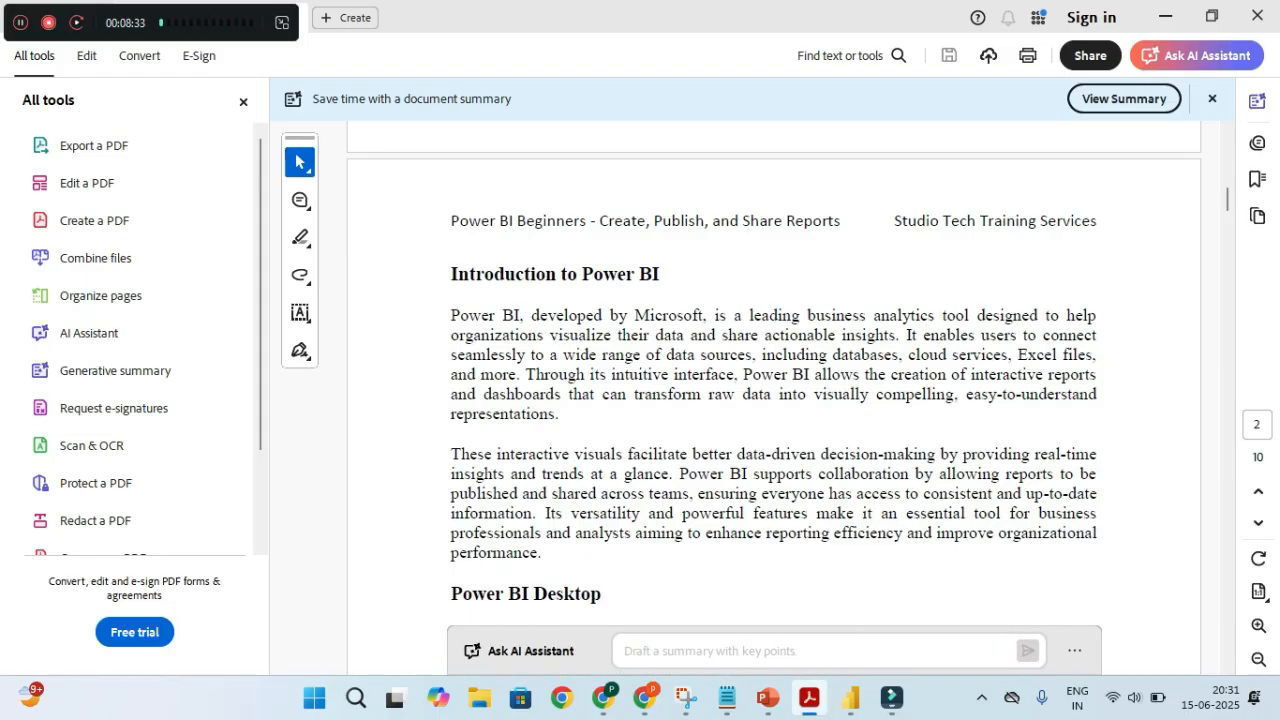
Review the Beginners Workshop Agenda slide, then return to the PDF's Introduction to Power BI page
{"action": "left_click", "coordinate": [767, 697]}
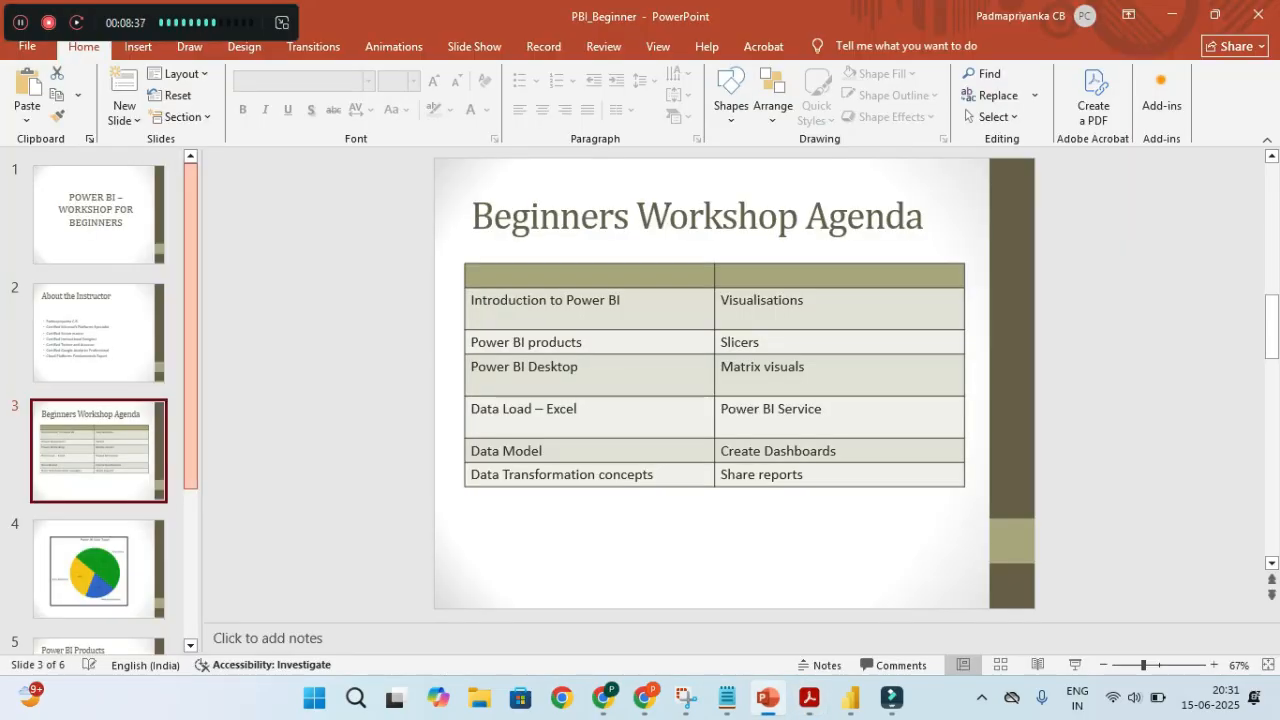
{"action": "left_click_drag", "start_coordinate": [190, 330], "coordinate": [190, 479]}
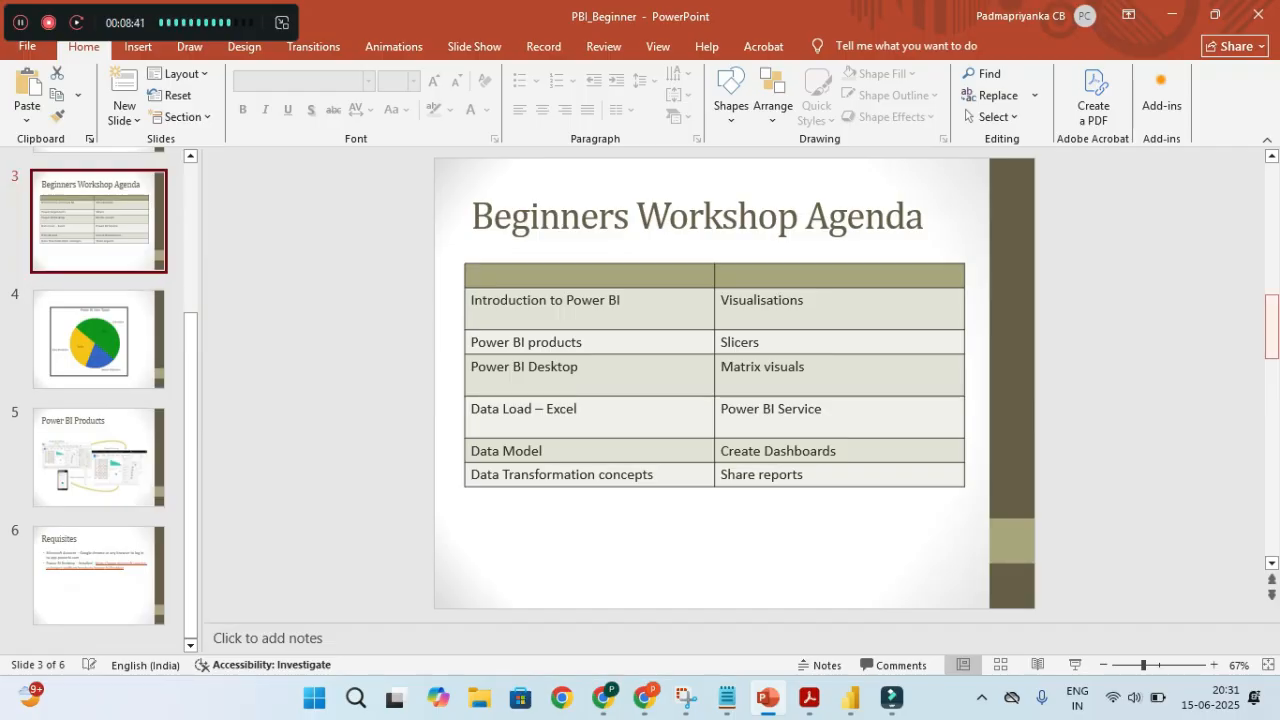
{"action": "left_click", "coordinate": [1272, 325]}
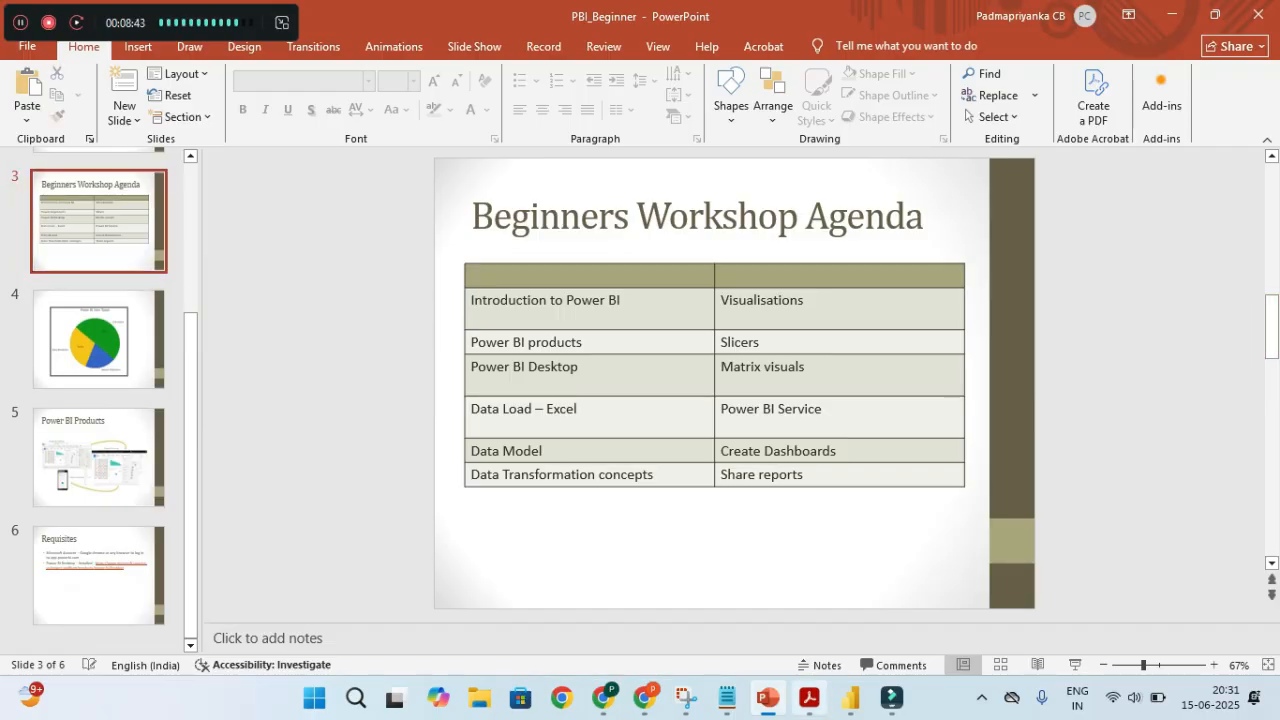
{"action": "left_click", "coordinate": [809, 697]}
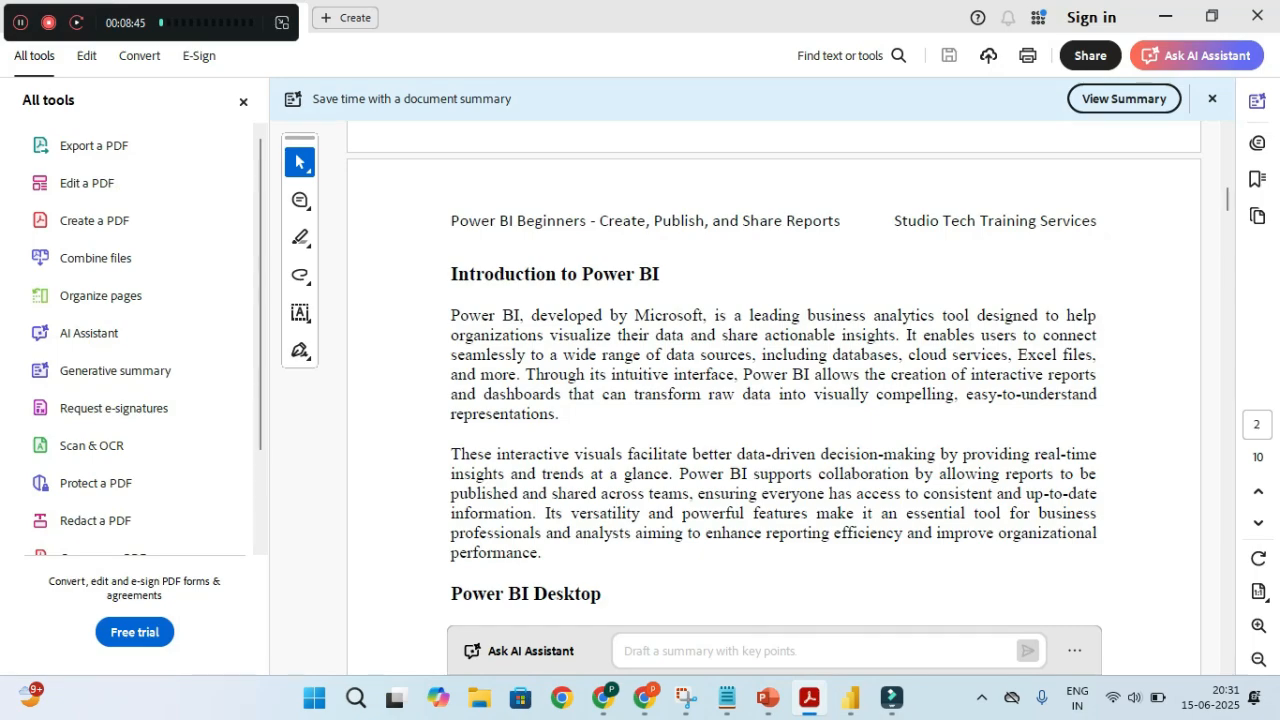
{"action": "double_click", "coordinate": [663, 316]}
{"action": "left_click", "coordinate": [663, 316]}
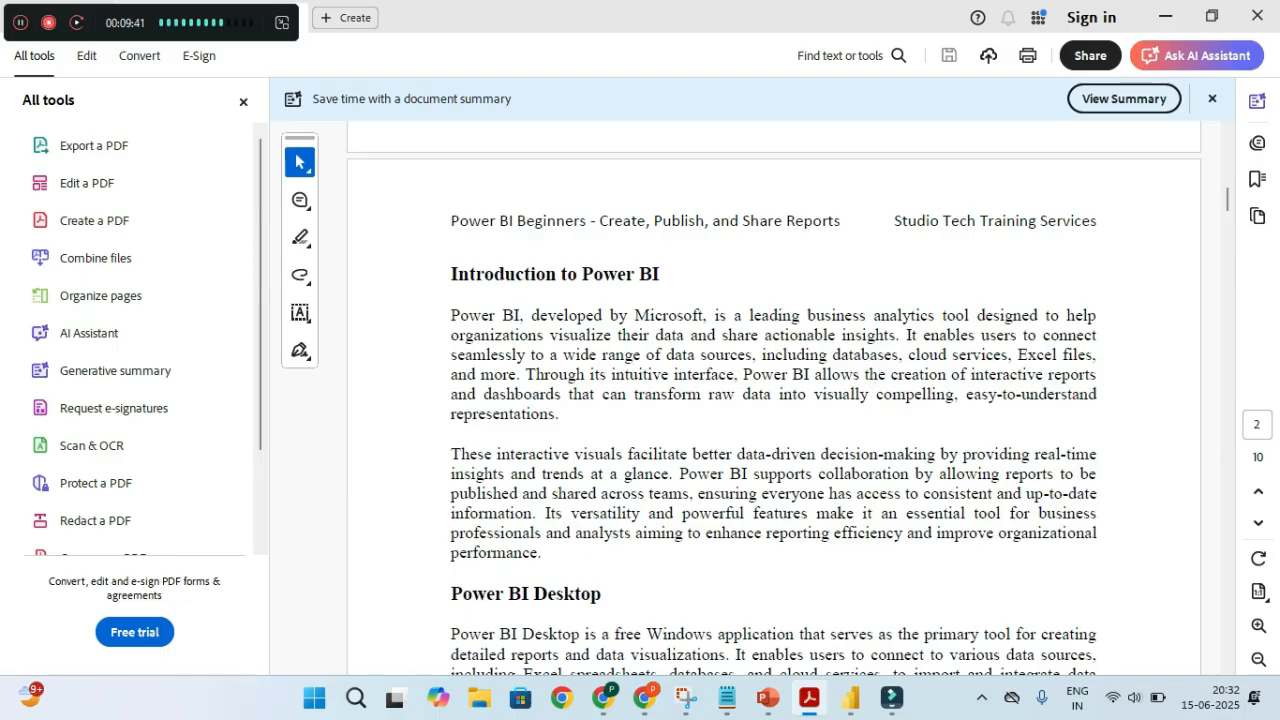
{"action": "key", "text": "ctrl"}
{"action": "key", "text": "ctrl"}
{"action": "key", "text": "ctrl"}
{"action": "key", "text": "ctrl"}
{"action": "key", "text": "ctrl"}
{"action": "key", "text": "ctrl"}
{"action": "key", "text": "ctrl"}
{"action": "left_click", "coordinate": [611, 531]}
{"action": "left_click", "coordinate": [611, 531]}
{"action": "key", "text": "ctrl"}
{"action": "key", "text": "ctrl"}
{"action": "left_click", "coordinate": [626, 474]}
{"action": "scroll", "coordinate": [773, 400], "scroll_direction": "down", "scroll_amount": 4}
{"action": "scroll", "coordinate": [773, 400], "scroll_direction": "down", "scroll_amount": 2}
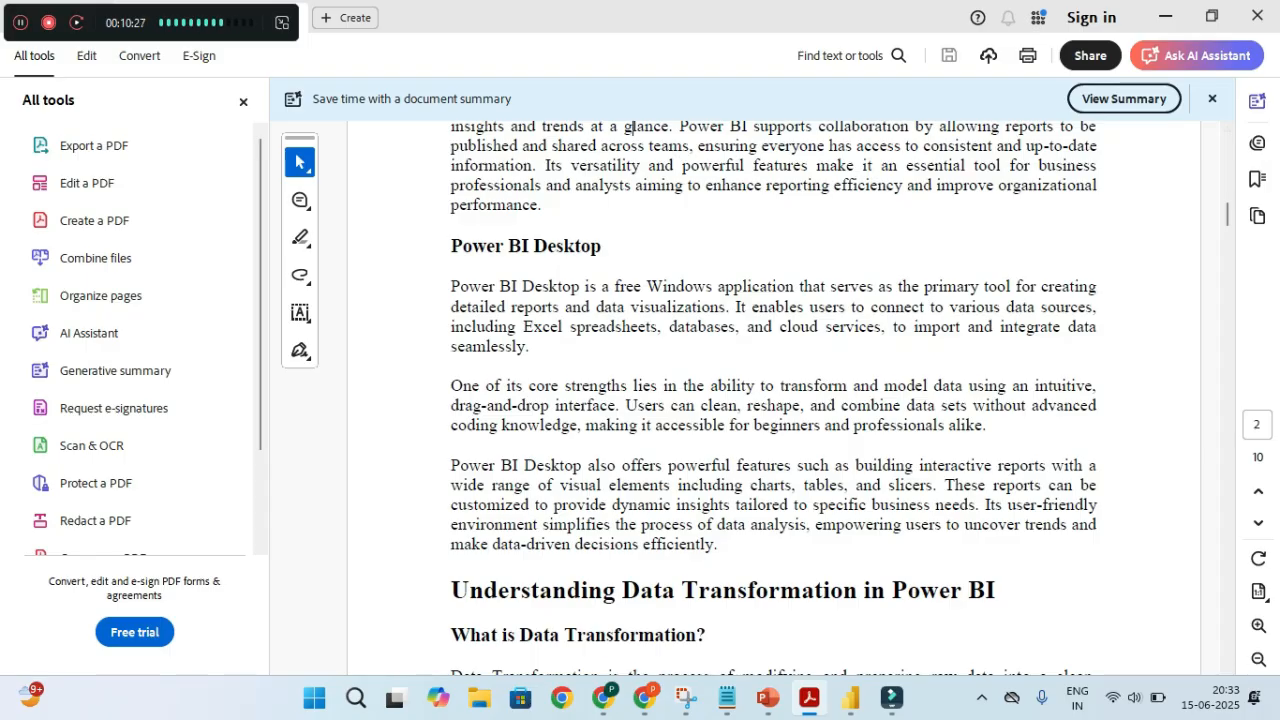
{"action": "left_click", "coordinate": [654, 309]}
{"action": "left_click_drag", "start_coordinate": [451, 287], "coordinate": [558, 307]}
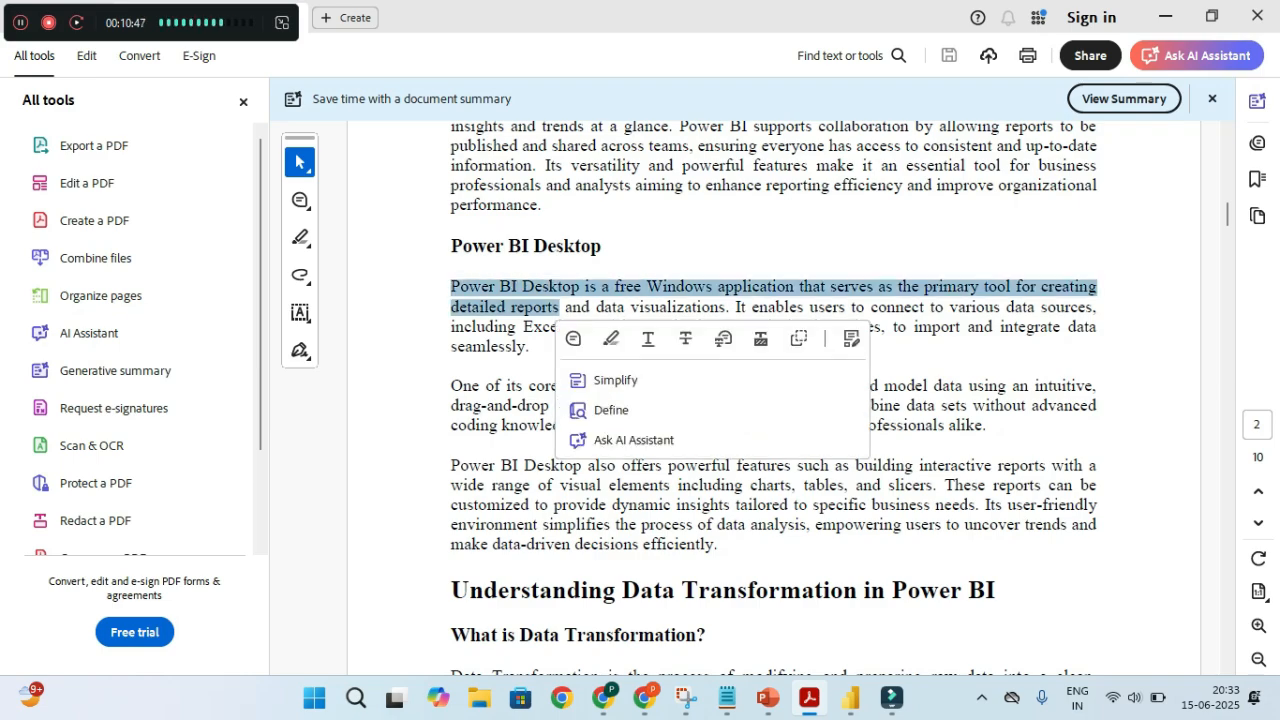
{"action": "left_click", "coordinate": [516, 346]}
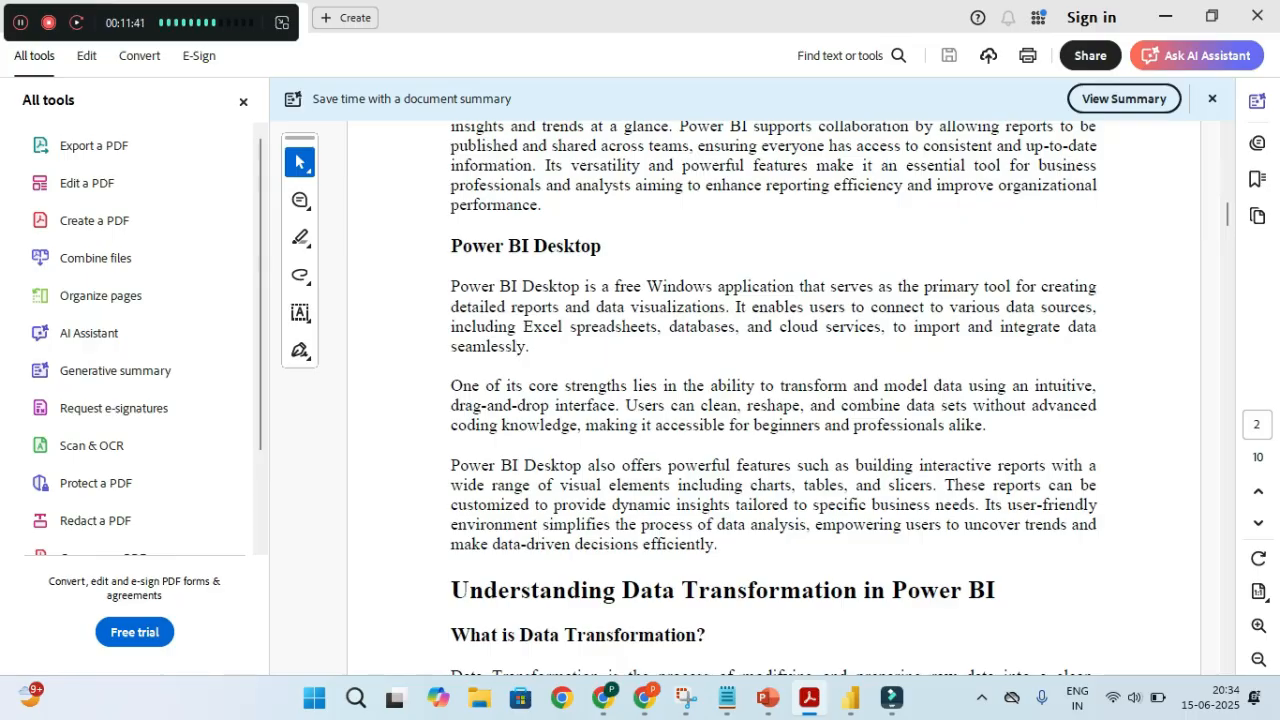
{"action": "scroll", "coordinate": [521, 593], "scroll_direction": "down", "scroll_amount": 10}
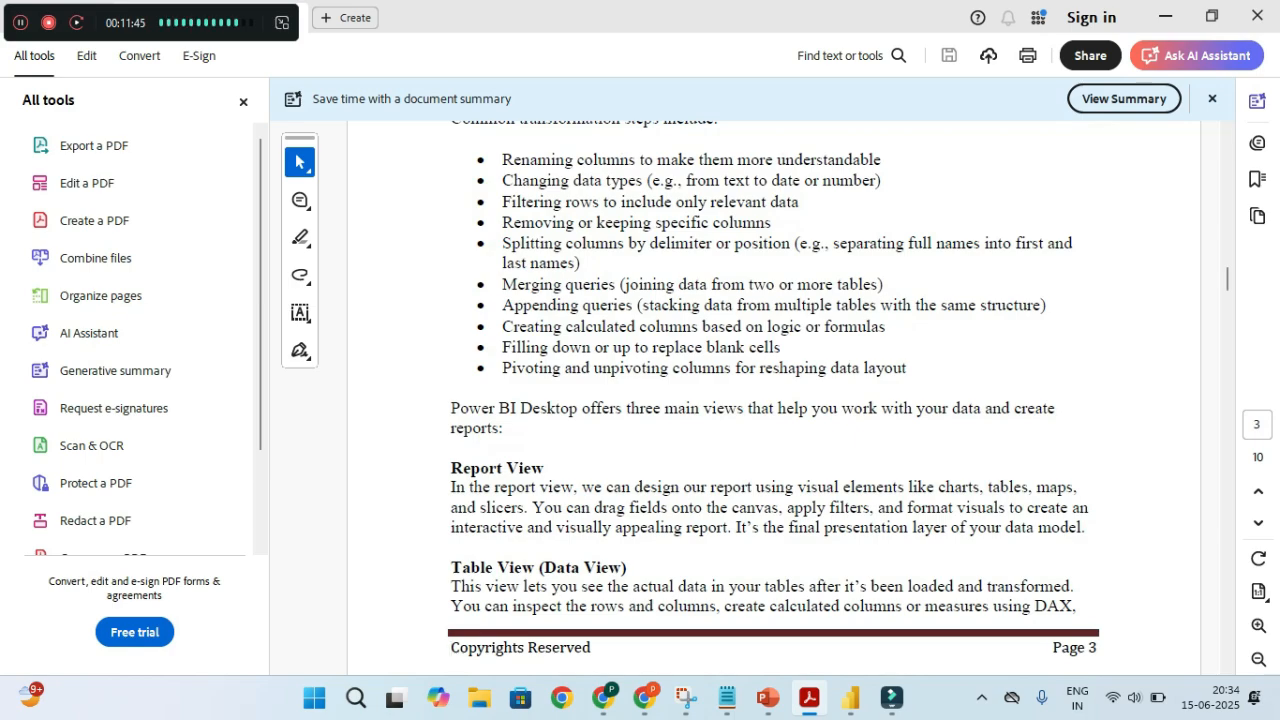
{"action": "scroll", "coordinate": [788, 647], "scroll_direction": "up", "scroll_amount": 10}
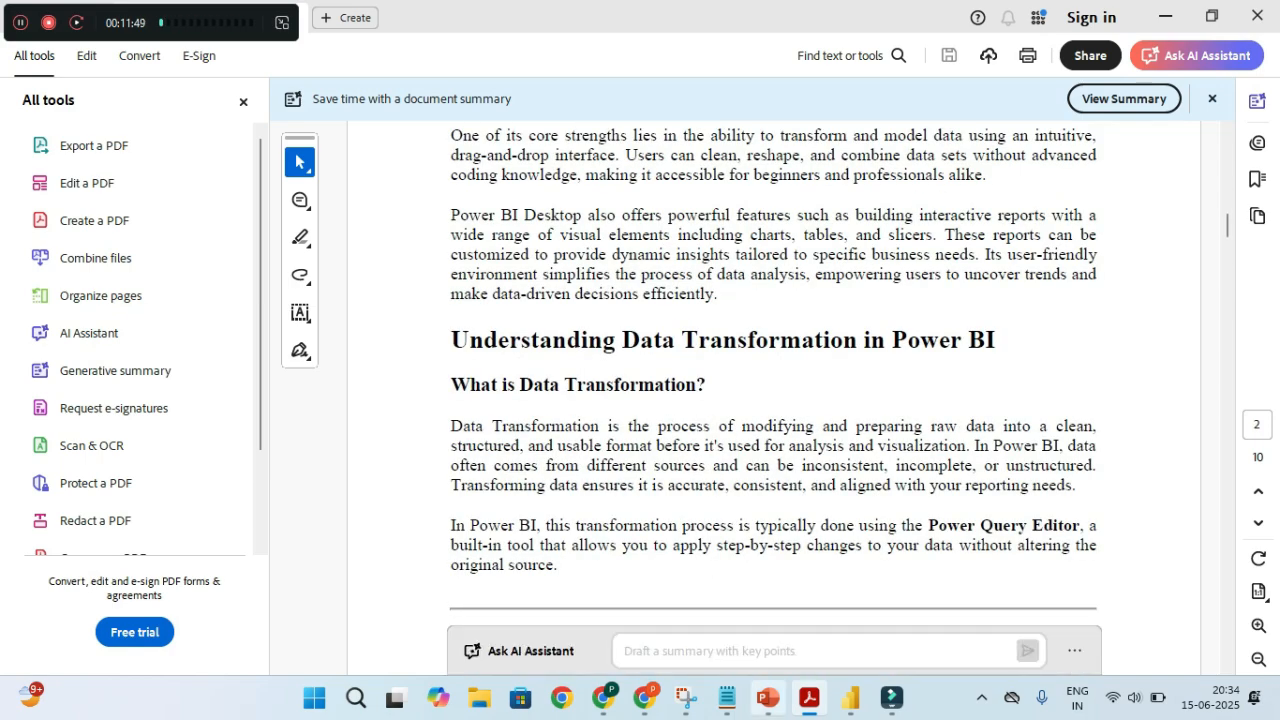
{"action": "mouse_move", "coordinate": [768, 698]}
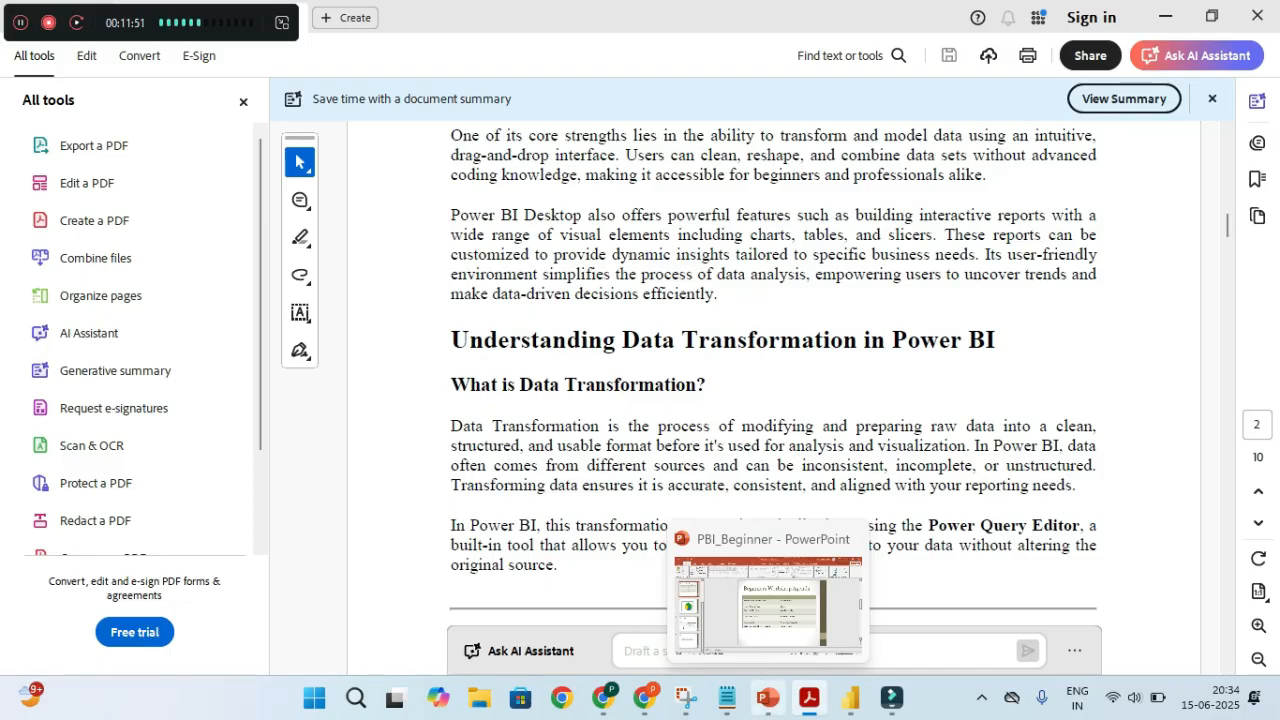
{"action": "left_click", "coordinate": [727, 698]}
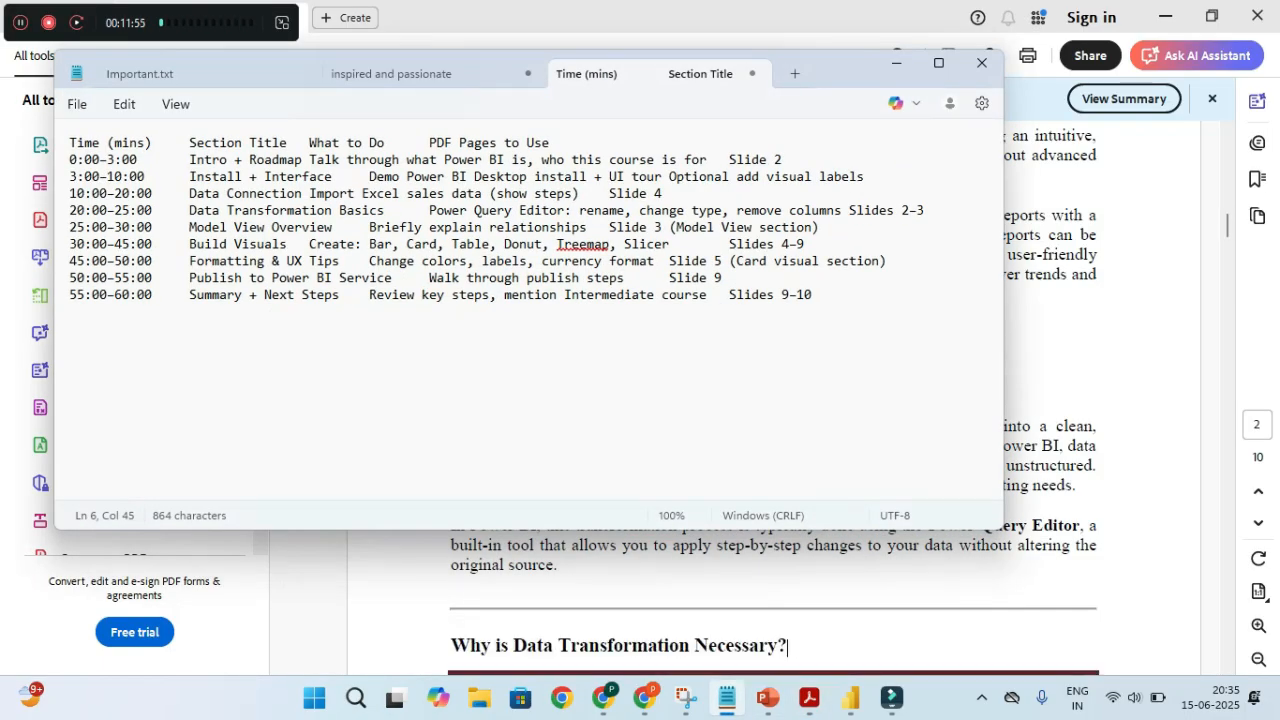
{"action": "left_click", "coordinate": [896, 62]}
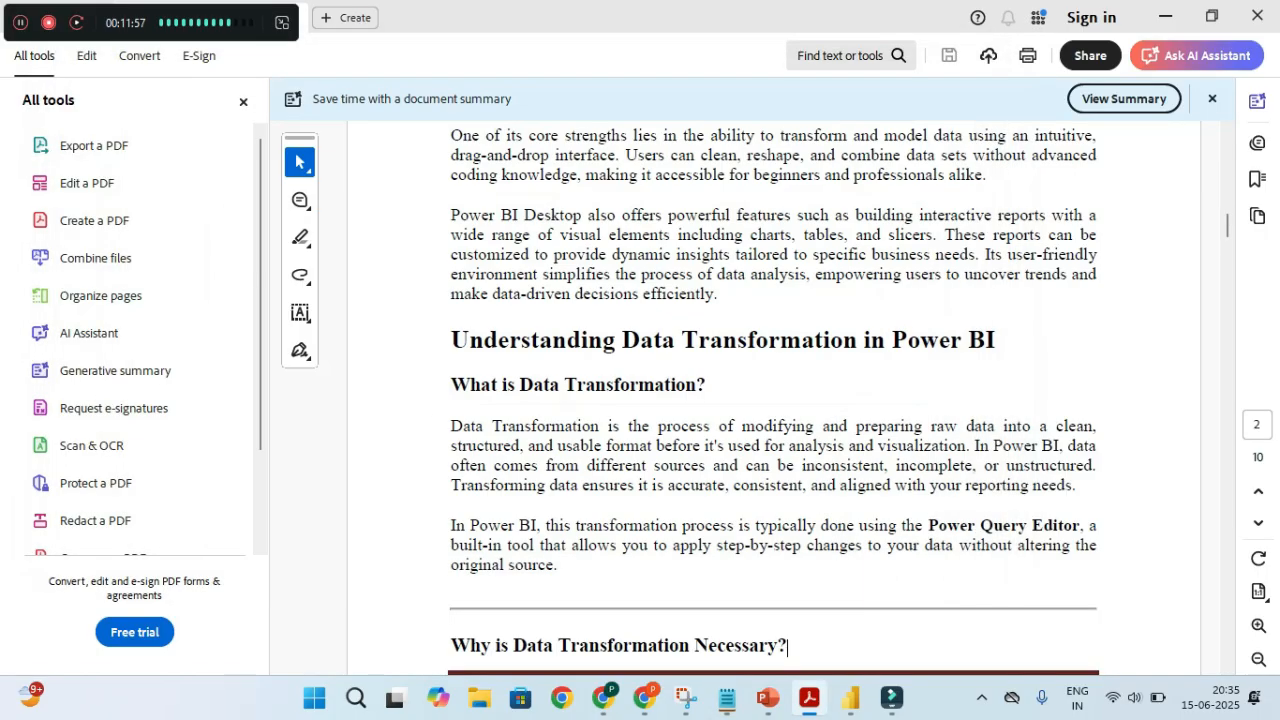
{"action": "mouse_move", "coordinate": [850, 698]}
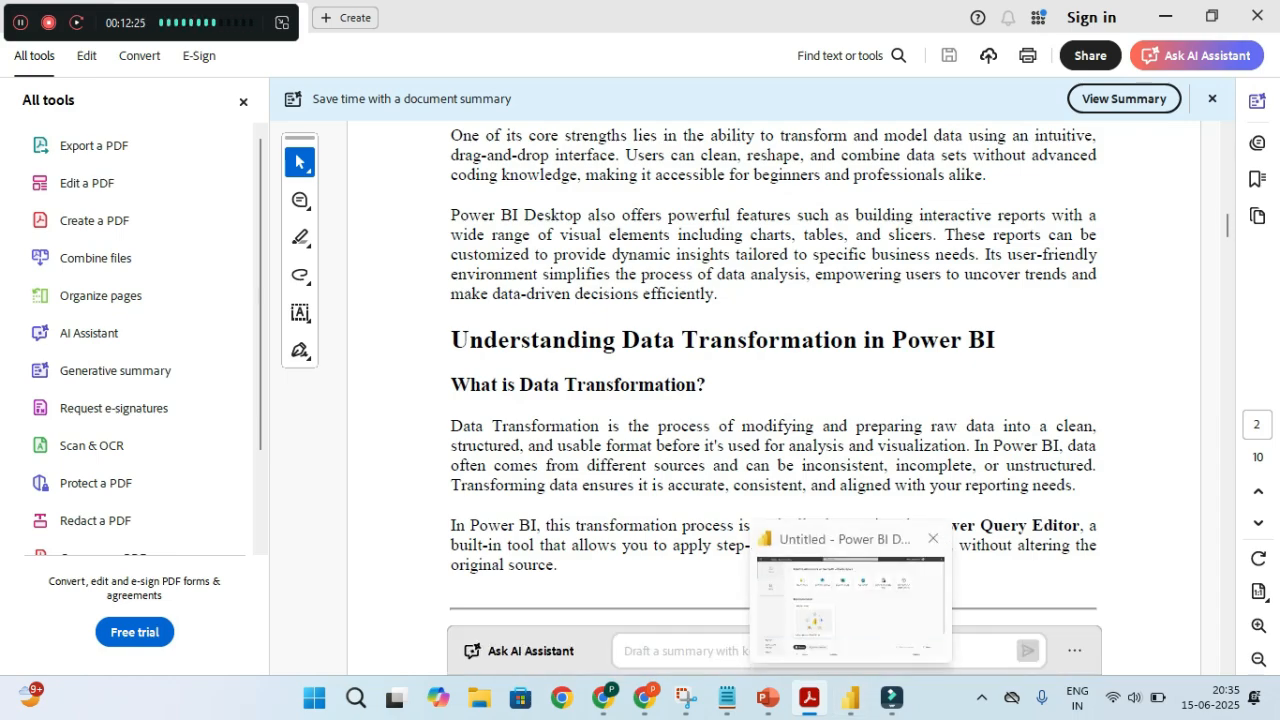
Bring Power BI Desktop's Home screen forward and check the signed-in account without signing out
{"action": "left_click", "coordinate": [850, 698]}
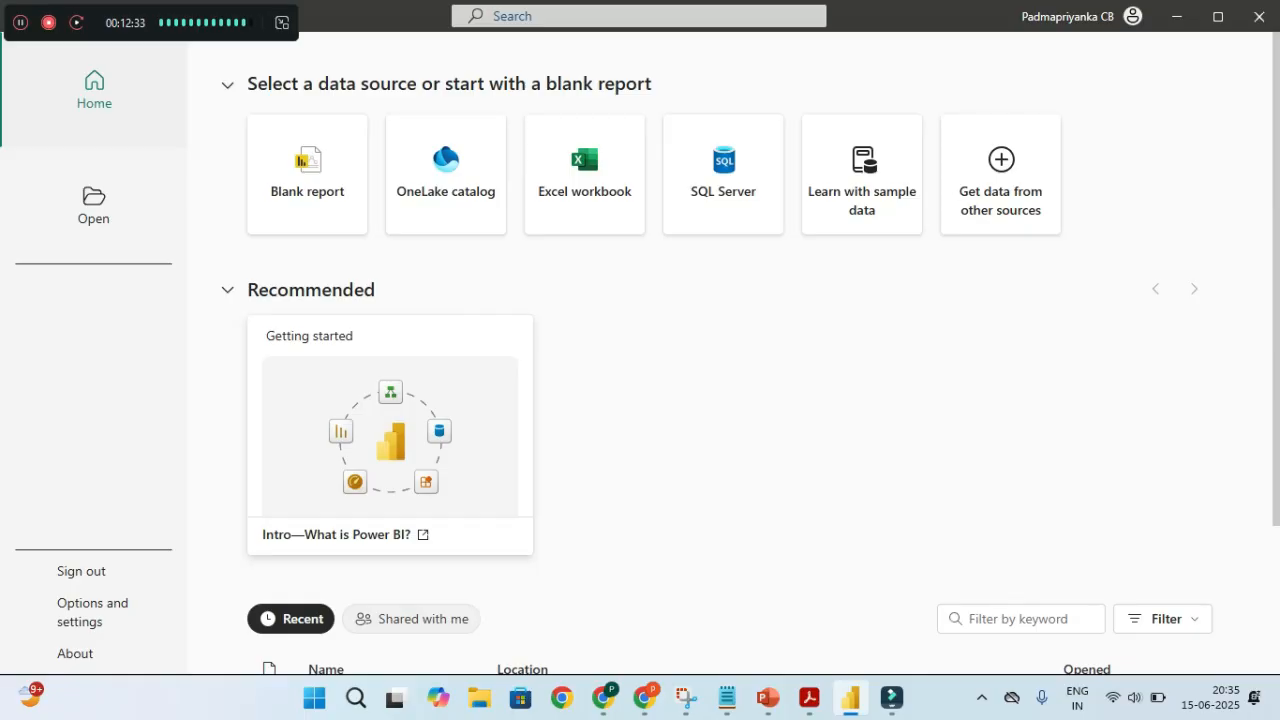
{"action": "key", "text": "ctrl"}
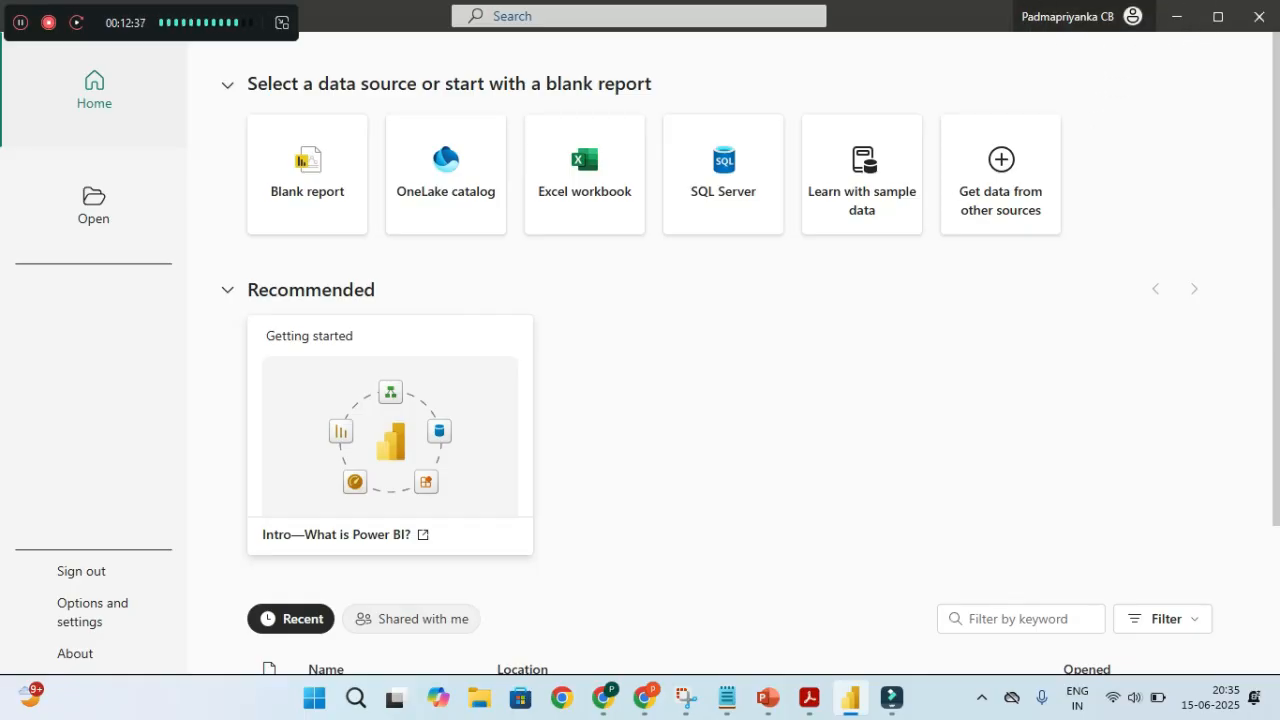
{"action": "left_click", "coordinate": [1133, 16]}
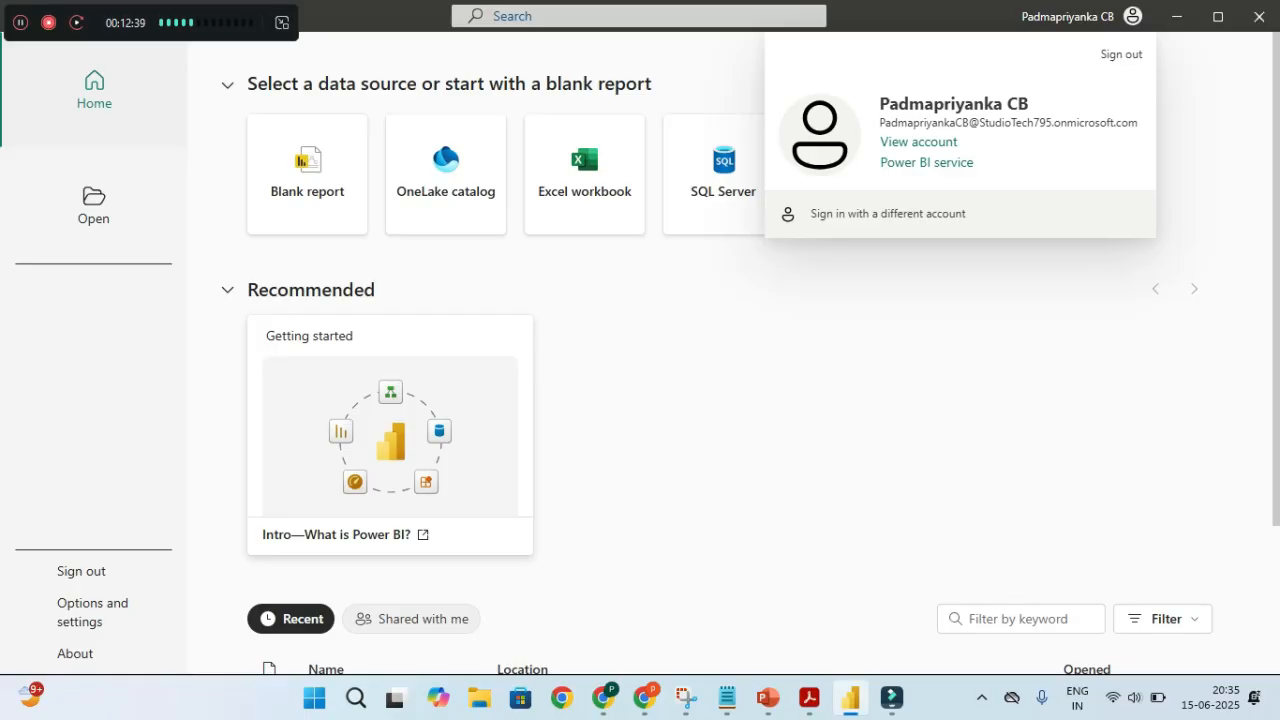
{"action": "left_click", "coordinate": [1000, 380]}
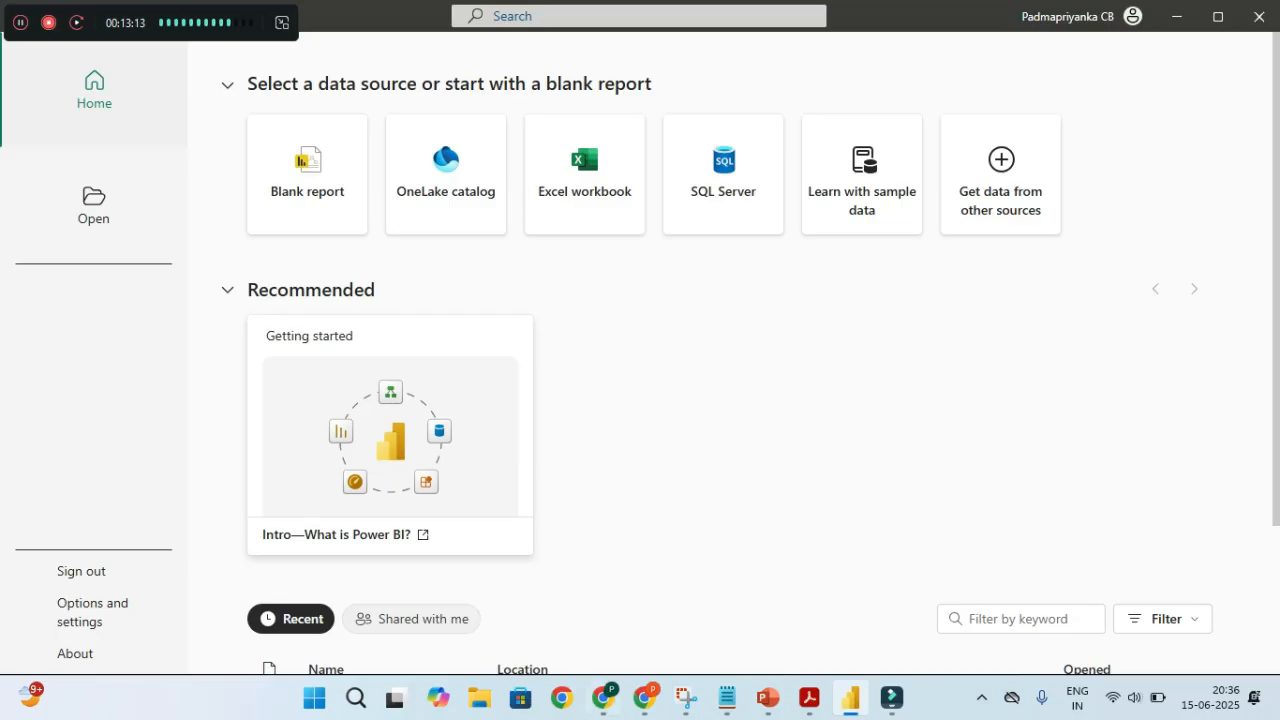
Search 'download microsoft power bi' desktop in a new Chrome tab
{"action": "left_click", "coordinate": [645, 697]}
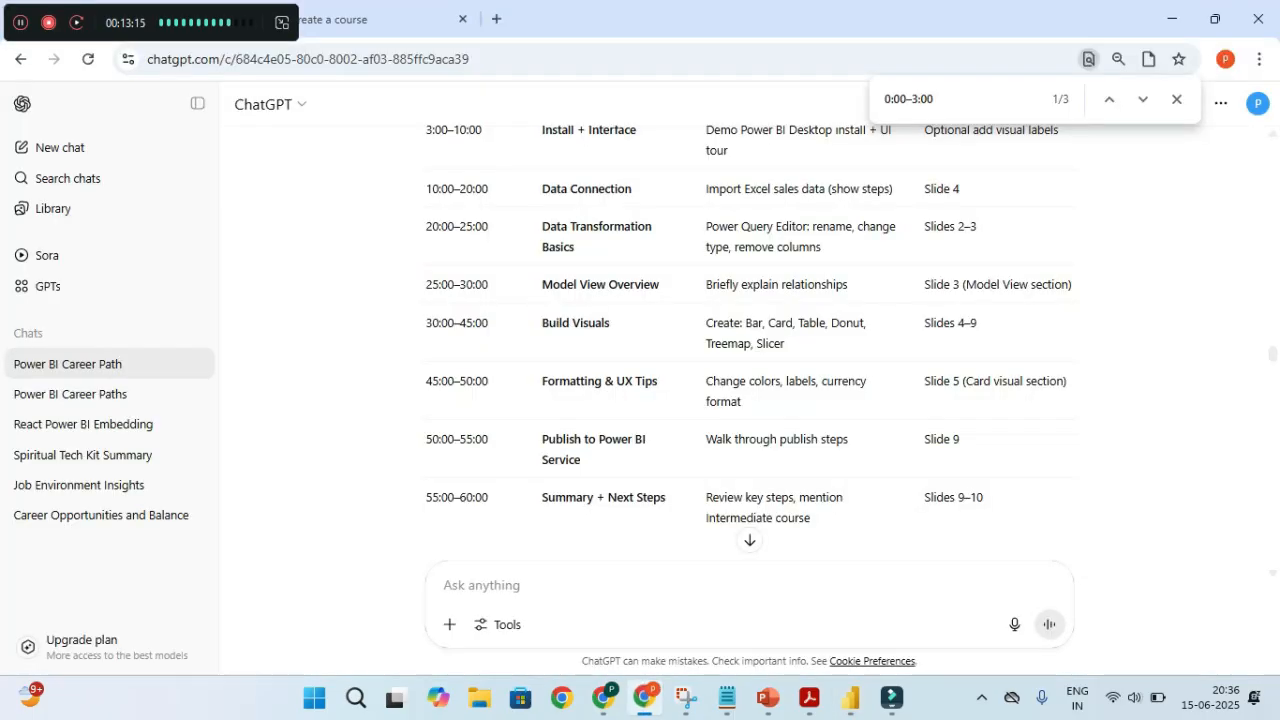
{"action": "key", "text": "ctrl+t"}
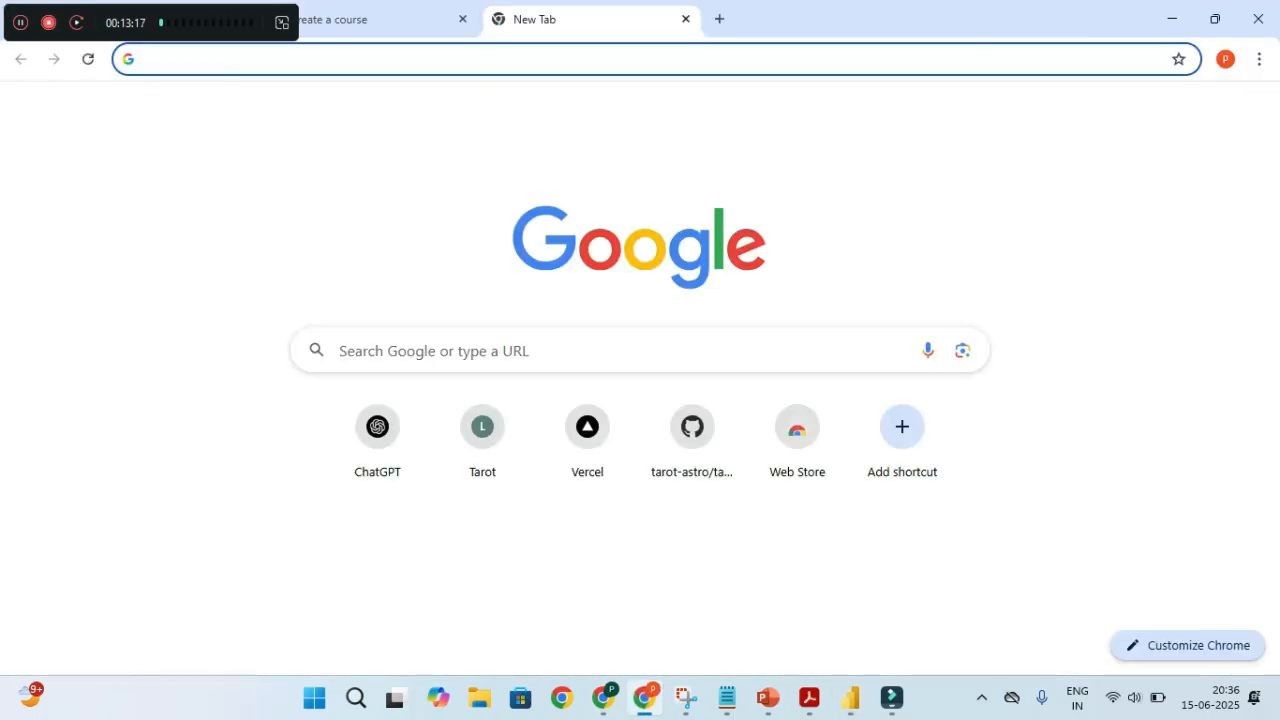
{"action": "type", "text": "download"}
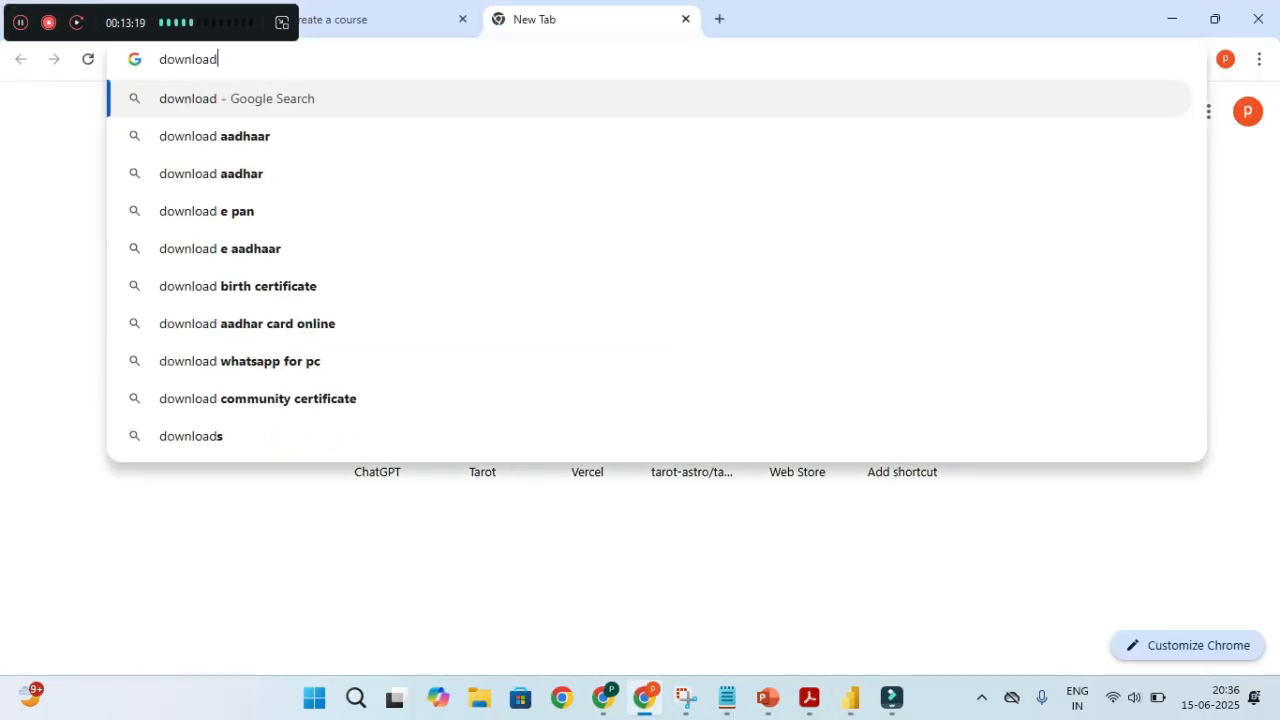
{"action": "type", "text": " microsoft po"}
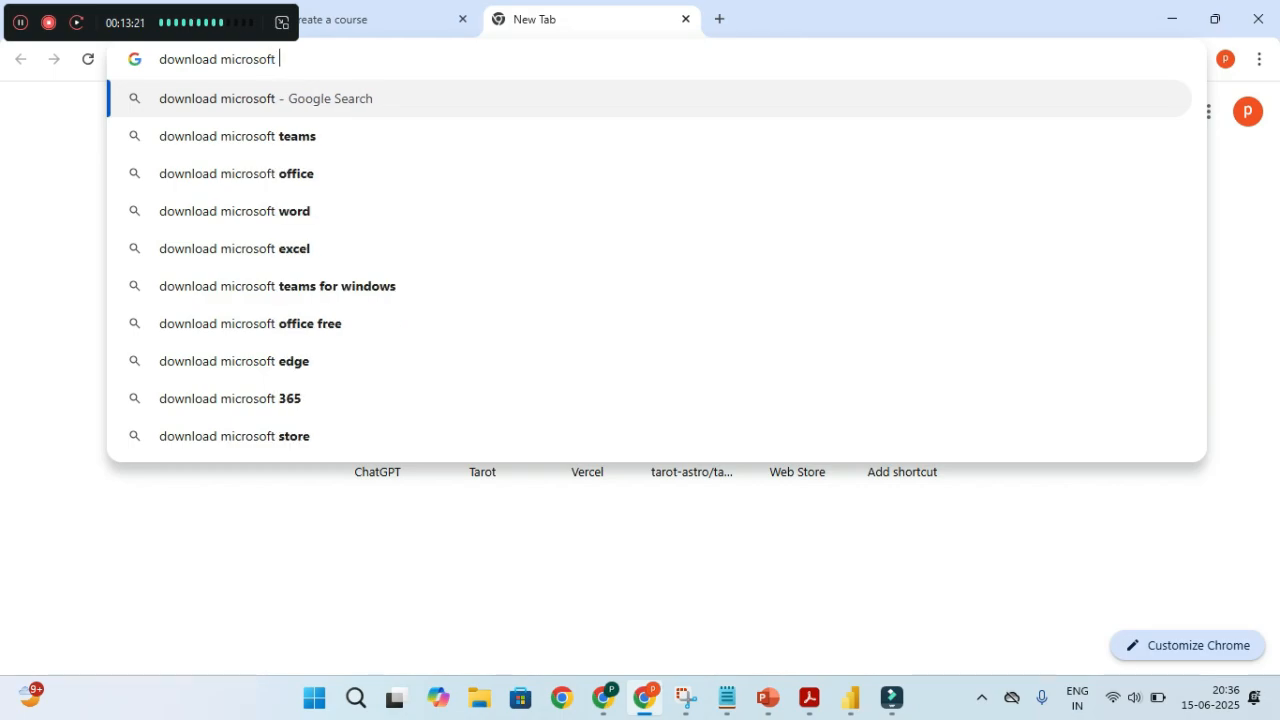
{"action": "key", "text": "BackSpace"}
{"action": "type", "text": "power bi"}
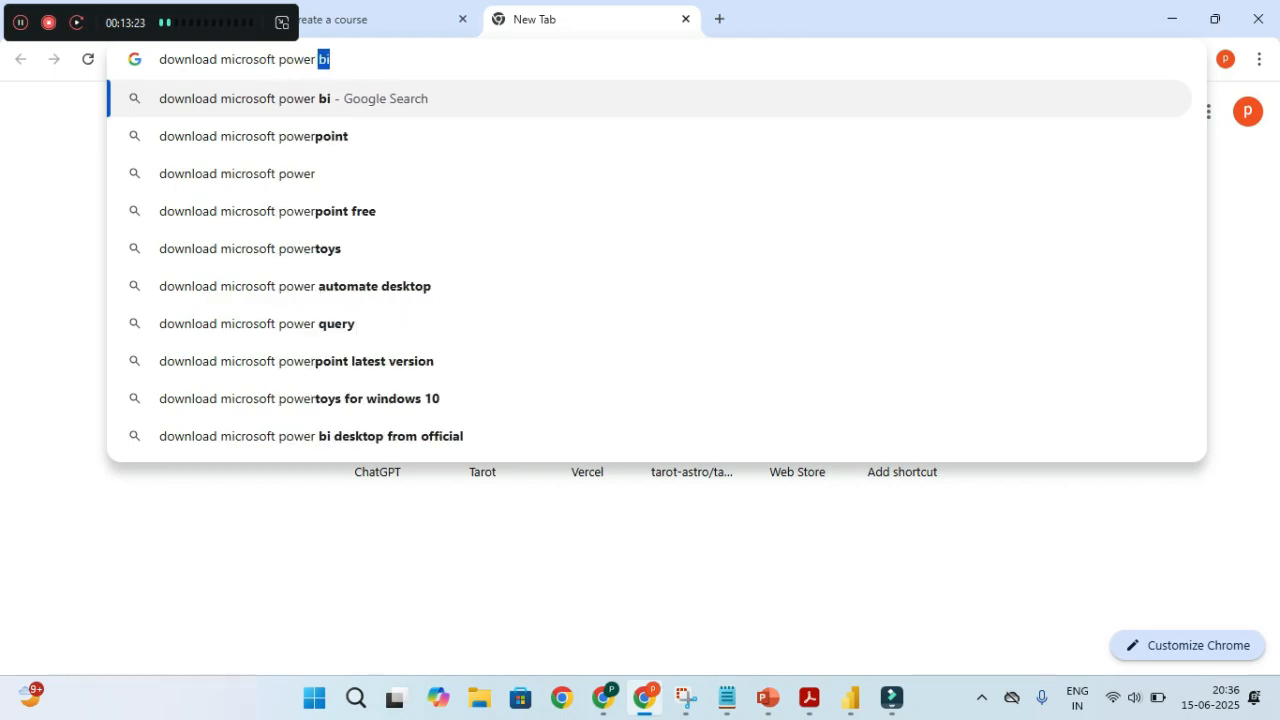
{"action": "key", "text": "Down"}
{"action": "key", "text": "Return"}
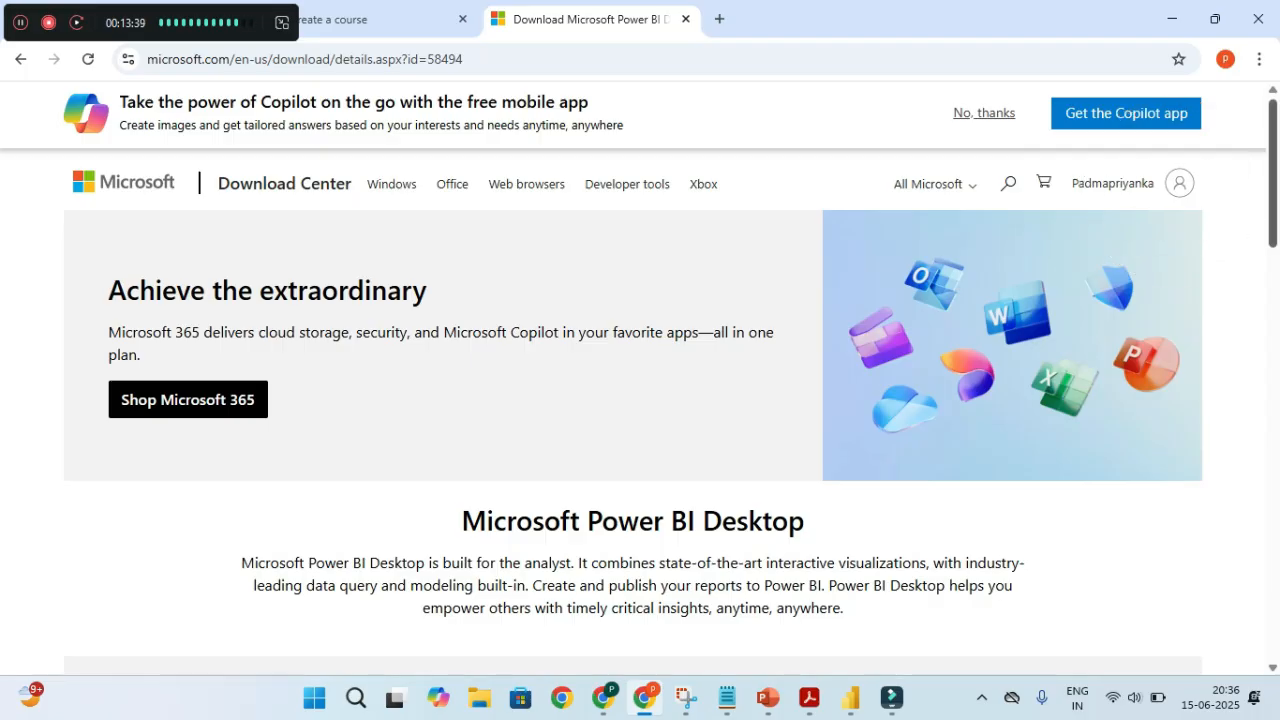
Open the official Power BI Desktop download page with English as the language
{"action": "scroll", "coordinate": [640, 400], "scroll_direction": "down", "scroll_amount": 1}
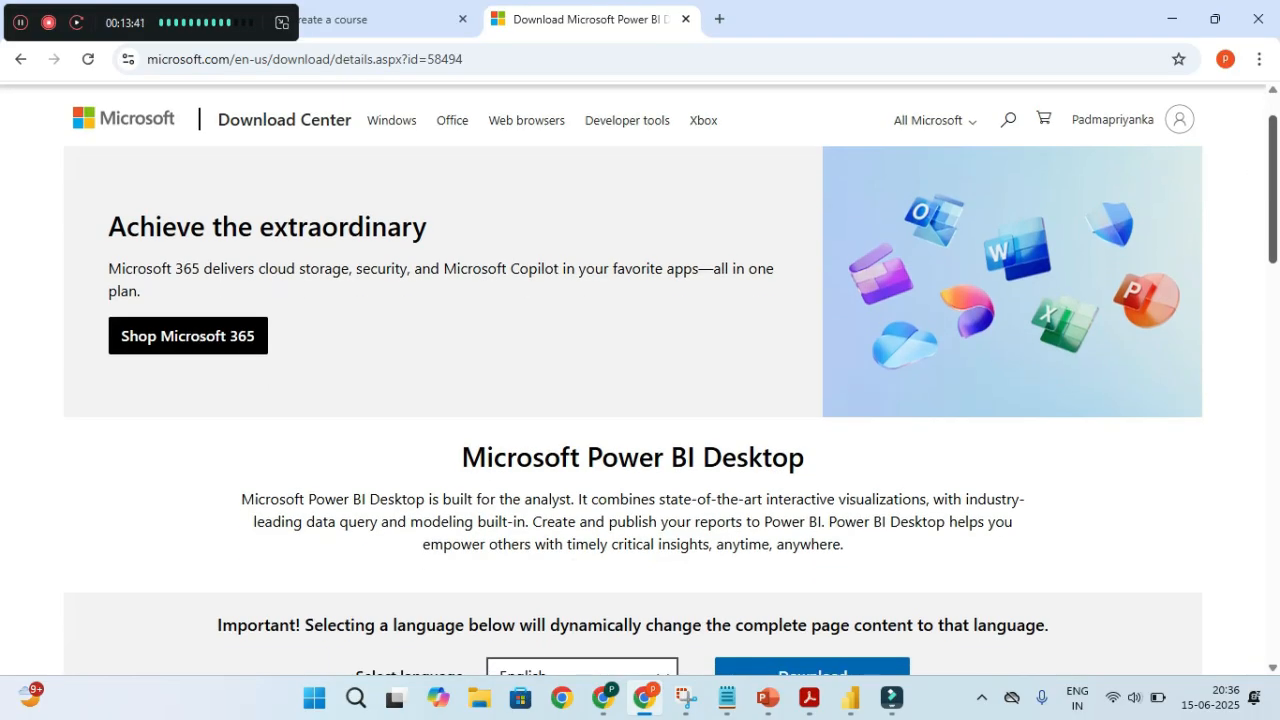
{"action": "scroll", "coordinate": [640, 400], "scroll_direction": "down", "scroll_amount": 3}
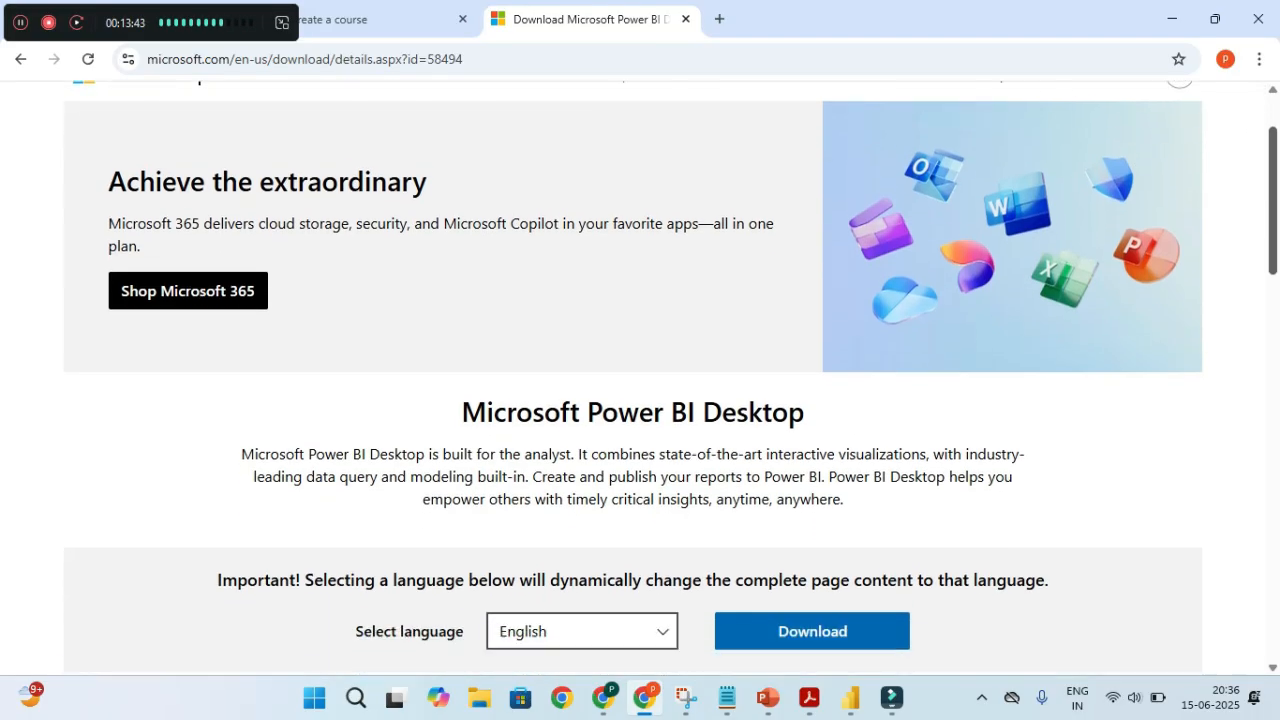
{"action": "left_click", "coordinate": [810, 485]}
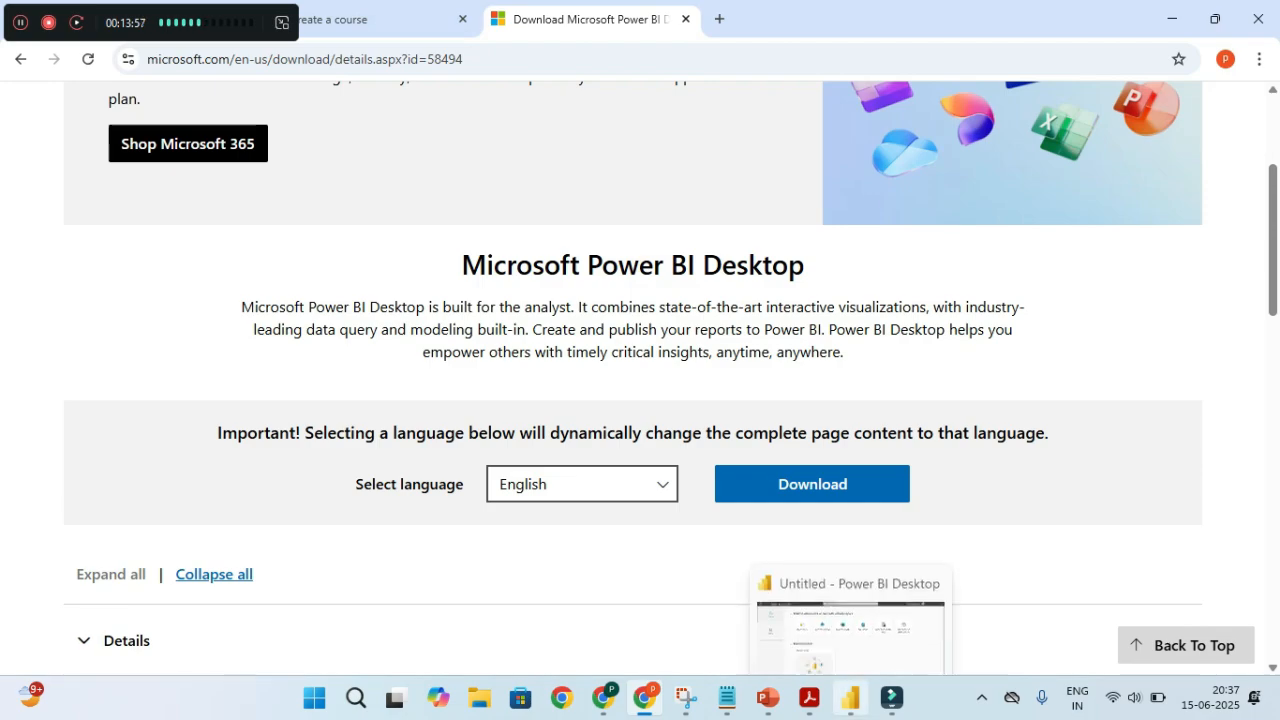
{"action": "left_click", "coordinate": [850, 697]}
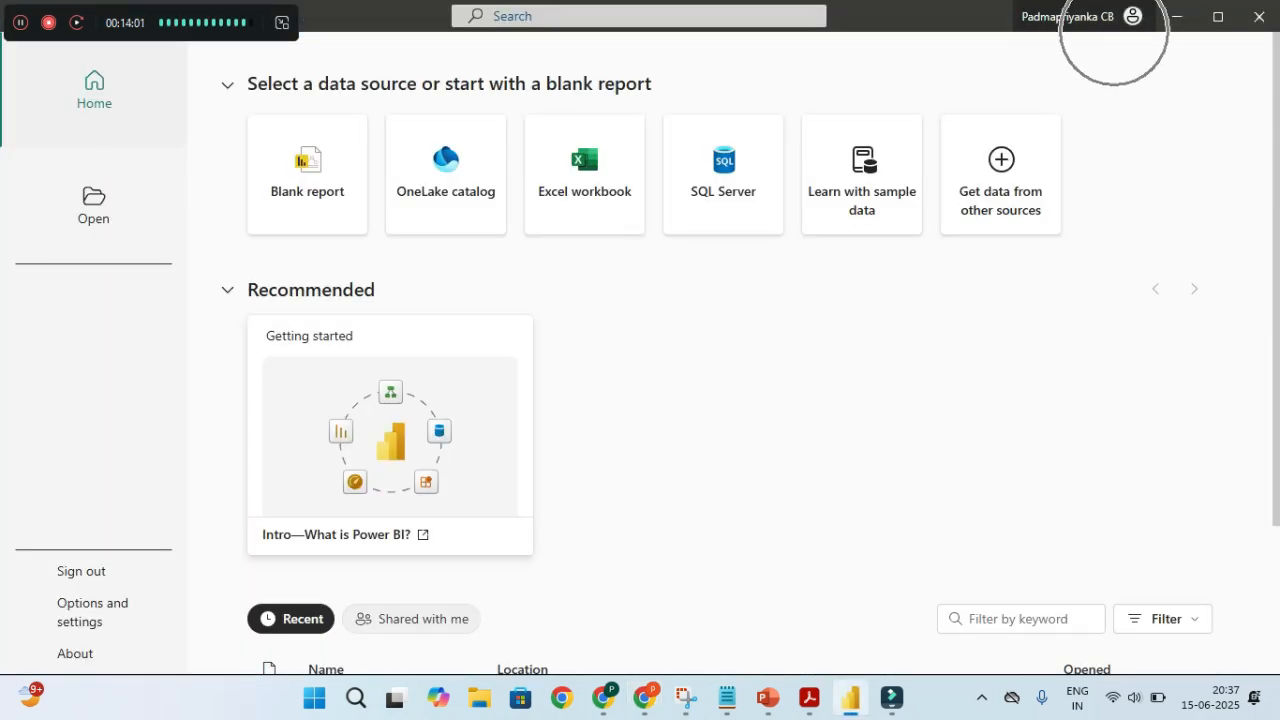
{"action": "left_click", "coordinate": [1075, 16]}
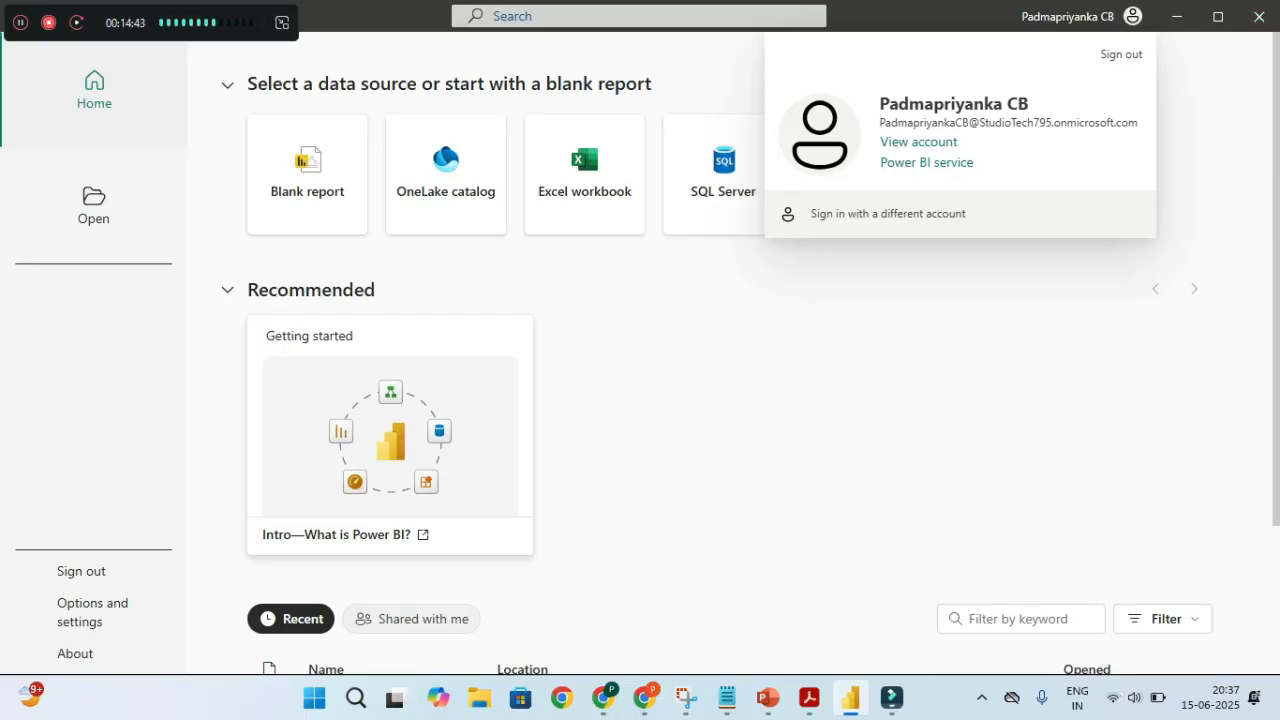
{"action": "key", "text": "Escape"}
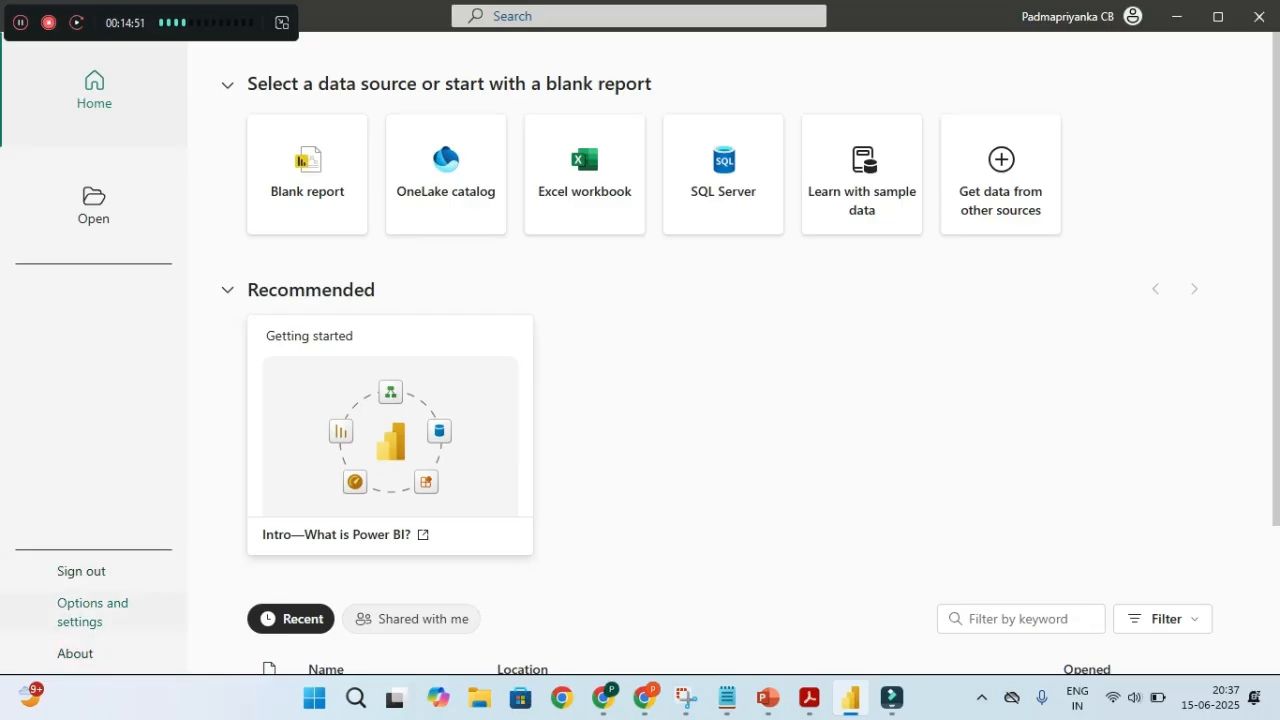
{"action": "key", "text": "ctrl"}
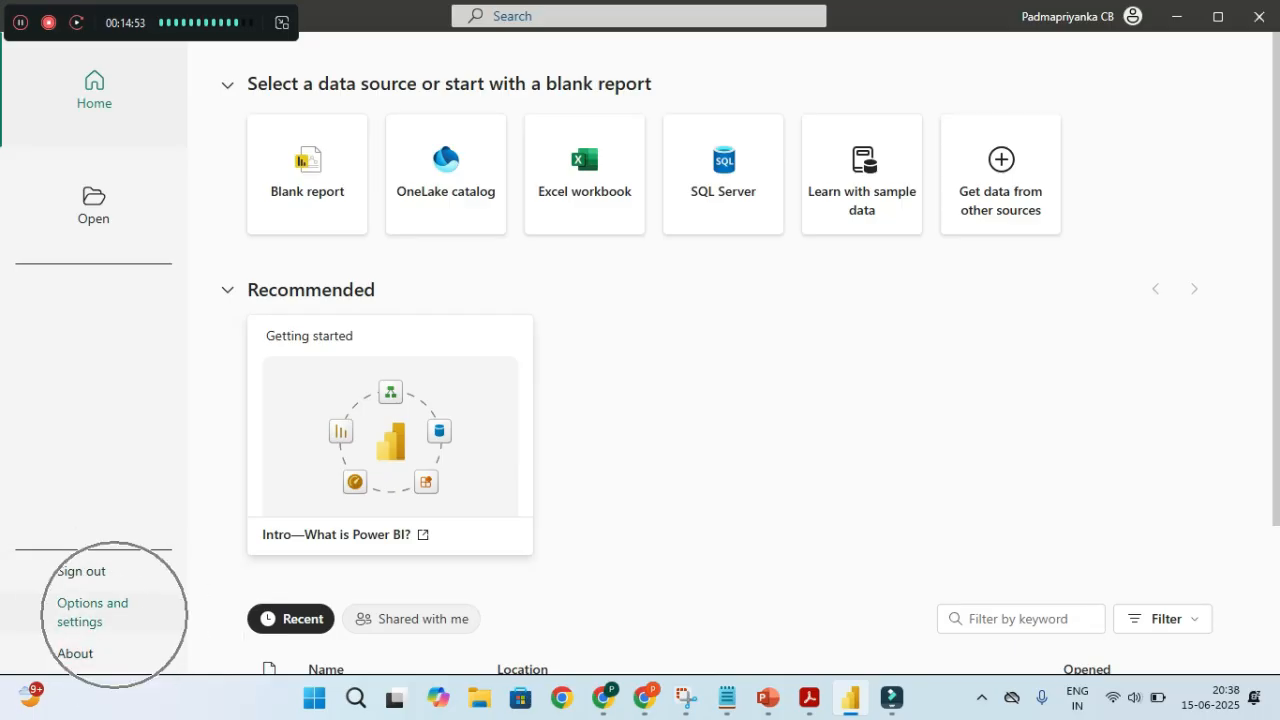
{"action": "key", "text": "ctrl"}
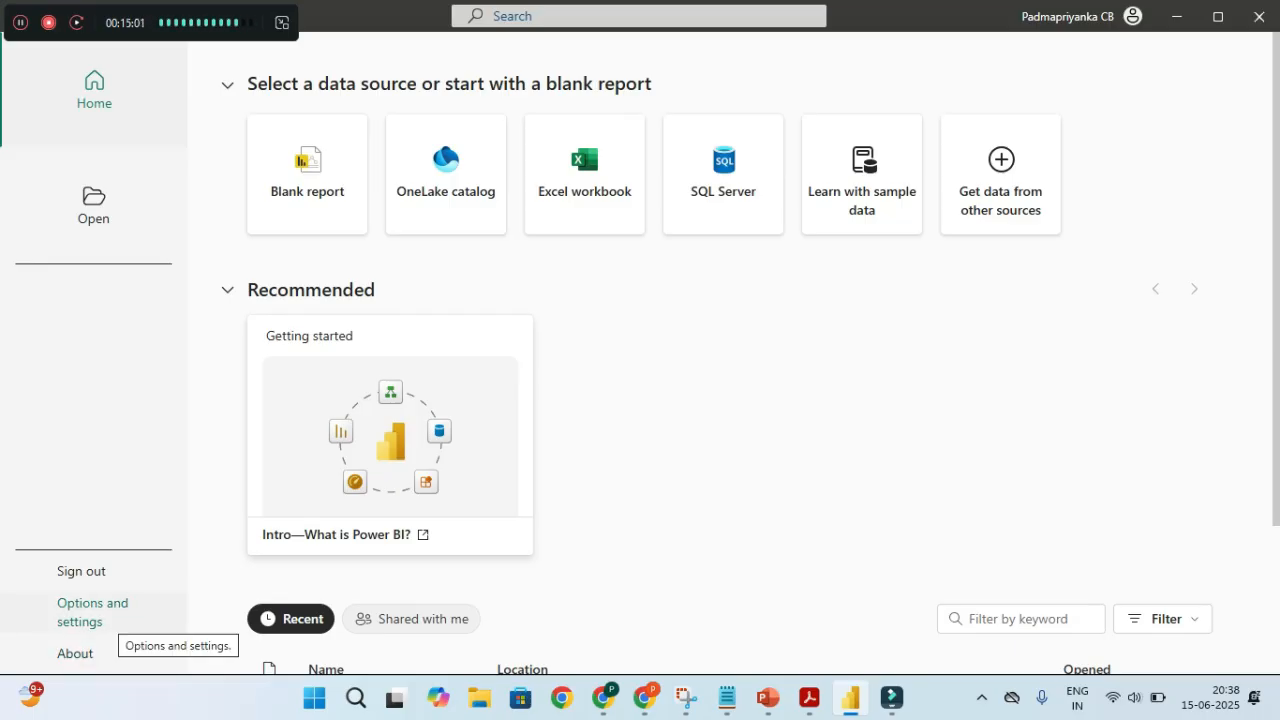
{"action": "key", "text": "ctrl"}
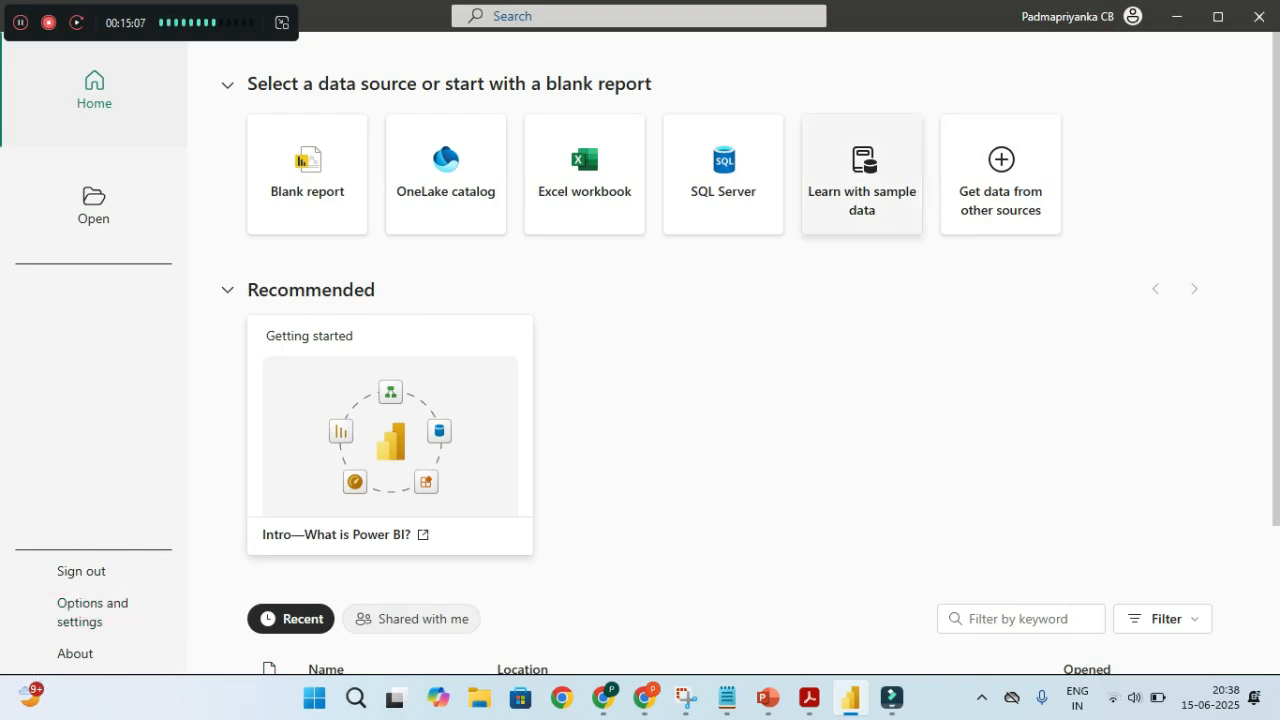
{"action": "key", "text": "ctrl"}
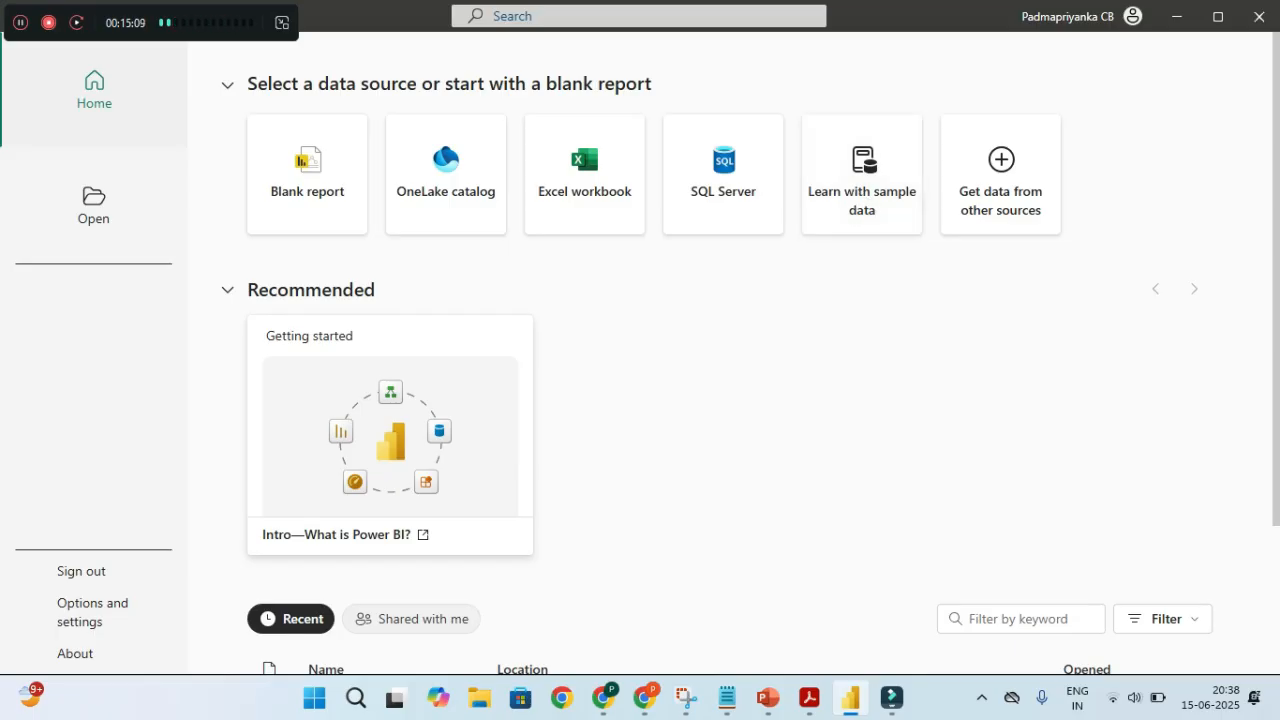
{"action": "key", "text": "ctrl"}
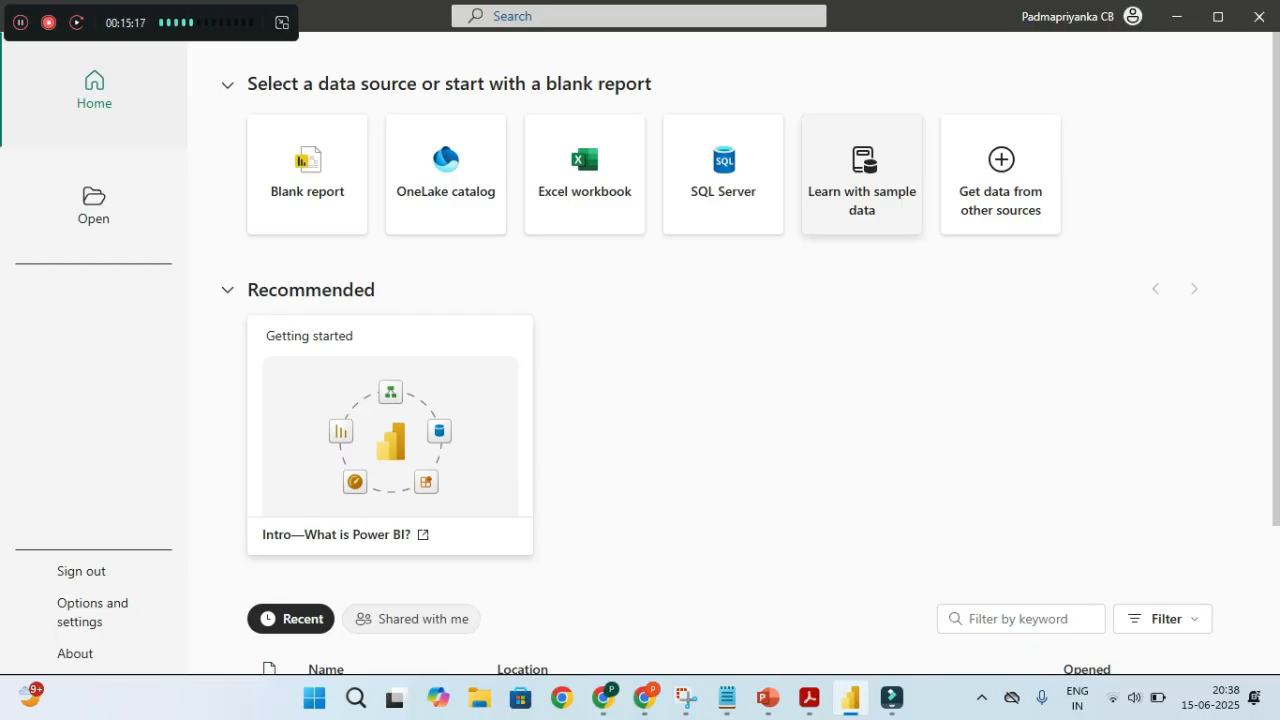
{"action": "key", "text": "ctrl"}
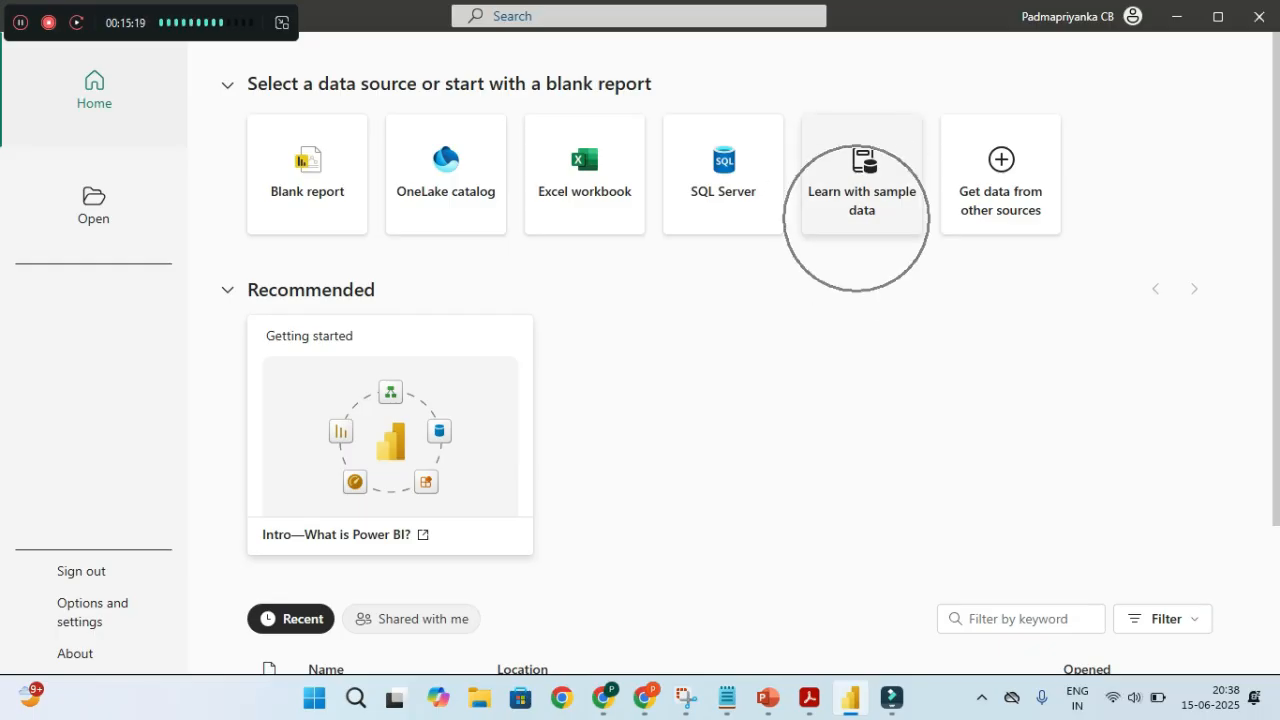
{"action": "key", "text": "ctrl"}
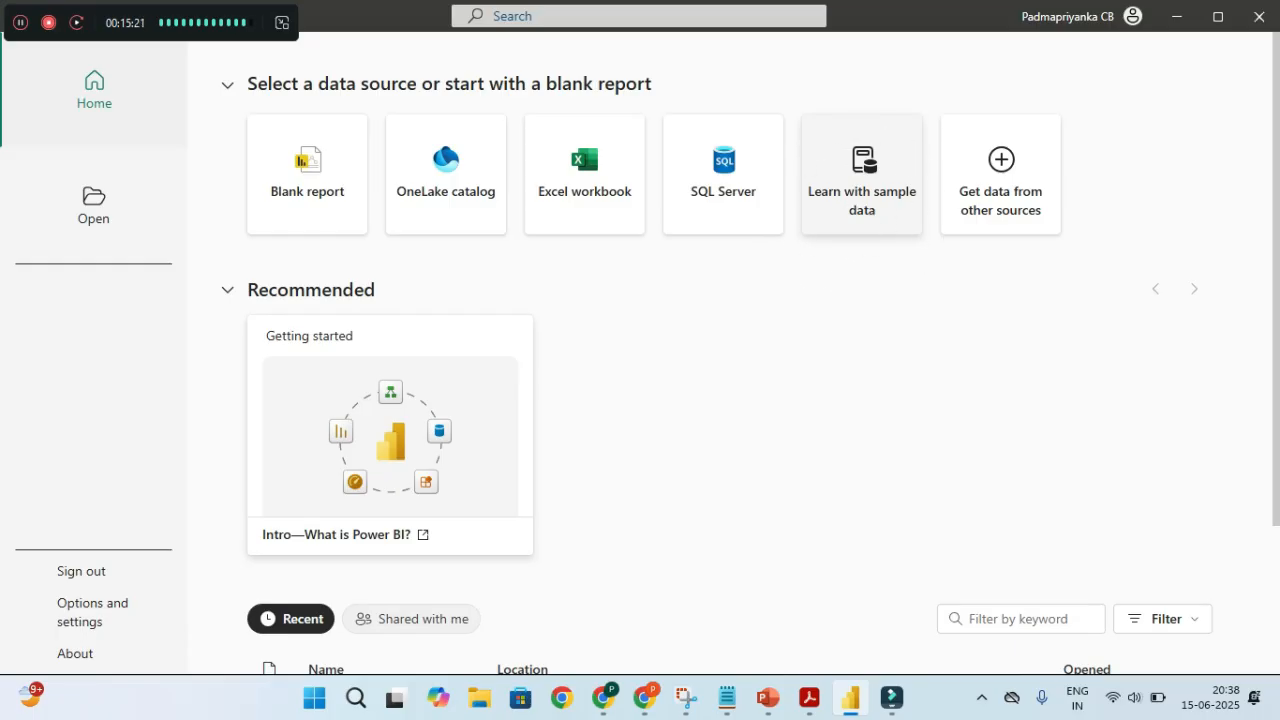
Choose Learn with sample data and load the sample data to open the Navigator
{"action": "left_click", "coordinate": [862, 174]}
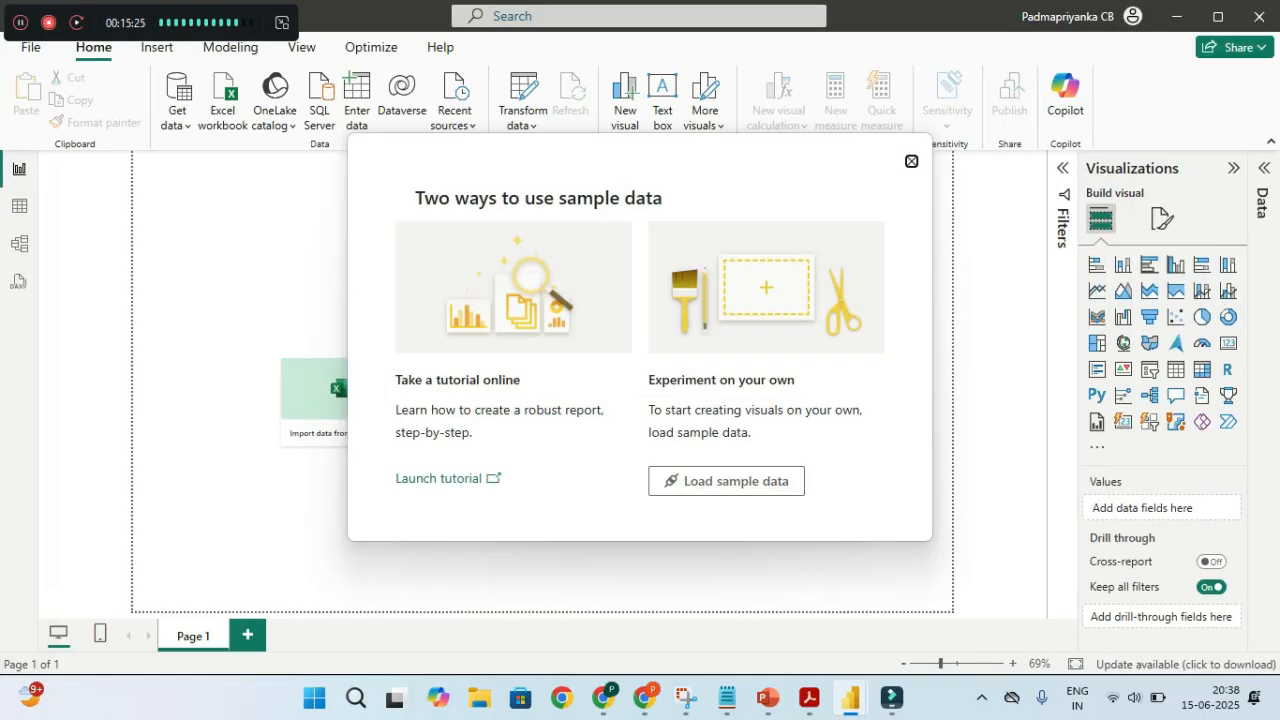
{"action": "key", "text": "ctrl"}
{"action": "key", "text": "ctrl"}
{"action": "key", "text": "ctrl"}
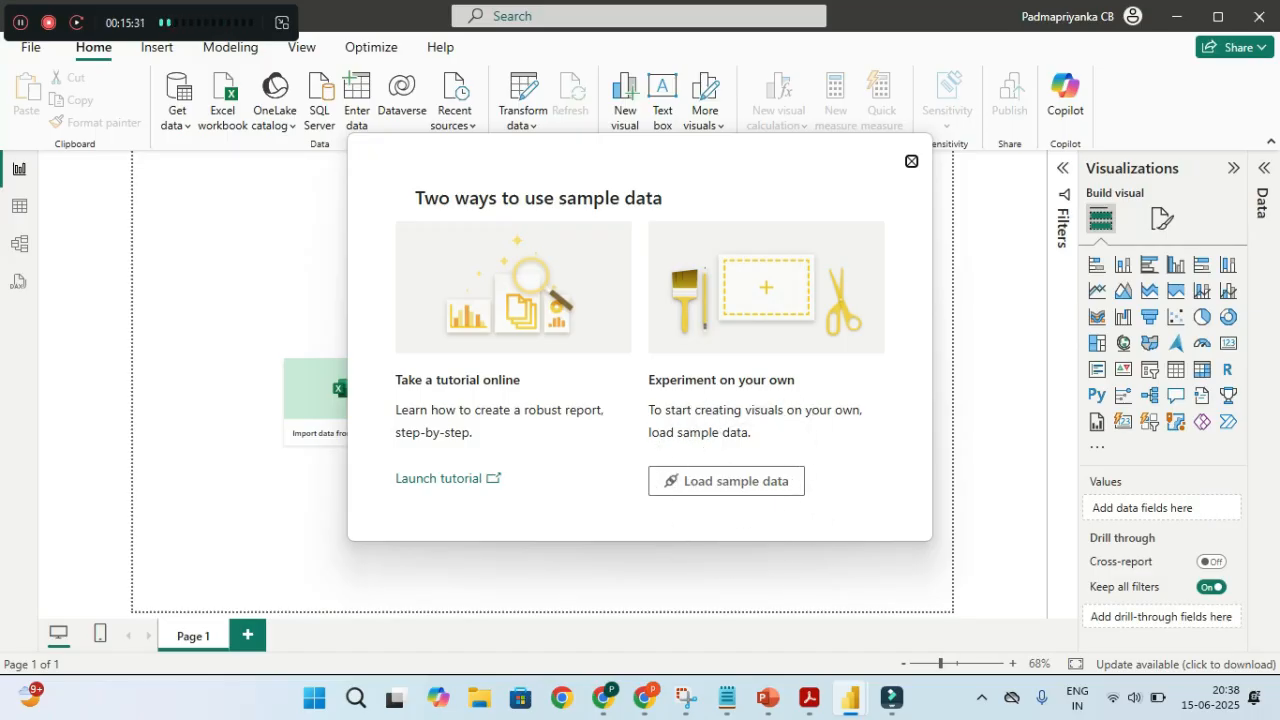
{"action": "left_click", "coordinate": [727, 481]}
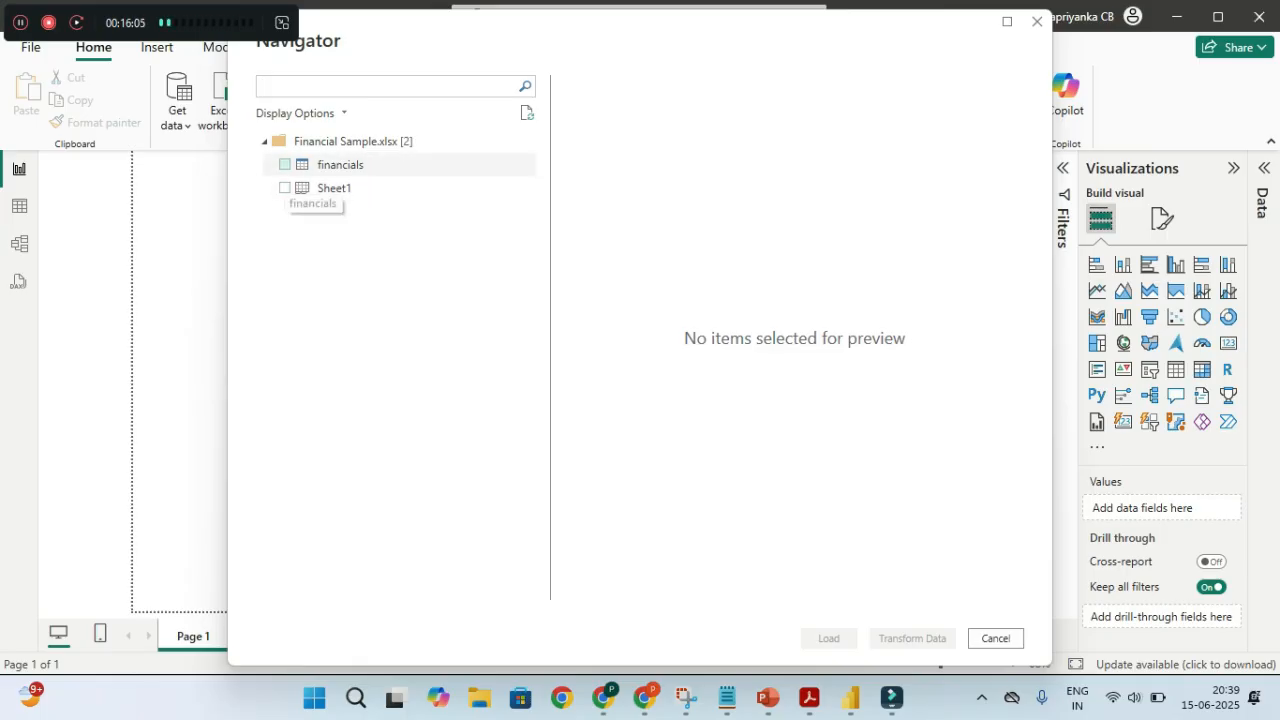
Check the financials table, preview Sheet1, then load financials into the report
{"action": "left_click", "coordinate": [285, 164]}
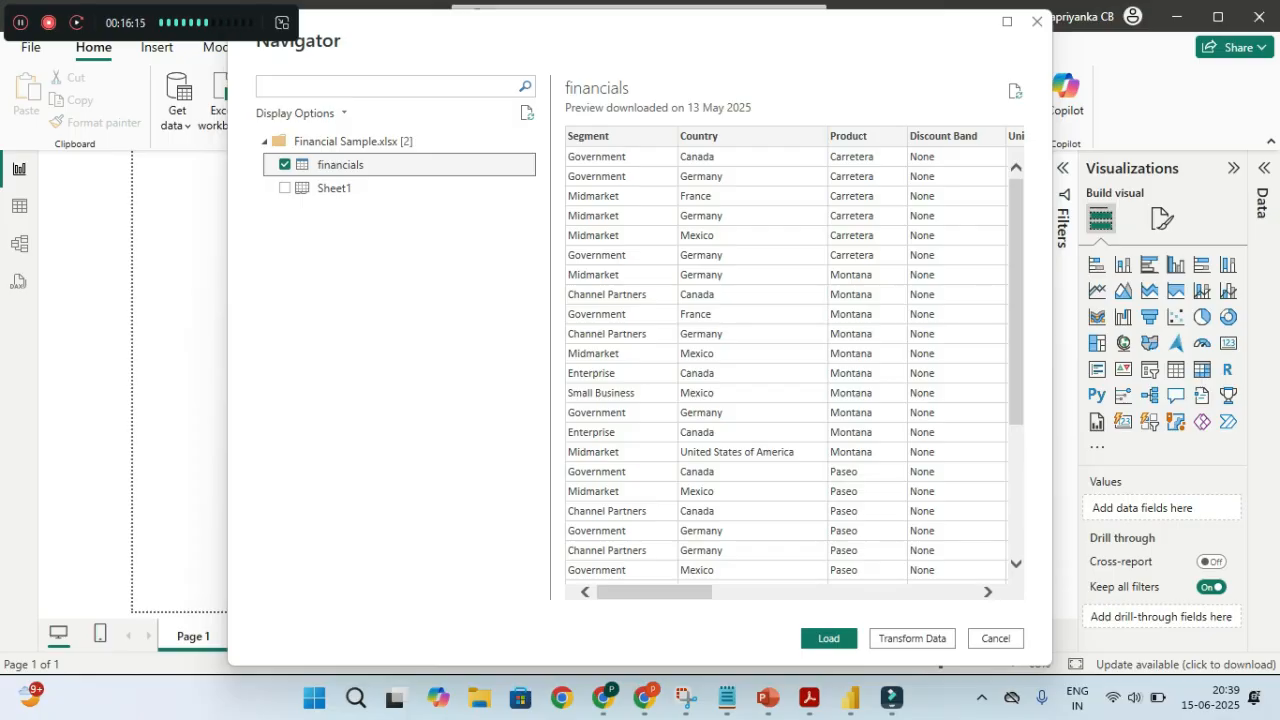
{"action": "left_click", "coordinate": [334, 188]}
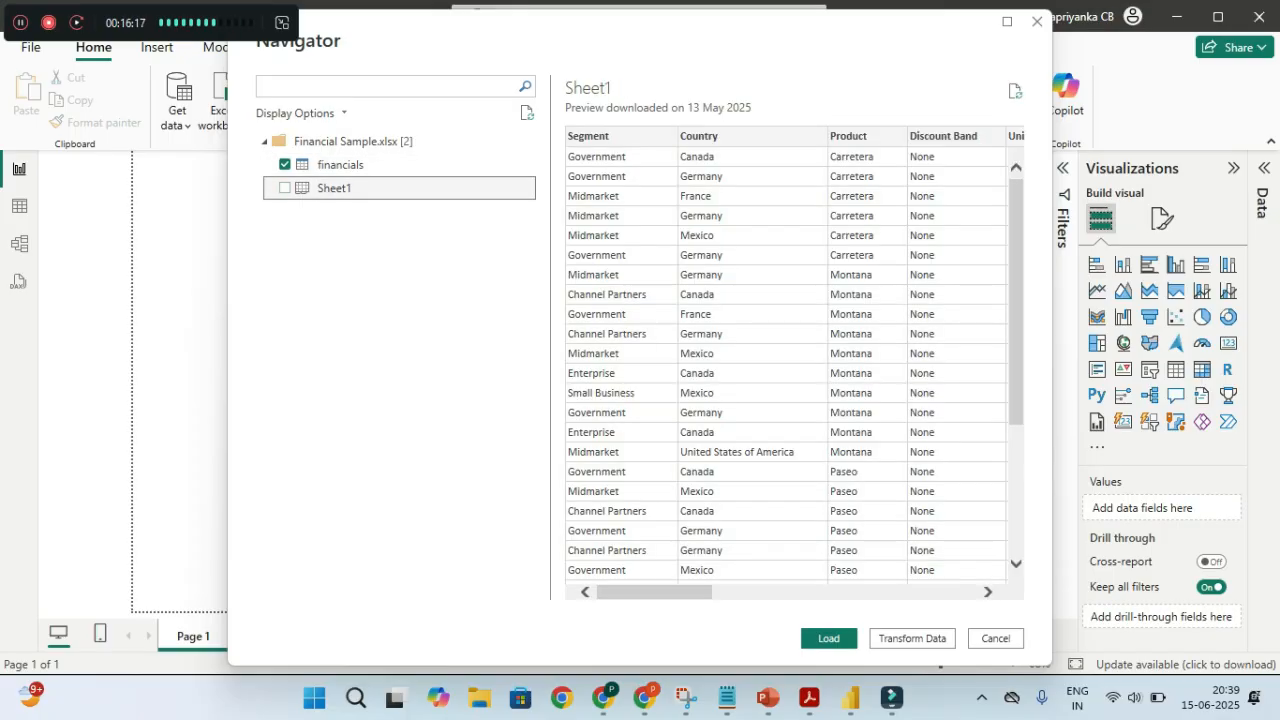
{"action": "scroll", "coordinate": [794, 363], "scroll_direction": "right", "scroll_amount": 10}
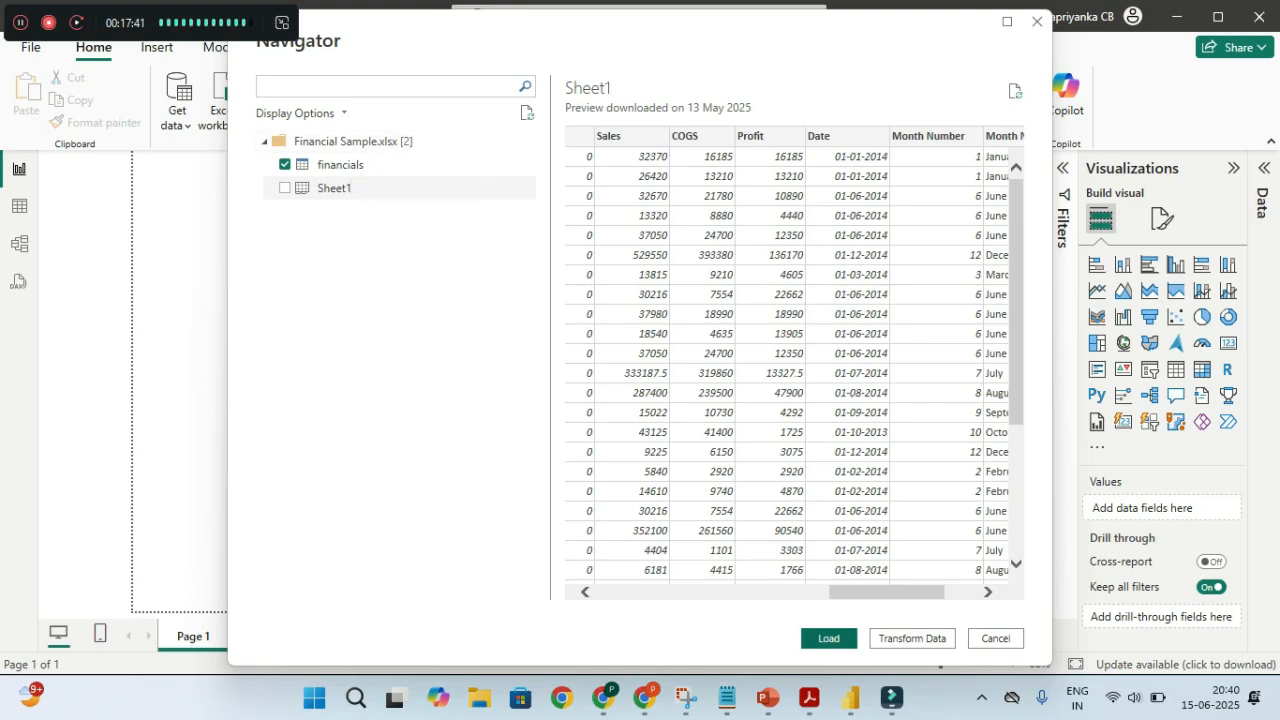
{"action": "left_click", "coordinate": [829, 638]}
{"action": "key", "text": "ctrl"}
{"action": "key", "text": "ctrl"}
{"action": "key", "text": "ctrl"}
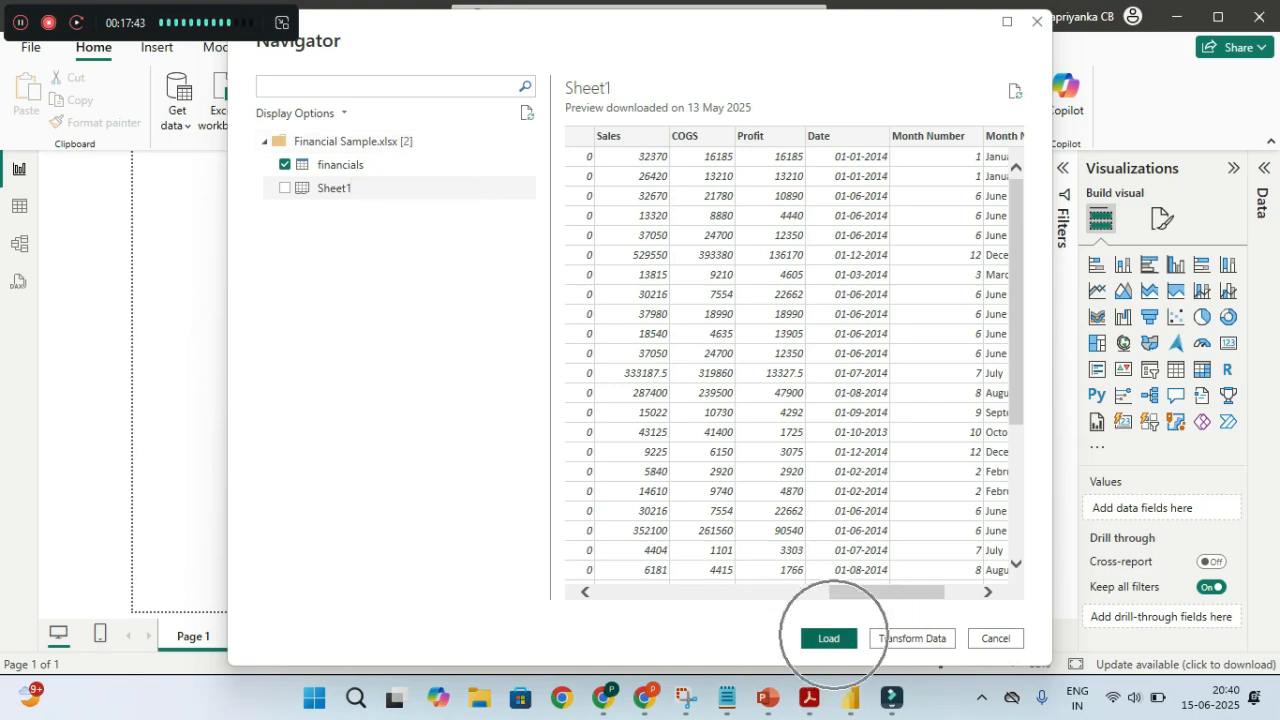
{"action": "key", "text": "ctrl"}
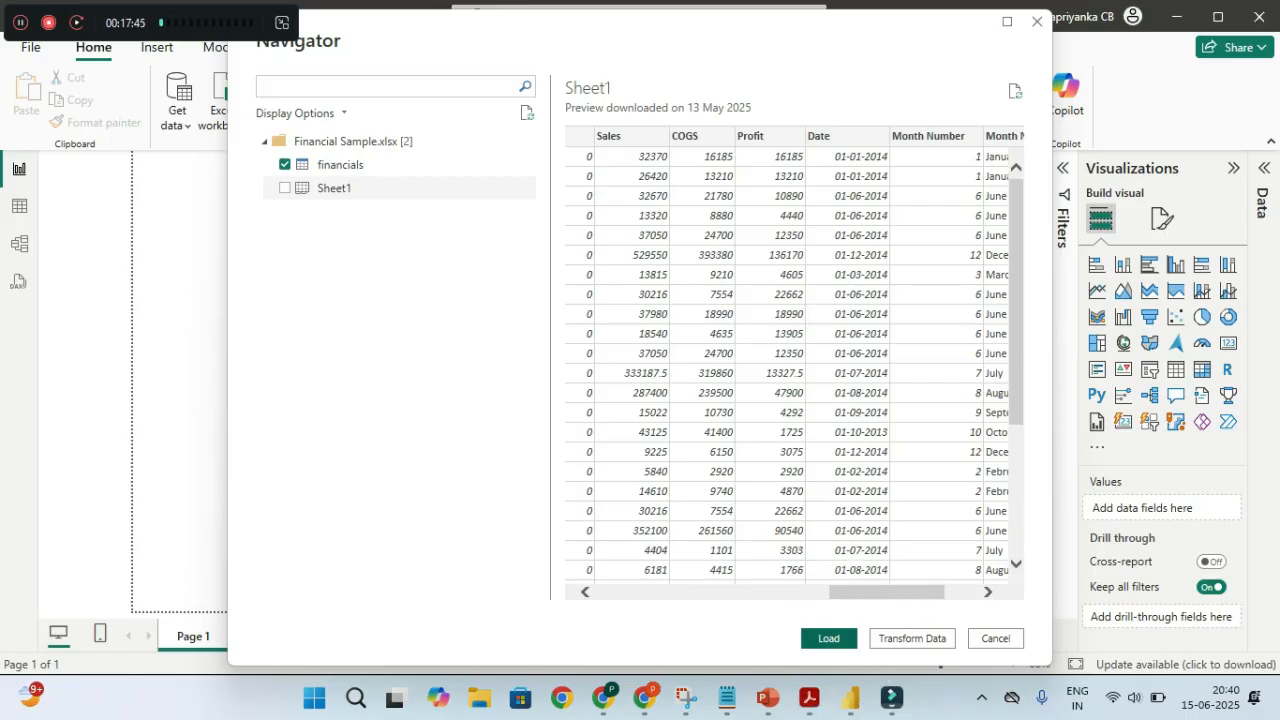
{"action": "left_click", "coordinate": [833, 636]}
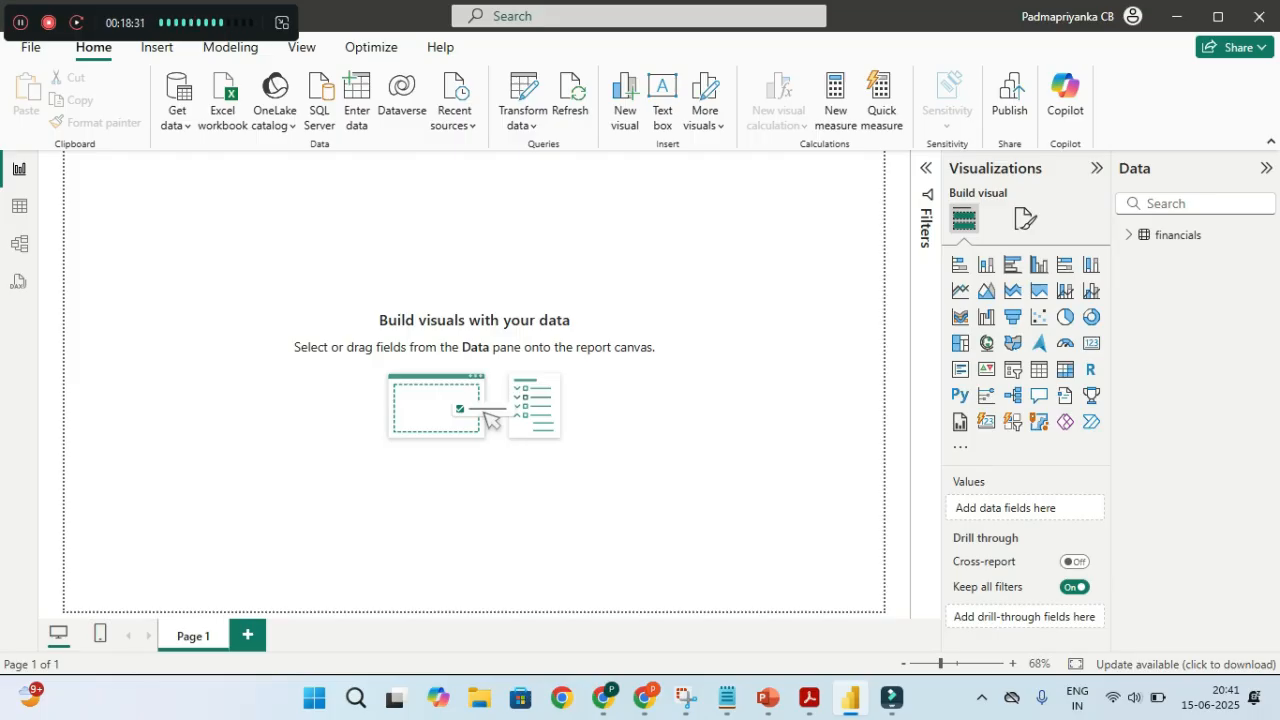
Expand financials in the Data pane to show fields like Country, Product and Sales
{"action": "key", "text": "ctrl"}
{"action": "key", "text": "ctrl"}
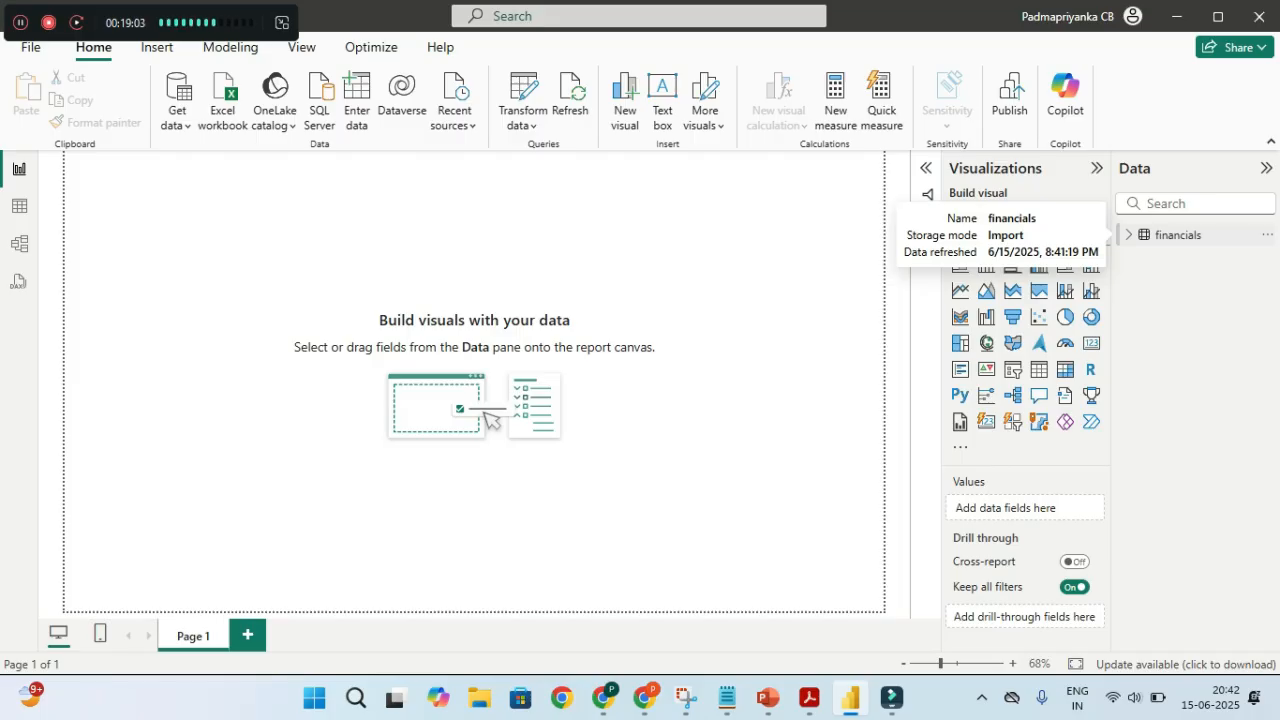
{"action": "key", "text": "ctrl"}
{"action": "left_click", "coordinate": [1129, 235]}
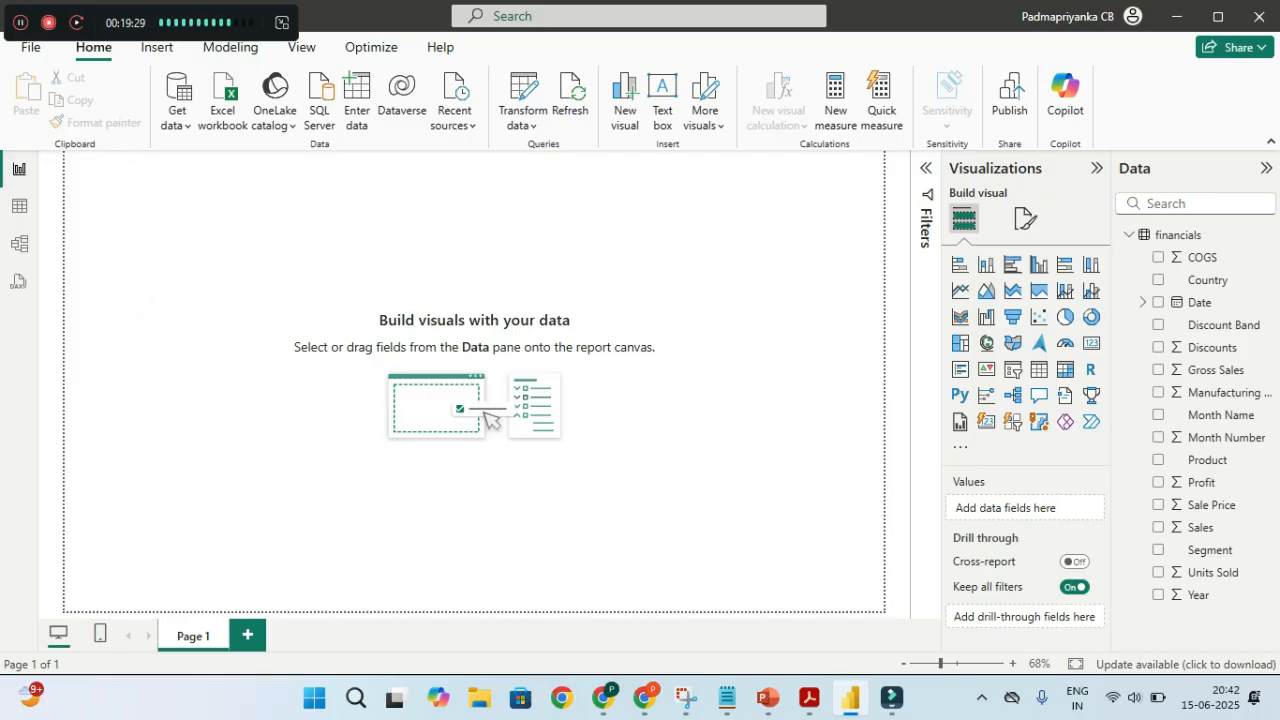
Switch to Table view and scroll through the 700 financials rows
{"action": "left_click", "coordinate": [19, 206]}
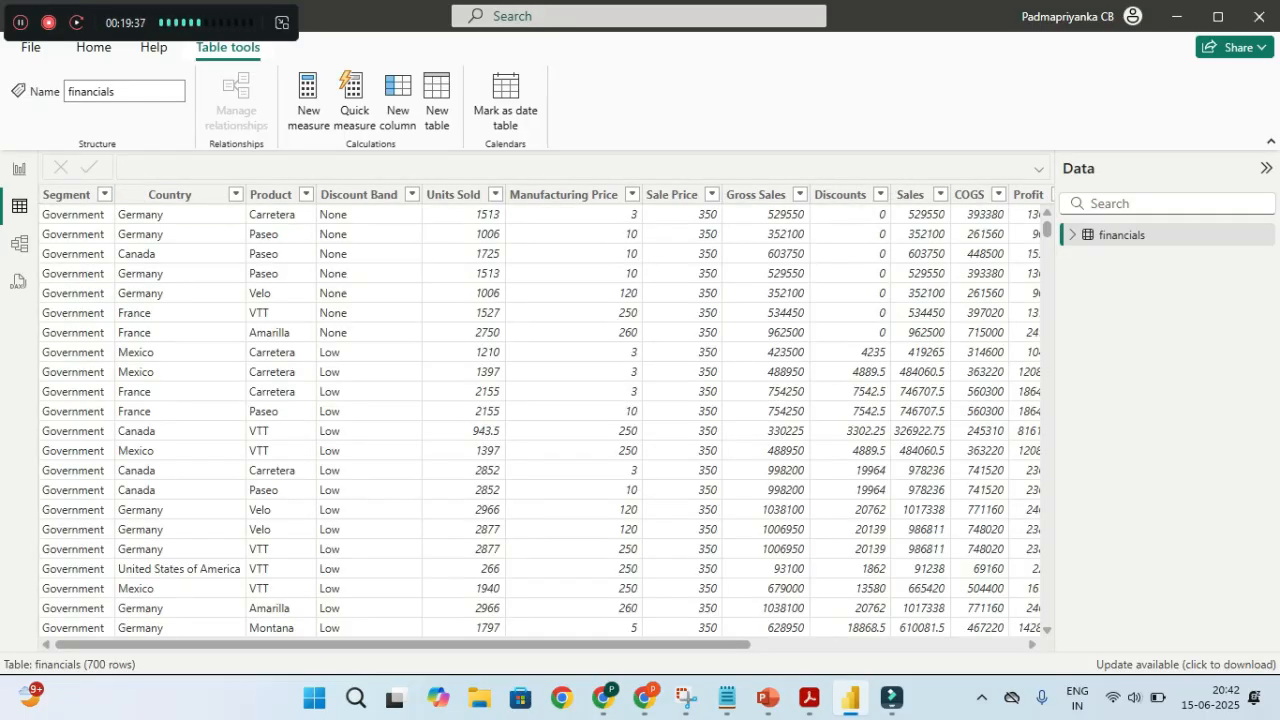
{"action": "mouse_move", "coordinate": [1047, 228]}
{"action": "left_mouse_down"}
{"action": "mouse_move", "coordinate": [1047, 410]}
{"action": "mouse_move", "coordinate": [1047, 210]}
{"action": "mouse_move", "coordinate": [1047, 230]}
{"action": "left_mouse_up"}
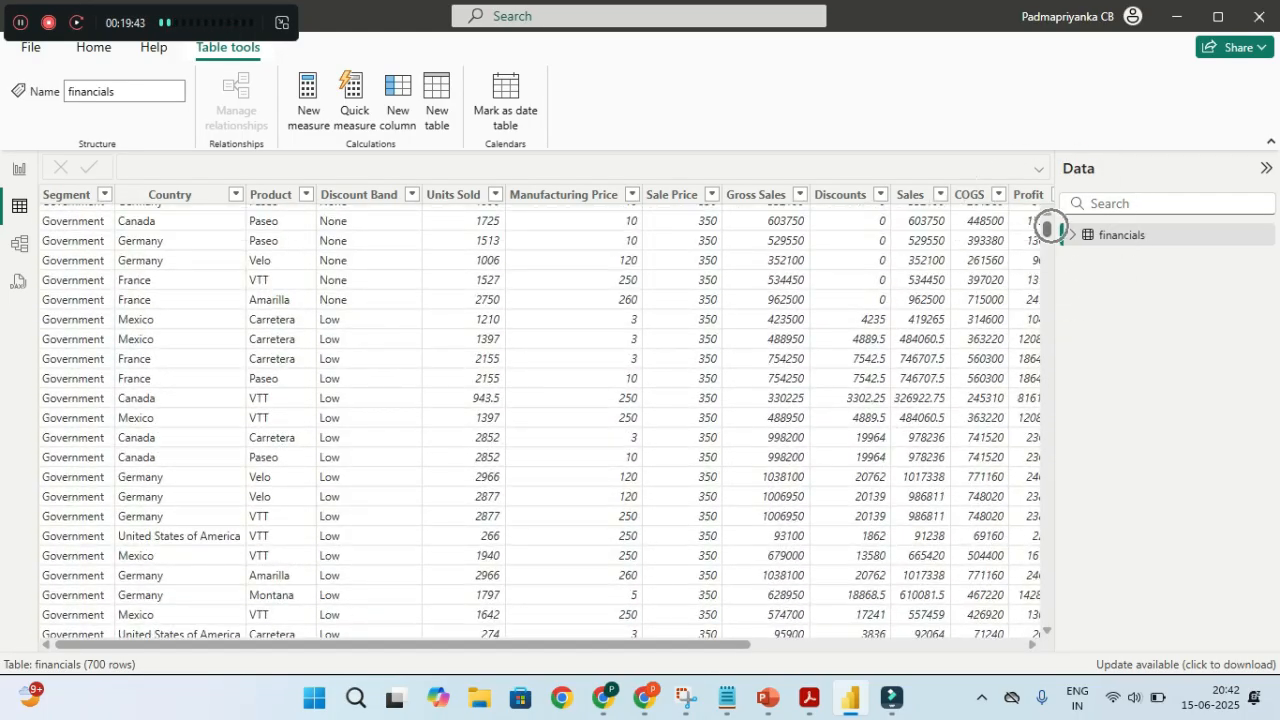
{"action": "left_click_drag", "start_coordinate": [1047, 228], "coordinate": [1047, 214]}
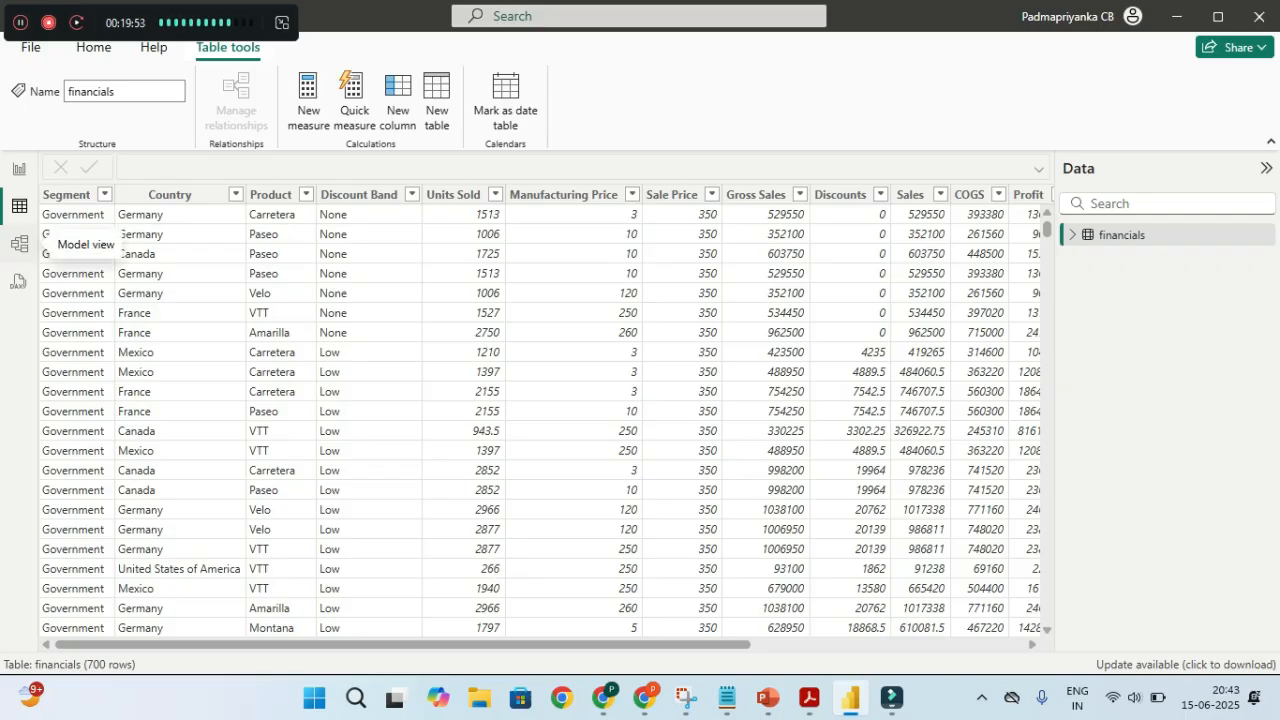
Inspect the financials card in Model view, then return to Report view
{"action": "left_click", "coordinate": [19, 243]}
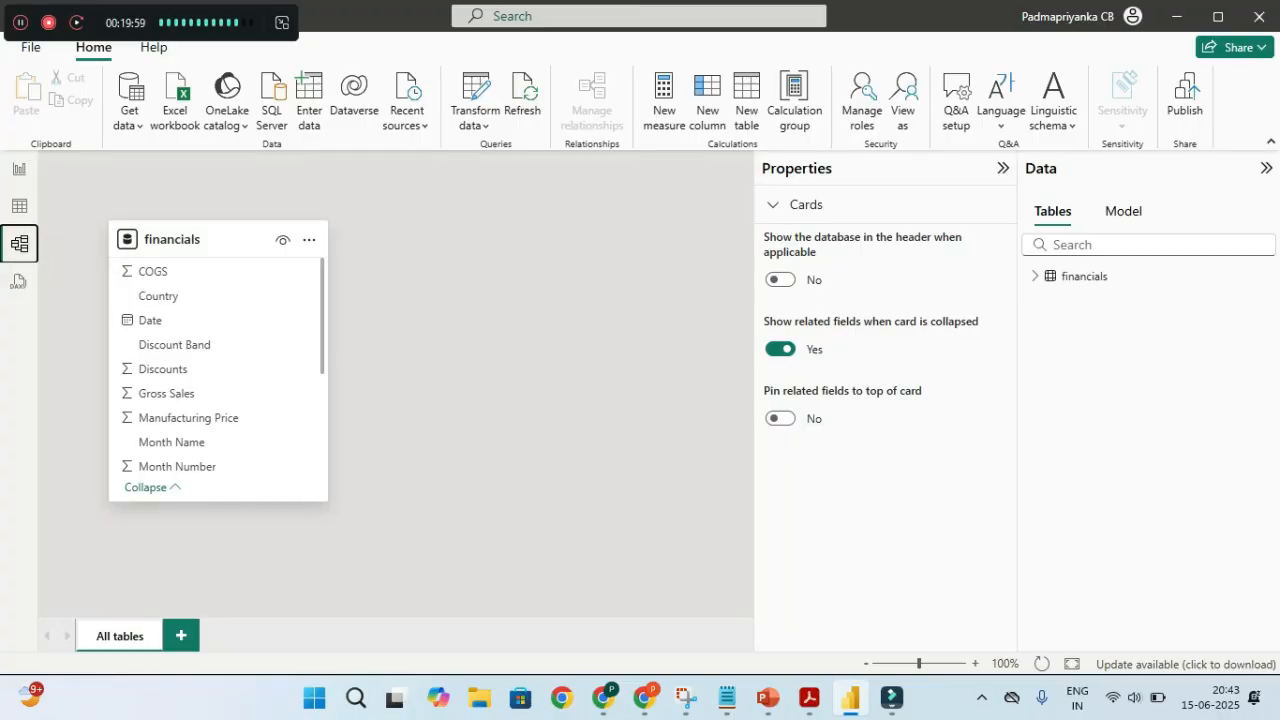
{"action": "mouse_move", "coordinate": [218, 240]}
{"action": "scroll", "coordinate": [218, 360], "scroll_direction": "down", "scroll_amount": 3}
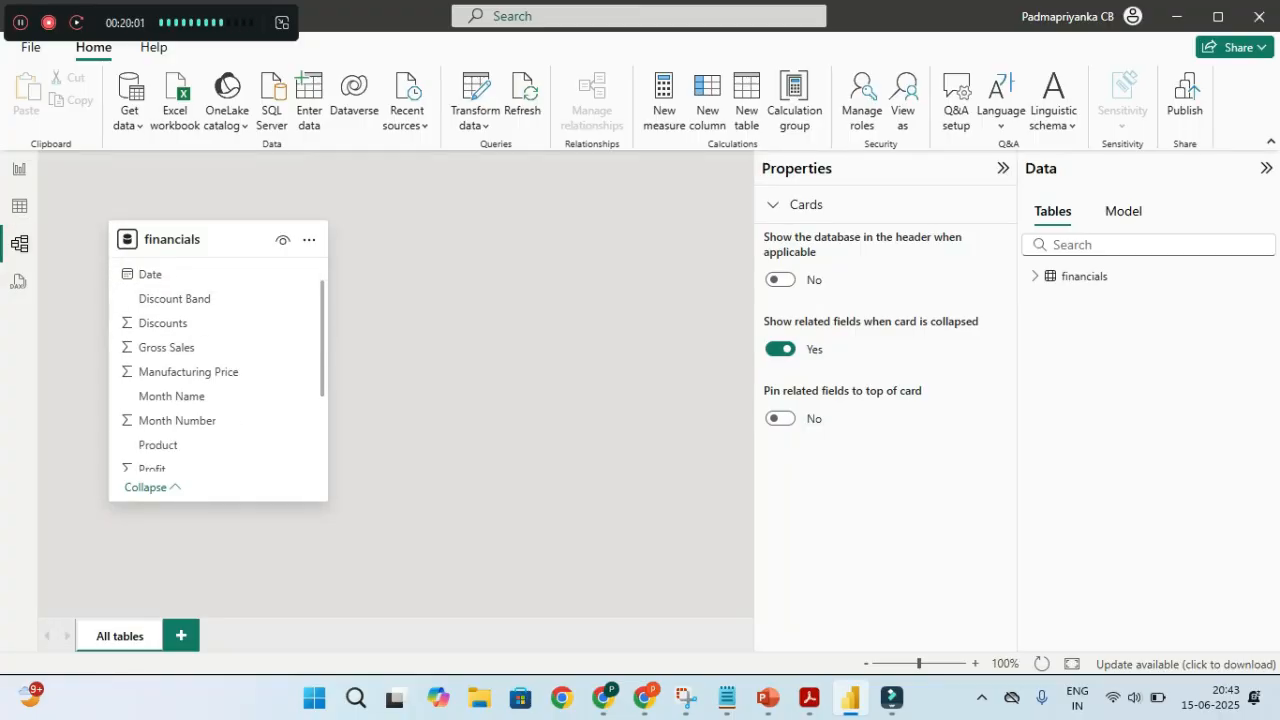
{"action": "scroll", "coordinate": [218, 365], "scroll_direction": "up", "scroll_amount": 3}
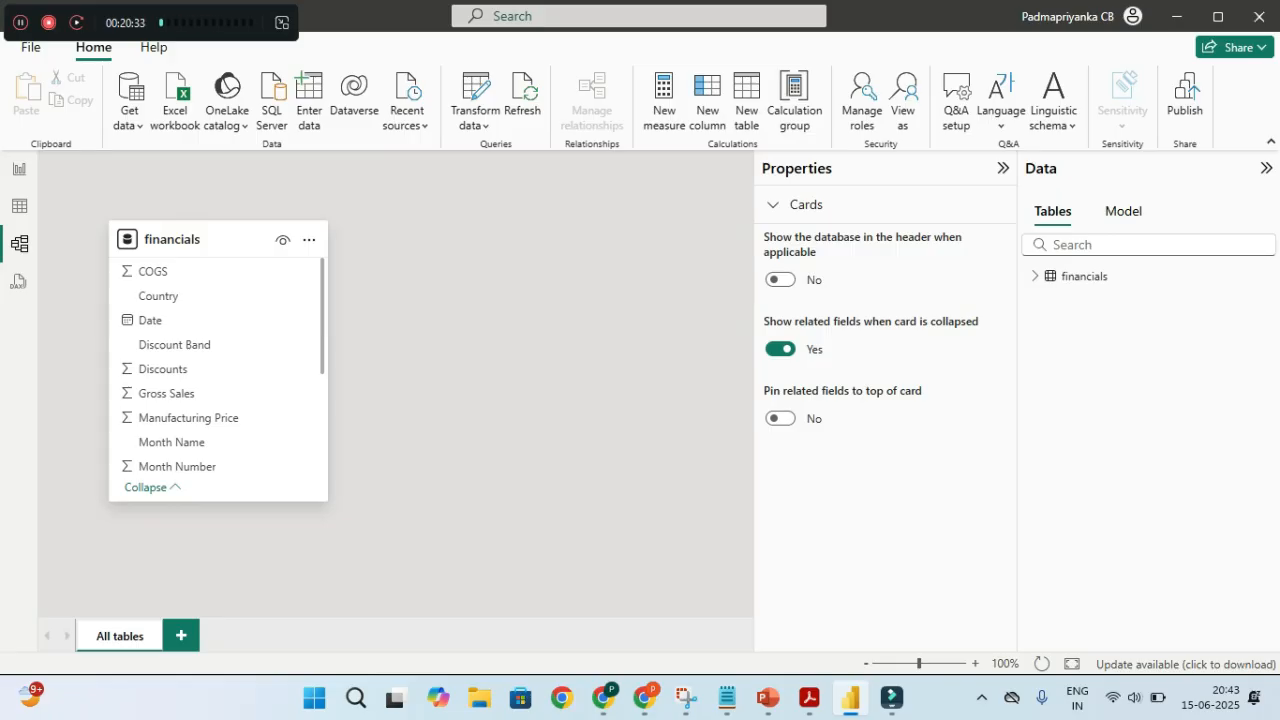
{"action": "left_click", "coordinate": [19, 169]}
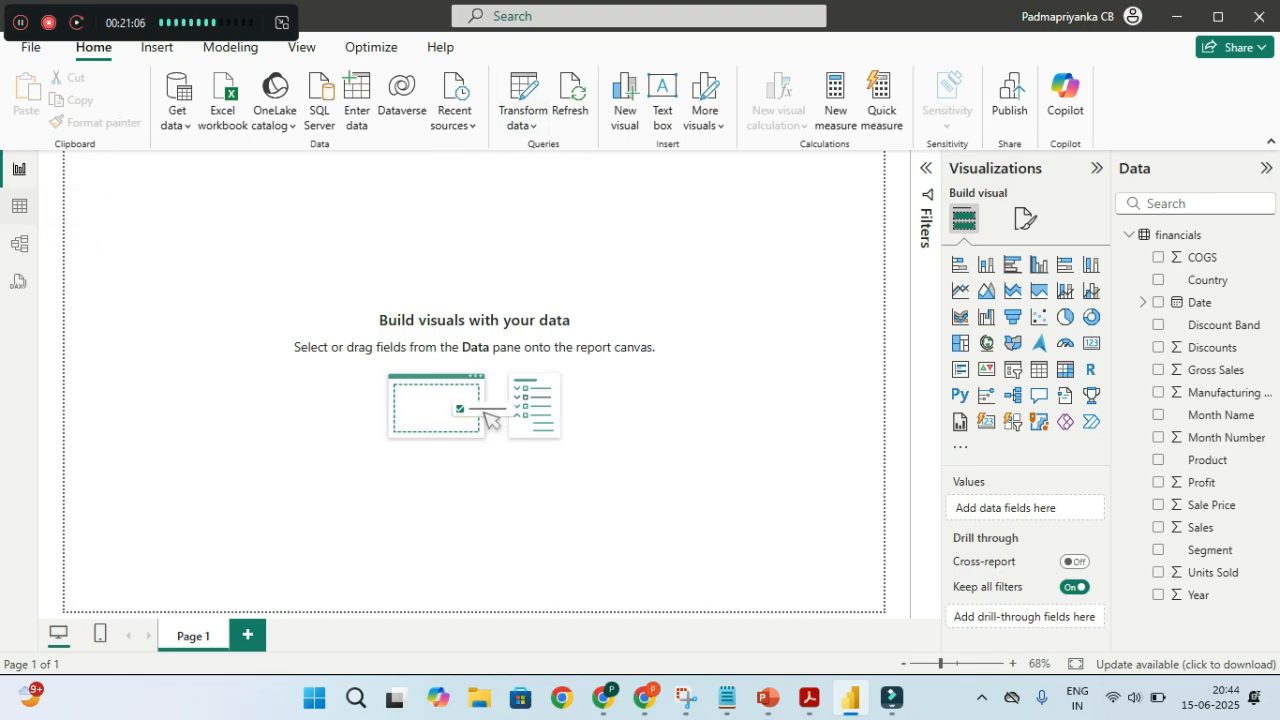
Open Table view and scroll right to the Date, Month Number and Month Name columns
{"action": "left_click", "coordinate": [19, 206]}
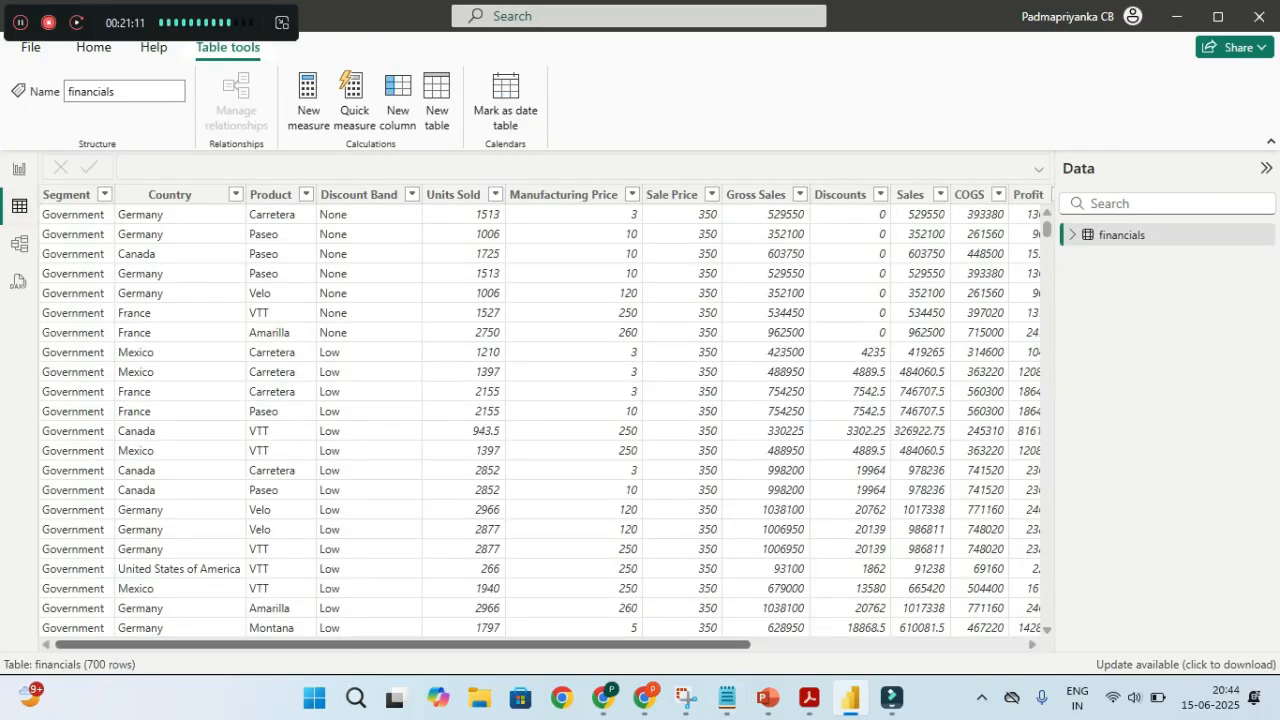
{"action": "left_click_drag", "start_coordinate": [720, 645], "coordinate": [967, 645]}
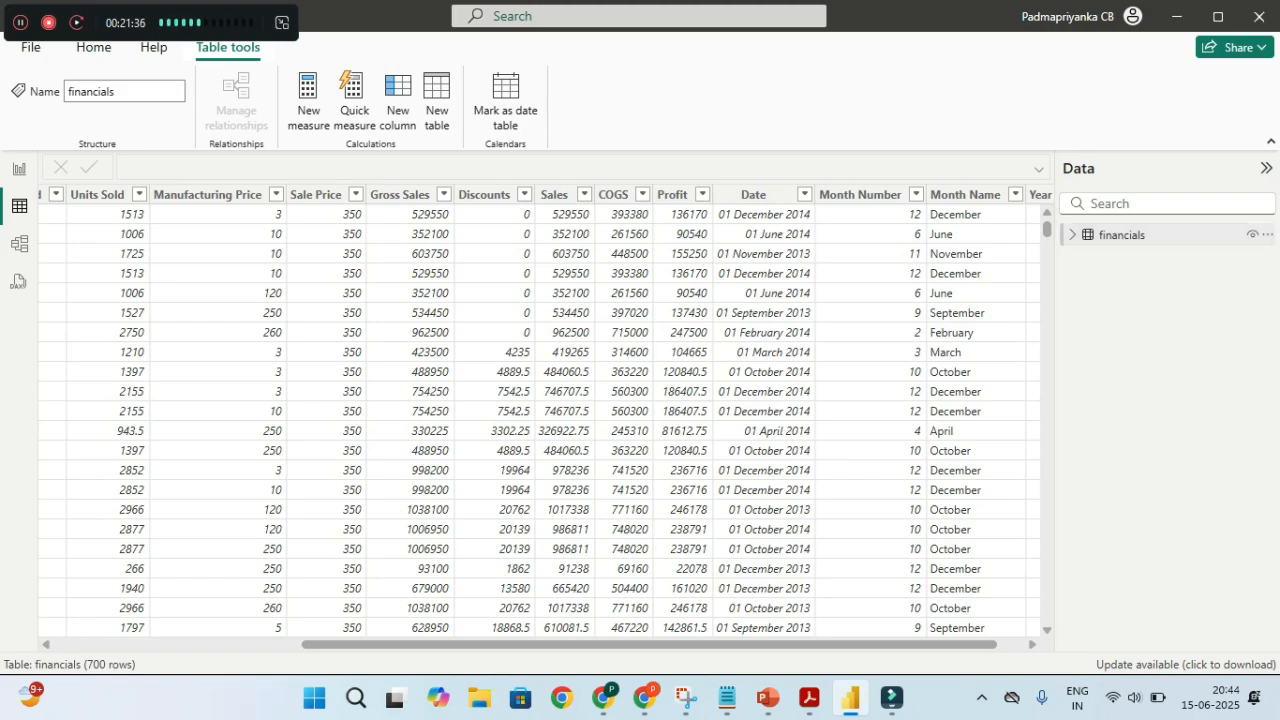
Expand the financials table in the Data pane and return to the empty Report view
{"action": "left_click", "coordinate": [1073, 235]}
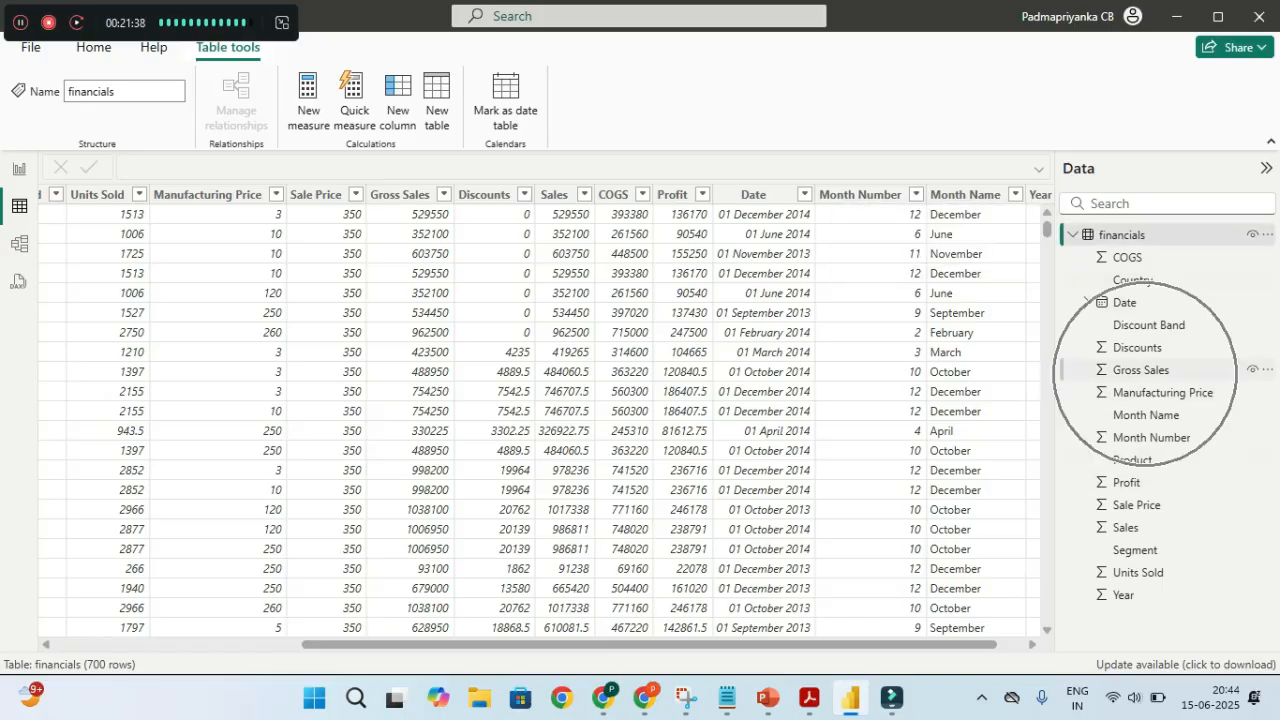
{"action": "key", "text": "ctrl"}
{"action": "key", "text": "ctrl"}
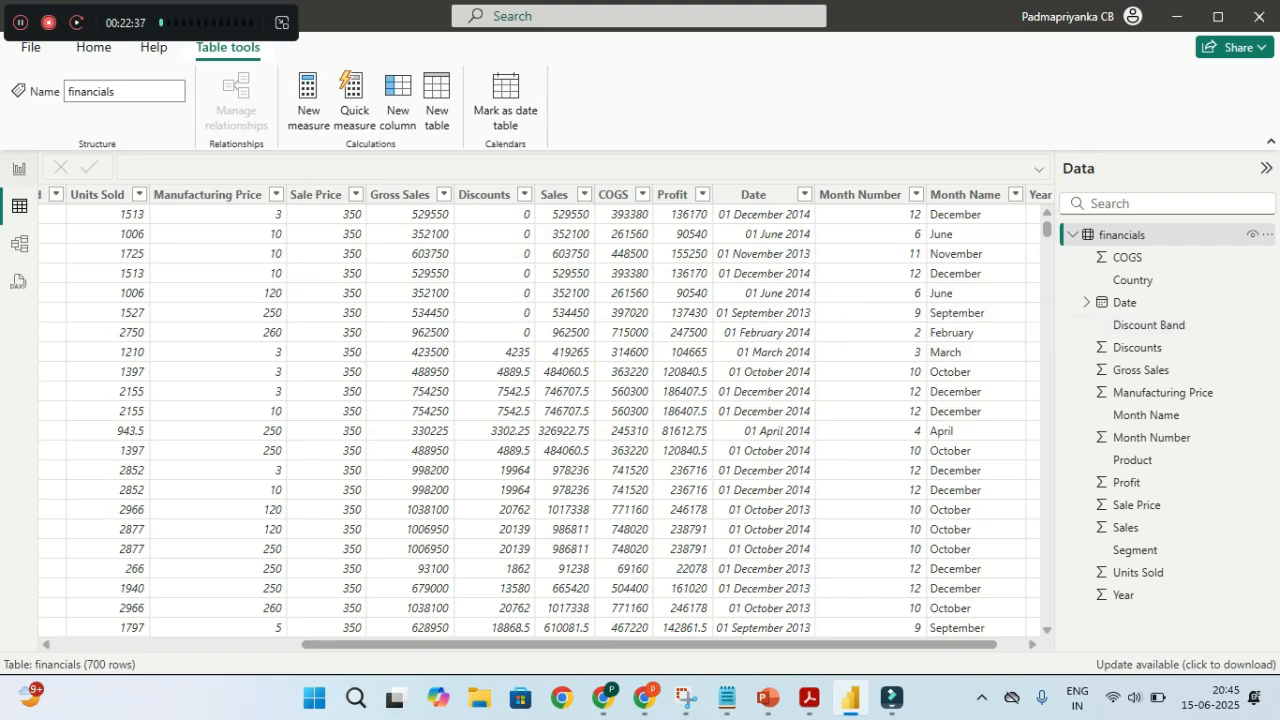
{"action": "left_click", "coordinate": [19, 169]}
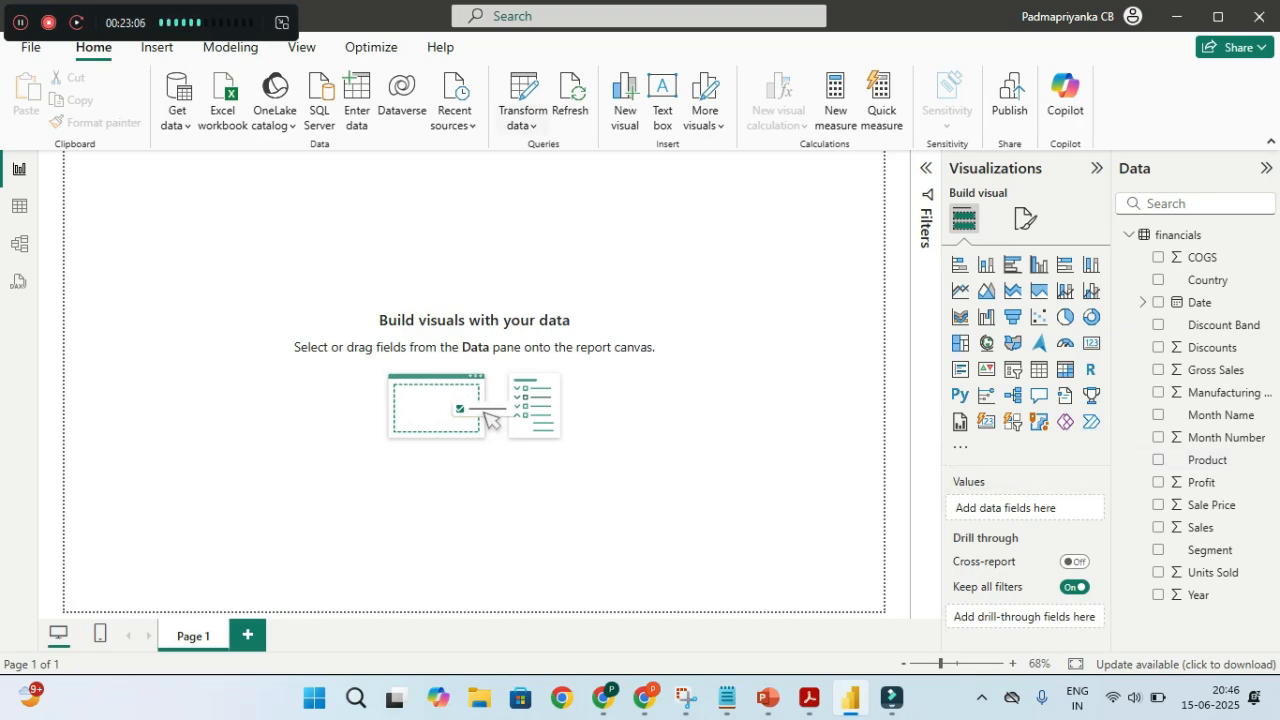
Launch Power Query Editor on the financials query from the Transform data dropdown
{"action": "key", "text": "ctrl"}
{"action": "key", "text": "ctrl"}
{"action": "left_click", "coordinate": [528, 121]}
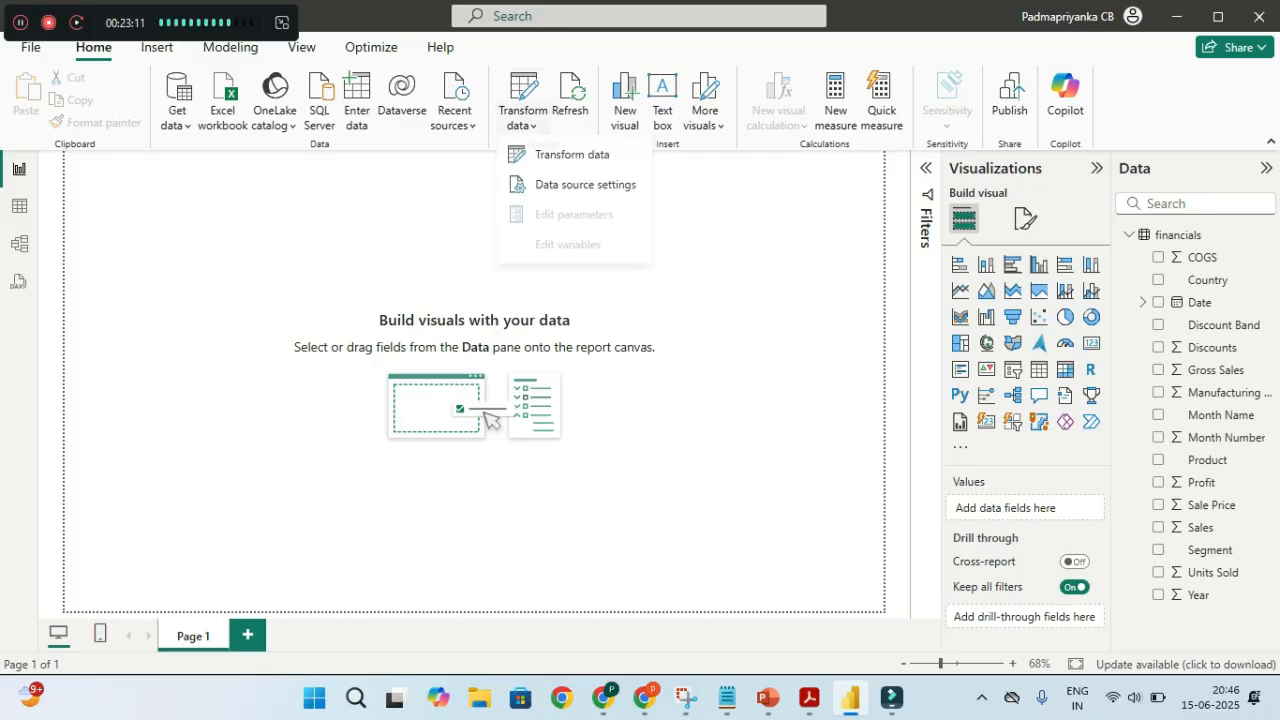
{"action": "key", "text": "ctrl"}
{"action": "key", "text": "ctrl"}
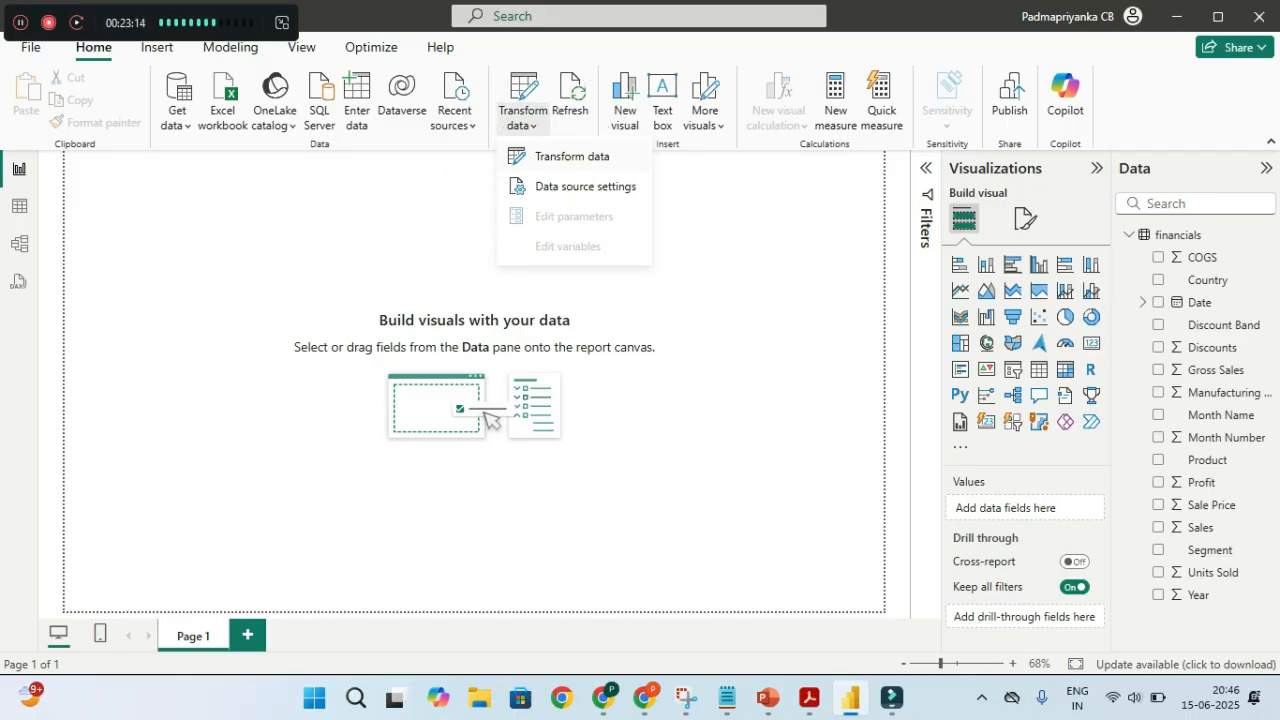
{"action": "key", "text": "Escape"}
{"action": "key", "text": "Return"}
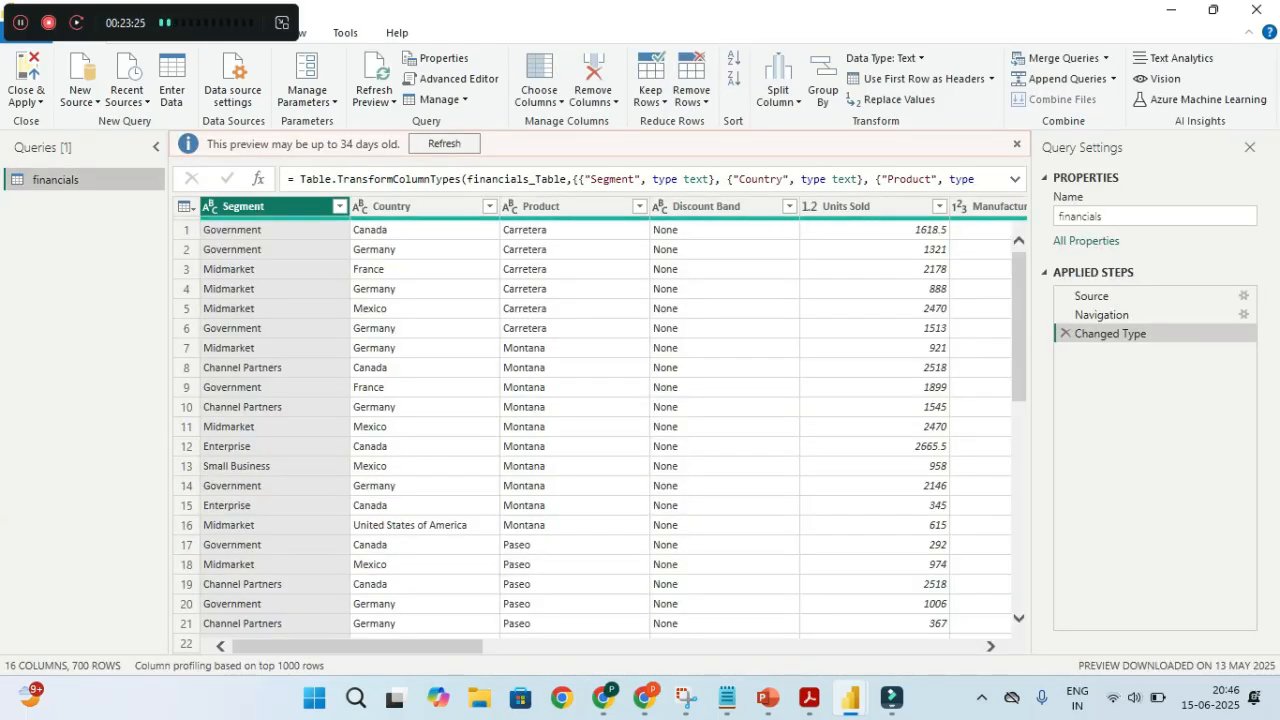
Refresh the stale financials preview and compare the Power BI and editor windows via taskbar previews
{"action": "left_click", "coordinate": [444, 144]}
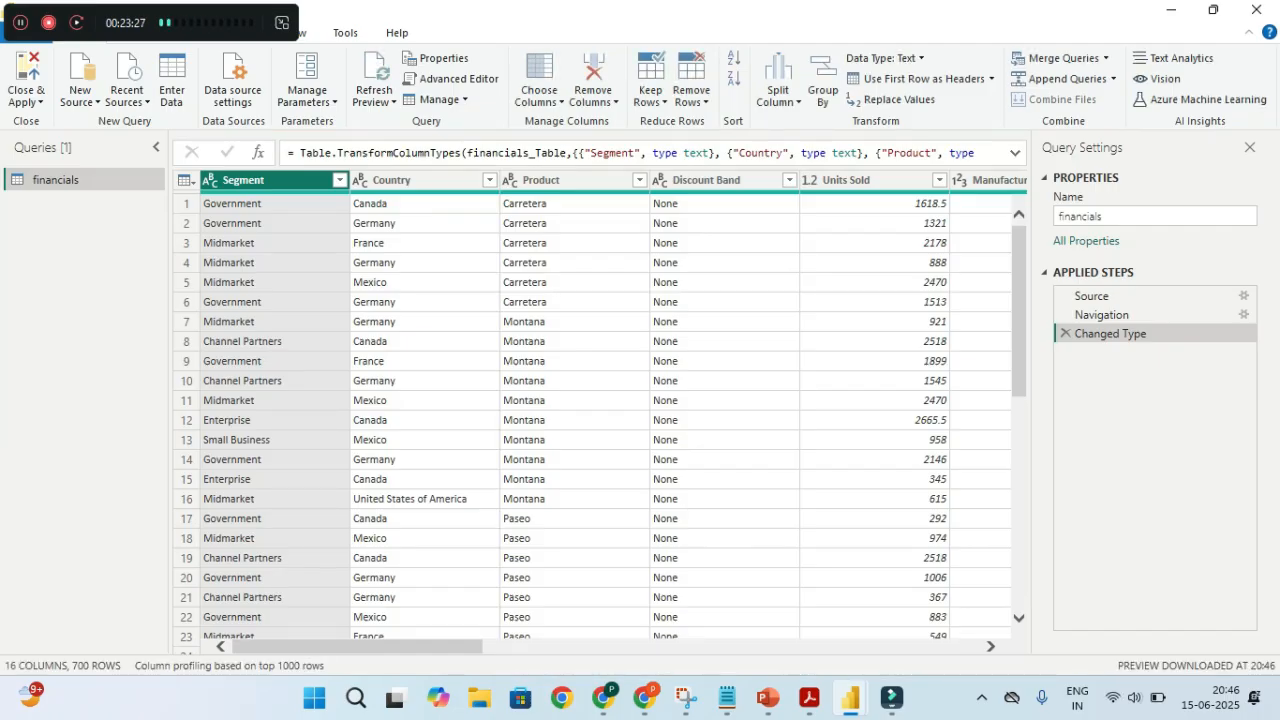
{"action": "left_click", "coordinate": [850, 697]}
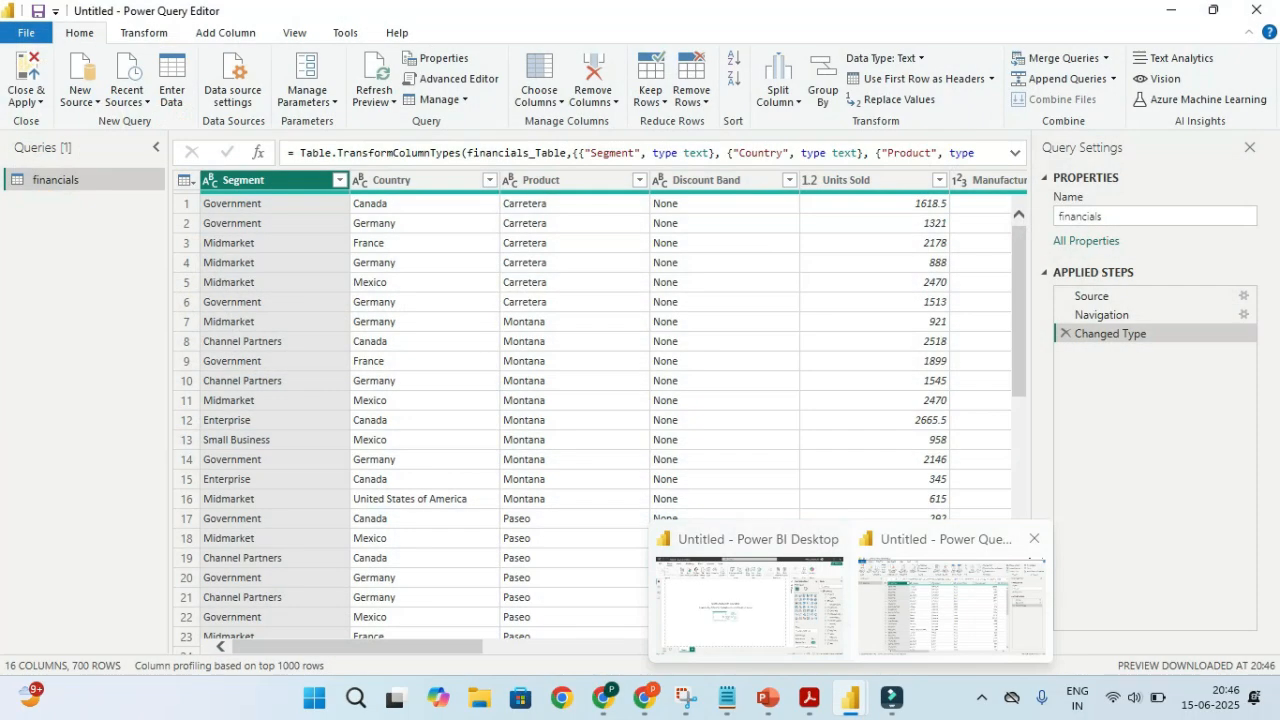
{"action": "mouse_move", "coordinate": [801, 594]}
{"action": "key", "text": "ctrl"}
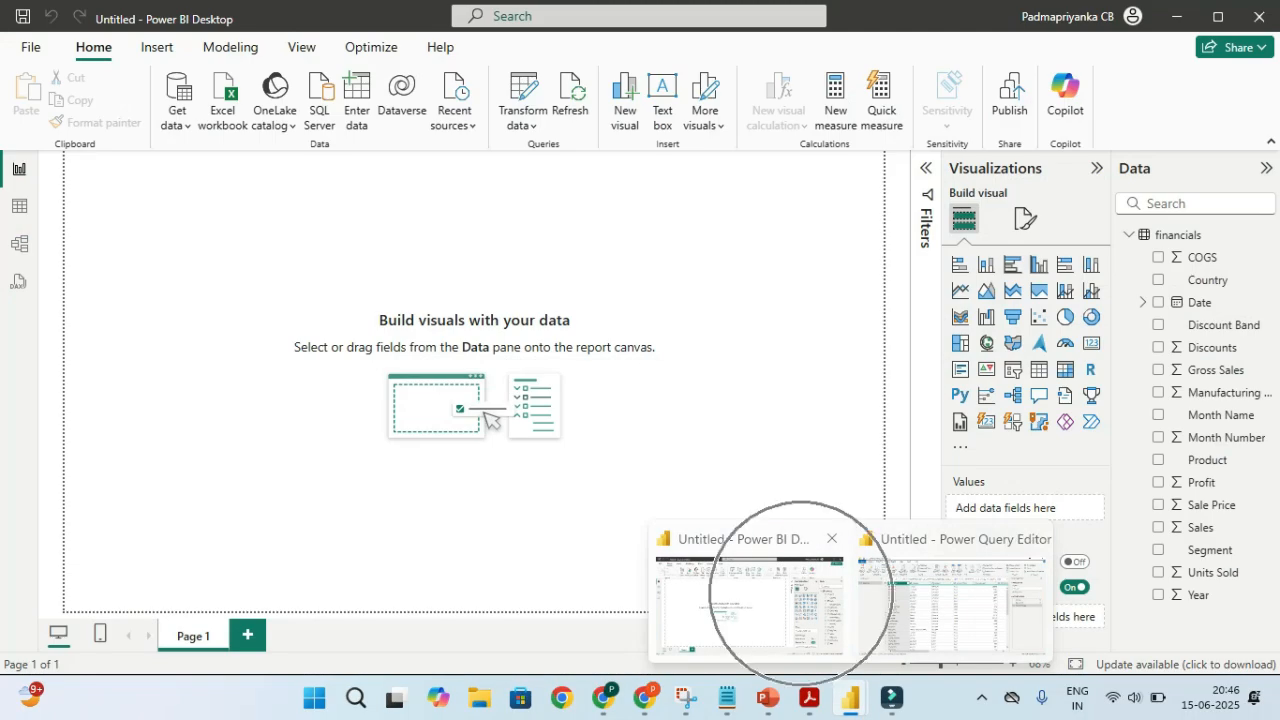
{"action": "mouse_move", "coordinate": [925, 580]}
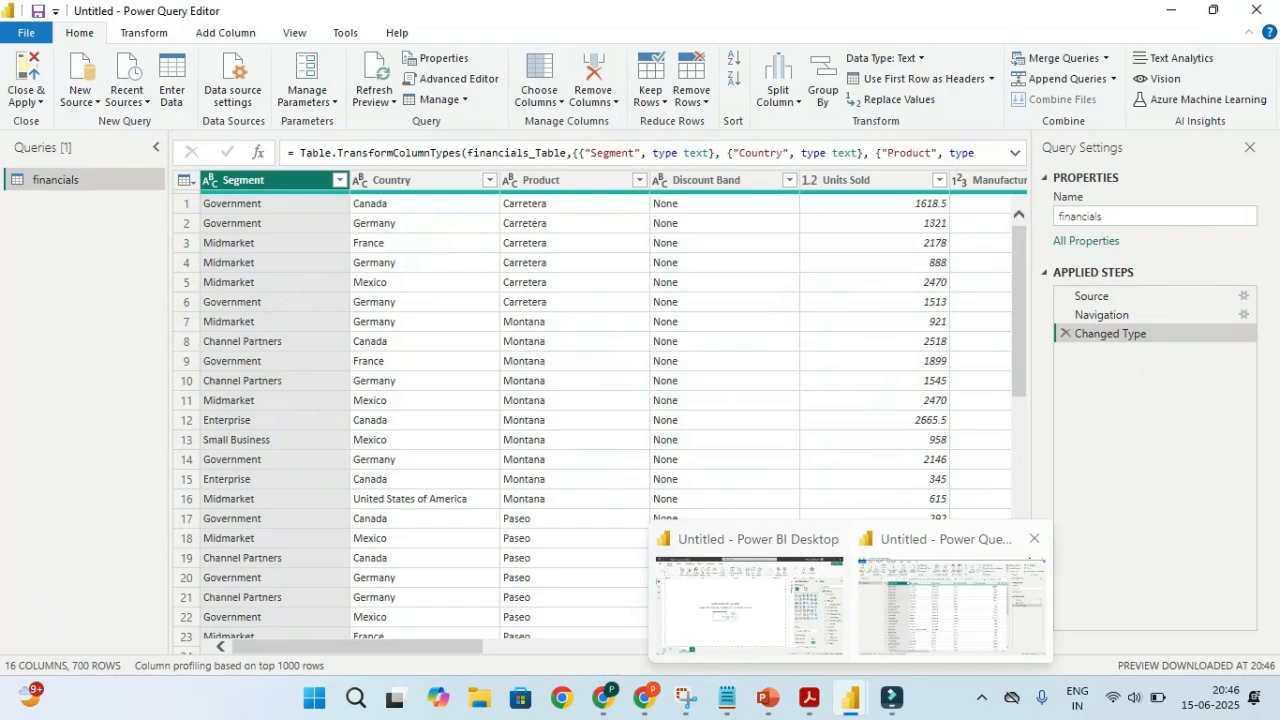
{"action": "key", "text": "ctrl"}
{"action": "key", "text": "ctrl"}
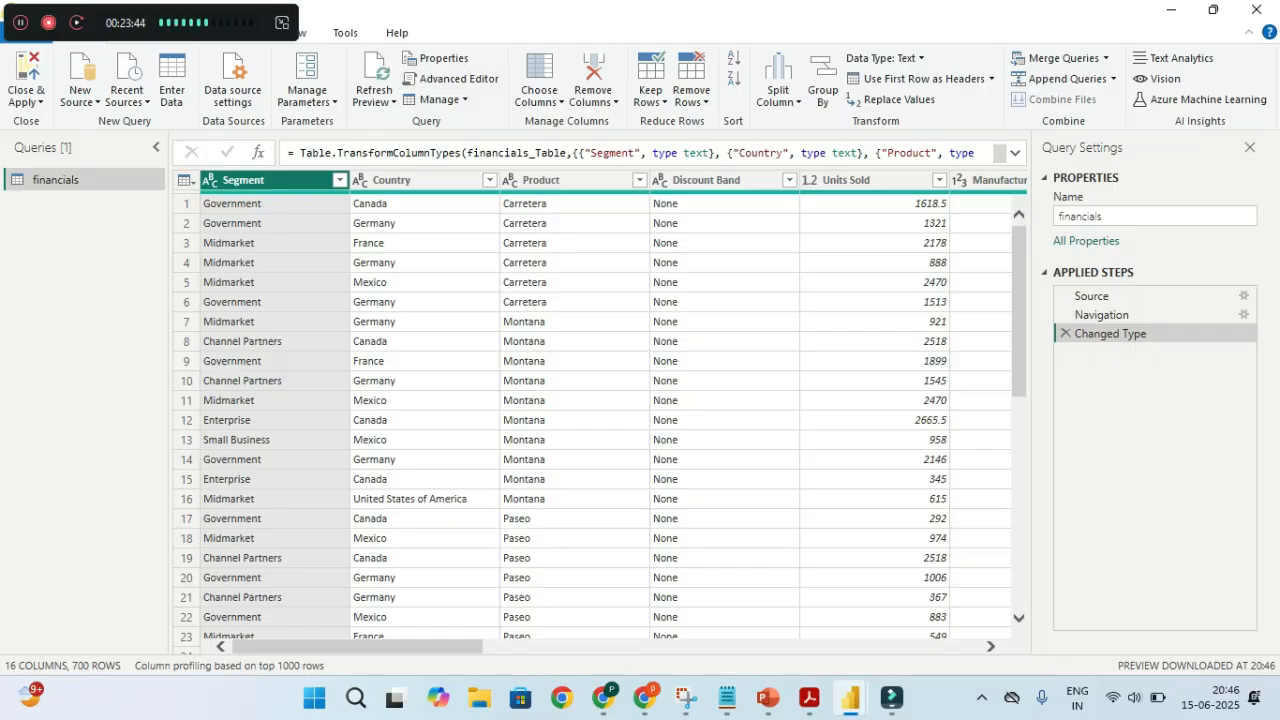
{"action": "key", "text": "ctrl"}
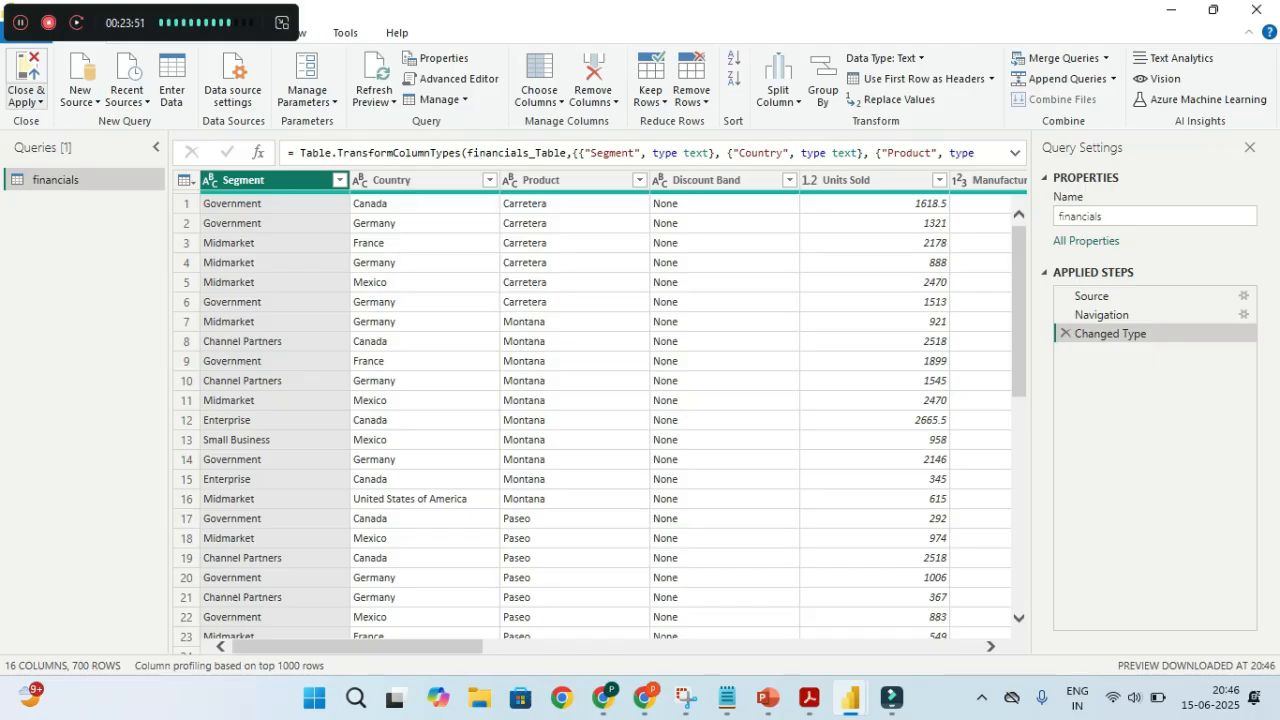
Dismiss the Close & Apply options unused and restore the editor to a smaller window
{"action": "left_click", "coordinate": [35, 101]}
{"action": "key", "text": "ctrl"}
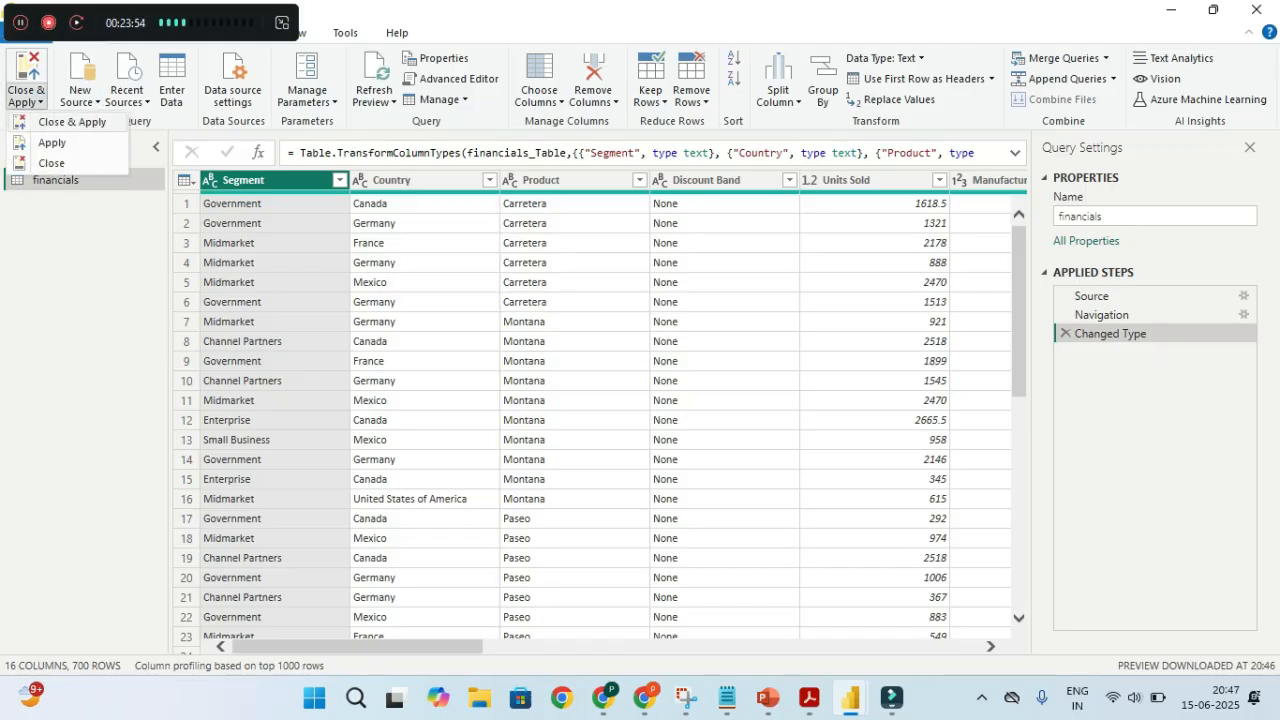
{"action": "key", "text": "Escape"}
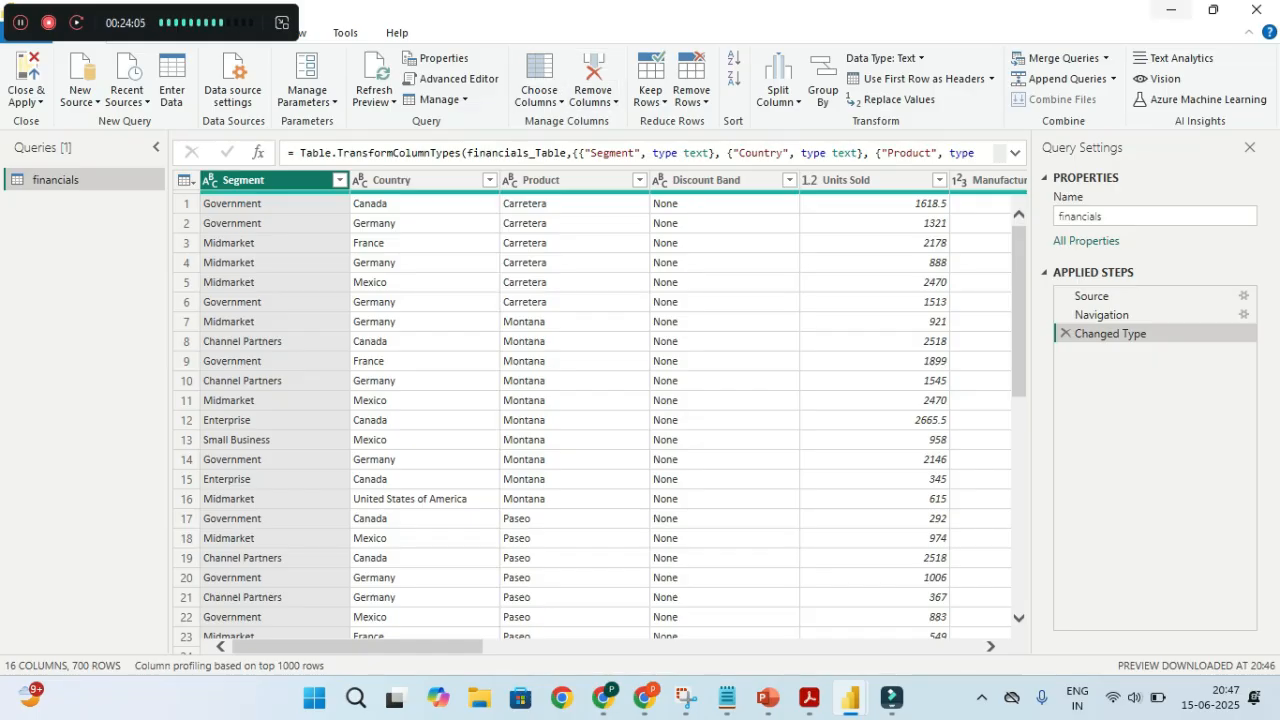
{"action": "left_click", "coordinate": [1213, 9]}
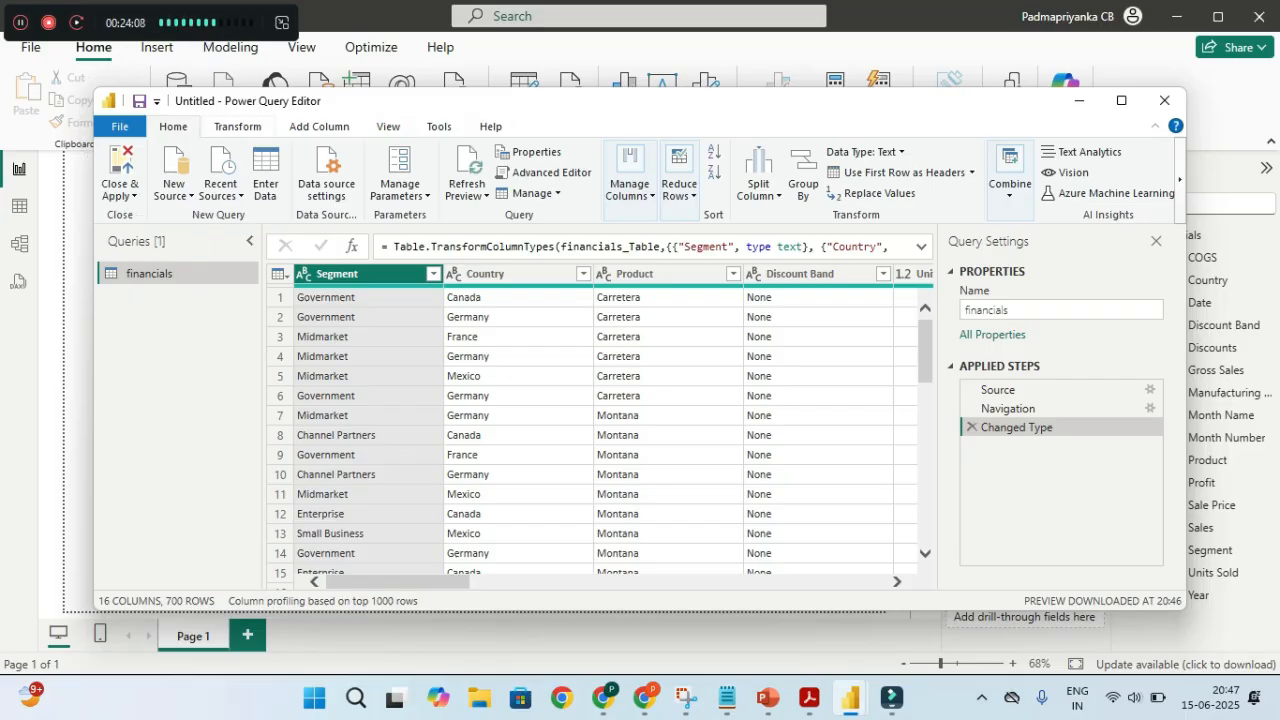
{"action": "key", "text": "ctrl"}
{"action": "key", "text": "ctrl"}
{"action": "key", "text": "ctrl"}
{"action": "left_click", "coordinate": [824, 247]}
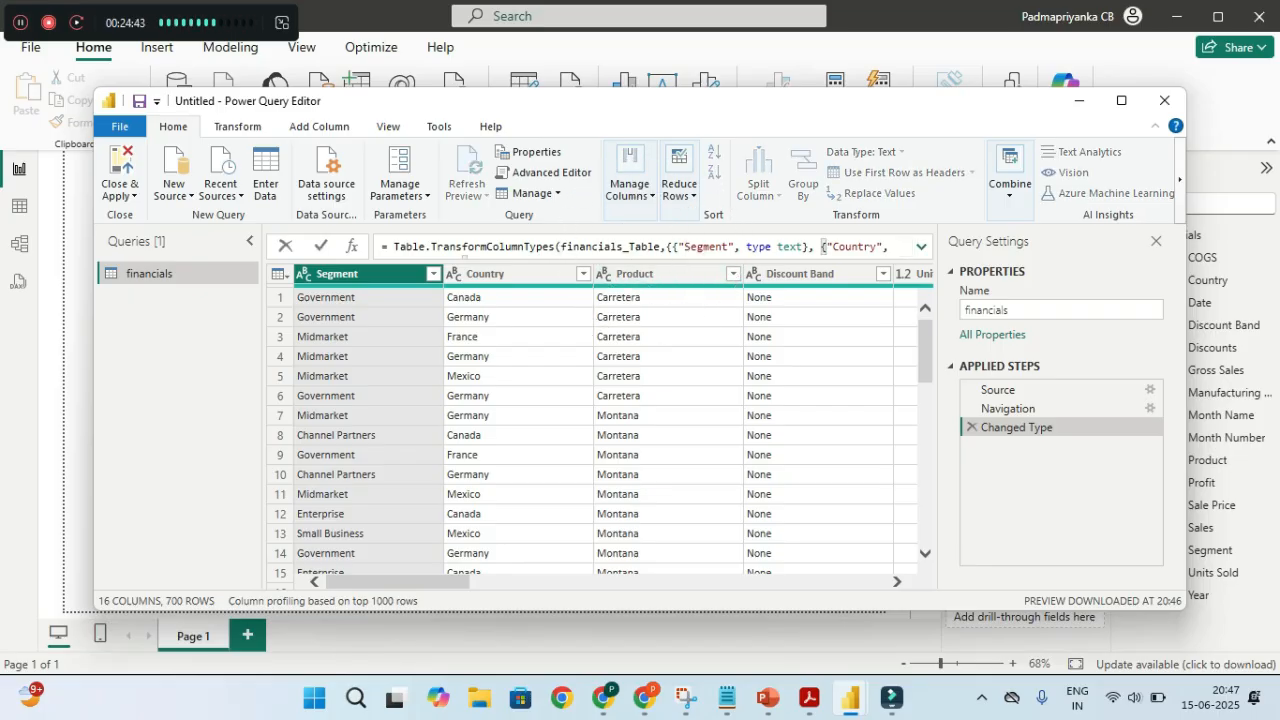
Expand and read the full Table.TransformColumnTypes formula for all 16 columns, then maximize the editor
{"action": "left_click", "coordinate": [921, 247]}
{"action": "left_click_drag", "start_coordinate": [394, 247], "coordinate": [549, 247]}
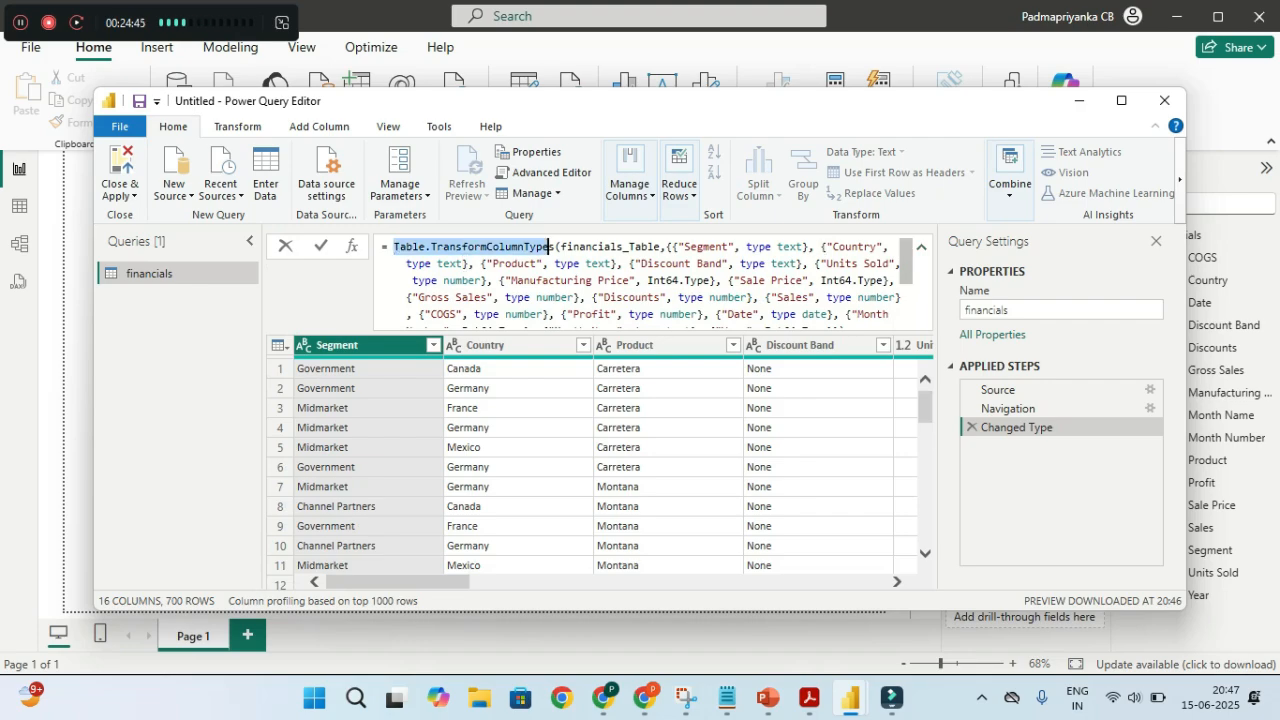
{"action": "key", "text": "ctrl+a"}
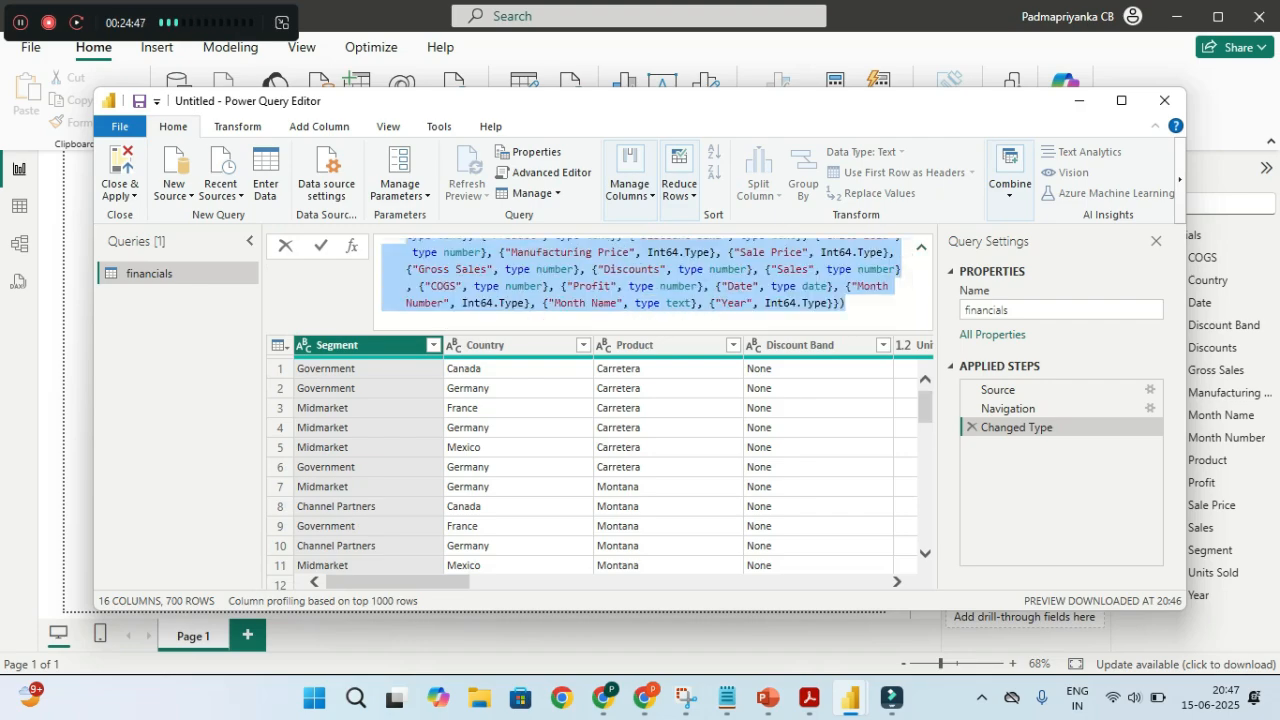
{"action": "left_click", "coordinate": [575, 302]}
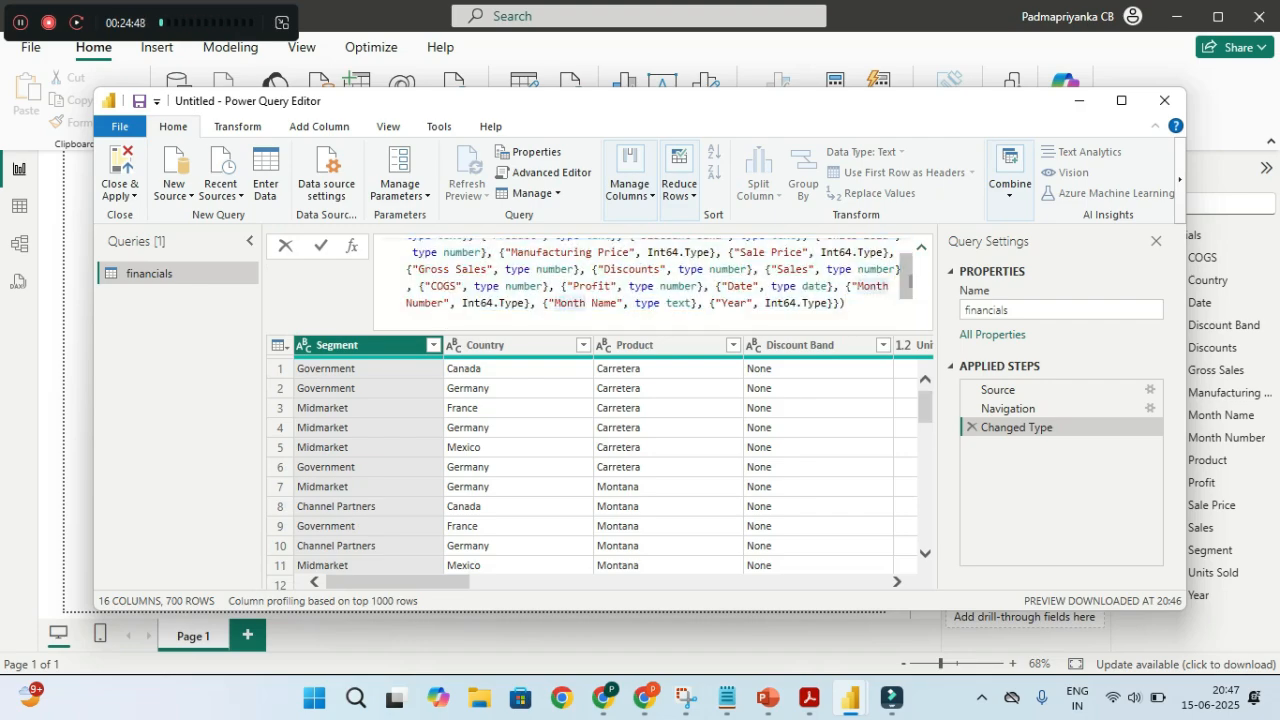
{"action": "scroll", "coordinate": [650, 280], "scroll_direction": "up", "scroll_amount": 3}
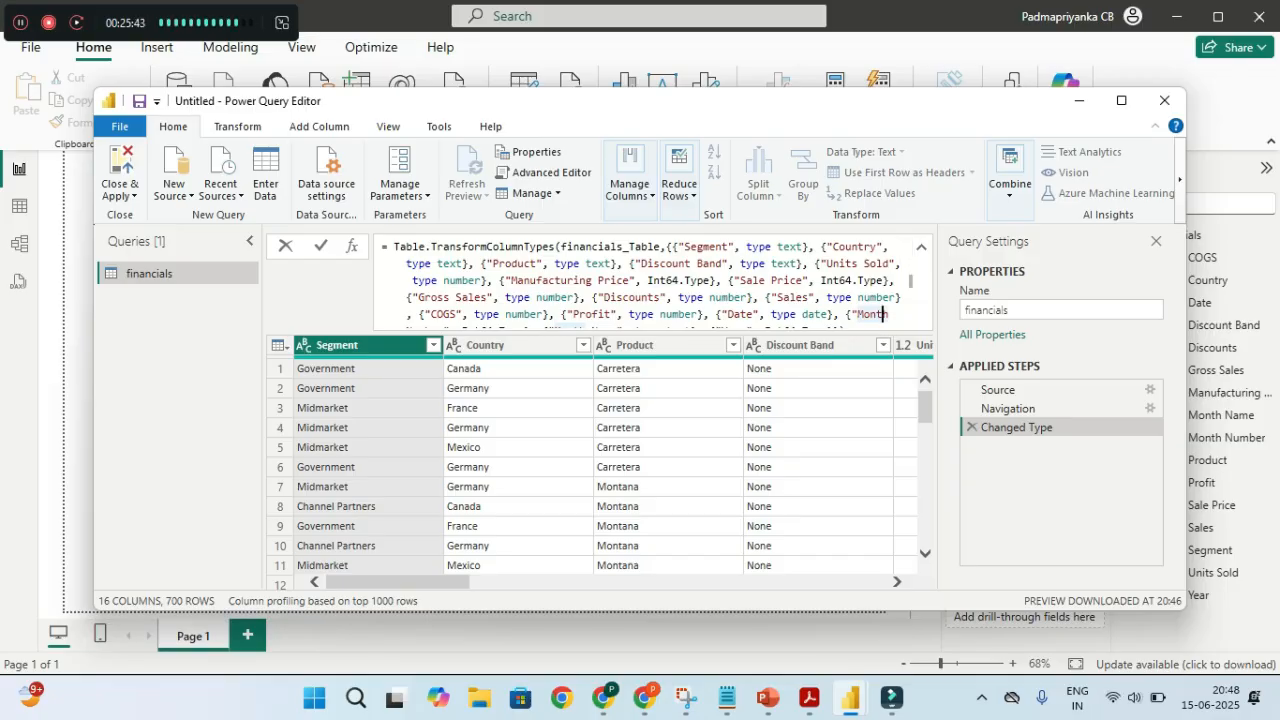
{"action": "key", "text": "Escape"}
{"action": "left_click_drag", "start_coordinate": [398, 582], "coordinate": [506, 582]}
{"action": "left_click", "coordinate": [1121, 100]}
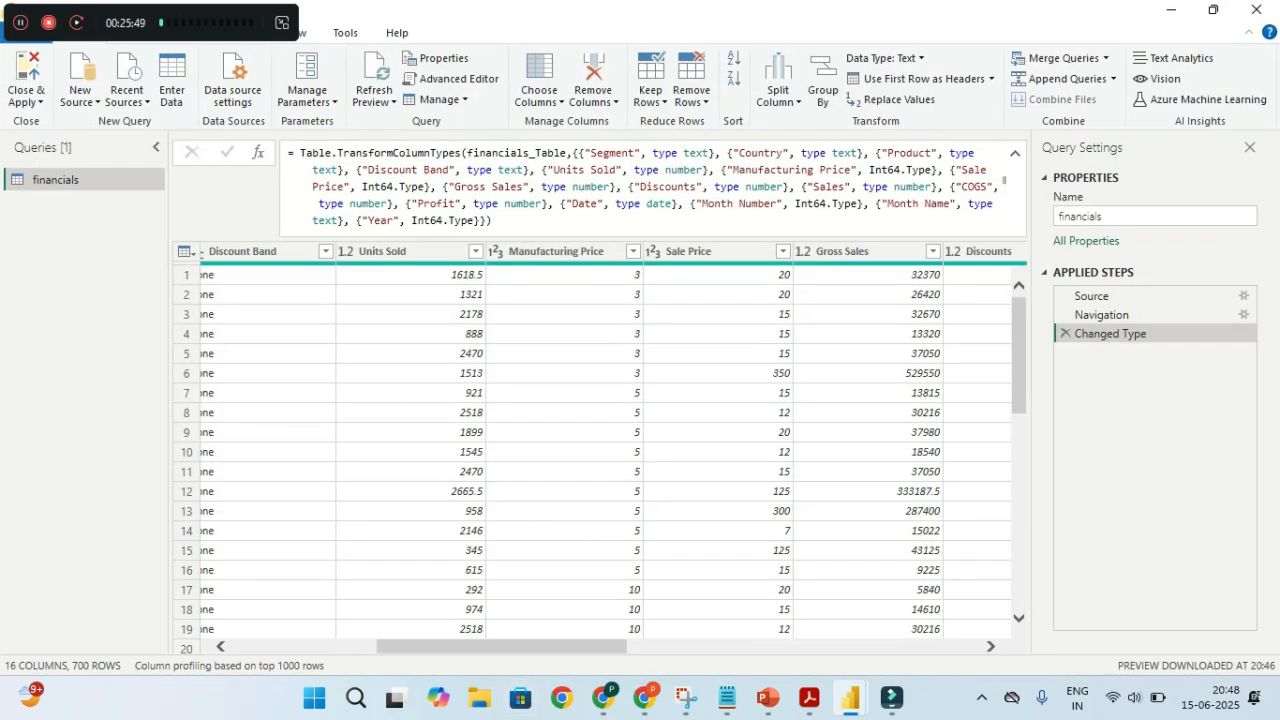
Scroll the grid right past COGS and select the Profit column header
{"action": "left_click_drag", "start_coordinate": [503, 647], "coordinate": [858, 647]}
{"action": "left_click", "coordinate": [698, 629]}
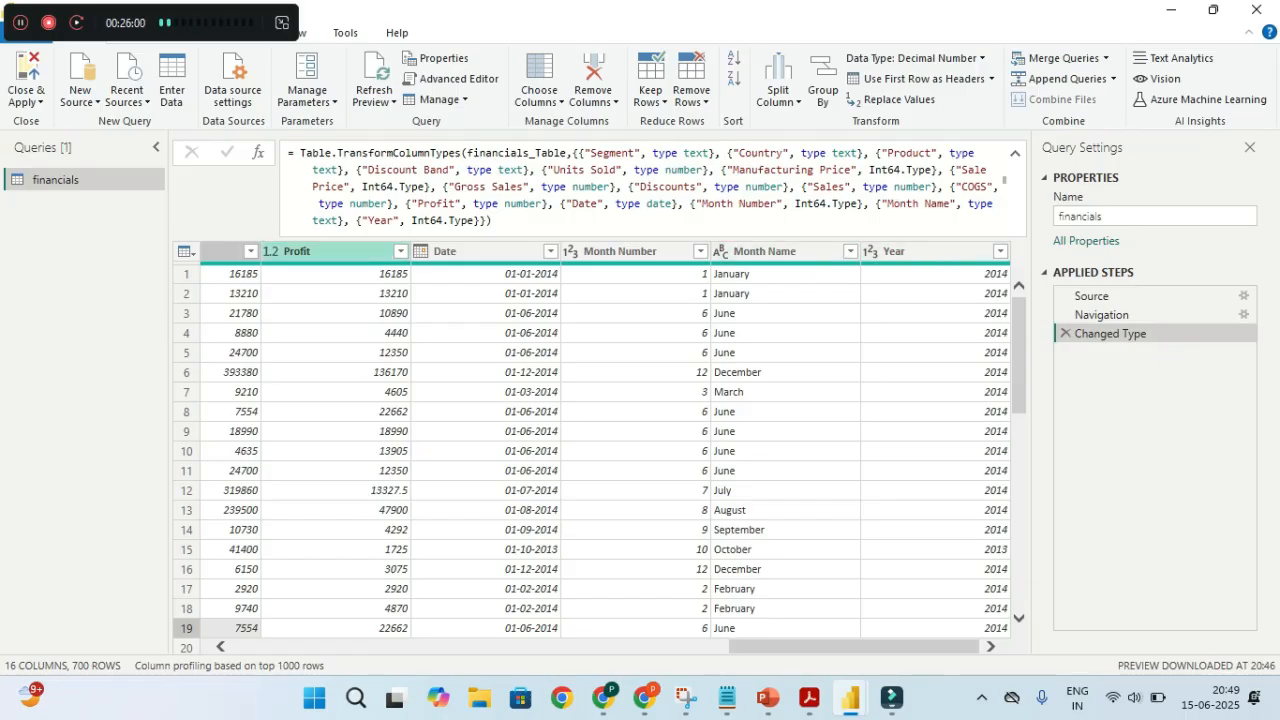
{"action": "left_click", "coordinate": [309, 251]}
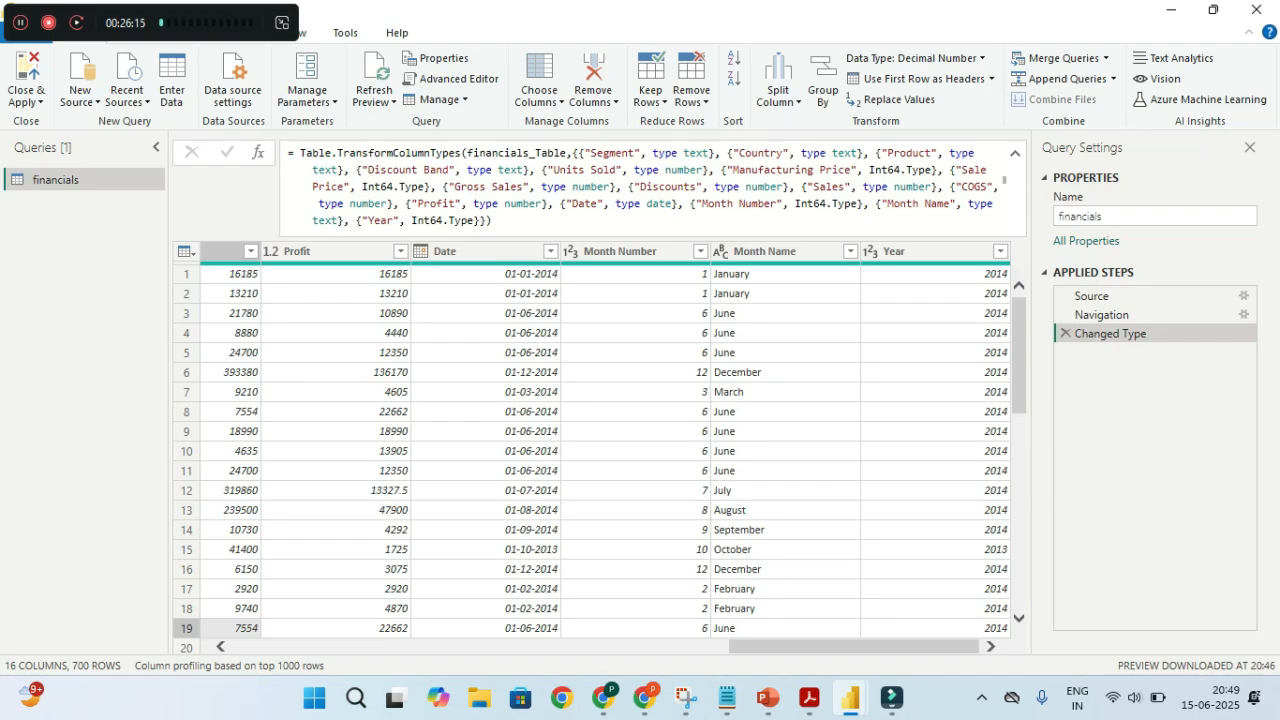
{"action": "left_click", "coordinate": [274, 252]}
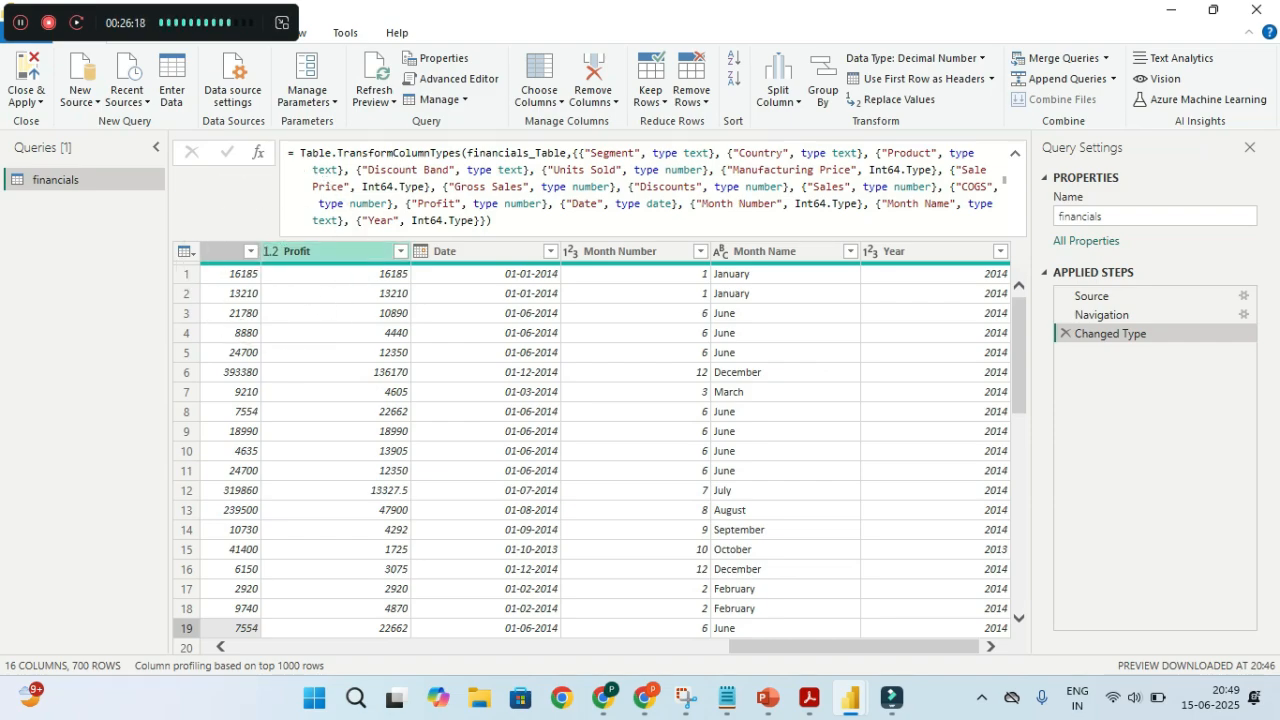
{"action": "left_click", "coordinate": [269, 251]}
Change the Profit column to Fixed decimal number (Currency), replacing its existing type conversion
{"action": "left_click", "coordinate": [272, 251]}
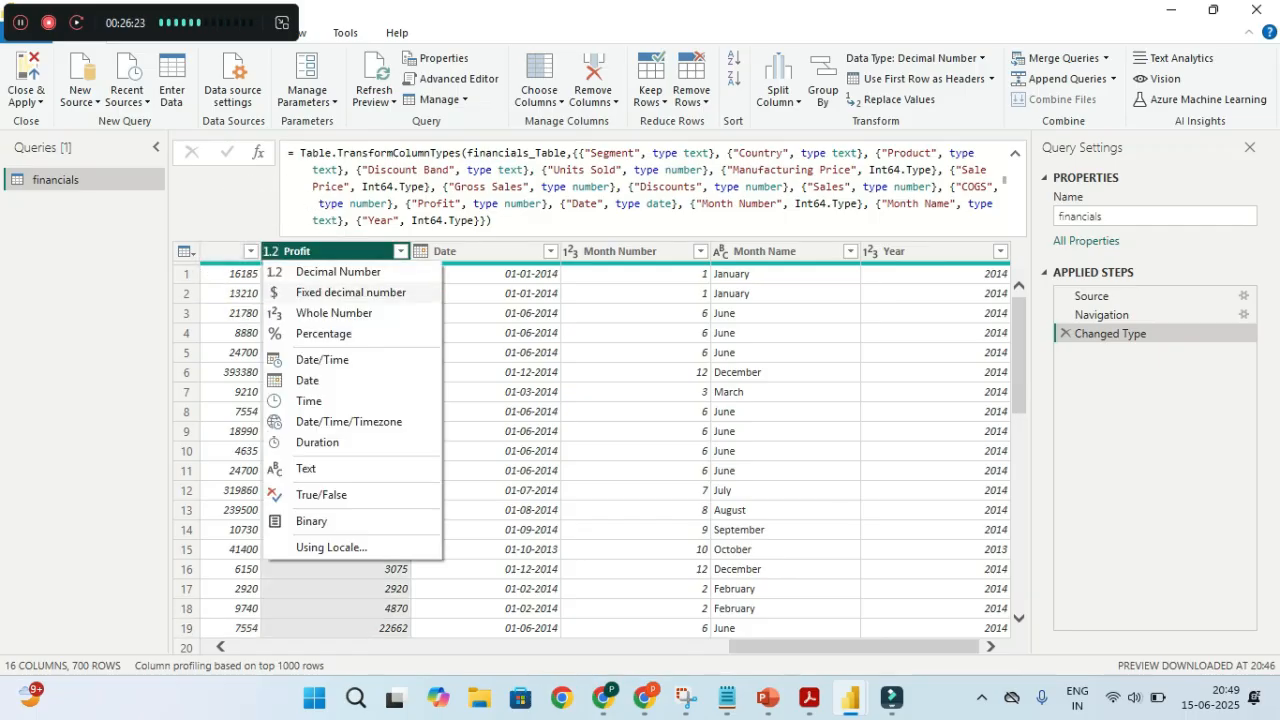
{"action": "left_click", "coordinate": [310, 331]}
{"action": "key", "text": "ctrl"}
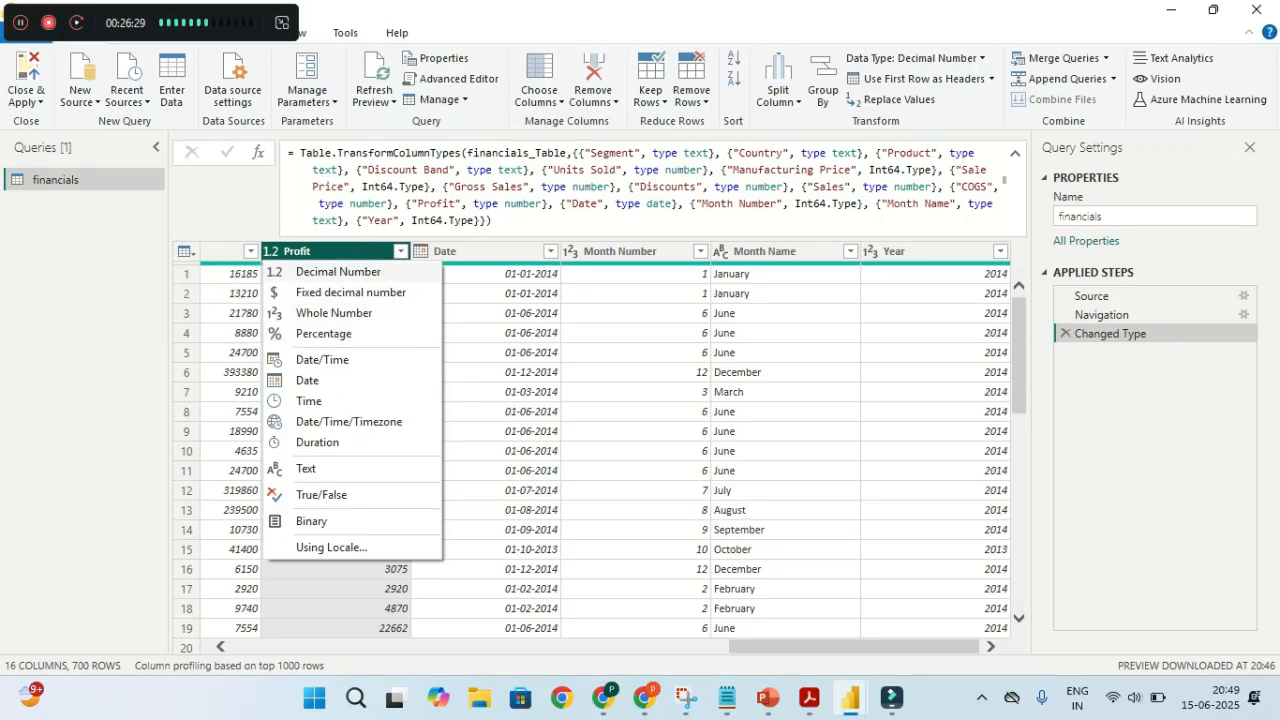
{"action": "key", "text": "ctrl"}
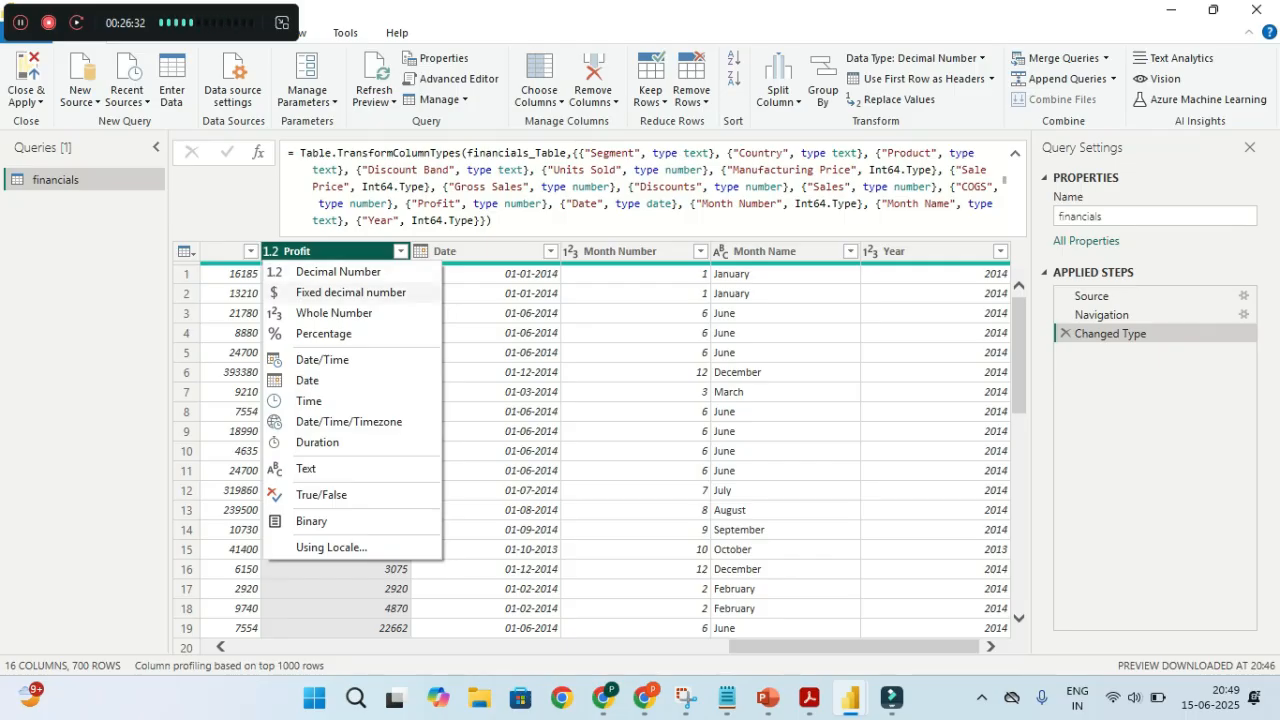
{"action": "key", "text": "ctrl"}
{"action": "key", "text": "ctrl"}
{"action": "key", "text": "Escape"}
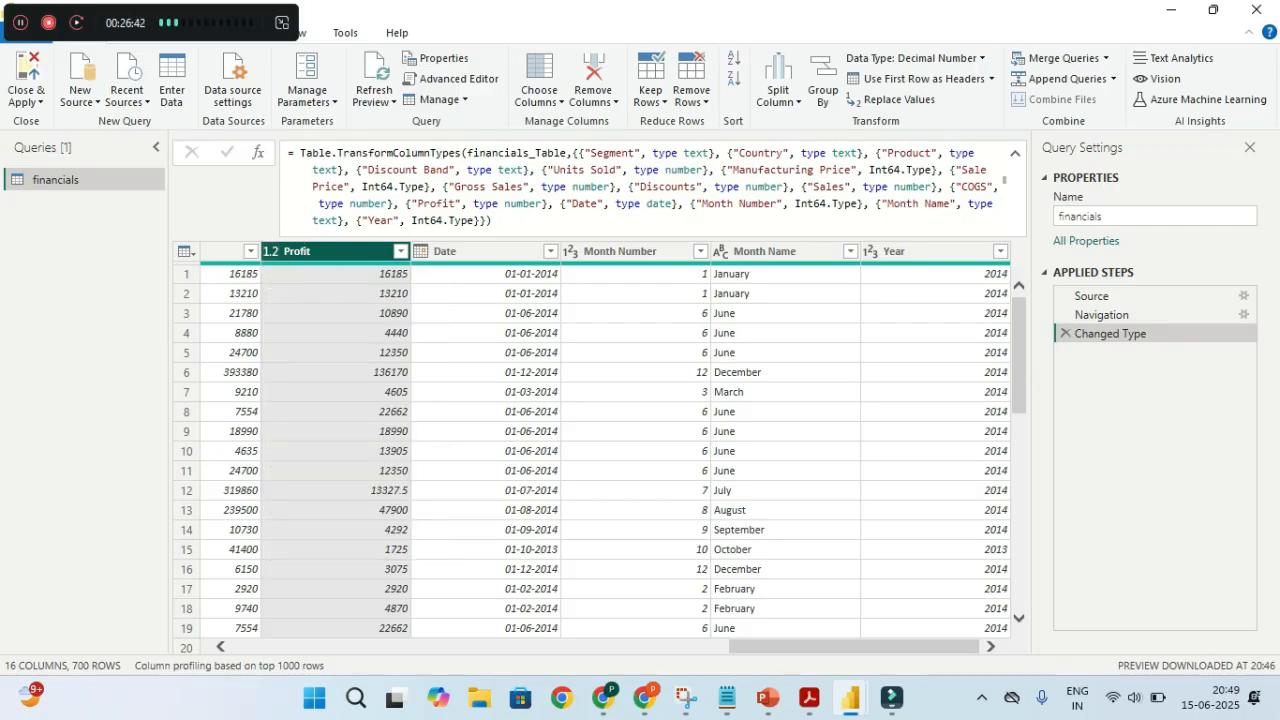
{"action": "left_click", "coordinate": [270, 251]}
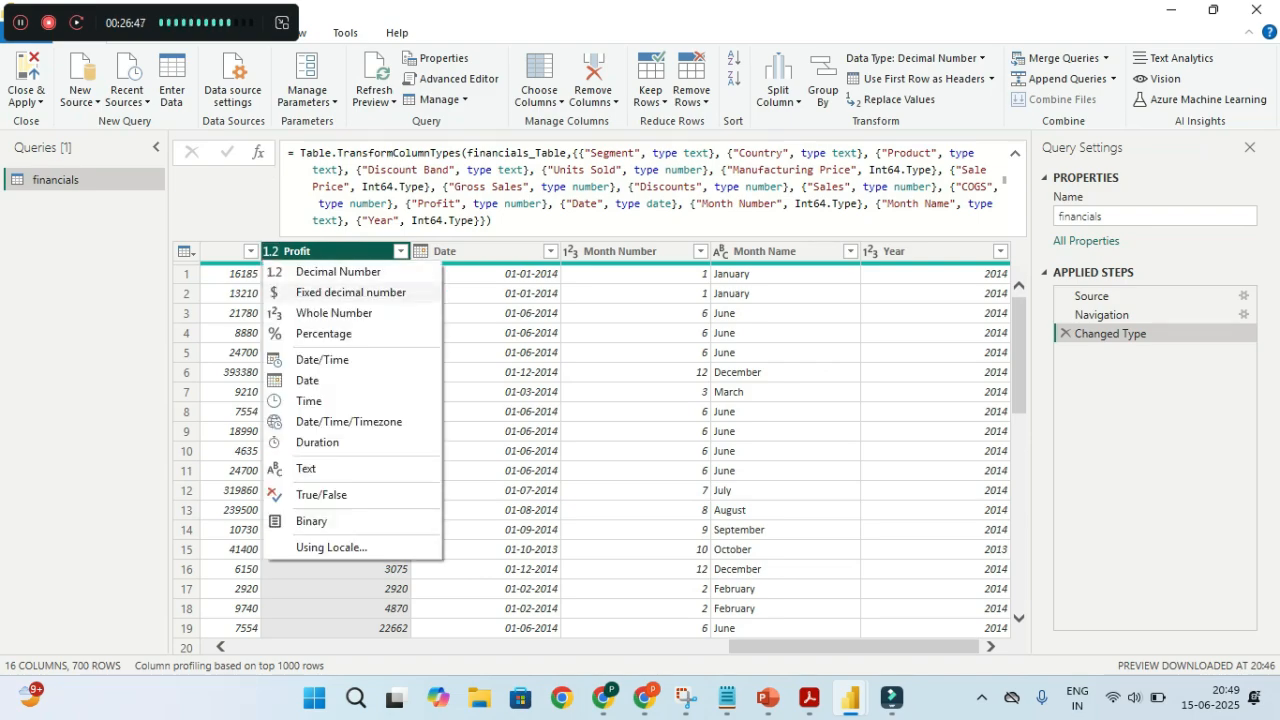
{"action": "left_click", "coordinate": [350, 292]}
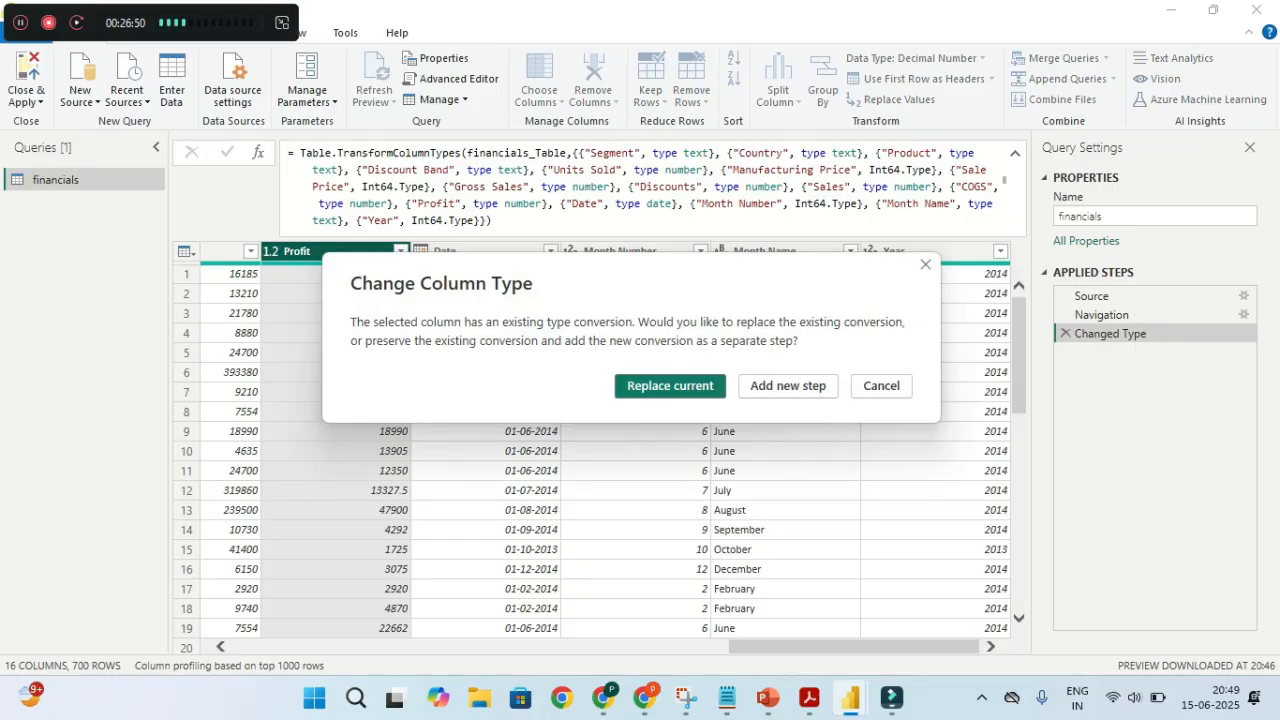
{"action": "key", "text": "Return"}
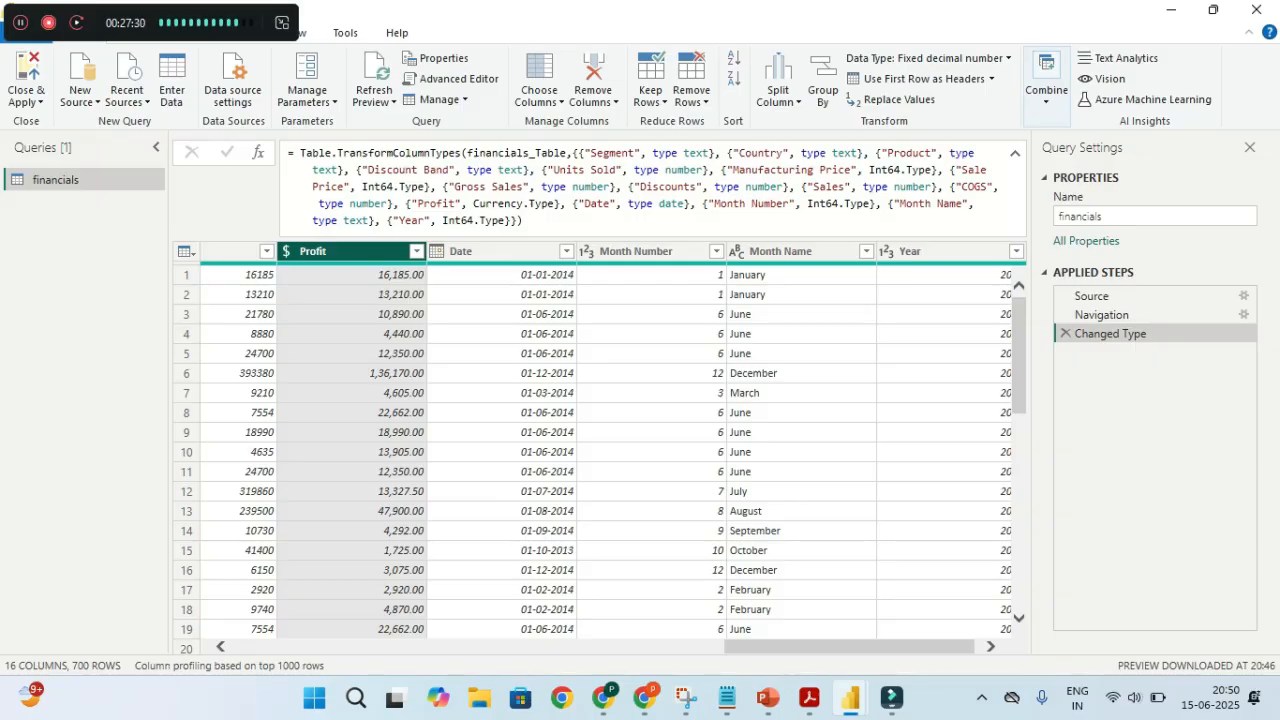
{"action": "scroll", "coordinate": [615, 450], "scroll_direction": "left", "scroll_amount": 10}
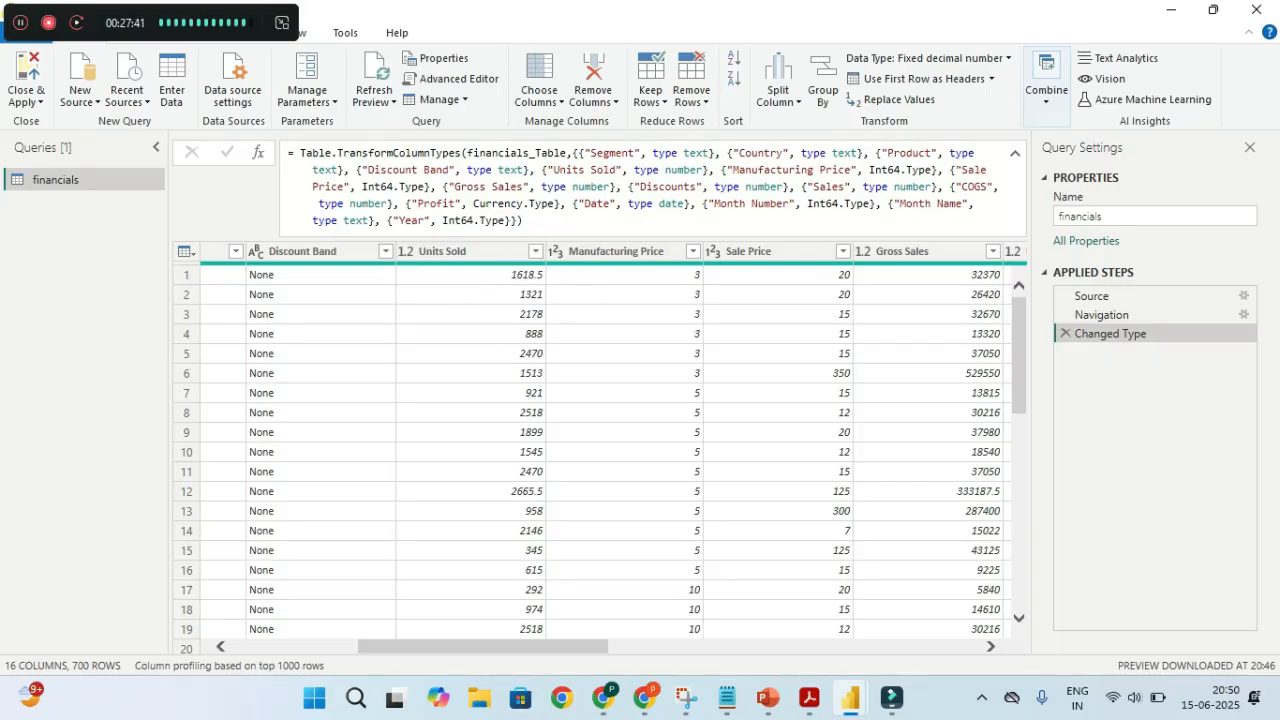
Make Units Sold a Whole Number, adding it as a new step instead of replacing
{"action": "left_click", "coordinate": [460, 251]}
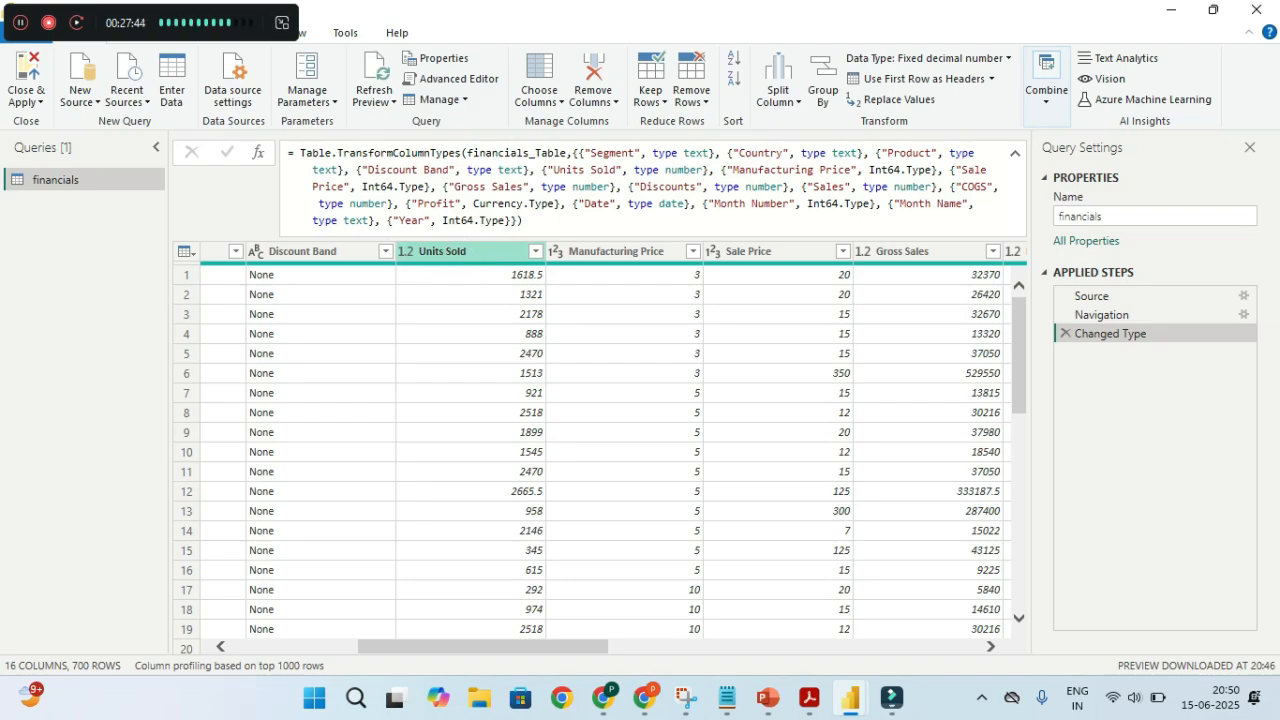
{"action": "left_click", "coordinate": [407, 251]}
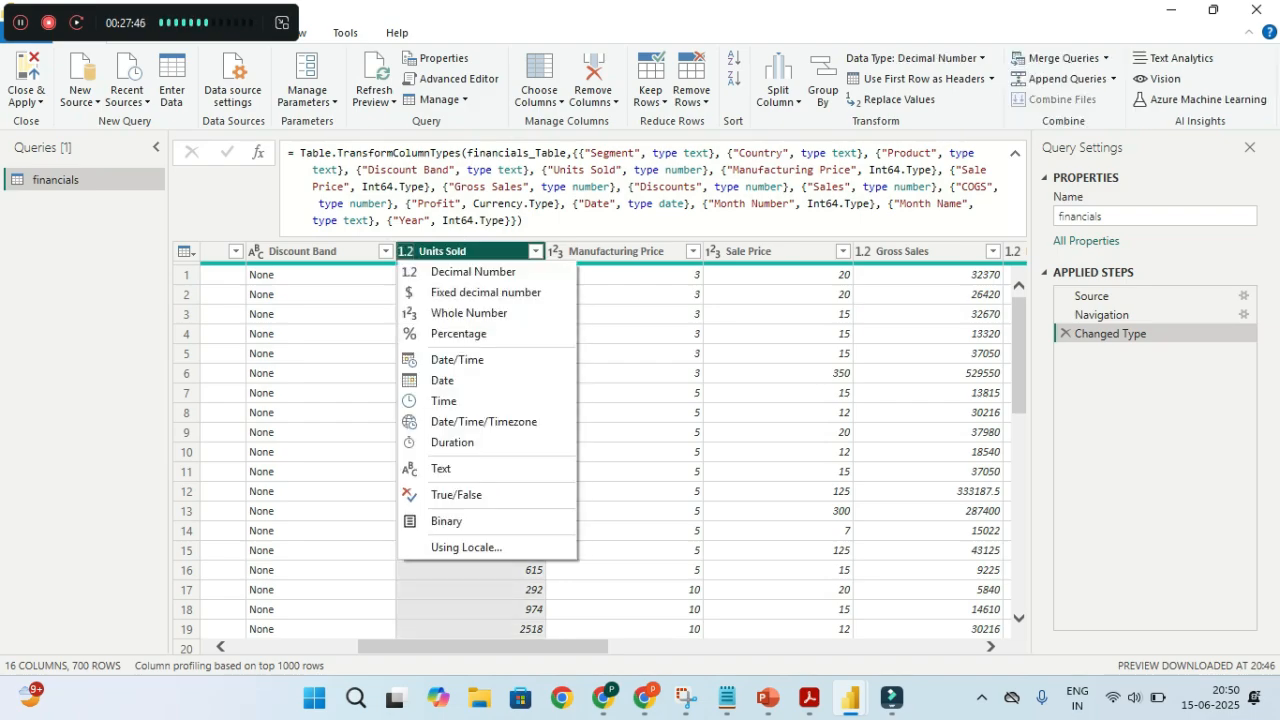
{"action": "left_click", "coordinate": [430, 312]}
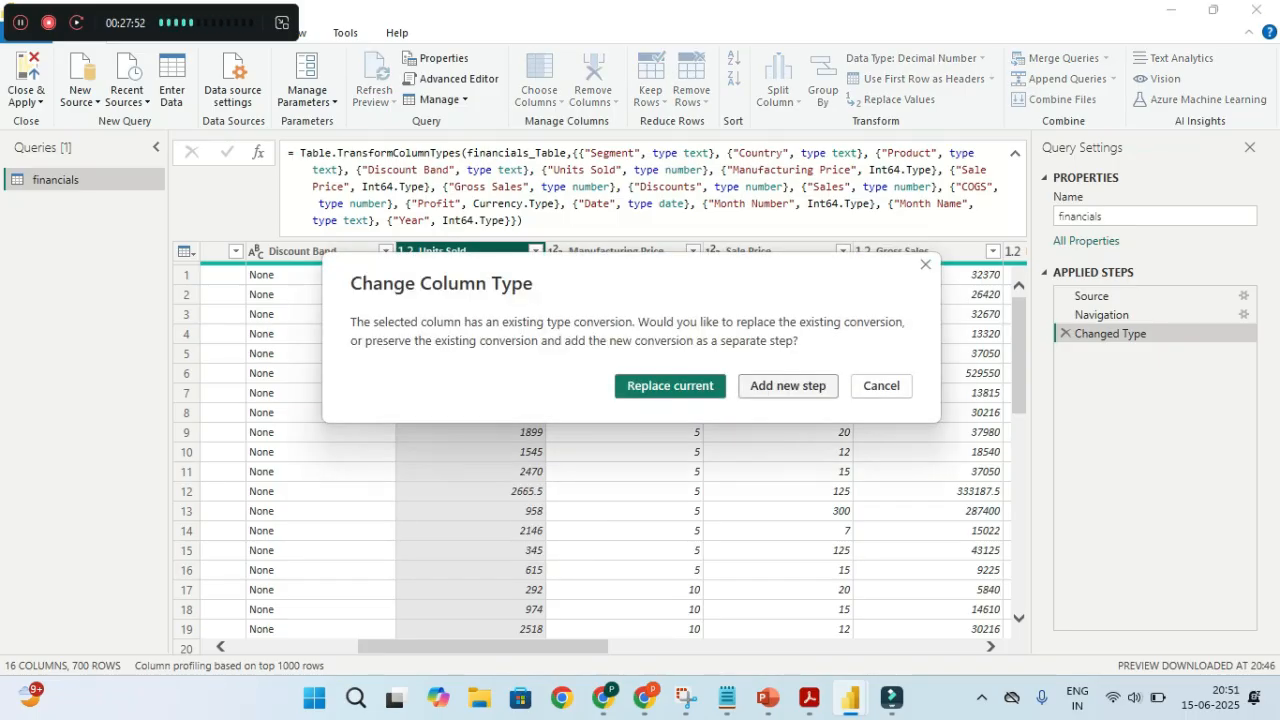
{"action": "left_click", "coordinate": [788, 385]}
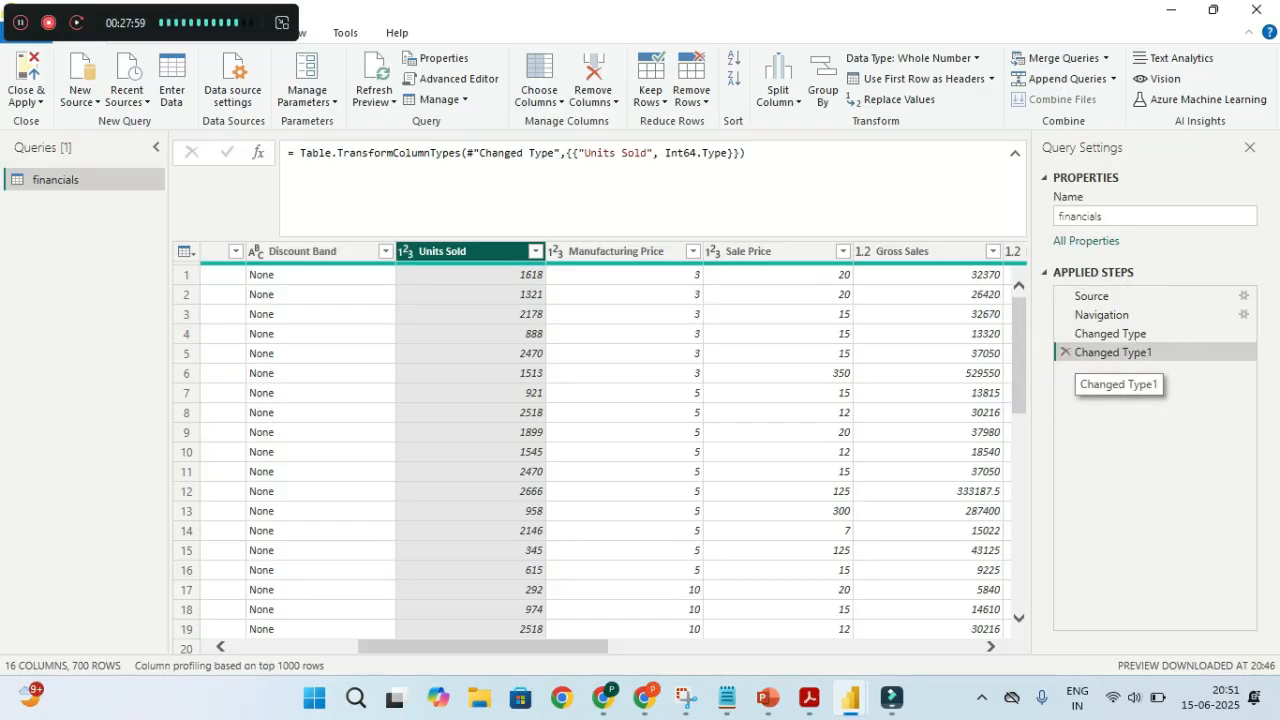
Inspect the new Changed Type1 formula setting Units Sold to Int64.Type, then restore the editor down
{"action": "left_click_drag", "start_coordinate": [746, 152], "coordinate": [288, 152]}
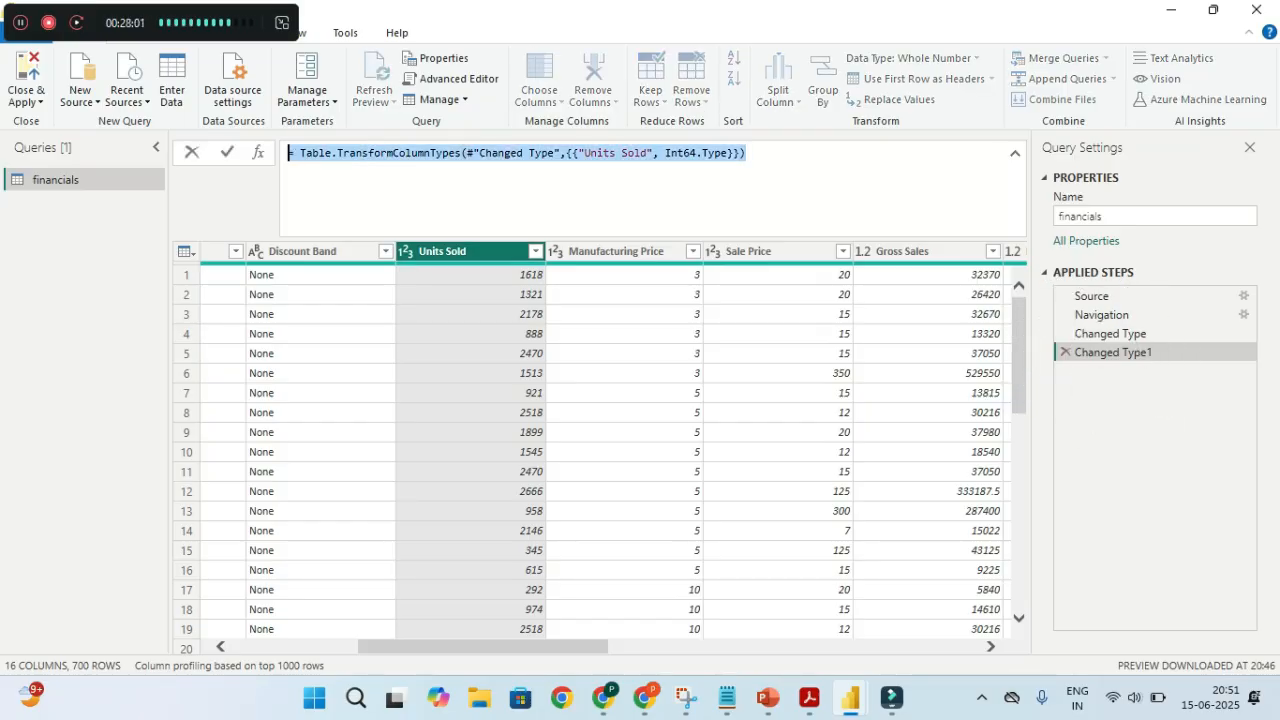
{"action": "left_click", "coordinate": [462, 152]}
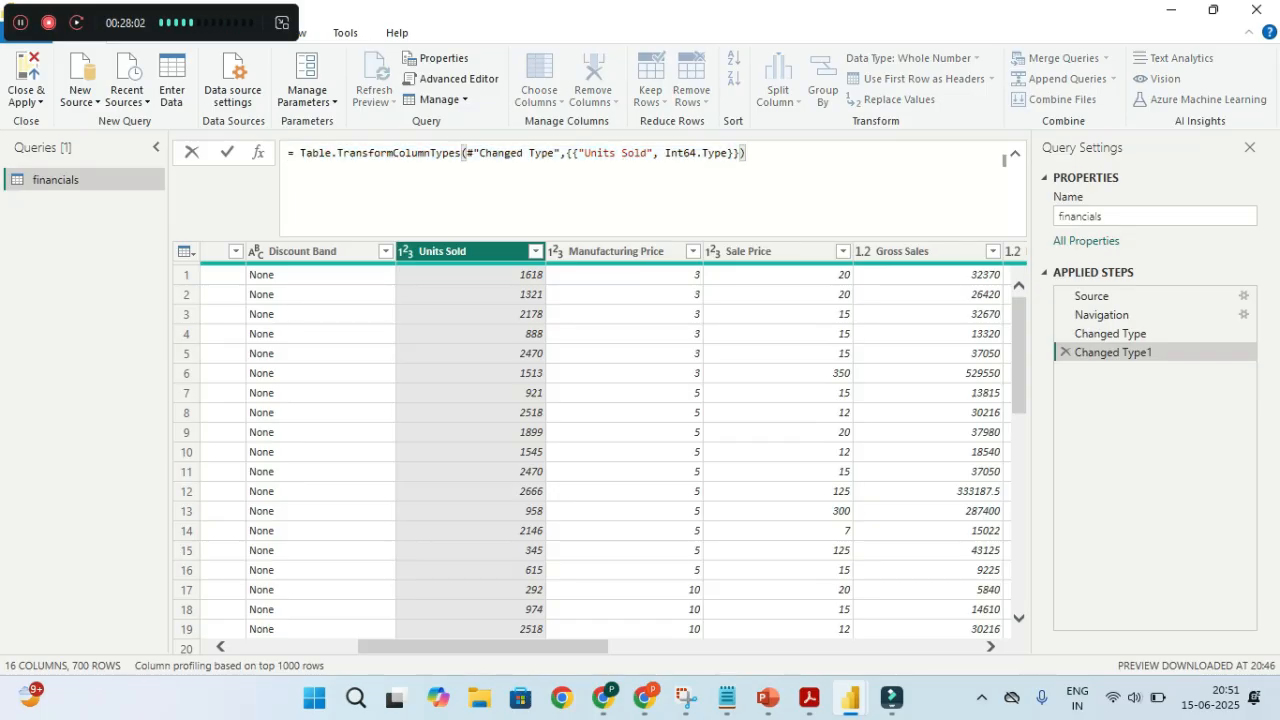
{"action": "double_click", "coordinate": [500, 152]}
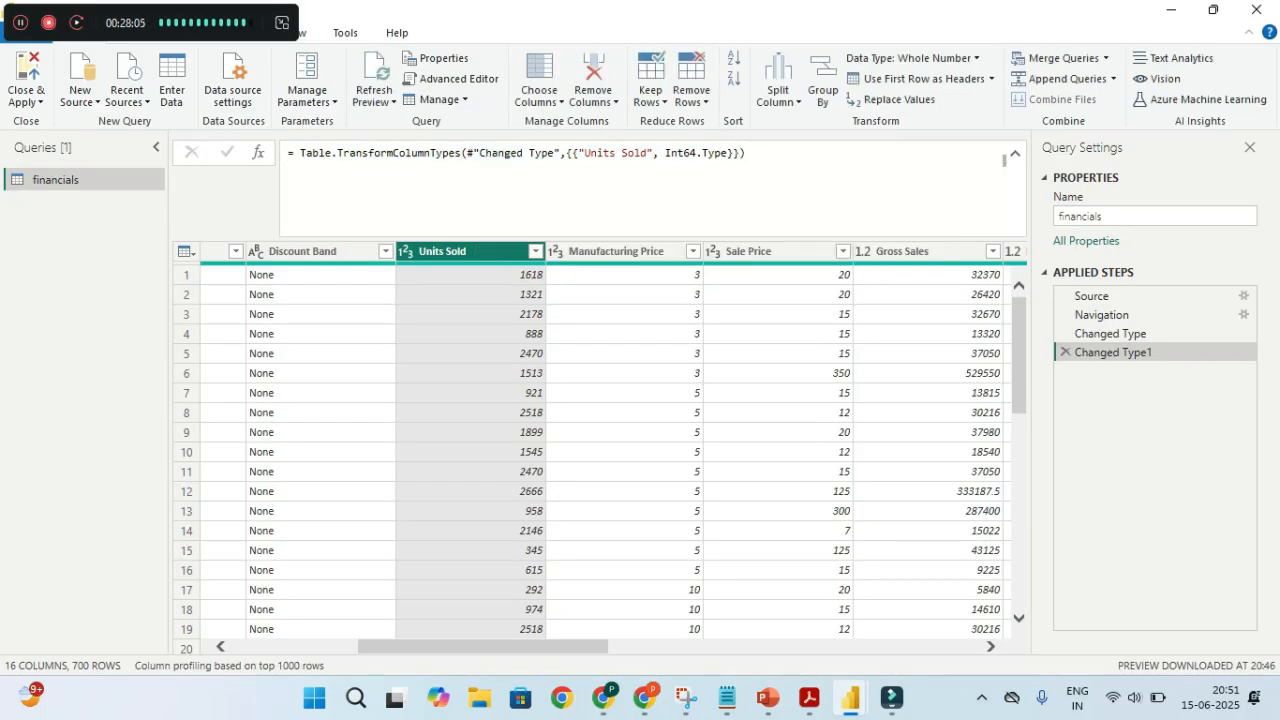
{"action": "double_click", "coordinate": [644, 152]}
{"action": "double_click", "coordinate": [601, 153]}
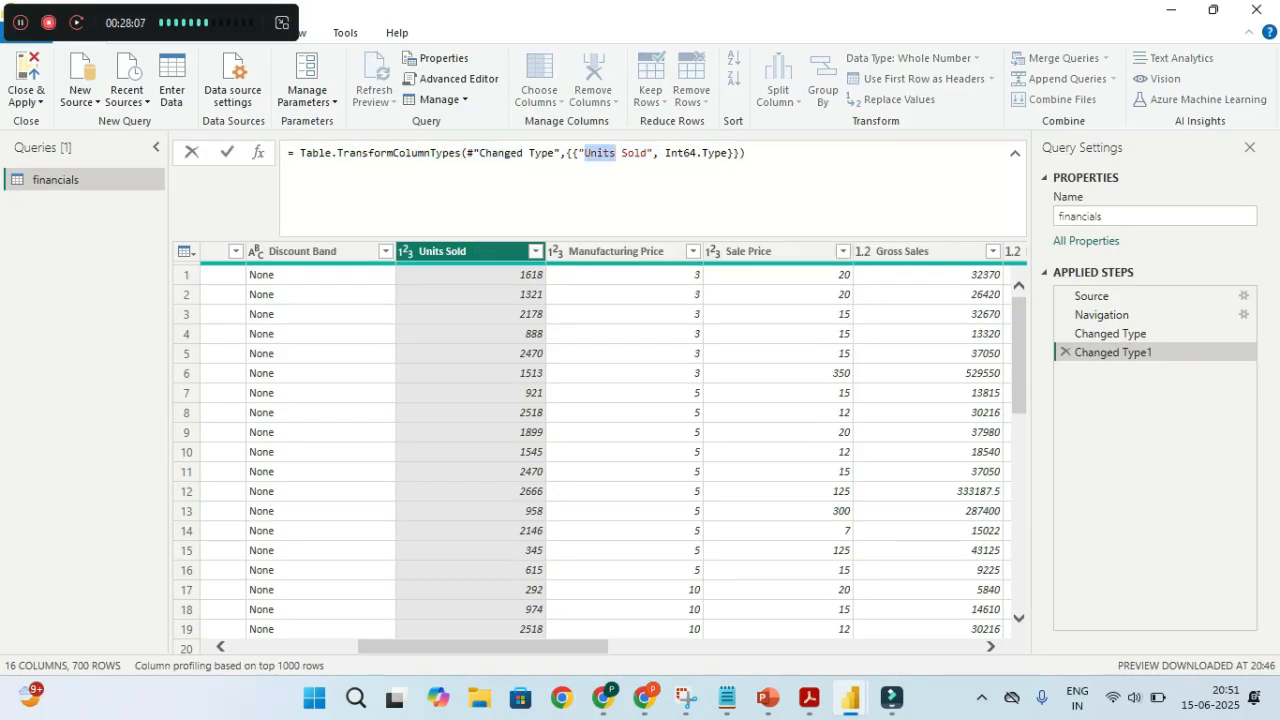
{"action": "double_click", "coordinate": [641, 153]}
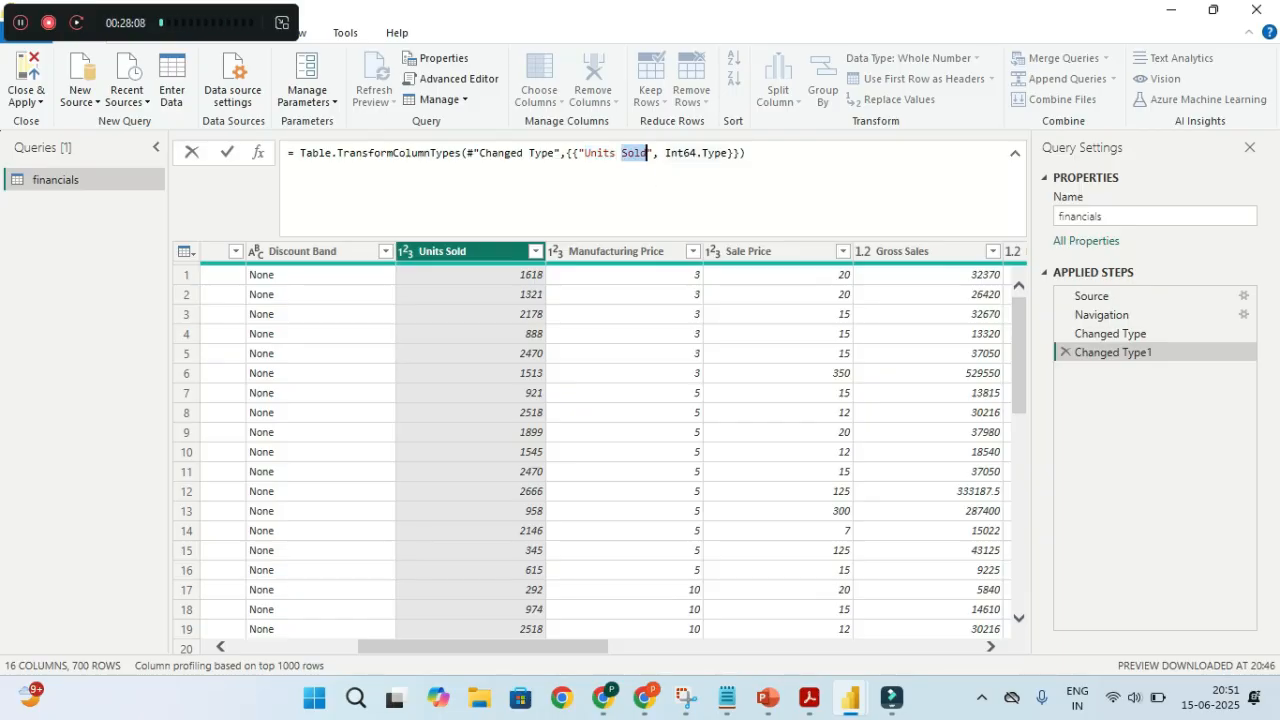
{"action": "double_click", "coordinate": [688, 153]}
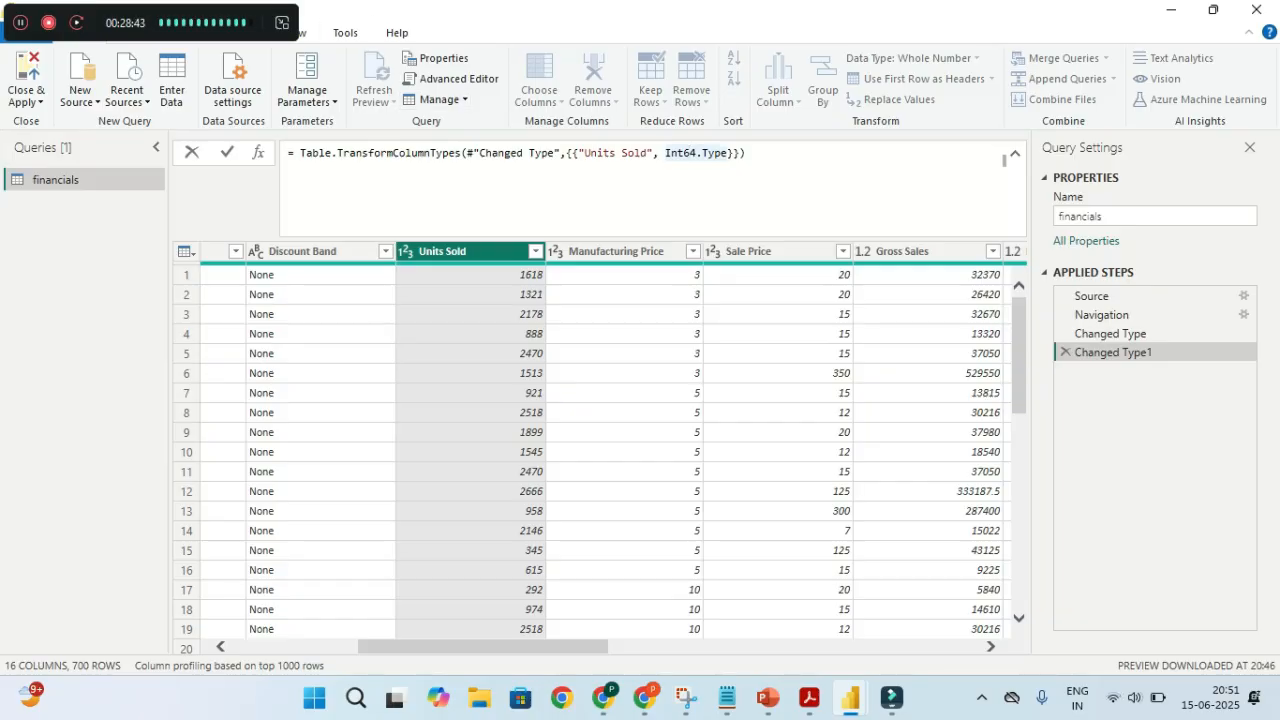
{"action": "left_click", "coordinate": [1213, 9]}
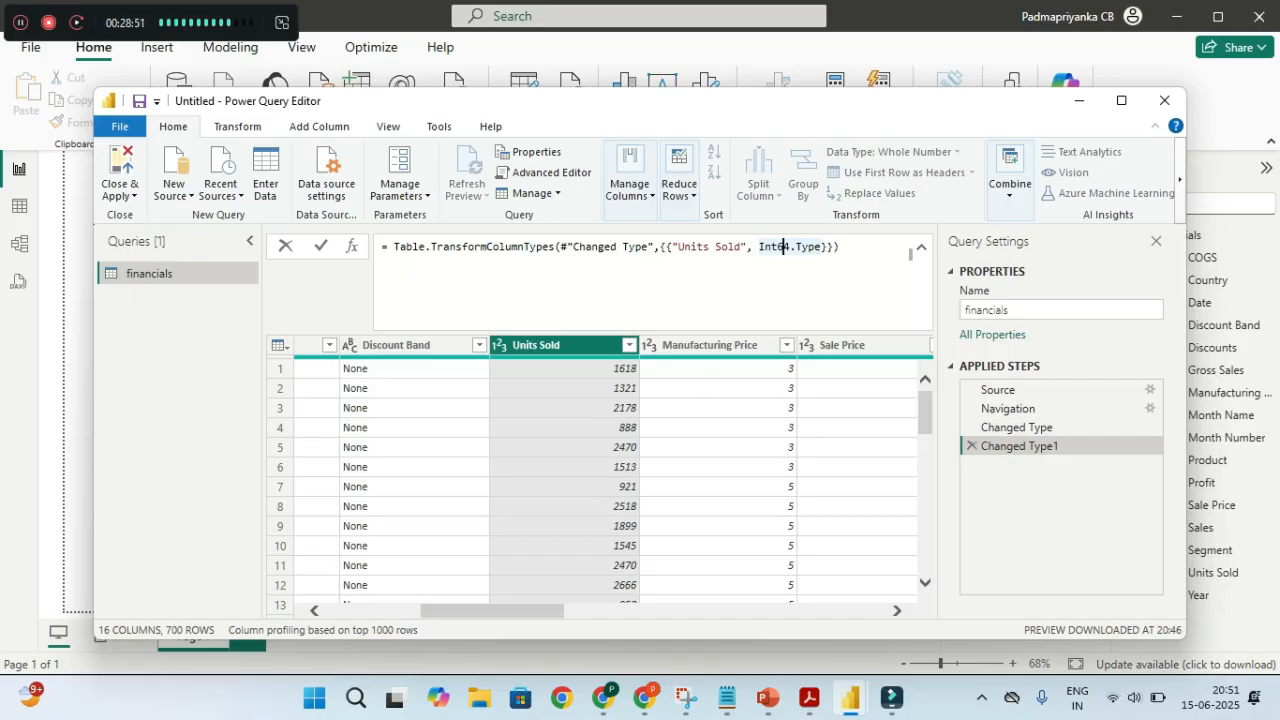
Apply the query changes with Close & Apply and look over the financials table in Model view
{"action": "left_click", "coordinate": [120, 195]}
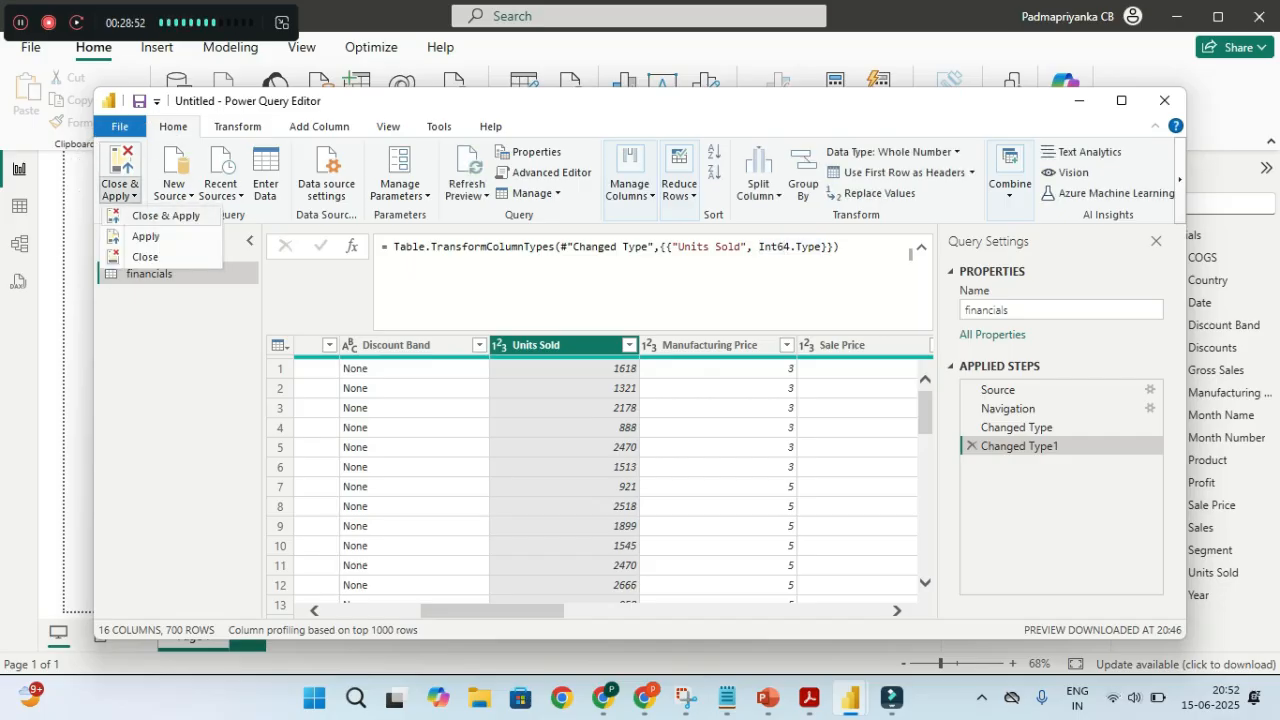
{"action": "left_click", "coordinate": [165, 215]}
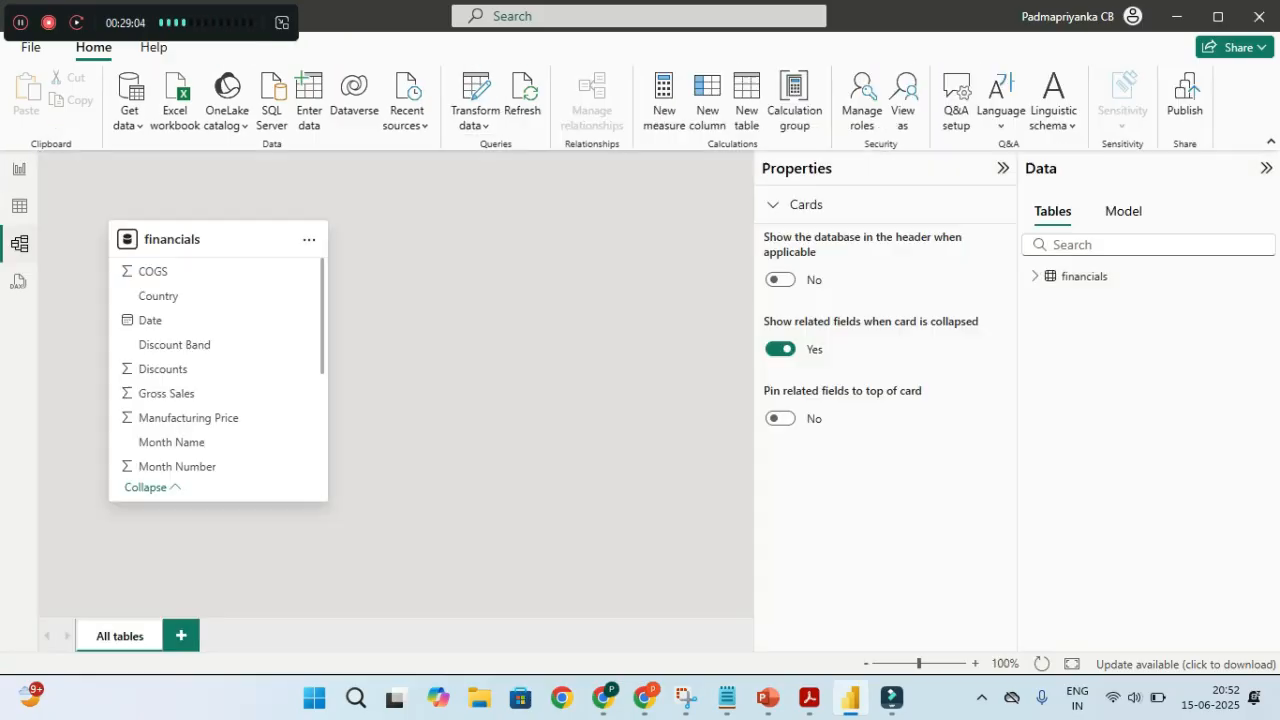
{"action": "left_click", "coordinate": [19, 243]}
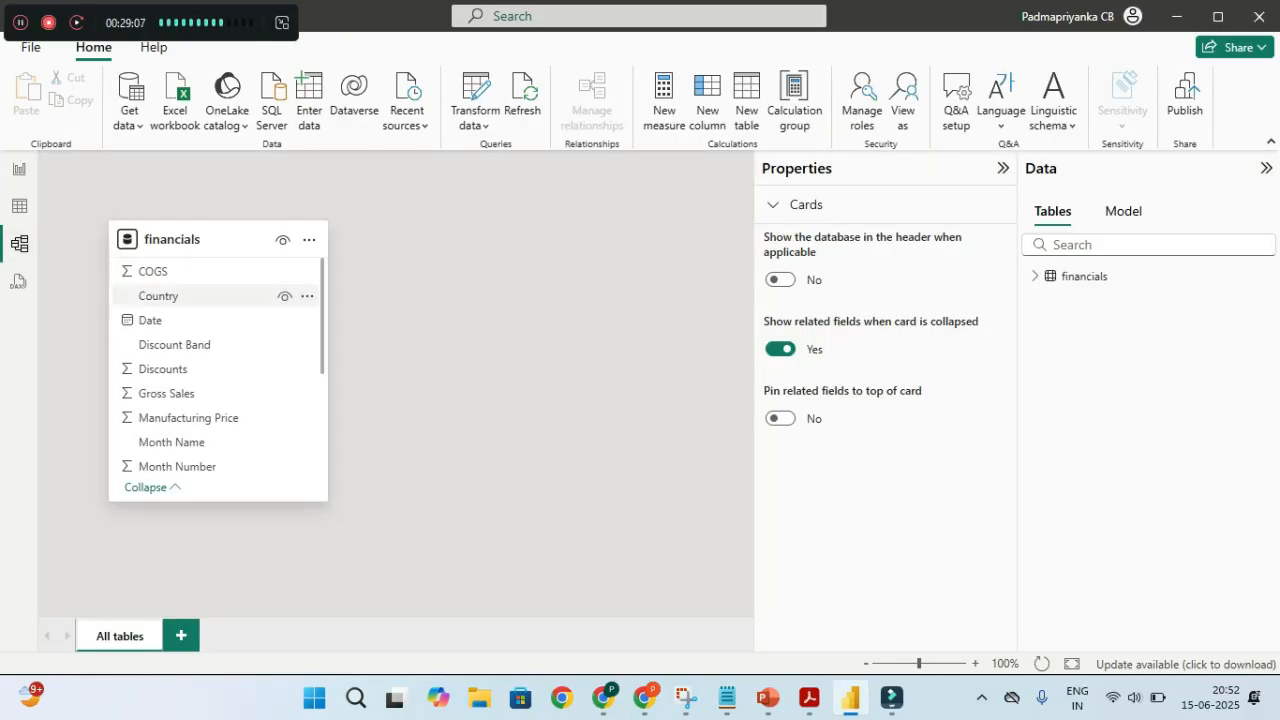
{"action": "scroll", "coordinate": [218, 365], "scroll_direction": "down", "scroll_amount": 4}
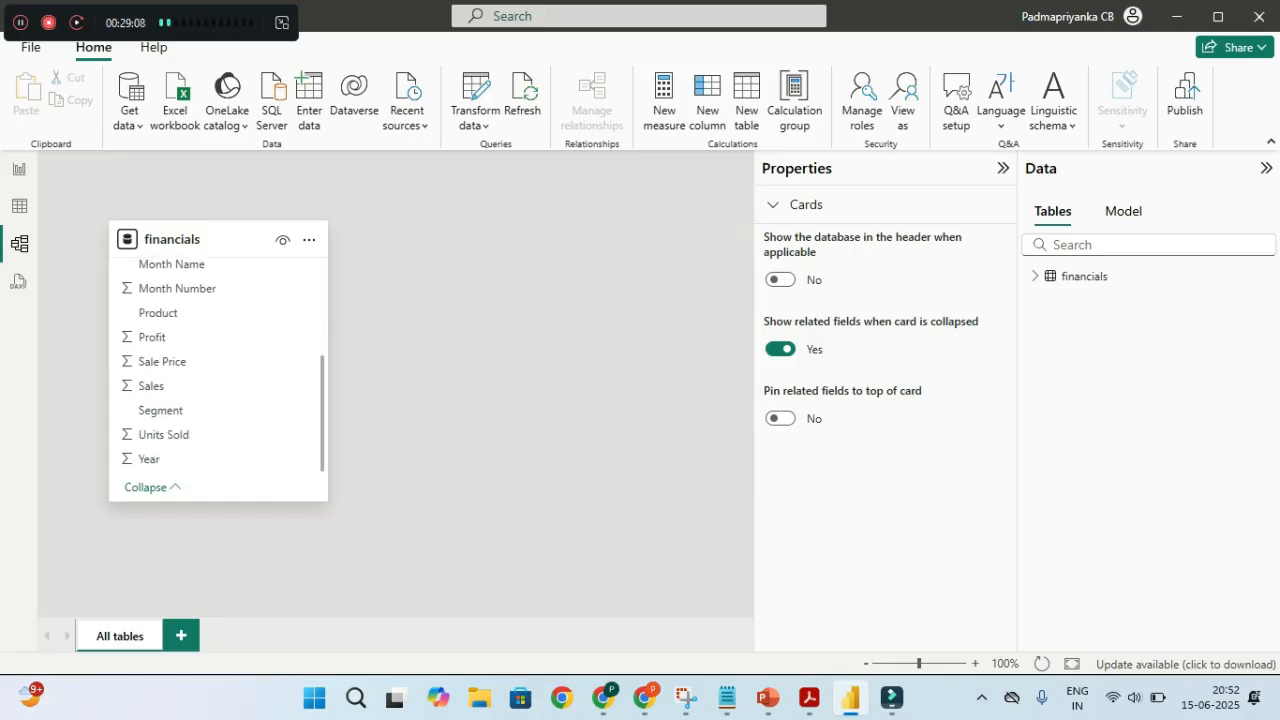
{"action": "scroll", "coordinate": [218, 410], "scroll_direction": "up", "scroll_amount": 2}
{"action": "scroll", "coordinate": [218, 410], "scroll_direction": "down", "scroll_amount": 2}
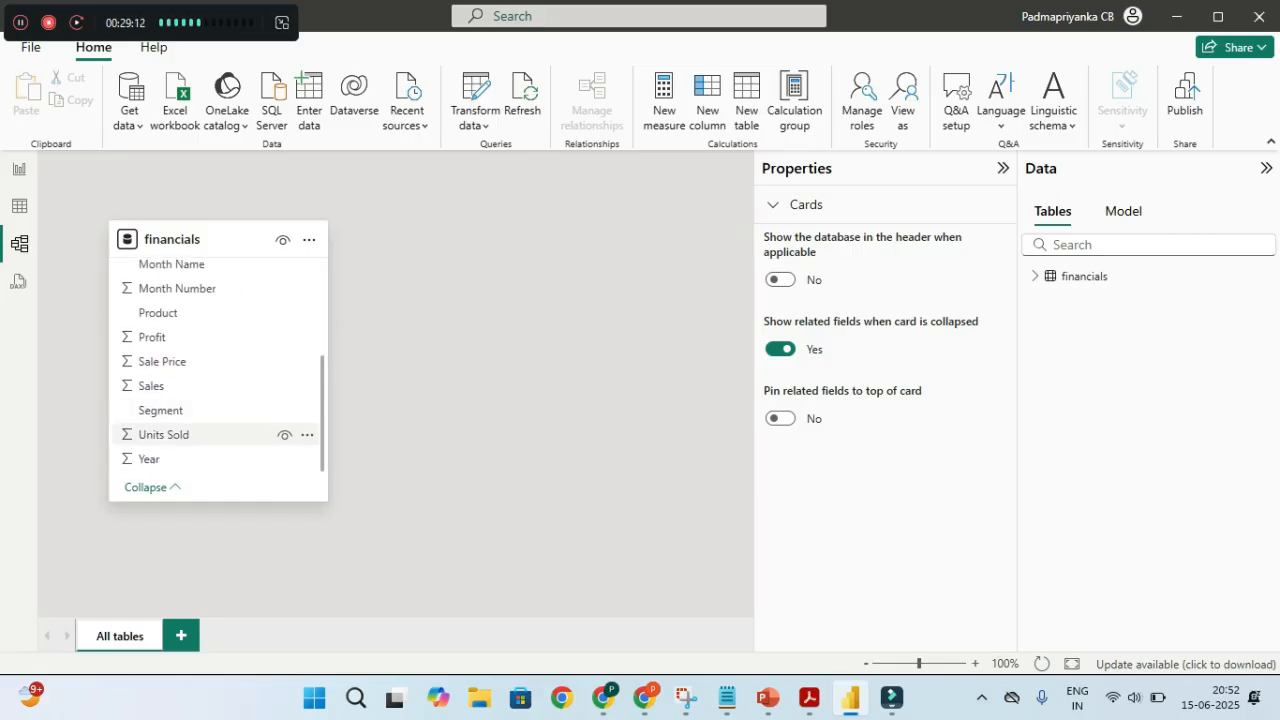
{"action": "key", "text": "ctrl"}
{"action": "key", "text": "ctrl"}
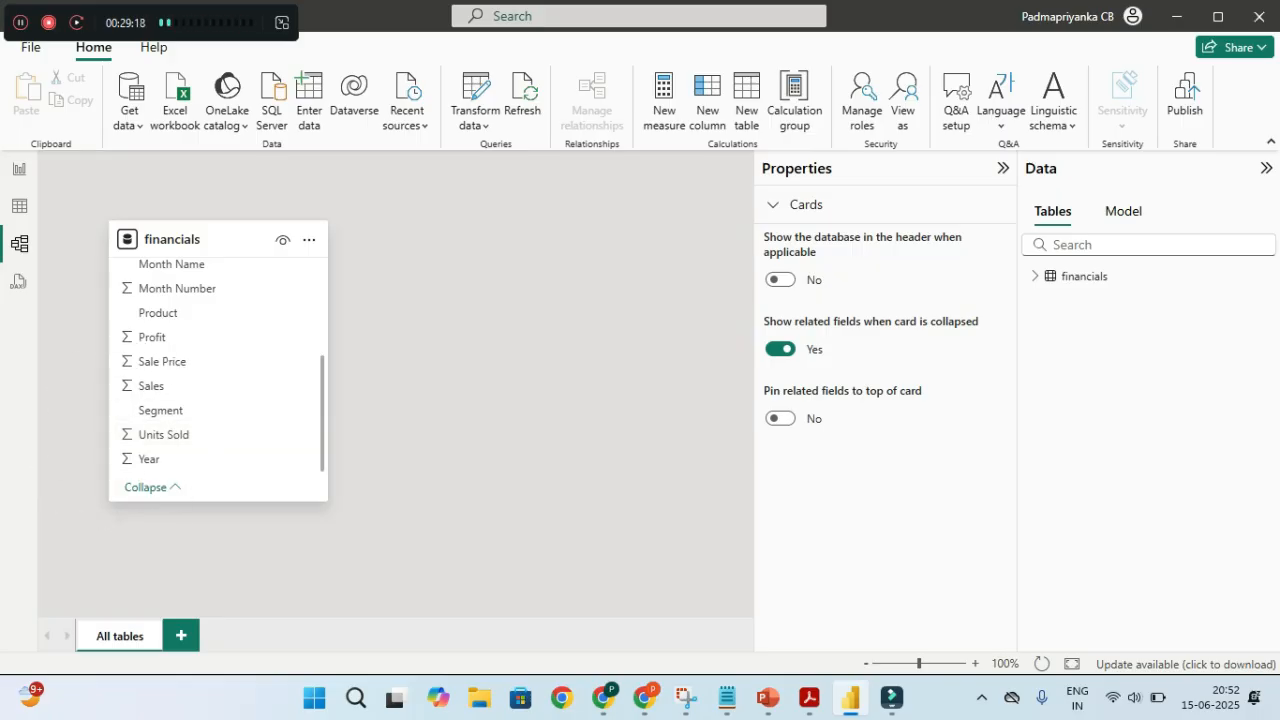
{"action": "key", "text": "ctrl"}
Flip between the financials rows in Table view and the Report page, ending on the report
{"action": "left_click", "coordinate": [19, 206]}
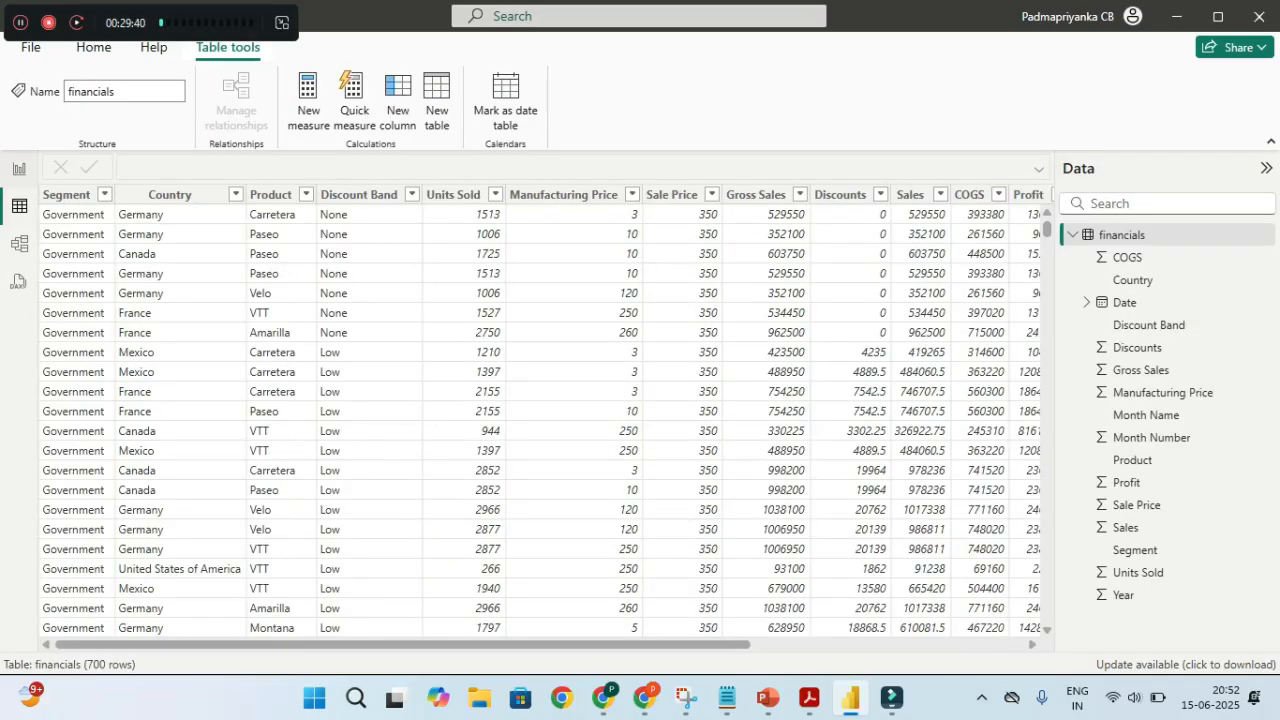
{"action": "left_click", "coordinate": [19, 169]}
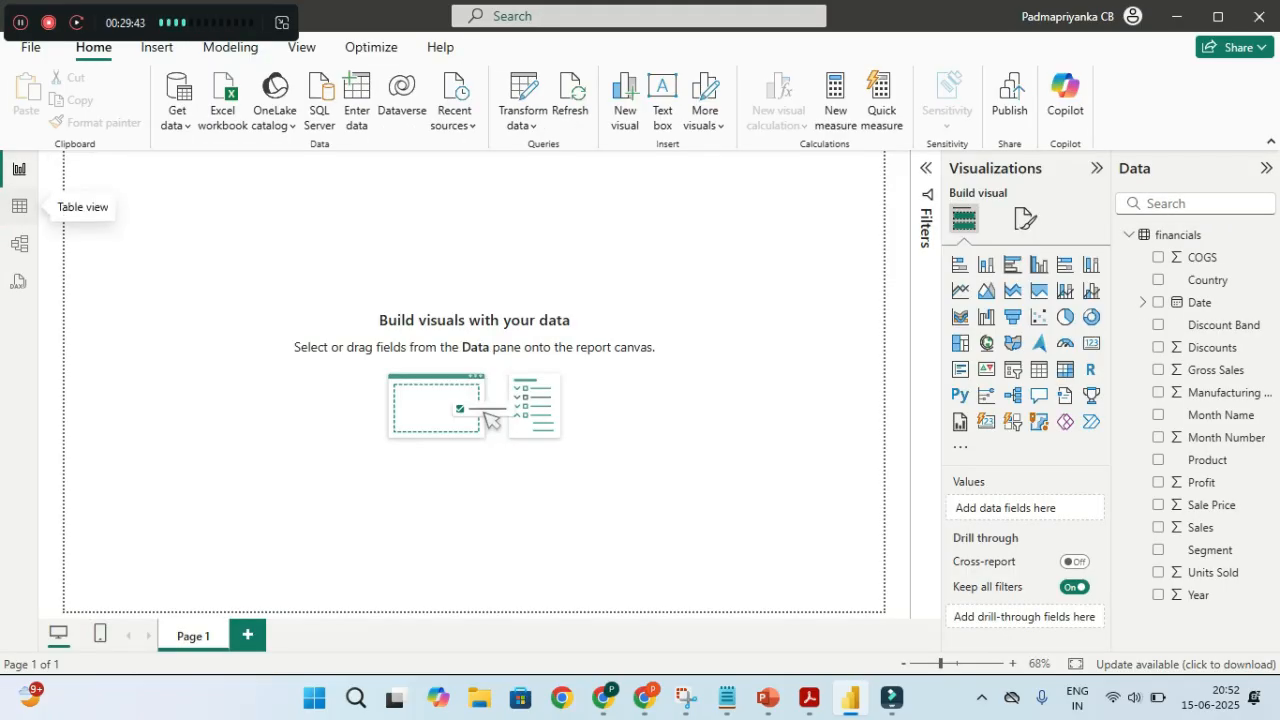
{"action": "left_click", "coordinate": [19, 206]}
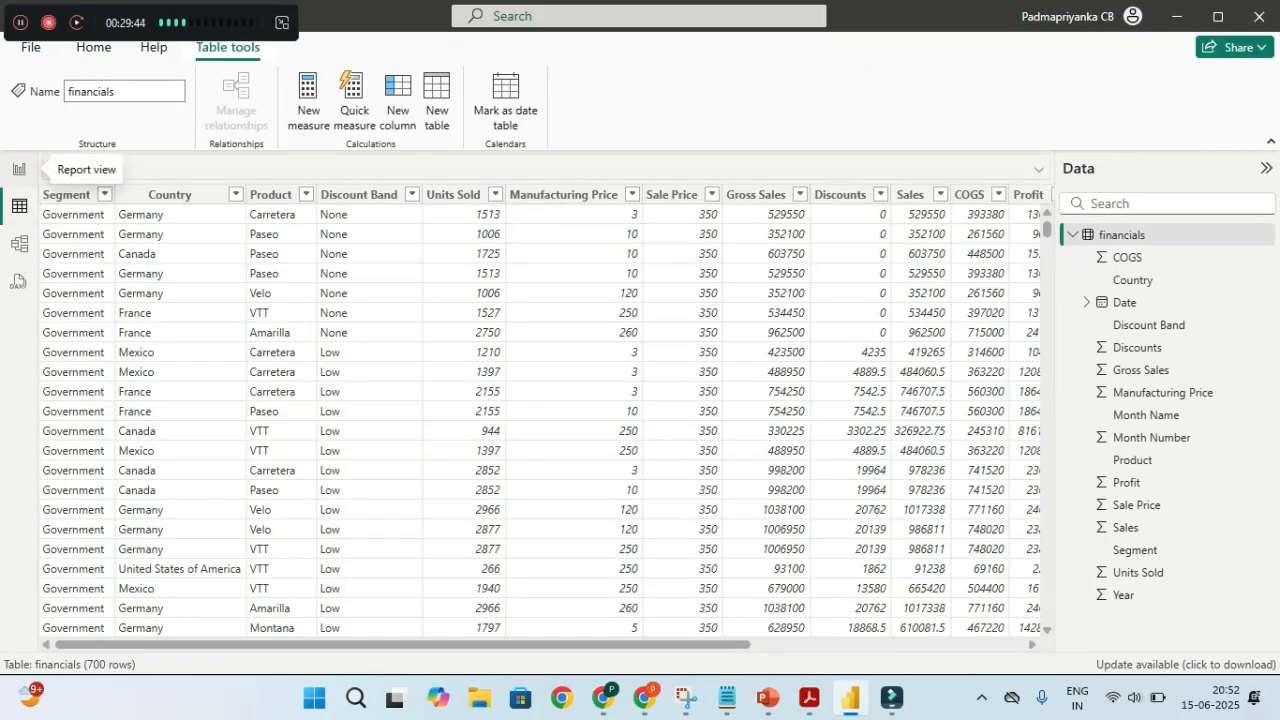
{"action": "left_click", "coordinate": [19, 169]}
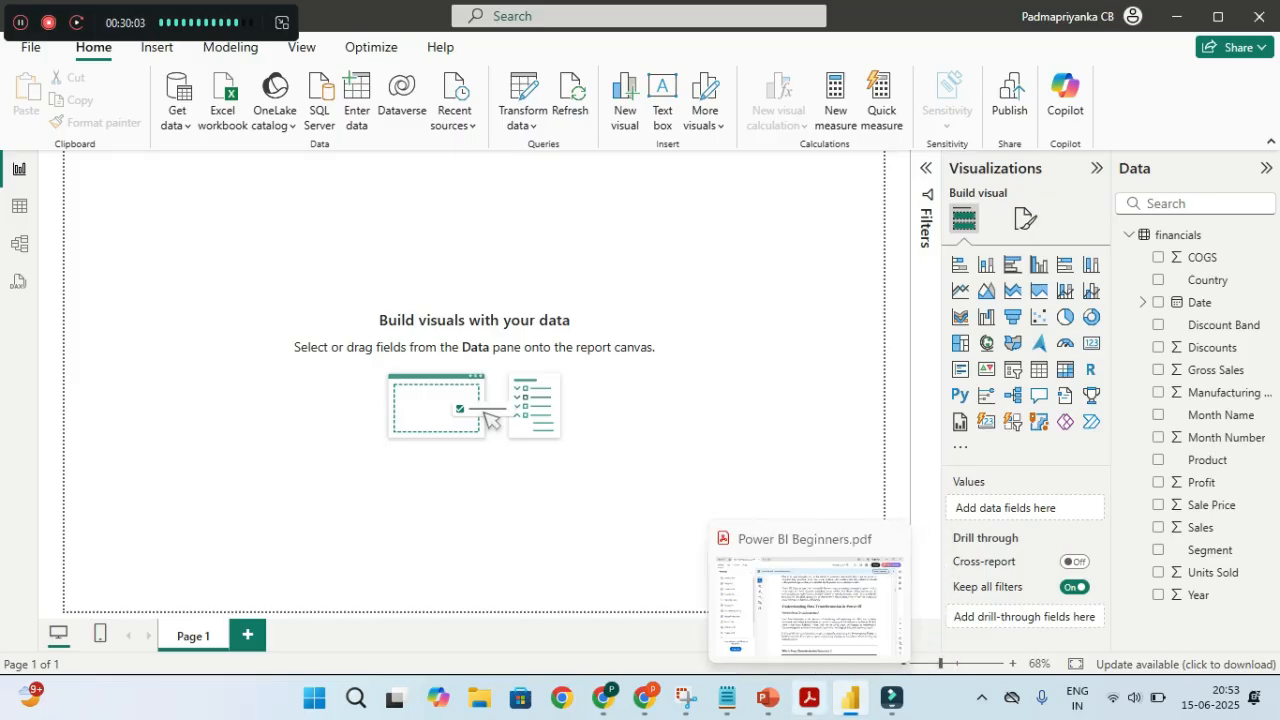
Bring up the Power BI Beginners PDF and scroll through the data transformation steps
{"action": "left_click", "coordinate": [808, 698]}
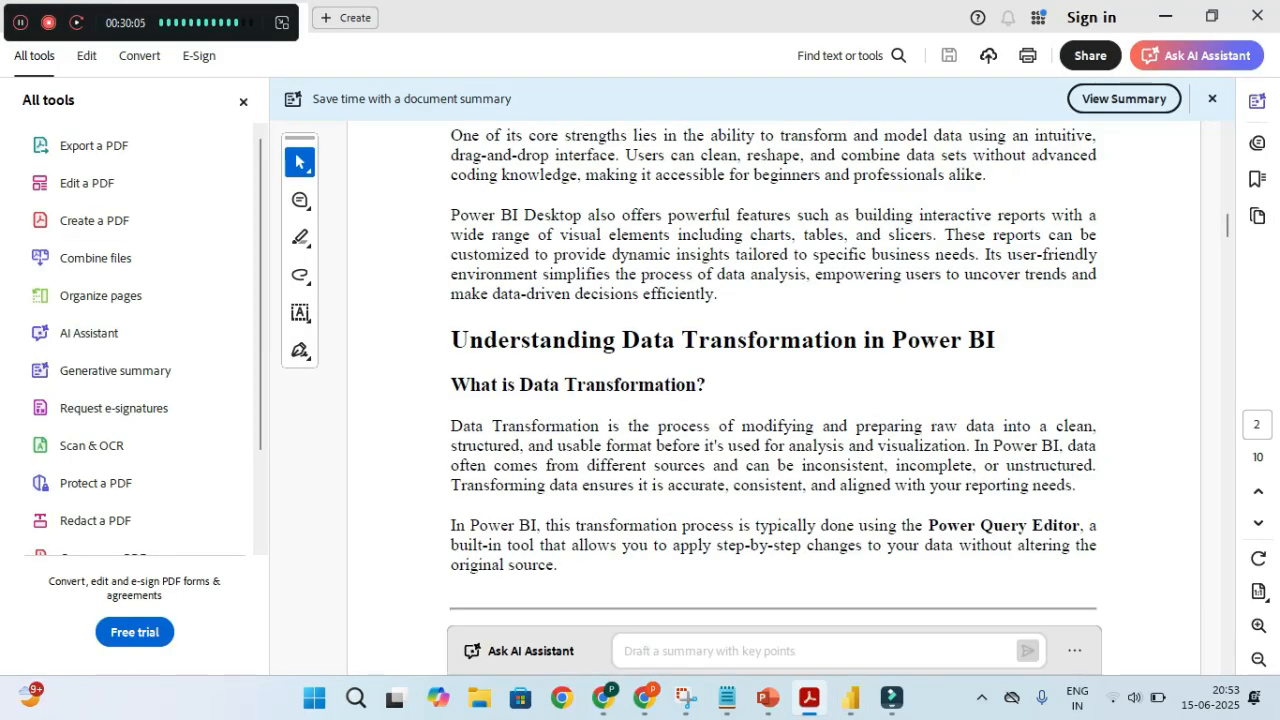
{"action": "double_click", "coordinate": [647, 341]}
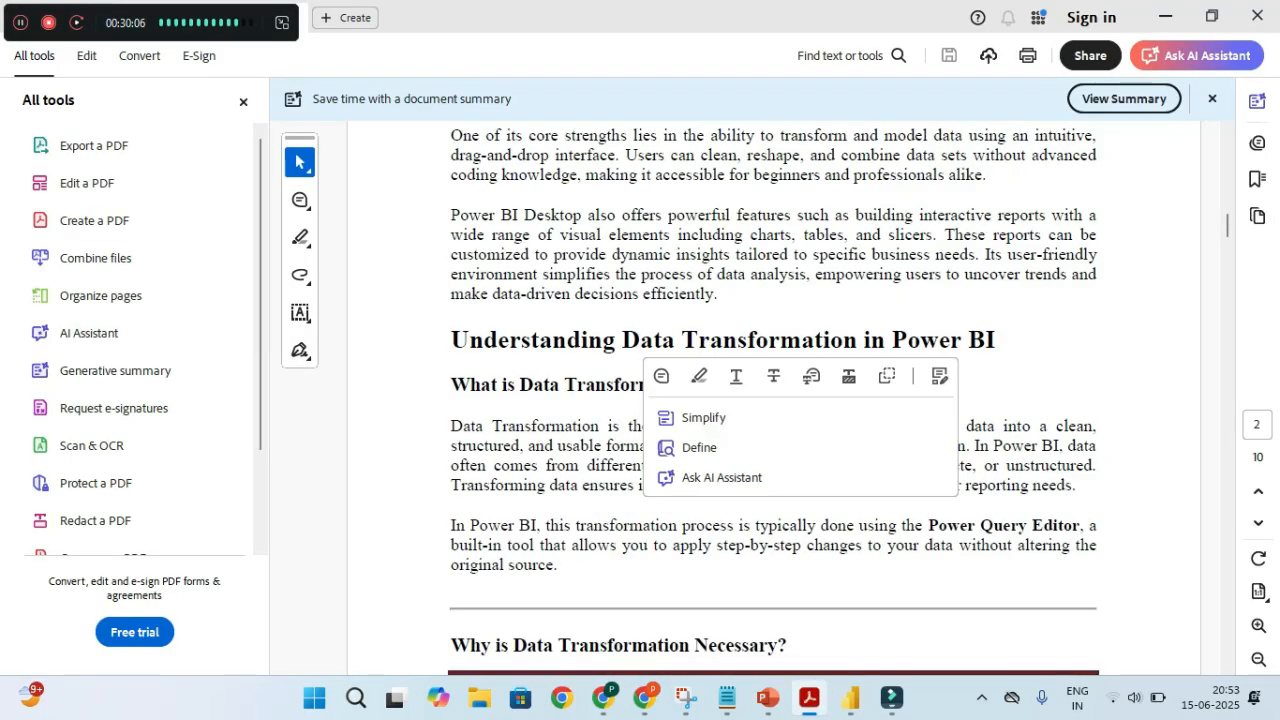
{"action": "left_click", "coordinate": [647, 341]}
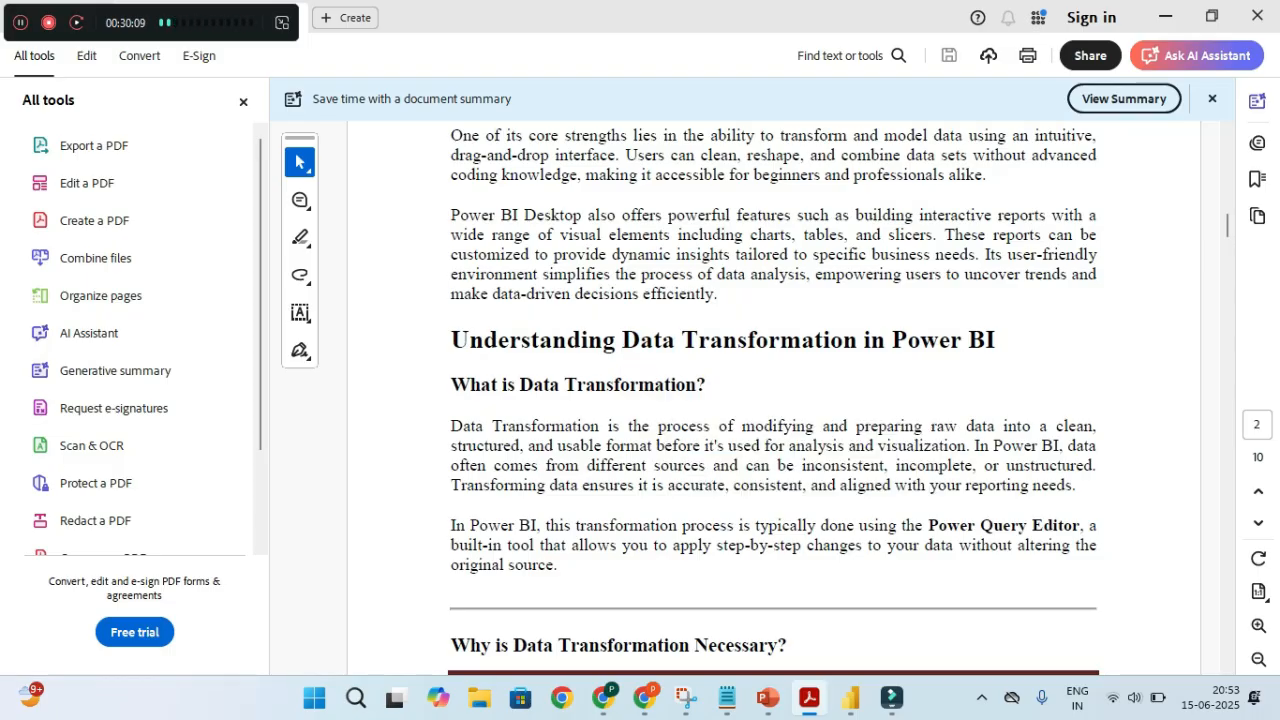
{"action": "scroll", "coordinate": [647, 341], "scroll_direction": "down", "scroll_amount": 1}
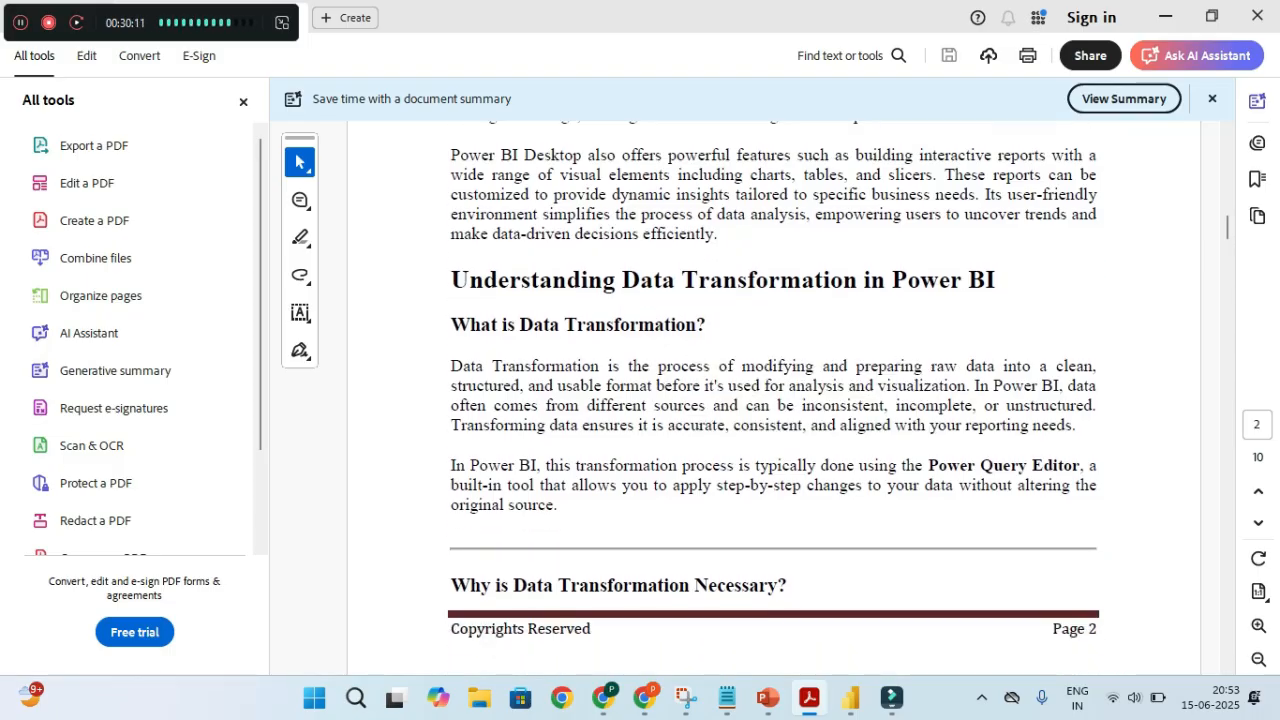
{"action": "scroll", "coordinate": [647, 341], "scroll_direction": "down", "scroll_amount": 8}
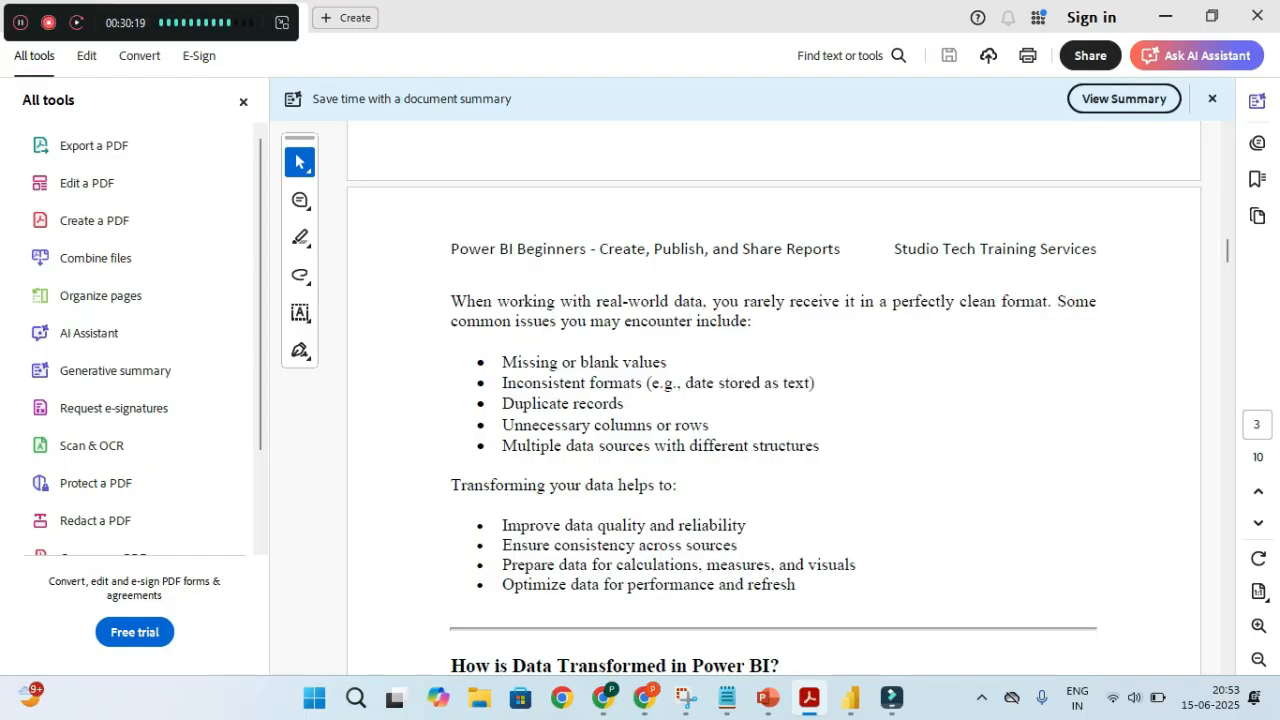
{"action": "scroll", "coordinate": [774, 400], "scroll_direction": "down", "scroll_amount": 2}
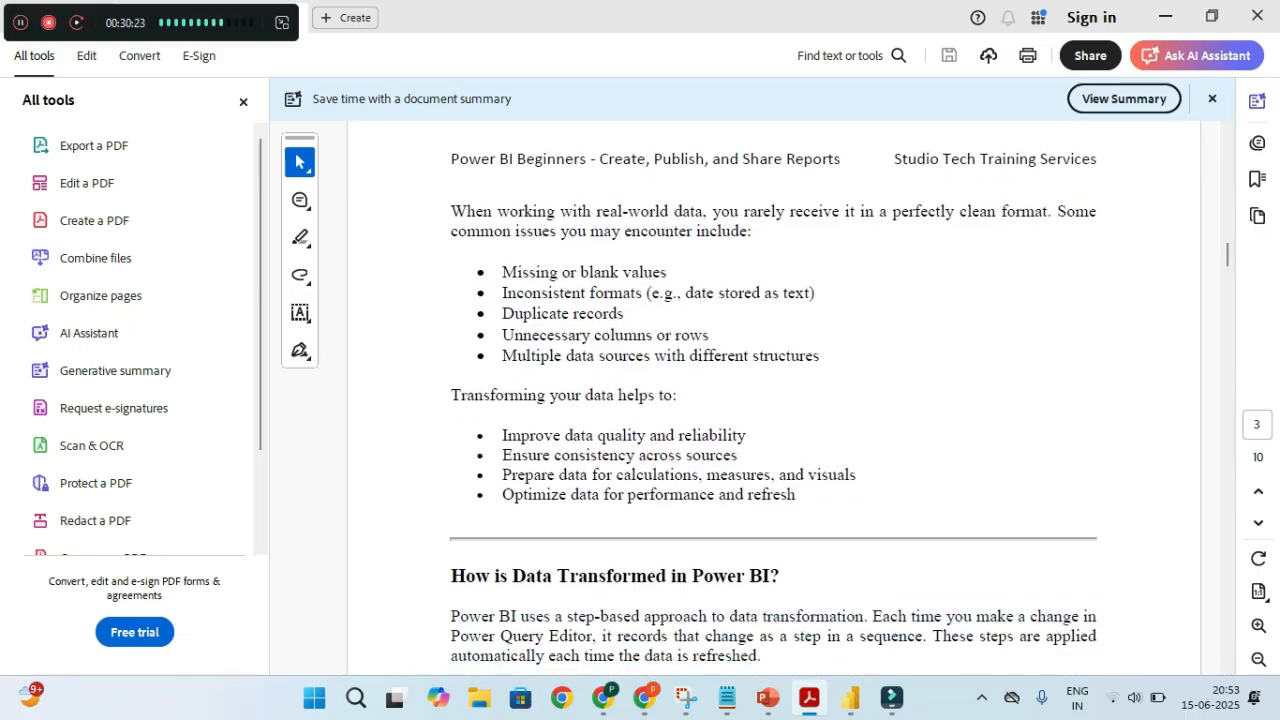
{"action": "scroll", "coordinate": [774, 400], "scroll_direction": "down", "scroll_amount": 3}
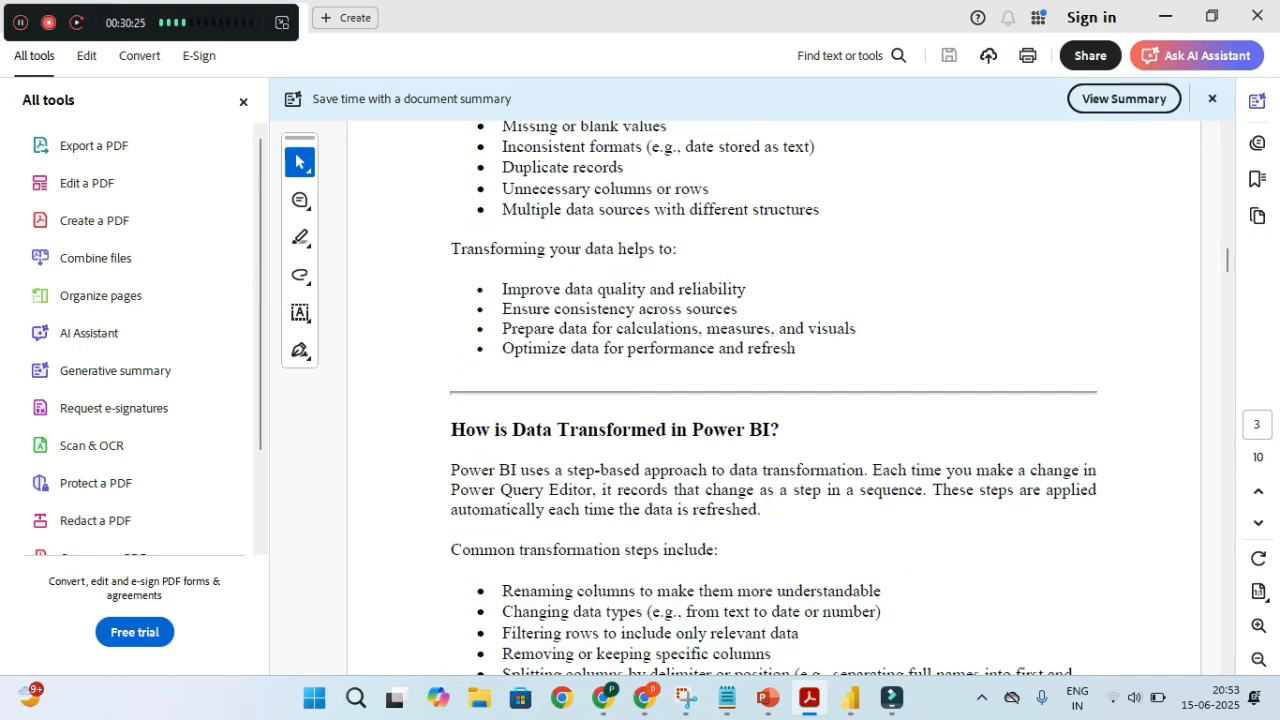
{"action": "scroll", "coordinate": [774, 400], "scroll_direction": "down", "scroll_amount": 4}
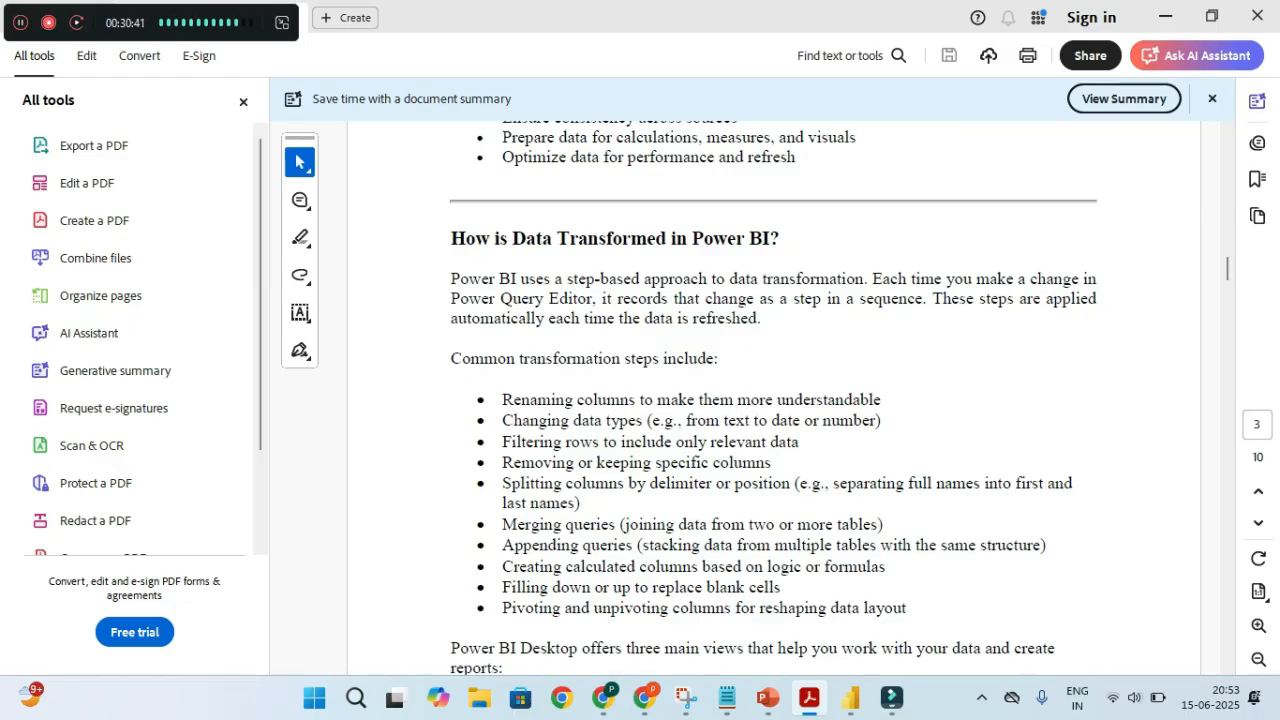
Read down to the Clustered Column Chart section, then Alt+Tab back to Power BI
{"action": "scroll", "coordinate": [773, 400], "scroll_direction": "down", "scroll_amount": 1}
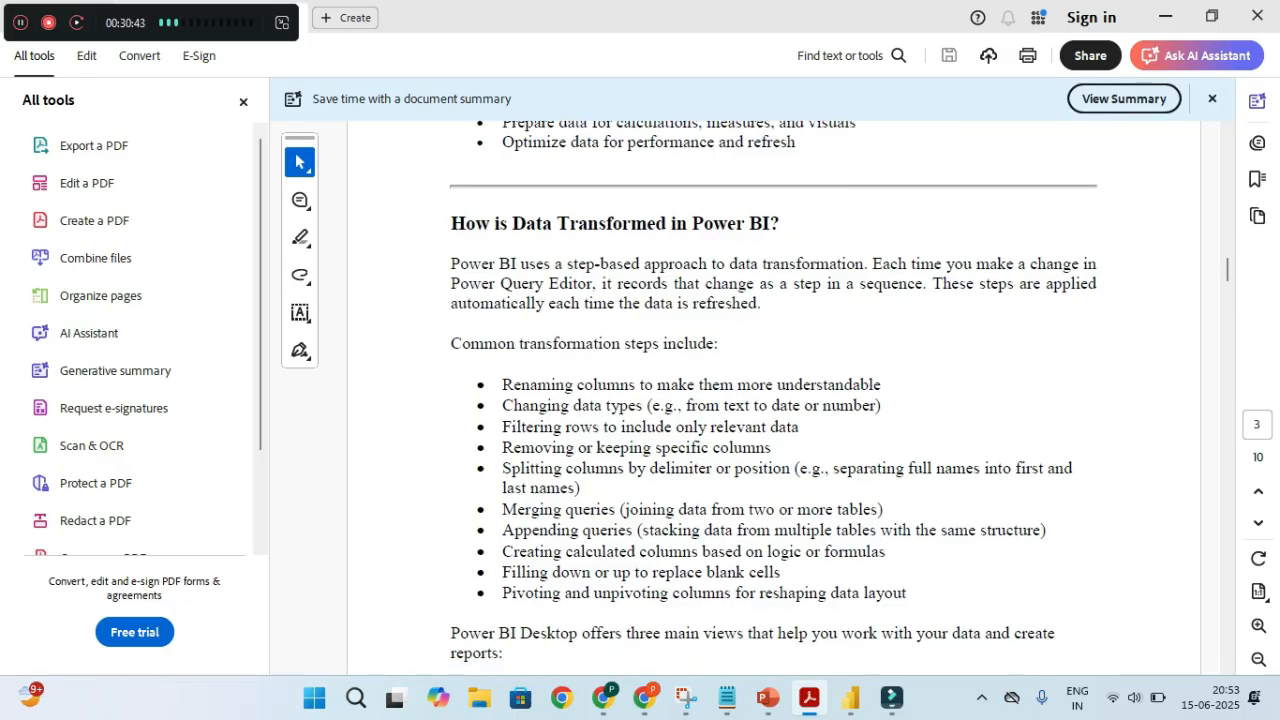
{"action": "scroll", "coordinate": [773, 400], "scroll_direction": "down", "scroll_amount": 4}
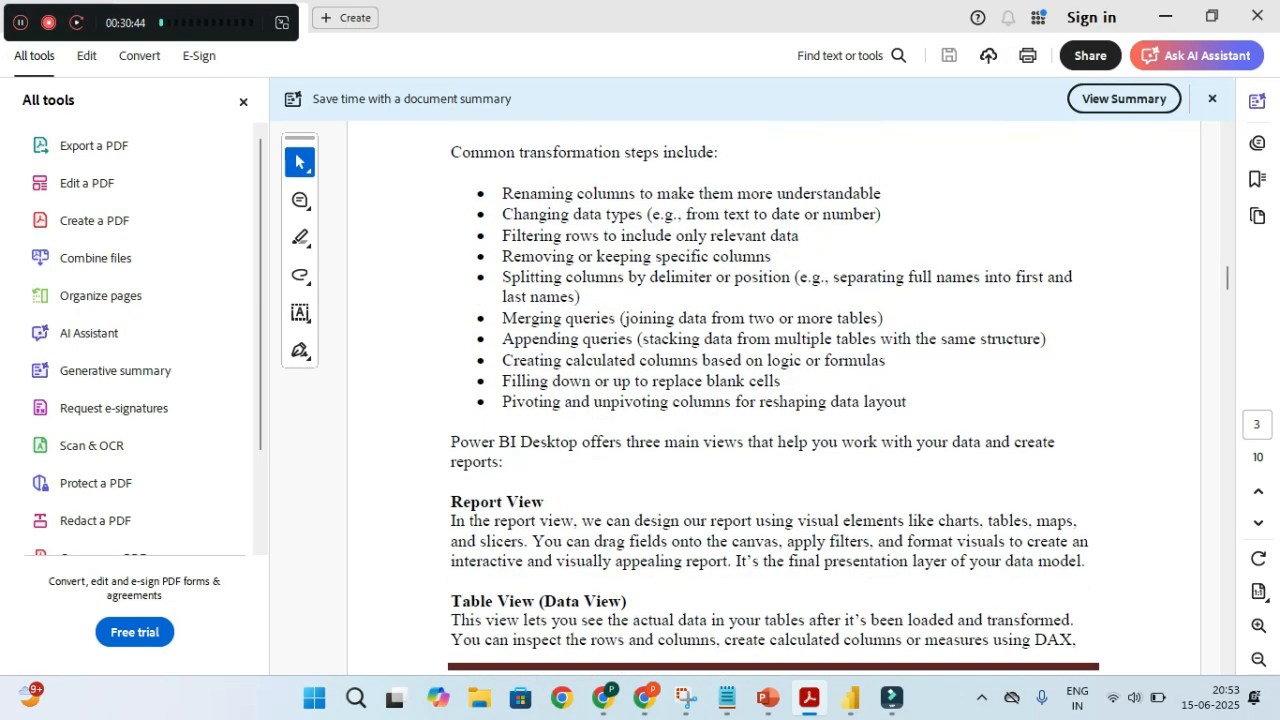
{"action": "scroll", "coordinate": [773, 400], "scroll_direction": "down", "scroll_amount": 14}
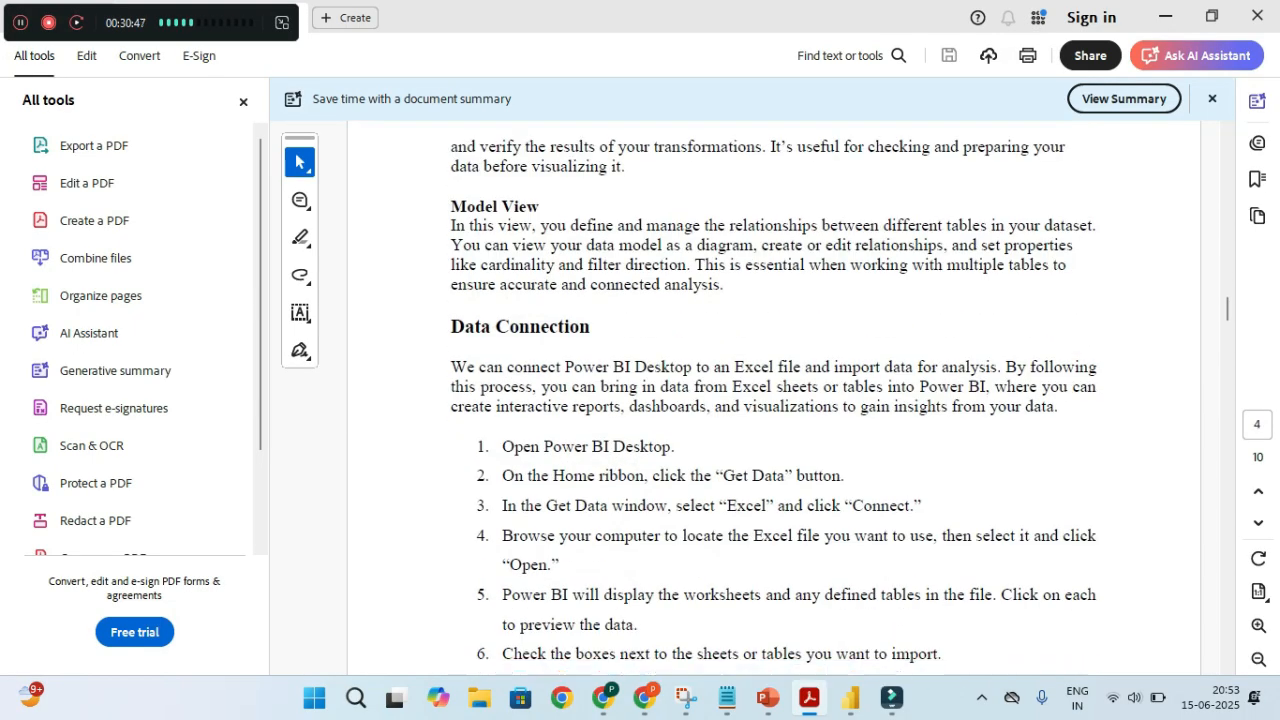
{"action": "scroll", "coordinate": [773, 400], "scroll_direction": "down", "scroll_amount": 1}
{"action": "scroll", "coordinate": [774, 398], "scroll_direction": "down", "scroll_amount": 10}
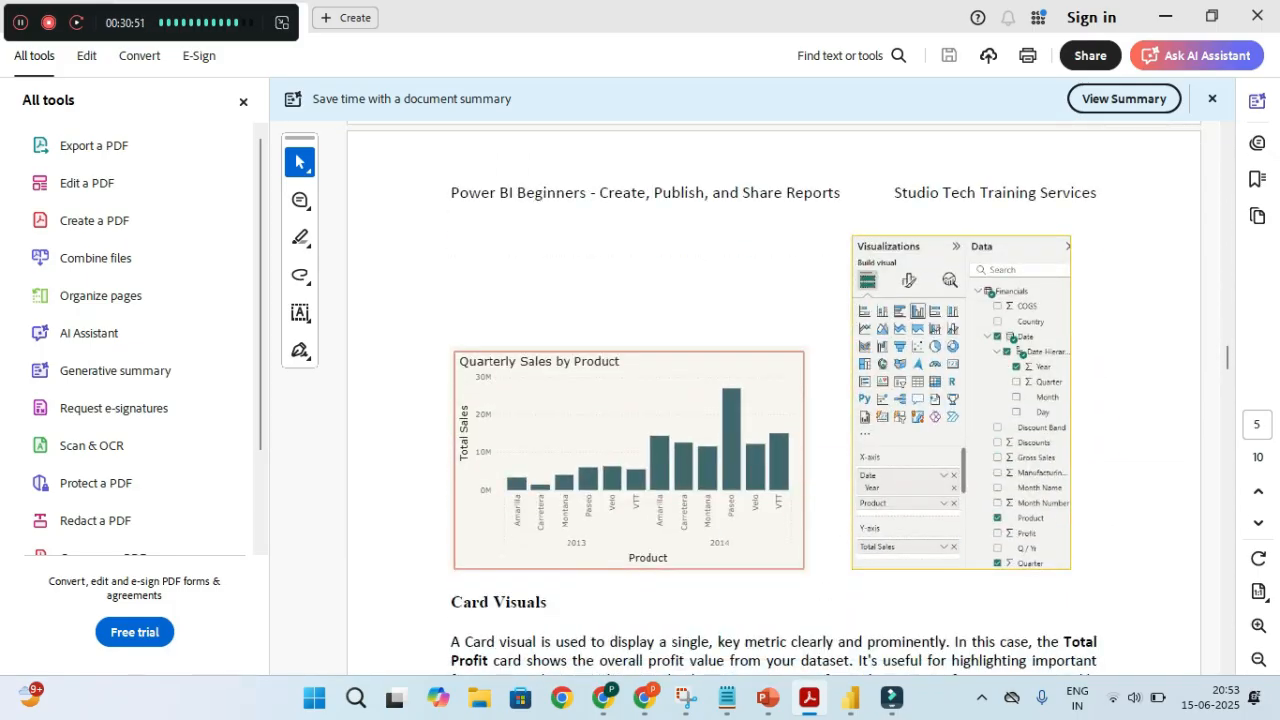
{"action": "scroll", "coordinate": [774, 398], "scroll_direction": "up", "scroll_amount": 1}
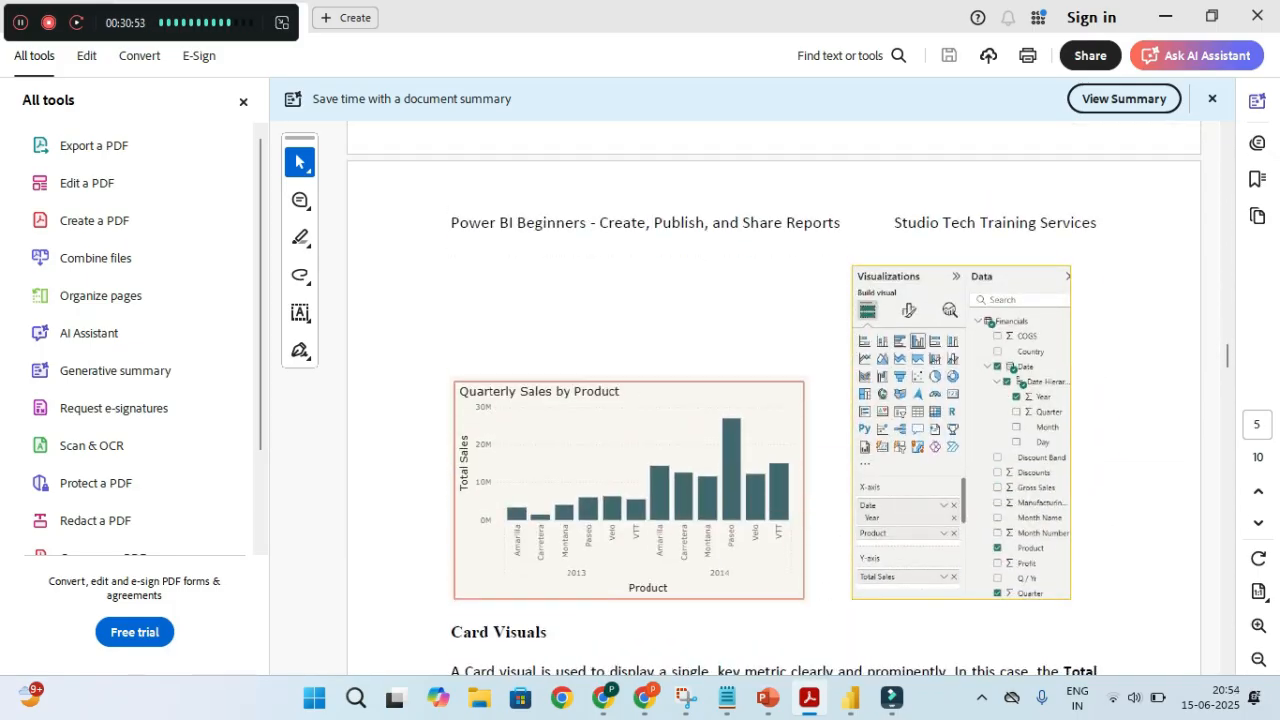
{"action": "scroll", "coordinate": [774, 398], "scroll_direction": "up", "scroll_amount": 5}
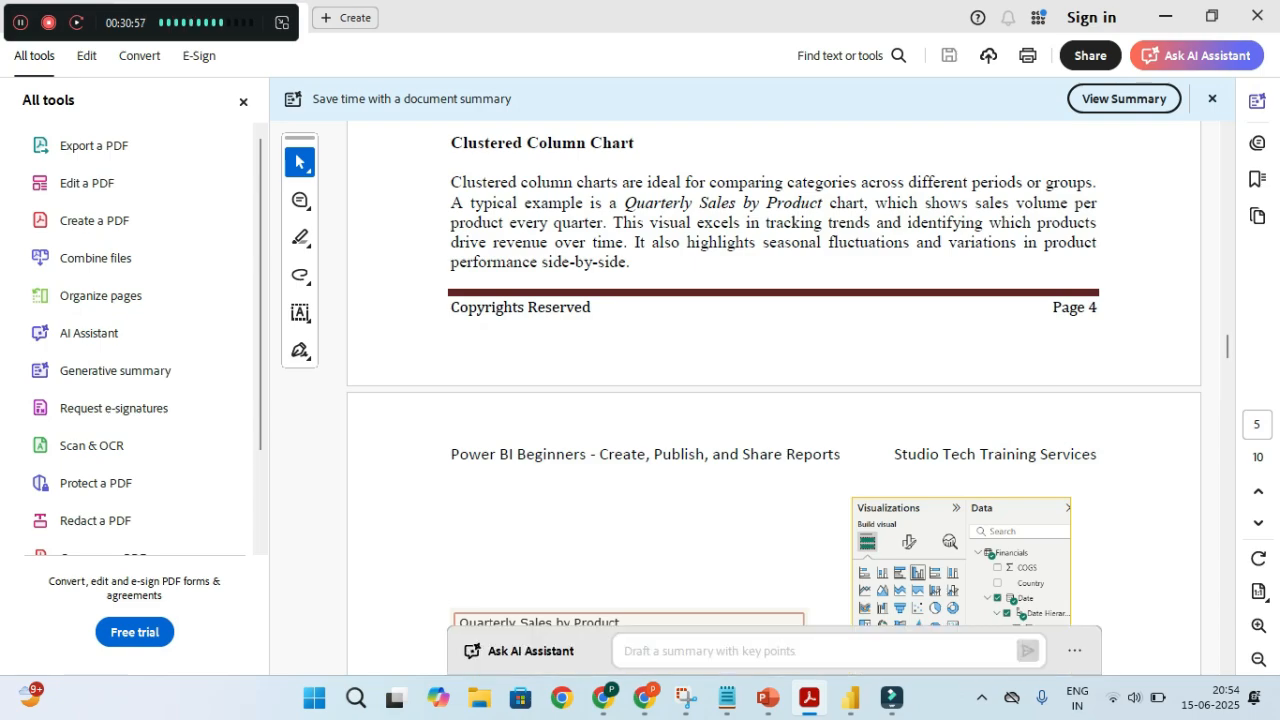
{"action": "key", "text": "alt+Tab"}
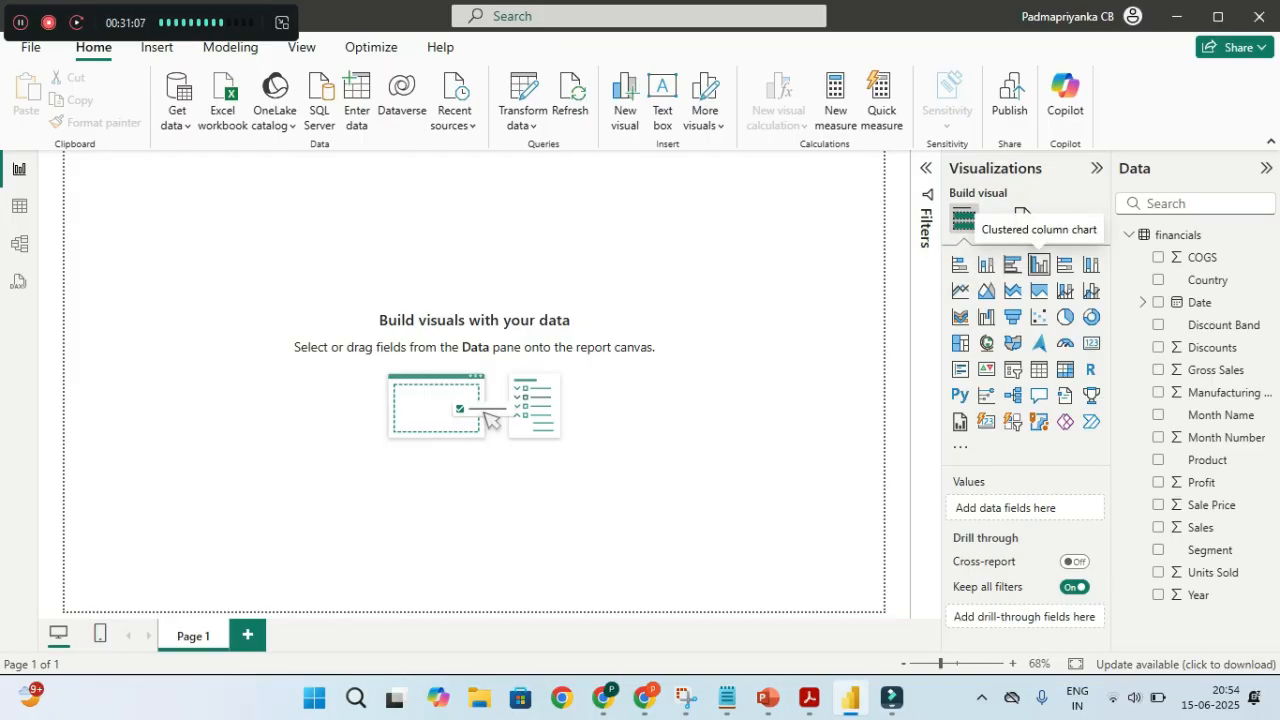
Add a clustered column chart placeholder to the canvas, nudge it slightly, and switch to the PDF
{"action": "left_click", "coordinate": [1039, 264]}
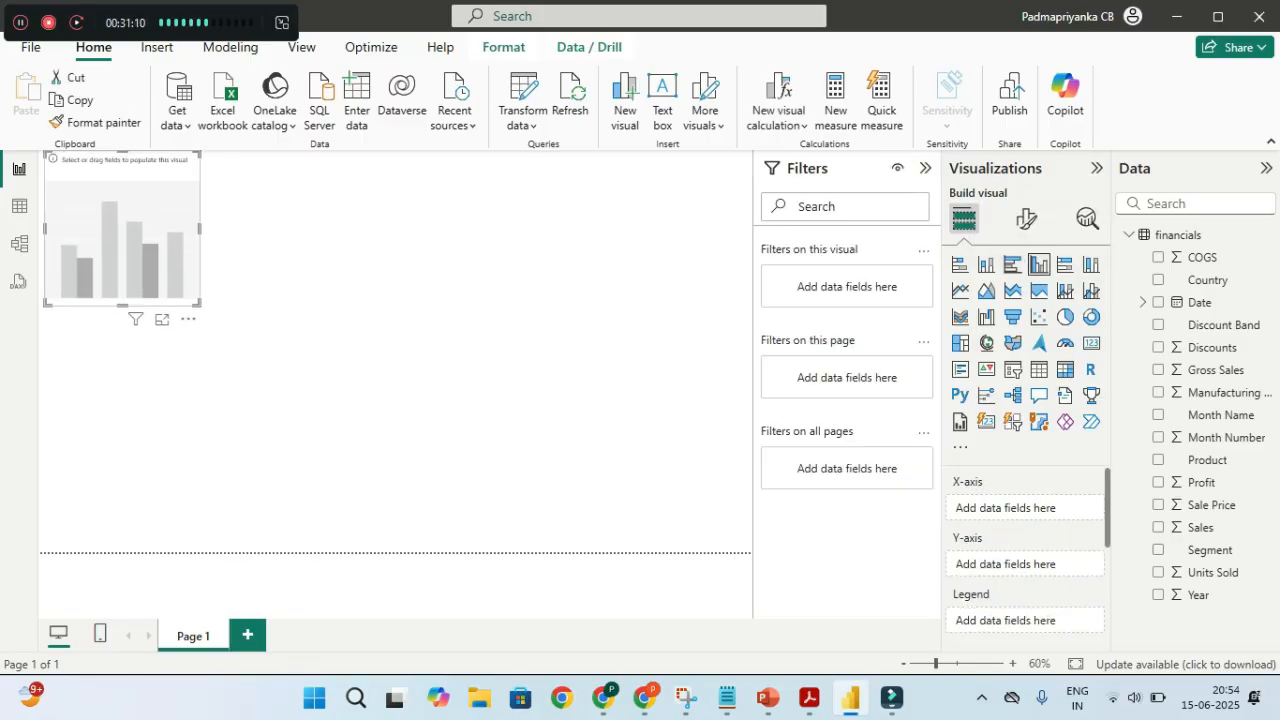
{"action": "left_click_drag", "start_coordinate": [122, 228], "coordinate": [128, 243]}
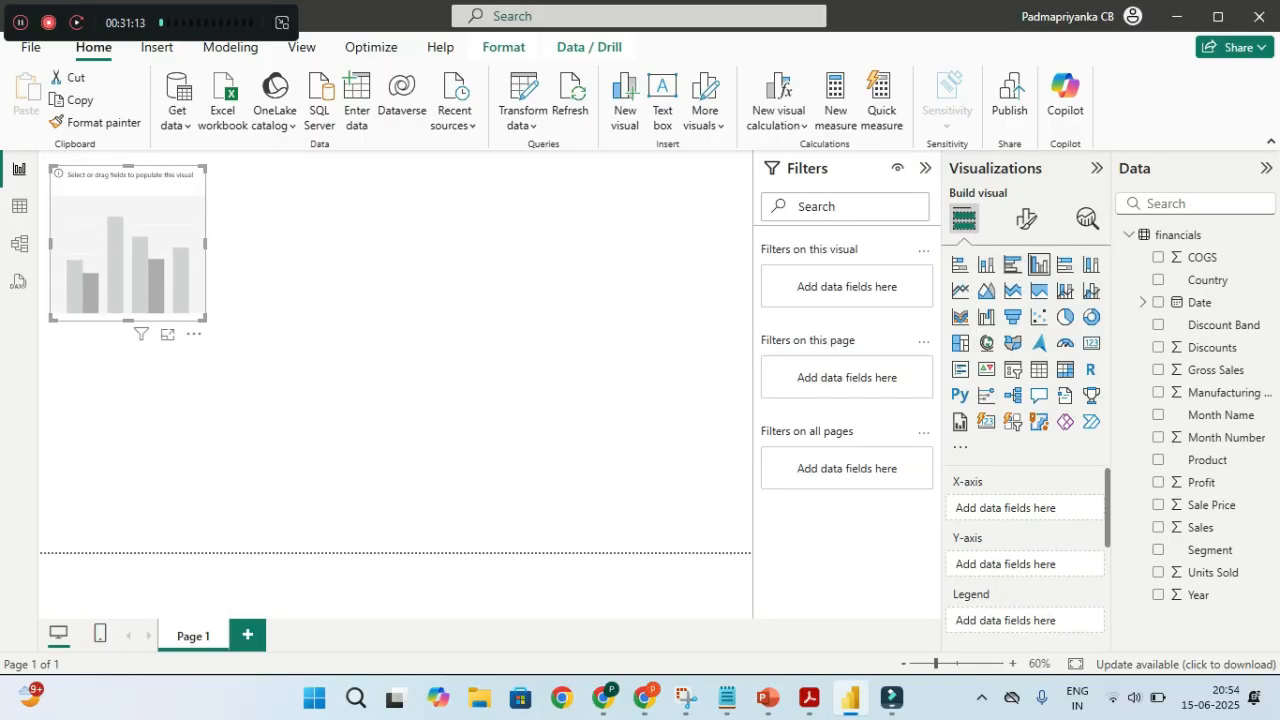
{"action": "key", "text": "alt+Tab"}
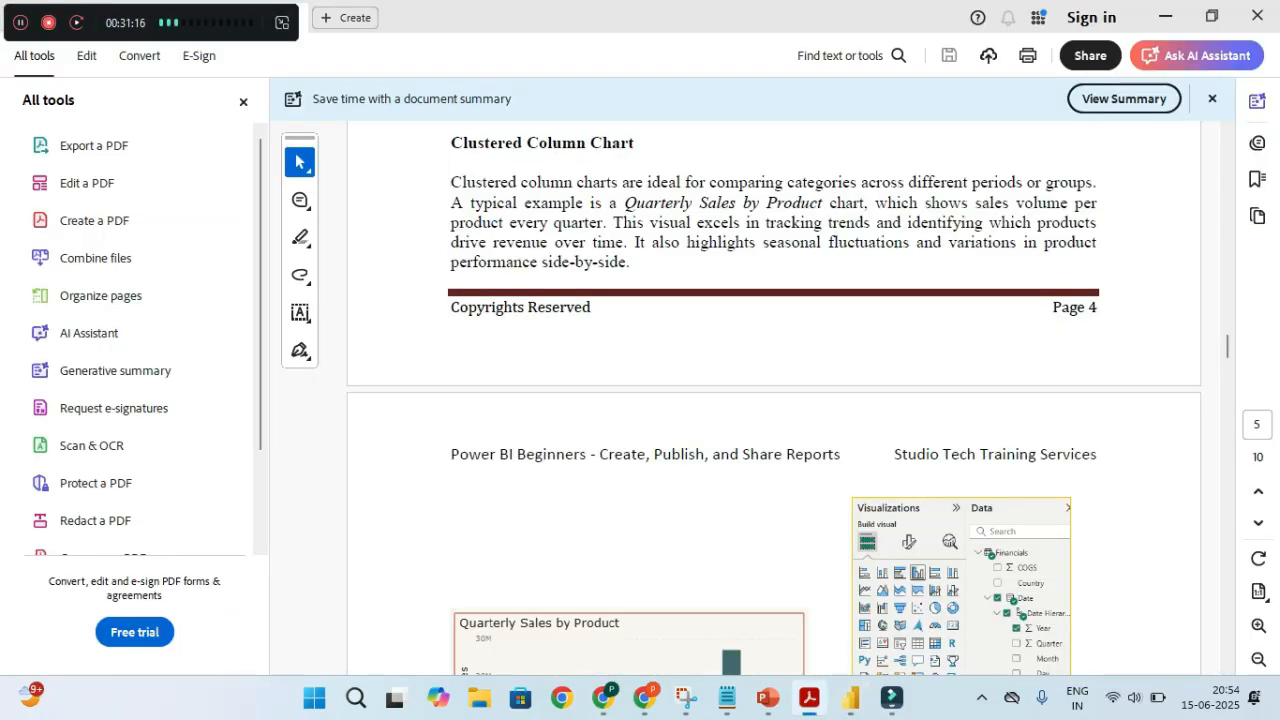
Scroll the PDF to show the full Quarterly Sales by Product chart, then return to Power BI
{"action": "scroll", "coordinate": [774, 398], "scroll_direction": "down", "scroll_amount": 4}
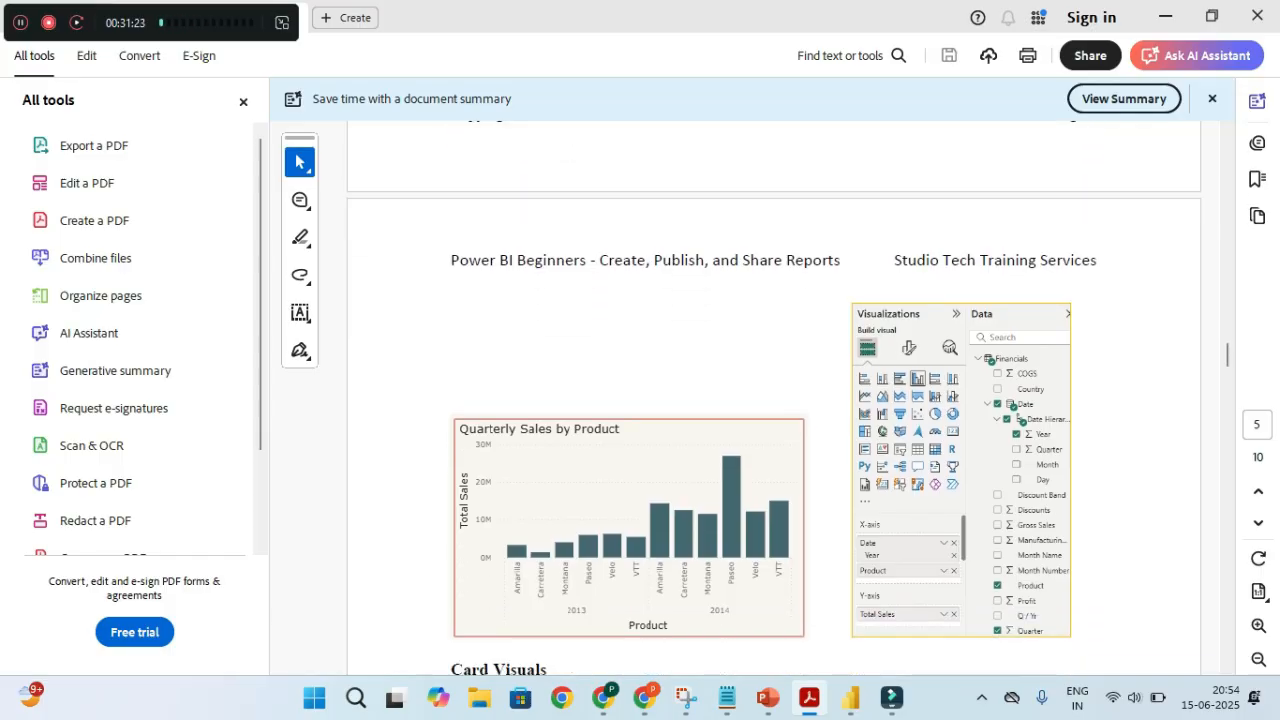
{"action": "key", "text": "alt+Tab"}
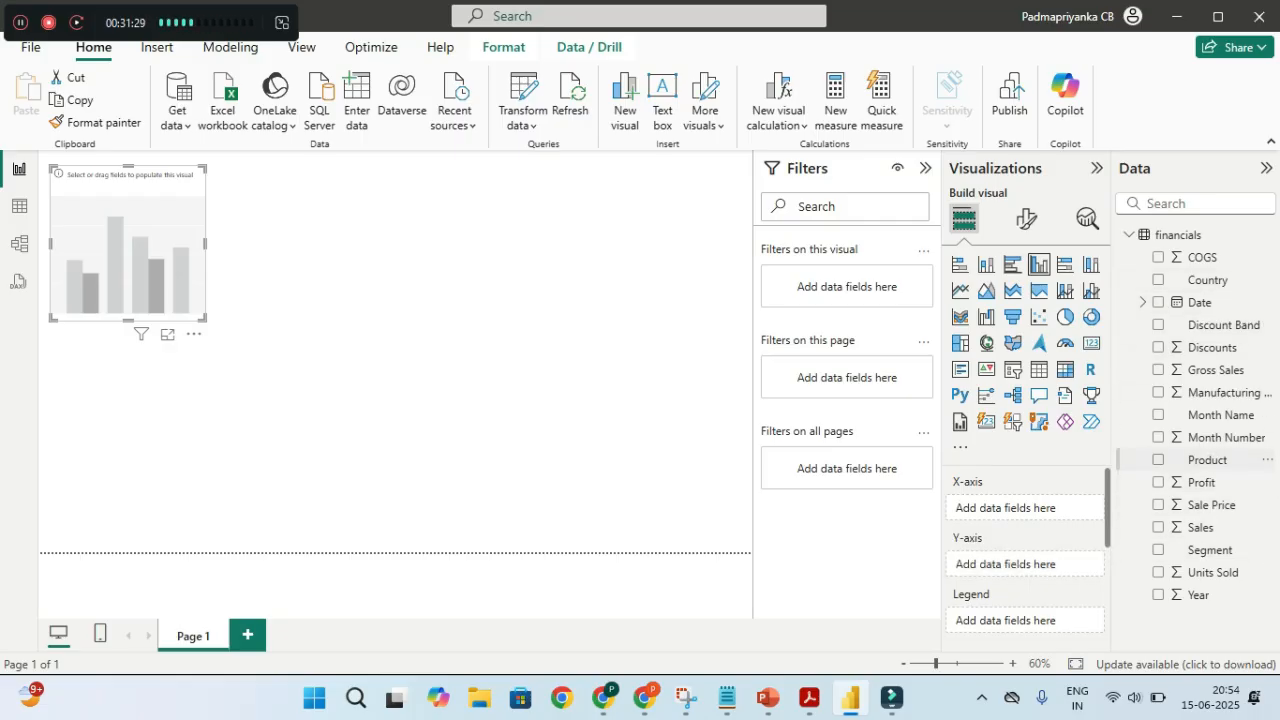
Put Product on the chart's X-axis and Country in its legend, then widen the chart
{"action": "left_click", "coordinate": [1158, 459]}
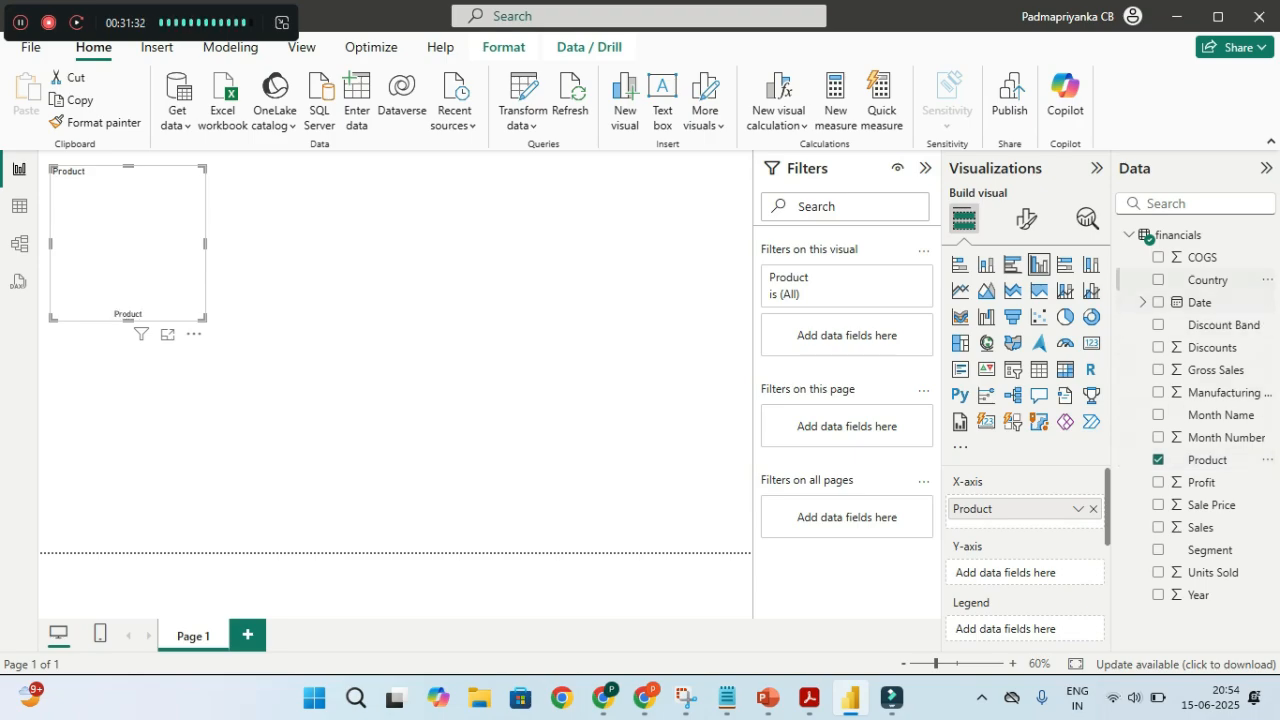
{"action": "left_click", "coordinate": [1158, 279]}
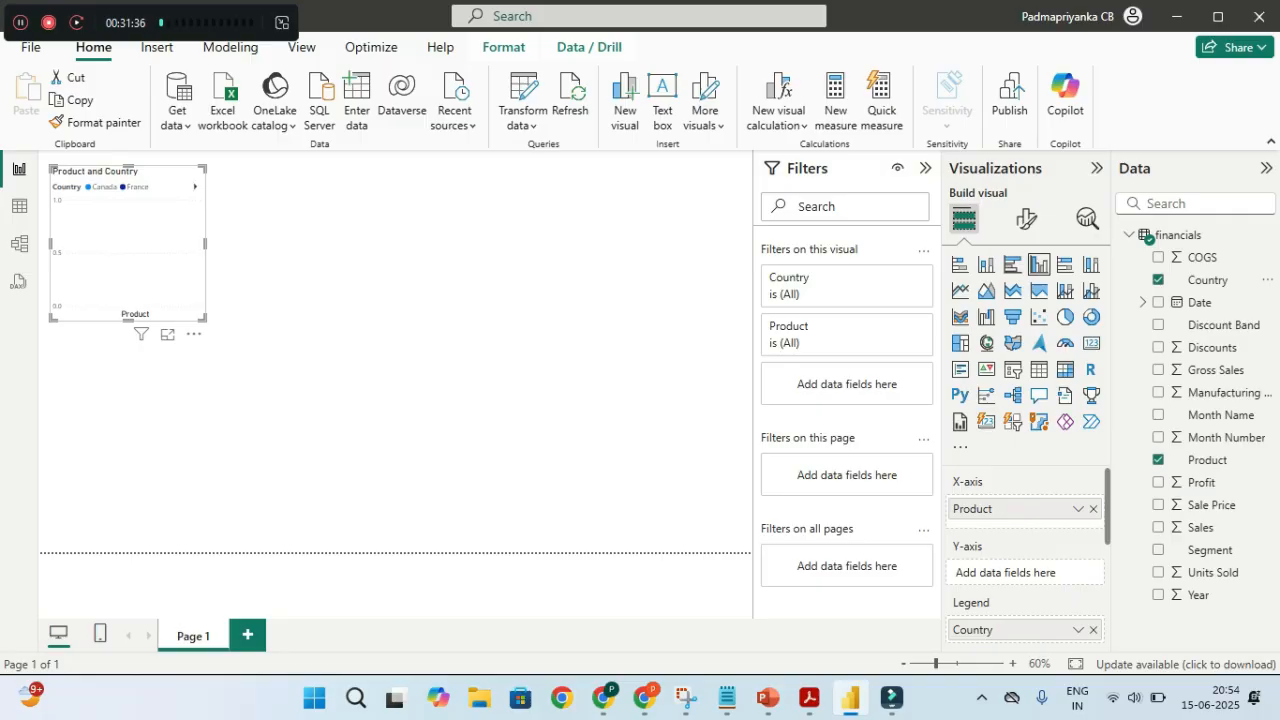
{"action": "left_click_drag", "start_coordinate": [204, 319], "coordinate": [300, 348]}
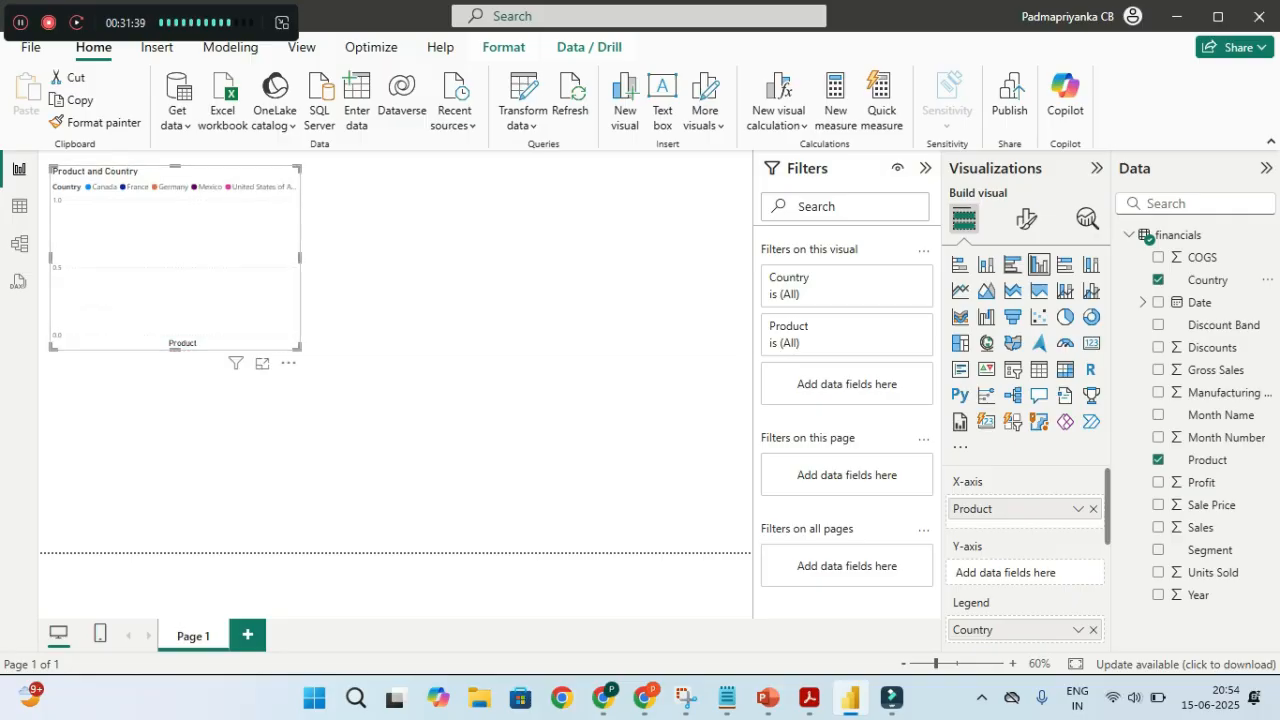
{"action": "key", "text": "ctrl"}
{"action": "key", "text": "ctrl"}
{"action": "mouse_move", "coordinate": [299, 347]}
{"action": "left_mouse_down"}
{"action": "mouse_move", "coordinate": [312, 352]}
{"action": "mouse_move", "coordinate": [272, 346]}
{"action": "mouse_move", "coordinate": [313, 348]}
{"action": "left_mouse_up"}
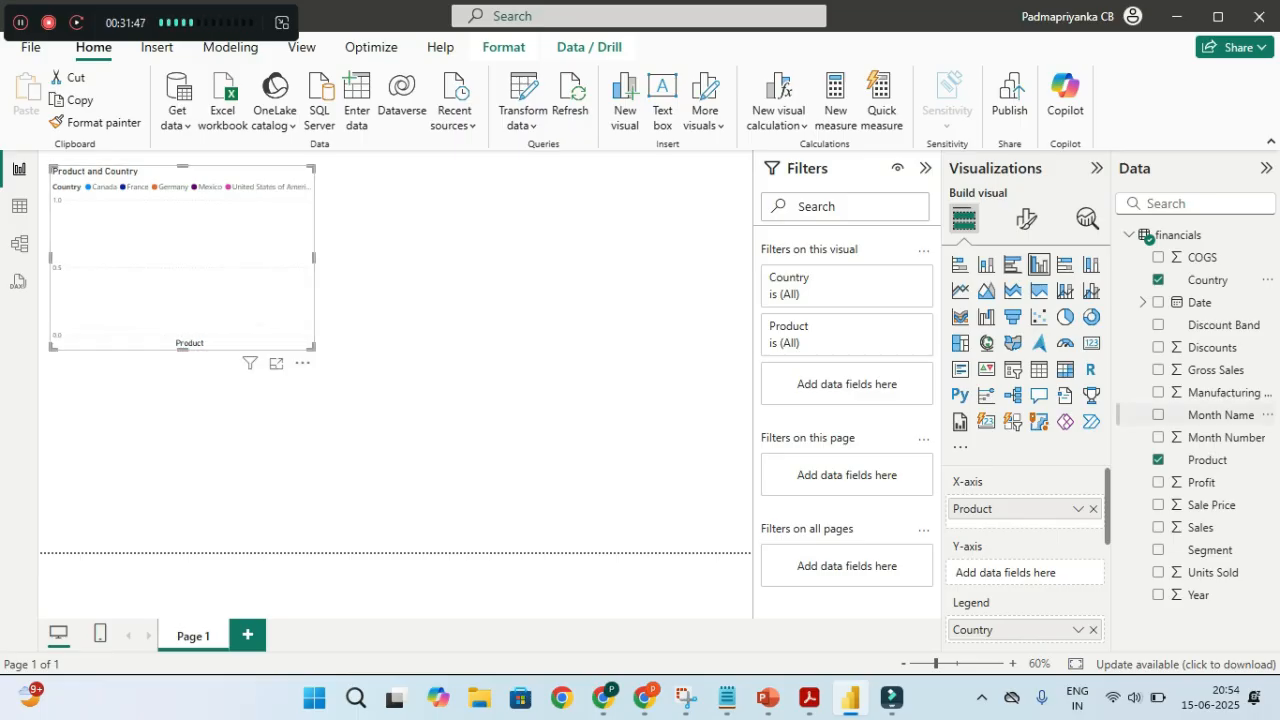
{"action": "key", "text": "ctrl"}
{"action": "key", "text": "ctrl"}
Add Sales as the Y-axis values and enlarge the column chart slightly
{"action": "left_click", "coordinate": [1158, 527]}
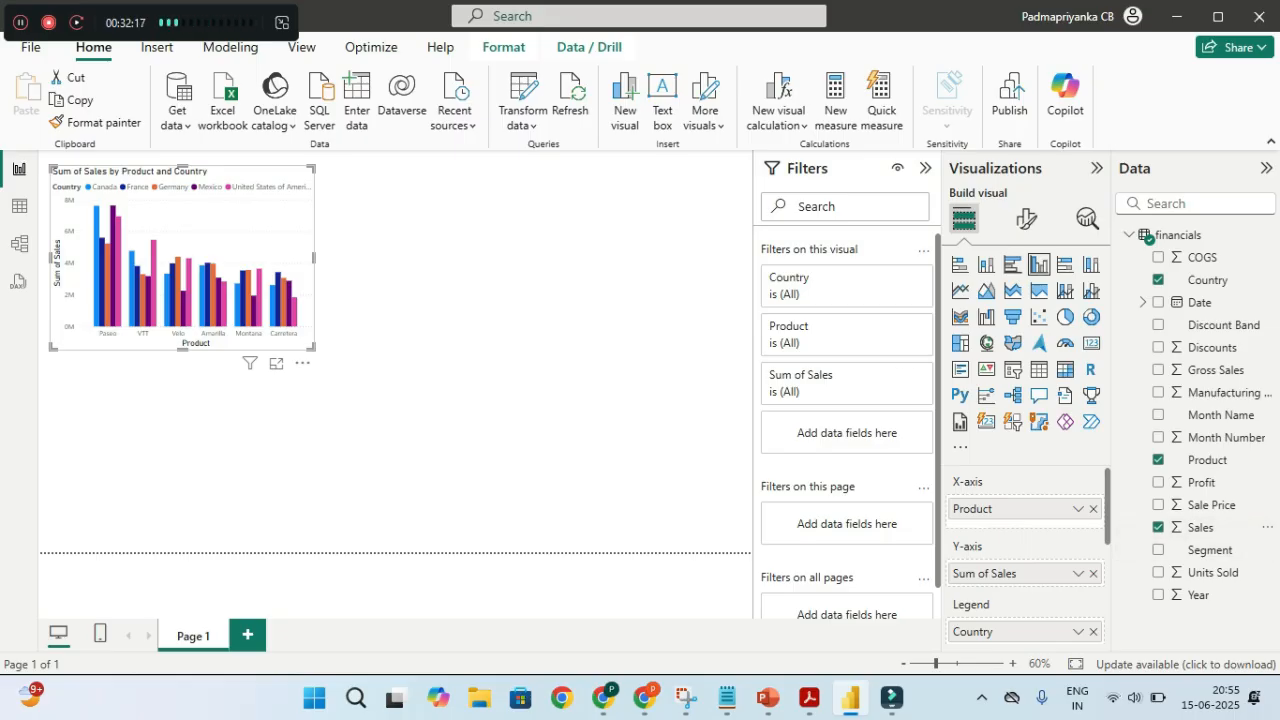
{"action": "scroll", "coordinate": [1025, 560], "scroll_direction": "down", "scroll_amount": 1}
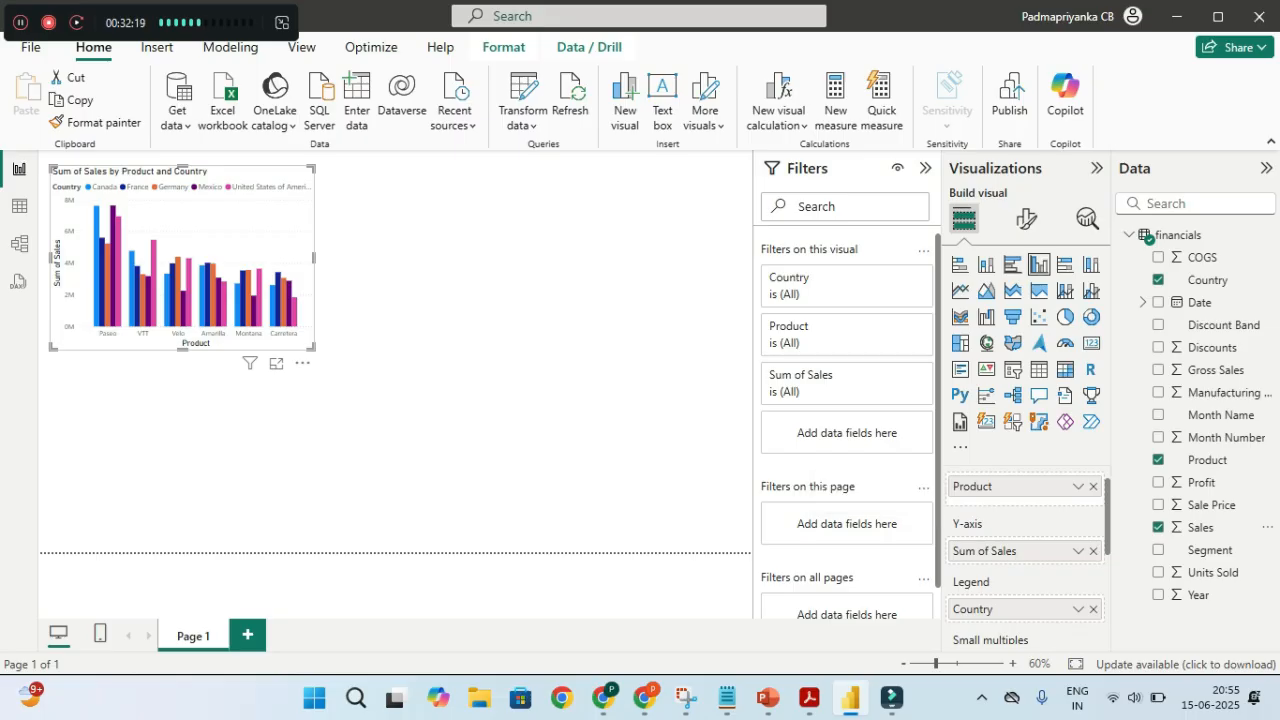
{"action": "key", "text": "ctrl"}
{"action": "key", "text": "ctrl"}
{"action": "scroll", "coordinate": [1025, 550], "scroll_direction": "up", "scroll_amount": 1}
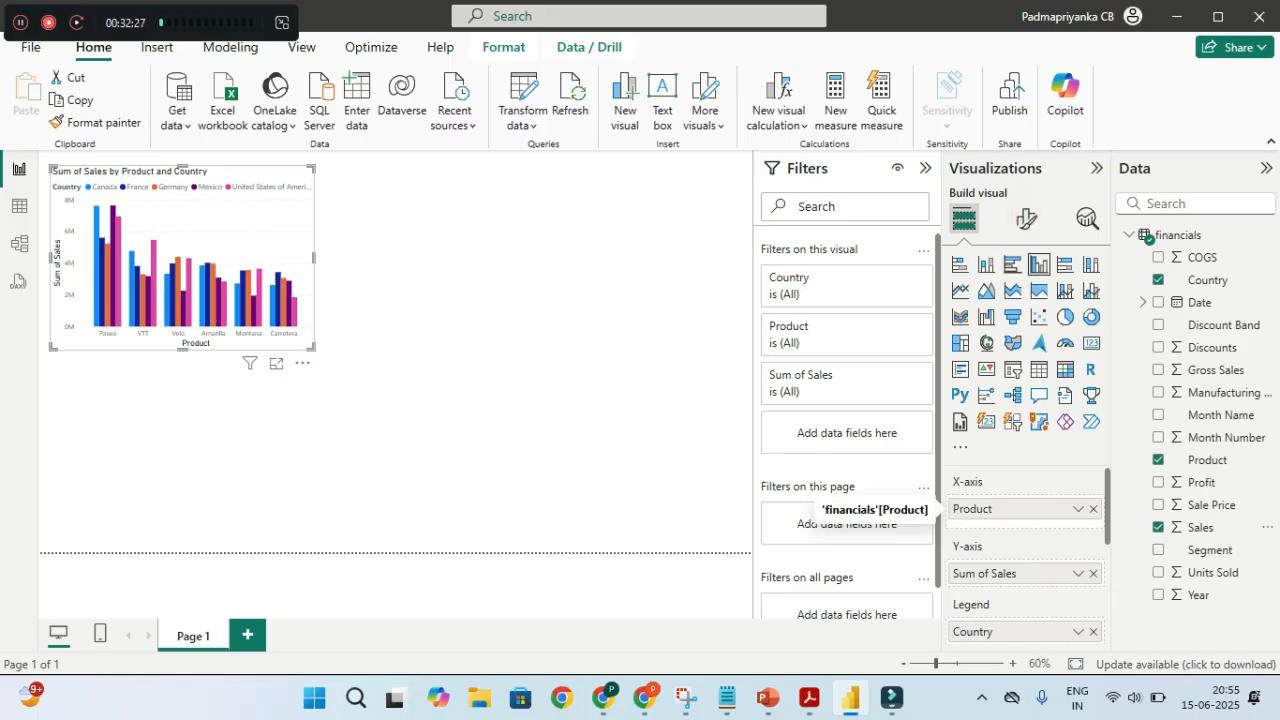
{"action": "scroll", "coordinate": [1025, 550], "scroll_direction": "down", "scroll_amount": 1}
{"action": "scroll", "coordinate": [1025, 550], "scroll_direction": "up", "scroll_amount": 1}
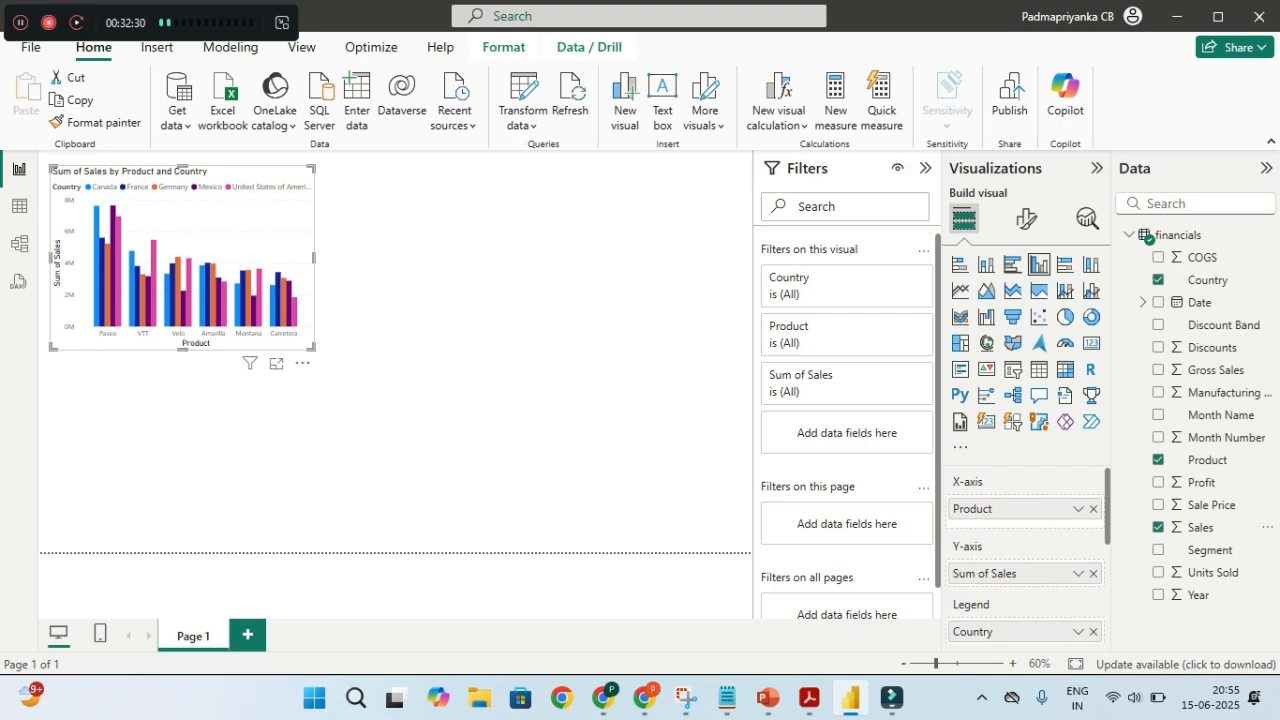
{"action": "left_click_drag", "start_coordinate": [313, 348], "coordinate": [345, 360]}
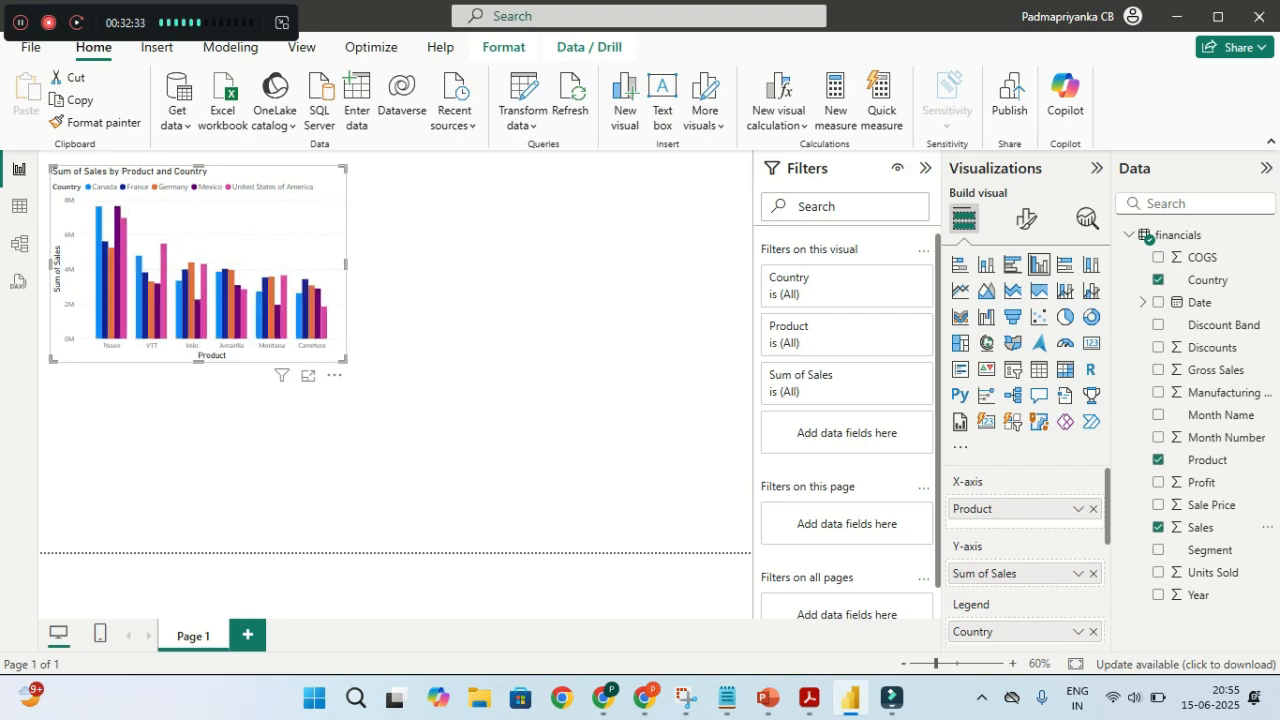
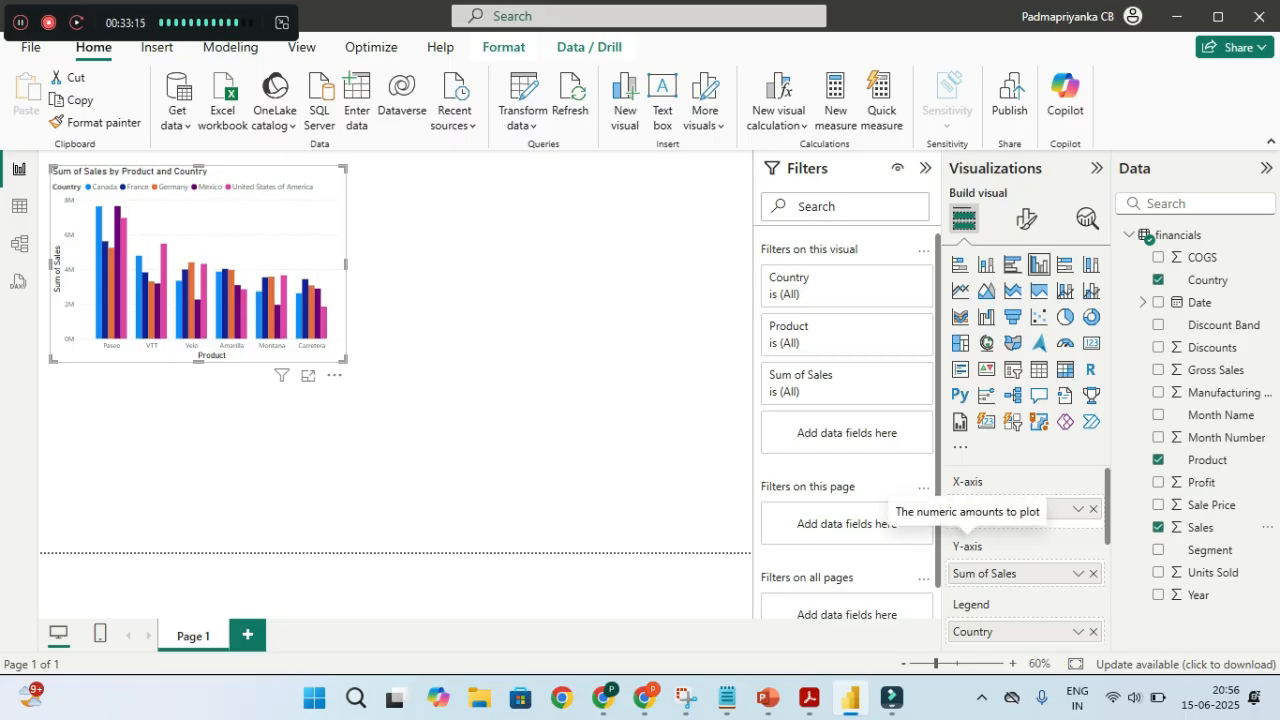
Rename the chart's Sum of Sales to 'Total Sales' for this visual and remove Country from the legend
{"action": "key", "text": "ctrl"}
{"action": "key", "text": "ctrl"}
{"action": "key", "text": "ctrl"}
{"action": "key", "text": "ctrl"}
{"action": "key", "text": "ctrl"}
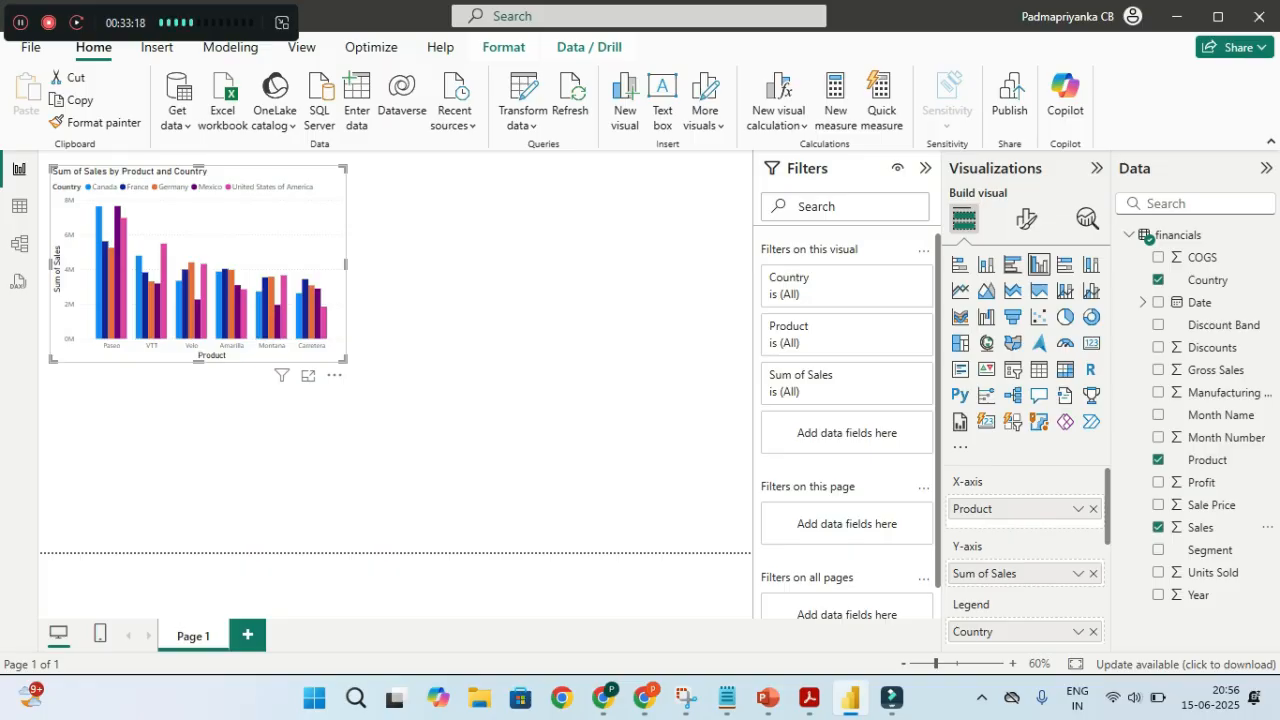
{"action": "key", "text": "ctrl"}
{"action": "left_click", "coordinate": [1078, 573]}
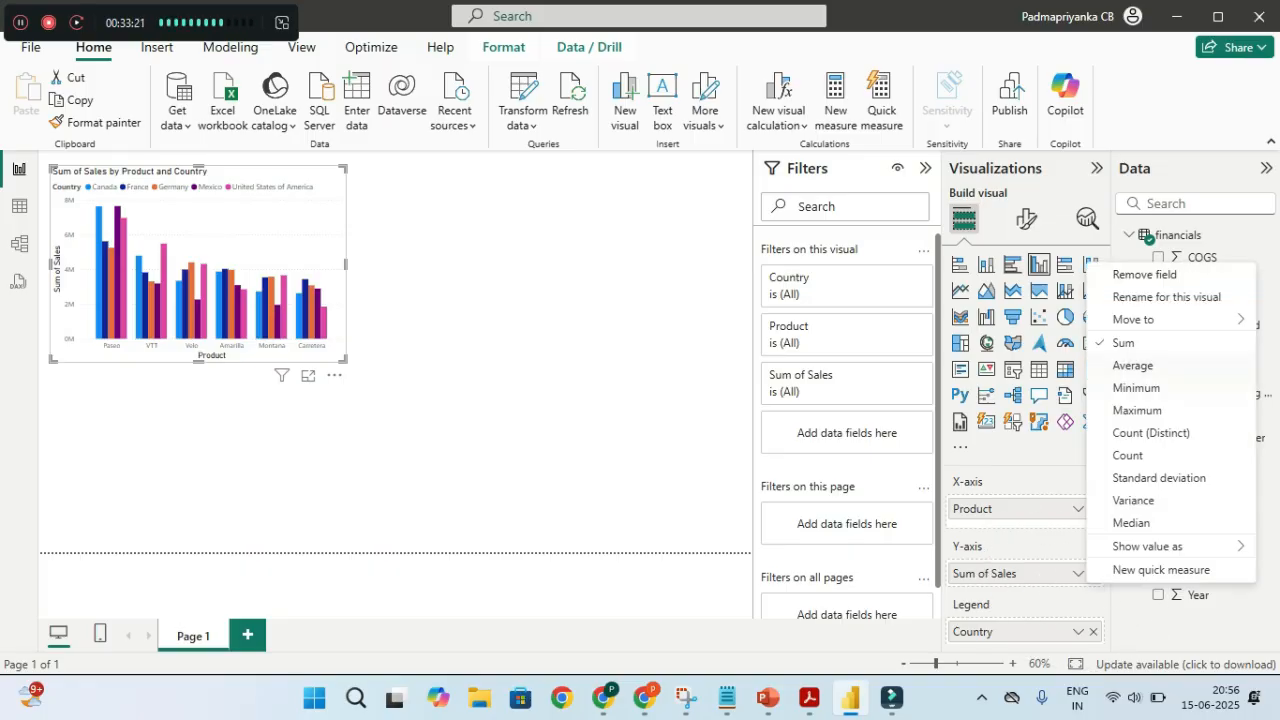
{"action": "key", "text": "ctrl"}
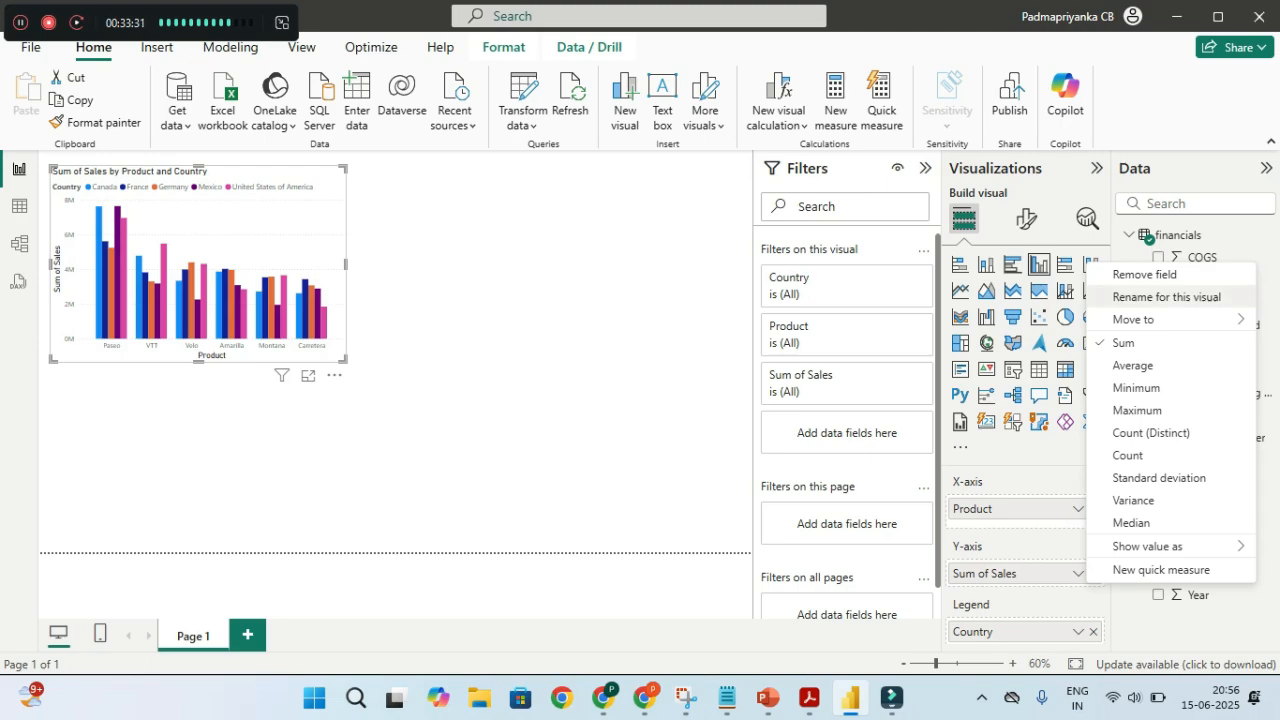
{"action": "left_click", "coordinate": [1126, 297]}
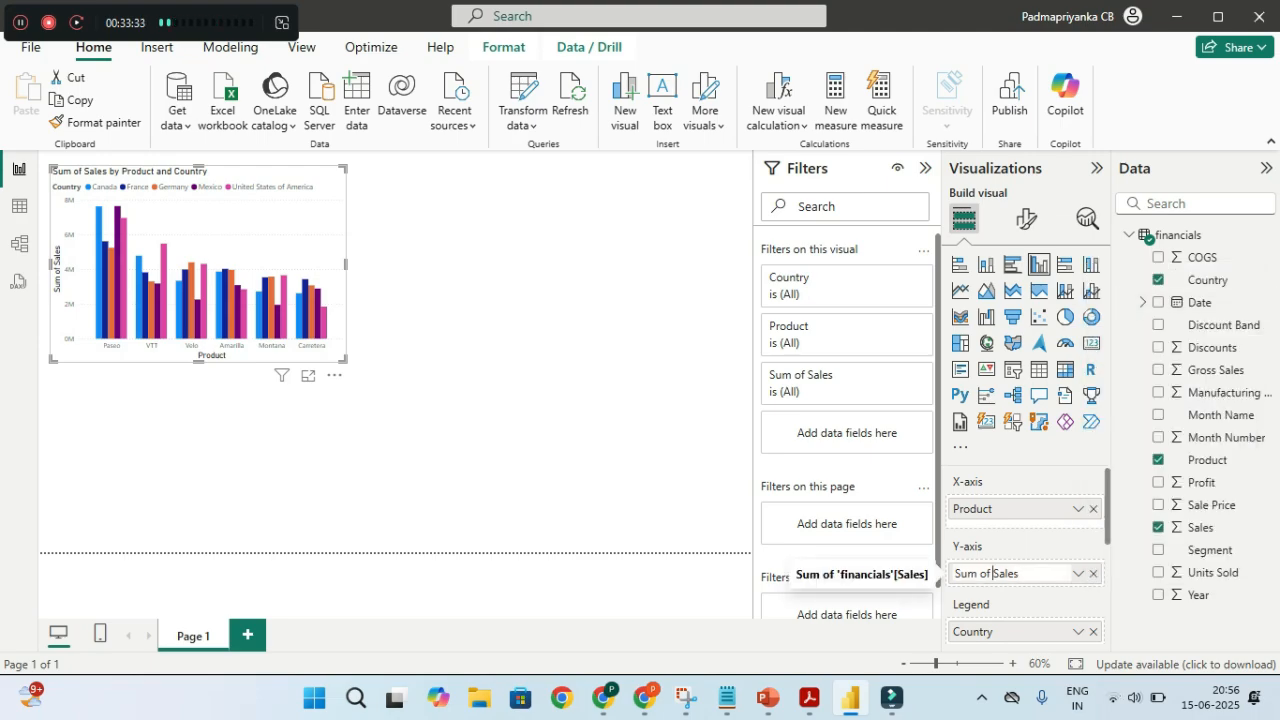
{"action": "key", "text": "shift+Home"}
{"action": "type", "text": "Total"}
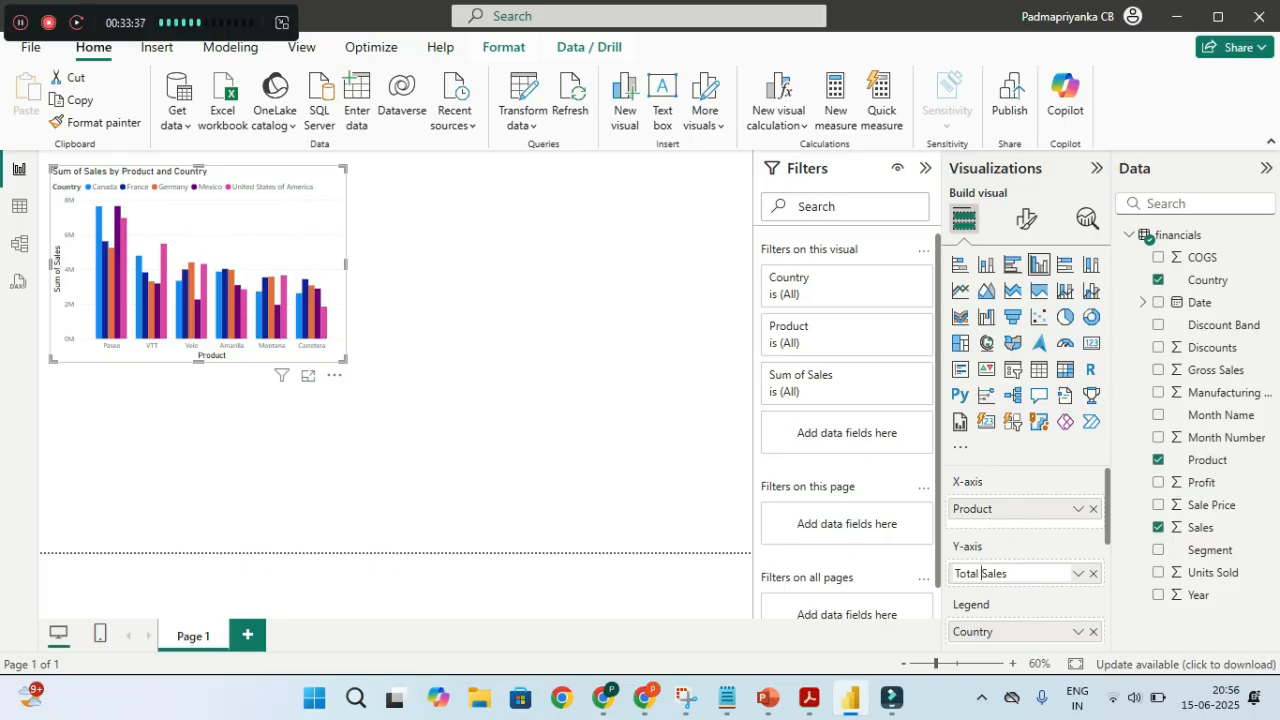
{"action": "key", "text": "Return"}
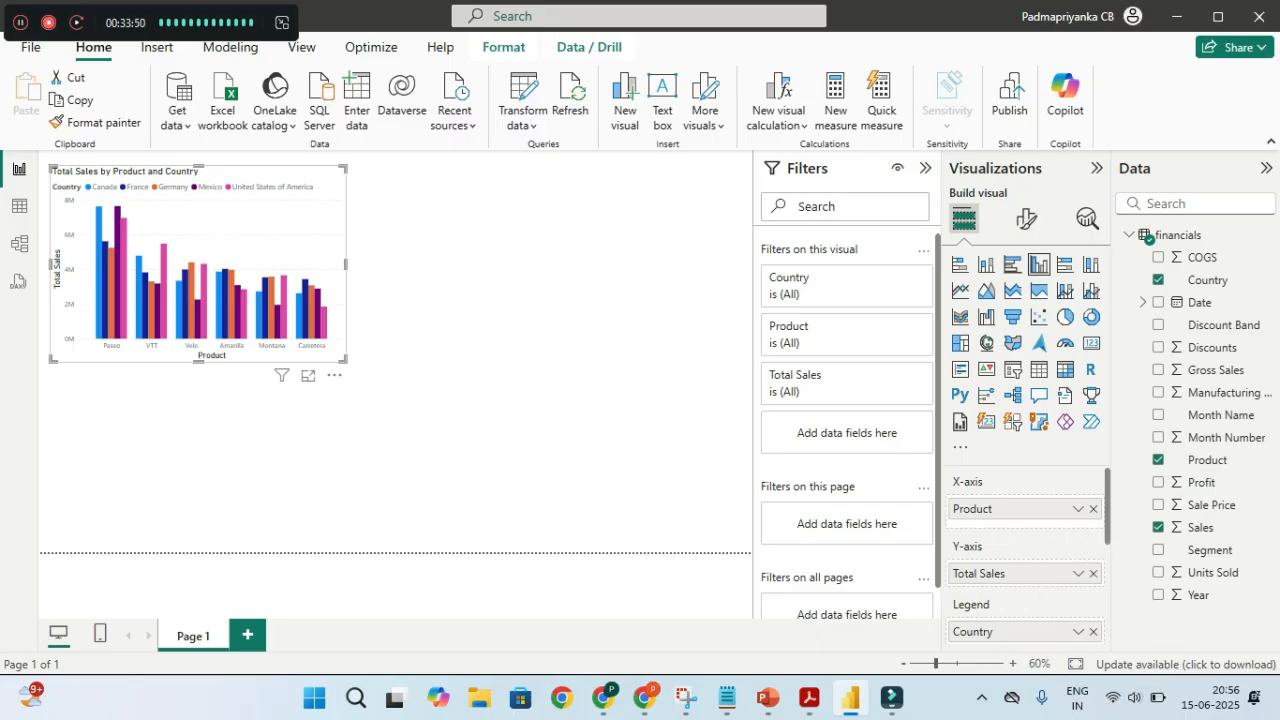
{"action": "left_click", "coordinate": [1093, 631]}
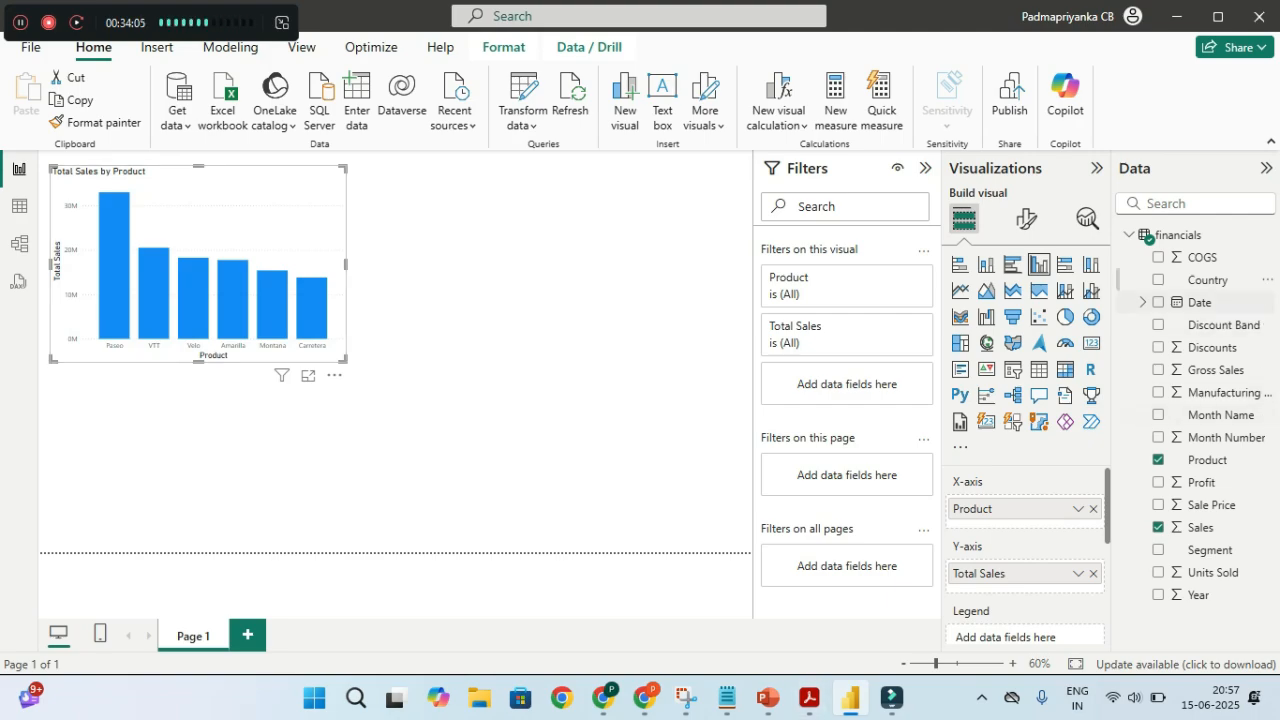
Rebuild the column chart with Country on the X-axis and Product as the legend
{"action": "left_click", "coordinate": [1160, 281]}
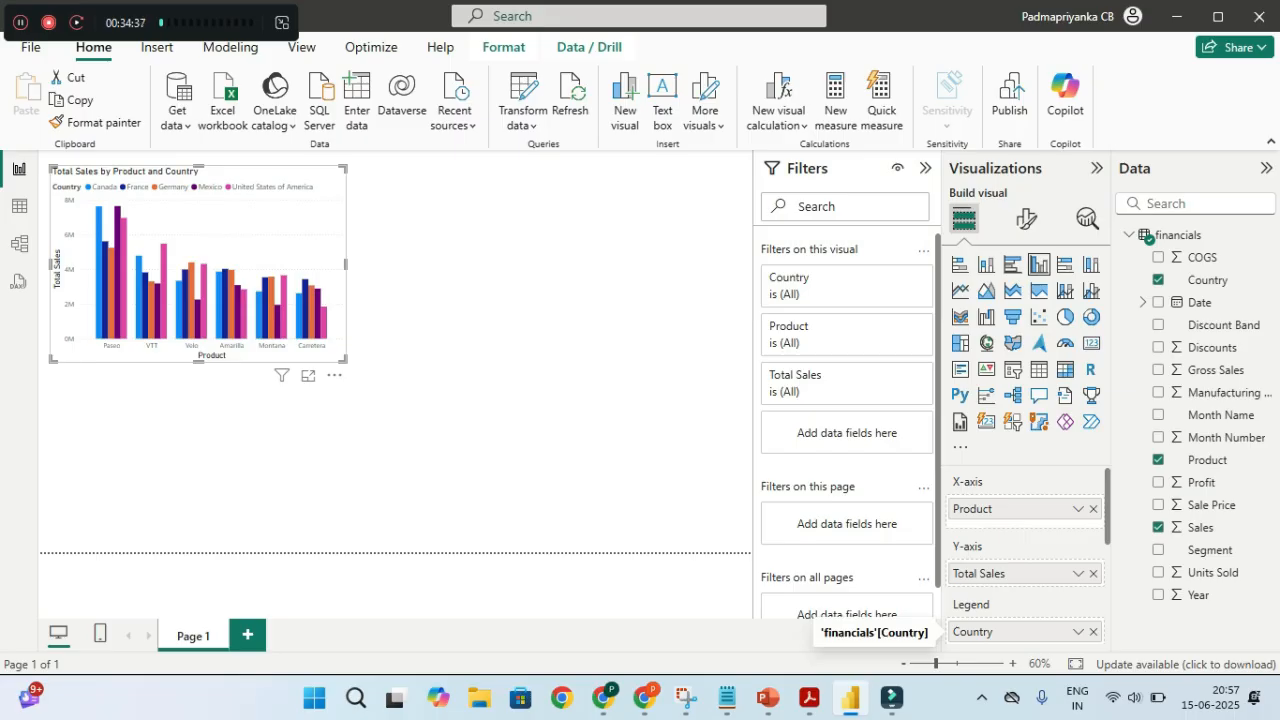
{"action": "left_click", "coordinate": [1078, 574]}
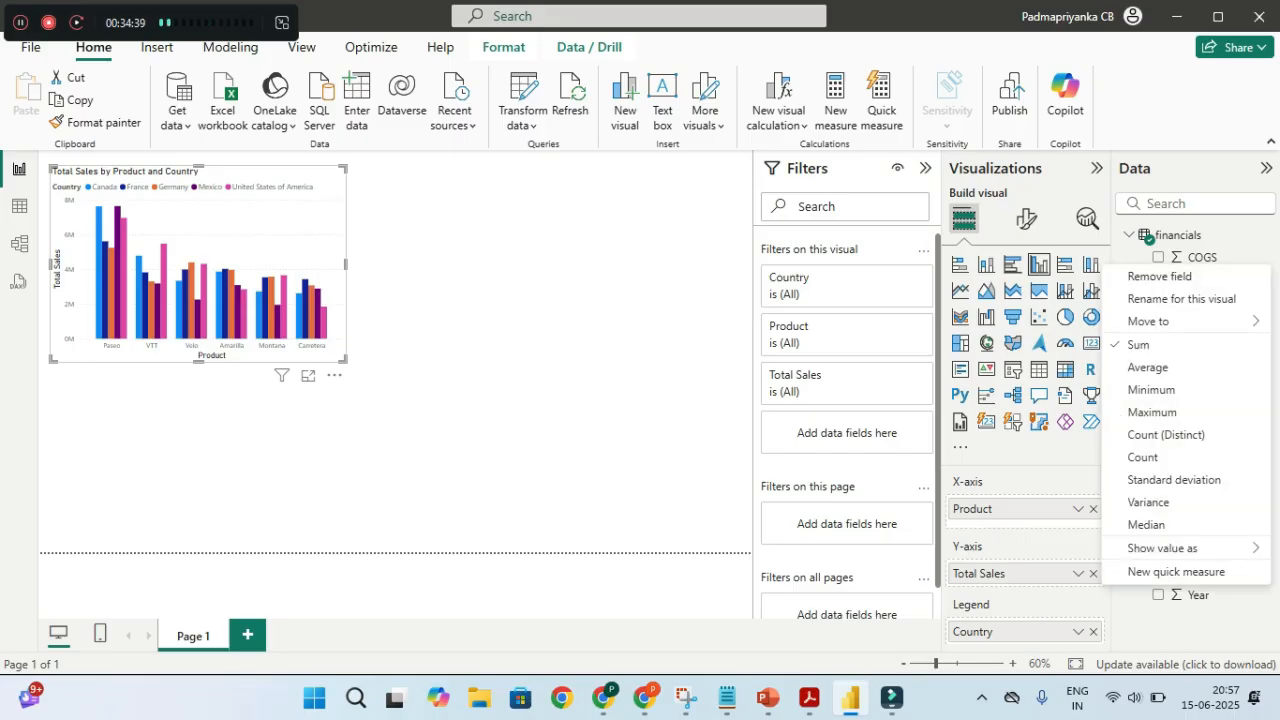
{"action": "key", "text": "Escape"}
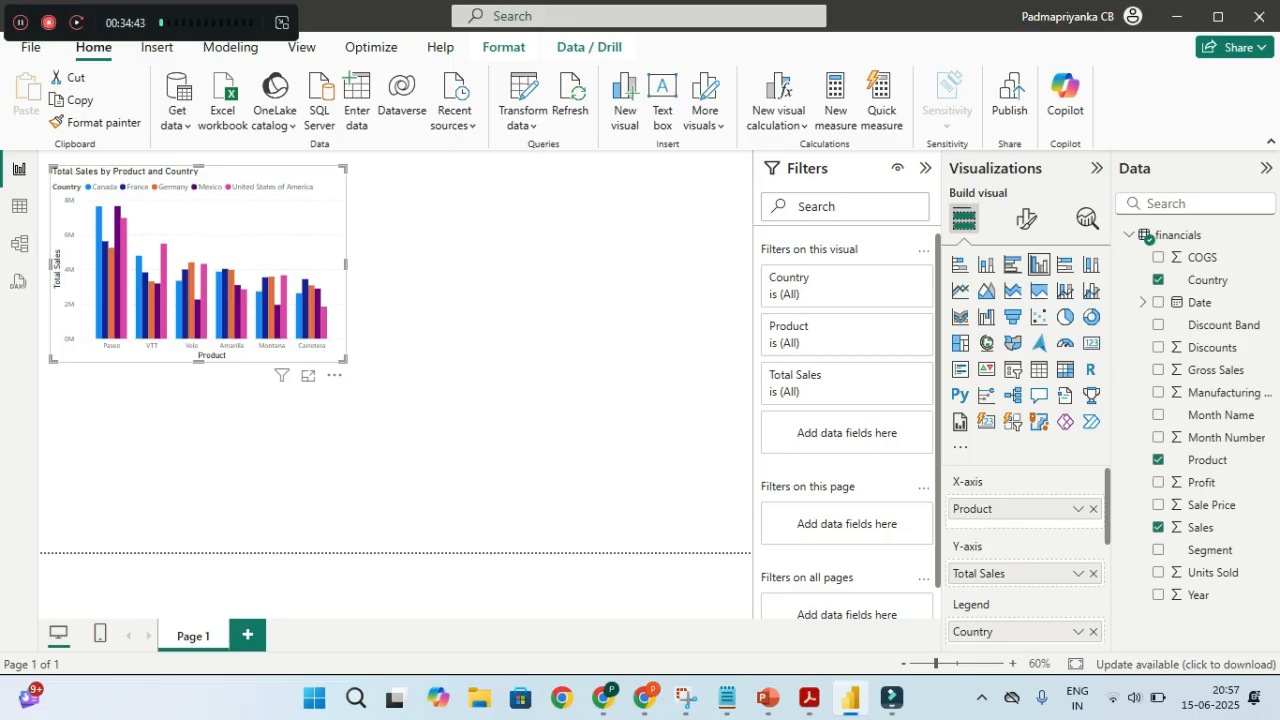
{"action": "key", "text": "ctrl"}
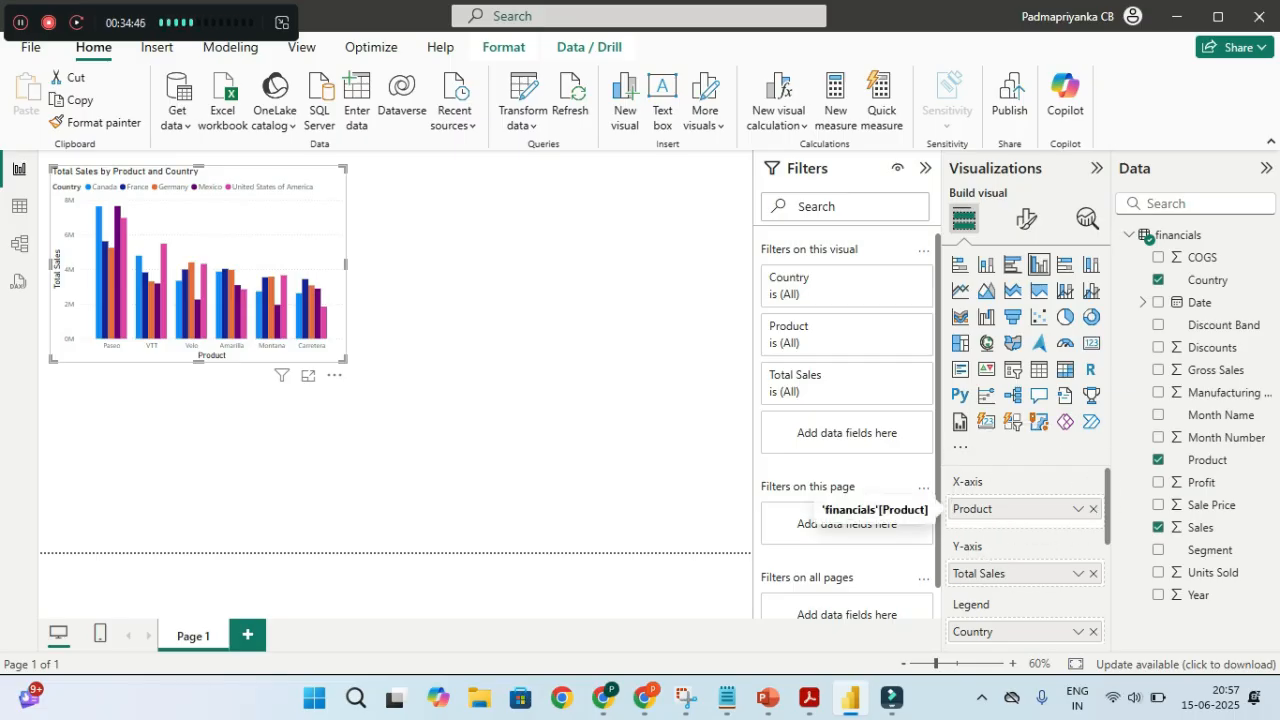
{"action": "left_click", "coordinate": [1093, 509]}
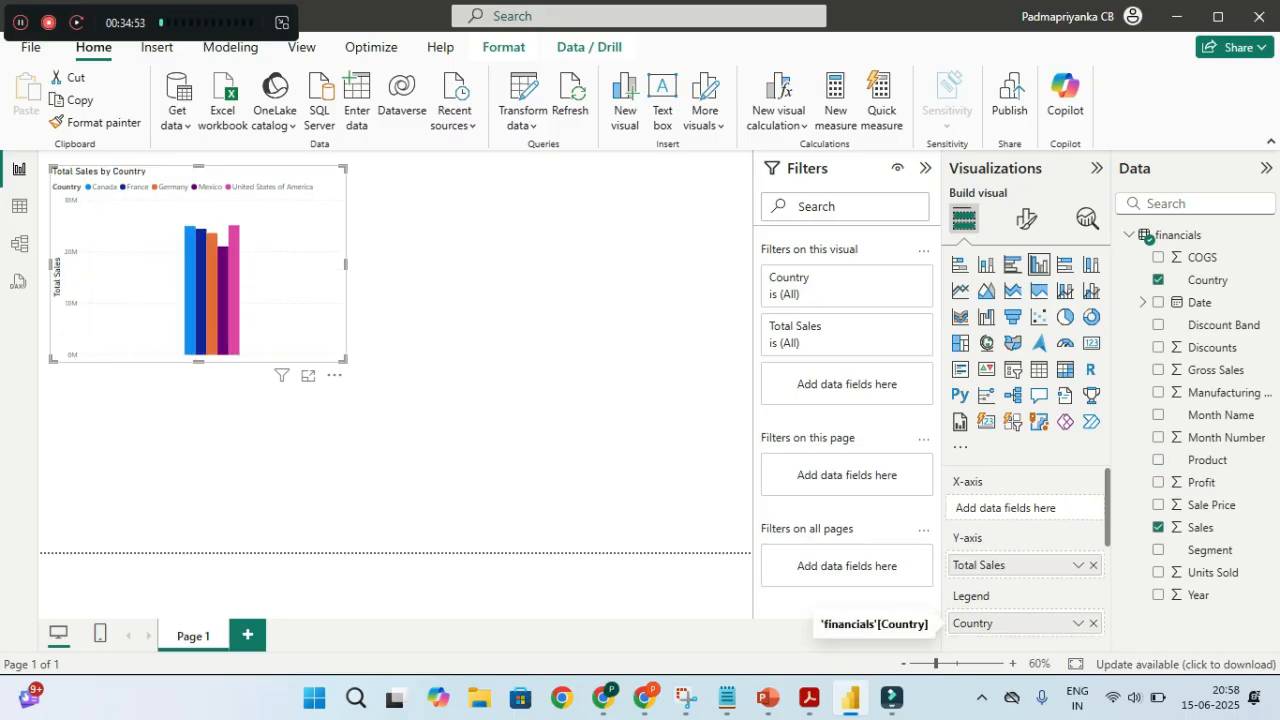
{"action": "left_click", "coordinate": [1093, 623]}
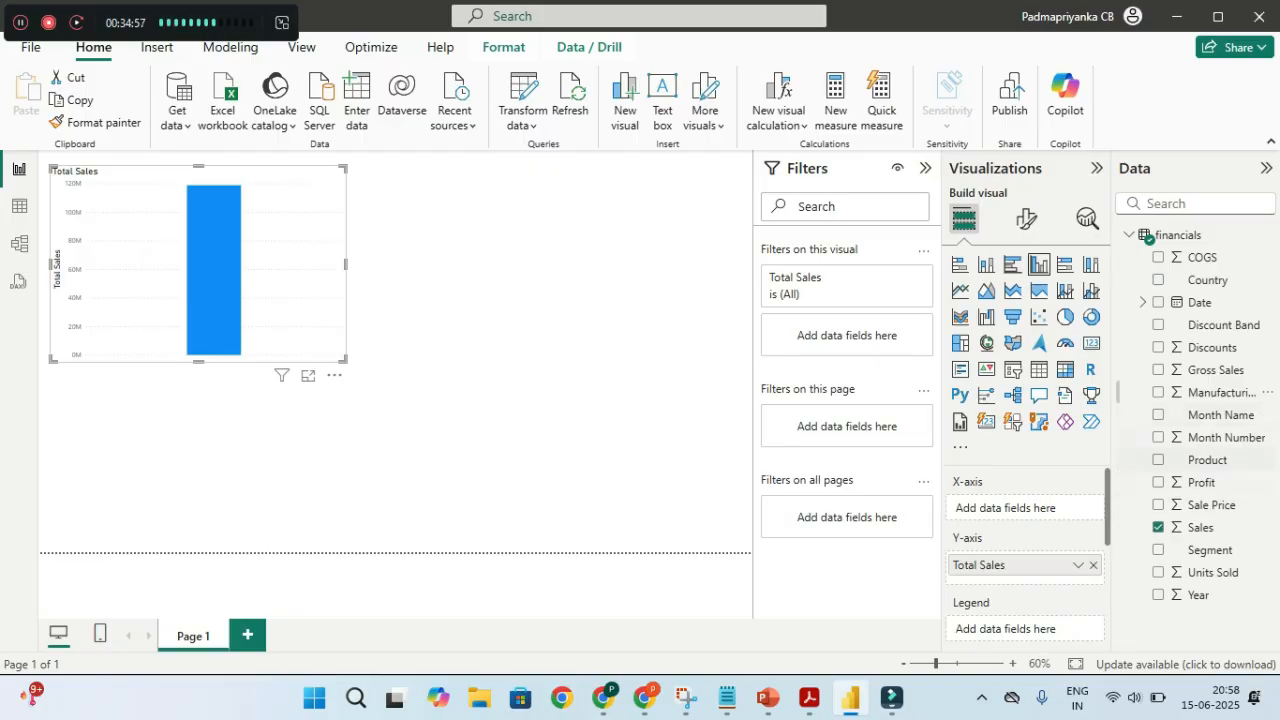
{"action": "left_click", "coordinate": [1158, 280]}
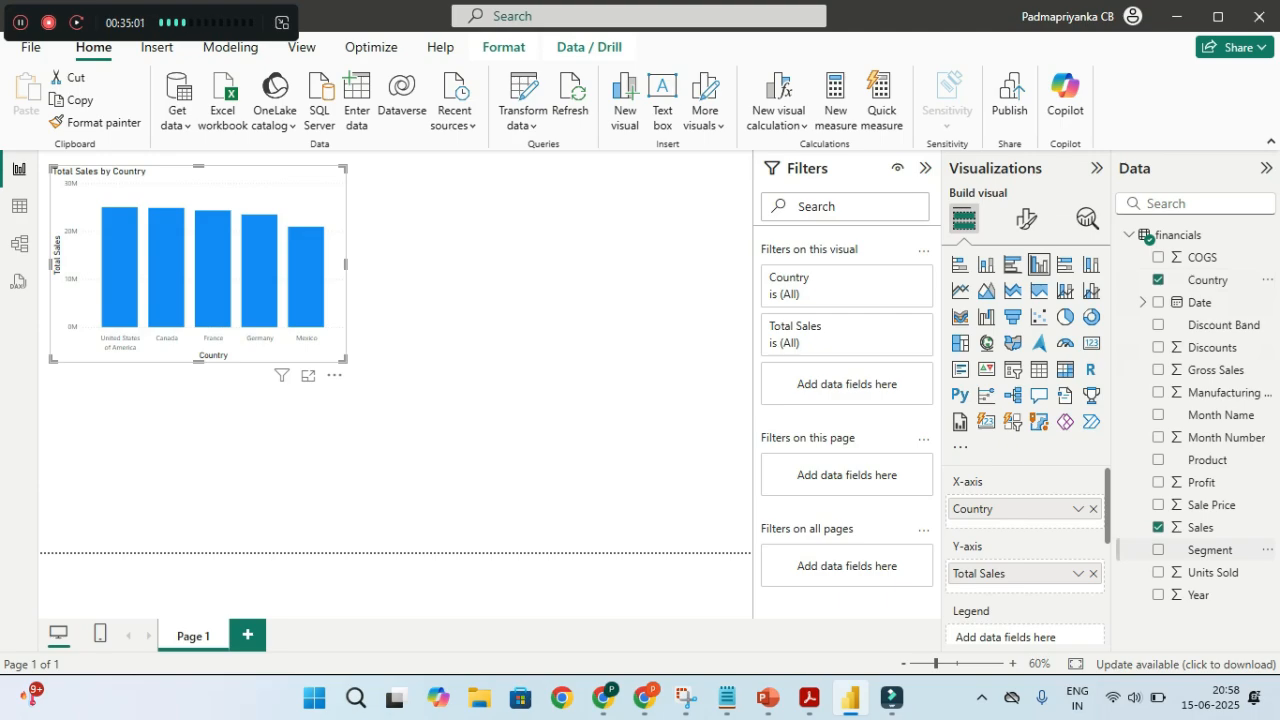
{"action": "left_click", "coordinate": [1158, 460]}
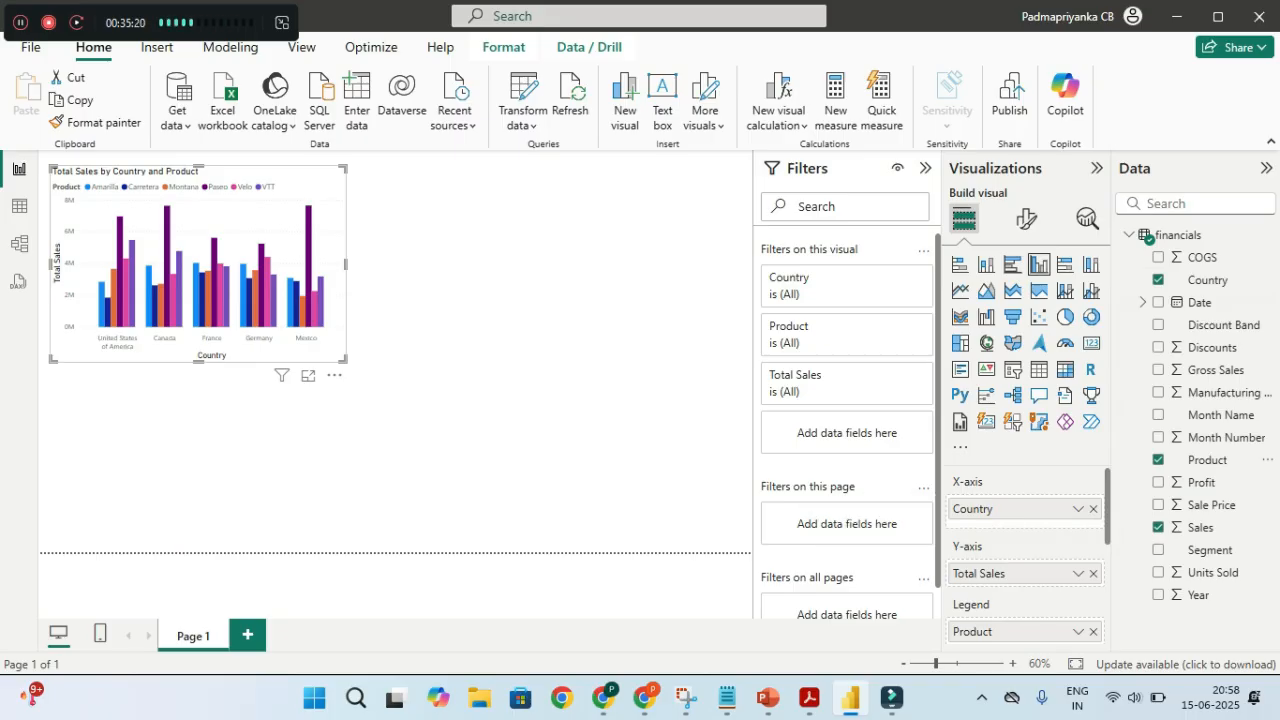
Highlight each product series (Paseo, Montana, Amarilla, Carretera, Velo, VTT), then remove Product from the legend
{"action": "key", "text": "ctrl"}
{"action": "key", "text": "ctrl"}
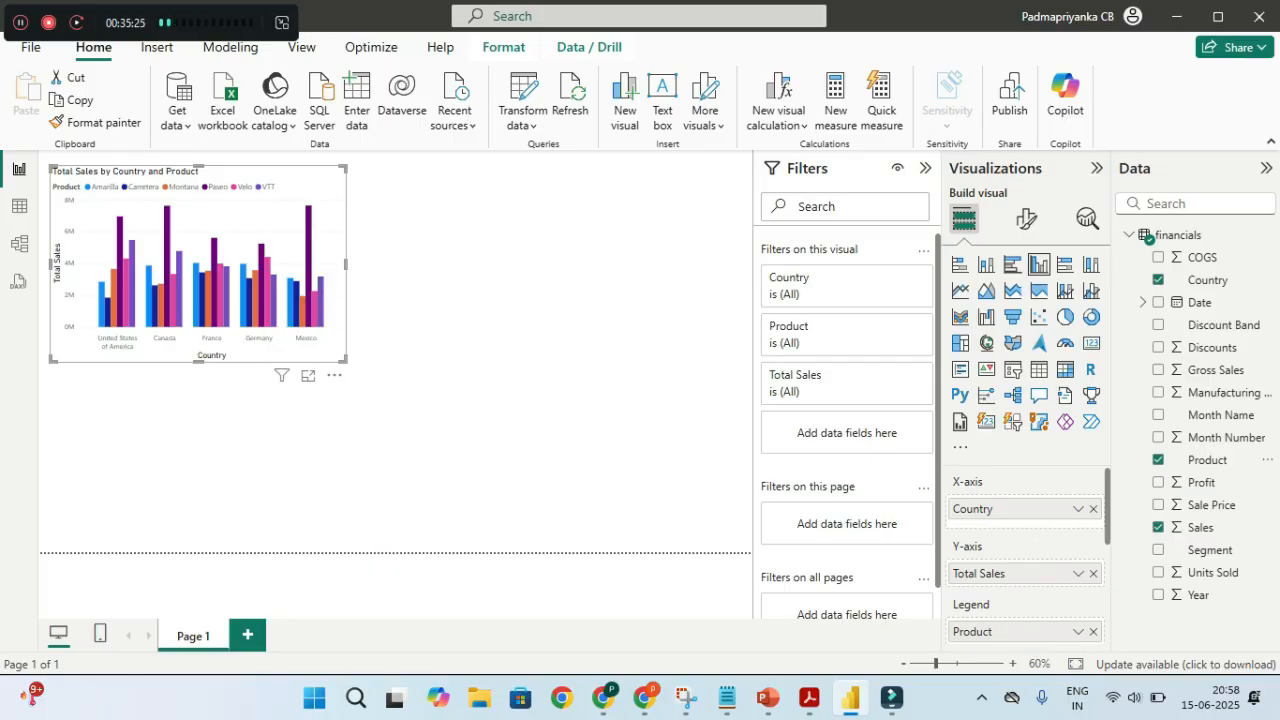
{"action": "left_click", "coordinate": [217, 187]}
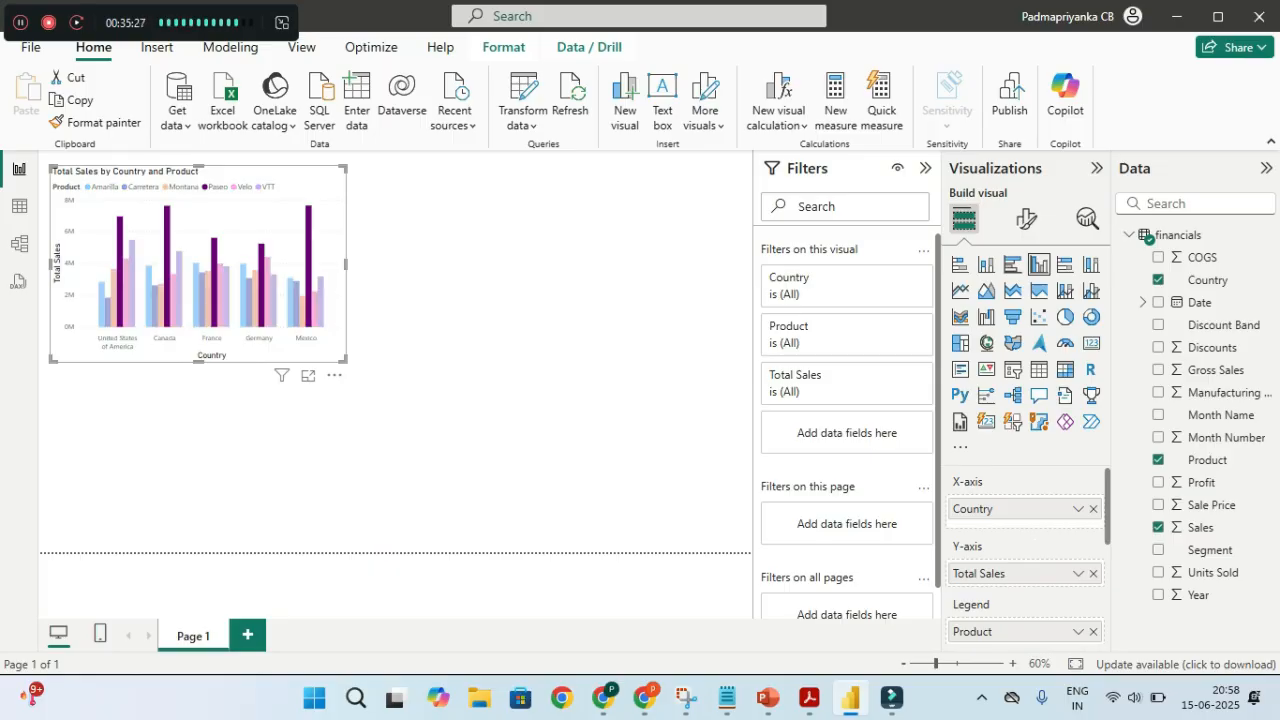
{"action": "left_click", "coordinate": [183, 187]}
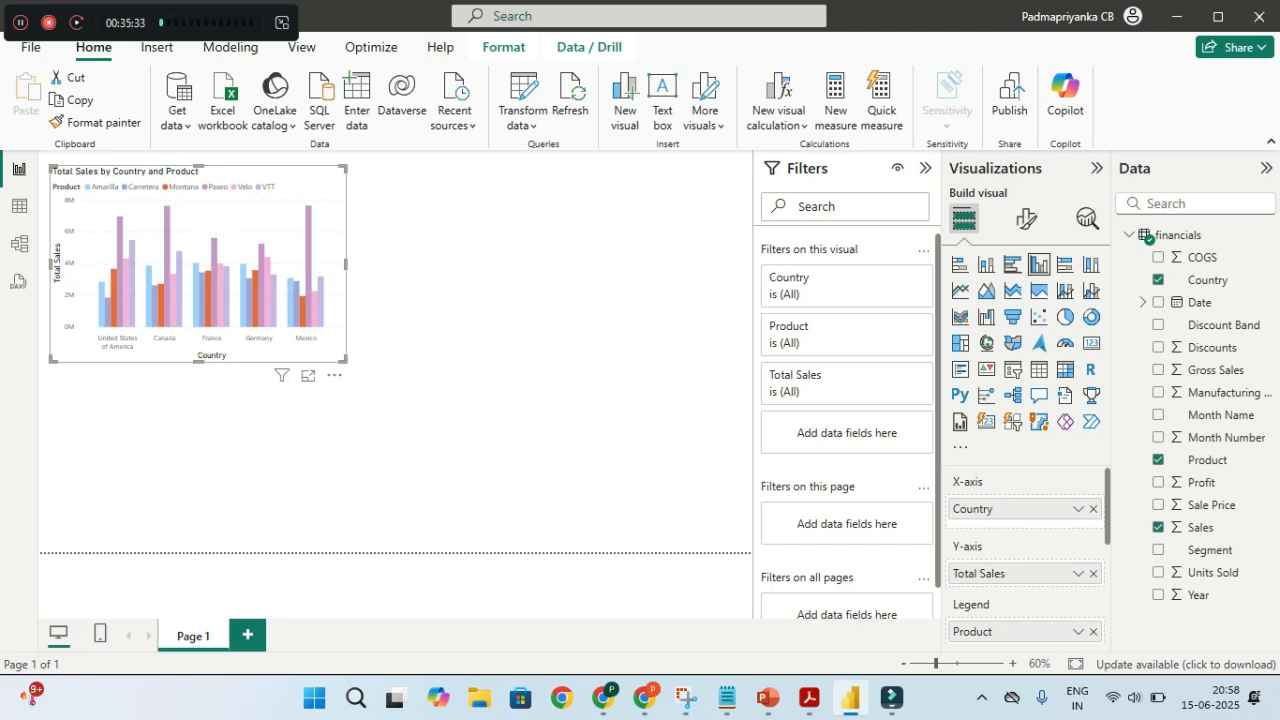
{"action": "left_click", "coordinate": [104, 187]}
{"action": "left_click", "coordinate": [143, 187]}
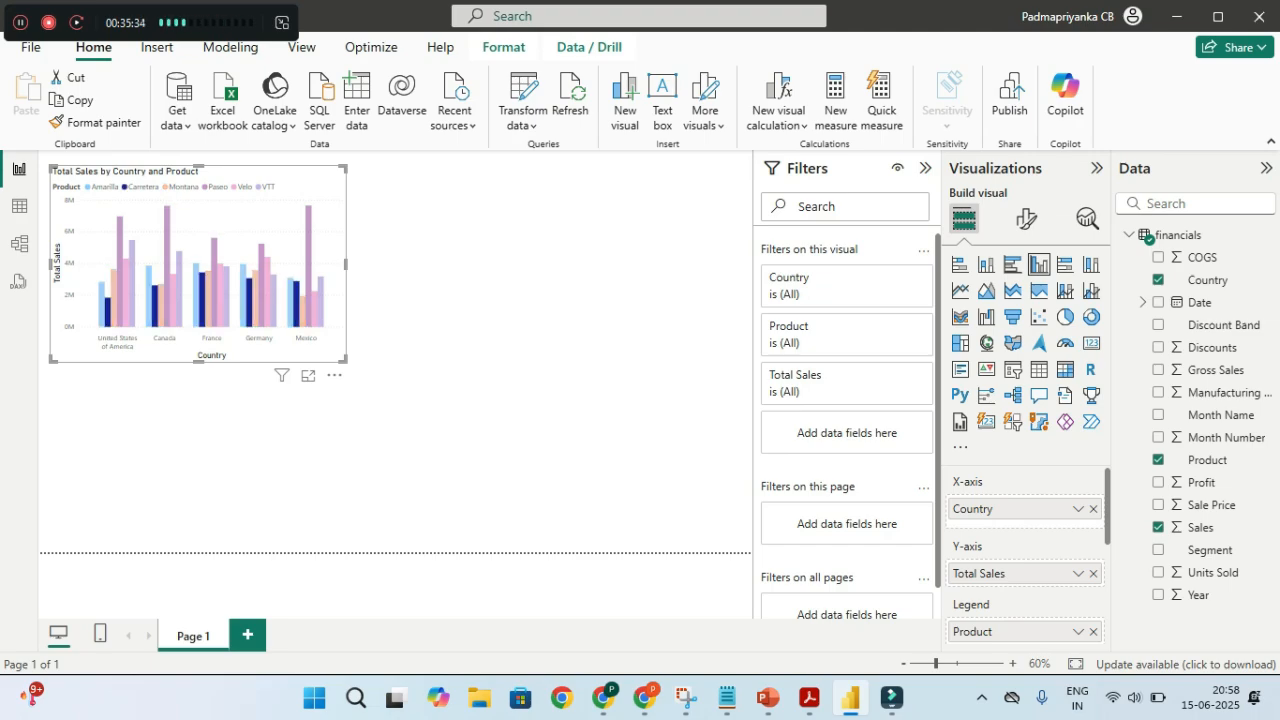
{"action": "left_click", "coordinate": [183, 187]}
{"action": "left_click", "coordinate": [216, 187]}
{"action": "left_click", "coordinate": [244, 187]}
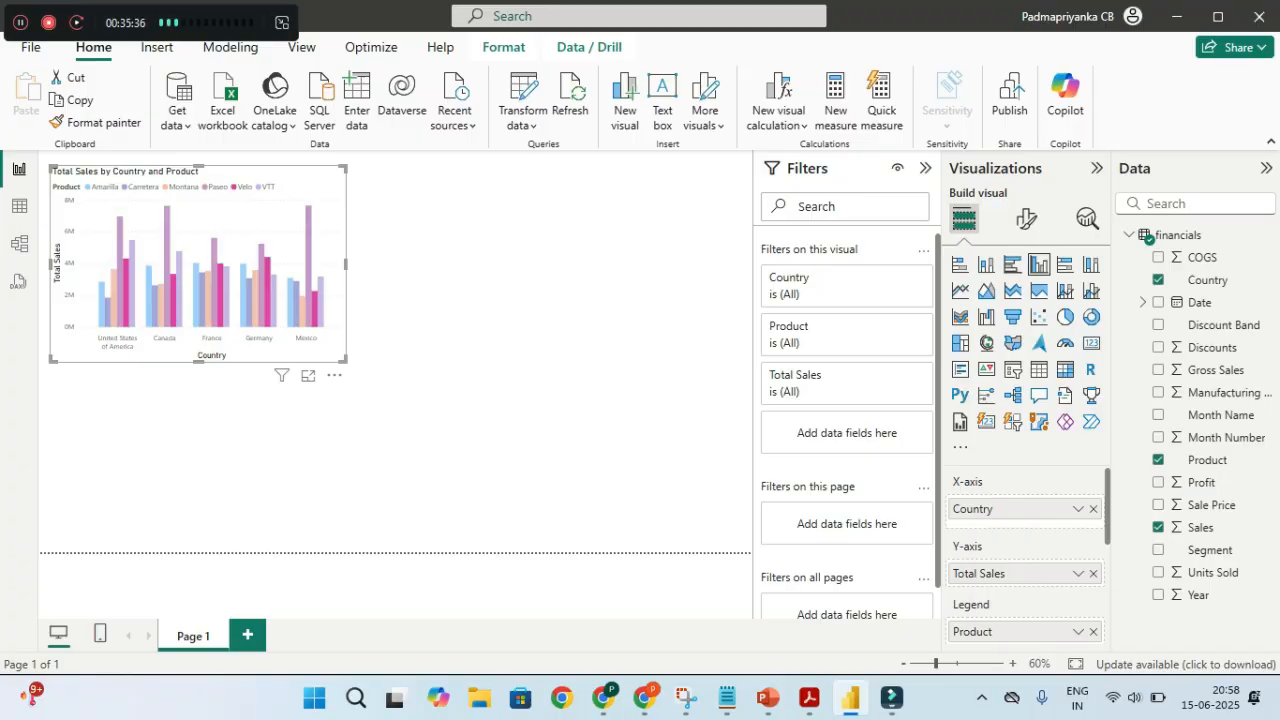
{"action": "left_click", "coordinate": [266, 187]}
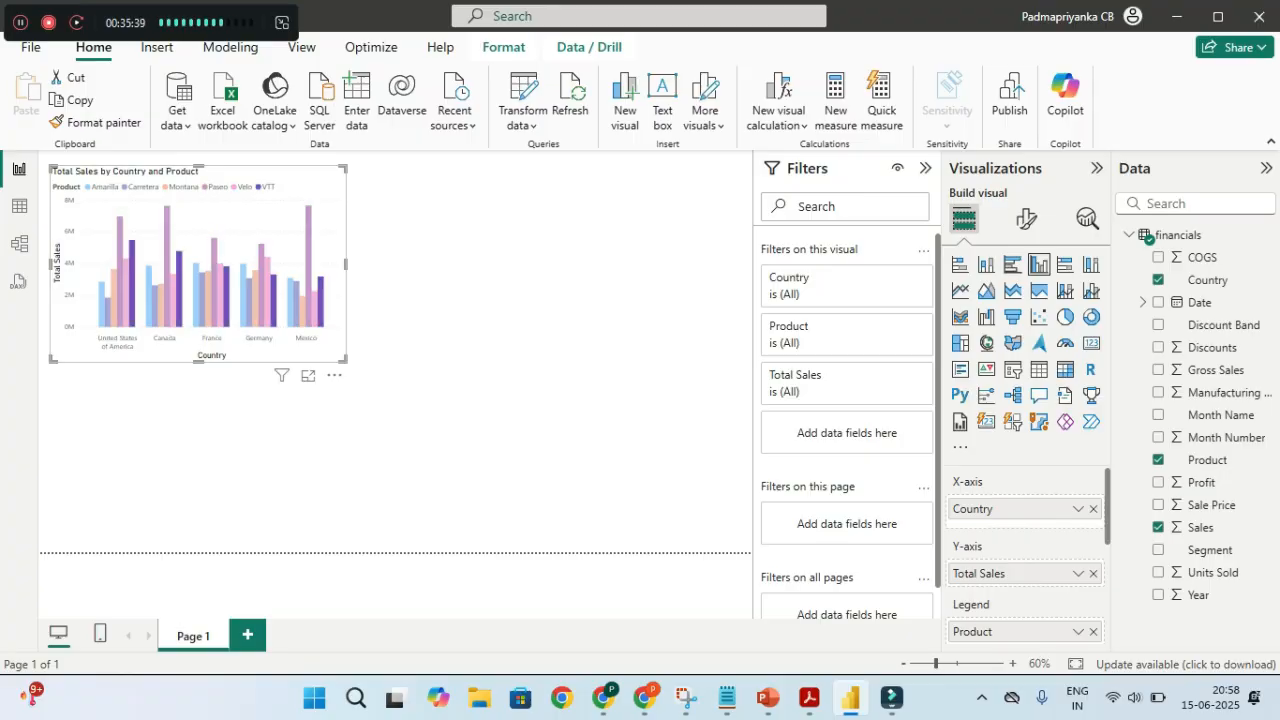
{"action": "key", "text": "ctrl"}
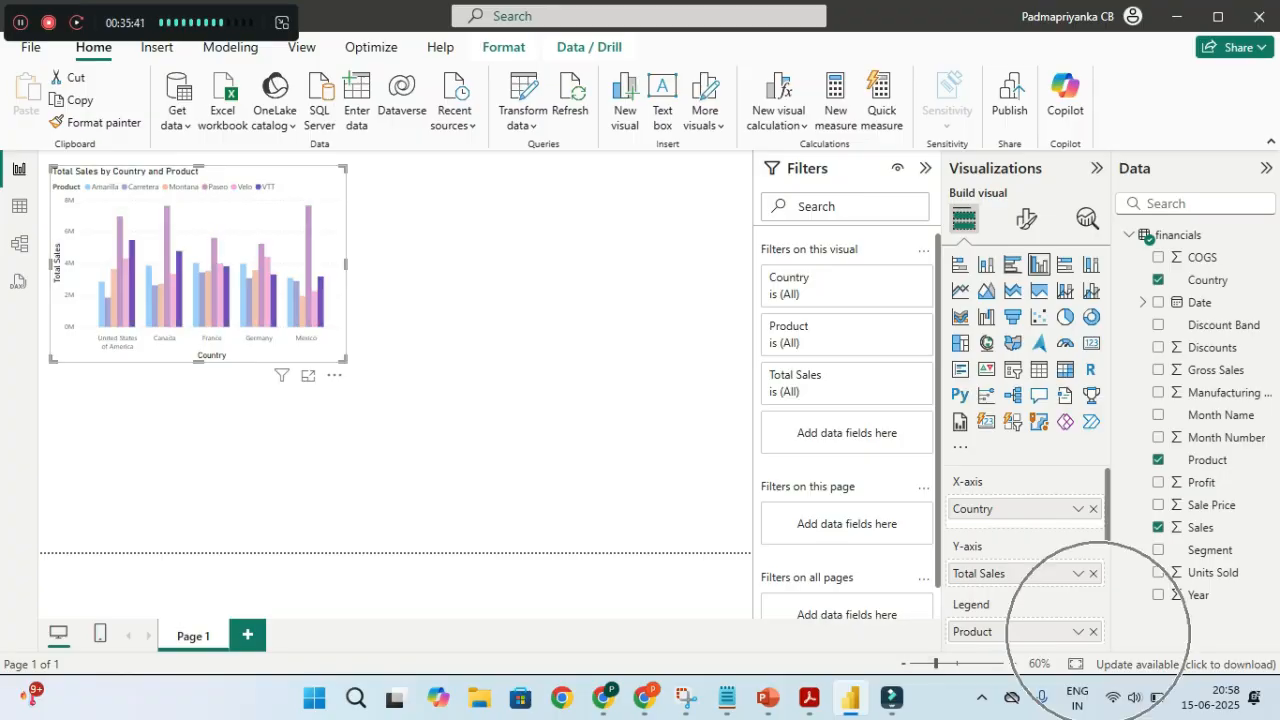
{"action": "left_click", "coordinate": [1093, 631]}
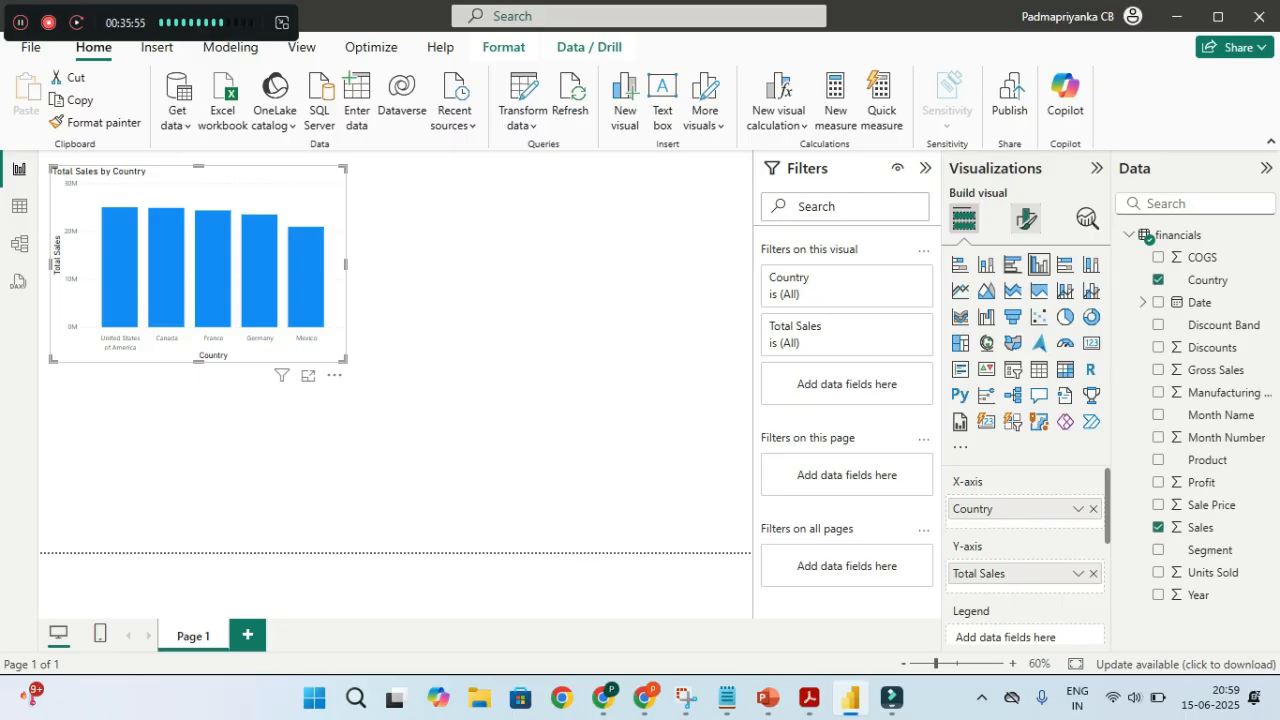
Turn on the visual border in the chart's General effects formatting
{"action": "left_click", "coordinate": [1026, 218]}
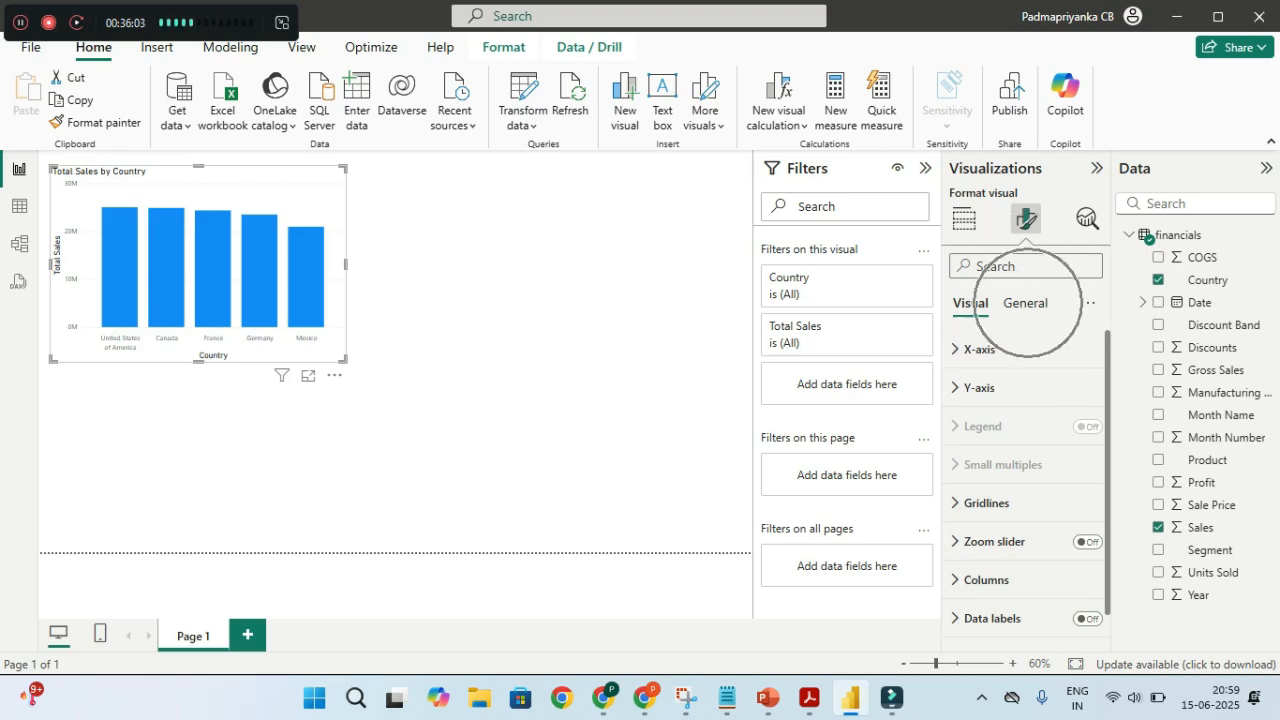
{"action": "left_click", "coordinate": [1025, 303]}
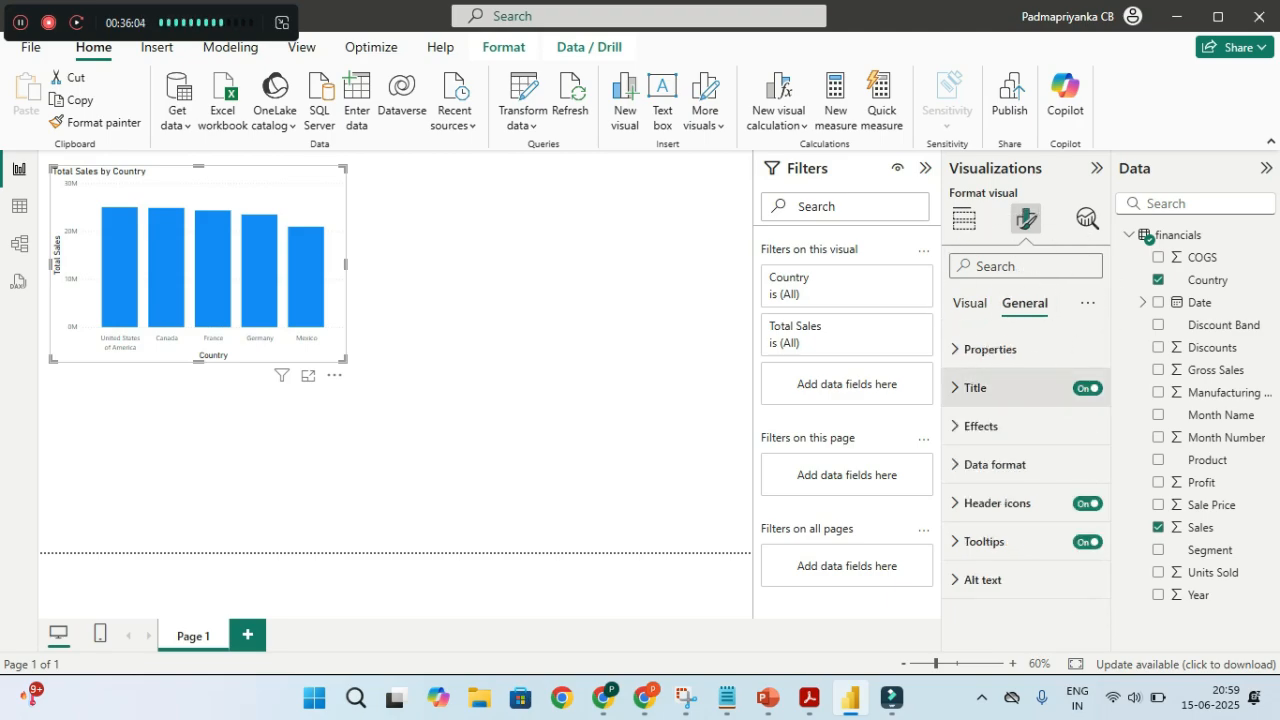
{"action": "left_click", "coordinate": [1000, 421]}
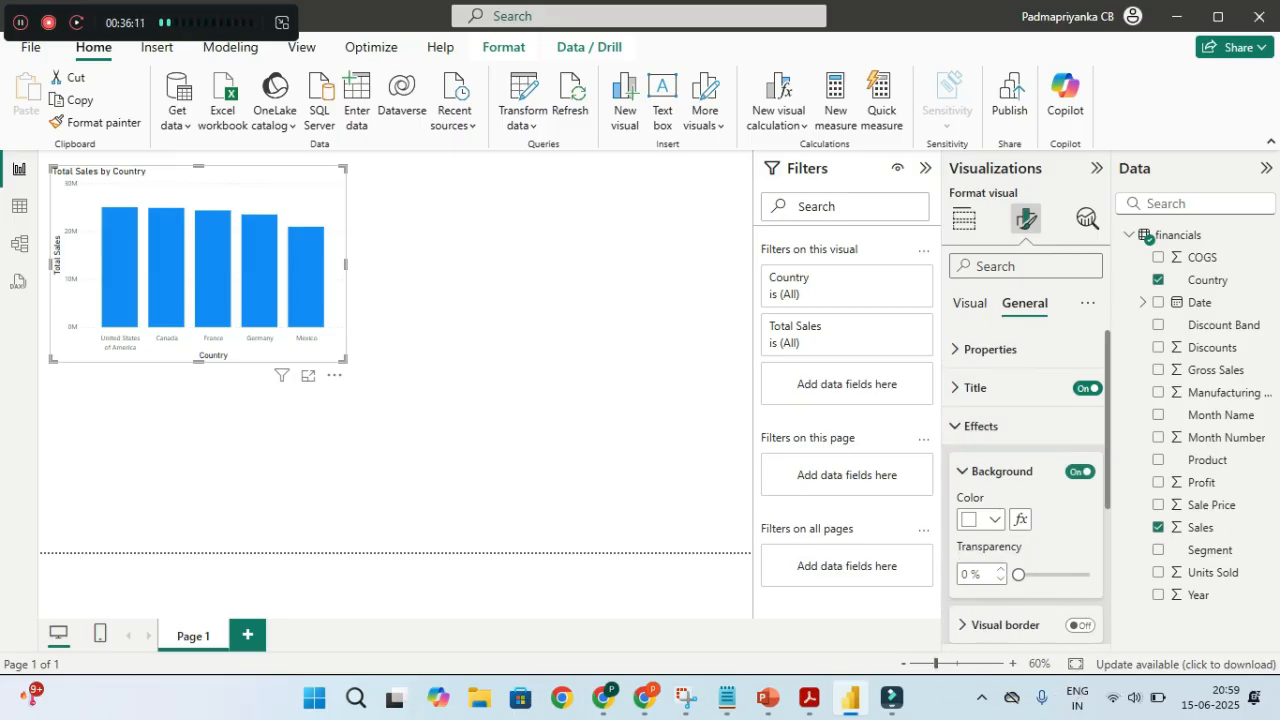
{"action": "left_click", "coordinate": [1080, 625]}
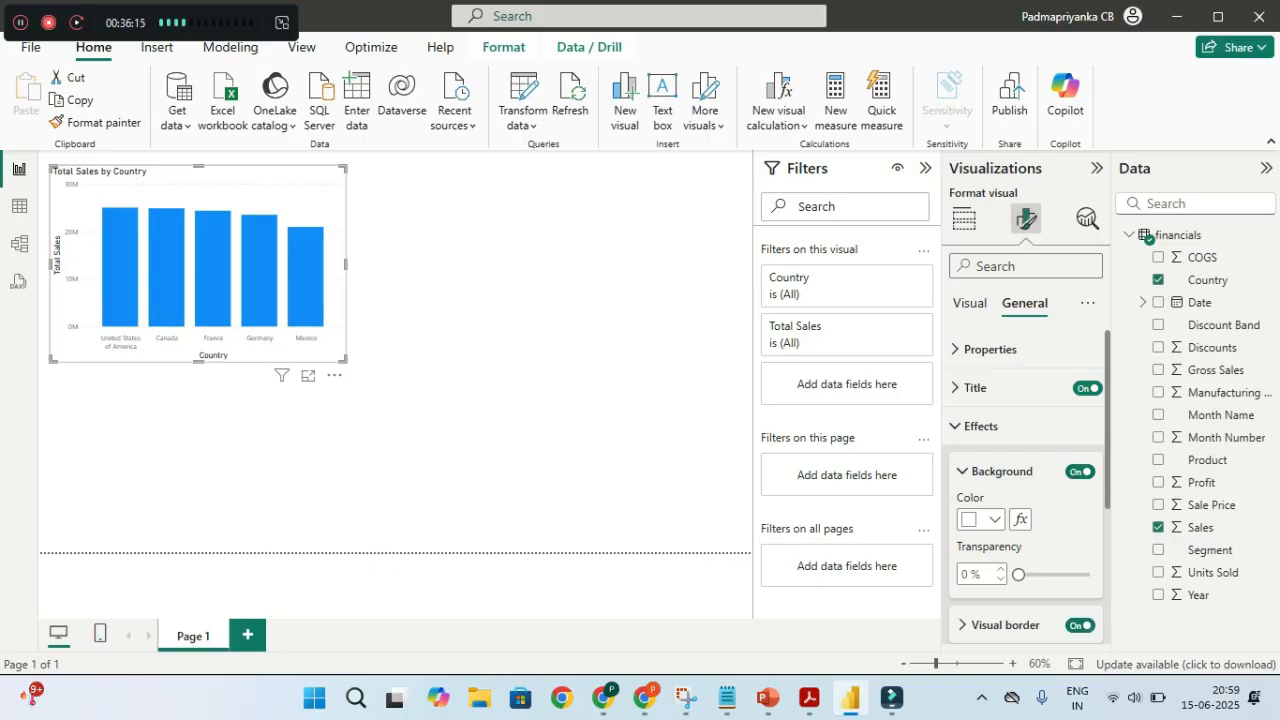
{"action": "scroll", "coordinate": [1025, 490], "scroll_direction": "down", "scroll_amount": 2}
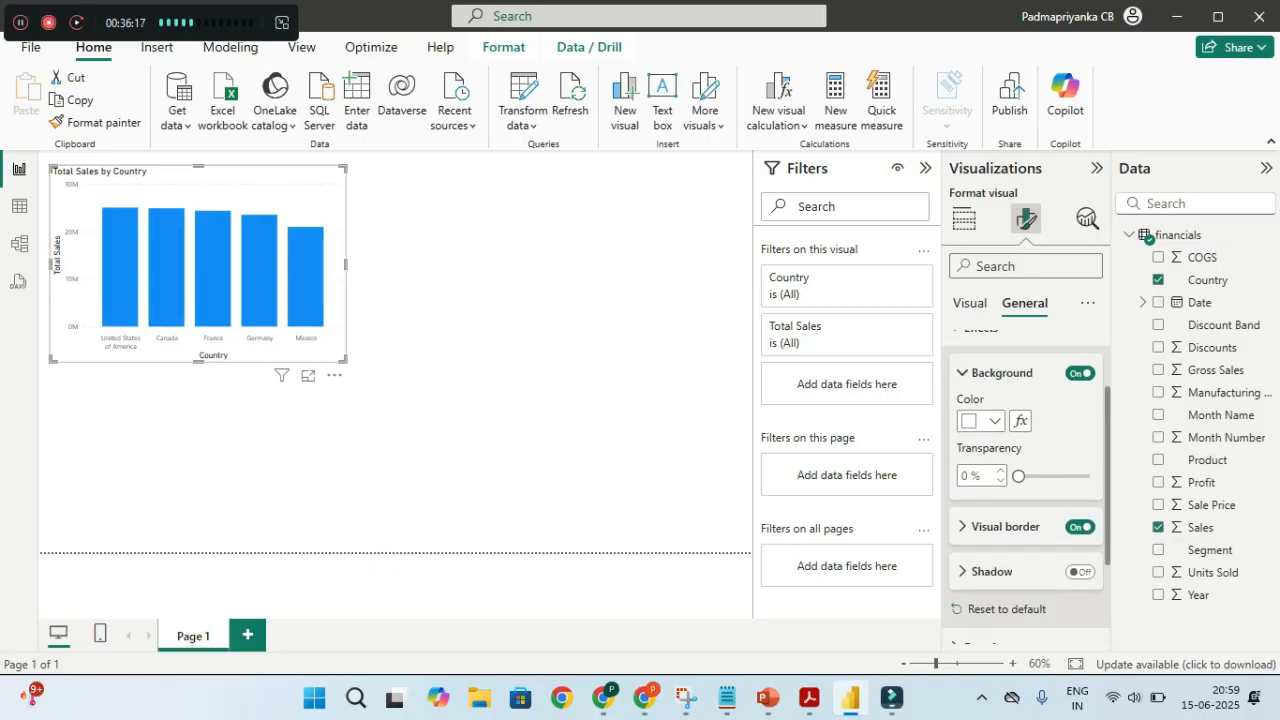
{"action": "left_click", "coordinate": [1000, 526]}
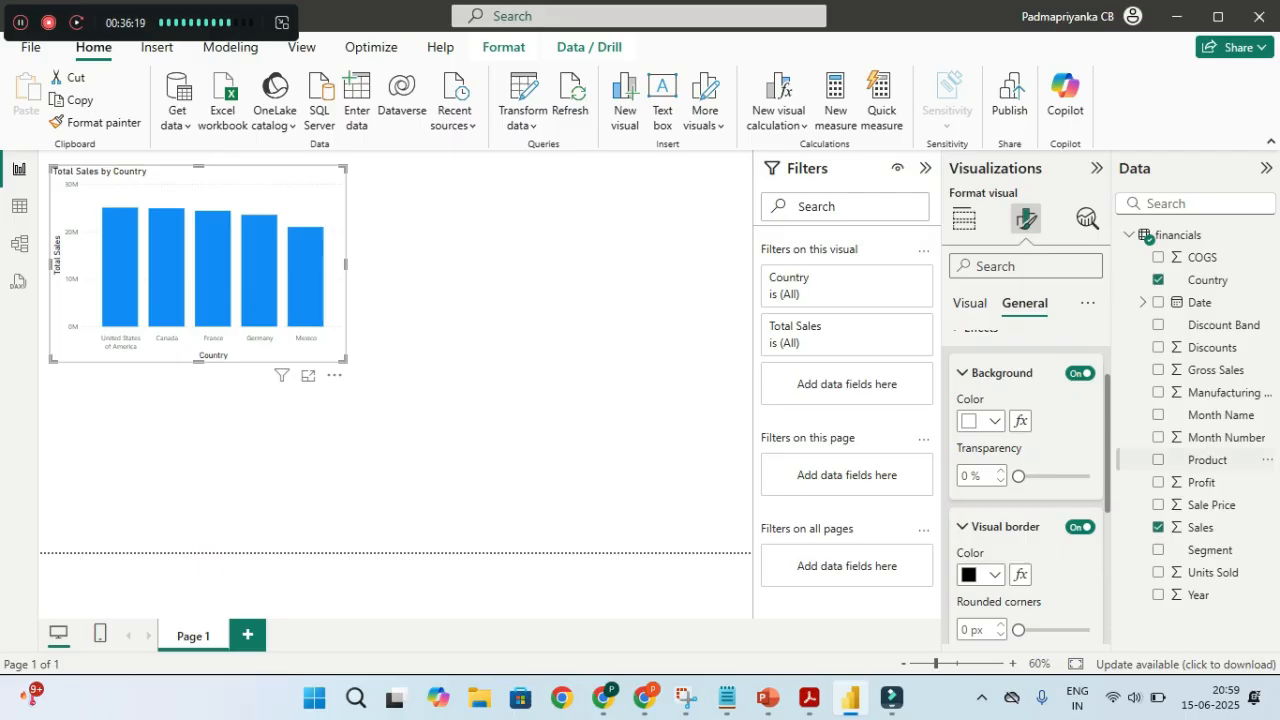
{"action": "scroll", "coordinate": [1027, 490], "scroll_direction": "down", "scroll_amount": 2}
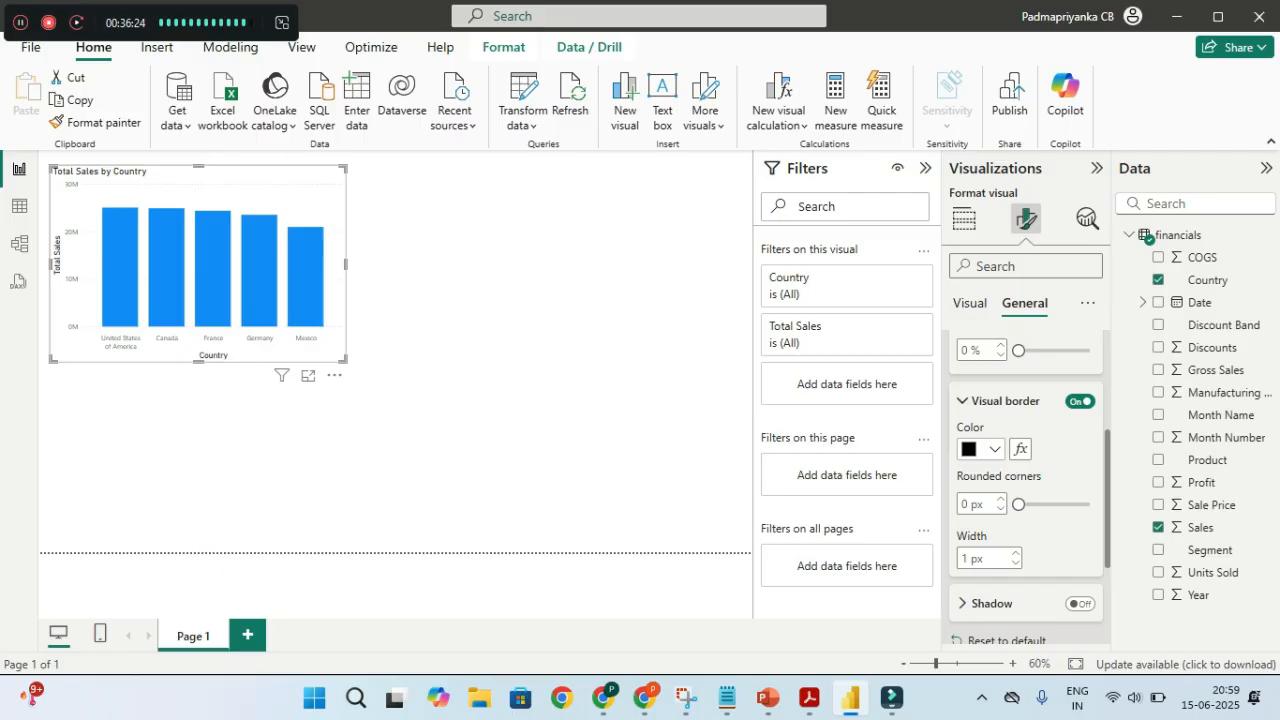
Make the chart border dark purple with 3 px rounded corners and 3 px width
{"action": "left_click", "coordinate": [990, 449]}
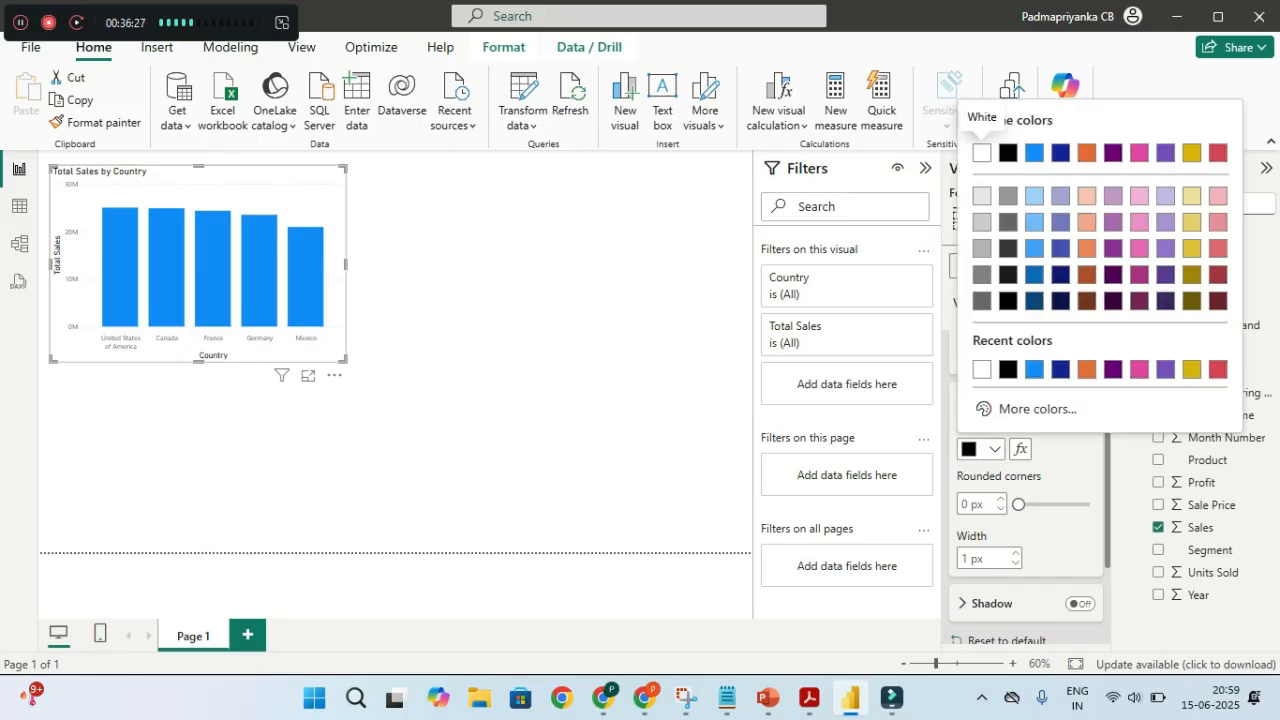
{"action": "left_click", "coordinate": [1139, 300]}
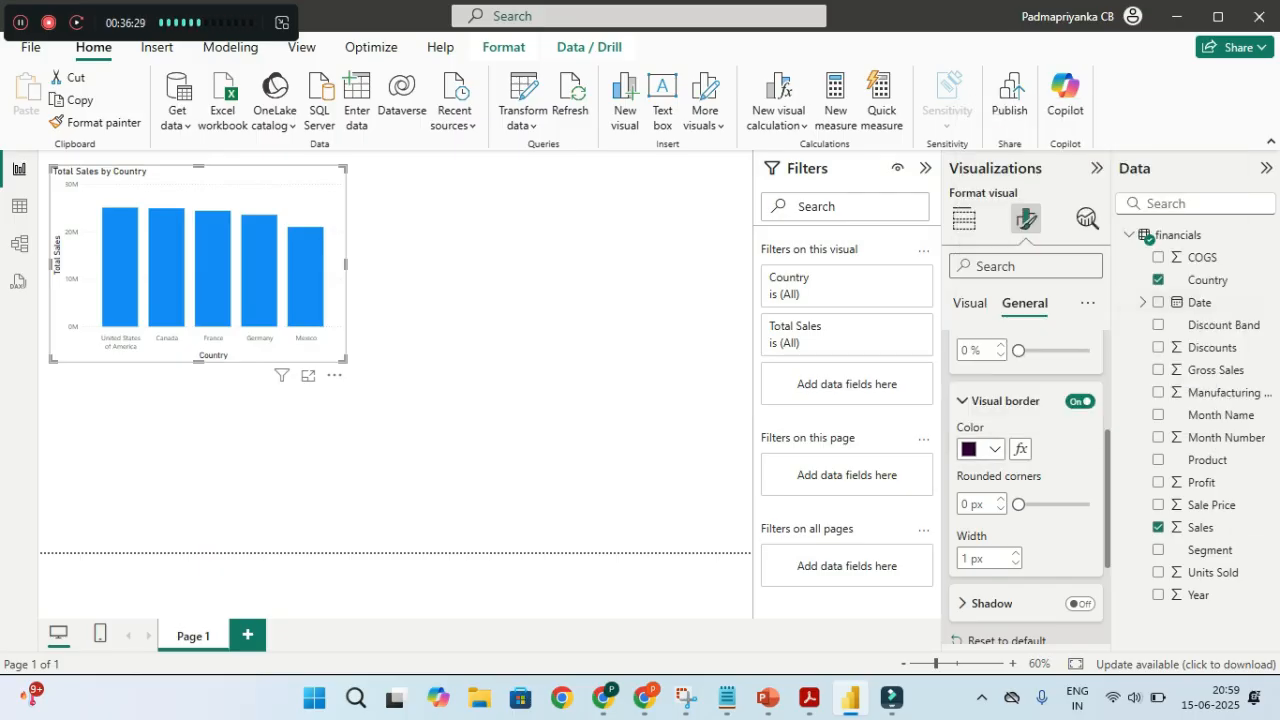
{"action": "left_click", "coordinate": [1001, 499]}
{"action": "left_click", "coordinate": [1001, 499]}
{"action": "left_click", "coordinate": [1001, 499]}
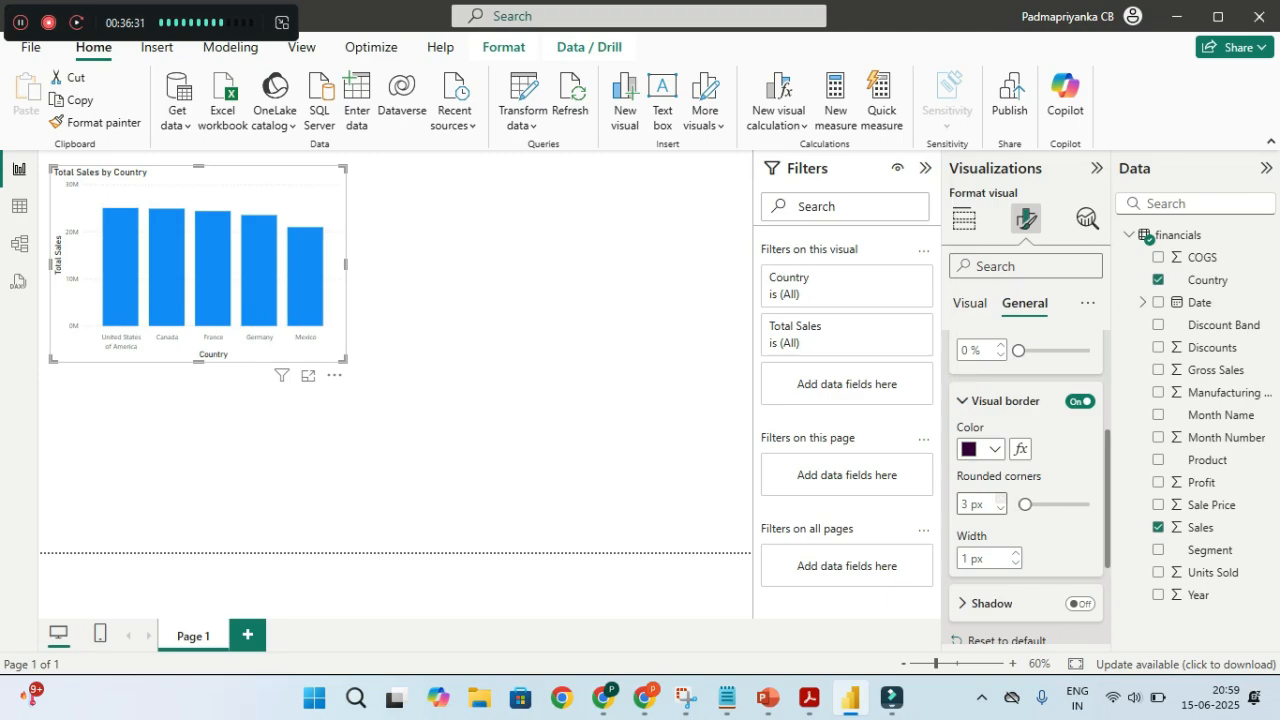
{"action": "left_click", "coordinate": [1016, 553]}
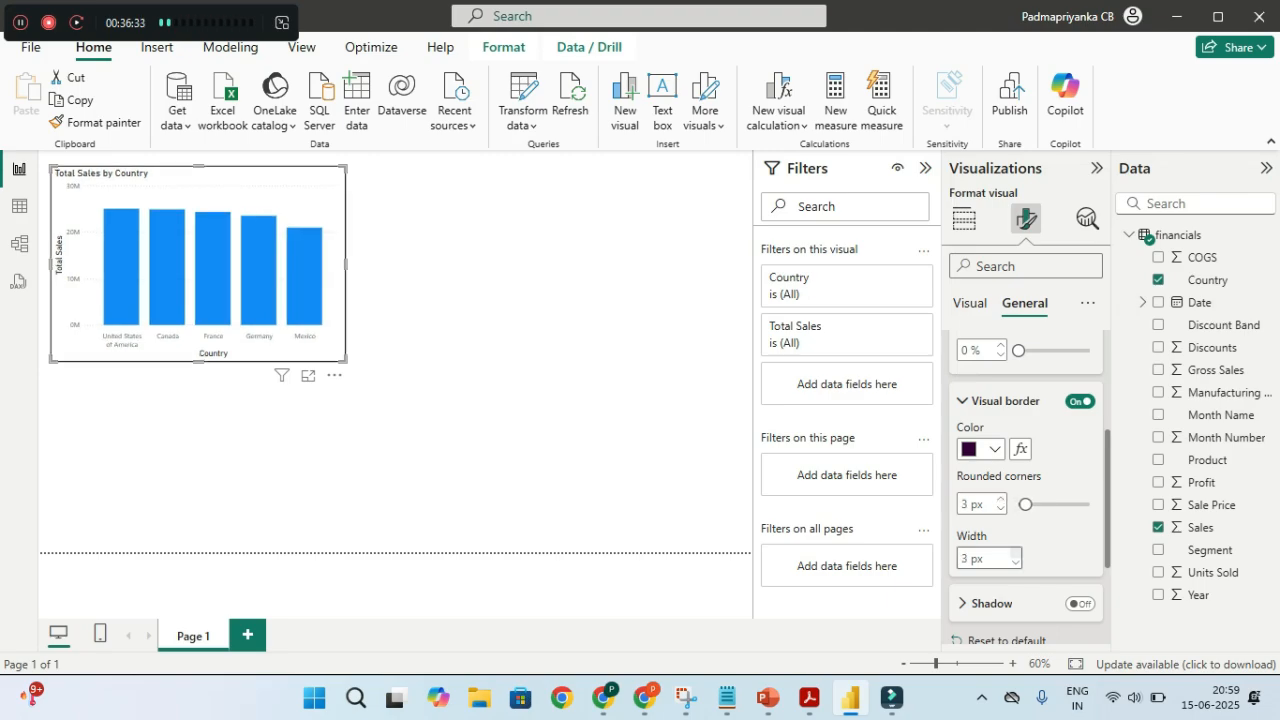
{"action": "left_click", "coordinate": [500, 400]}
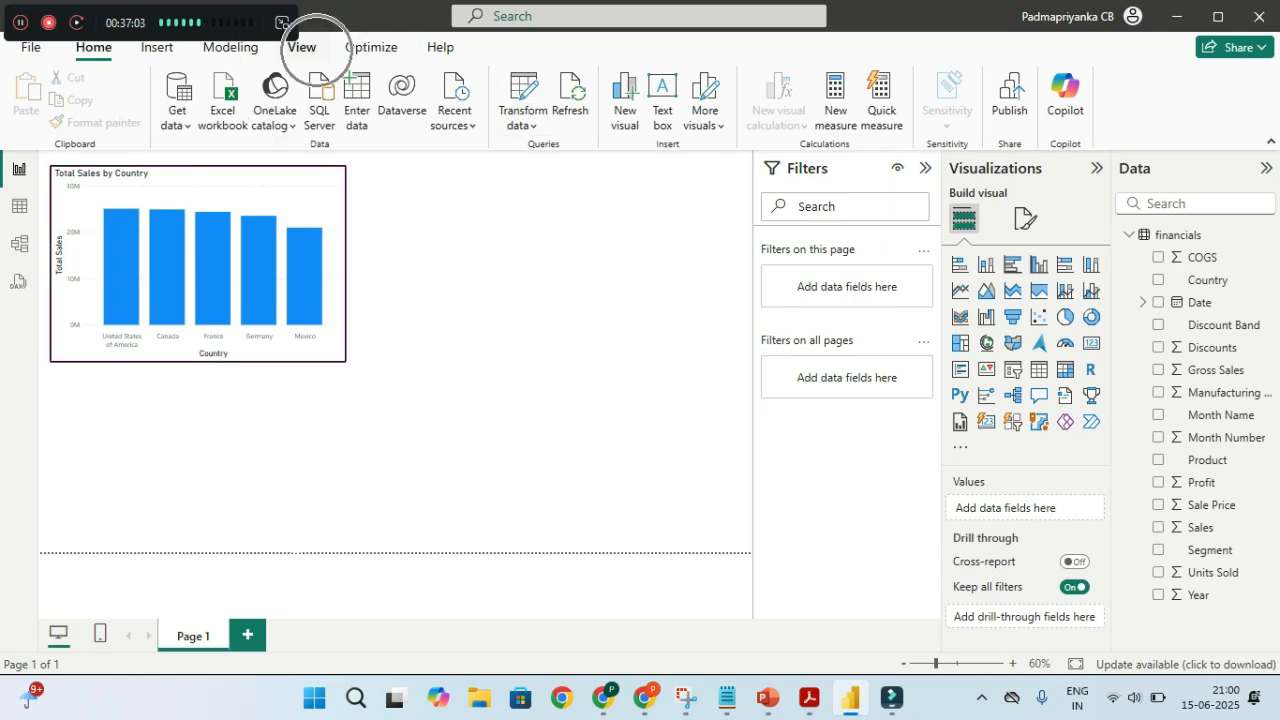
Apply the City park report theme from the View tab's Themes gallery
{"action": "left_click", "coordinate": [315, 49]}
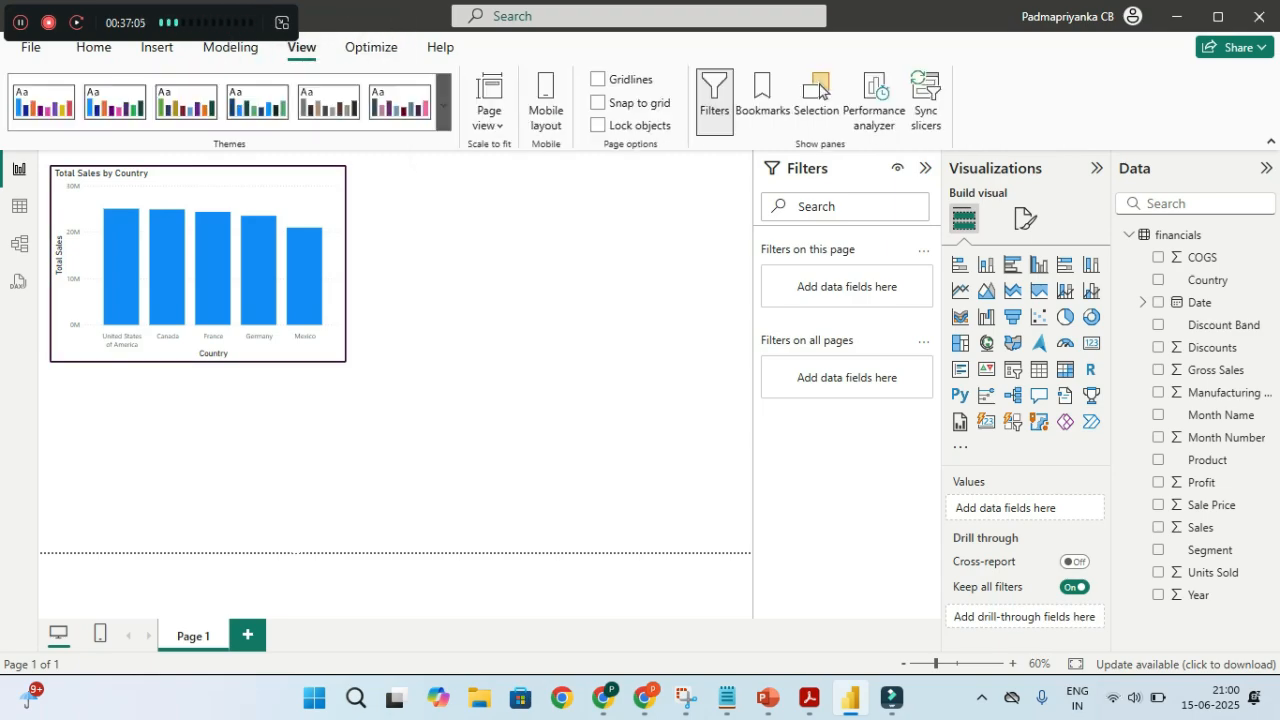
{"action": "left_click", "coordinate": [443, 118]}
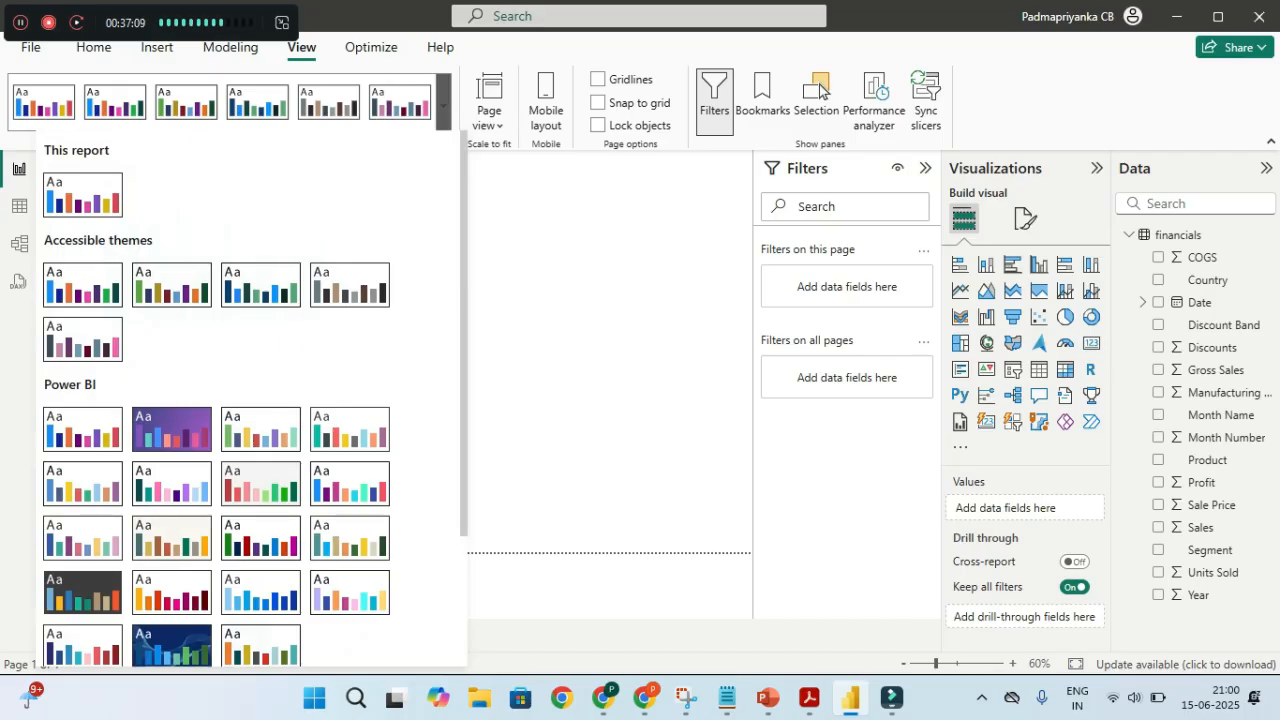
{"action": "scroll", "coordinate": [215, 400], "scroll_direction": "down", "scroll_amount": 3}
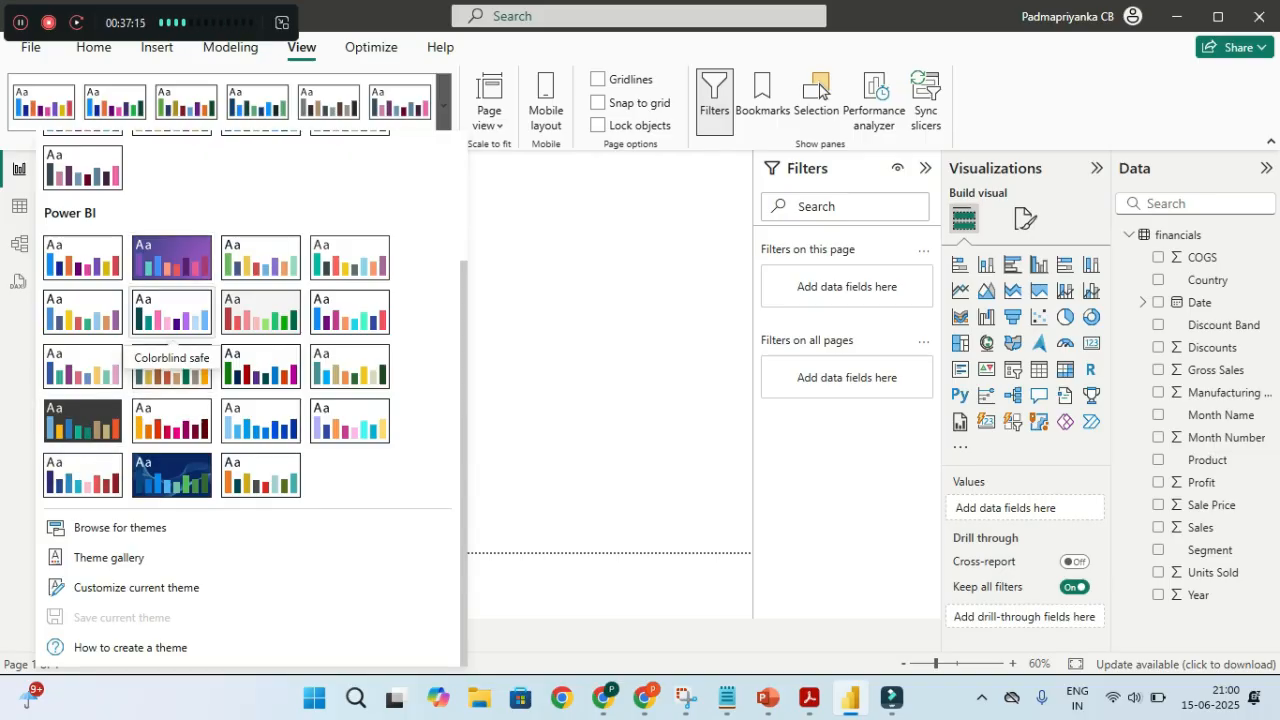
{"action": "left_click", "coordinate": [260, 262]}
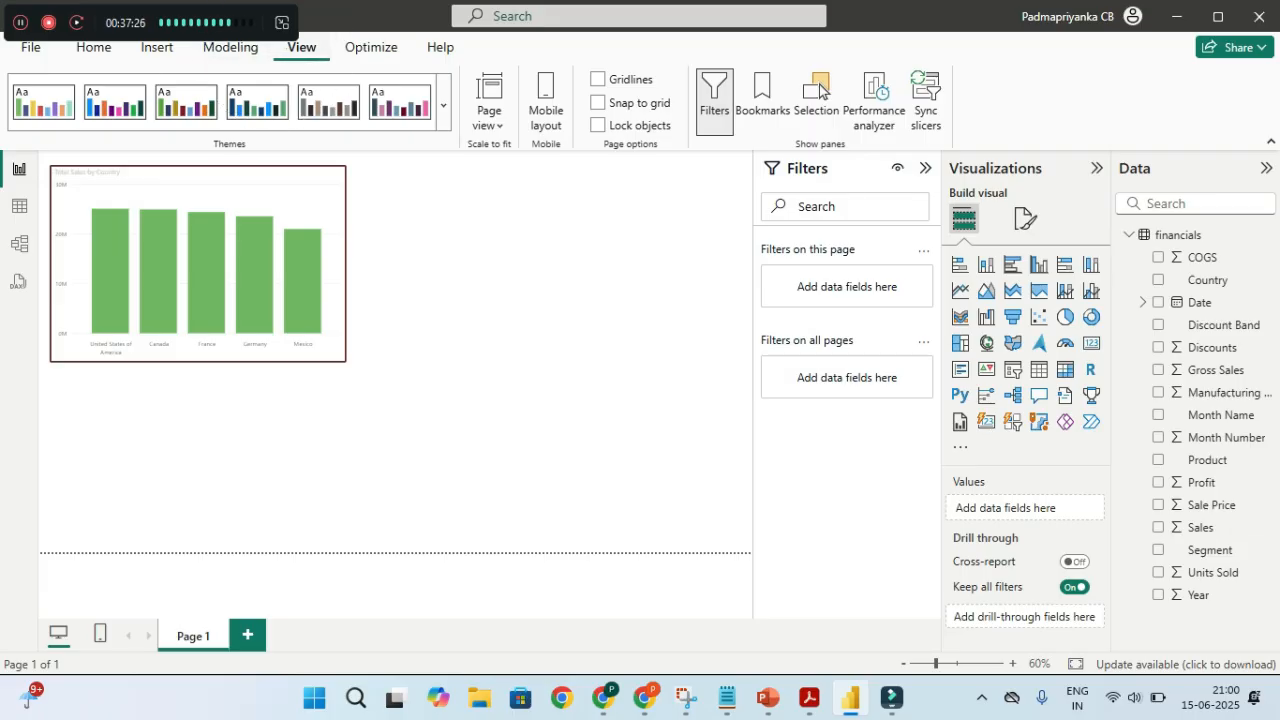
Return to the Home ribbon and switch over to the PDF guide
{"action": "left_click", "coordinate": [93, 47]}
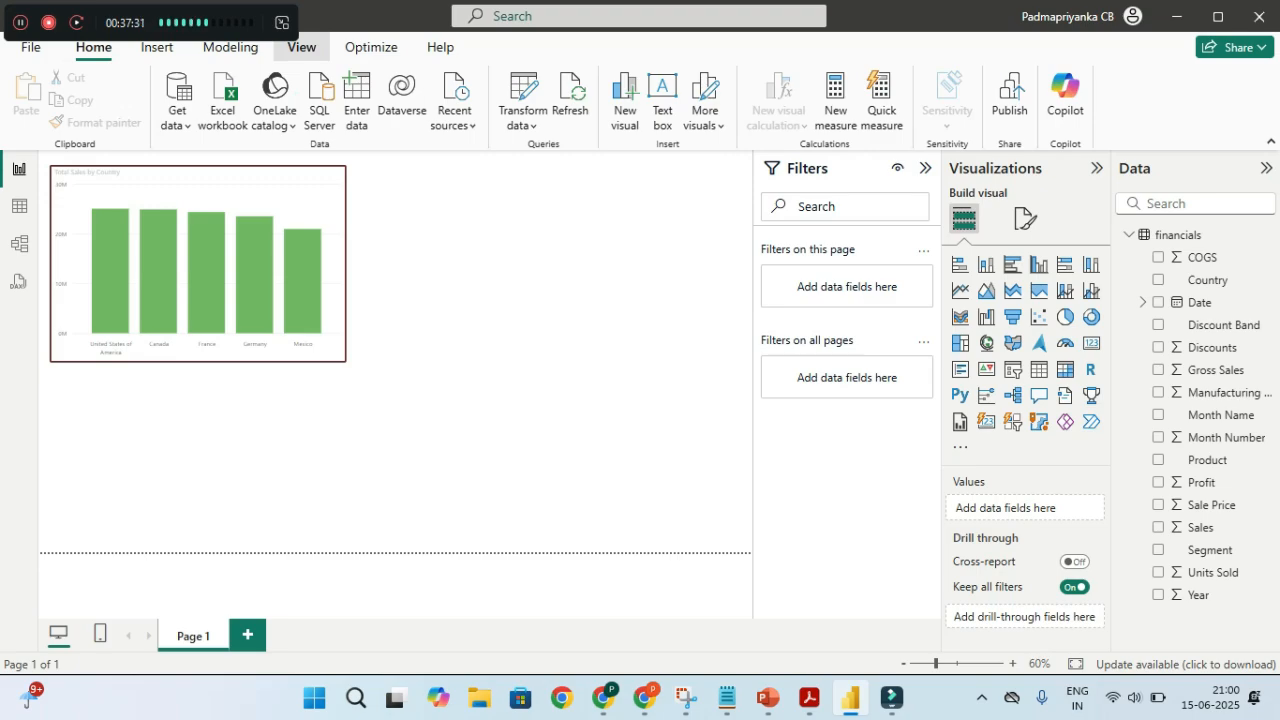
{"action": "left_click", "coordinate": [301, 47]}
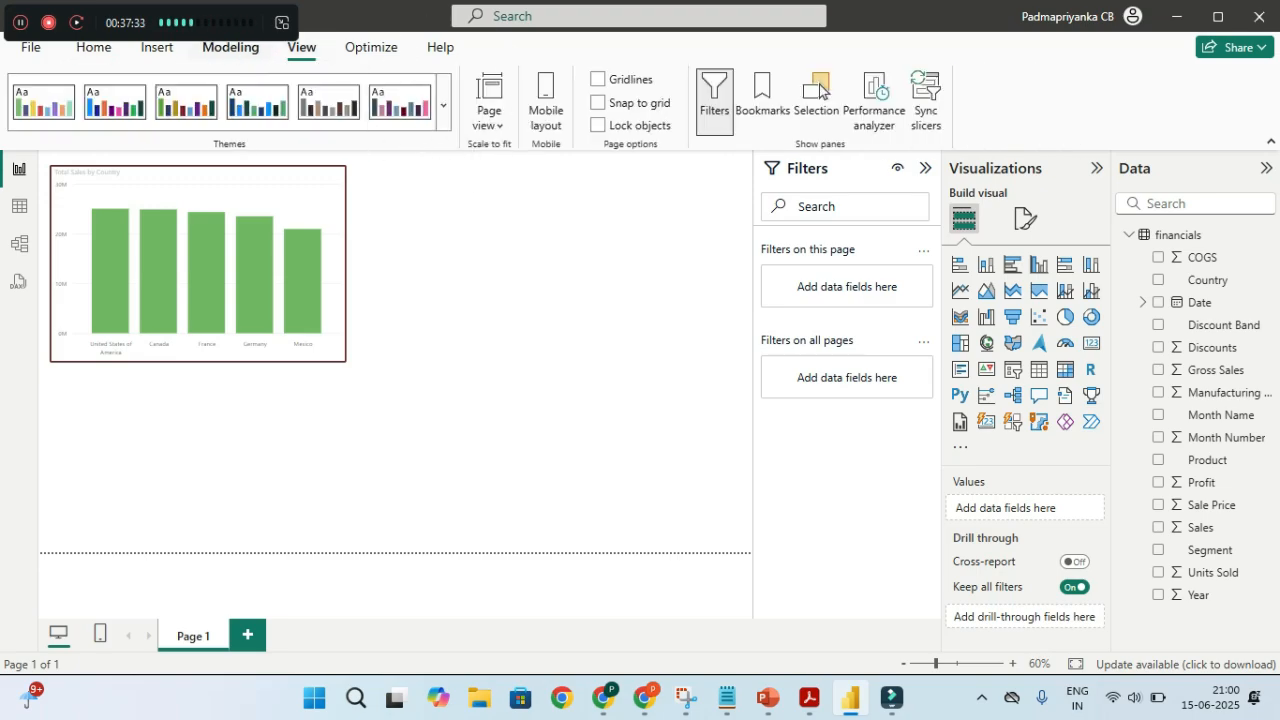
{"action": "left_click", "coordinate": [93, 47]}
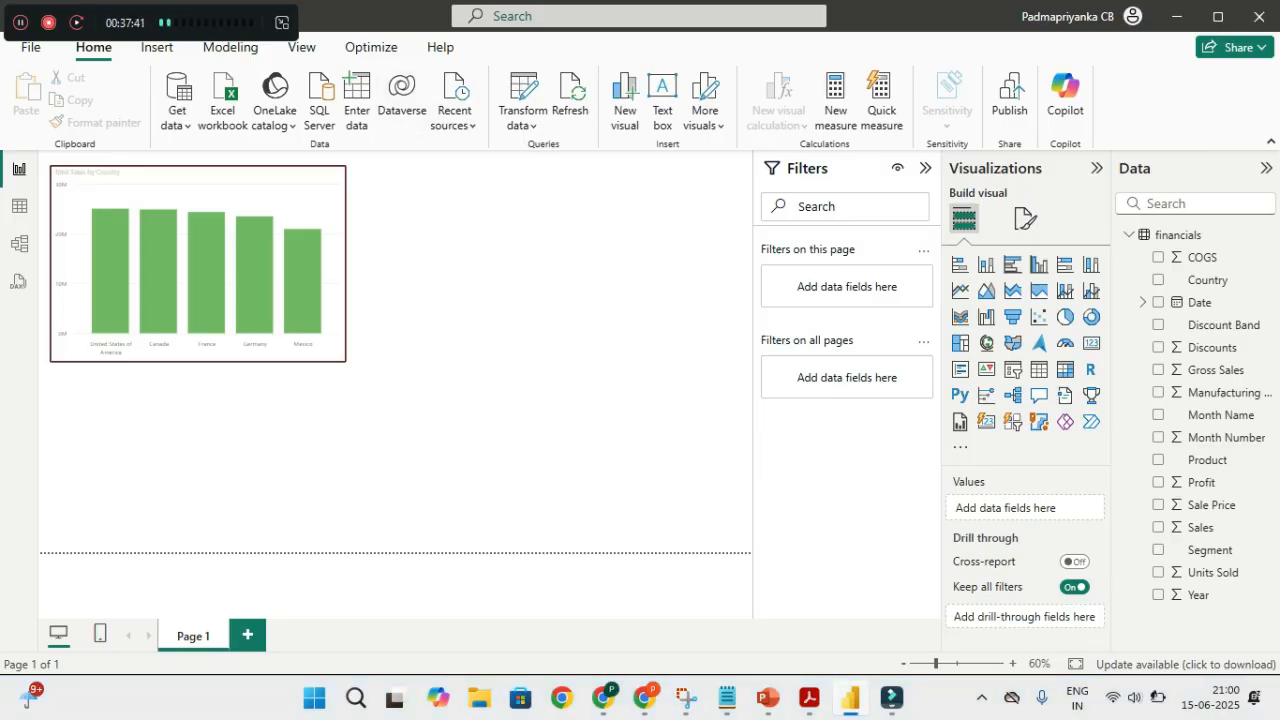
{"action": "key", "text": "alt+Tab"}
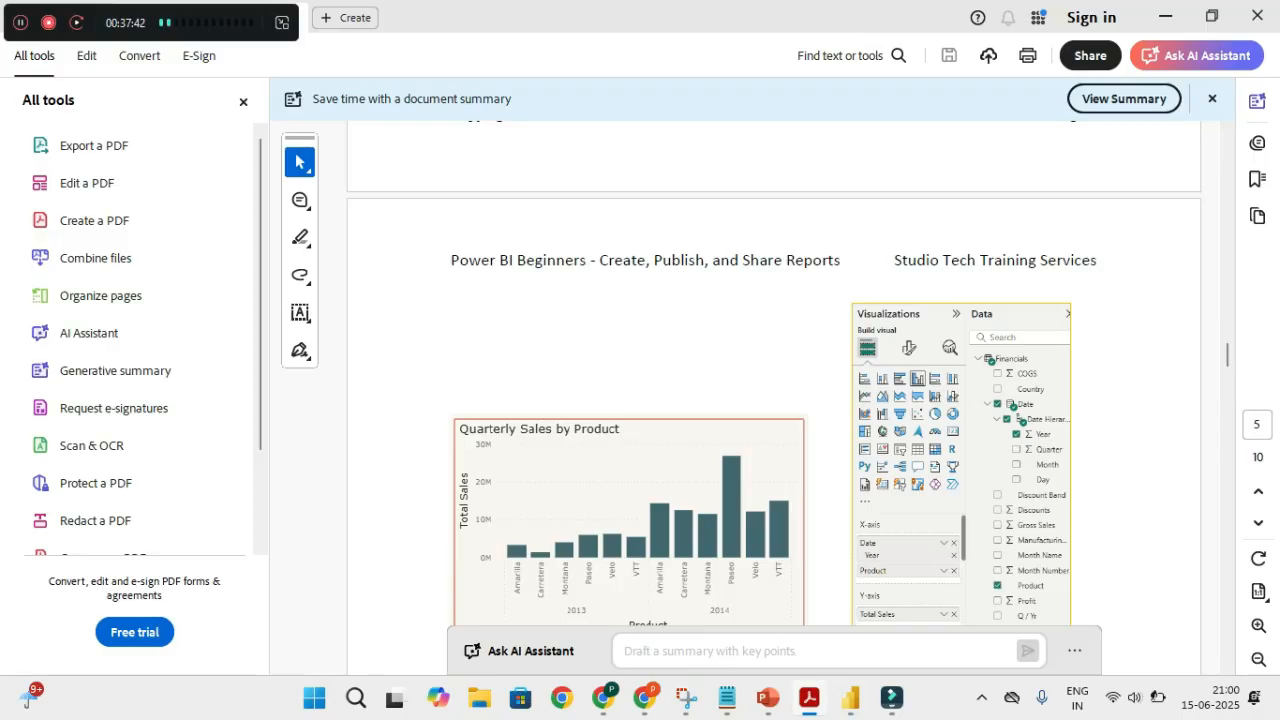
Scroll the PDF to the Card Visuals section with the 16.89M Total Profit card, then return to Power BI
{"action": "scroll", "coordinate": [773, 400], "scroll_direction": "down", "scroll_amount": 5}
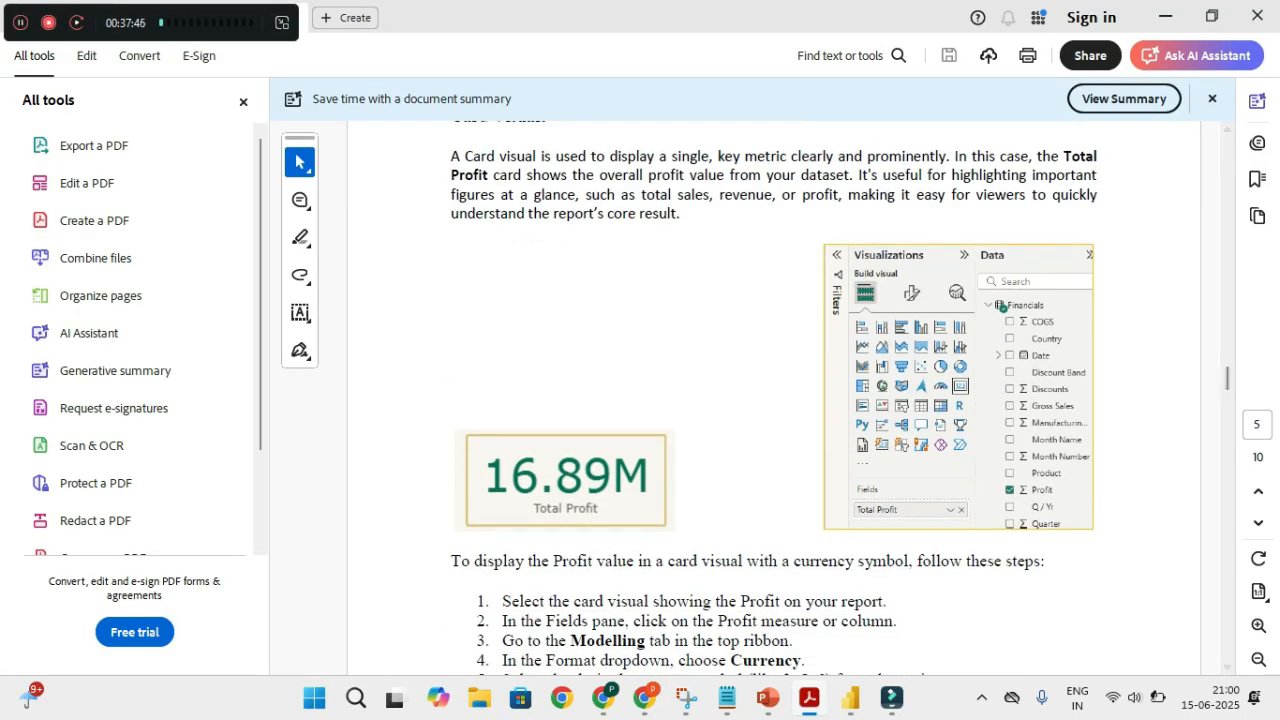
{"action": "key", "text": "alt+Tab"}
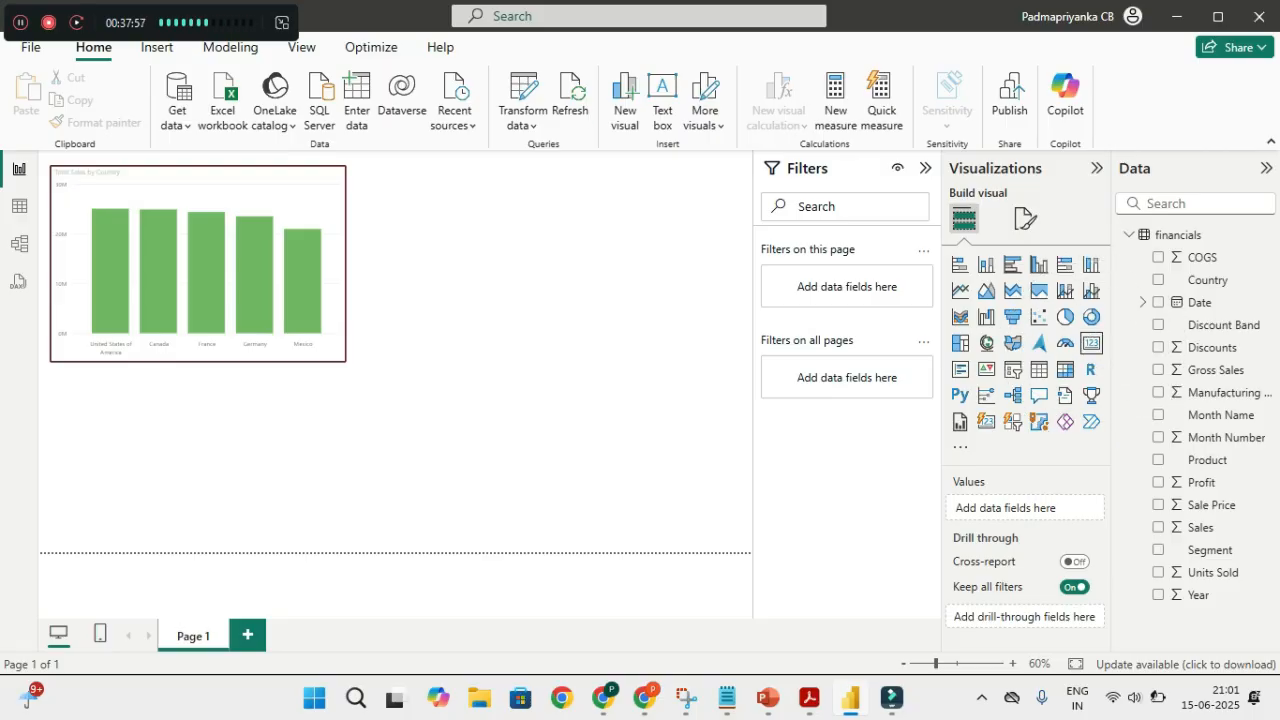
Add an empty card visual, drag it to the right of the chart and narrow it
{"action": "left_click", "coordinate": [1091, 343]}
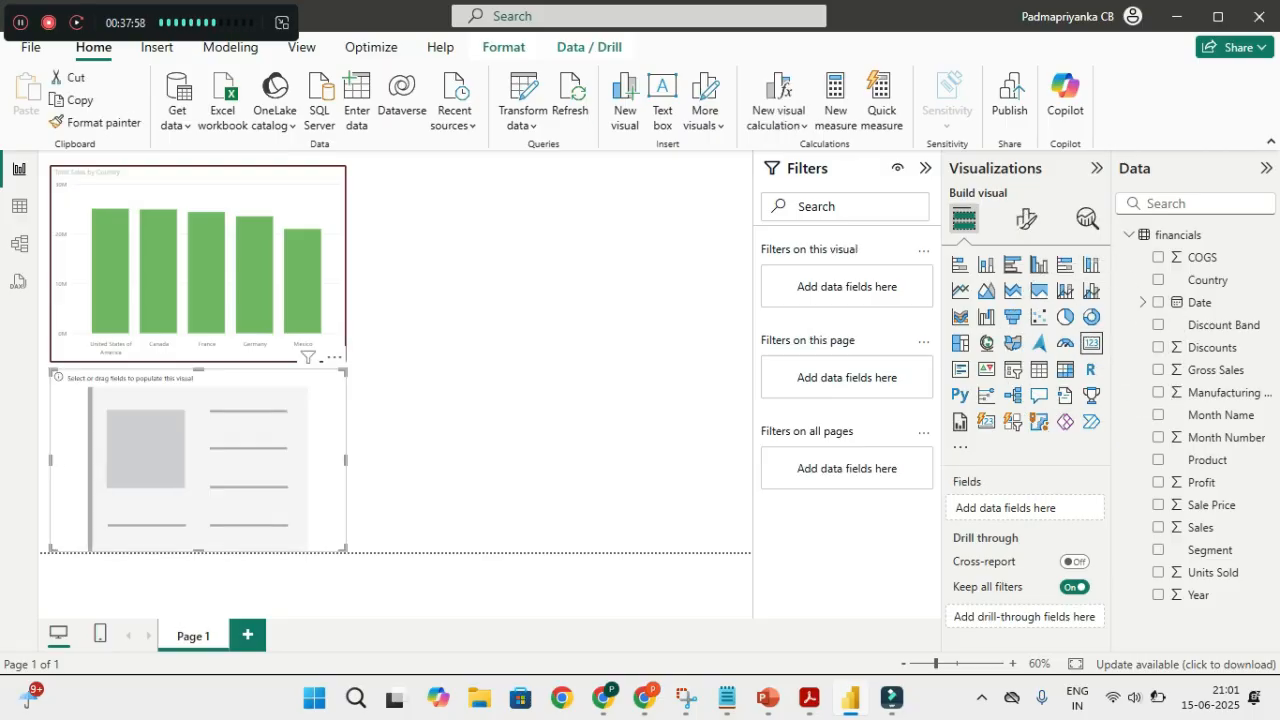
{"action": "left_click_drag", "start_coordinate": [198, 460], "coordinate": [544, 271]}
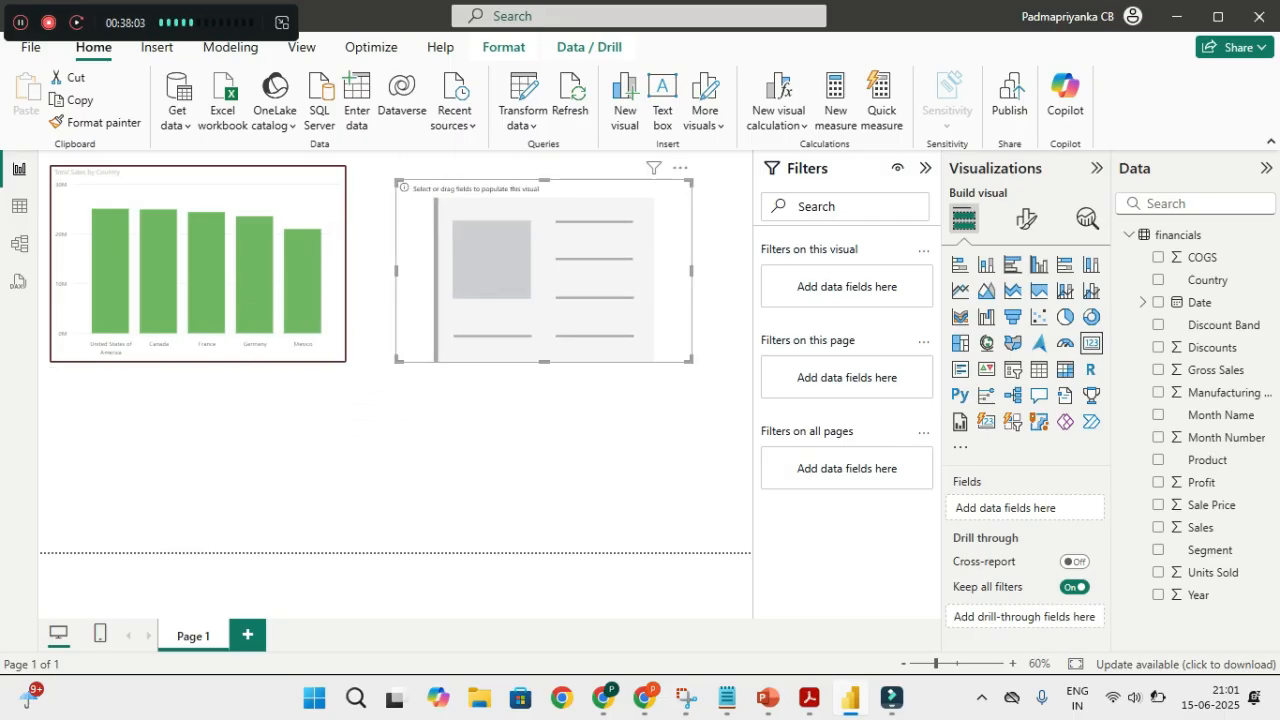
{"action": "left_click_drag", "start_coordinate": [398, 360], "coordinate": [462, 348]}
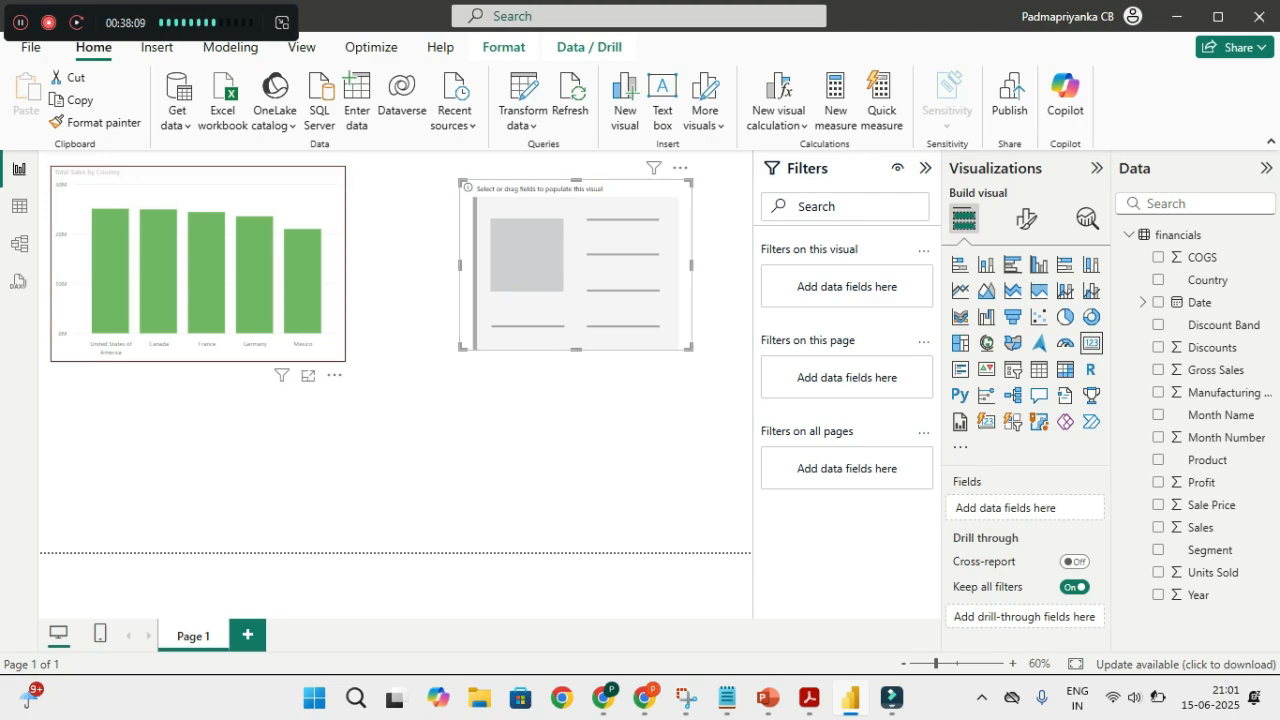
Undo an accidental conversion of the country chart into a card, restoring the column chart
{"action": "left_click", "coordinate": [230, 193]}
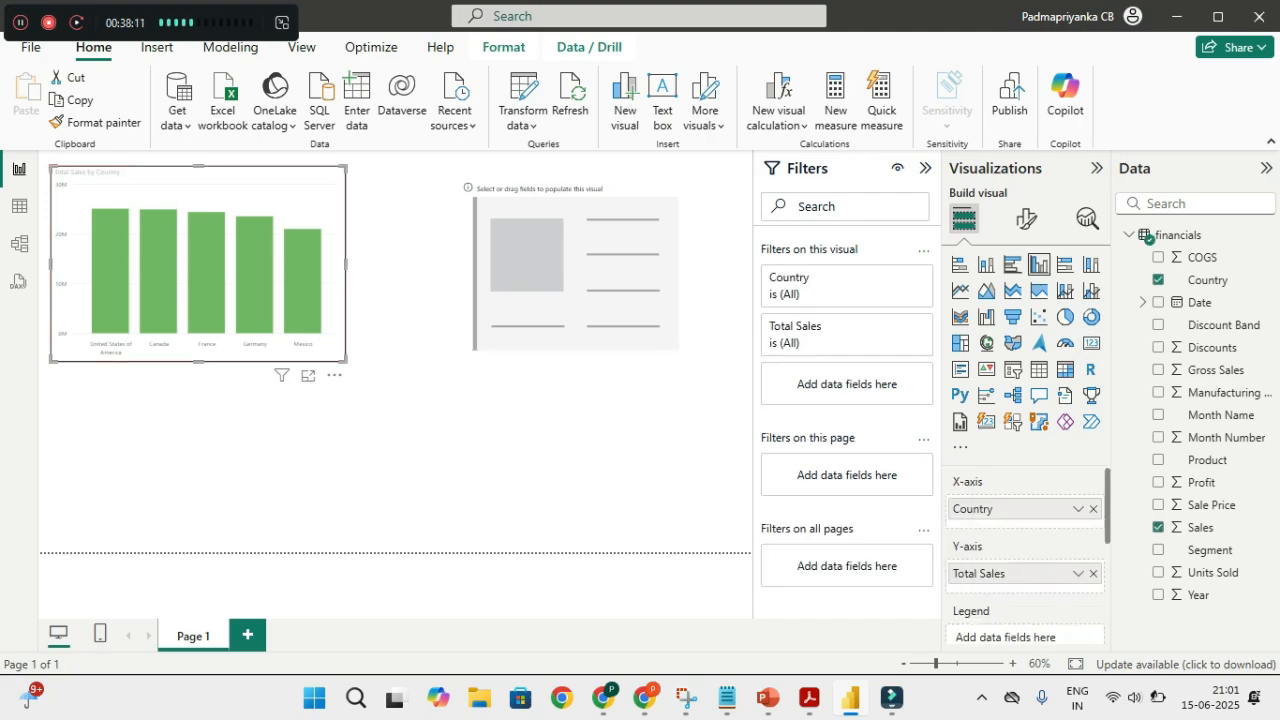
{"action": "left_click", "coordinate": [1091, 343]}
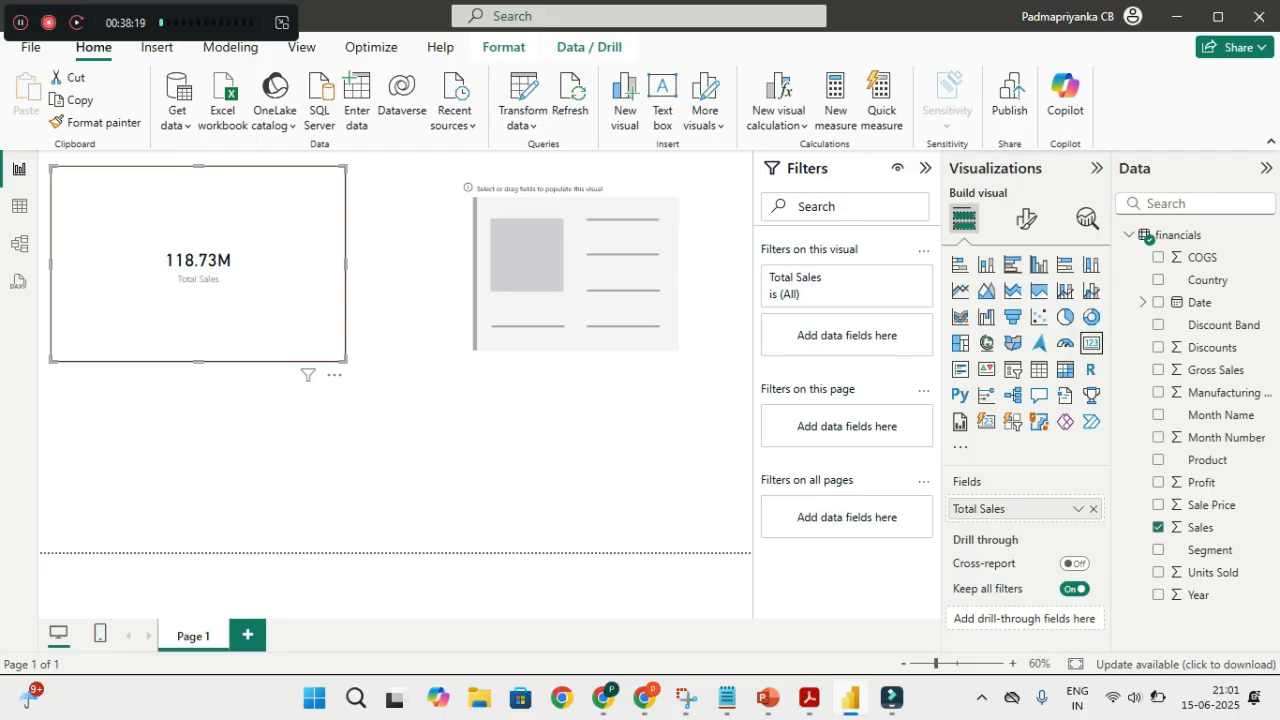
{"action": "key", "text": "ctrl+z"}
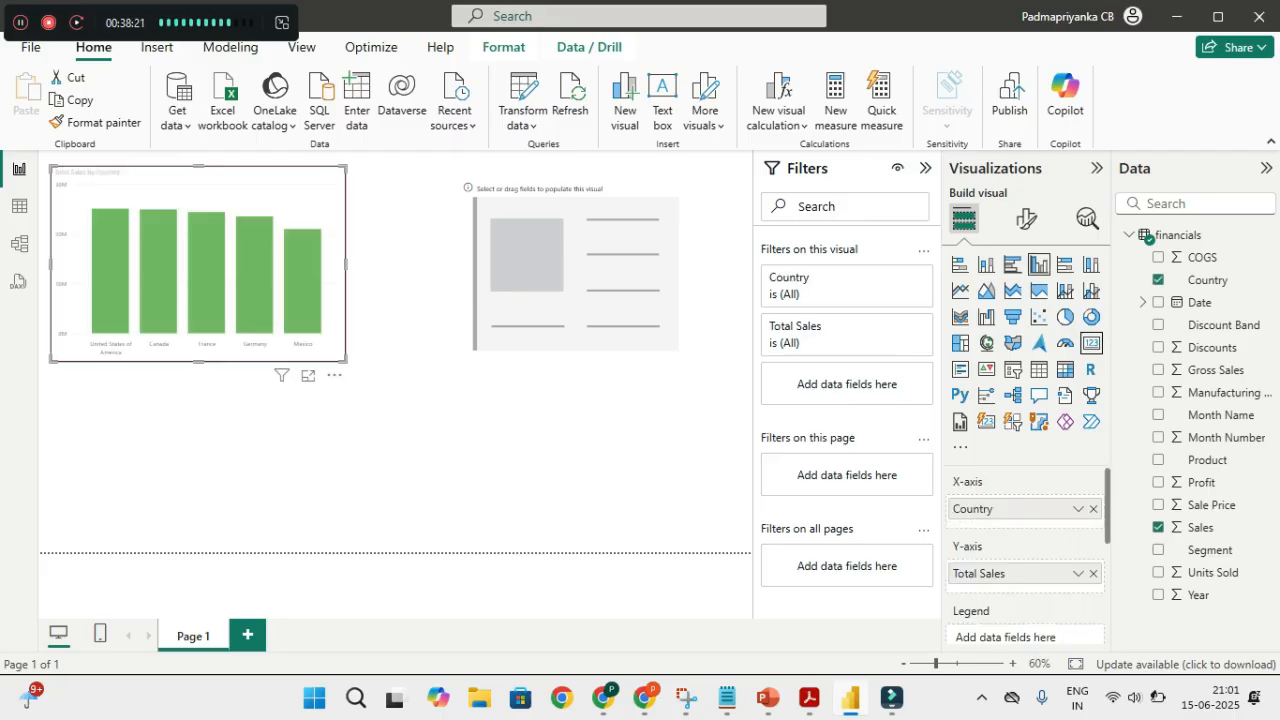
{"action": "left_click", "coordinate": [405, 420]}
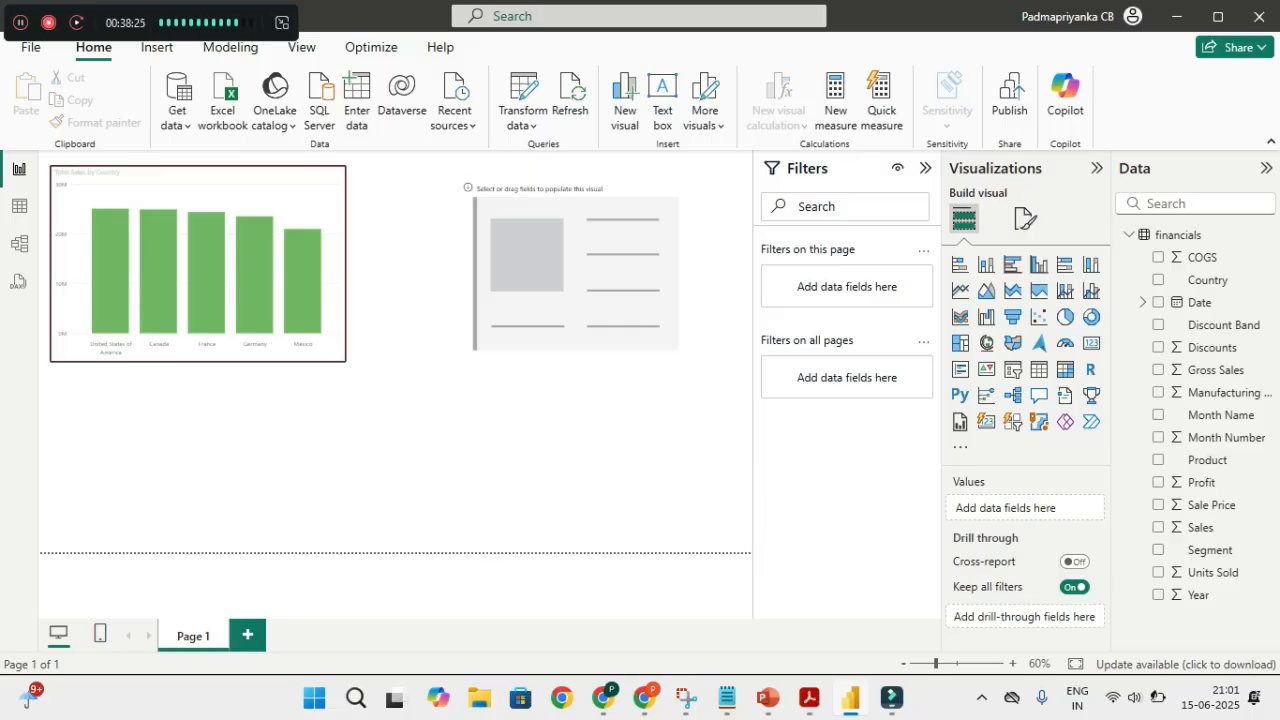
Move the empty card closer to the chart and shrink it to a smaller box
{"action": "left_click", "coordinate": [1090, 342]}
{"action": "left_click", "coordinate": [576, 265]}
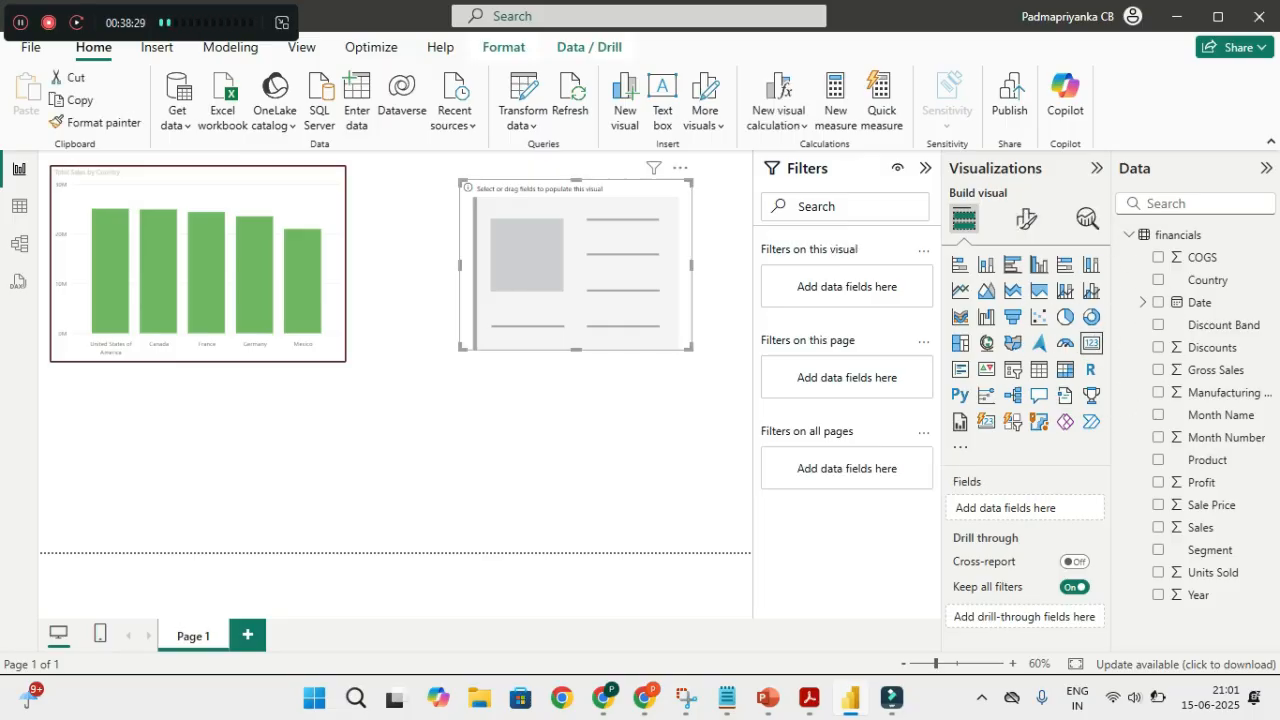
{"action": "left_click_drag", "start_coordinate": [576, 265], "coordinate": [500, 257]}
{"action": "left_click_drag", "start_coordinate": [614, 341], "coordinate": [572, 271]}
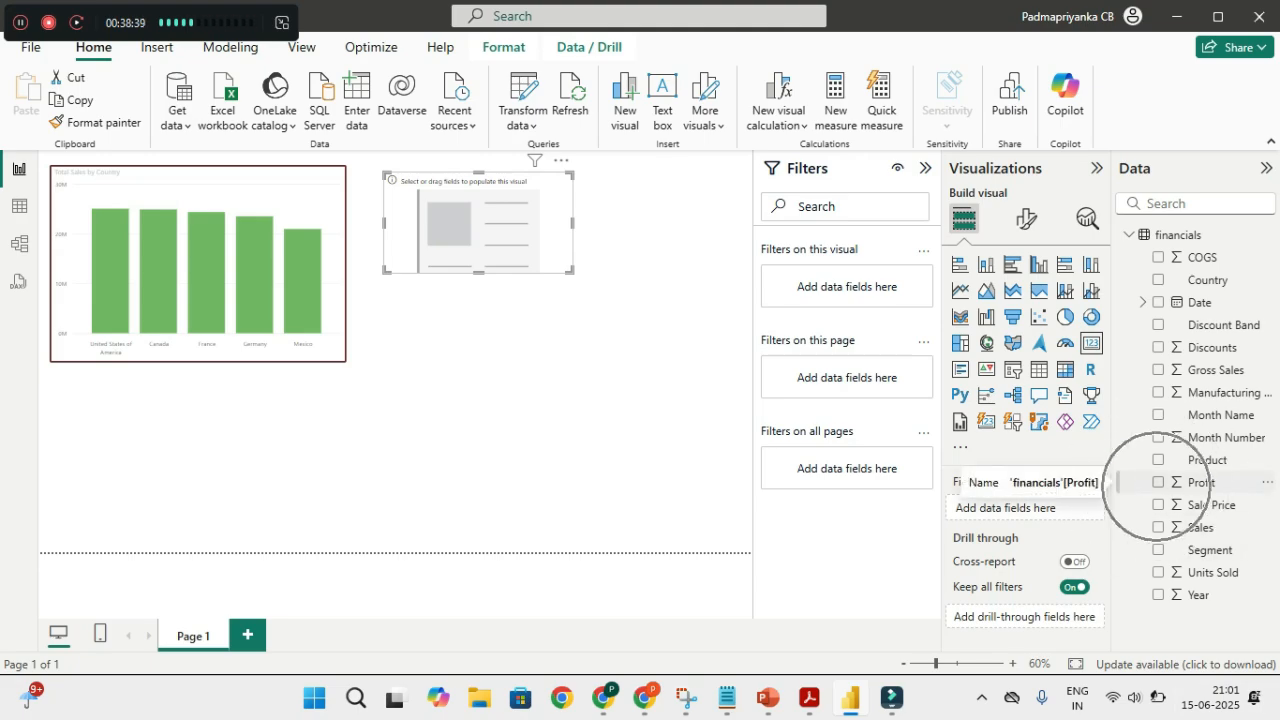
Add Profit to the card, rename it 'Total Profit', then shrink it and nudge it left
{"action": "left_click", "coordinate": [1158, 482]}
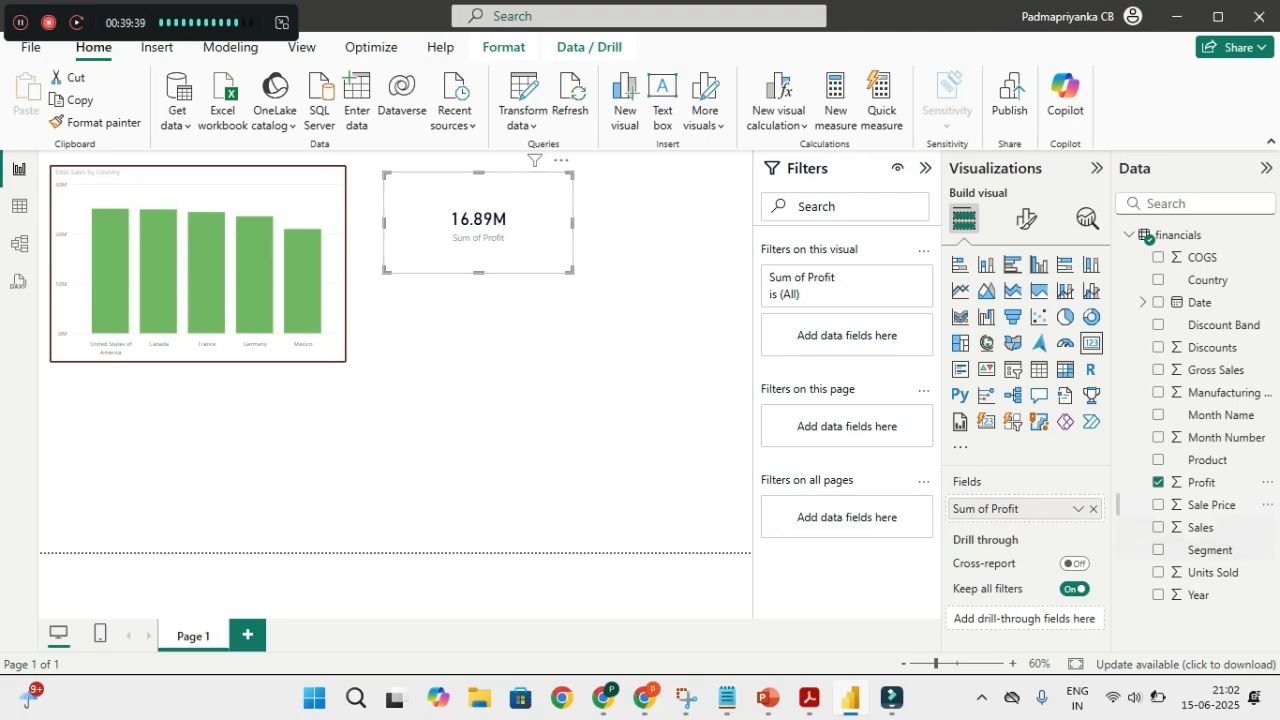
{"action": "key", "text": "ctrl"}
{"action": "key", "text": "ctrl"}
{"action": "key", "text": "ctrl"}
{"action": "key", "text": "ctrl"}
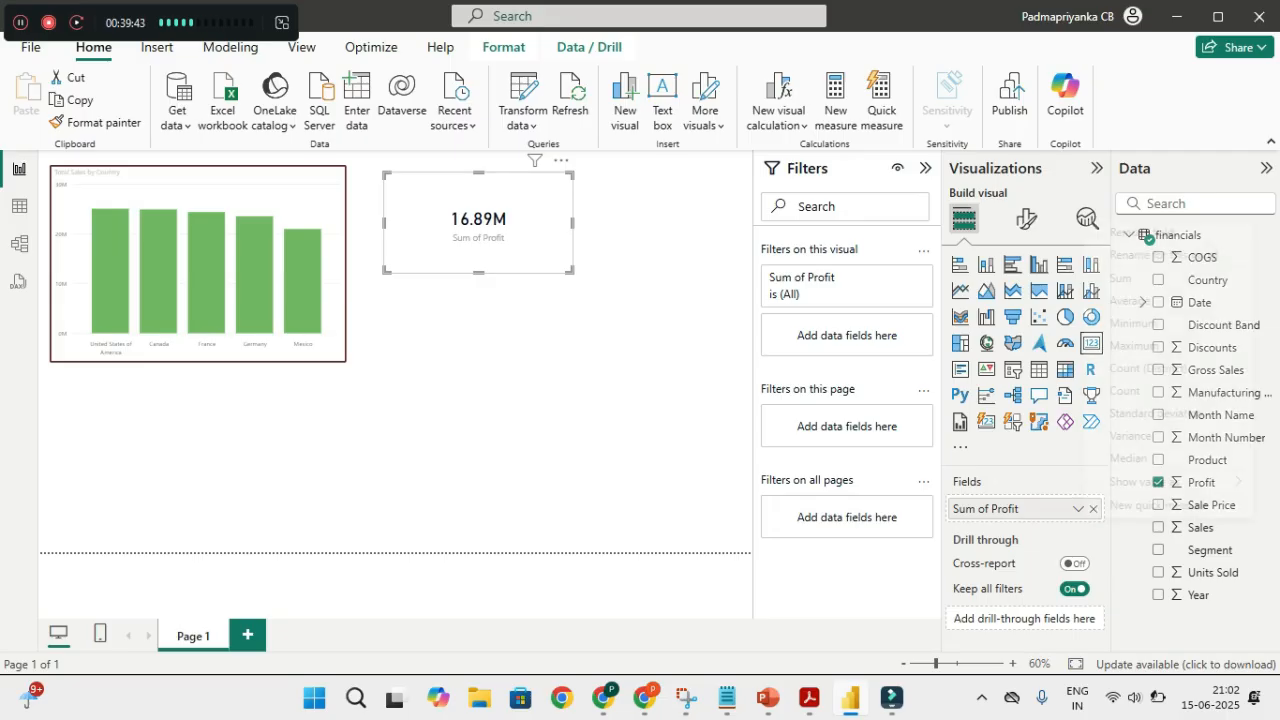
{"action": "left_click", "coordinate": [1078, 508]}
{"action": "key", "text": "ctrl"}
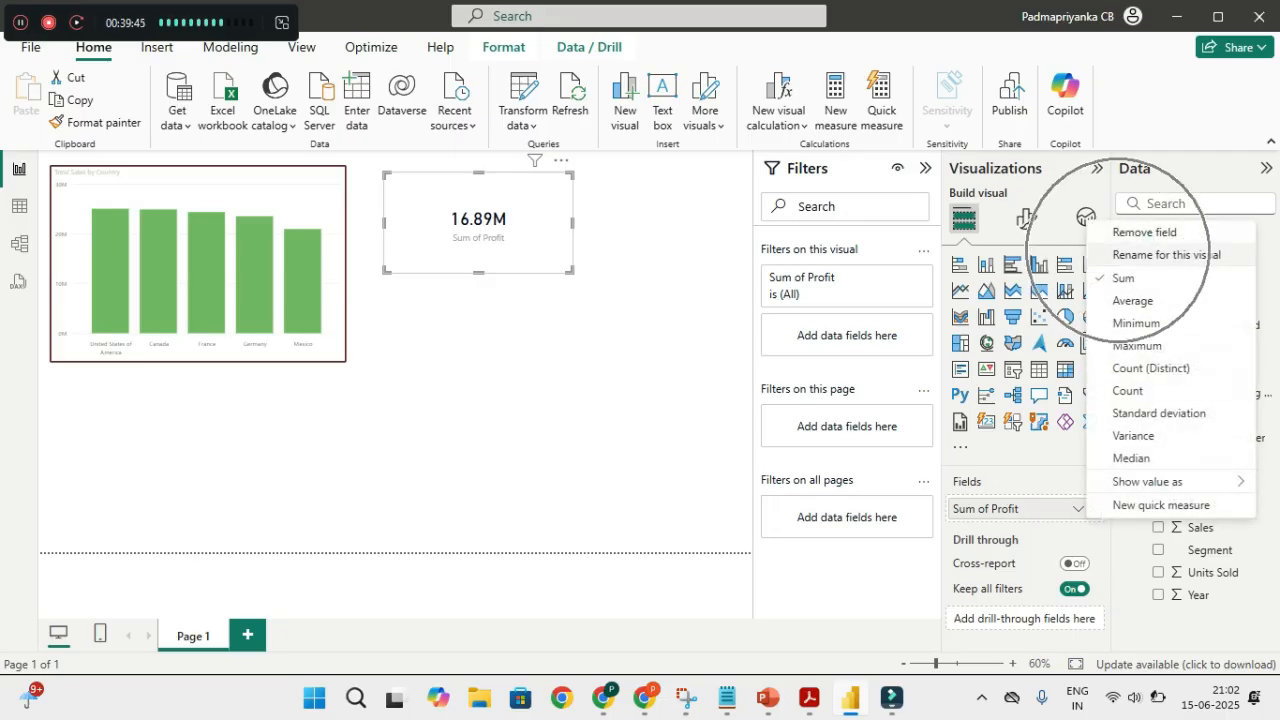
{"action": "left_click", "coordinate": [1130, 254]}
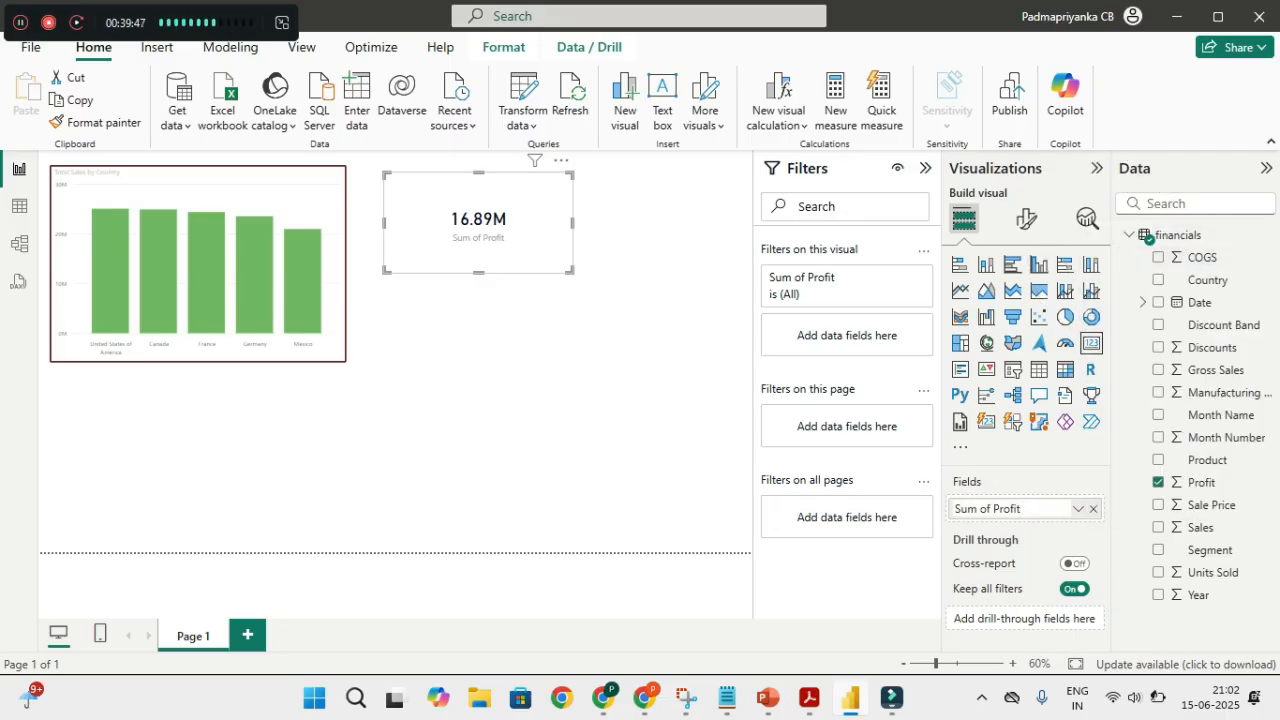
{"action": "left_click_drag", "start_coordinate": [1000, 508], "coordinate": [955, 508]}
{"action": "key", "text": "BackSpace"}
{"action": "type", "text": "Total"}
{"action": "key", "text": "Return"}
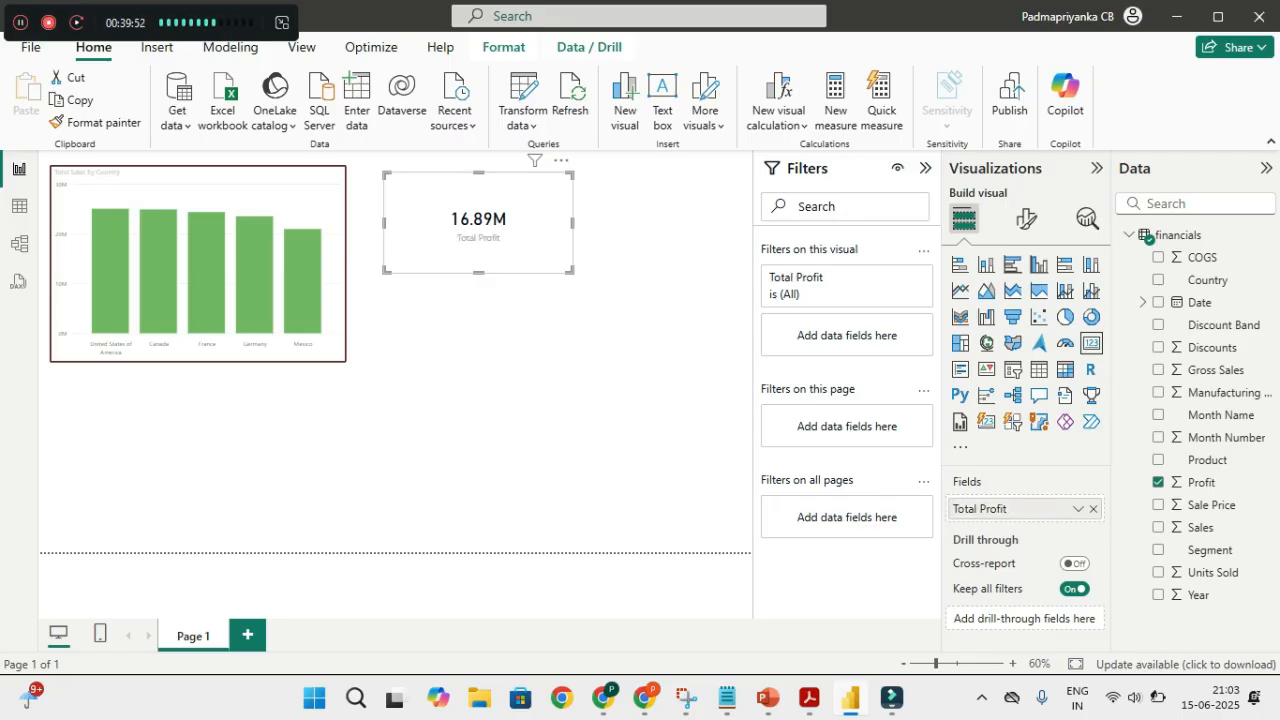
{"action": "left_click_drag", "start_coordinate": [571, 271], "coordinate": [535, 263]}
{"action": "left_click_drag", "start_coordinate": [459, 218], "coordinate": [438, 211]}
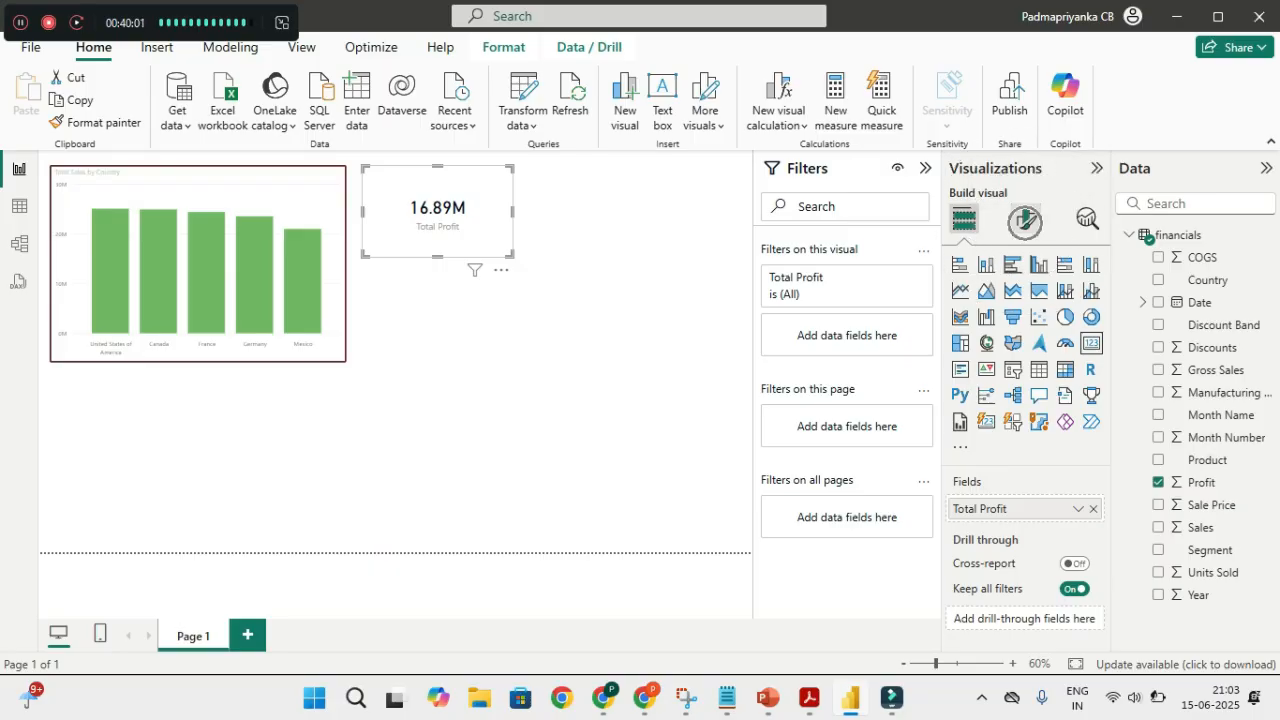
Set the card's callout value to font size 42 in dark teal-green
{"action": "left_click", "coordinate": [1026, 218]}
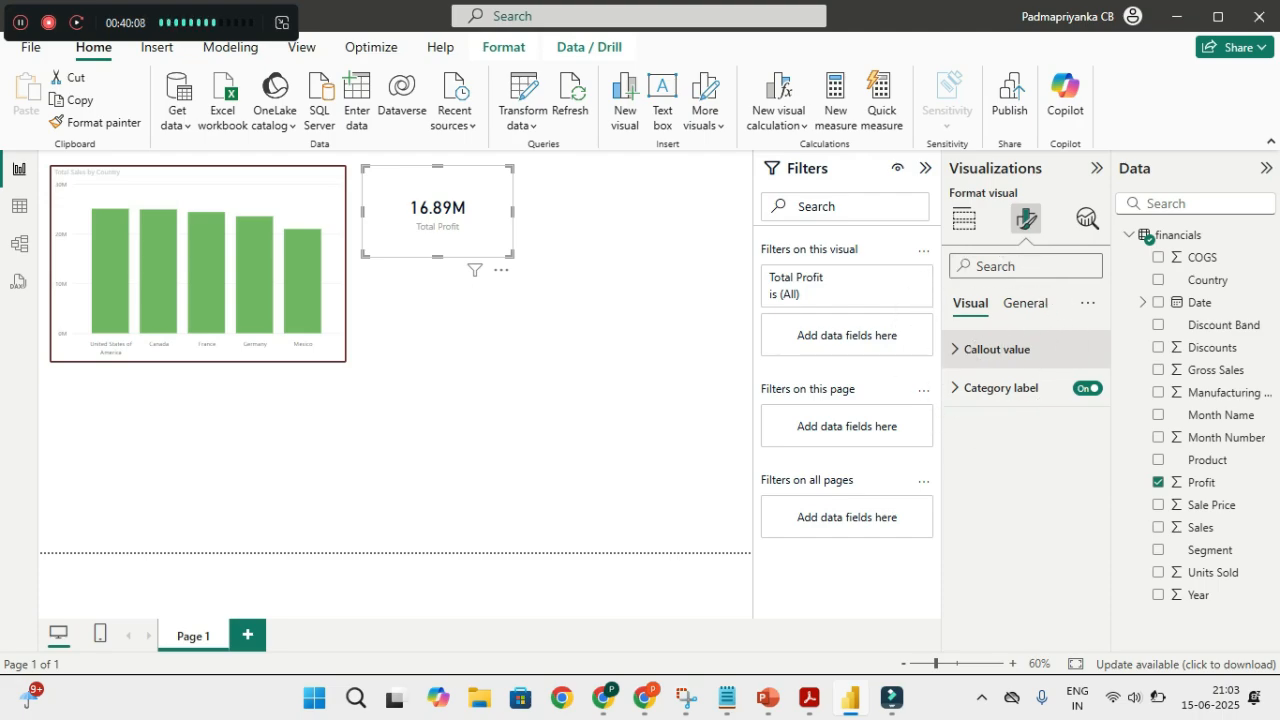
{"action": "left_click", "coordinate": [985, 349]}
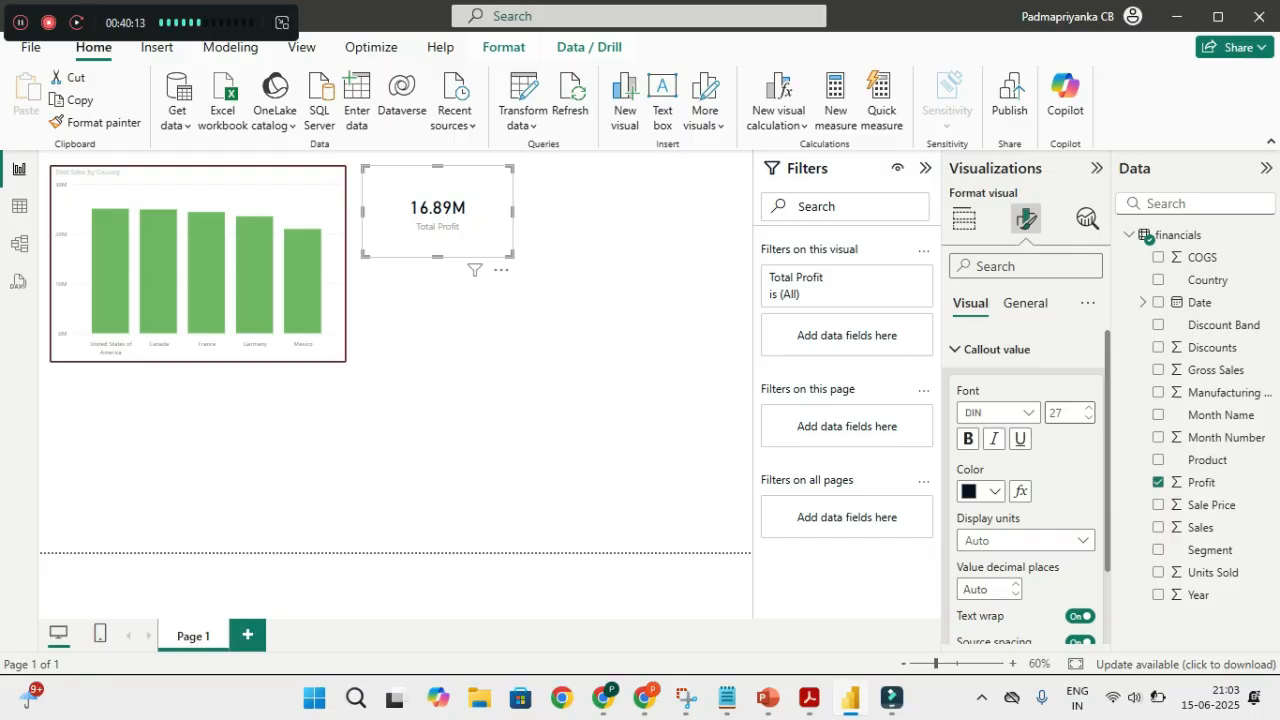
{"action": "double_click", "coordinate": [1057, 412]}
{"action": "type", "text": "42"}
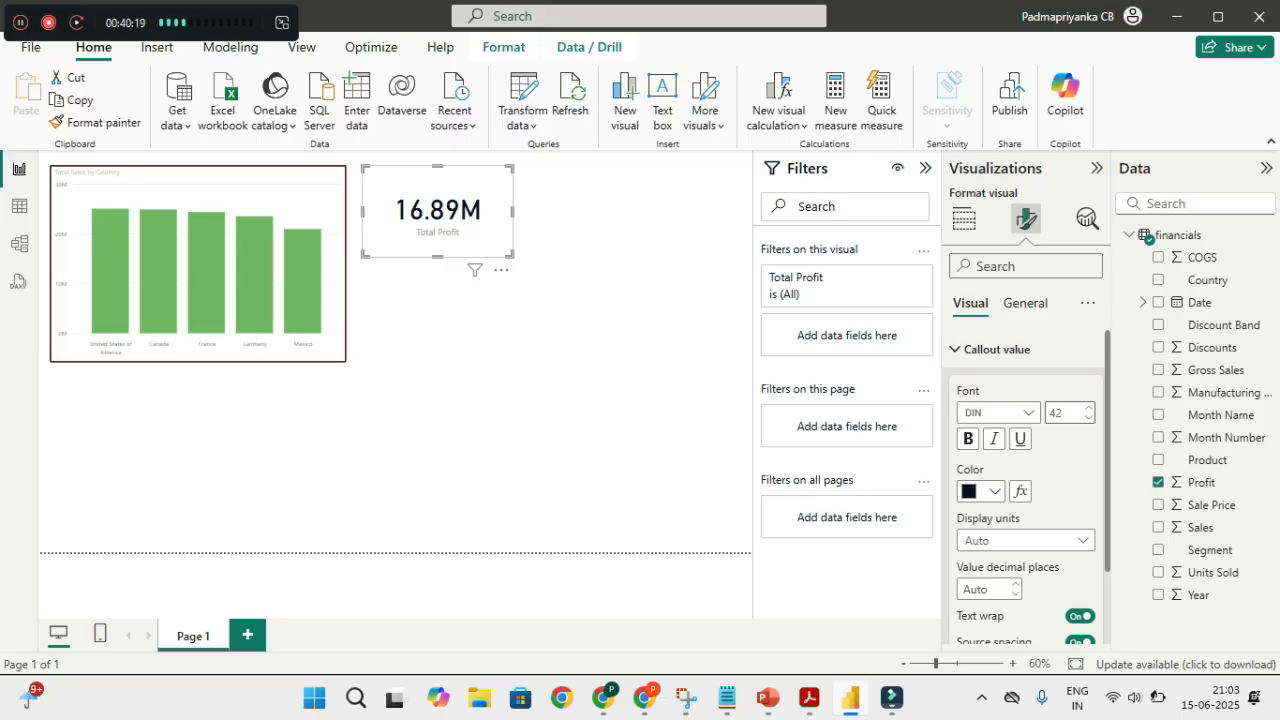
{"action": "left_click", "coordinate": [992, 490]}
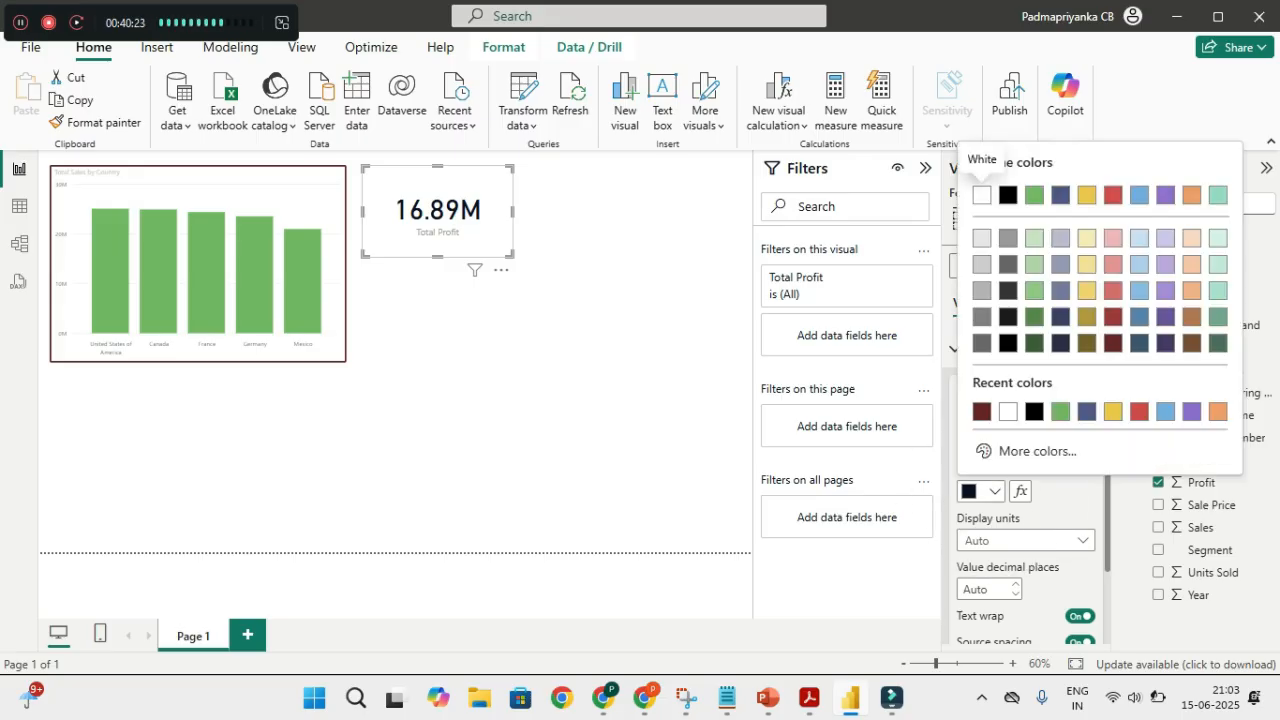
{"action": "left_click", "coordinate": [1139, 411]}
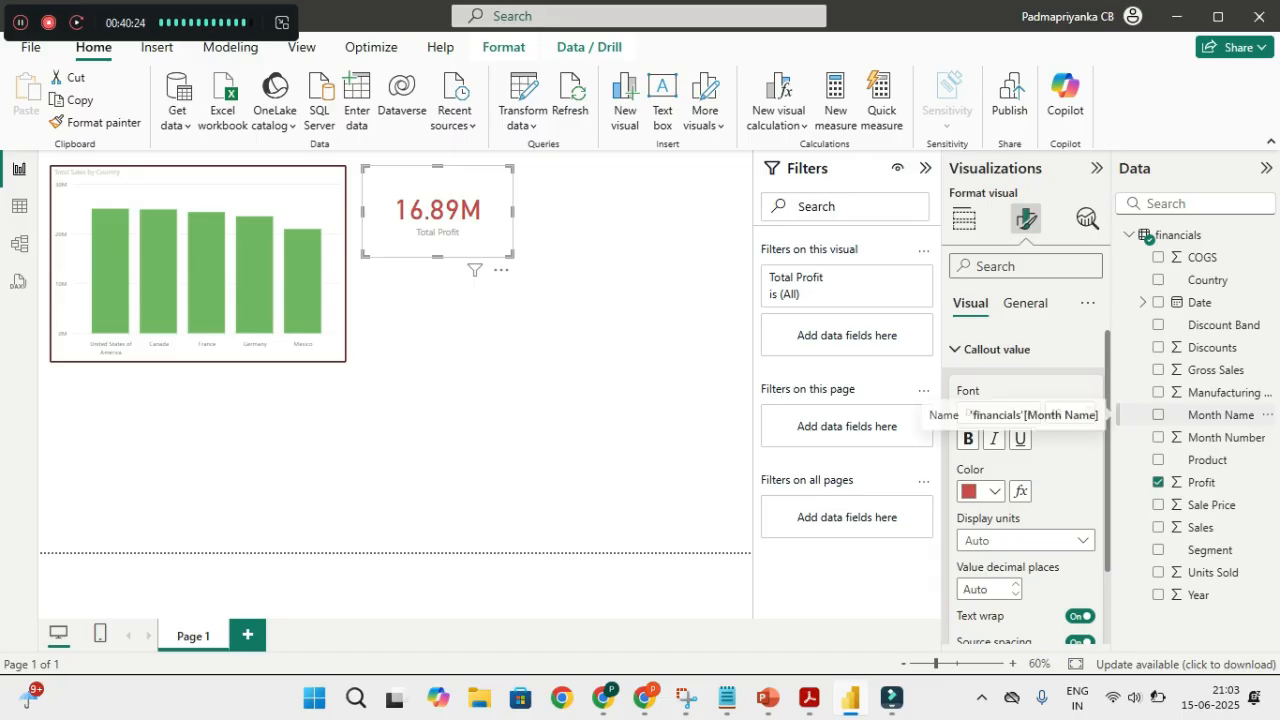
{"action": "left_click", "coordinate": [992, 491]}
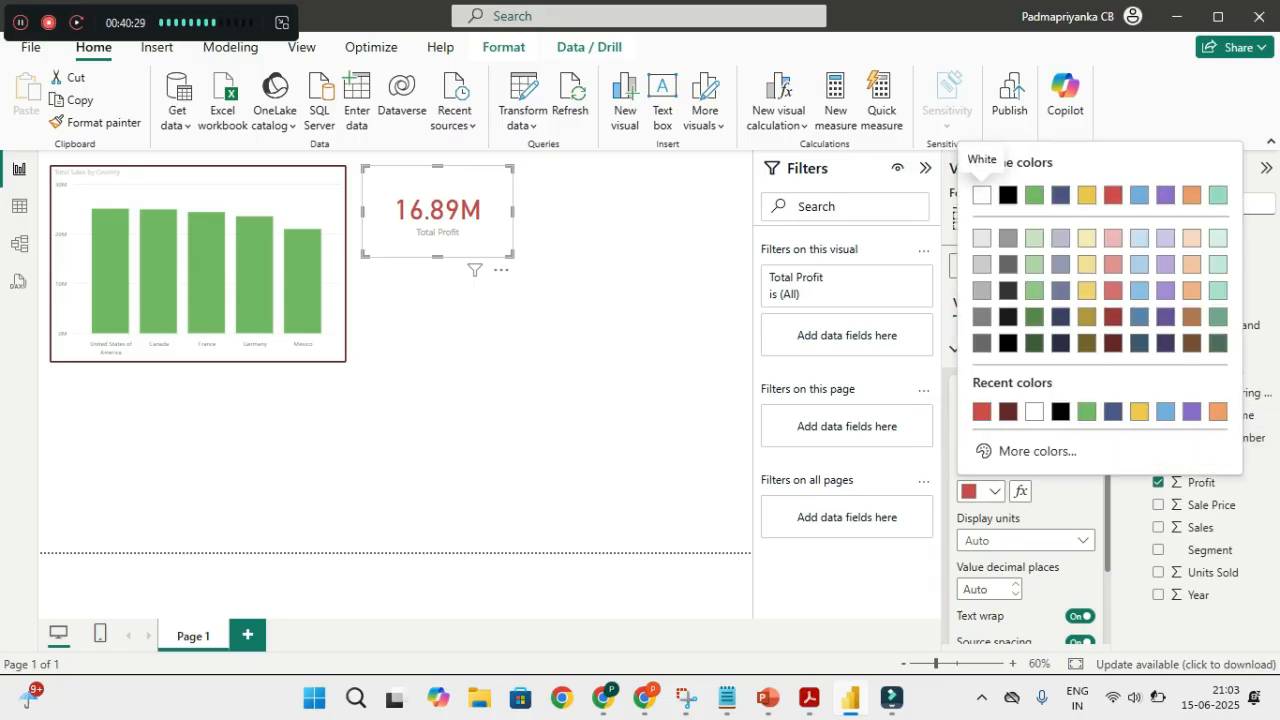
{"action": "left_click", "coordinate": [1218, 342]}
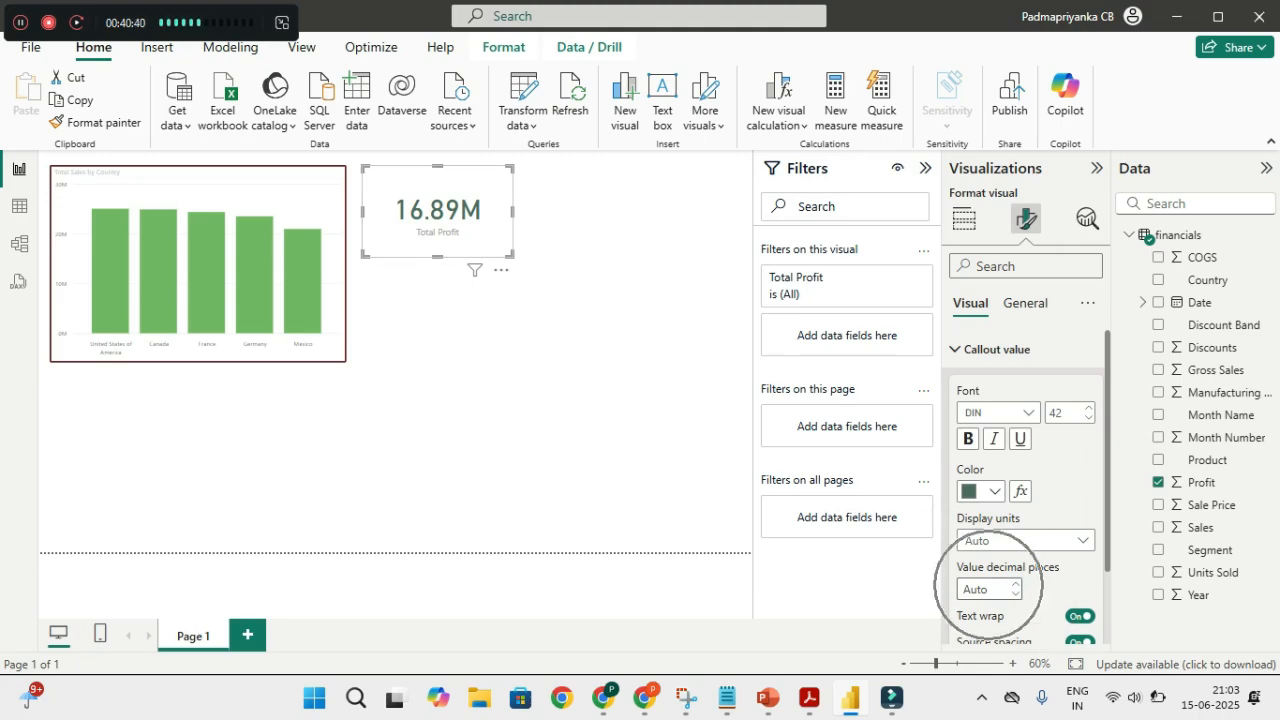
Set the value's decimal places to 0 so it reads 17M, and shorten the card slightly
{"action": "key", "text": "BackSpace"}
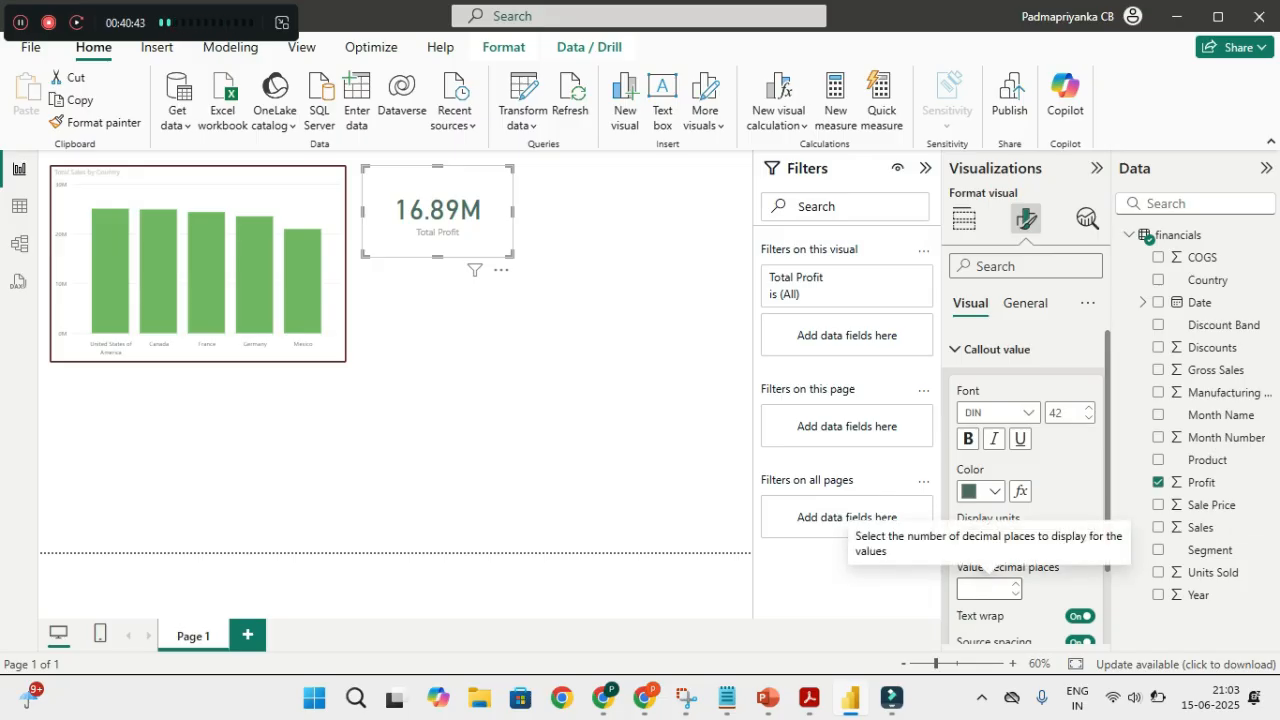
{"action": "type", "text": "0"}
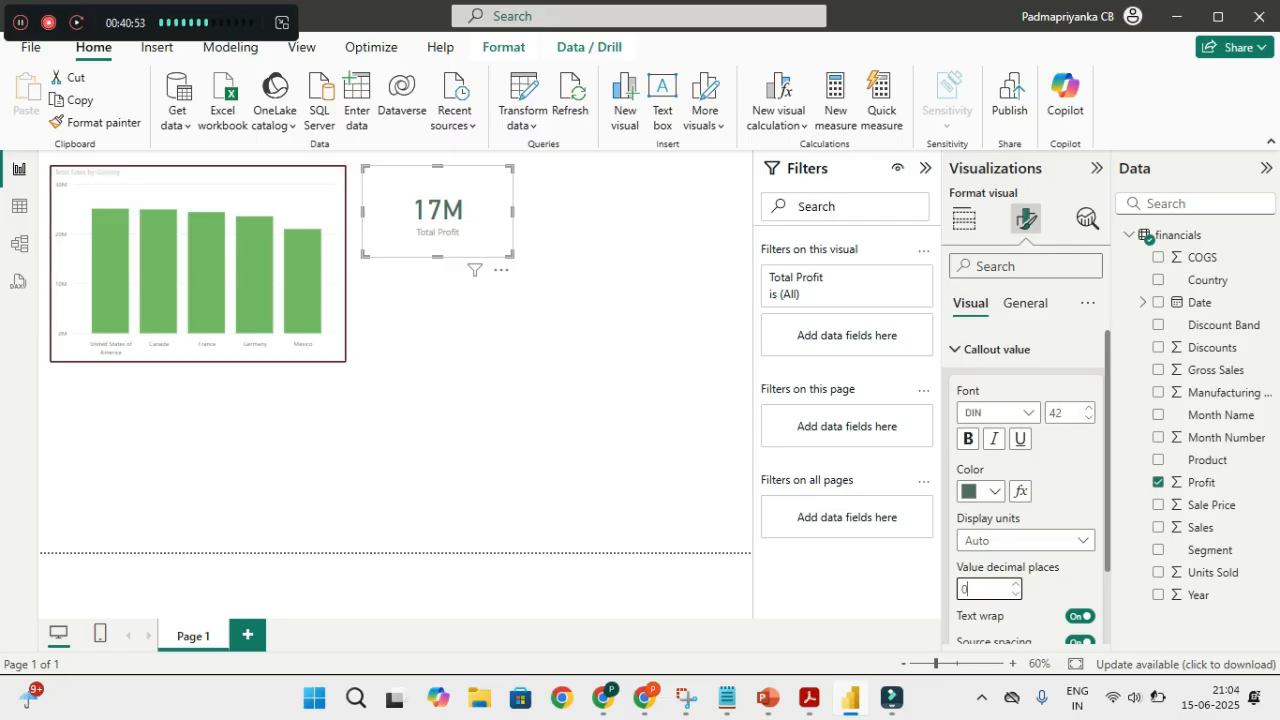
{"action": "left_click_drag", "start_coordinate": [437, 256], "coordinate": [437, 246]}
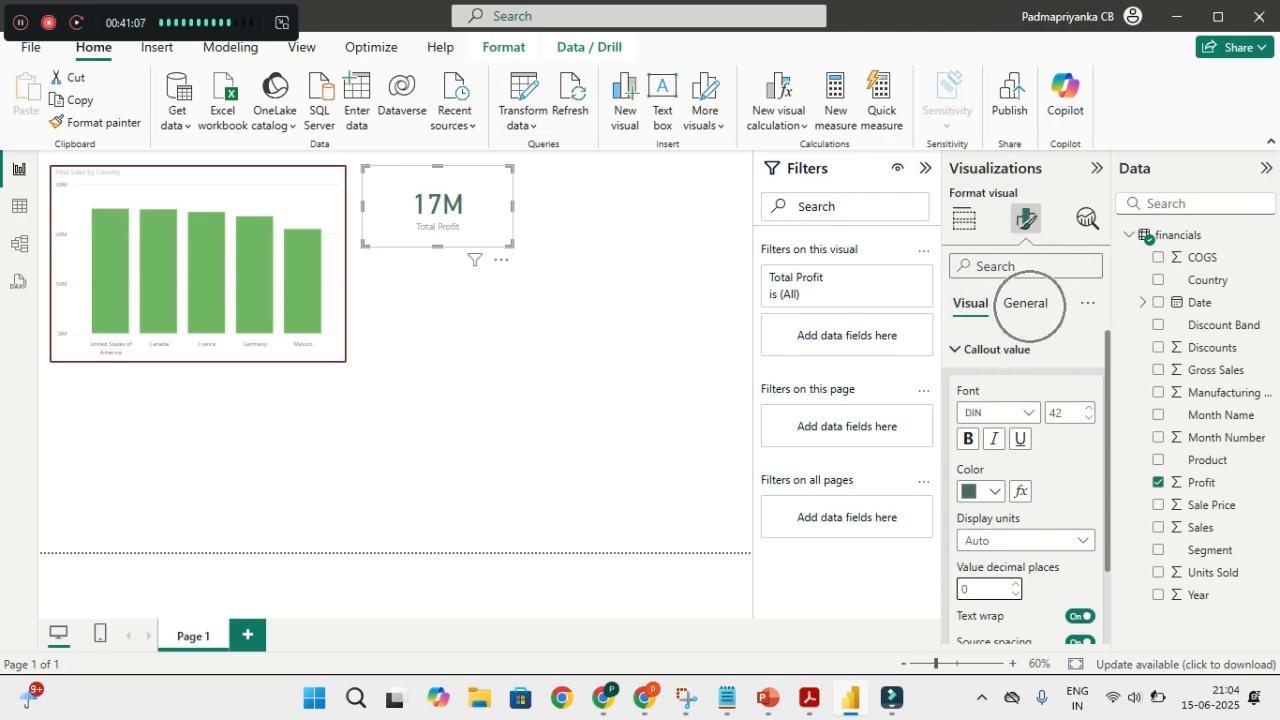
Turn on a visual border for the Total Profit card in General effects
{"action": "left_click", "coordinate": [1025, 303]}
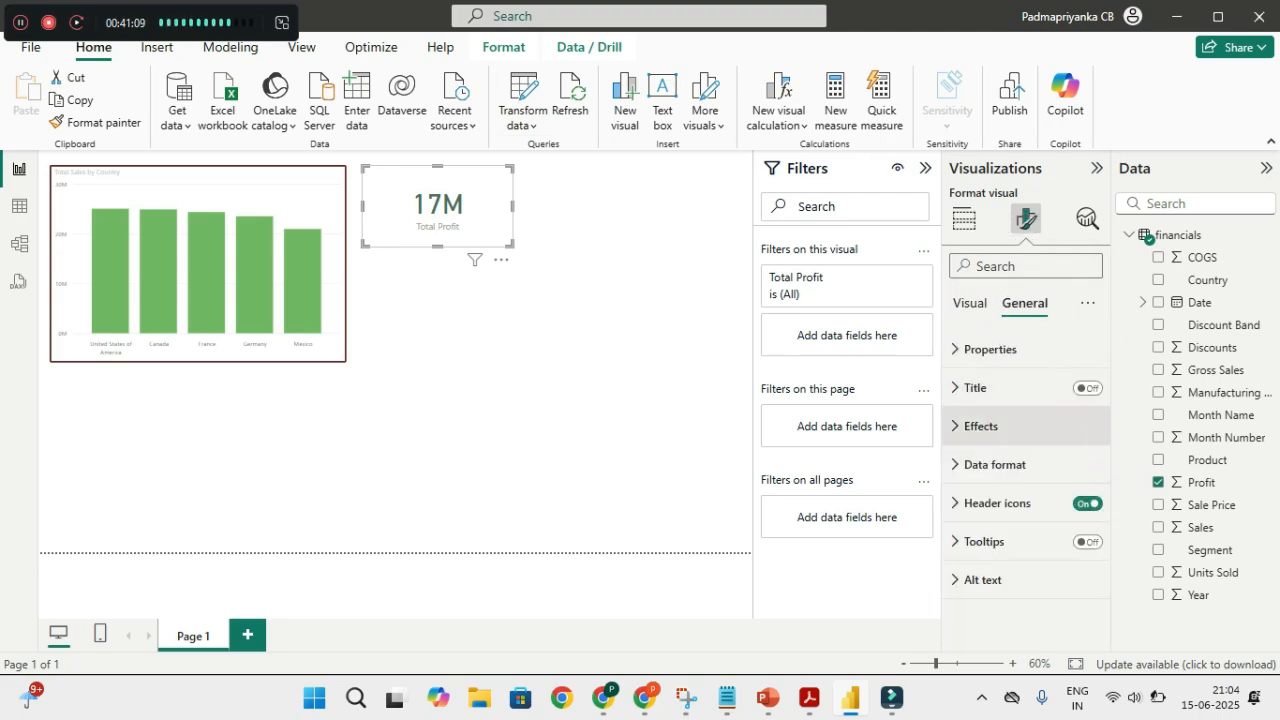
{"action": "left_click", "coordinate": [981, 426]}
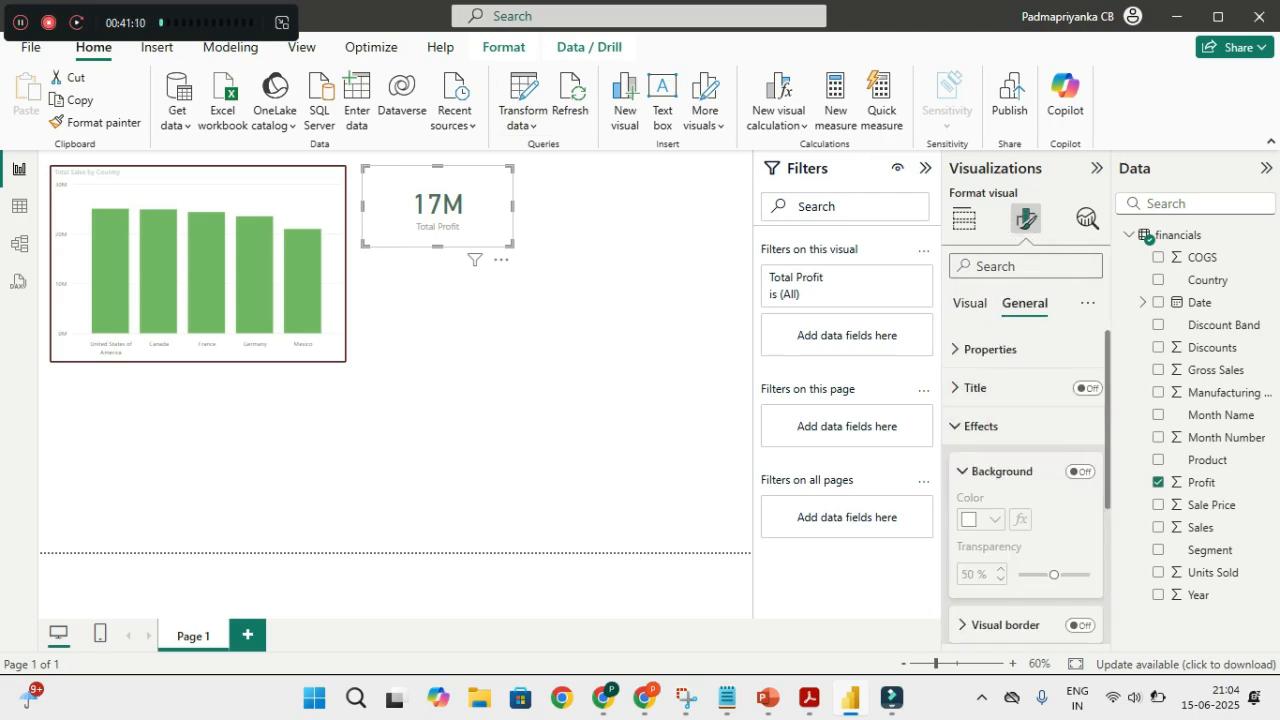
{"action": "left_click", "coordinate": [1080, 625]}
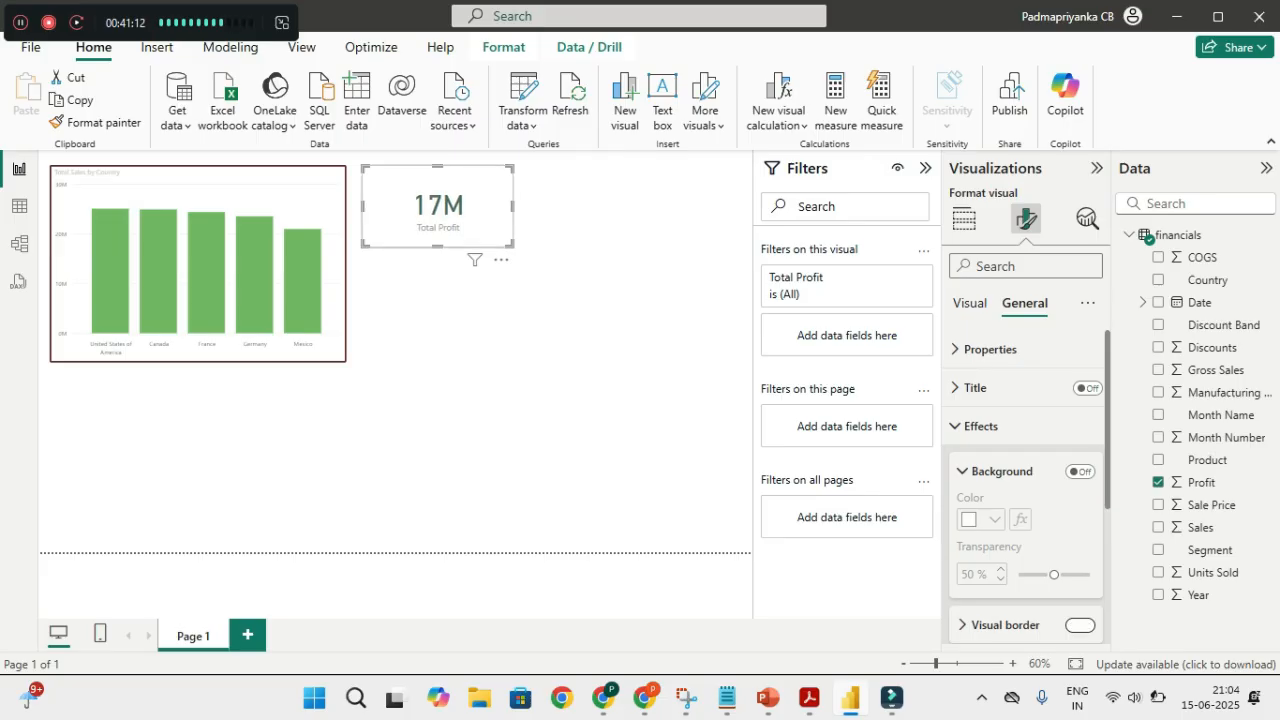
{"action": "scroll", "coordinate": [1027, 487], "scroll_direction": "down", "scroll_amount": 2}
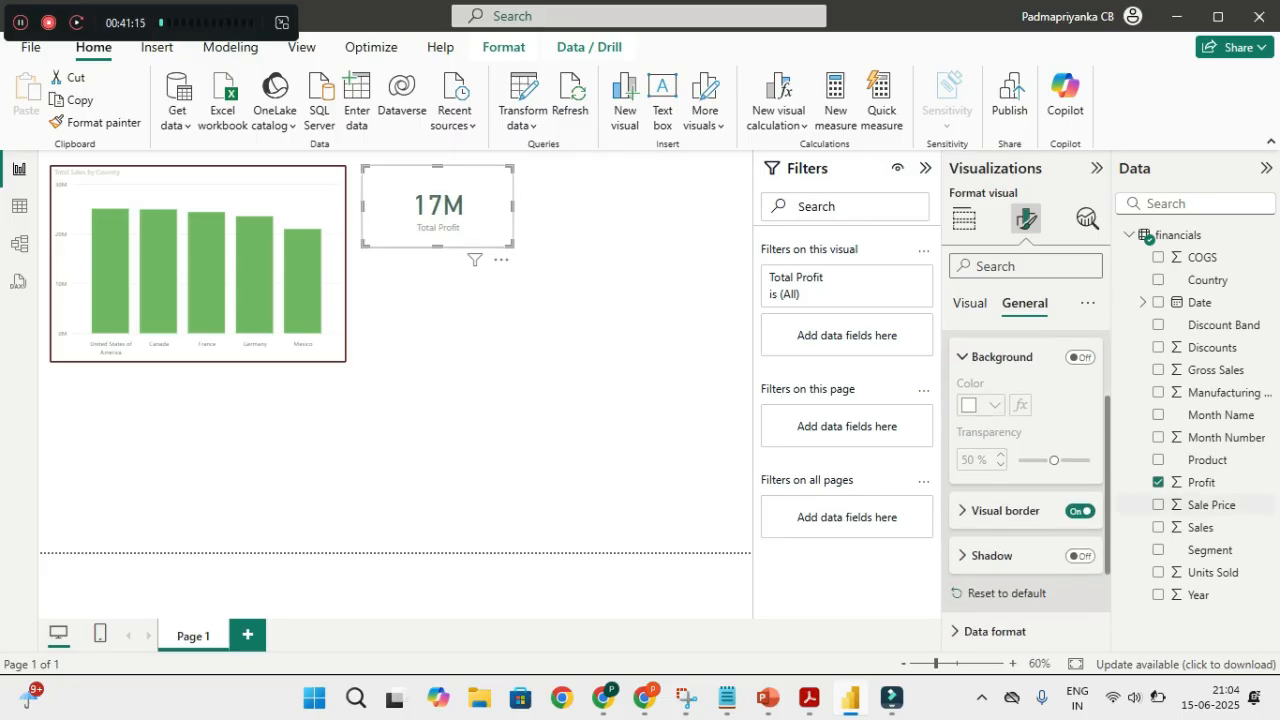
{"action": "left_click", "coordinate": [988, 511]}
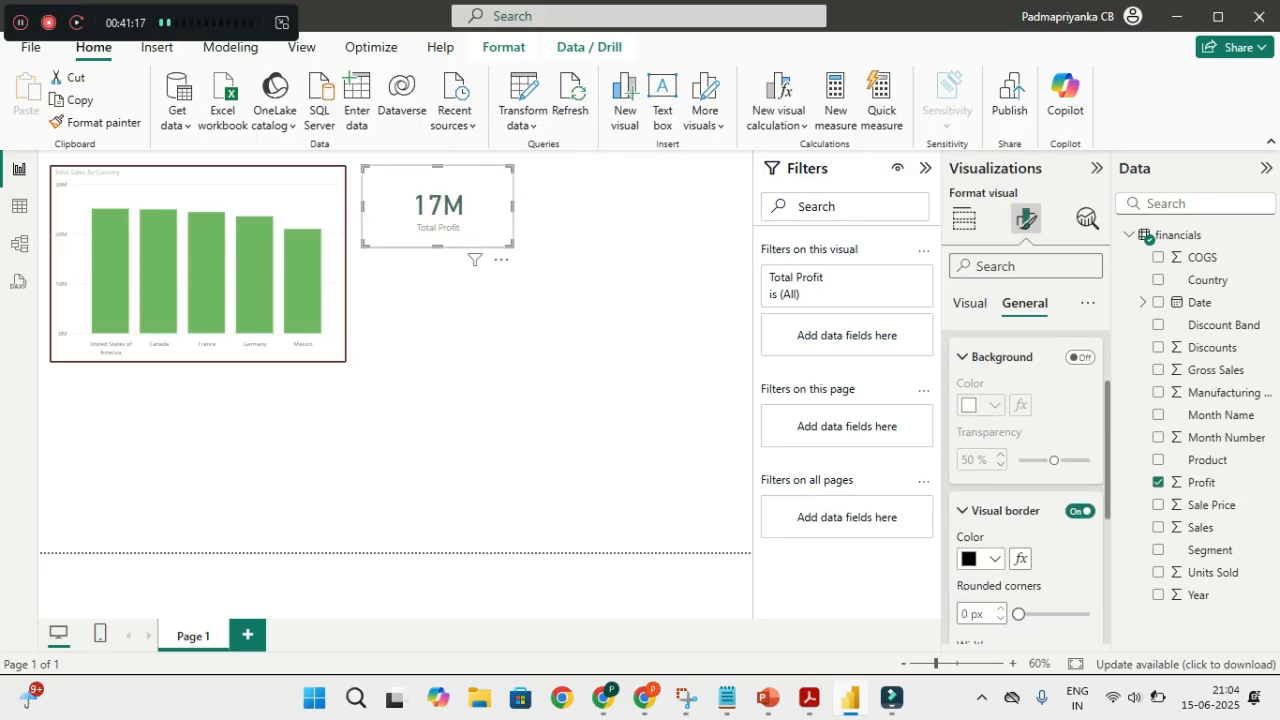
Make the card border dark red with corners rounded to 3 px
{"action": "left_click", "coordinate": [980, 559]}
{"action": "left_click", "coordinate": [1034, 479]}
{"action": "scroll", "coordinate": [1027, 480], "scroll_direction": "down", "scroll_amount": 2}
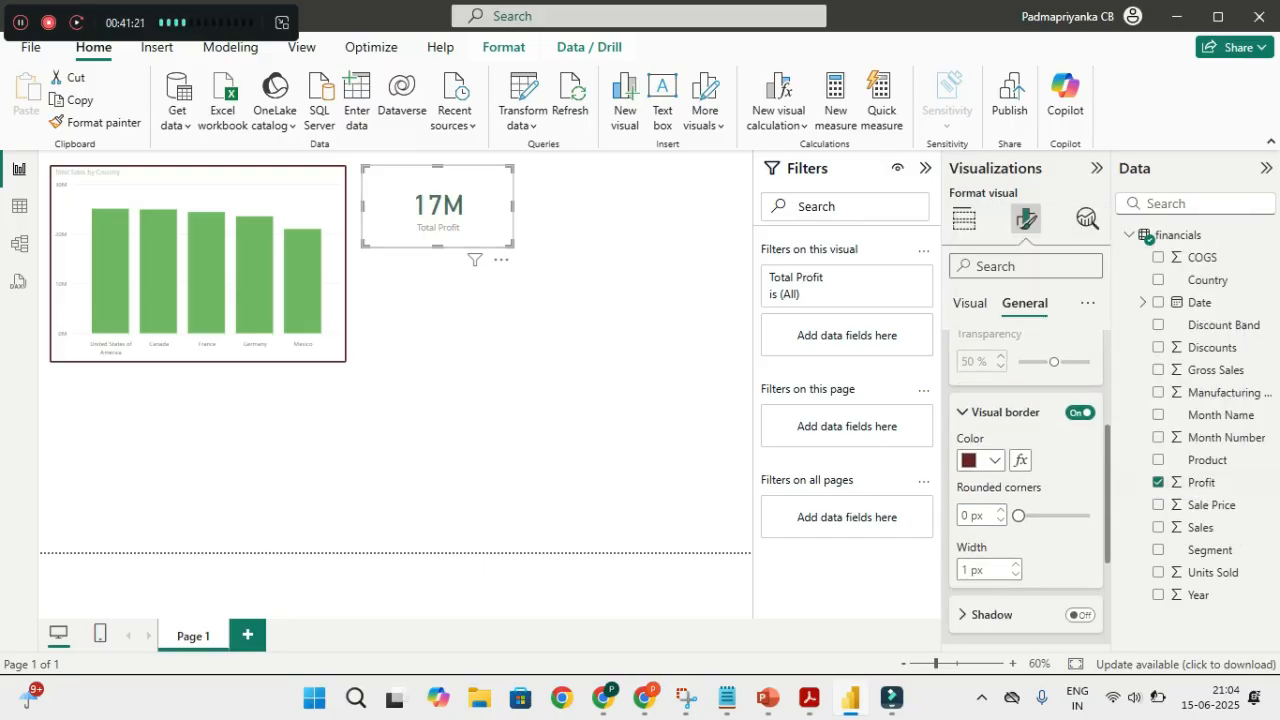
{"action": "left_click", "coordinate": [1000, 511]}
{"action": "left_click", "coordinate": [1000, 511]}
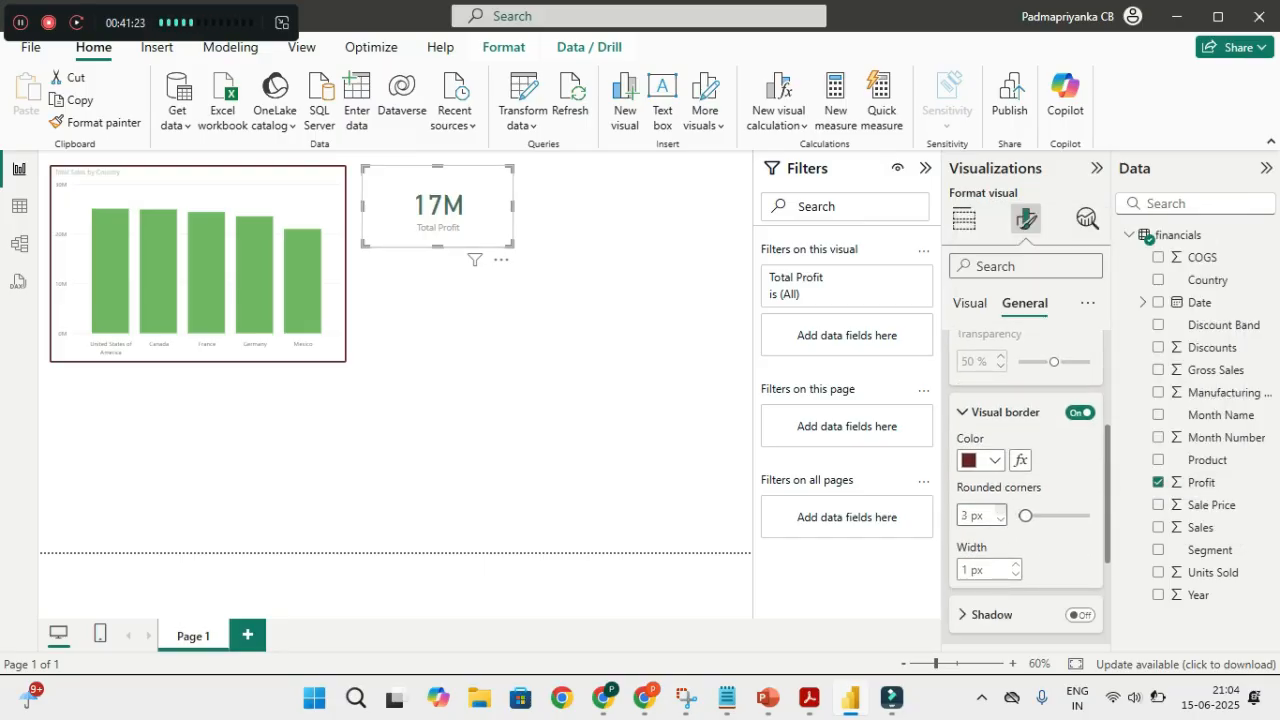
{"action": "left_click", "coordinate": [1000, 511]}
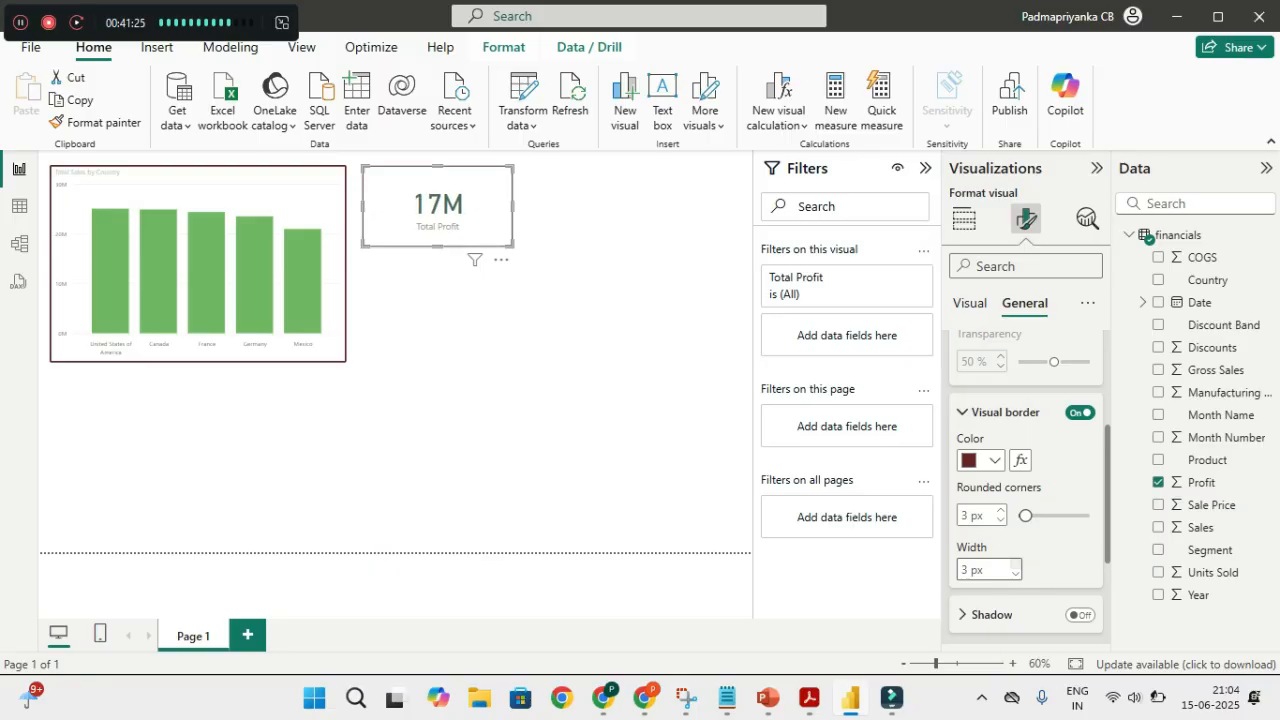
{"action": "left_click", "coordinate": [520, 380]}
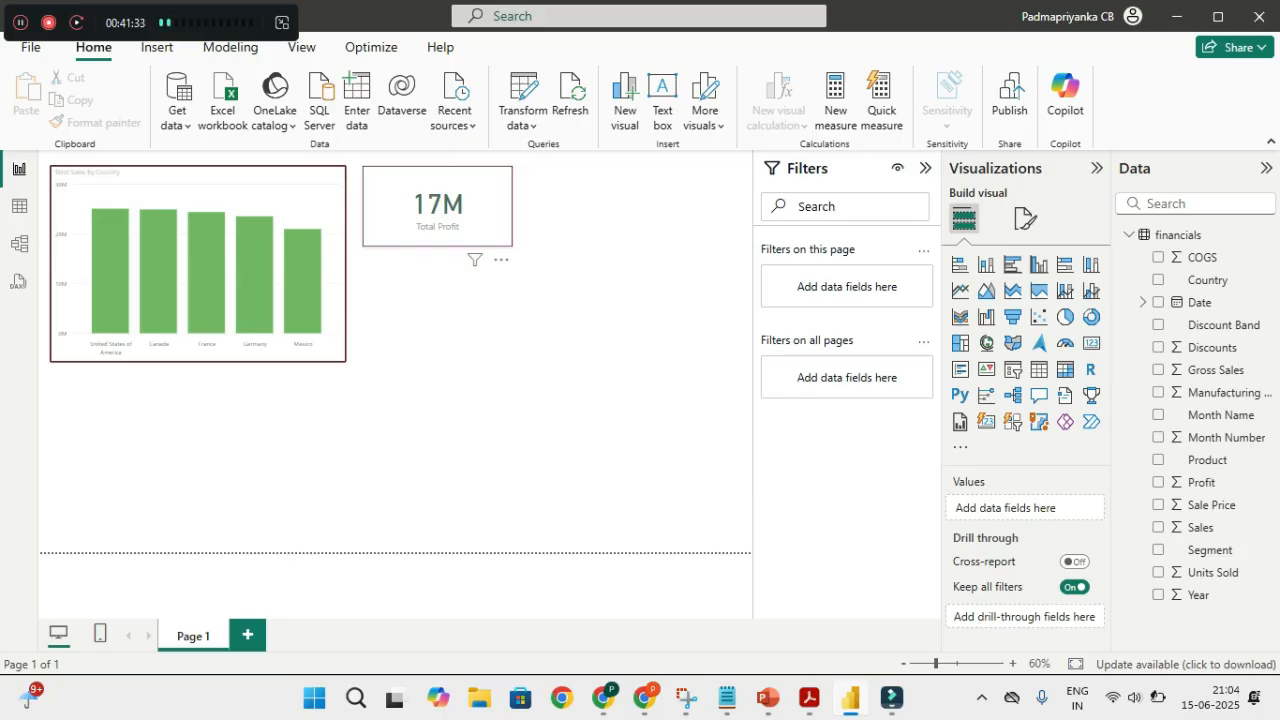
Duplicate the Total Profit card and place the copy beside the original
{"action": "left_click", "coordinate": [438, 207]}
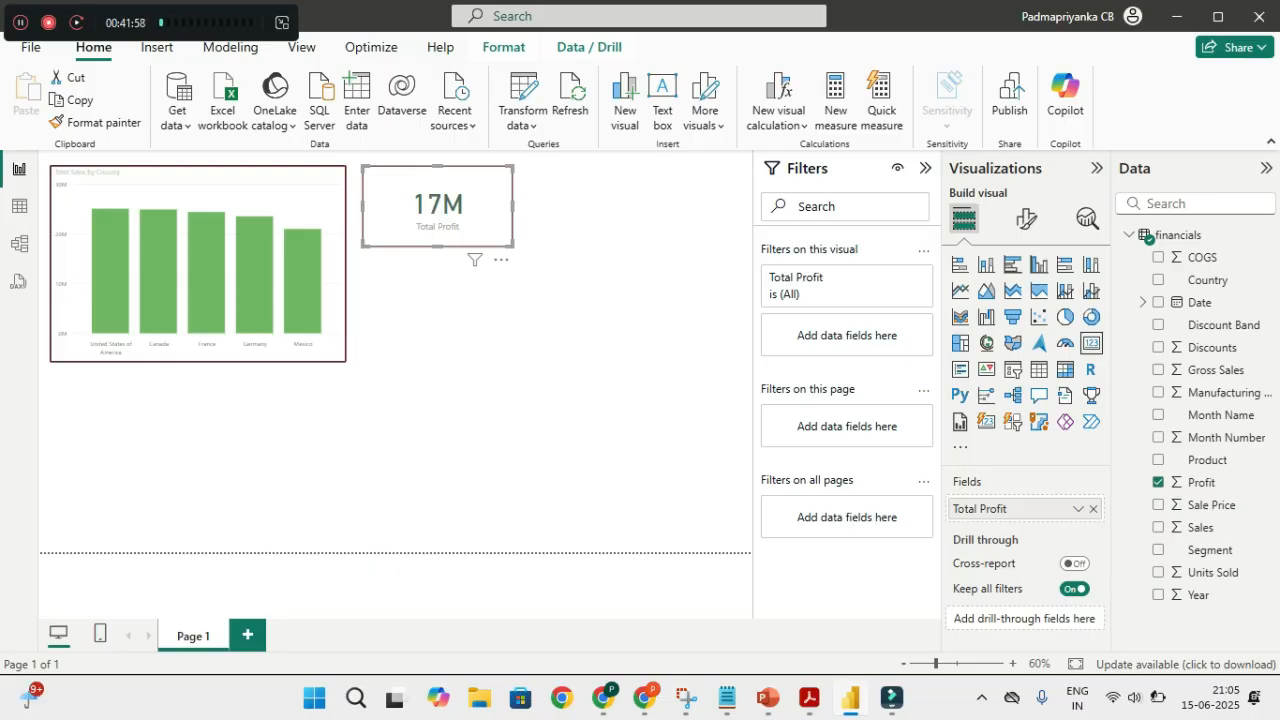
{"action": "key", "text": "ctrl"}
{"action": "key", "text": "ctrl+c"}
{"action": "key", "text": "Escape"}
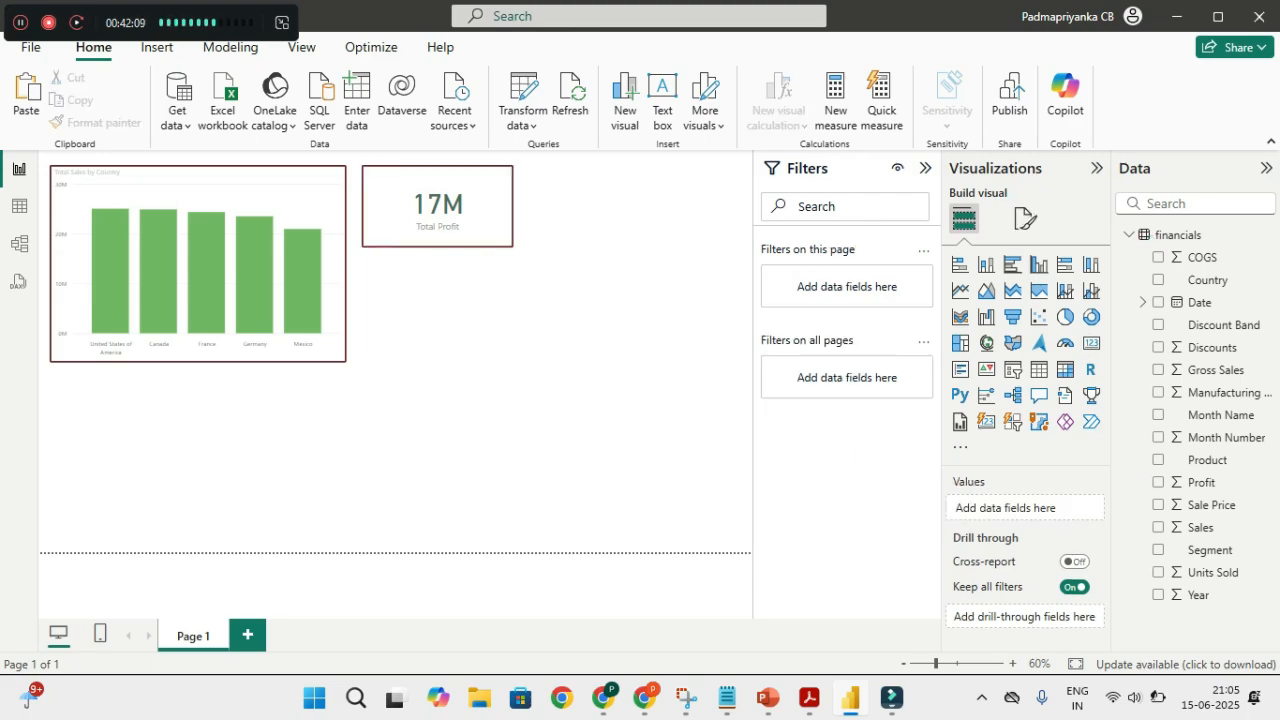
{"action": "key", "text": "ctrl+v"}
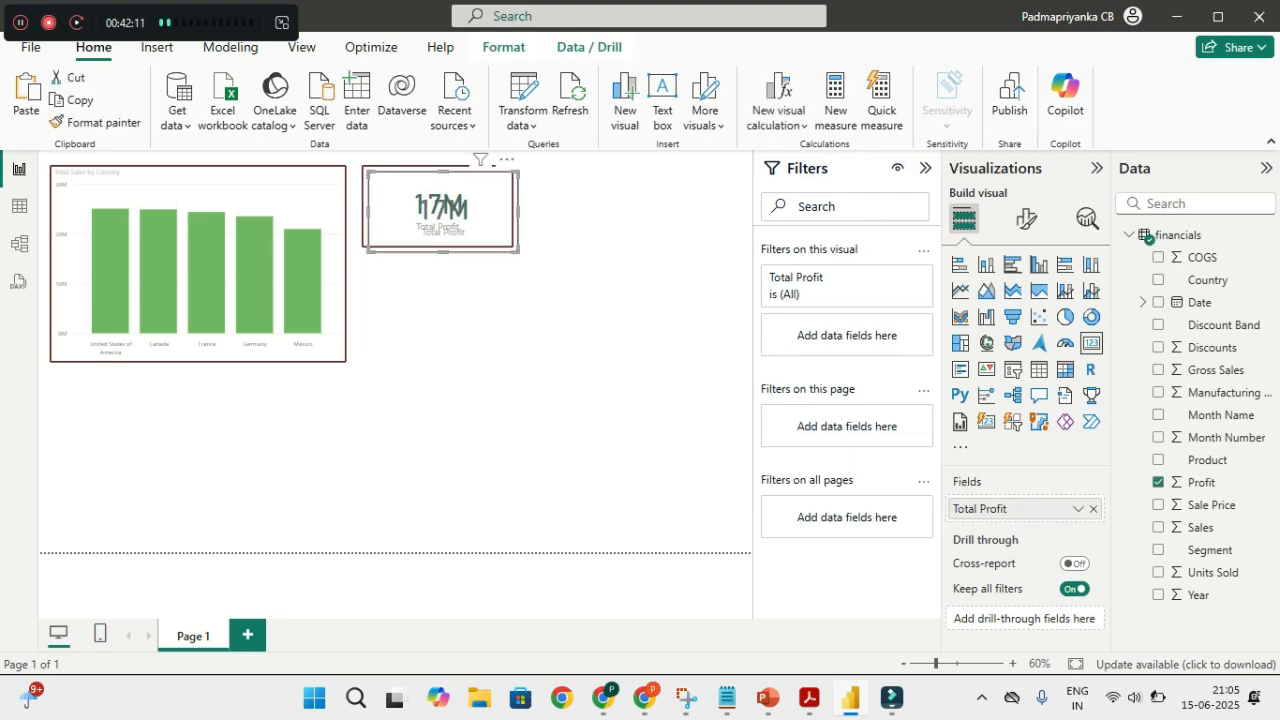
{"action": "left_click_drag", "start_coordinate": [443, 211], "coordinate": [598, 206]}
Remove the Total Profit field from the copied card, leaving it empty
{"action": "right_click", "coordinate": [620, 201]}
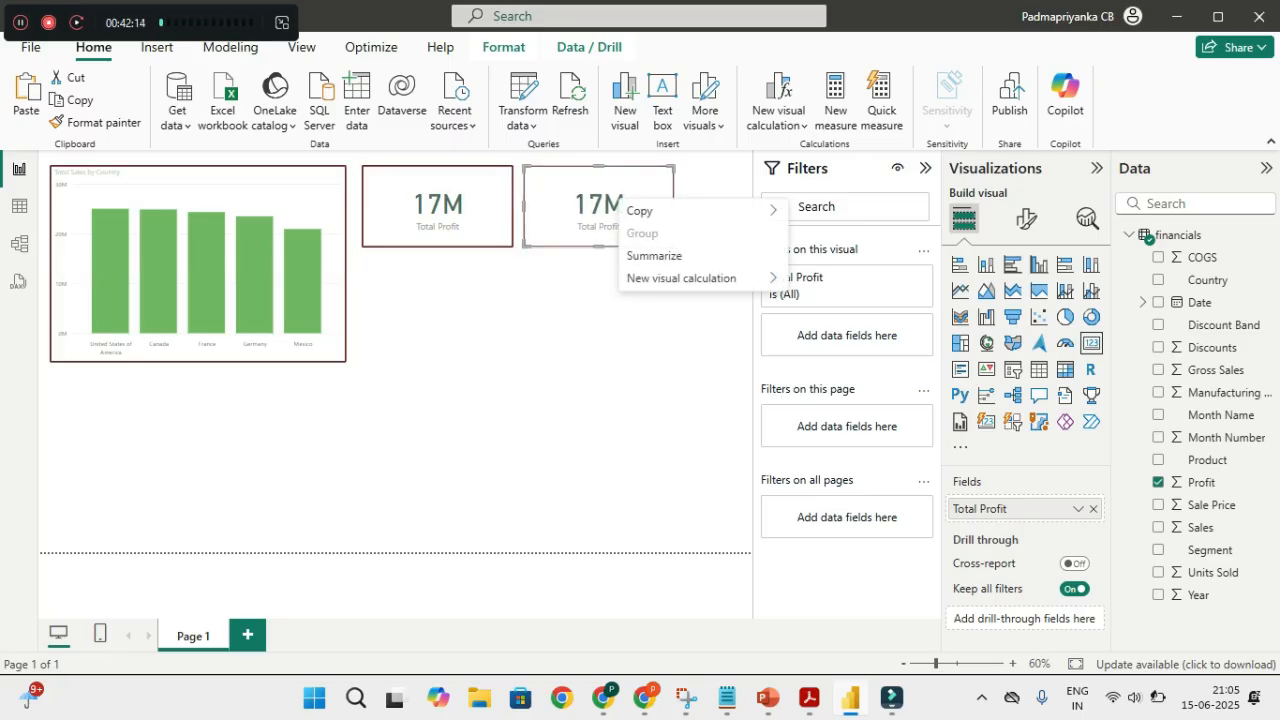
{"action": "key", "text": "Escape"}
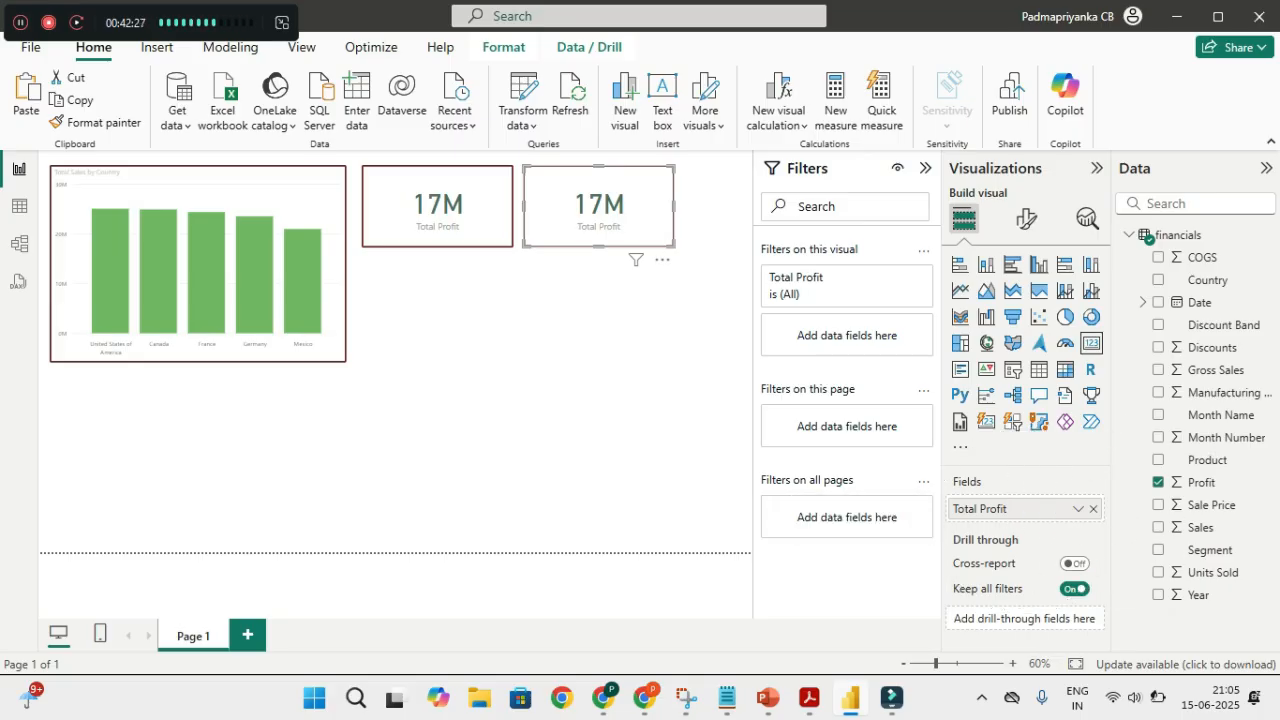
{"action": "left_click", "coordinate": [1093, 508]}
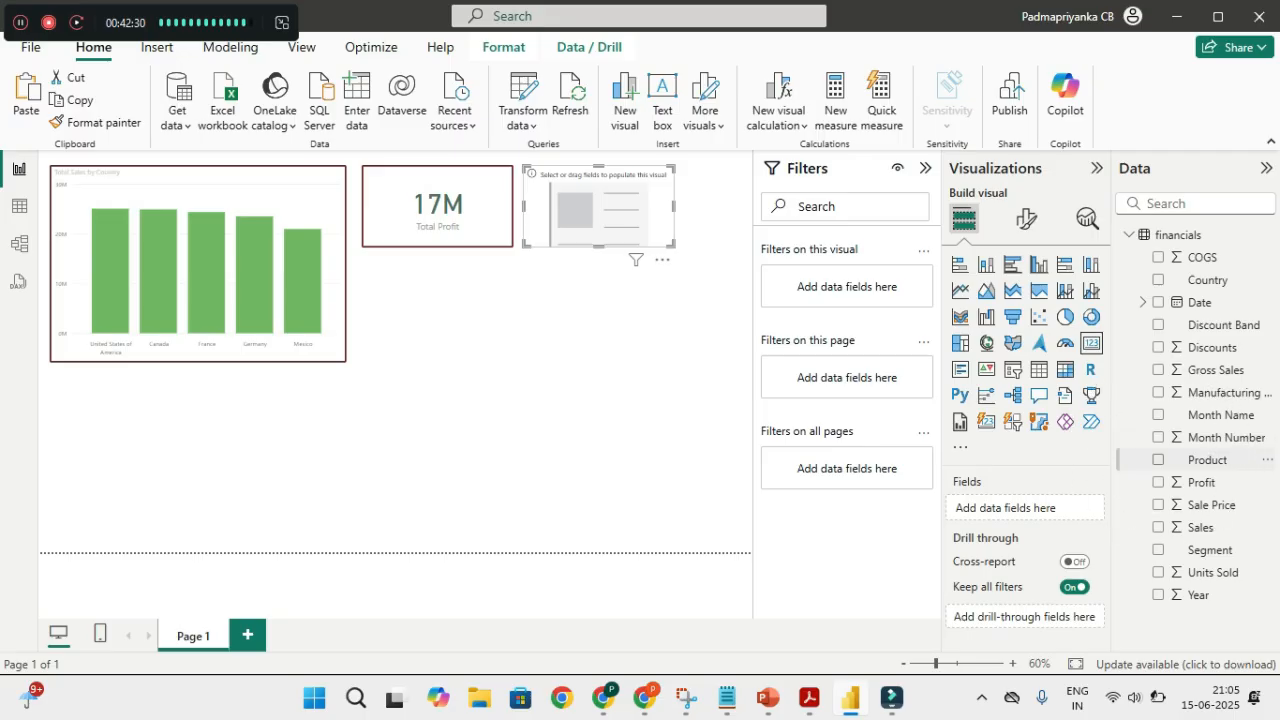
Add Product to the empty card and change it from First Product to Count of Product, showing 6
{"action": "left_click", "coordinate": [1158, 459]}
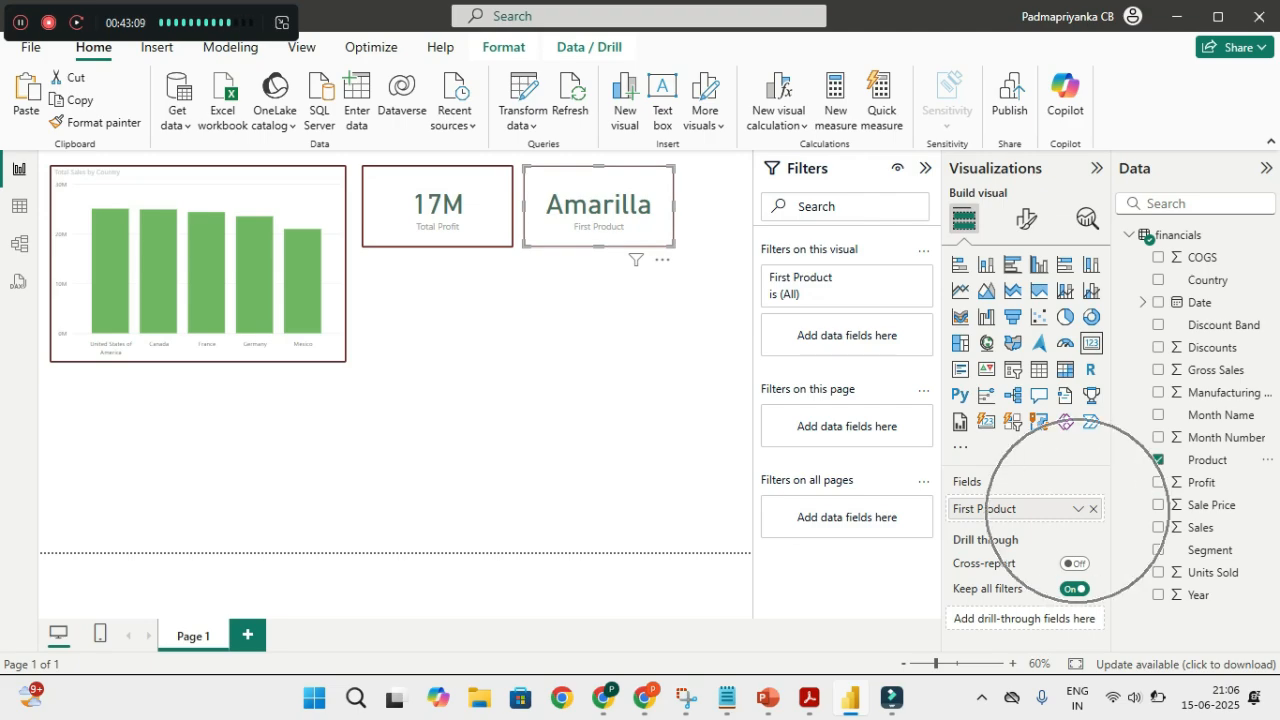
{"action": "left_click", "coordinate": [1077, 509]}
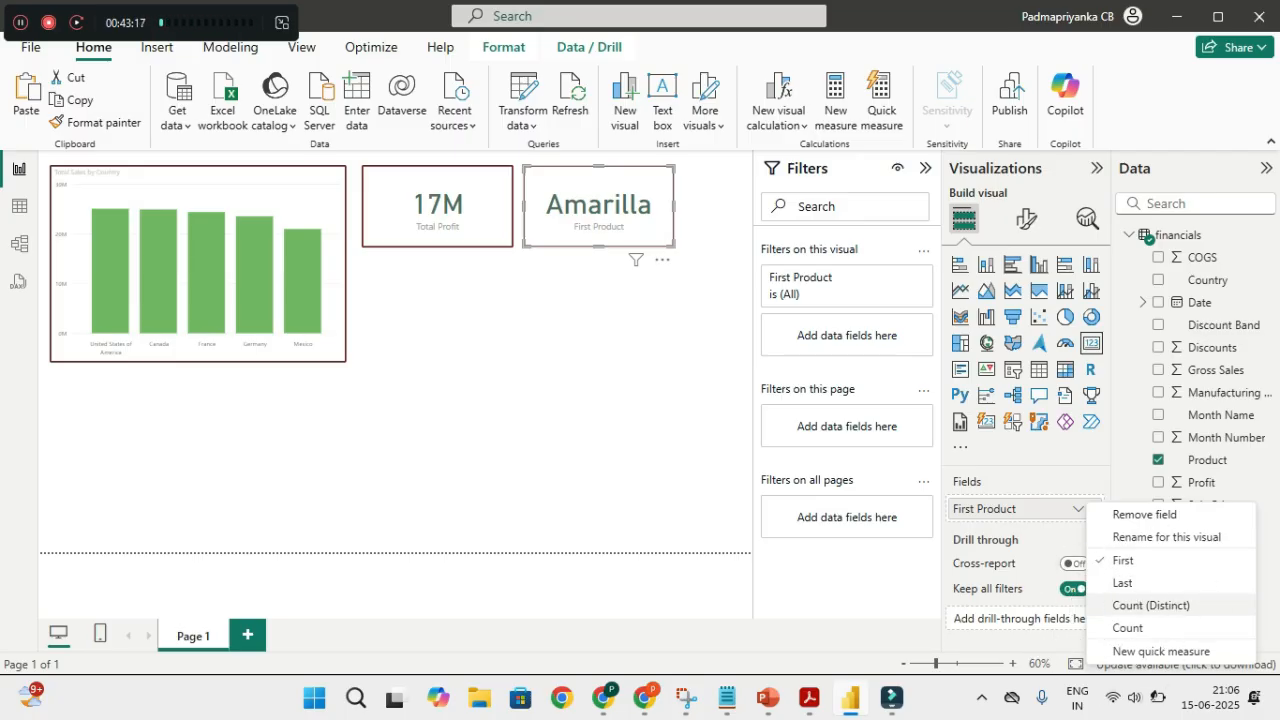
{"action": "left_click", "coordinate": [1150, 605]}
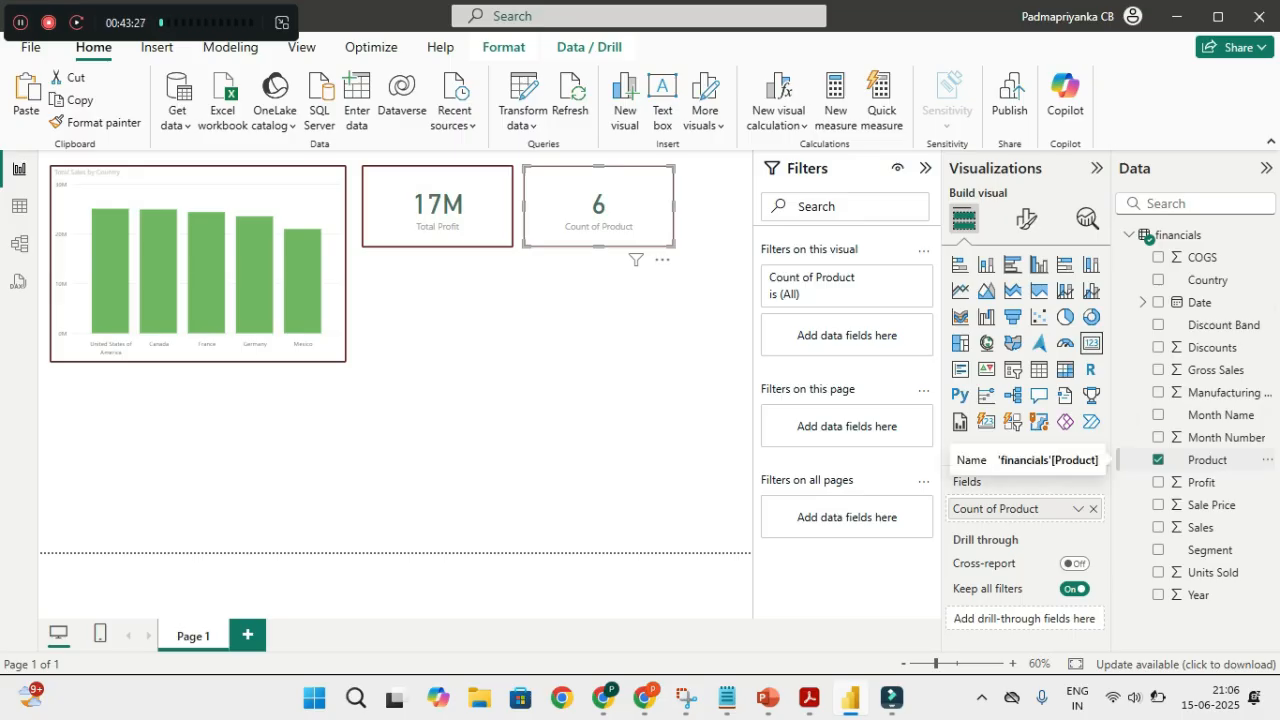
Rename the second card's Count of Product field to 'No of Products' for this visual
{"action": "key", "text": "ctrl"}
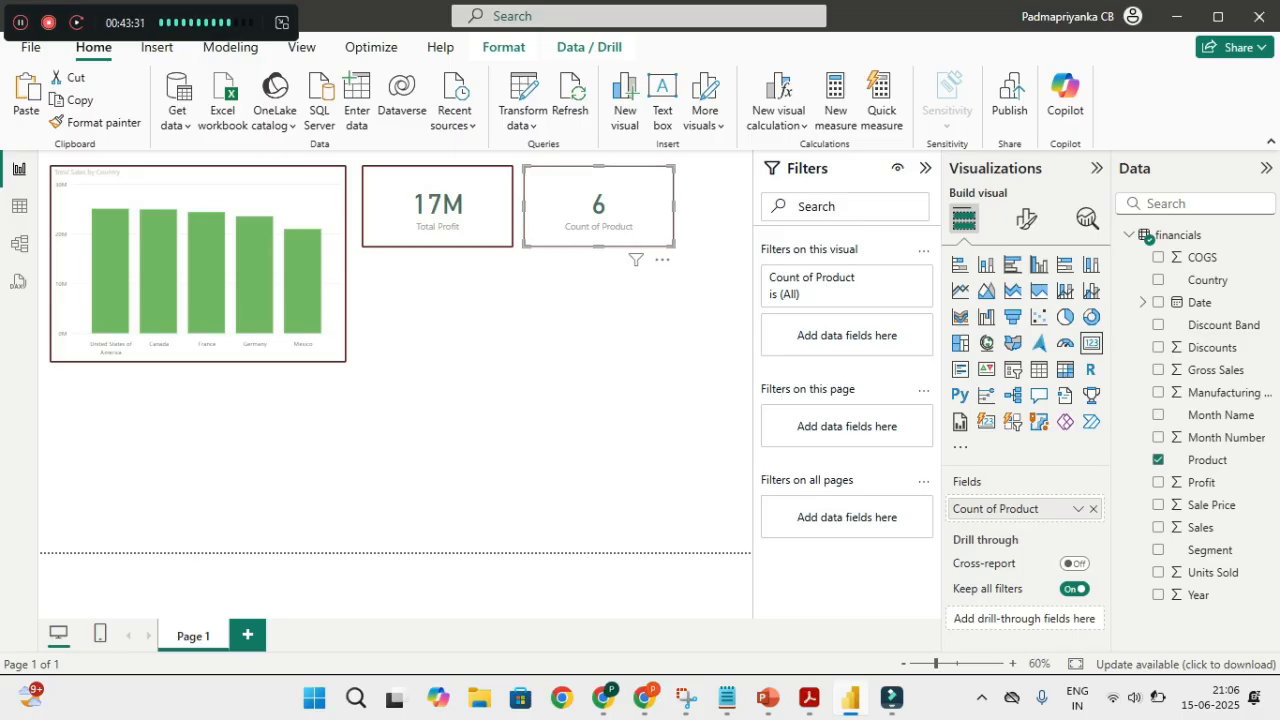
{"action": "key", "text": "ctrl"}
{"action": "left_click", "coordinate": [1078, 508]}
{"action": "left_click", "coordinate": [1166, 367]}
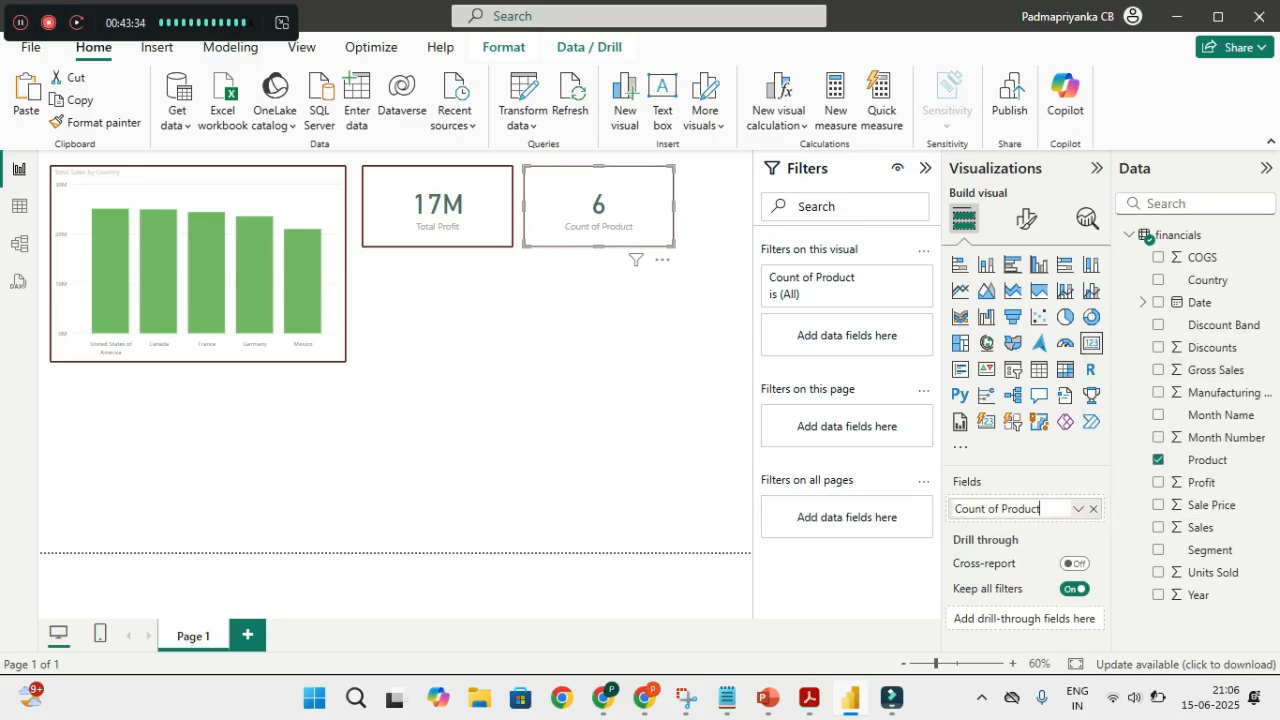
{"action": "key", "text": "ctrl+a"}
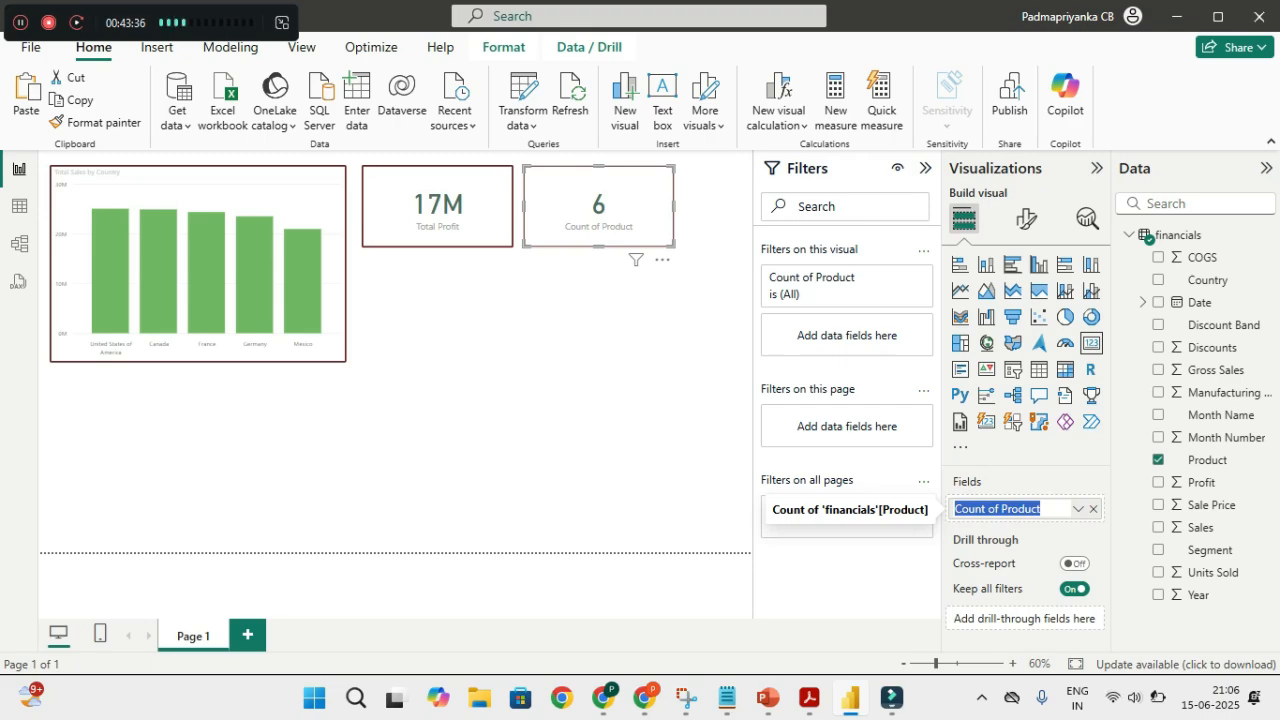
{"action": "type", "text": "No of"}
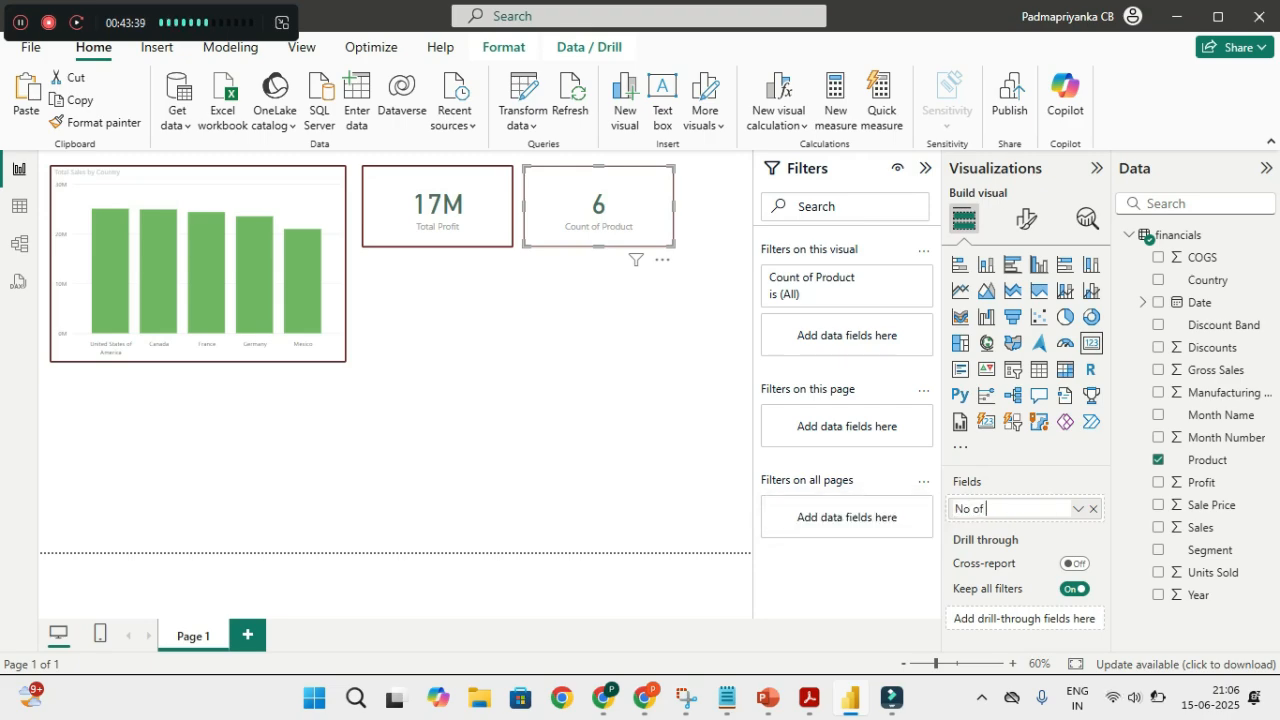
{"action": "type", "text": " Products"}
{"action": "key", "text": "Return"}
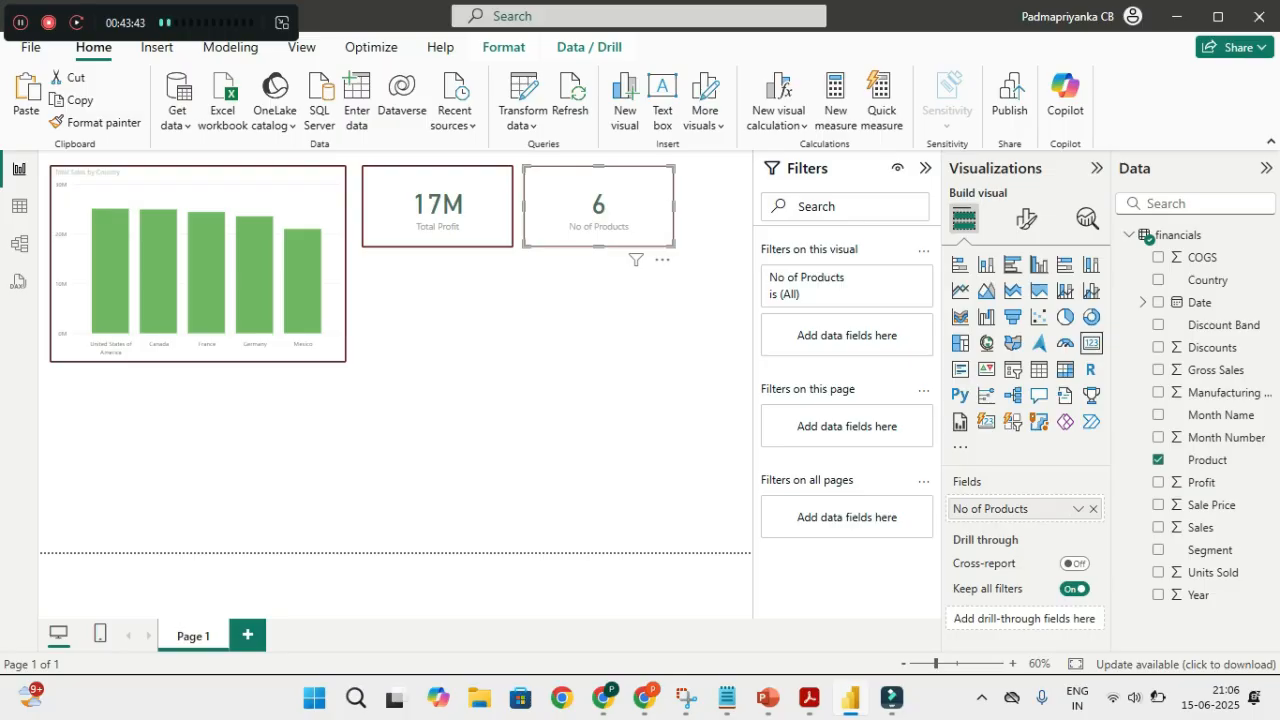
{"action": "left_click", "coordinate": [545, 400]}
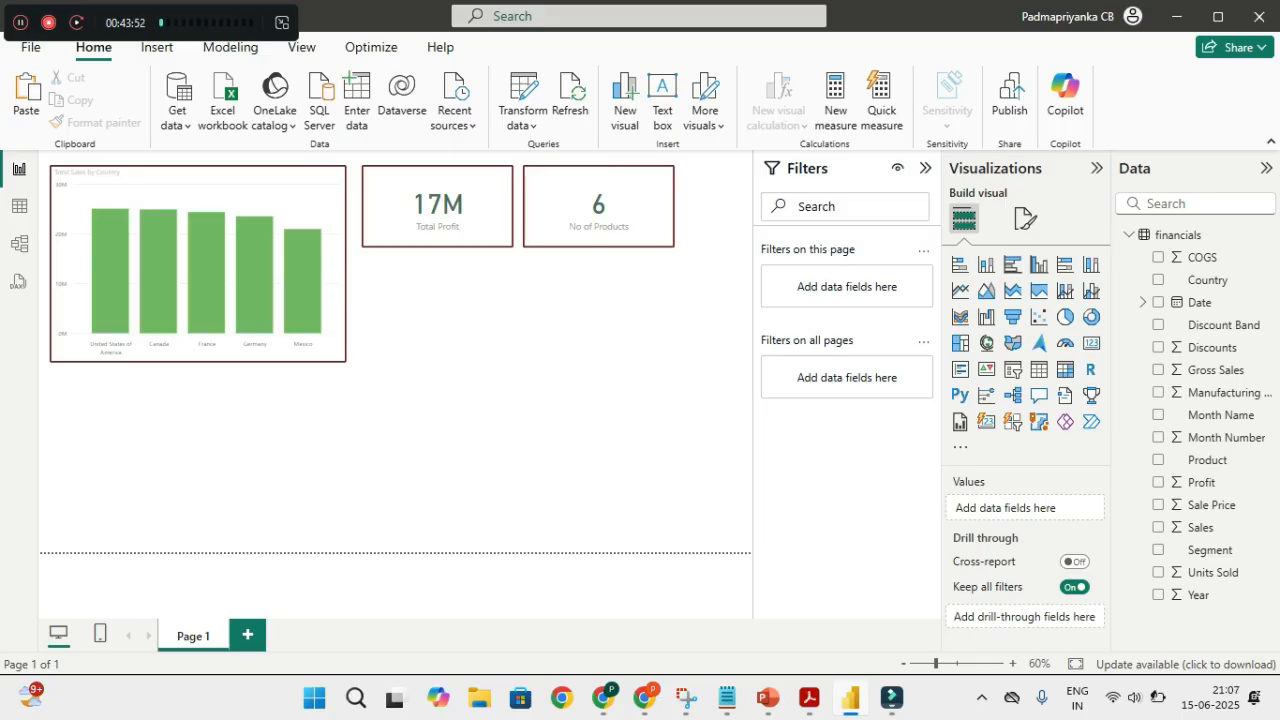
{"action": "left_click", "coordinate": [599, 210]}
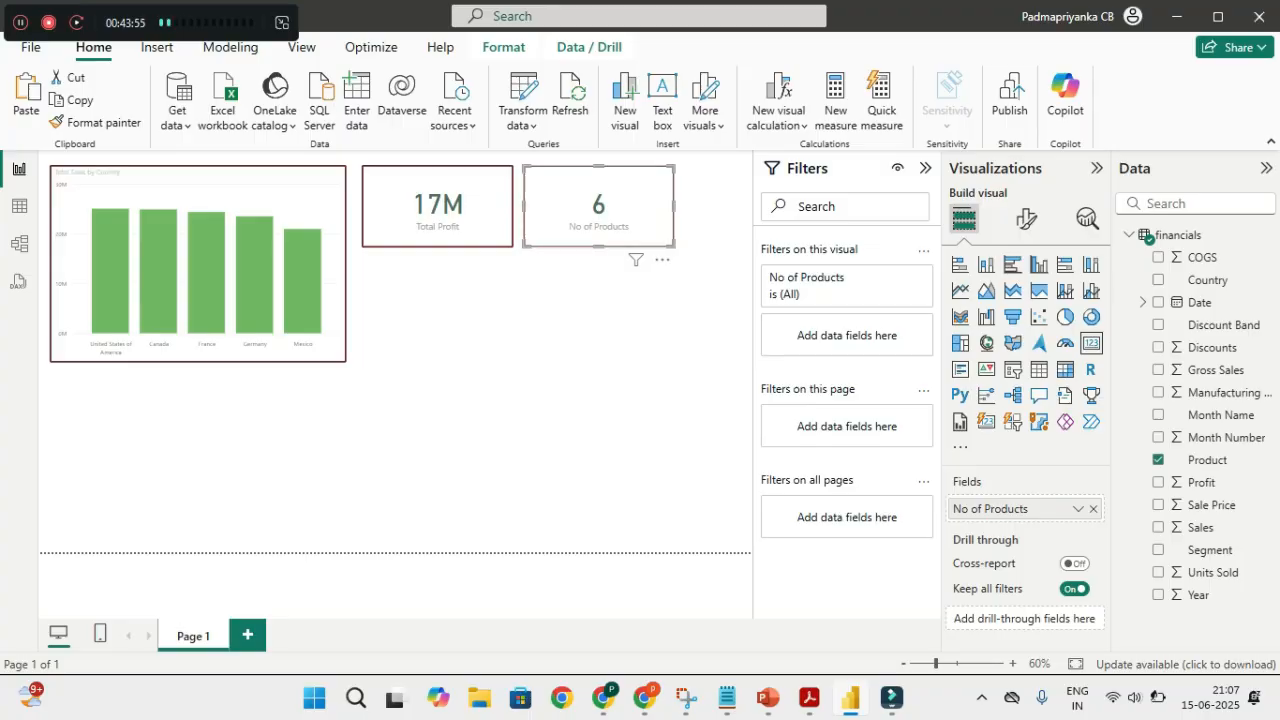
Cross-filter the cards by the Canada, France, Germany, Mexico and United States bars in turn
{"action": "key", "text": "Escape"}
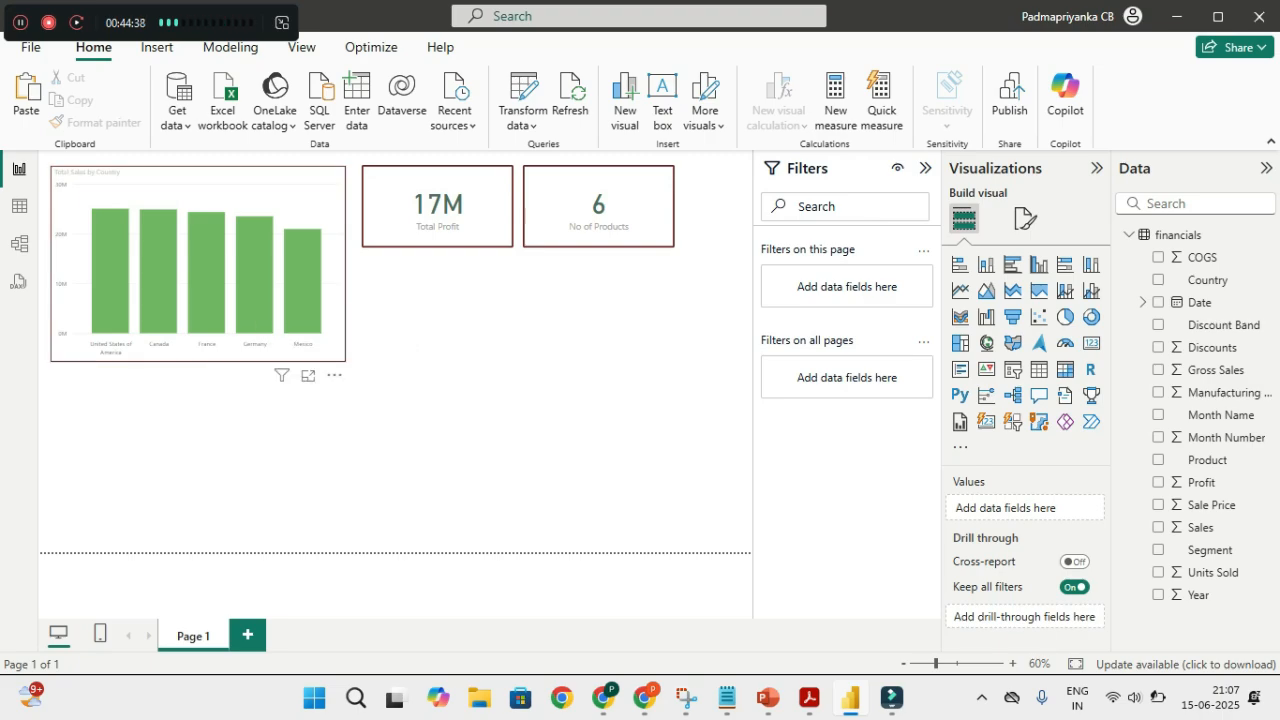
{"action": "left_click", "coordinate": [160, 284]}
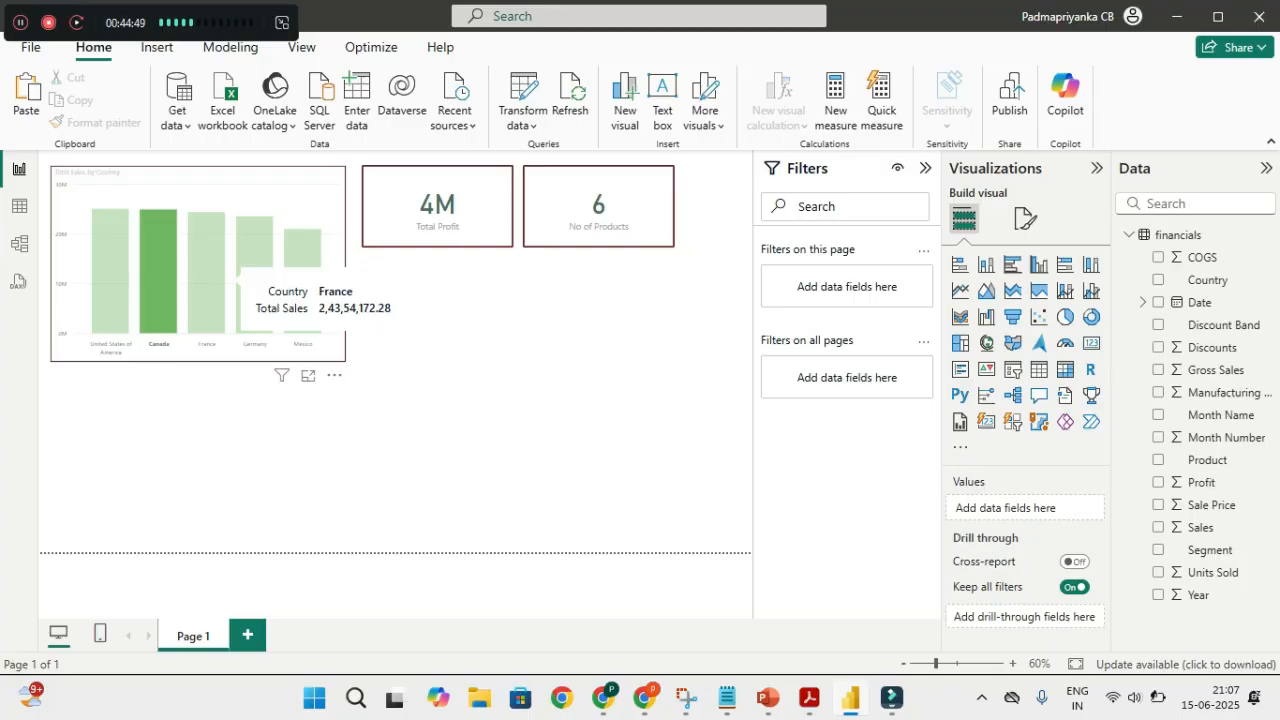
{"action": "left_click", "coordinate": [206, 285]}
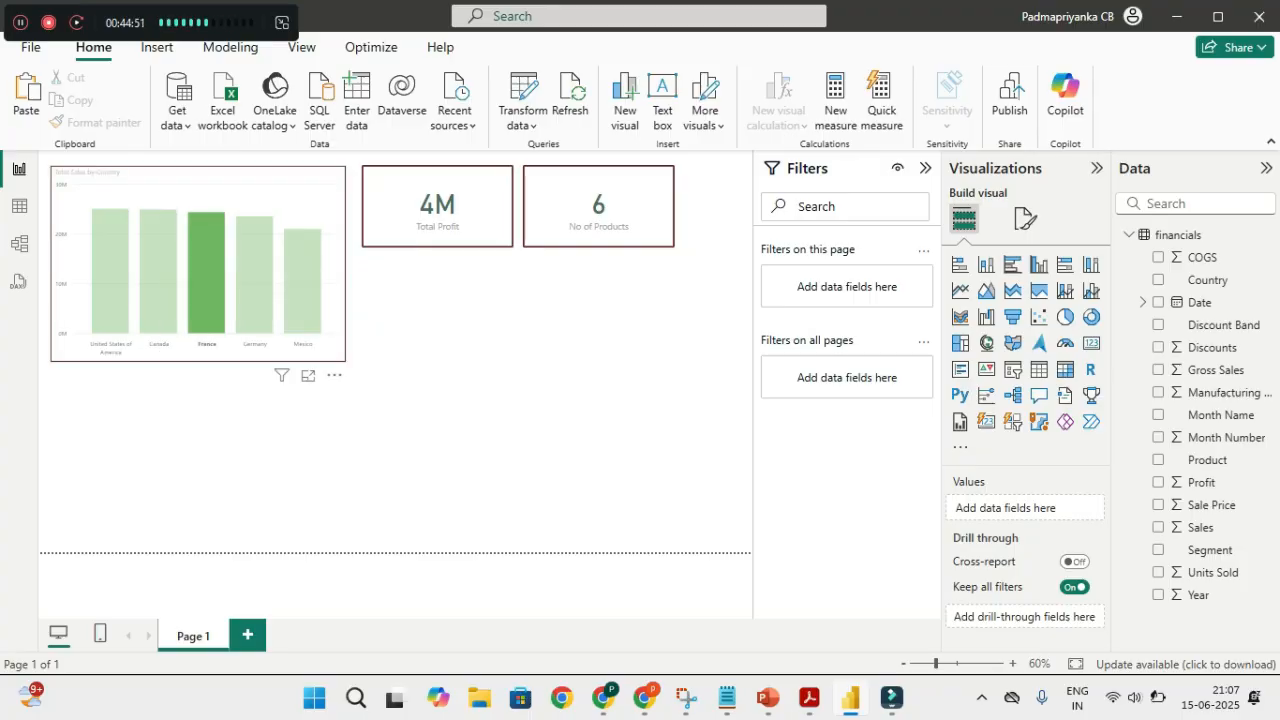
{"action": "left_click", "coordinate": [254, 275]}
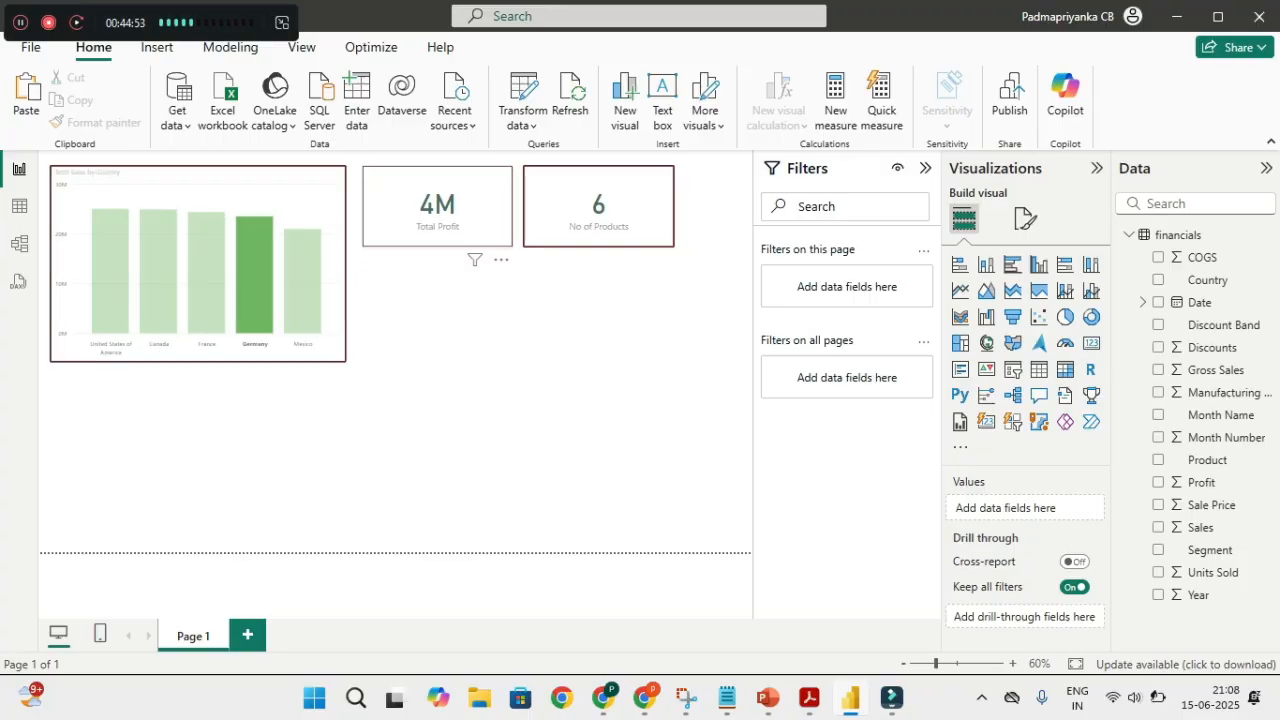
{"action": "left_click", "coordinate": [302, 285]}
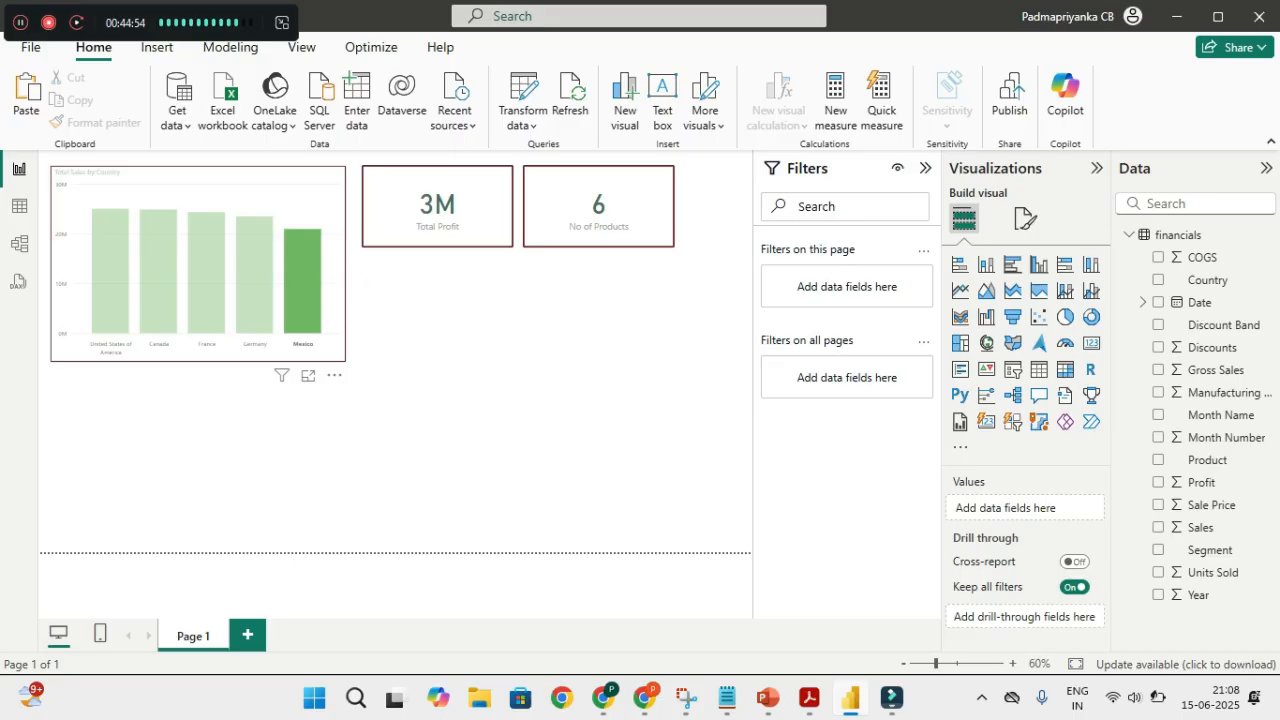
{"action": "left_click", "coordinate": [118, 295]}
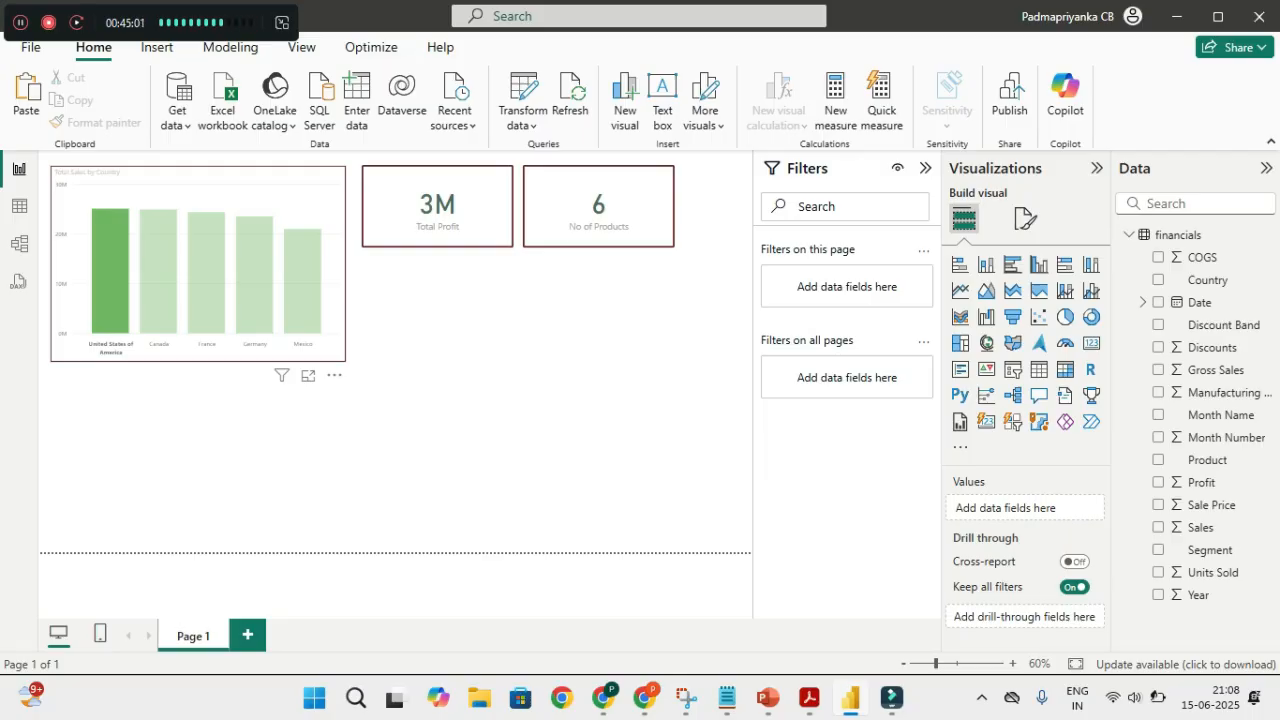
{"action": "left_click", "coordinate": [162, 286]}
{"action": "left_click", "coordinate": [208, 286]}
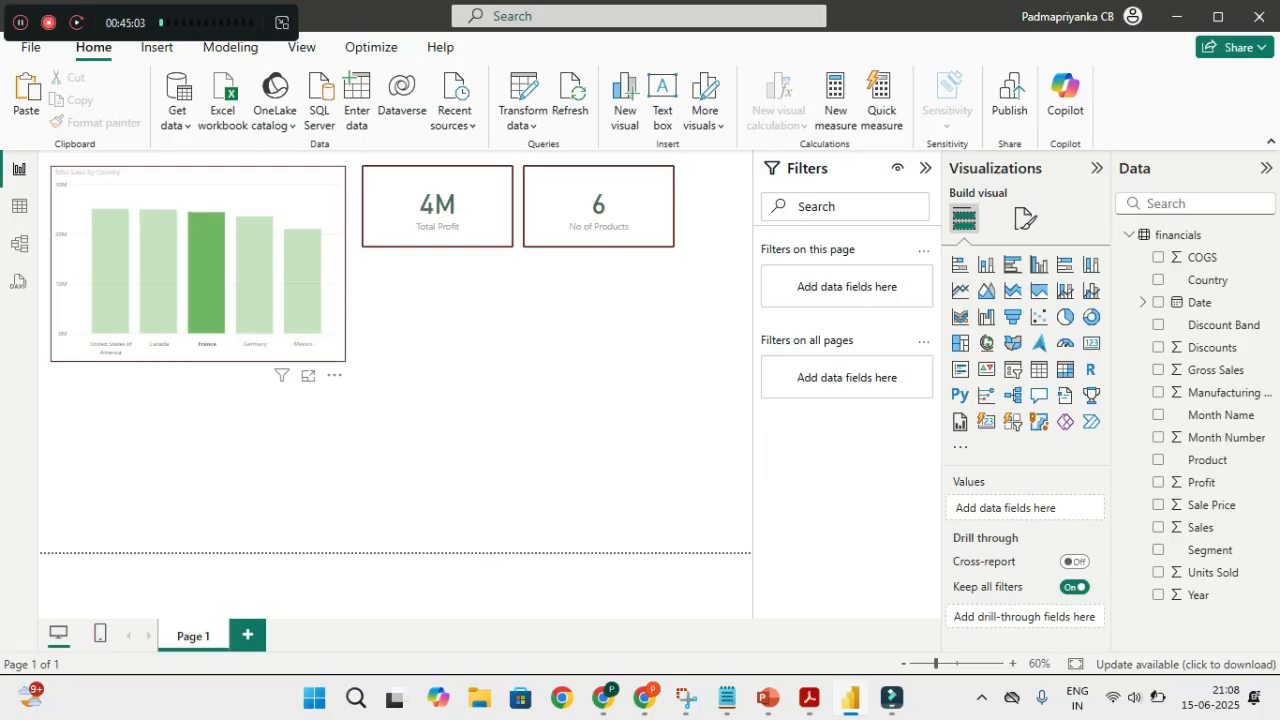
{"action": "left_click", "coordinate": [255, 286]}
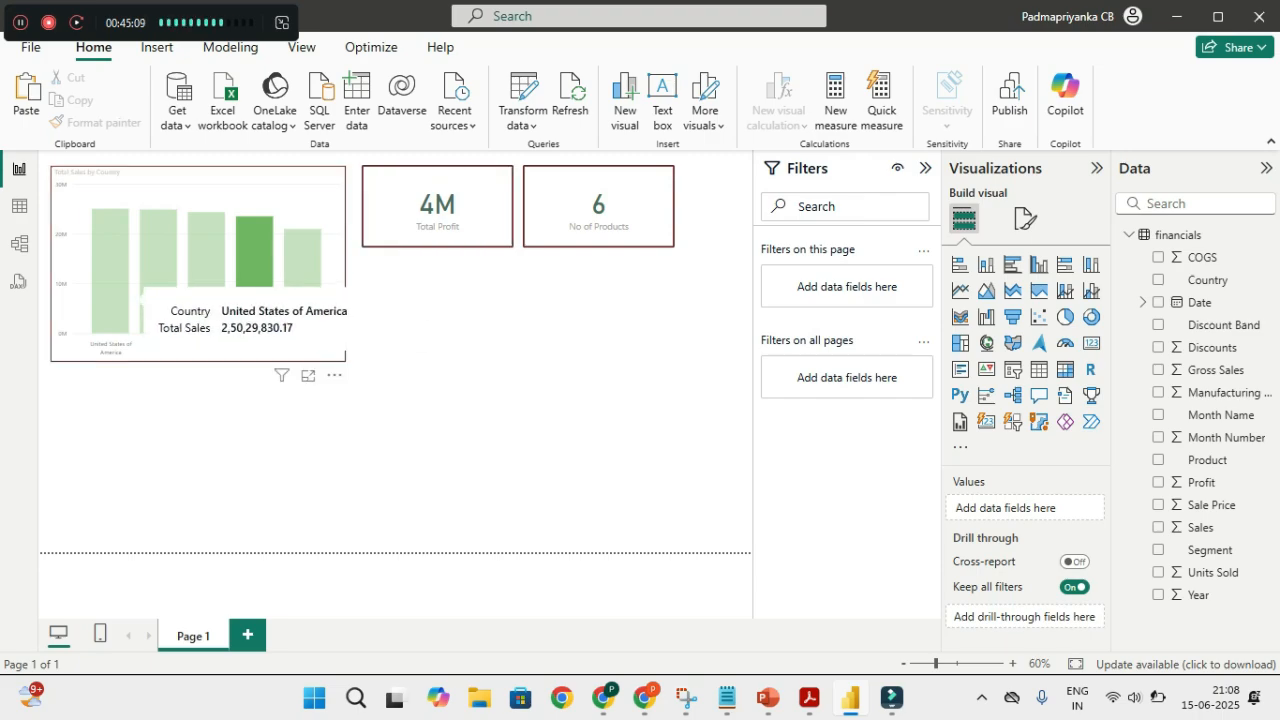
{"action": "left_click", "coordinate": [120, 290]}
{"action": "left_click", "coordinate": [308, 279]}
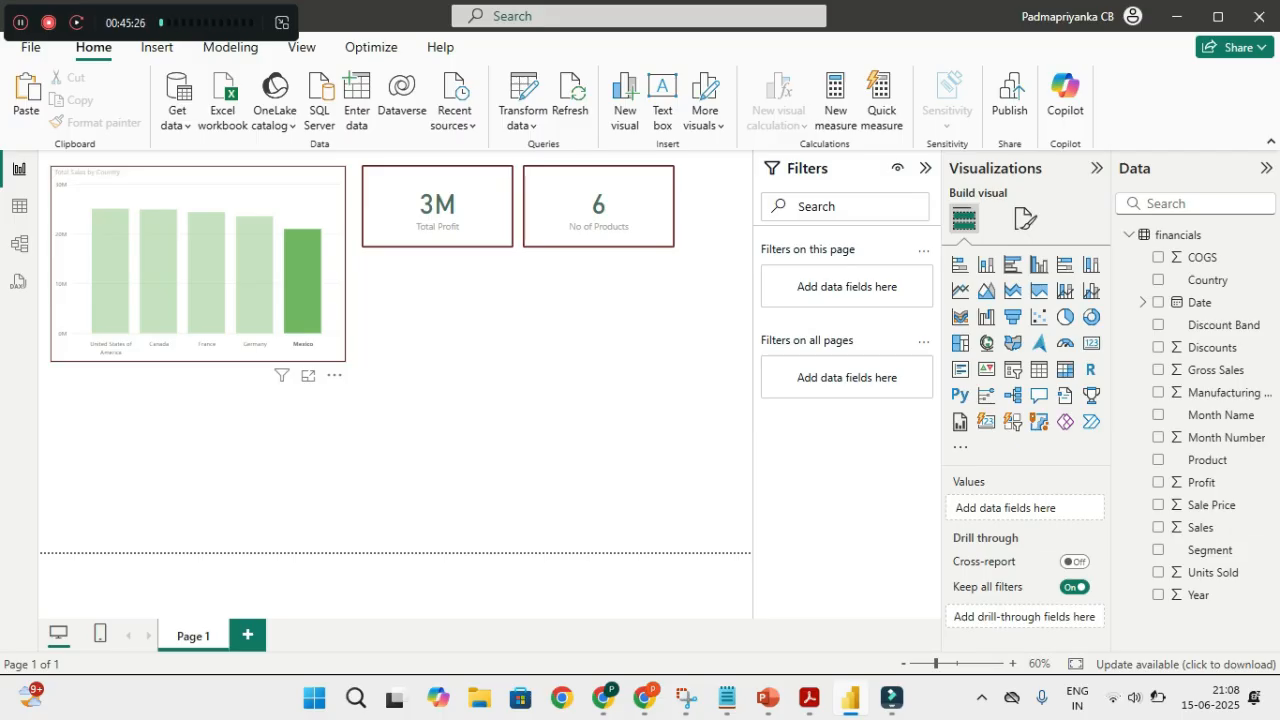
Clear the country filter to restore full totals, then switch to the PDF guide in Acrobat
{"action": "mouse_move", "coordinate": [311, 283]}
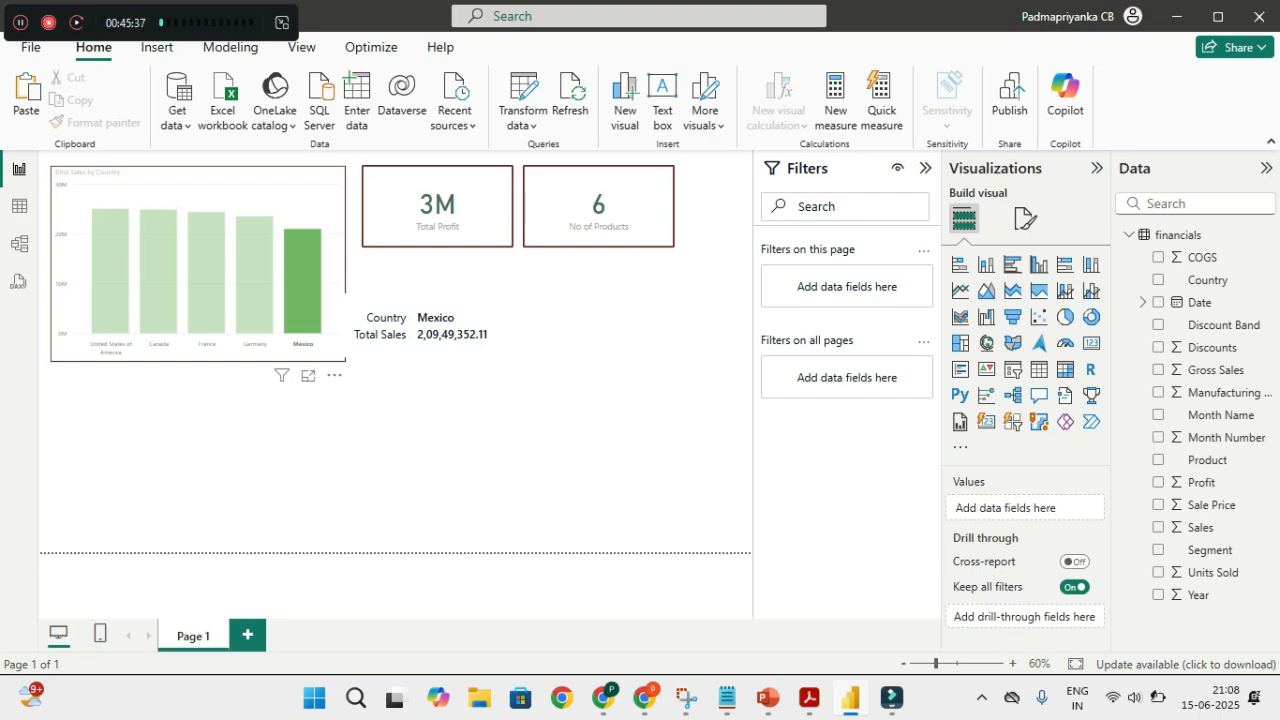
{"action": "left_click", "coordinate": [309, 308]}
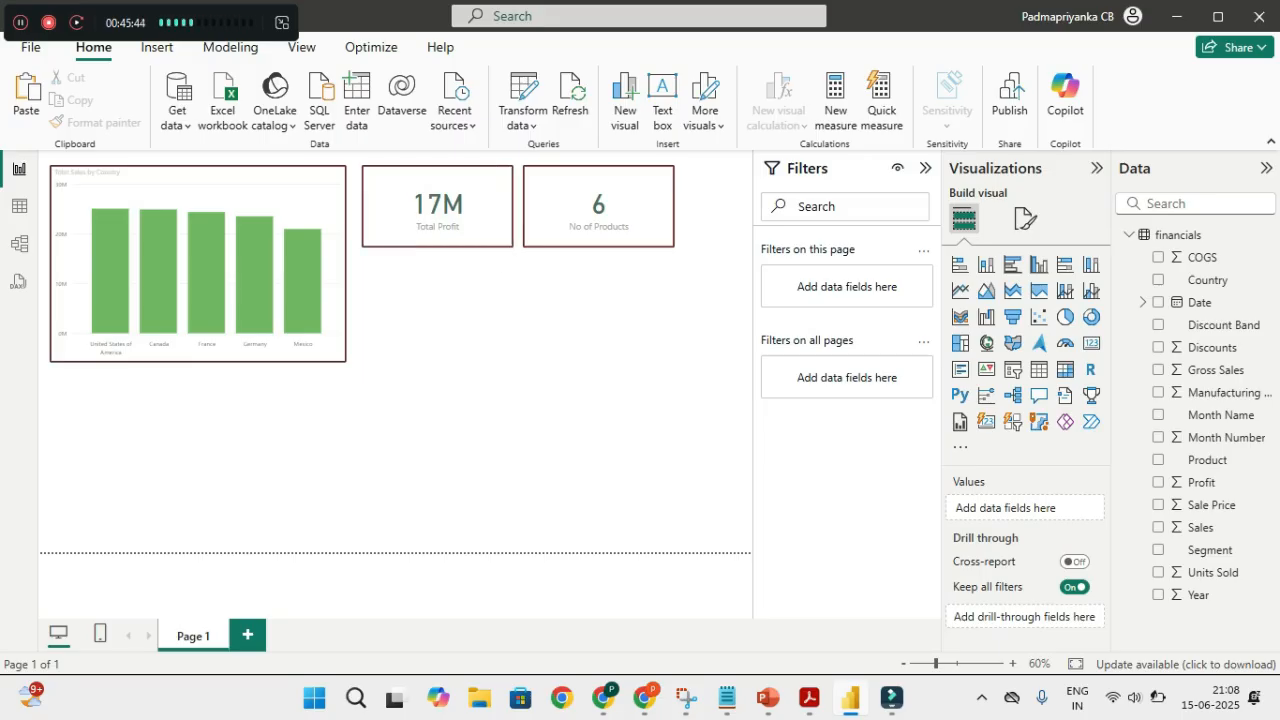
{"action": "left_click", "coordinate": [809, 697]}
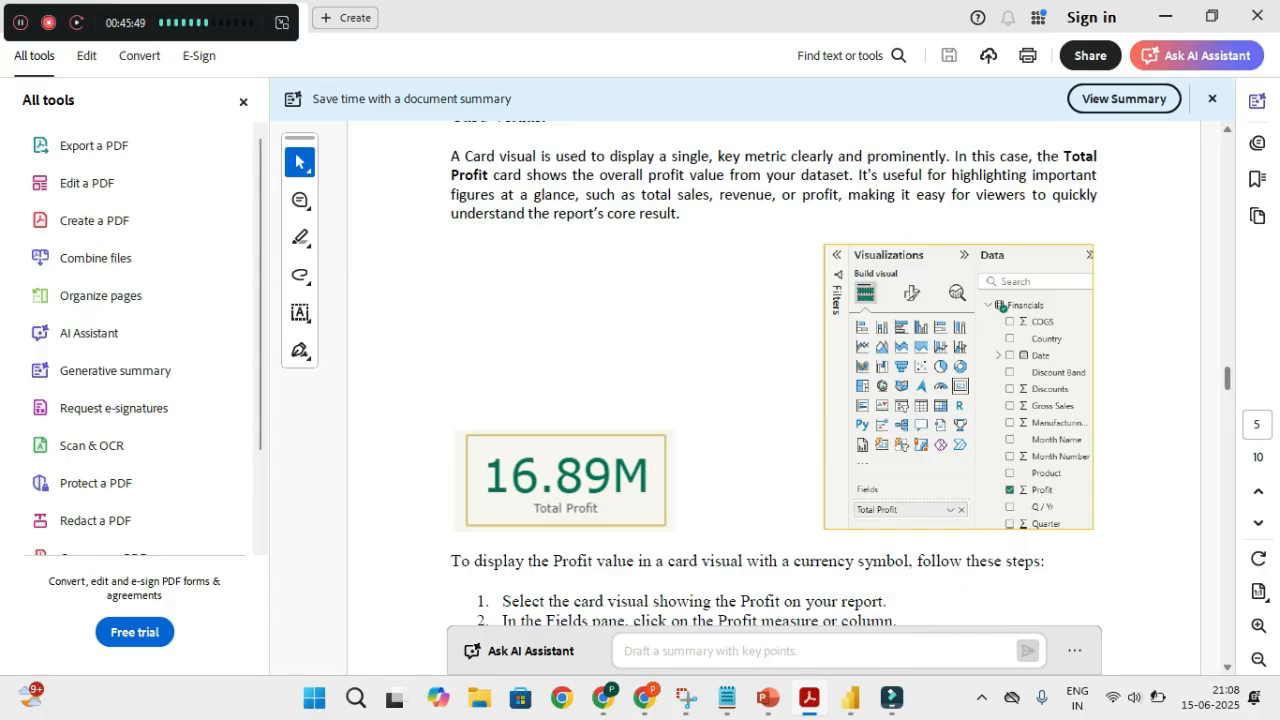
Scroll the PDF guide to the Table visual section on page 7, then return to Power BI
{"action": "scroll", "coordinate": [773, 400], "scroll_direction": "down", "scroll_amount": 10}
{"action": "scroll", "coordinate": [773, 400], "scroll_direction": "down", "scroll_amount": 8}
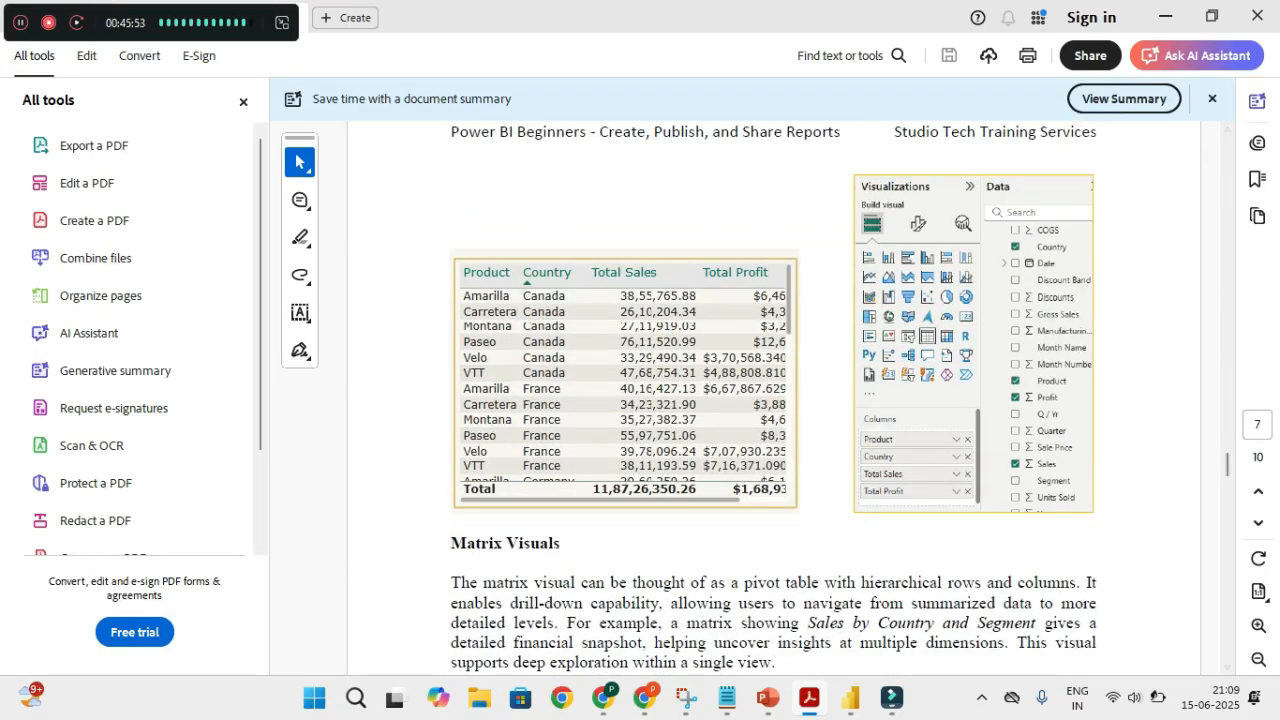
{"action": "key", "text": "alt+Tab"}
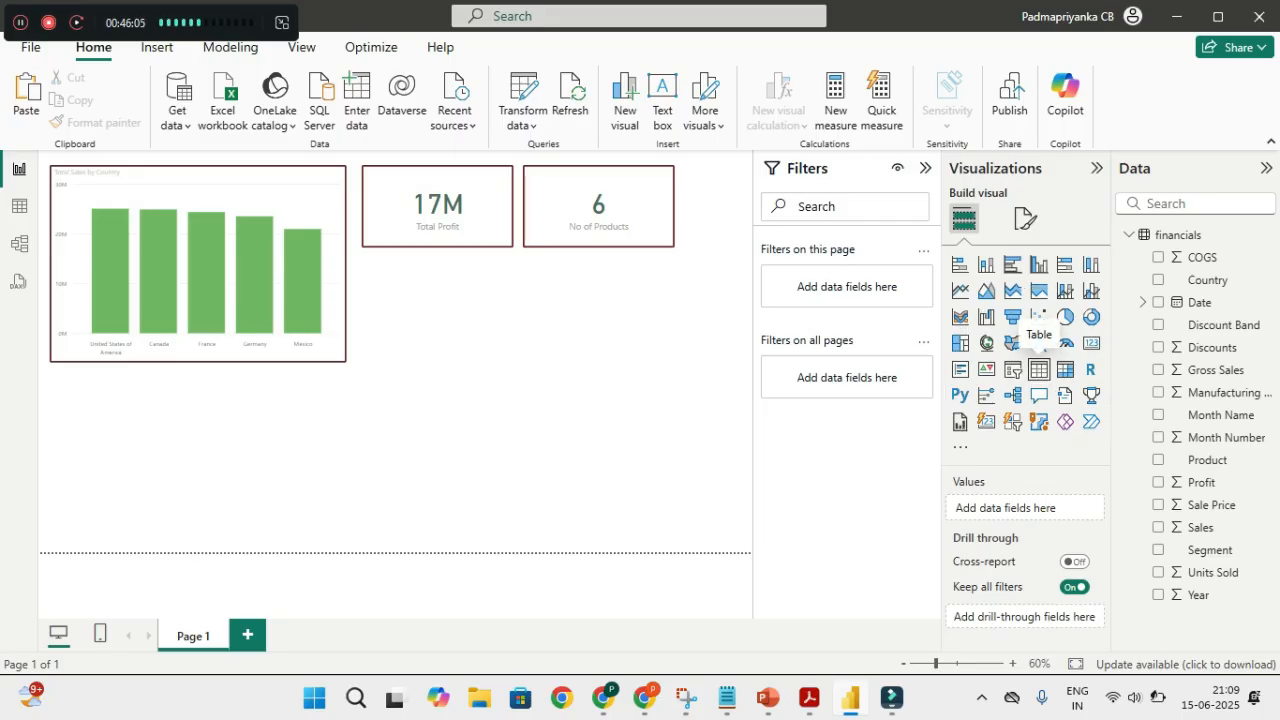
Add a table of Country, Sum of Sales and Sum of Profit below the chart and shorten it to fit
{"action": "left_click", "coordinate": [1039, 368]}
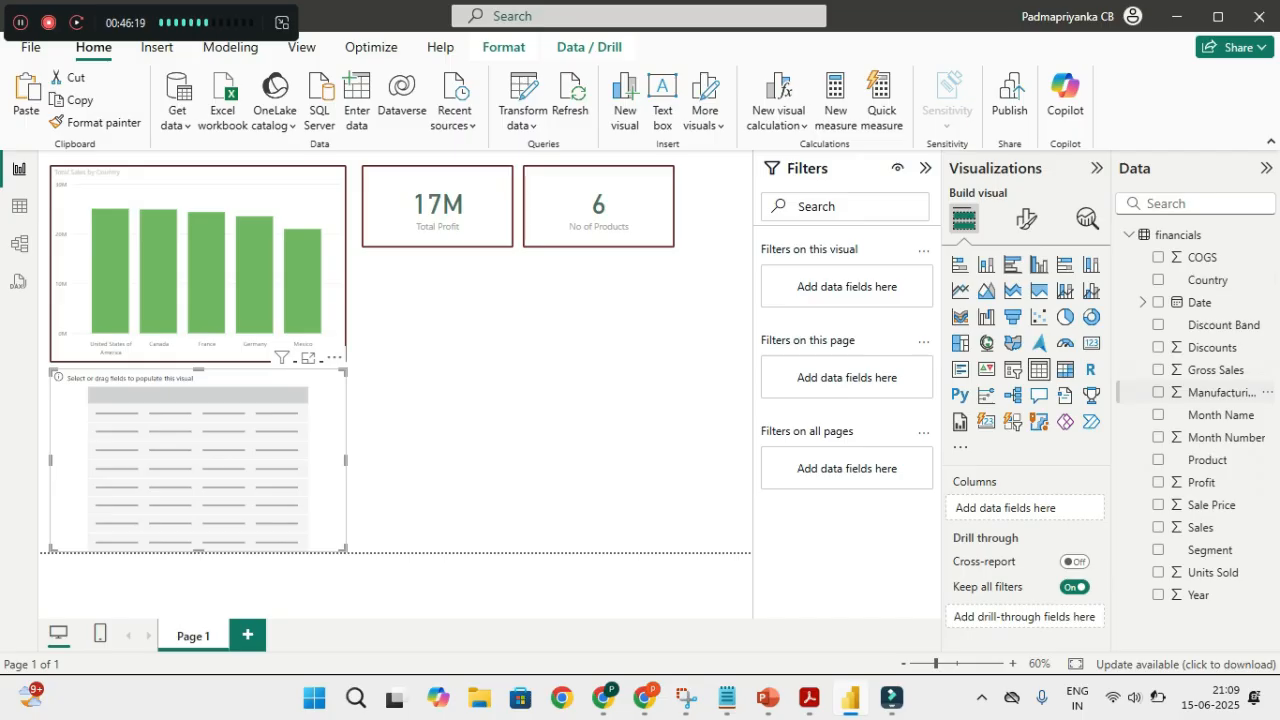
{"action": "left_click", "coordinate": [1158, 280]}
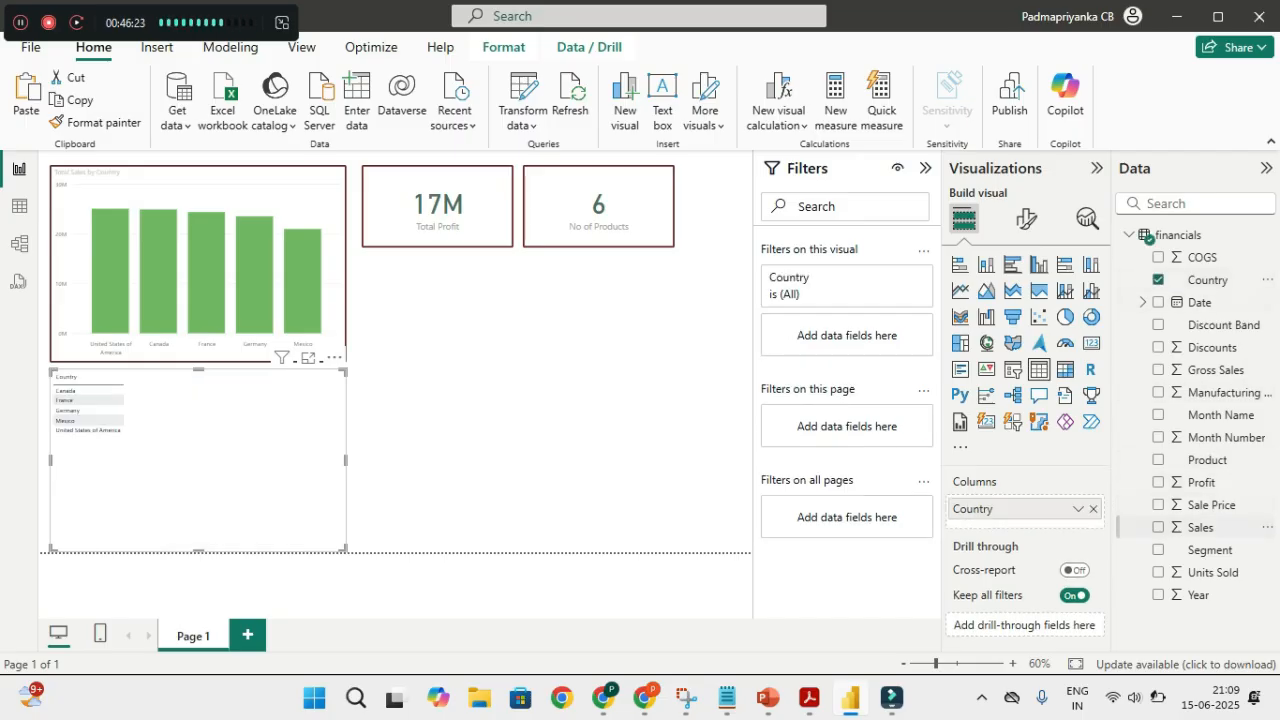
{"action": "left_click", "coordinate": [1158, 527]}
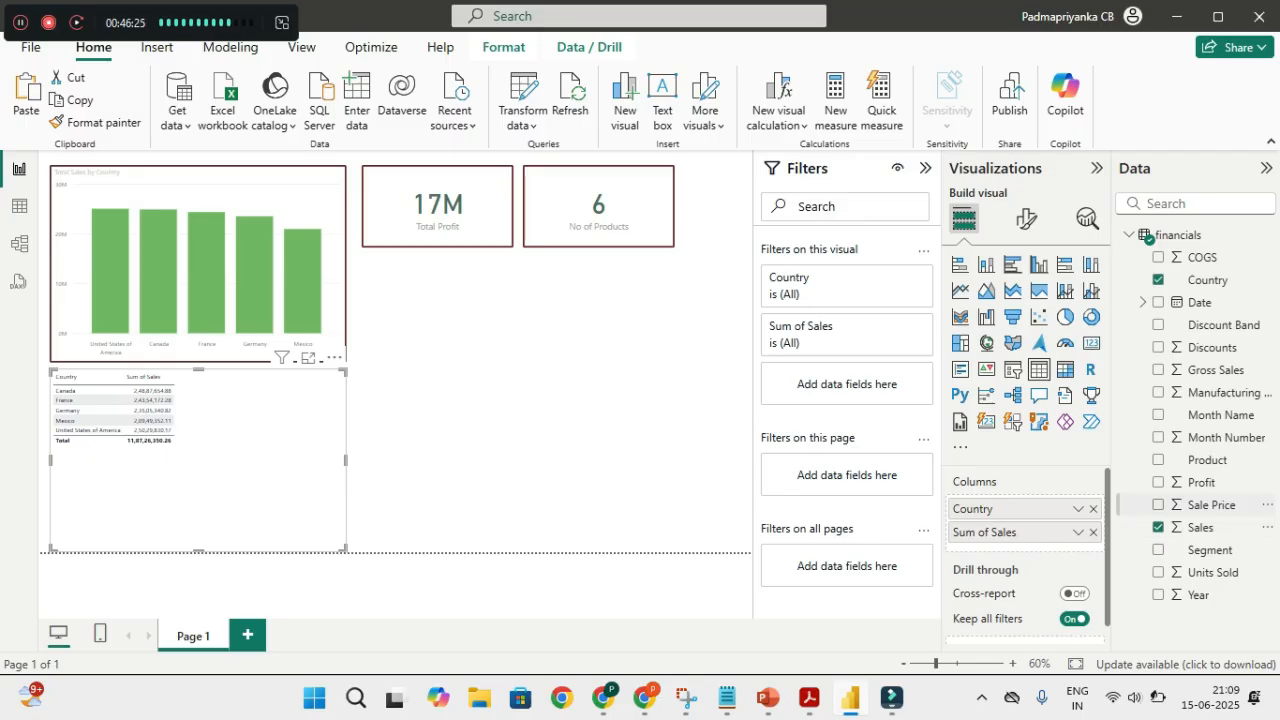
{"action": "left_click", "coordinate": [1158, 482]}
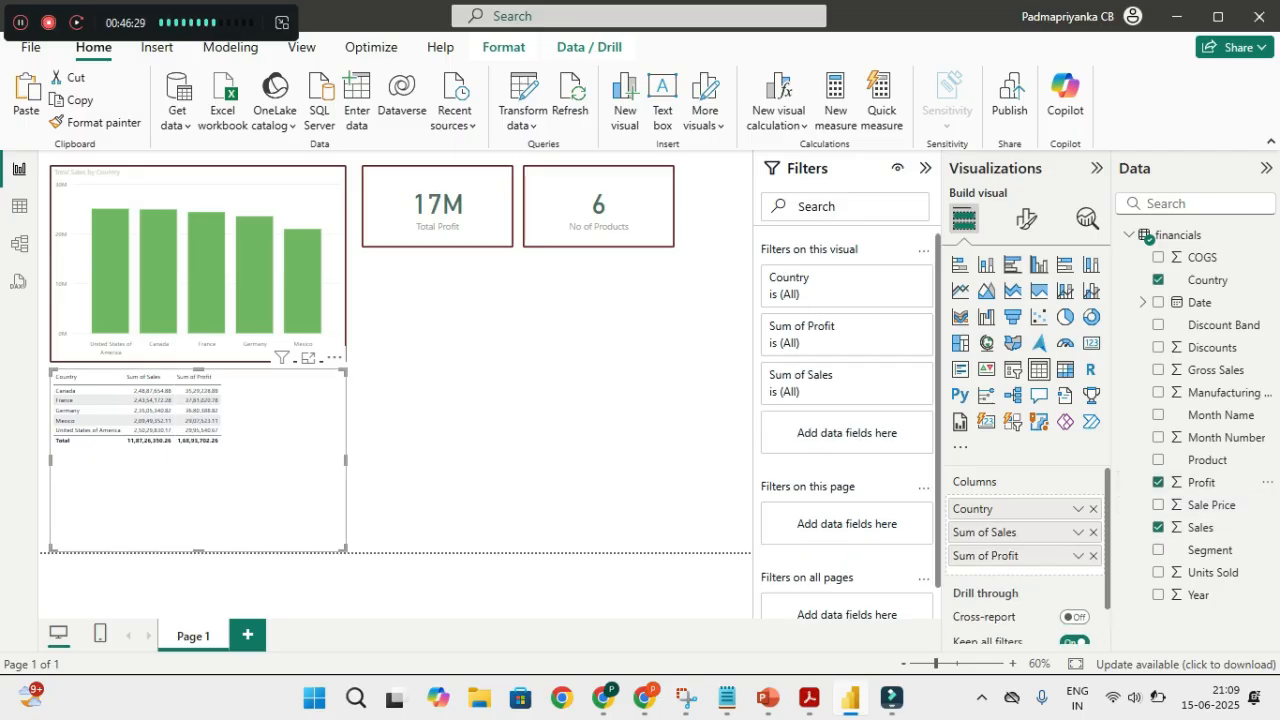
{"action": "left_click_drag", "start_coordinate": [346, 549], "coordinate": [346, 533]}
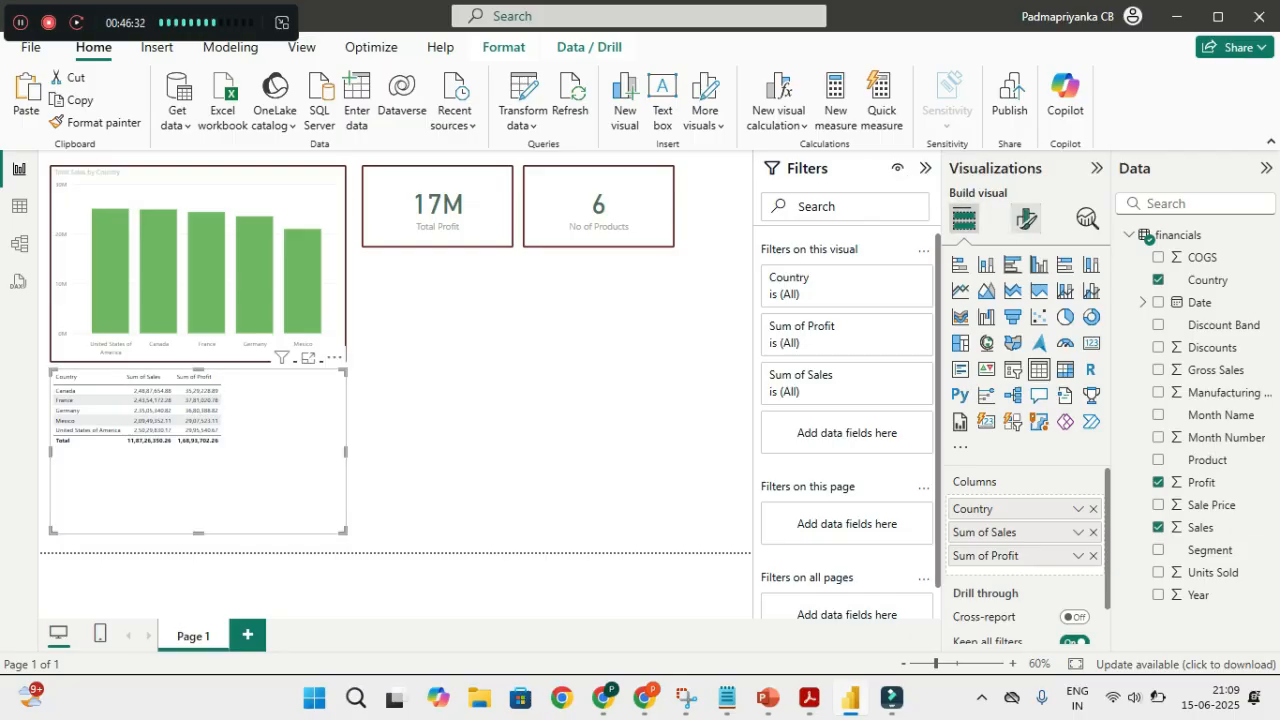
{"action": "left_click", "coordinate": [1026, 218]}
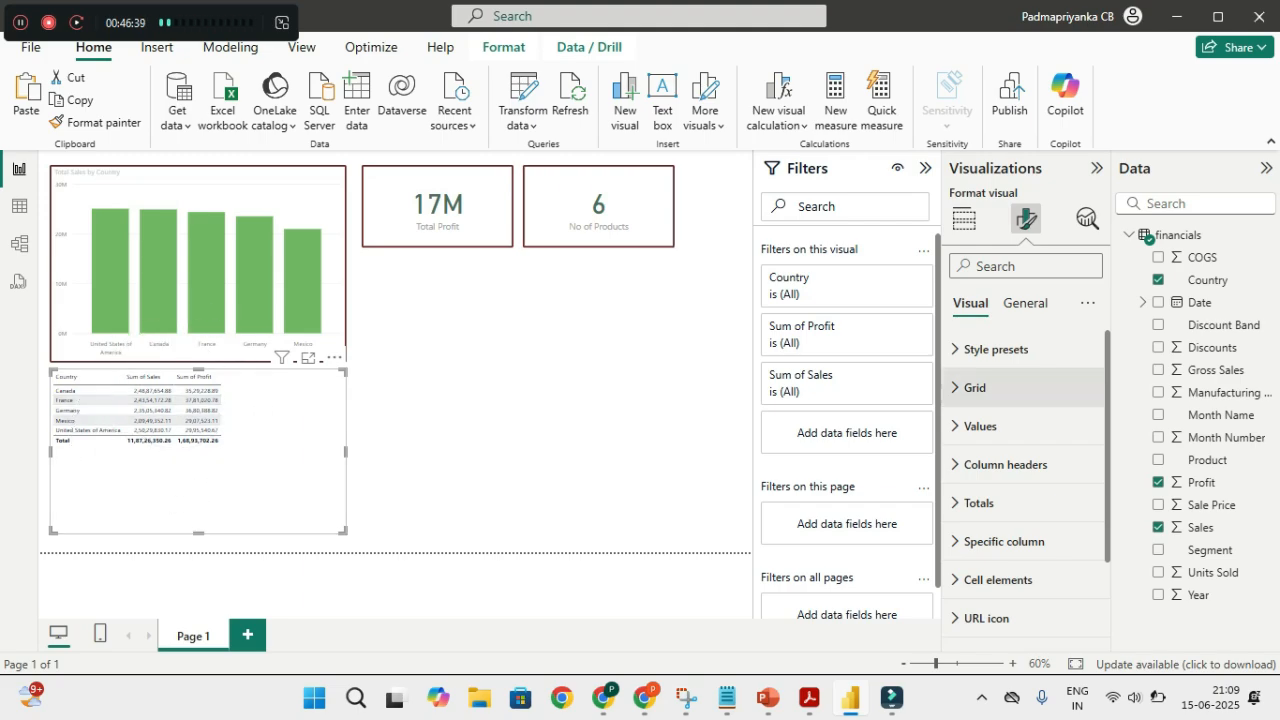
Set the table's Values font size to 18
{"action": "key", "text": "ctrl"}
{"action": "scroll", "coordinate": [985, 403], "scroll_direction": "down", "scroll_amount": 1}
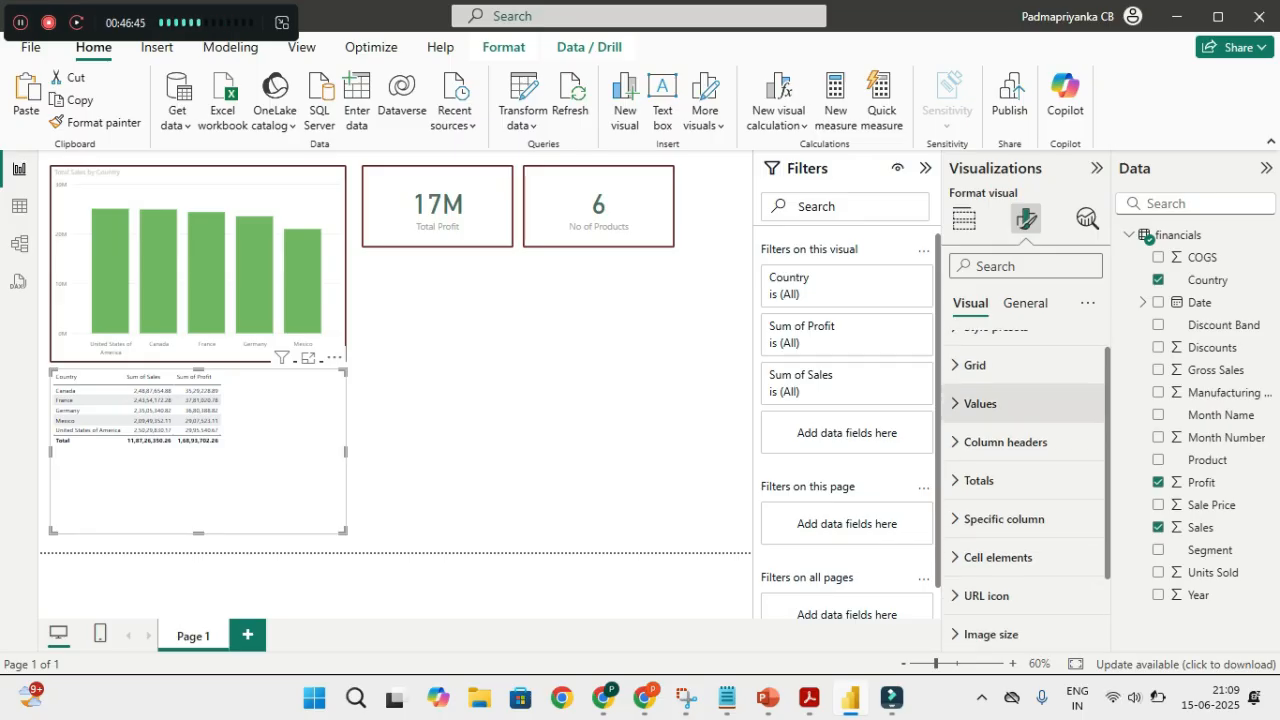
{"action": "key", "text": "ctrl"}
{"action": "left_click", "coordinate": [980, 403]}
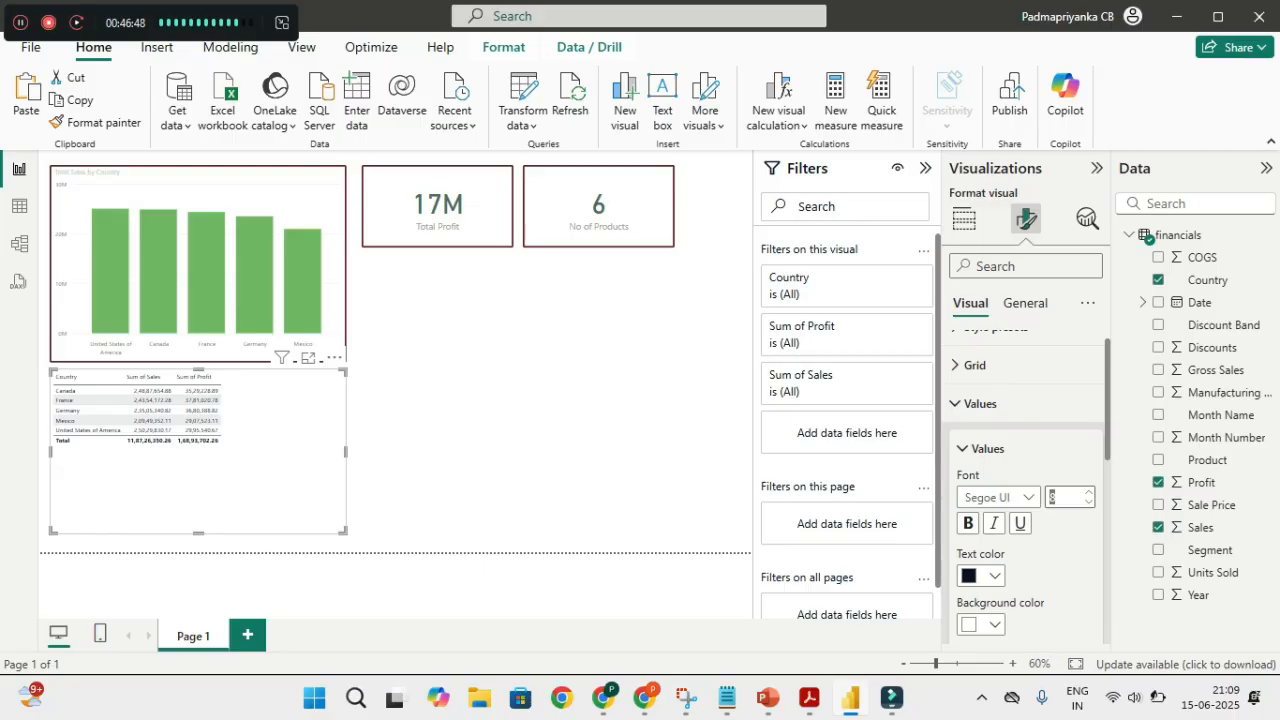
{"action": "type", "text": "22"}
{"action": "key", "text": "Return"}
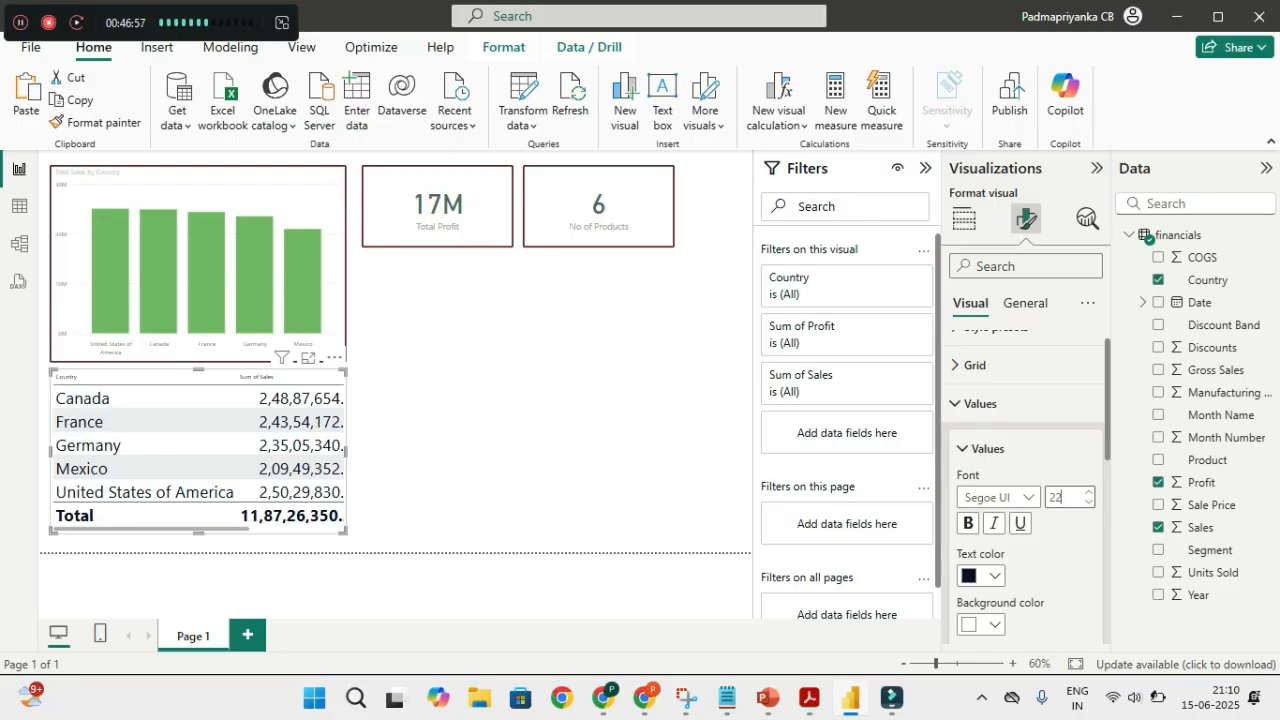
{"action": "key", "text": "ctrl+a"}
{"action": "type", "text": "18"}
{"action": "key", "text": "Return"}
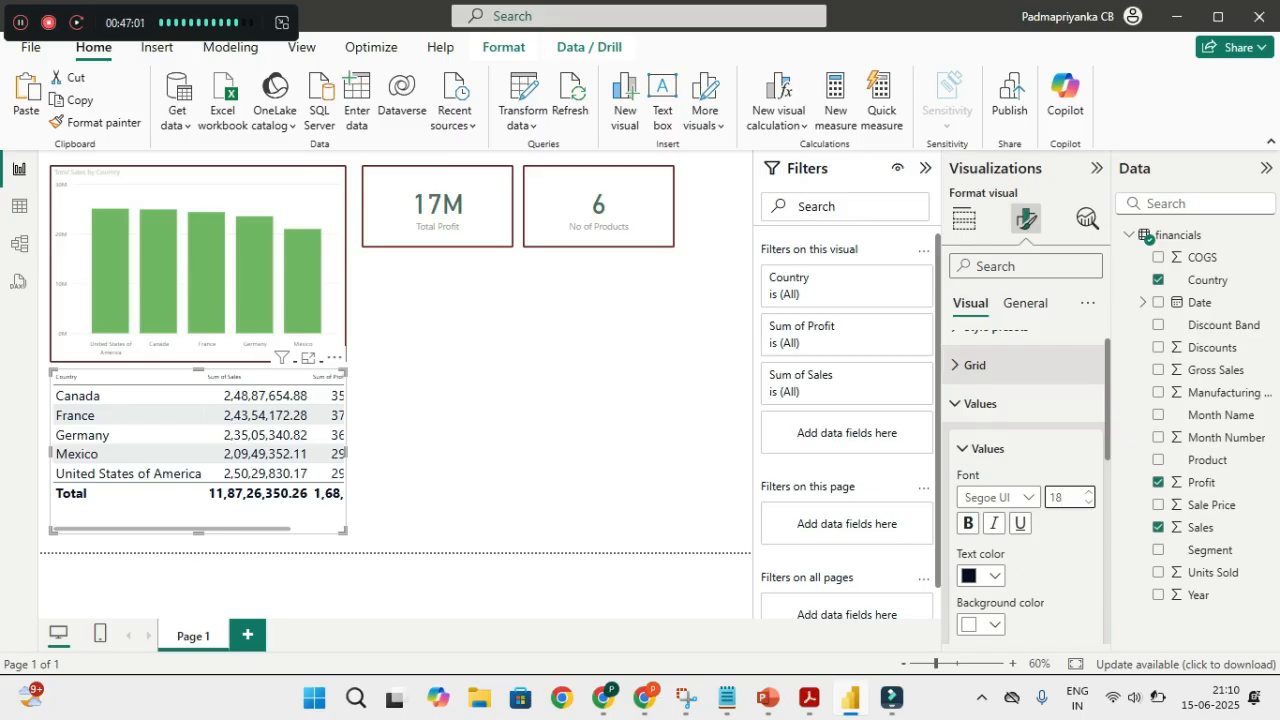
Set the table's Column headers font size to 18
{"action": "scroll", "coordinate": [1026, 480], "scroll_direction": "up", "scroll_amount": 1}
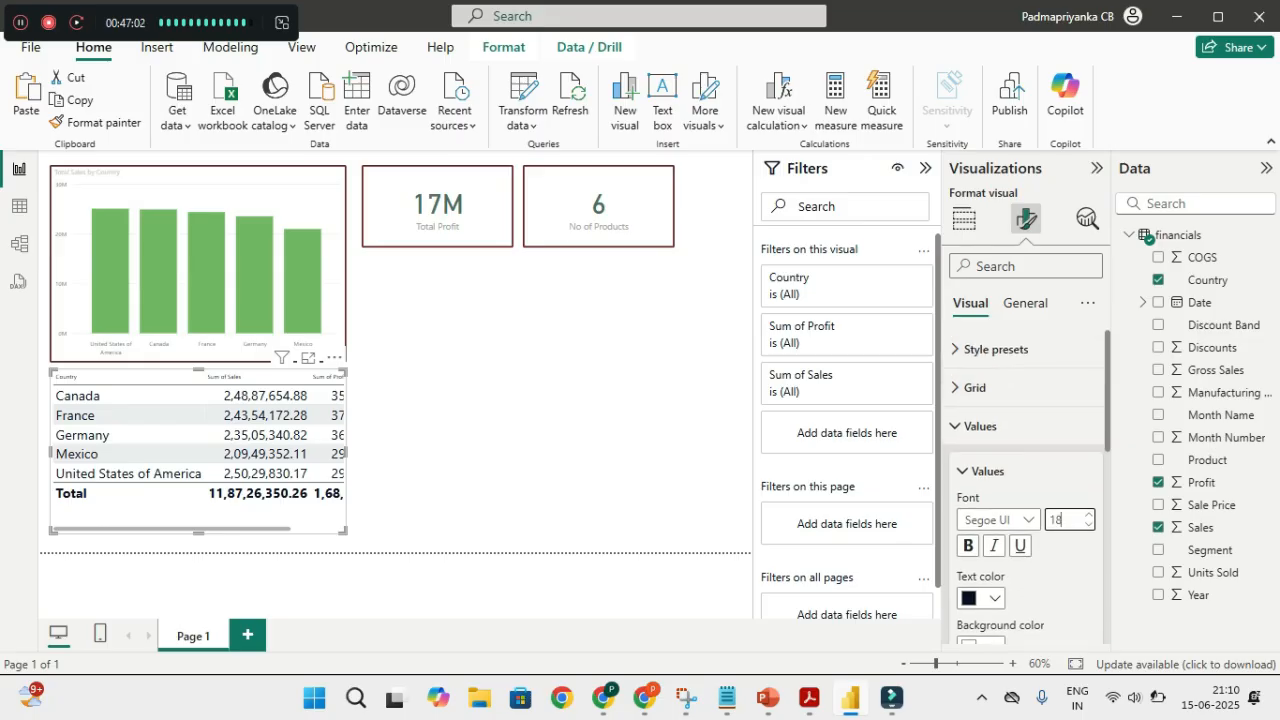
{"action": "scroll", "coordinate": [1026, 480], "scroll_direction": "down", "scroll_amount": 5}
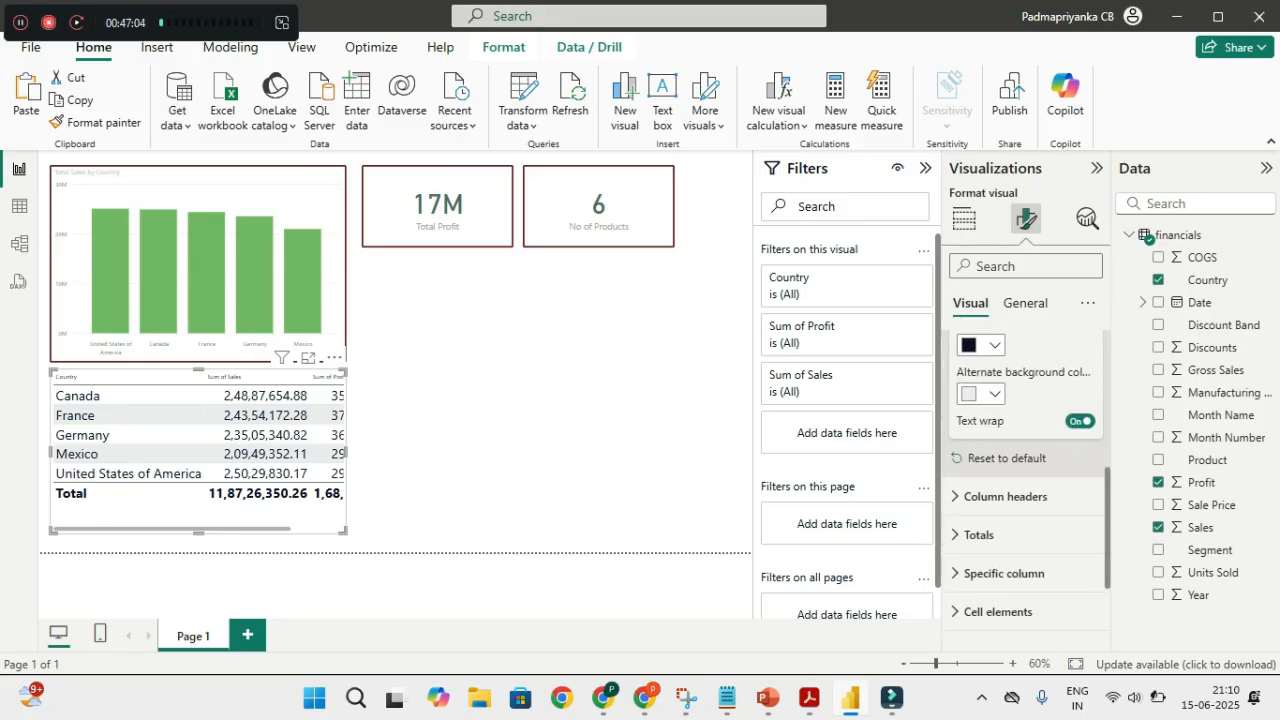
{"action": "left_click", "coordinate": [1005, 496]}
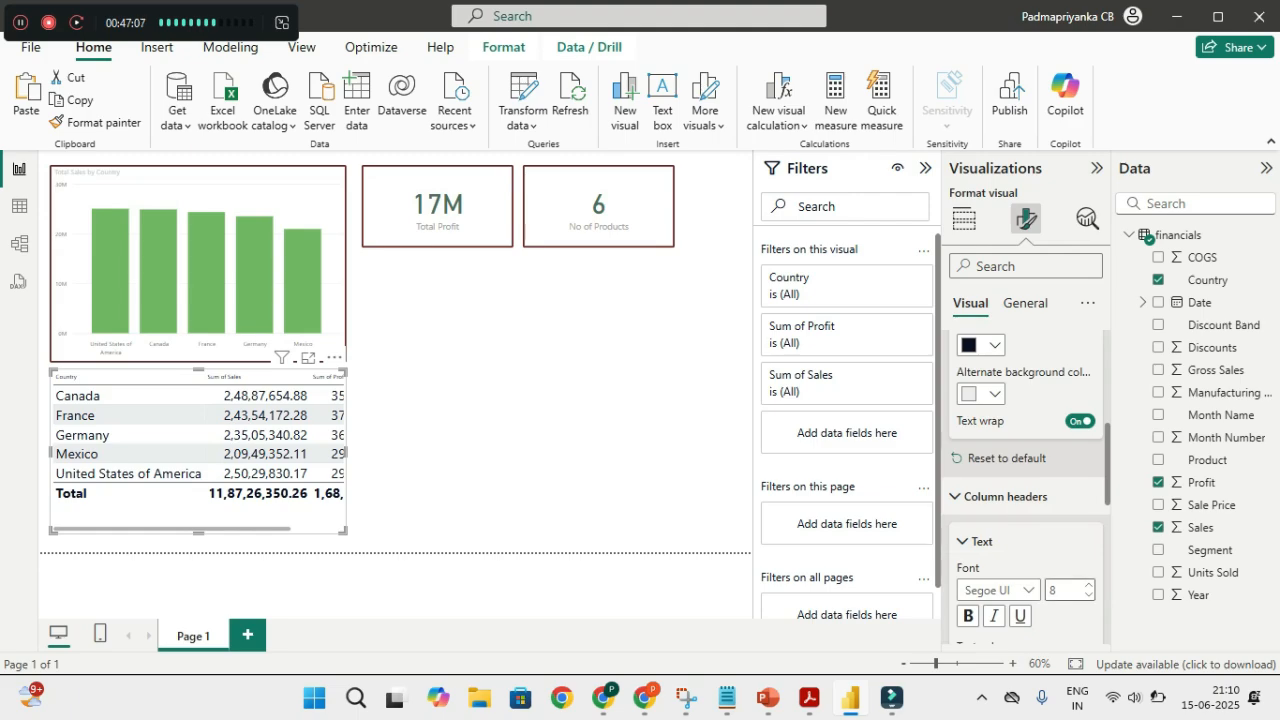
{"action": "type", "text": "18"}
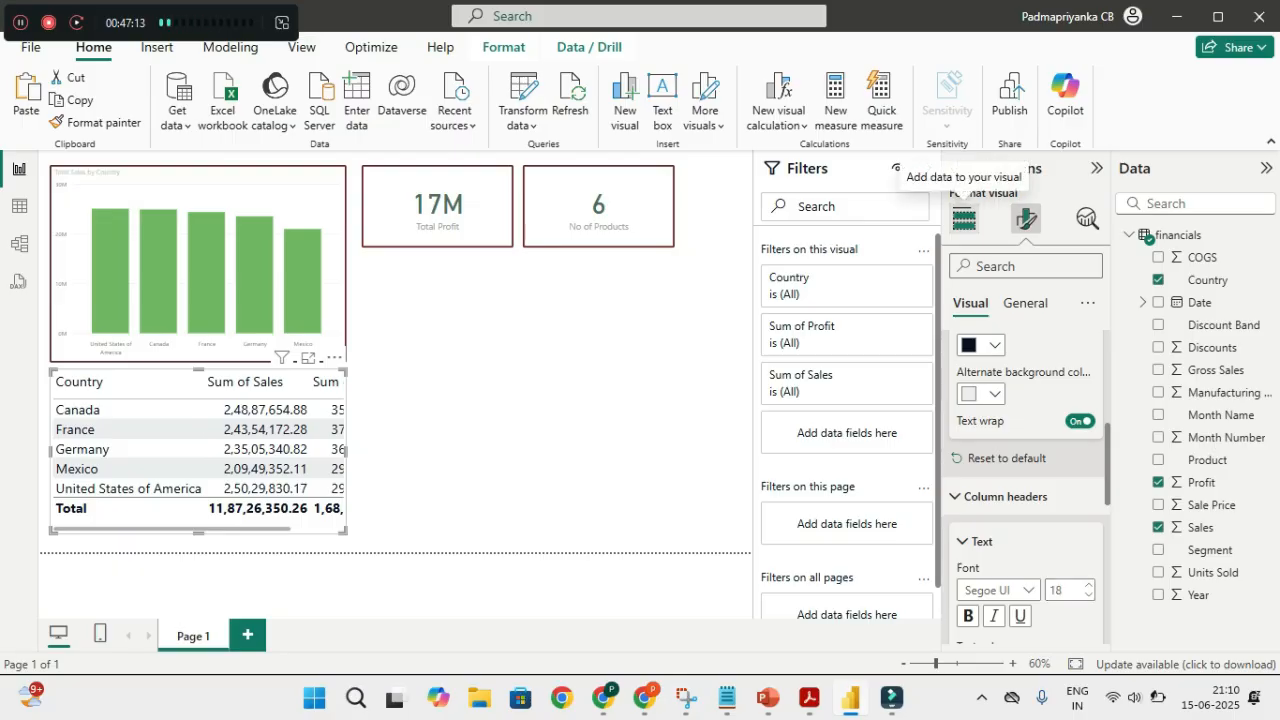
{"action": "left_click", "coordinate": [963, 217]}
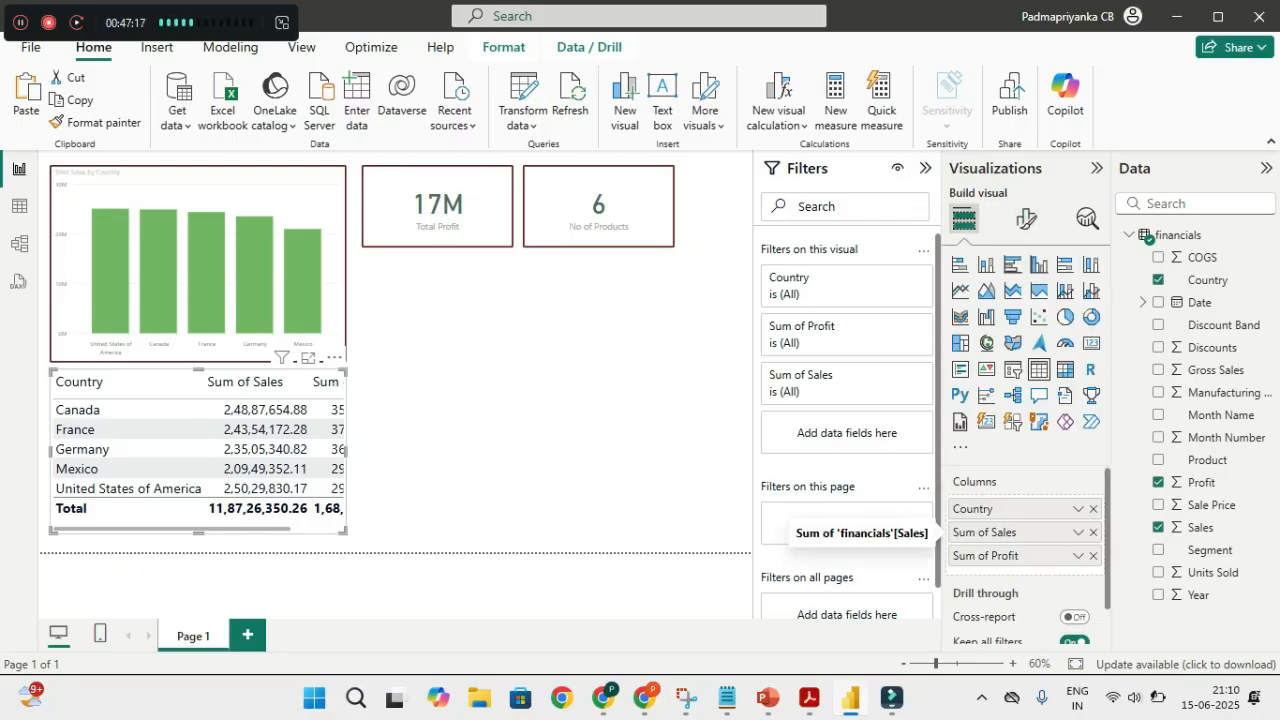
Rename the table's Sum of Sales column to Total Sales for this visual
{"action": "left_click", "coordinate": [1078, 532]}
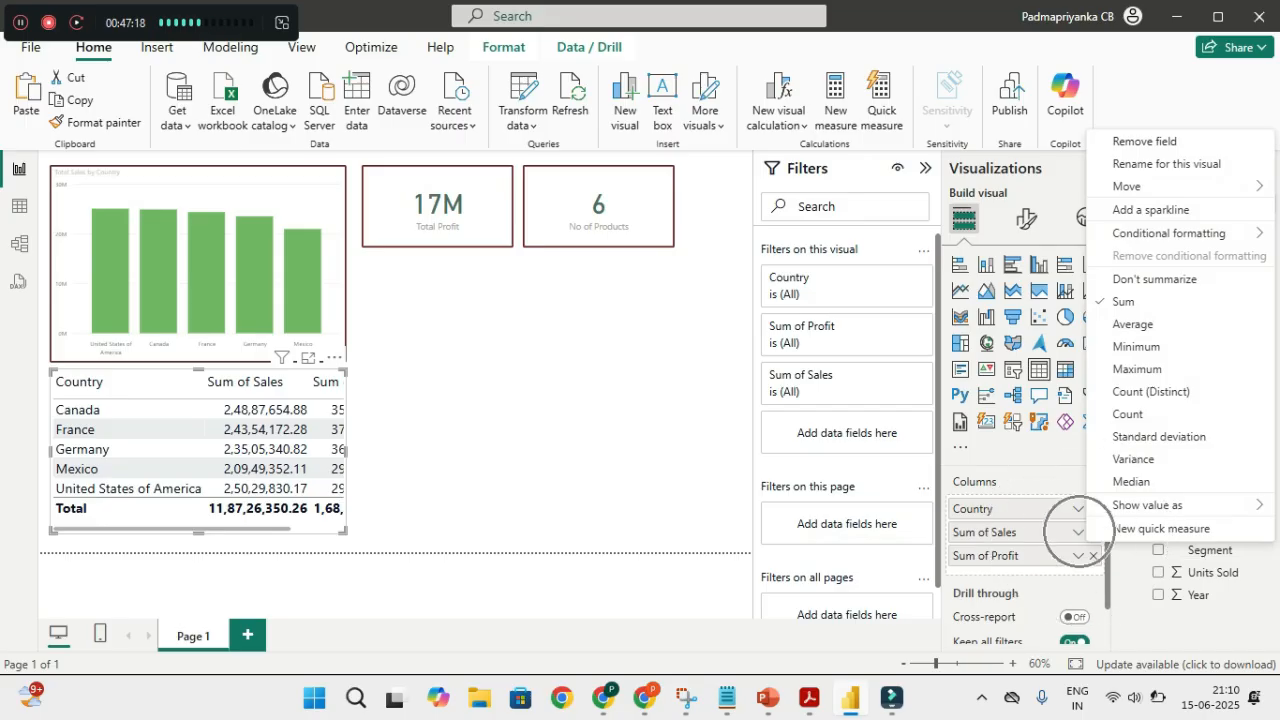
{"action": "left_click", "coordinate": [1166, 164]}
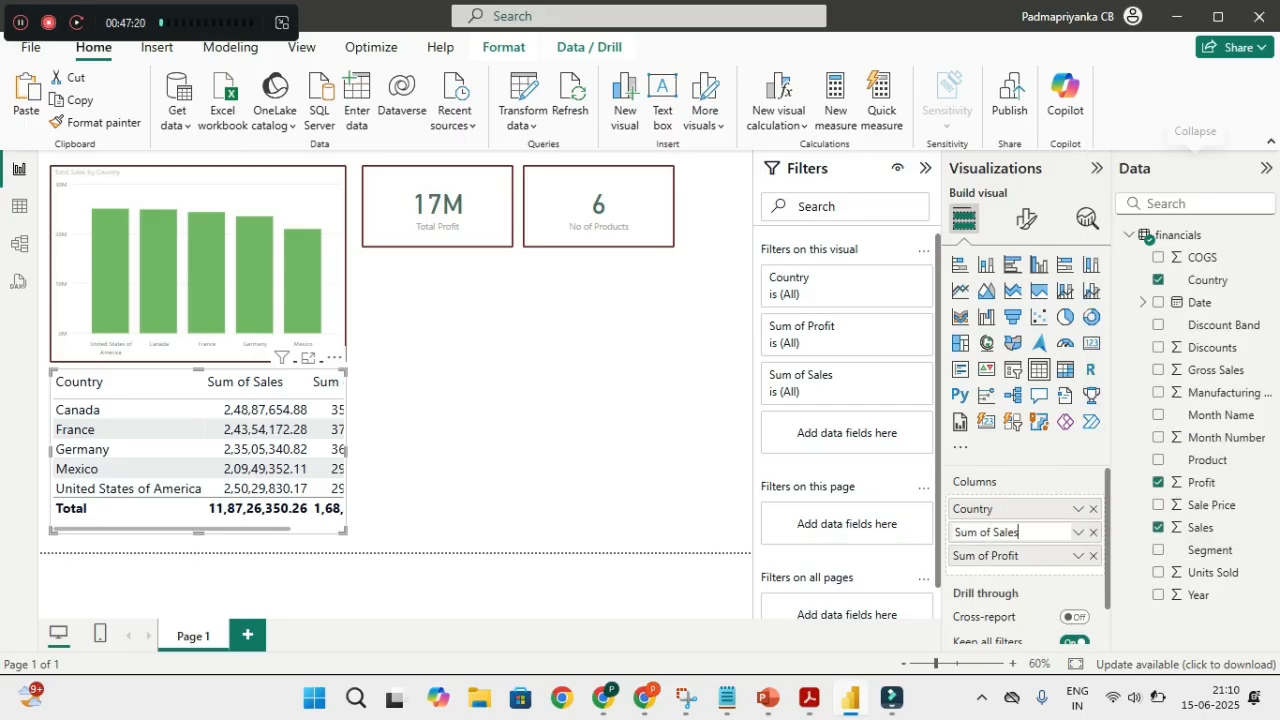
{"action": "key", "text": "Left"}
{"action": "key", "text": "Left"}
{"action": "key", "text": "Left"}
{"action": "key", "text": "Left"}
{"action": "key", "text": "Left"}
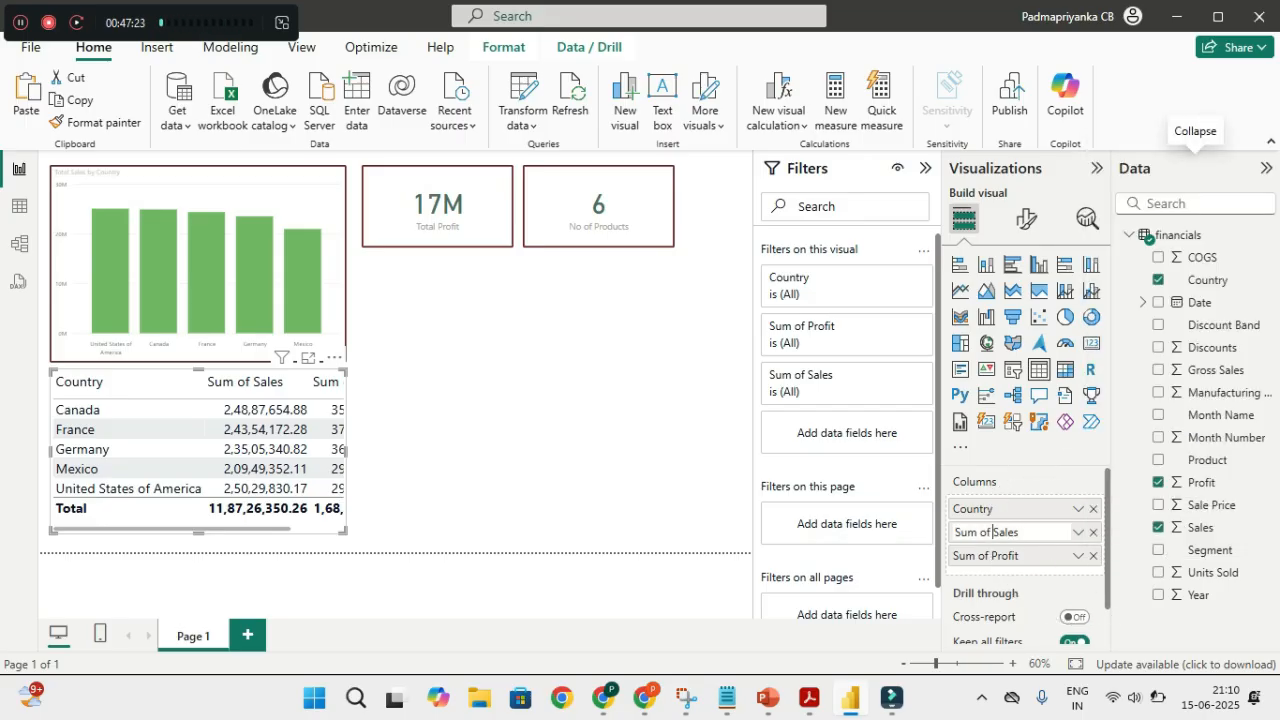
{"action": "key", "text": "BackSpace"}
{"action": "key", "text": "BackSpace"}
{"action": "key", "text": "BackSpace"}
{"action": "key", "text": "BackSpace"}
{"action": "key", "text": "BackSpace"}
{"action": "key", "text": "BackSpace"}
{"action": "key", "text": "BackSpace"}
{"action": "type", "text": "Total"}
{"action": "key", "text": "Return"}
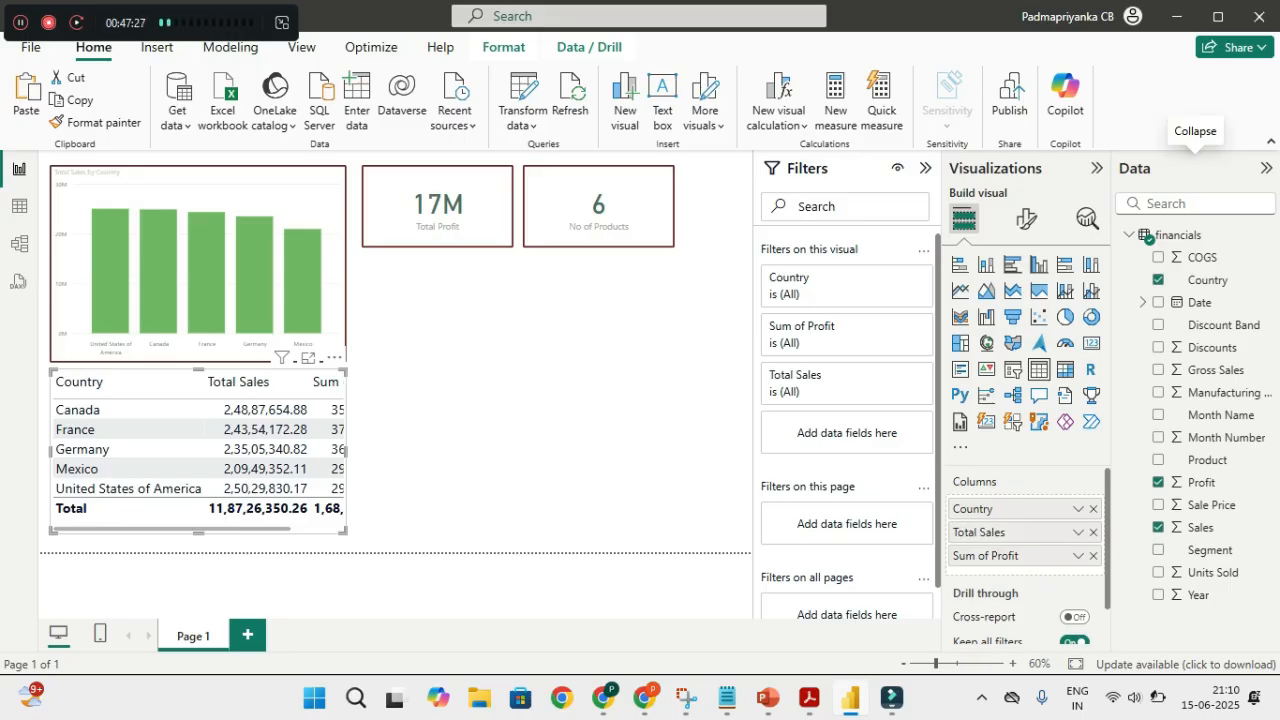
Rename the table's Sum of Profit column to Total Profit for this visual
{"action": "left_click", "coordinate": [1078, 556]}
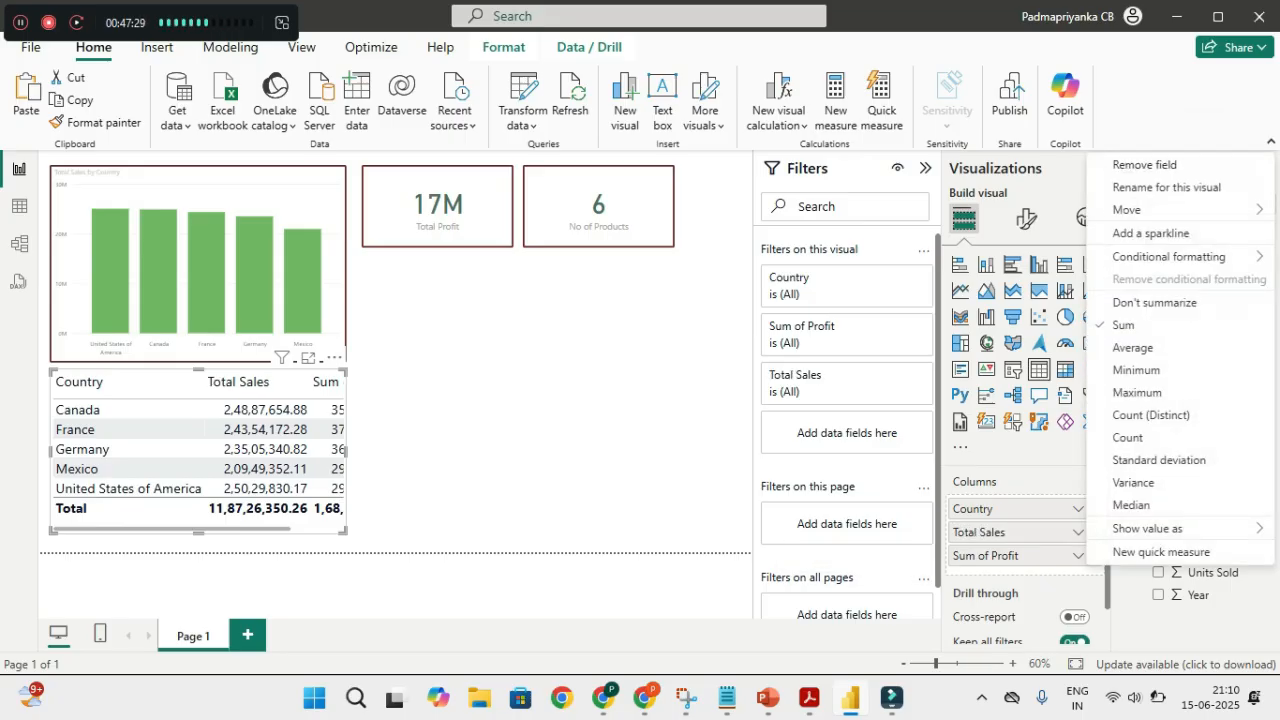
{"action": "left_click", "coordinate": [1140, 186]}
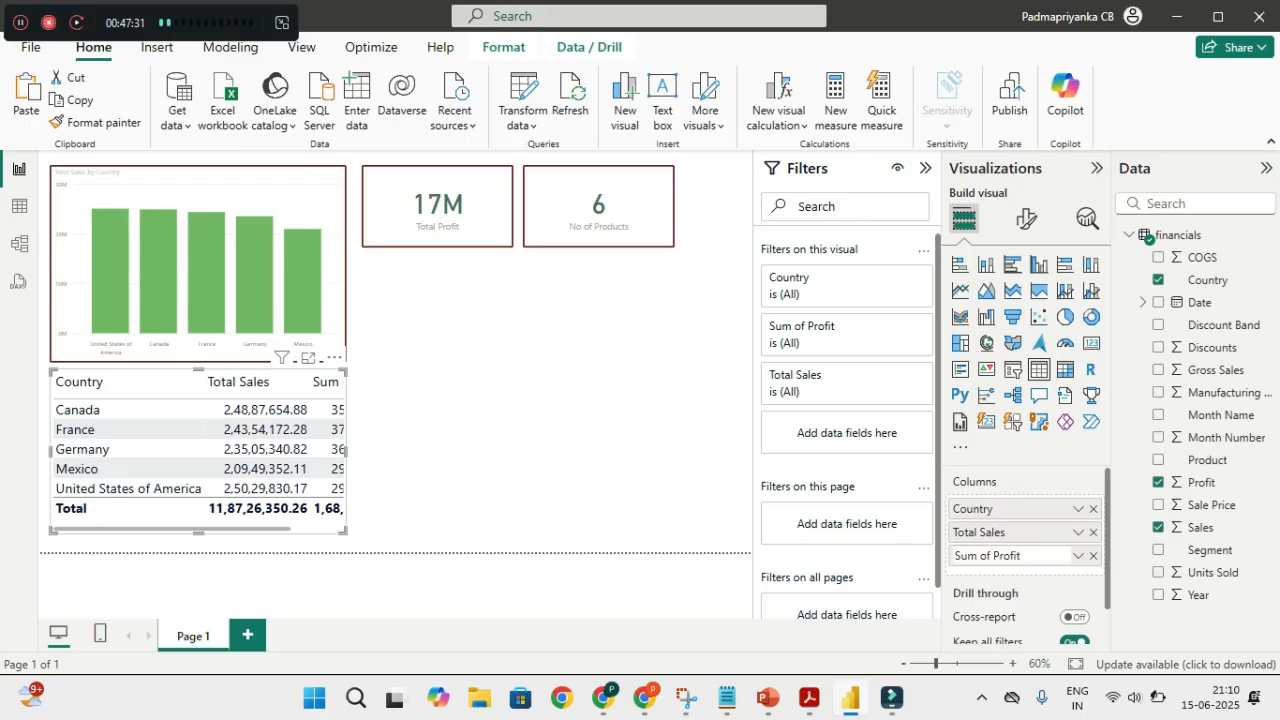
{"action": "left_click_drag", "start_coordinate": [992, 556], "coordinate": [954, 556]}
{"action": "type", "text": "Tot"}
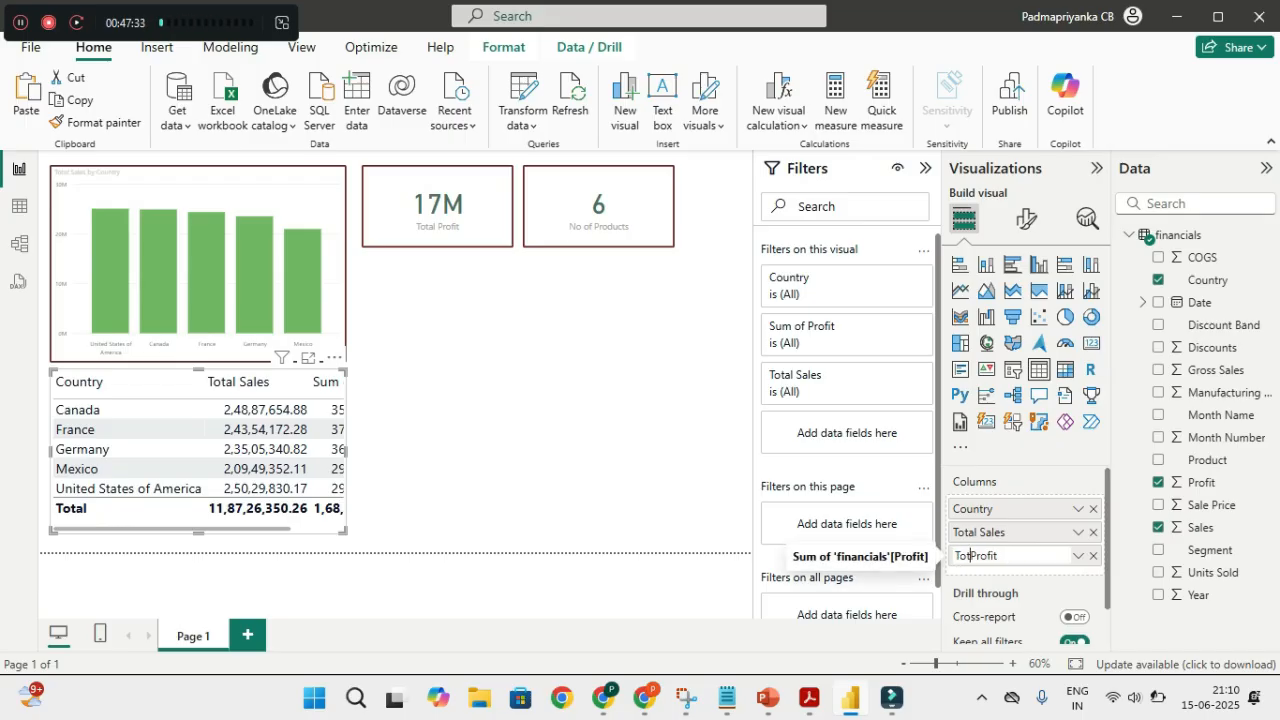
{"action": "type", "text": "al"}
{"action": "key", "text": "Return"}
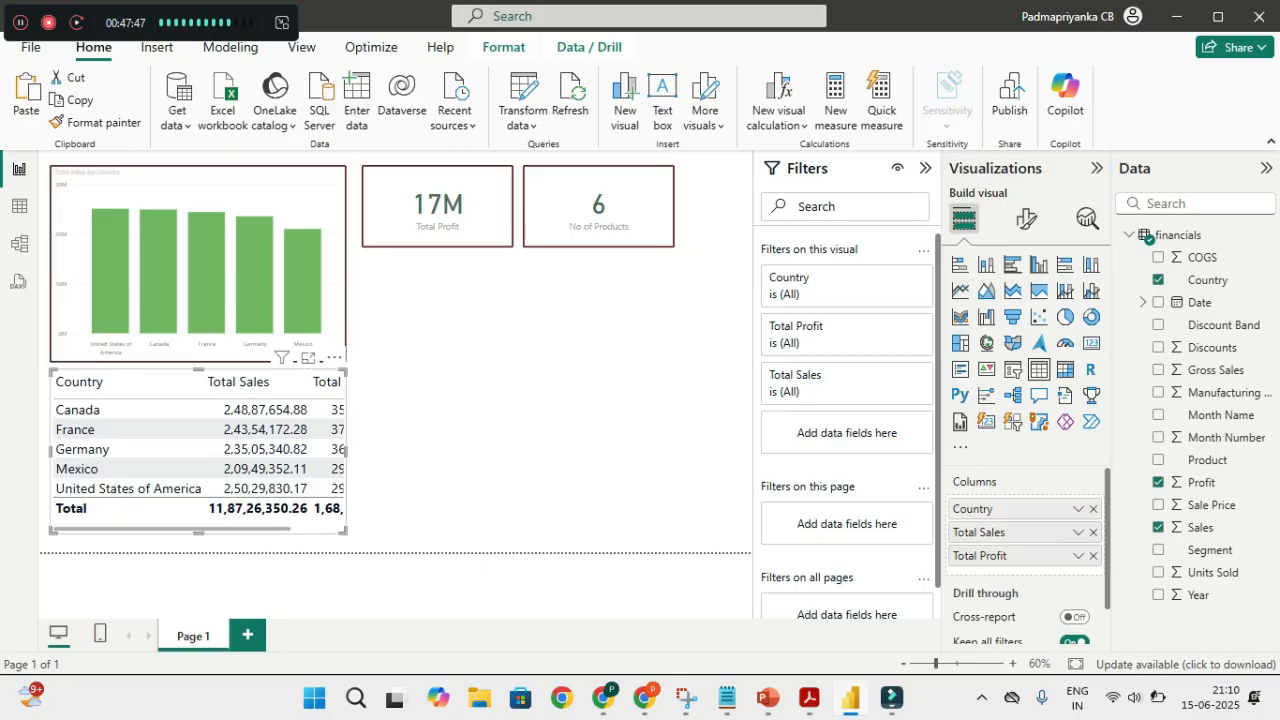
Turn on the Country table's visual border under General > Effects
{"action": "left_click", "coordinate": [1026, 218]}
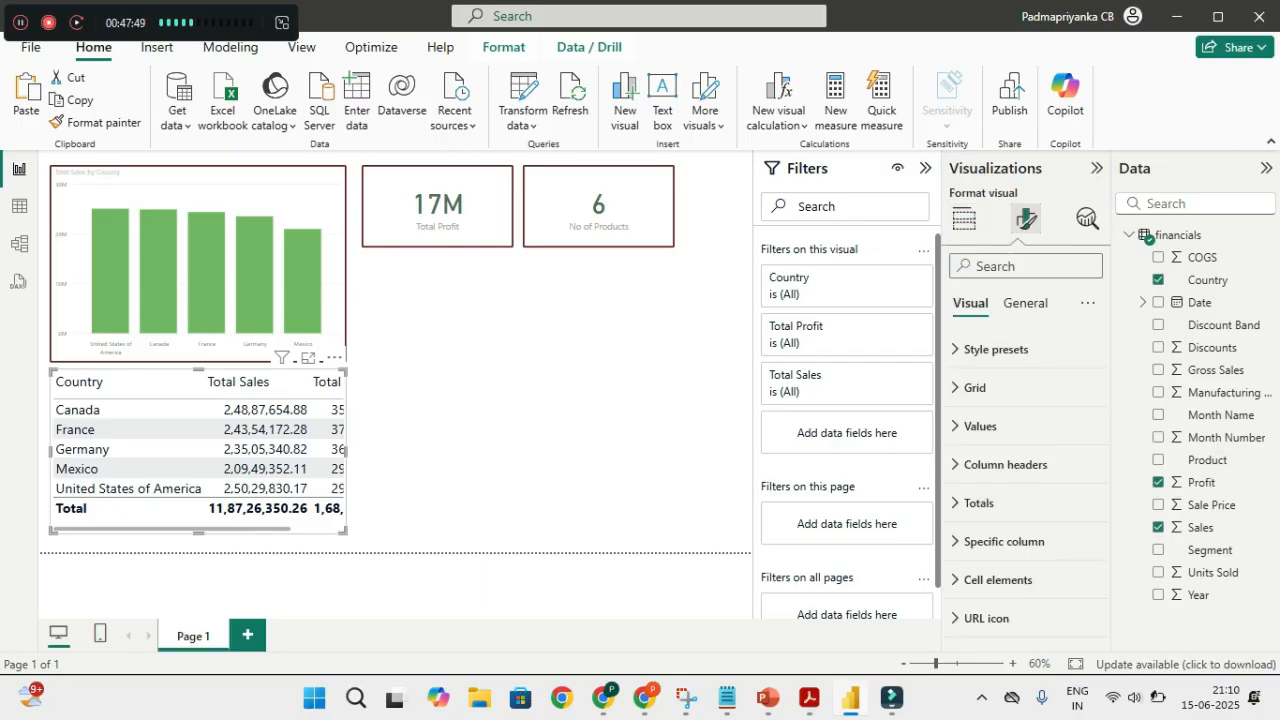
{"action": "left_click", "coordinate": [1025, 303]}
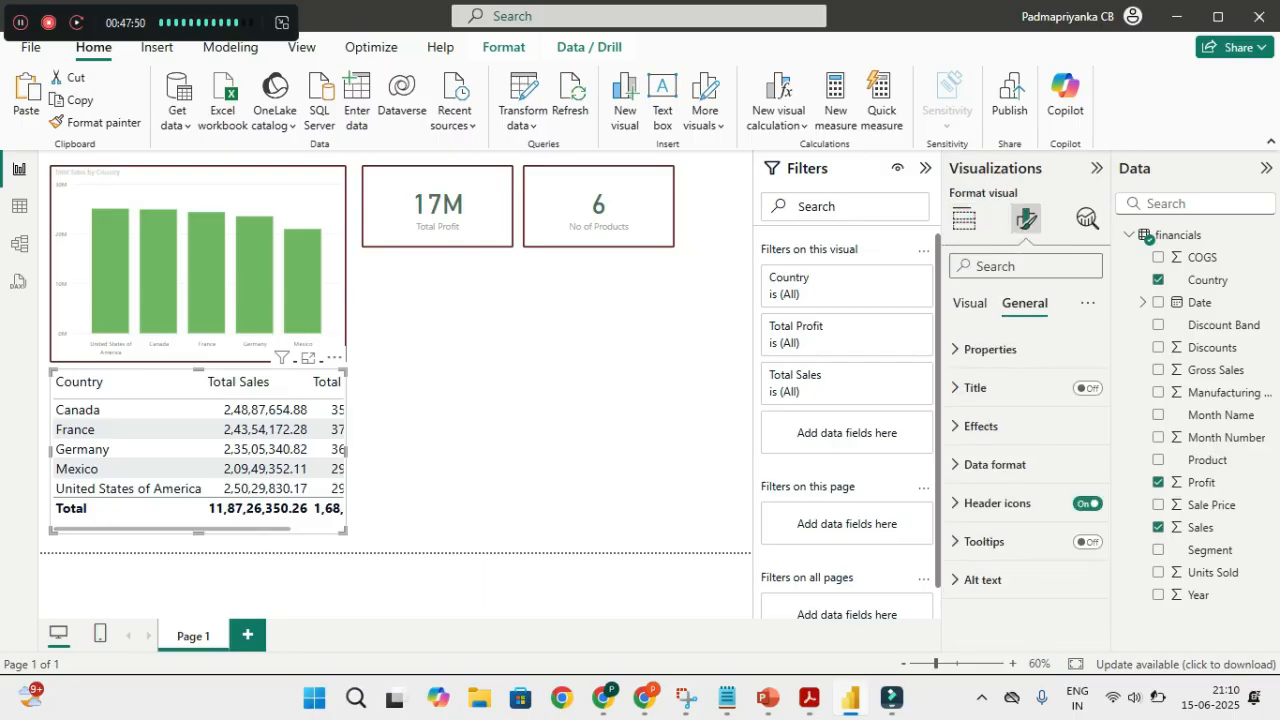
{"action": "left_click", "coordinate": [980, 426]}
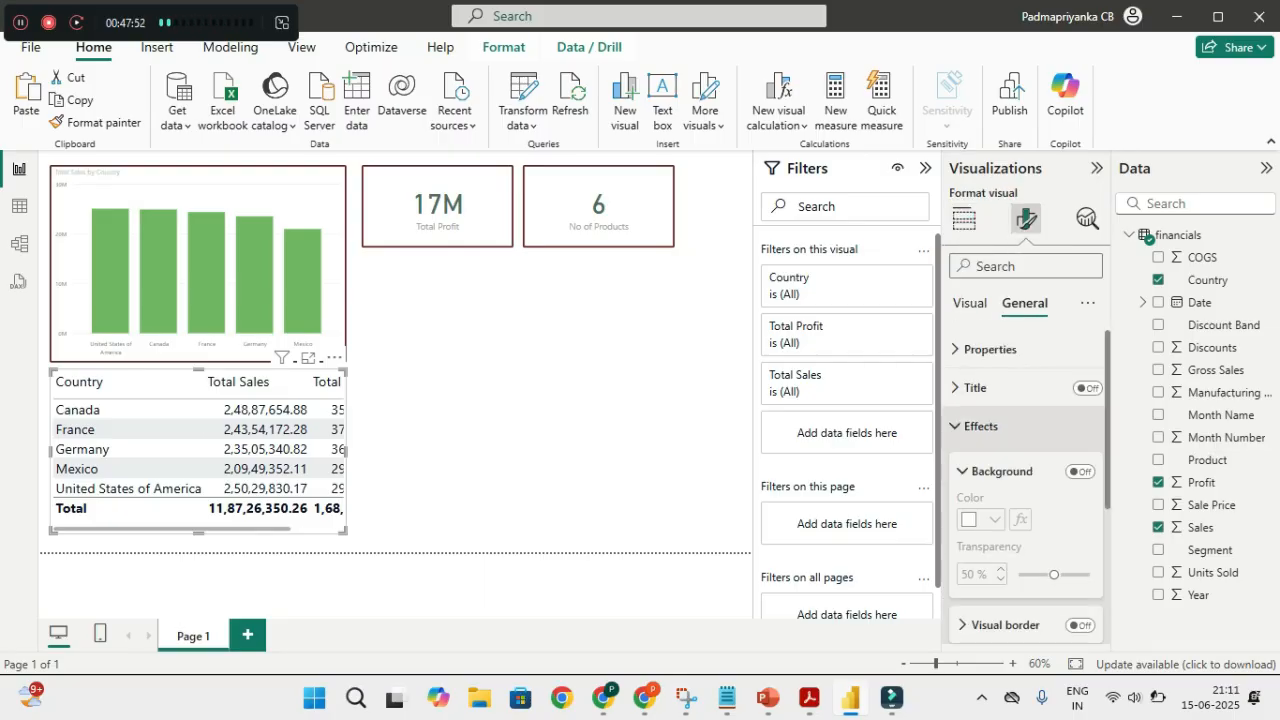
{"action": "scroll", "coordinate": [1025, 490], "scroll_direction": "down", "scroll_amount": 3}
{"action": "scroll", "coordinate": [1025, 490], "scroll_direction": "down", "scroll_amount": 1}
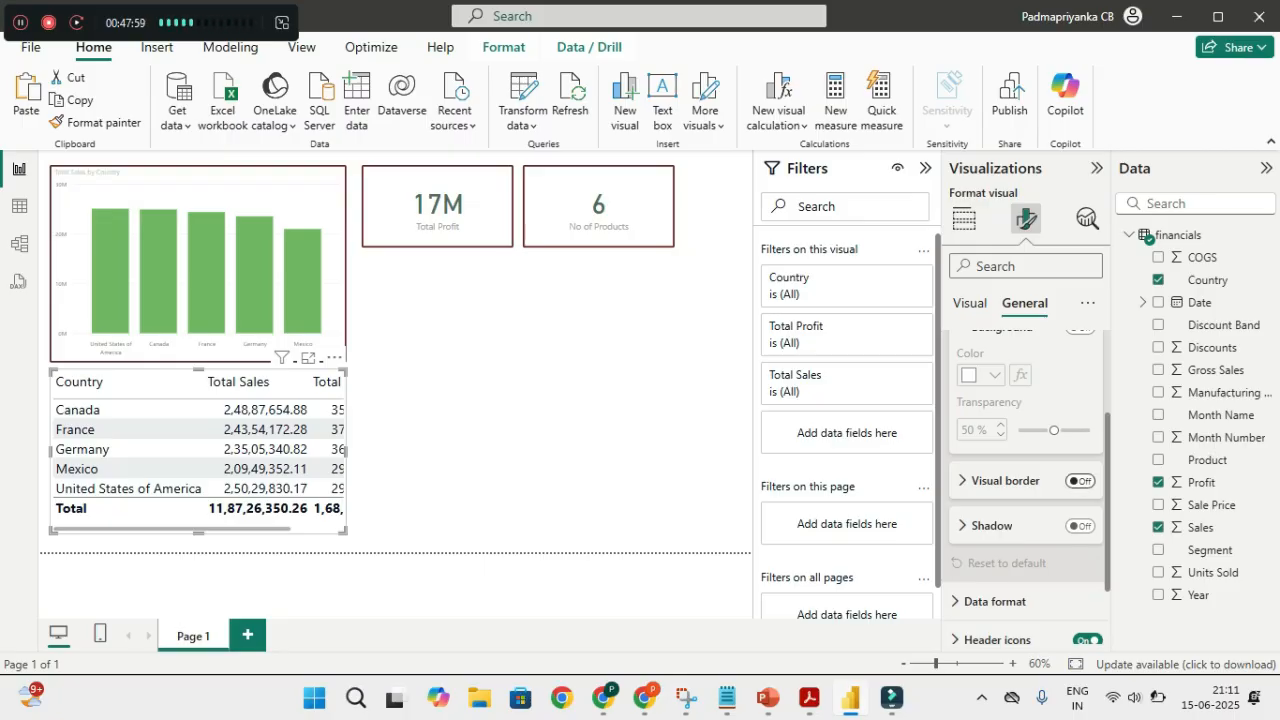
{"action": "left_click", "coordinate": [1080, 480]}
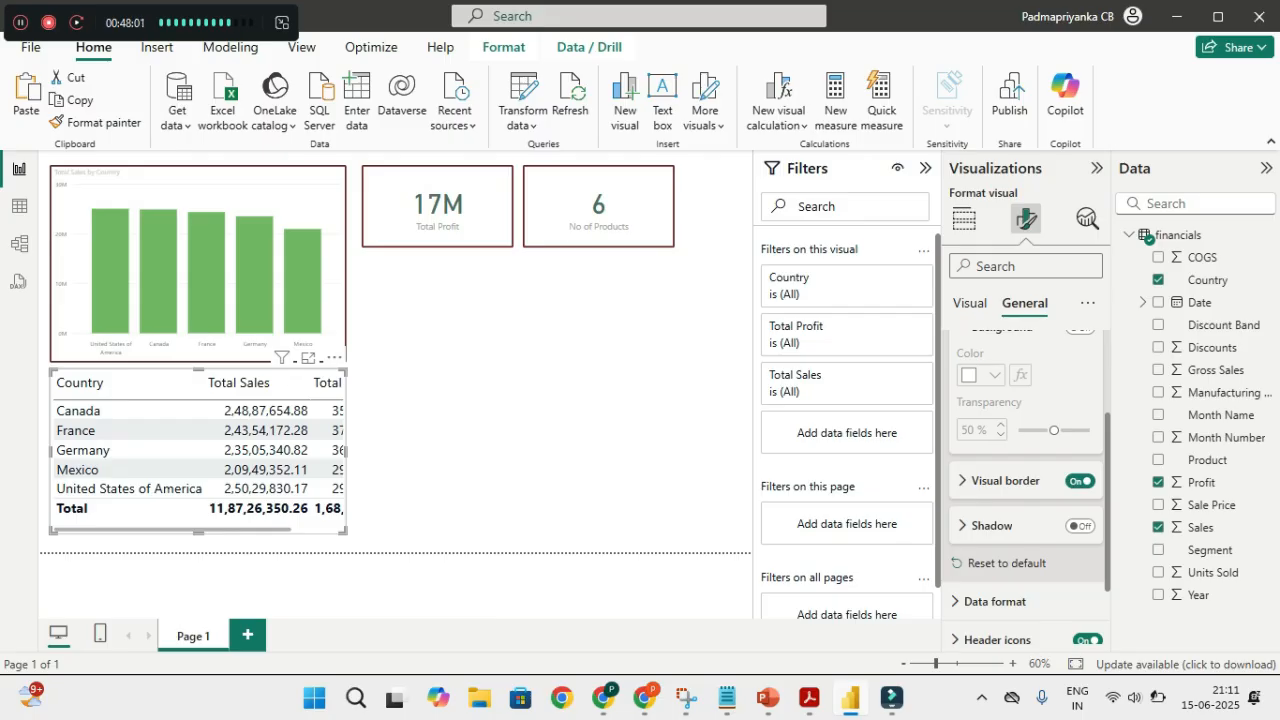
Make the table border dark red, 3 px wide with 3 px rounded corners
{"action": "left_click", "coordinate": [1004, 481]}
{"action": "scroll", "coordinate": [1020, 439], "scroll_direction": "down", "scroll_amount": 1}
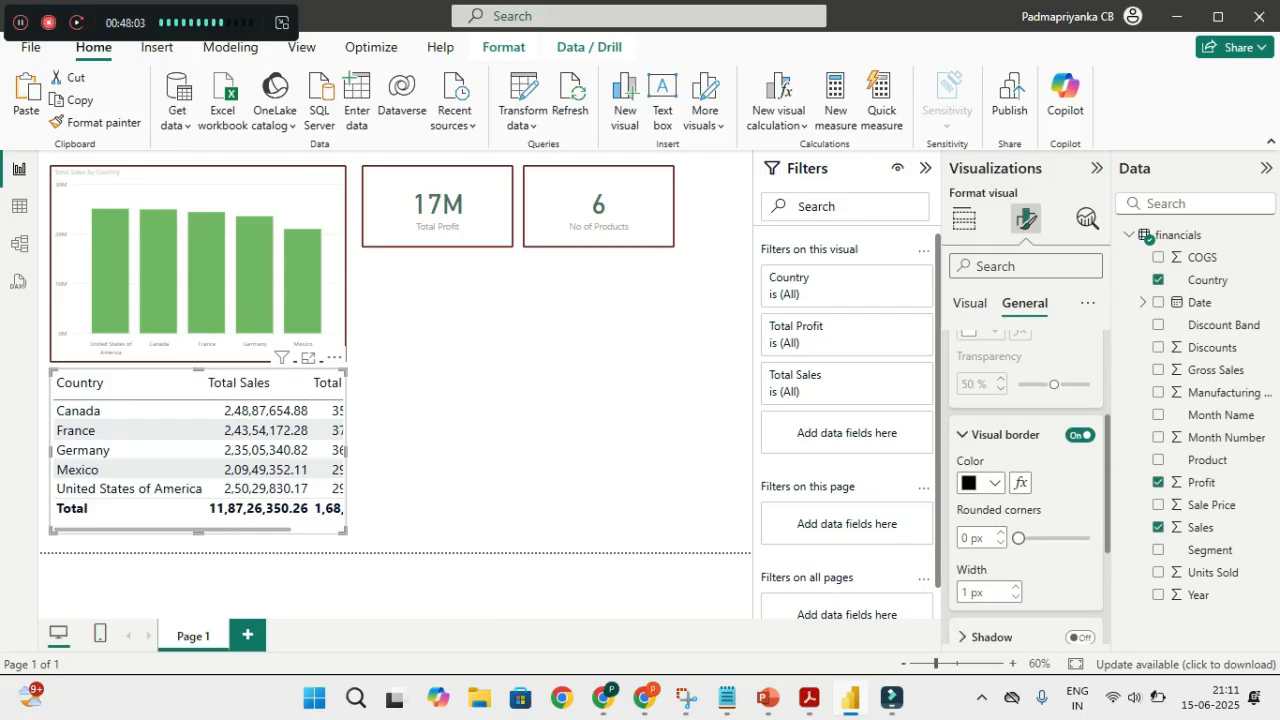
{"action": "left_click", "coordinate": [994, 439]}
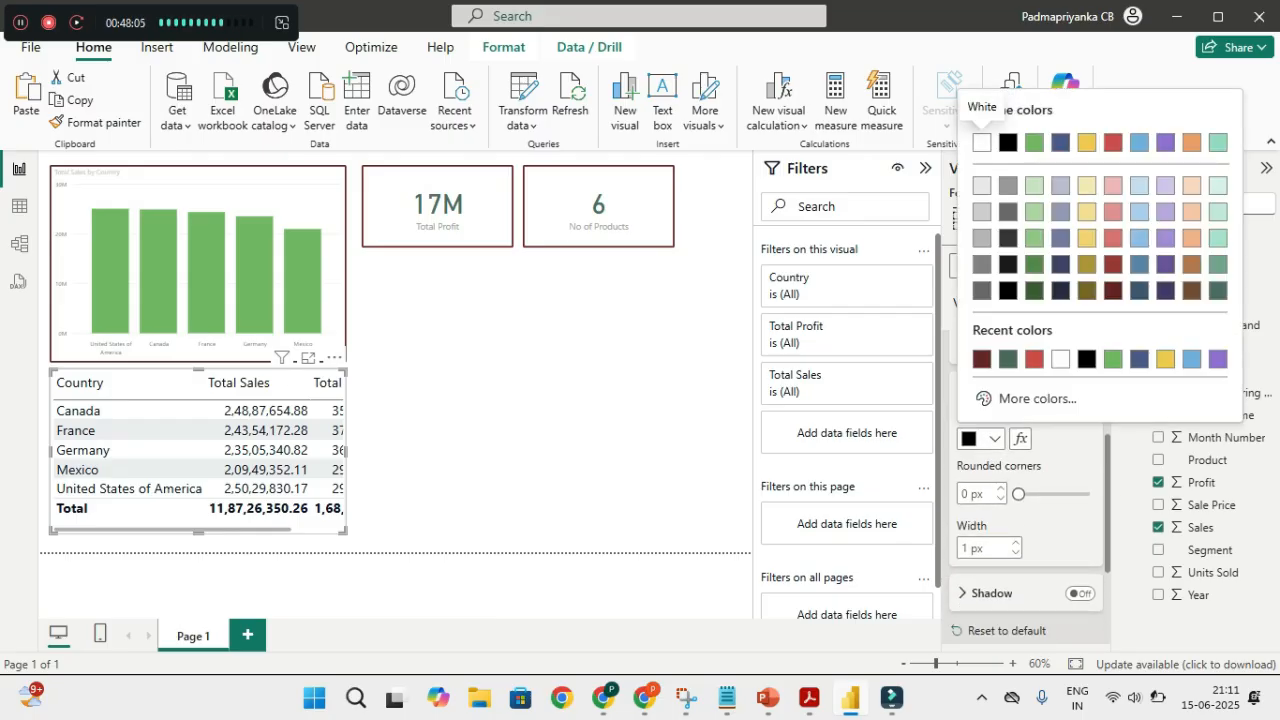
{"action": "left_click", "coordinate": [982, 358]}
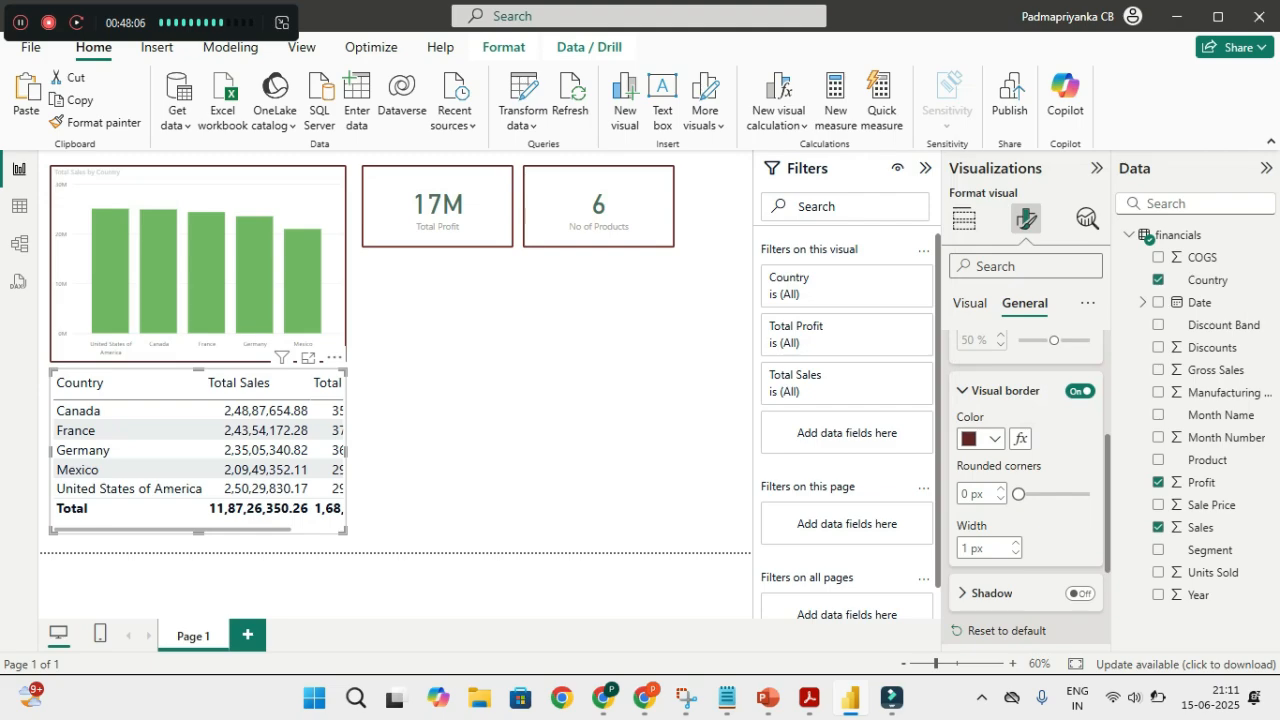
{"action": "left_click_drag", "start_coordinate": [1018, 494], "coordinate": [1025, 494]}
{"action": "left_click", "coordinate": [1015, 543]}
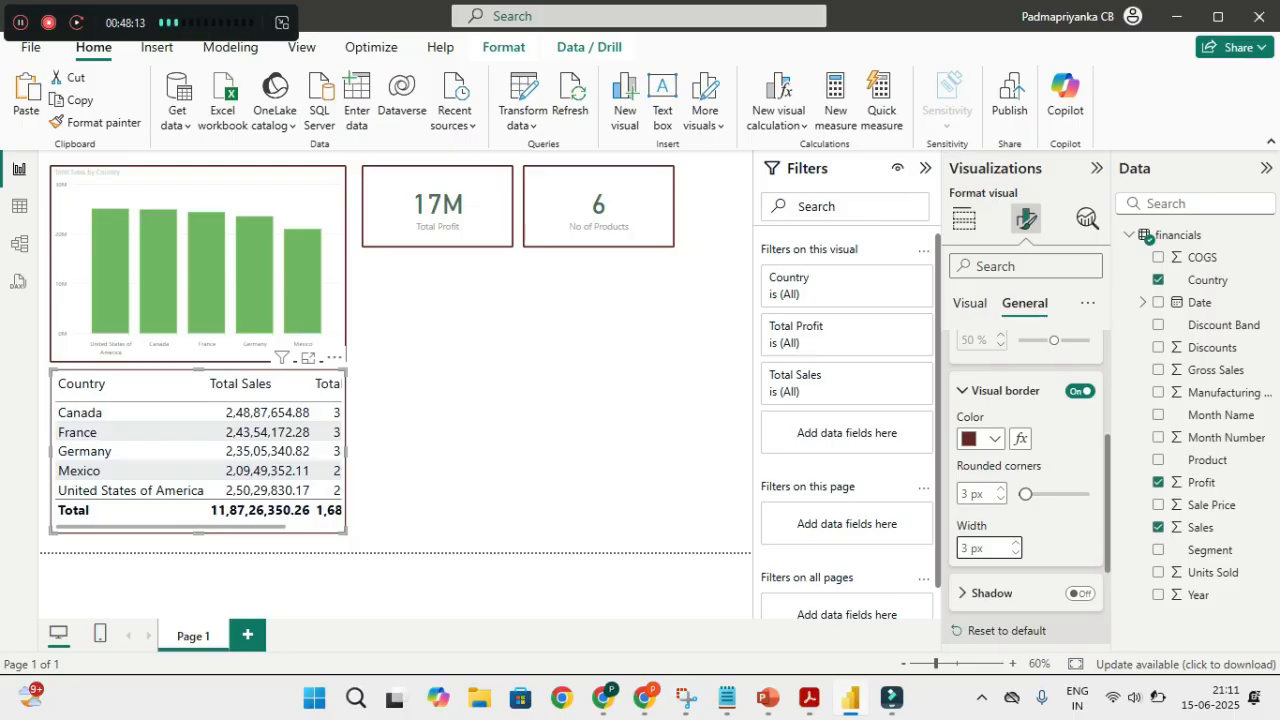
{"action": "left_click", "coordinate": [515, 400]}
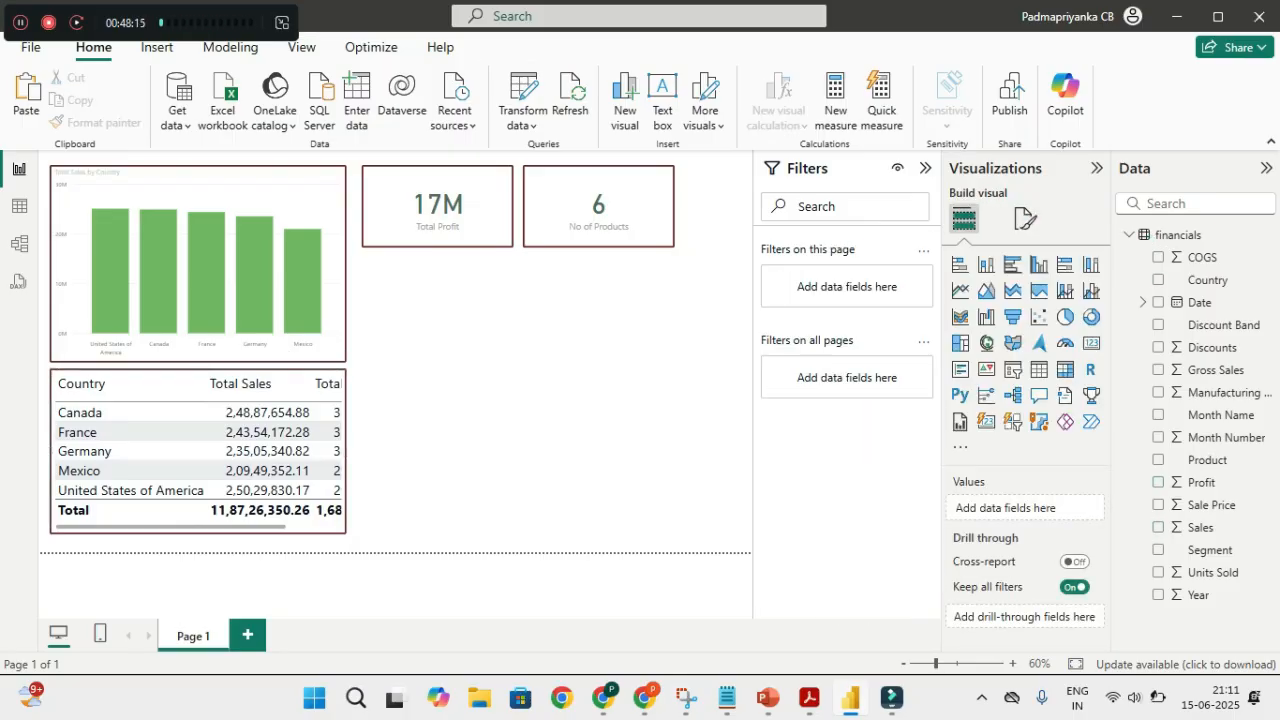
Widen and slightly lengthen the Country table, then shrink the Total Sales by Country chart
{"action": "left_click_drag", "start_coordinate": [230, 527], "coordinate": [290, 527]}
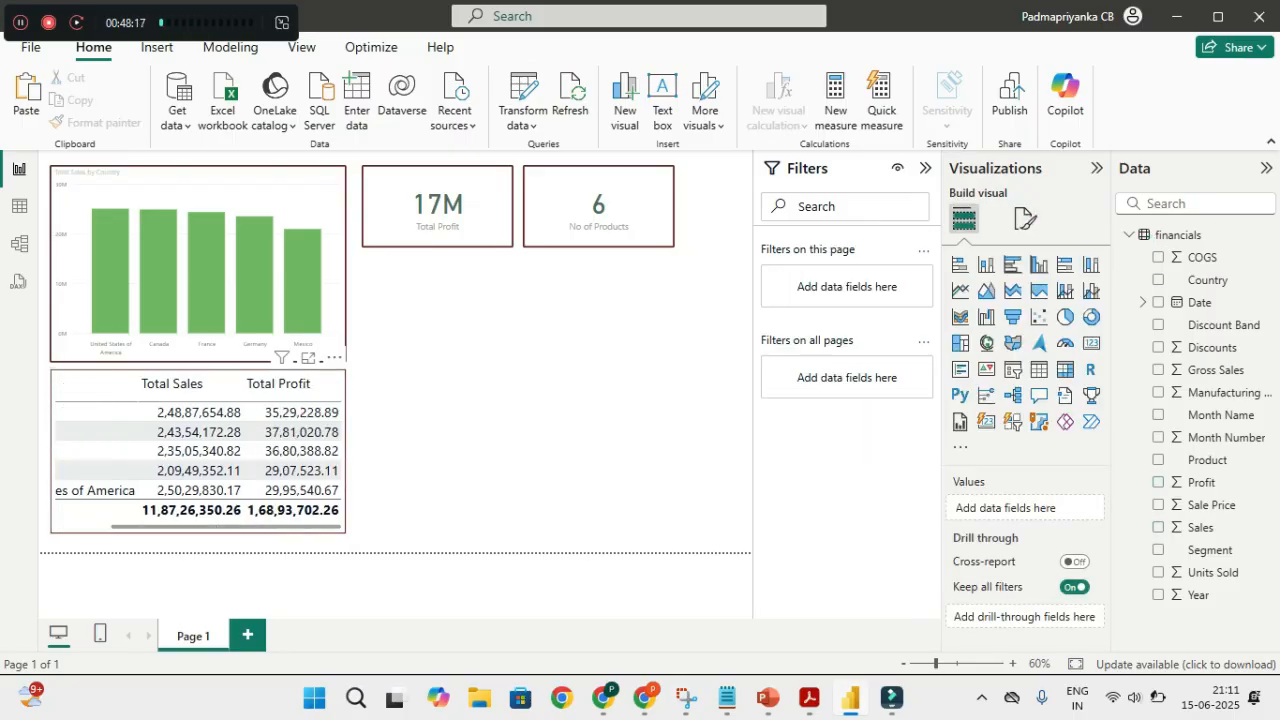
{"action": "left_click_drag", "start_coordinate": [198, 533], "coordinate": [198, 543]}
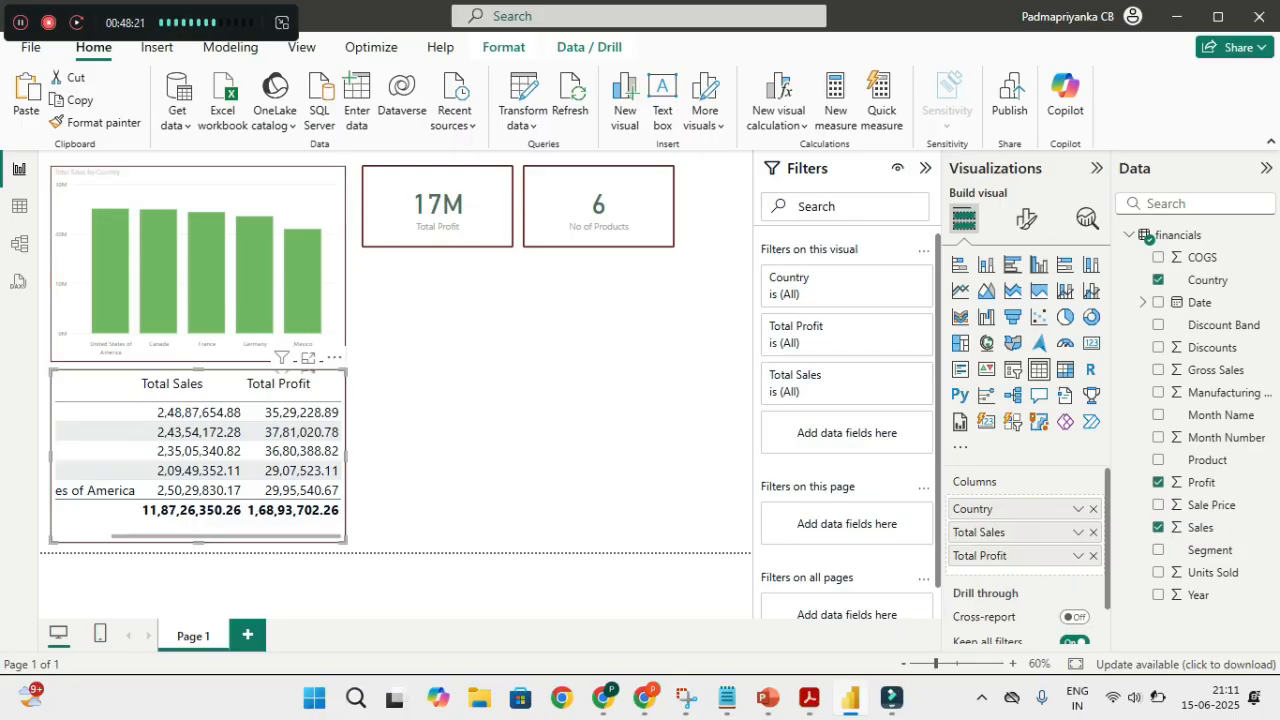
{"action": "left_click", "coordinate": [230, 198]}
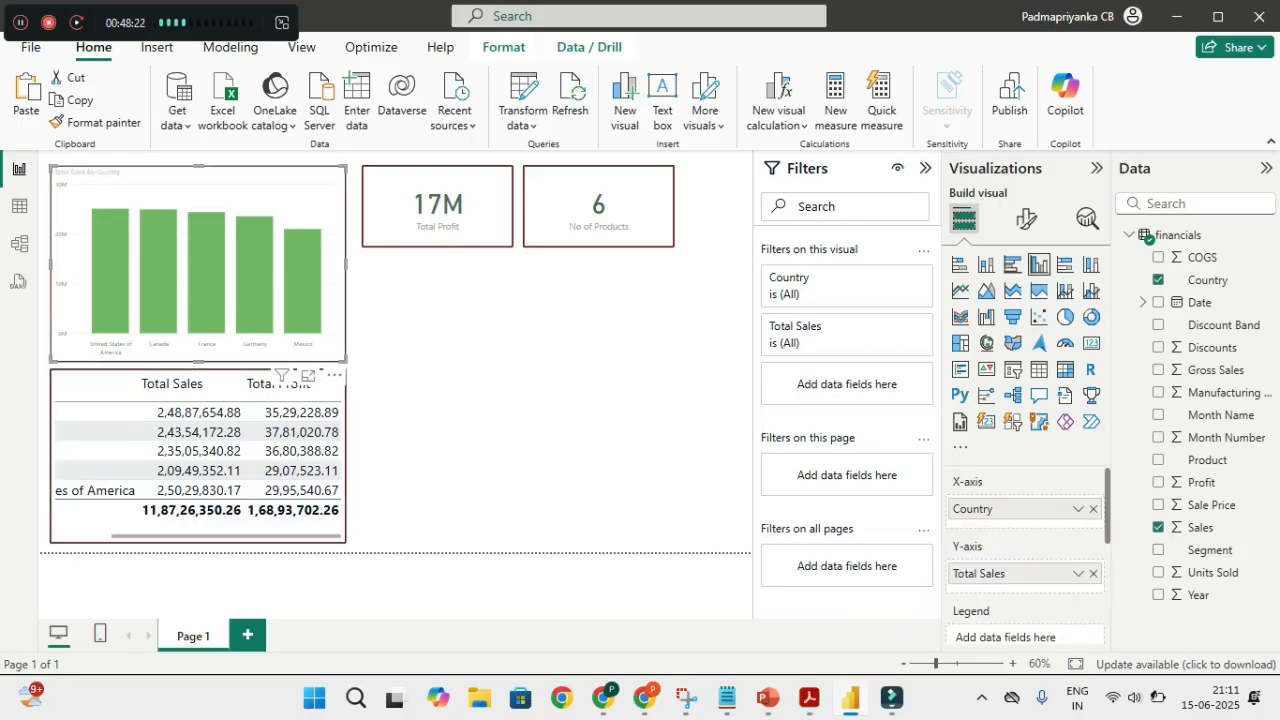
{"action": "left_click_drag", "start_coordinate": [346, 362], "coordinate": [282, 338]}
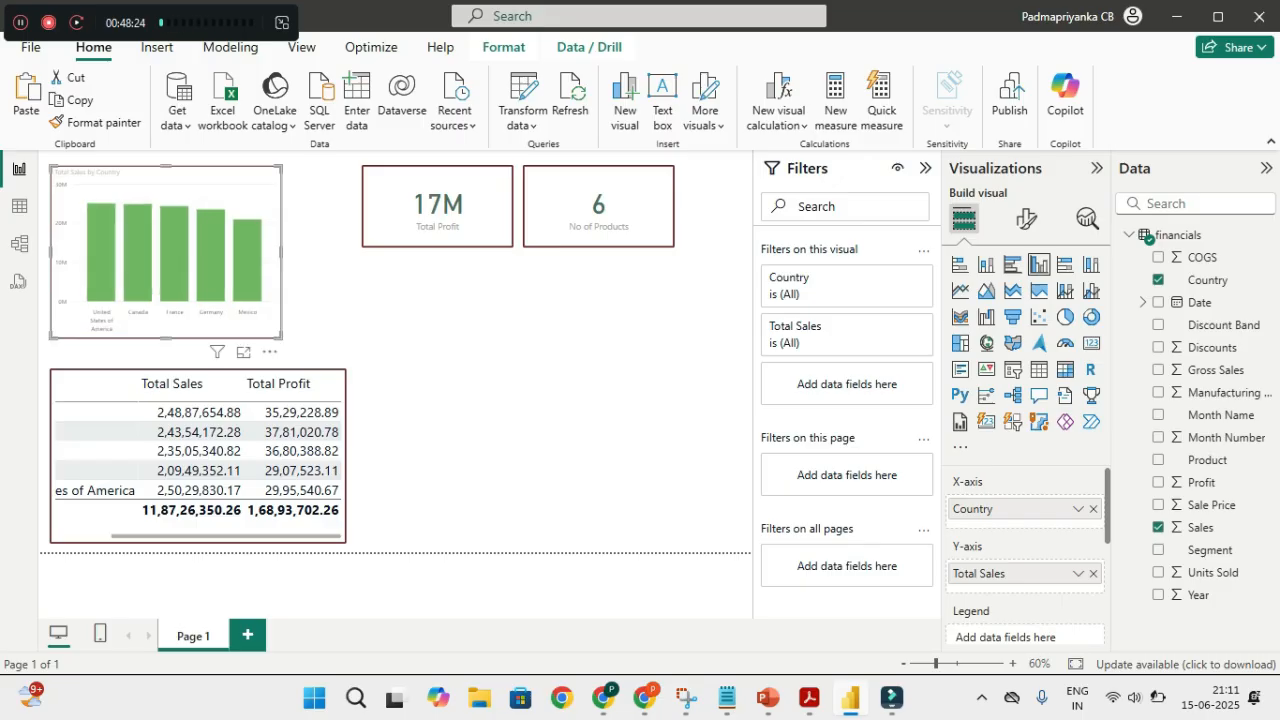
Sort the table by Total Profit ascending and move it beneath the two cards, widened
{"action": "left_click", "coordinate": [278, 383]}
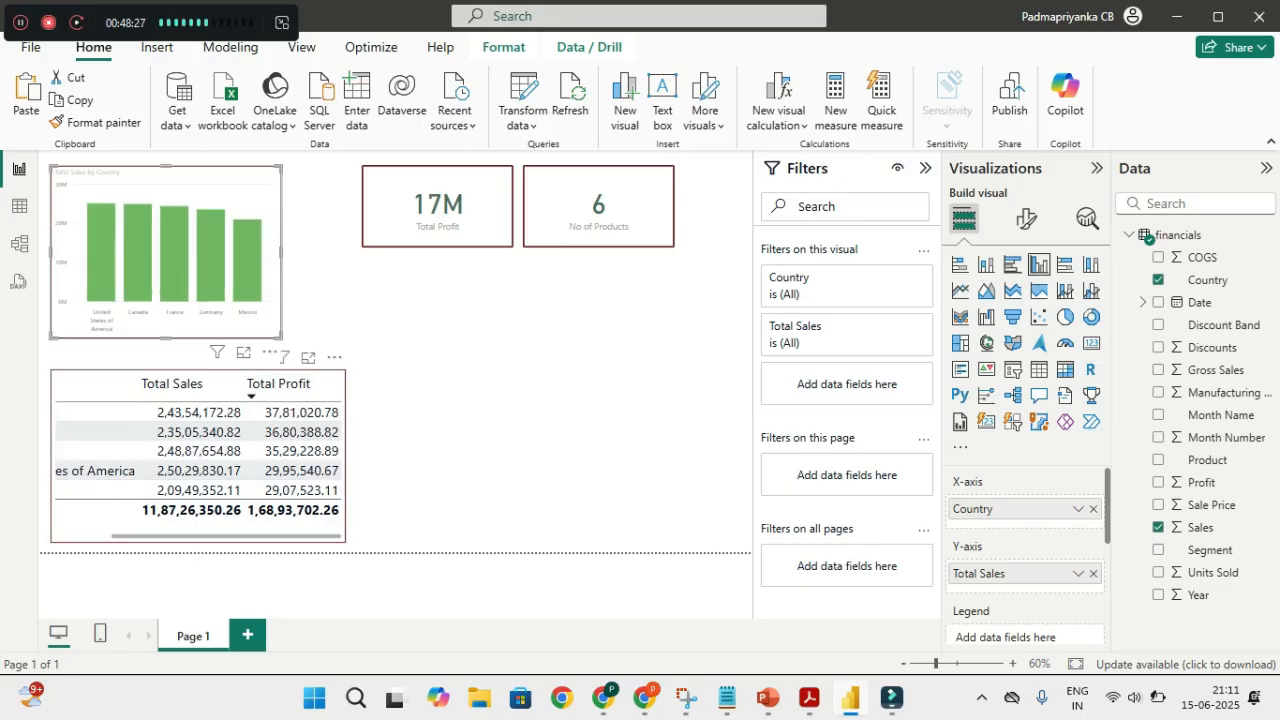
{"action": "left_click", "coordinate": [278, 383]}
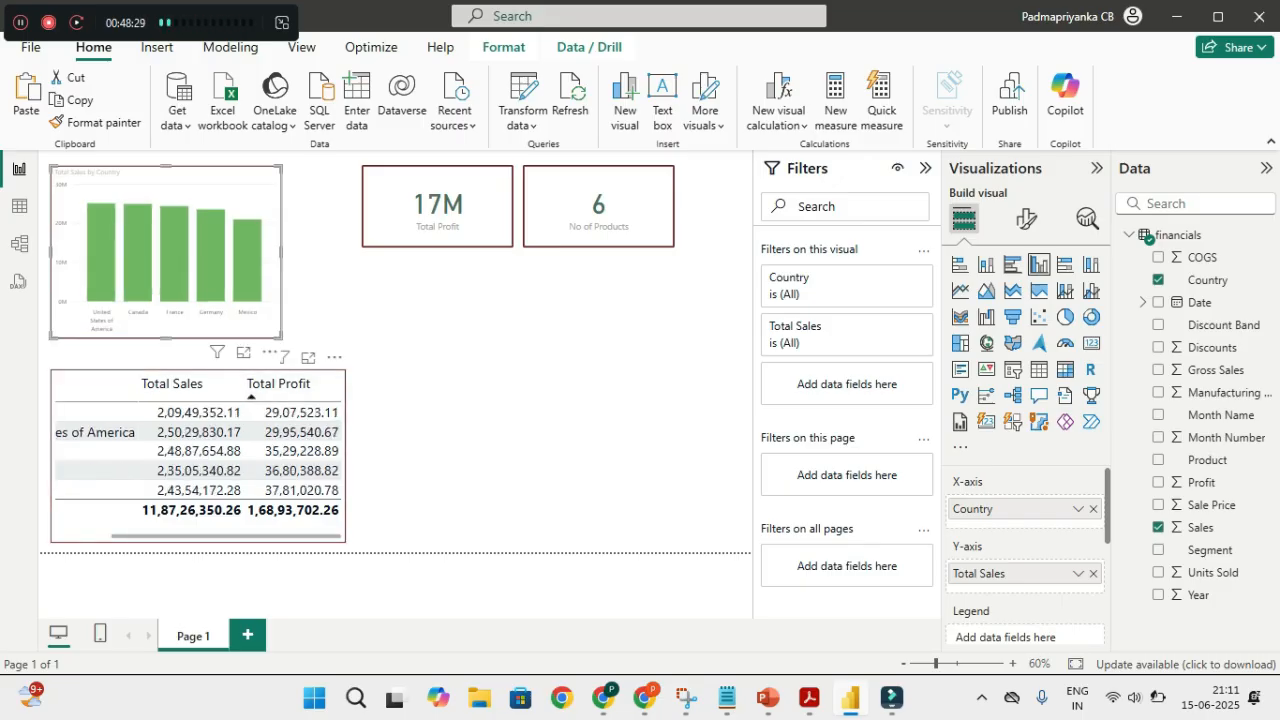
{"action": "left_click", "coordinate": [200, 375]}
{"action": "left_click_drag", "start_coordinate": [198, 371], "coordinate": [512, 273]}
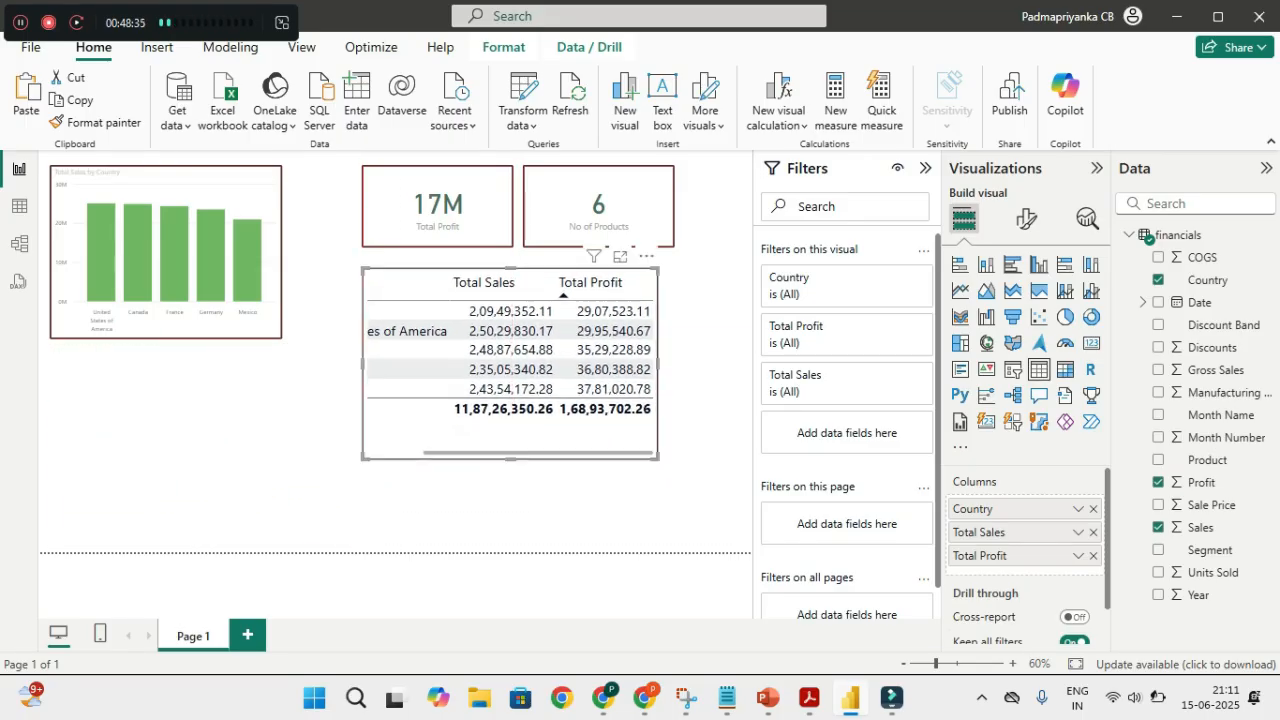
{"action": "left_click_drag", "start_coordinate": [658, 459], "coordinate": [743, 451]}
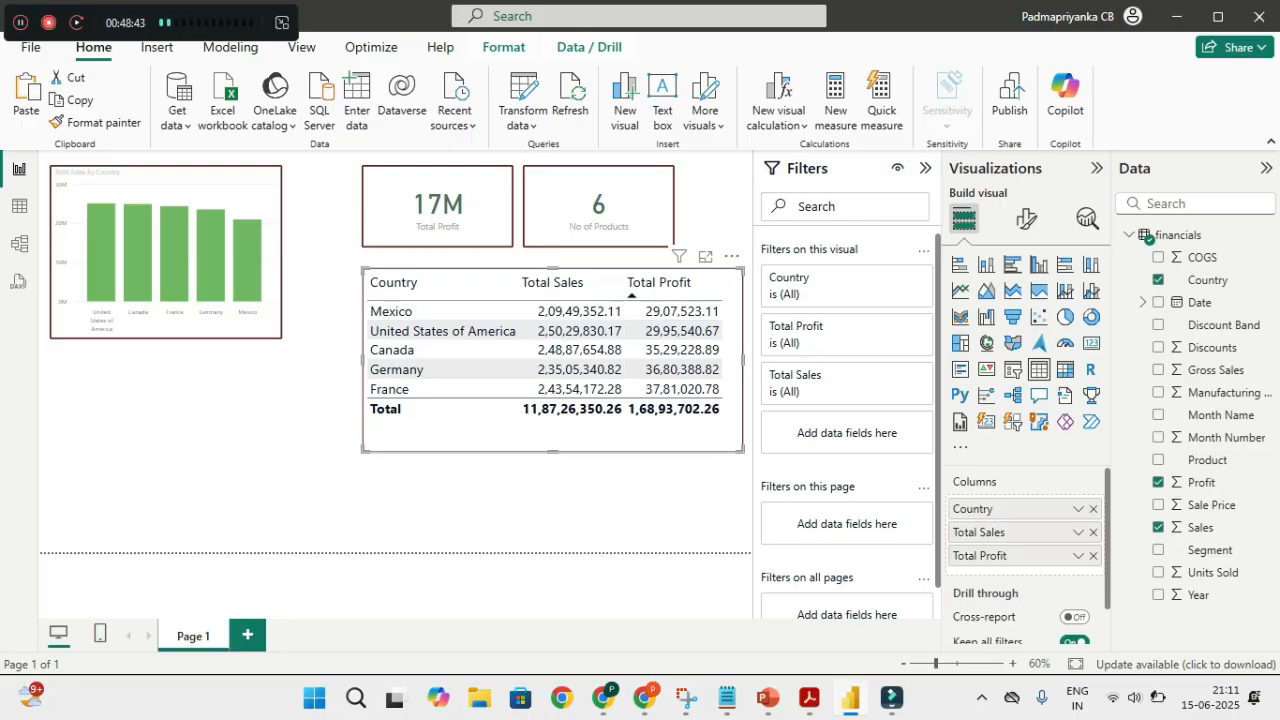
{"action": "left_click", "coordinate": [240, 430]}
Enlarge the Total Sales by Country chart again
{"action": "left_click", "coordinate": [190, 190]}
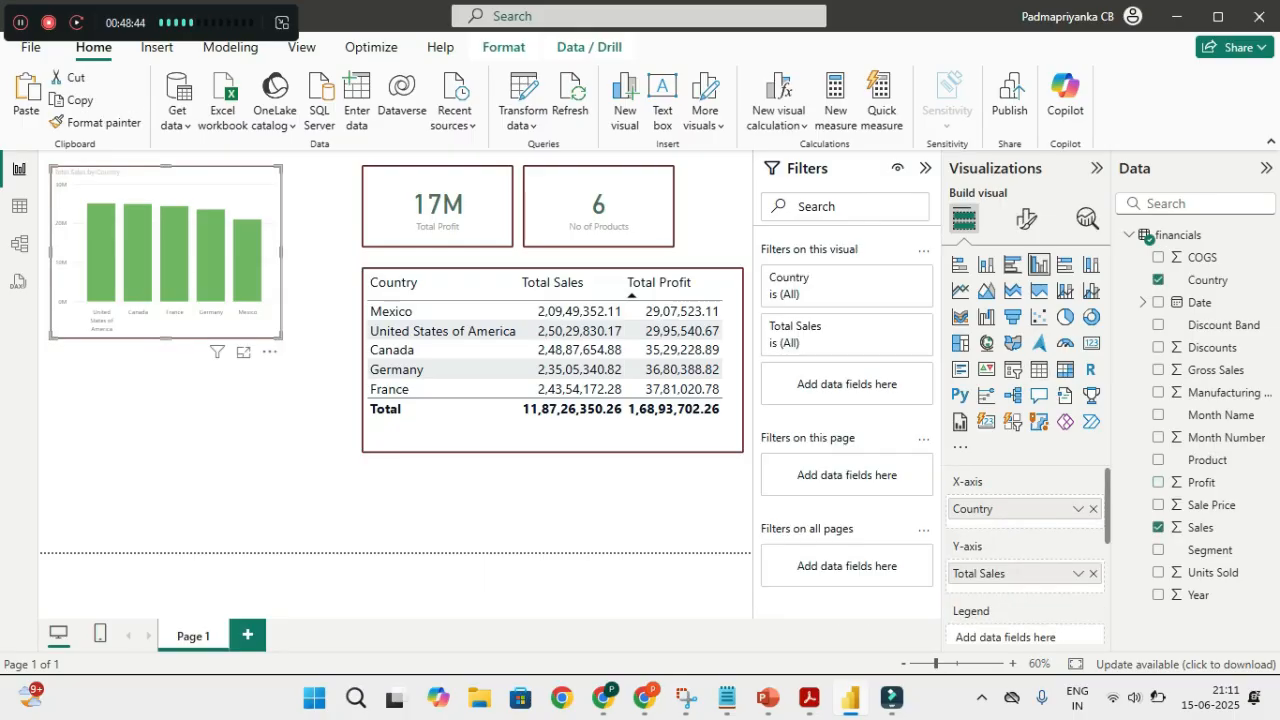
{"action": "left_click_drag", "start_coordinate": [282, 337], "coordinate": [346, 359]}
{"action": "left_click", "coordinate": [256, 436]}
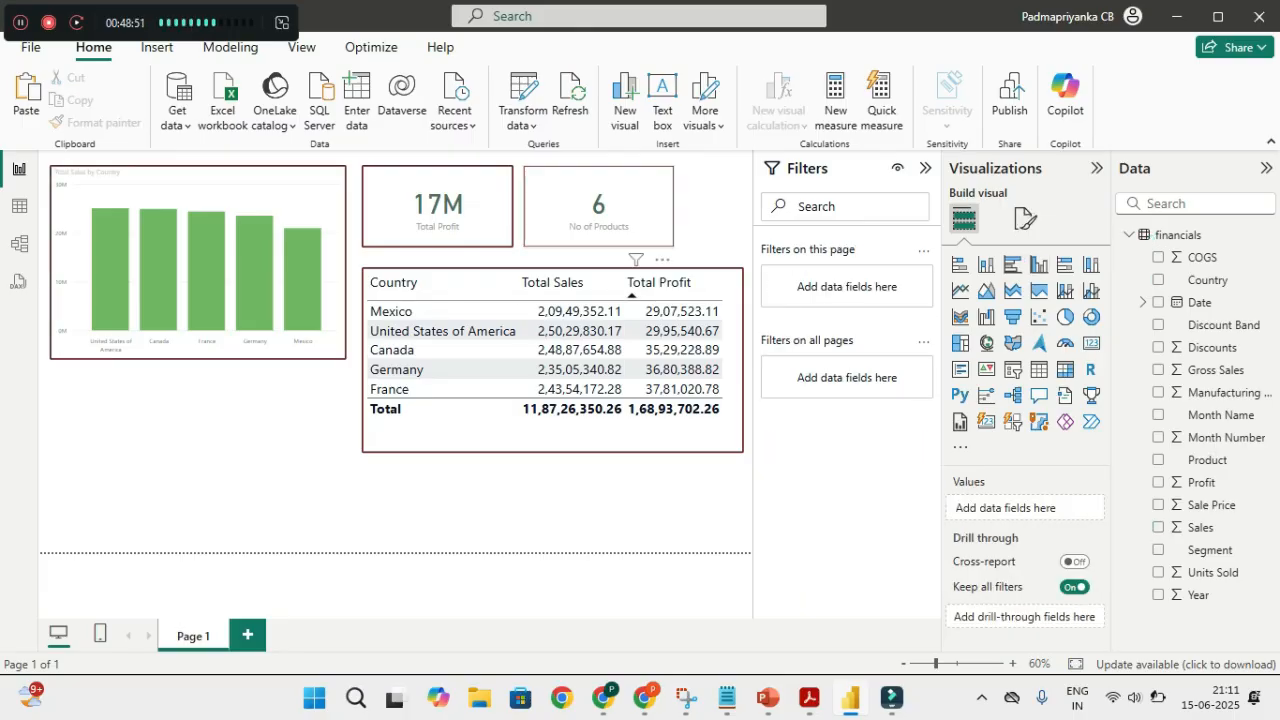
{"action": "left_click", "coordinate": [598, 205]}
{"action": "left_click", "coordinate": [571, 389]}
{"action": "left_click", "coordinate": [571, 389]}
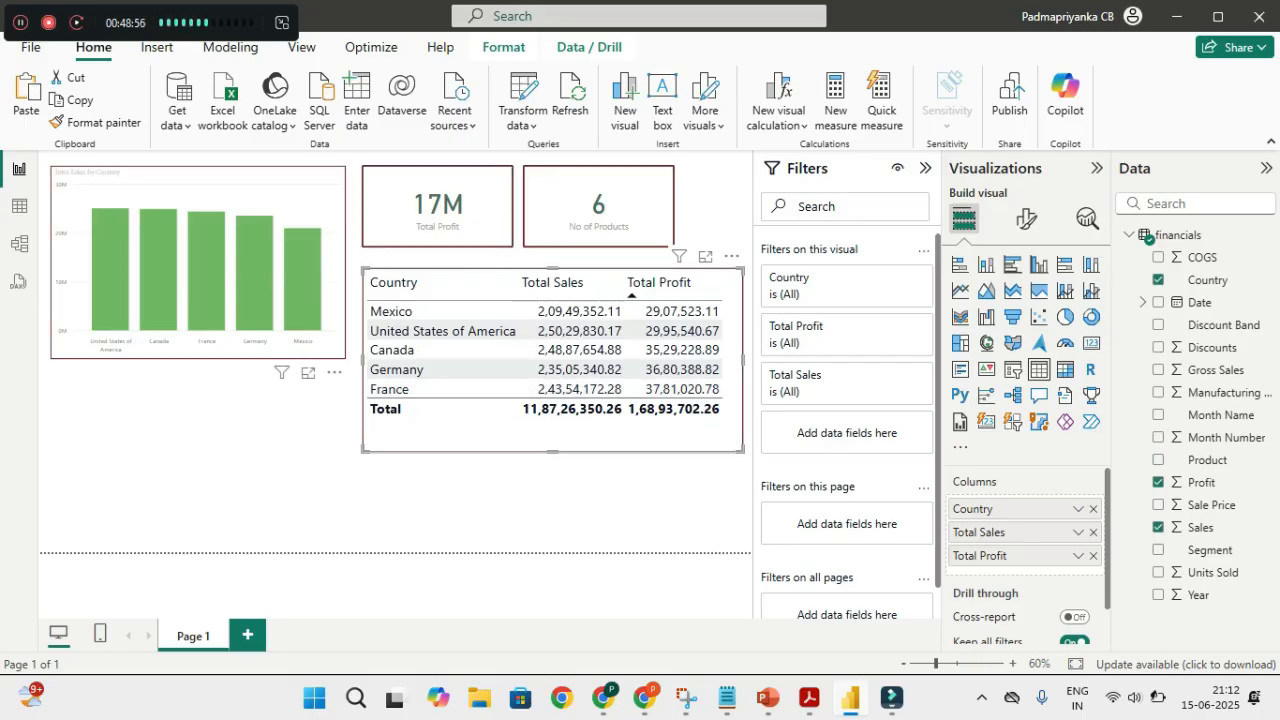
{"action": "left_click", "coordinate": [302, 280]}
{"action": "left_click", "coordinate": [302, 280]}
{"action": "left_click", "coordinate": [258, 285]}
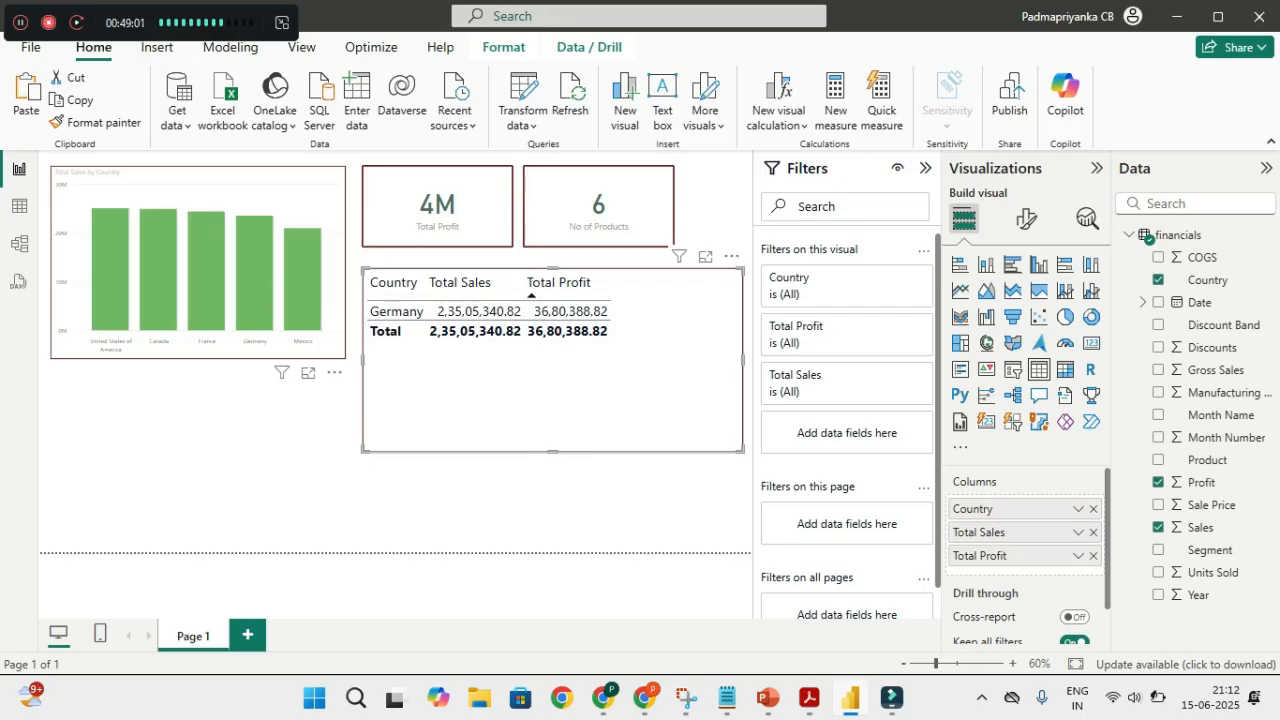
{"action": "left_click", "coordinate": [302, 282]}
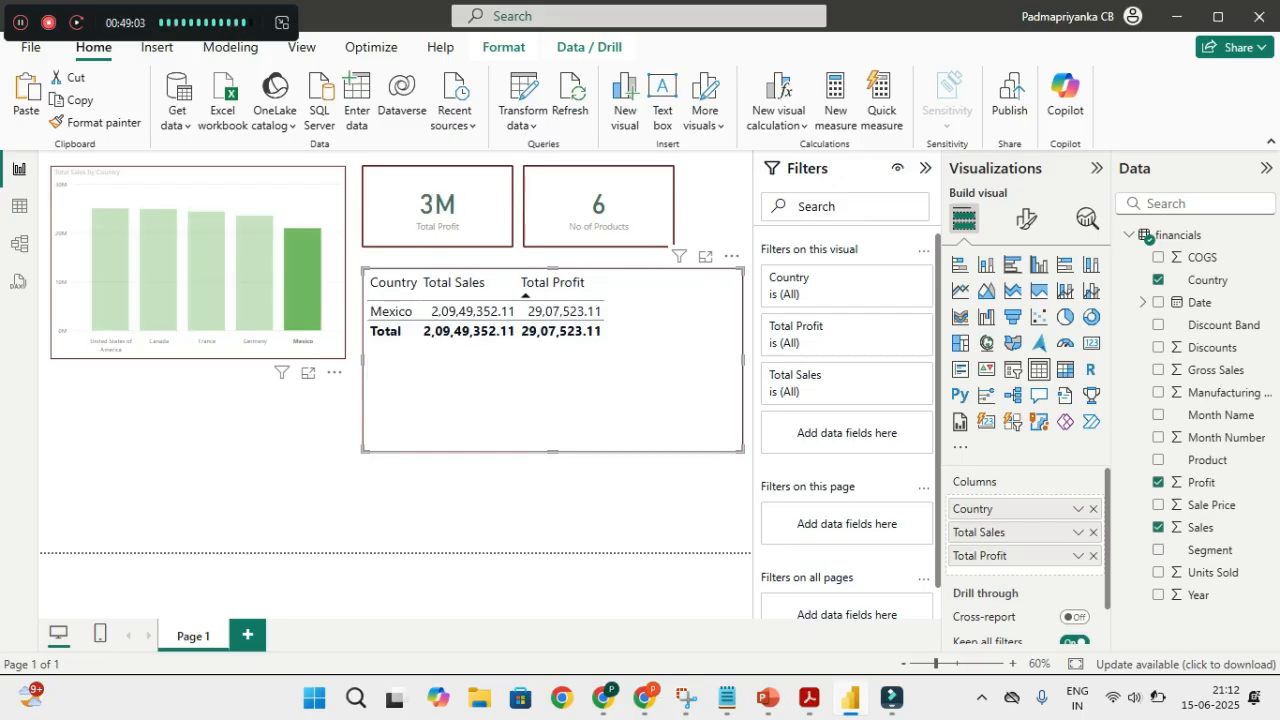
{"action": "left_click", "coordinate": [256, 285]}
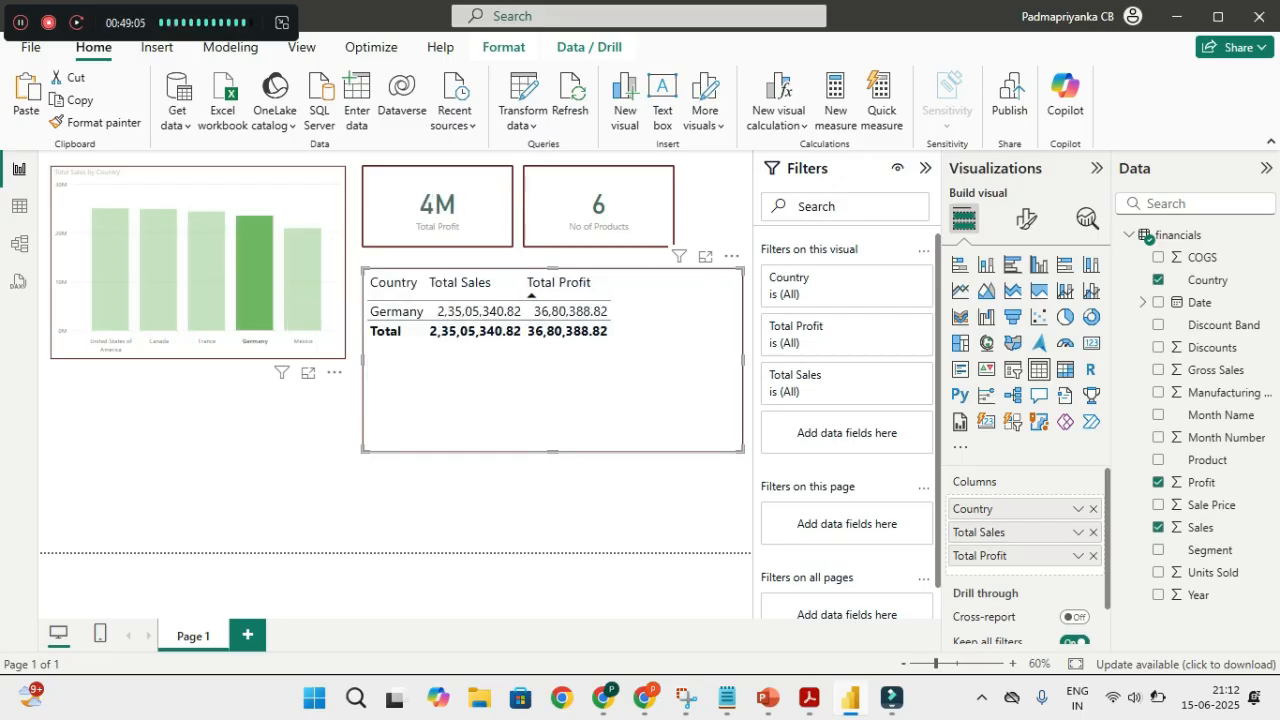
{"action": "left_click", "coordinate": [207, 285]}
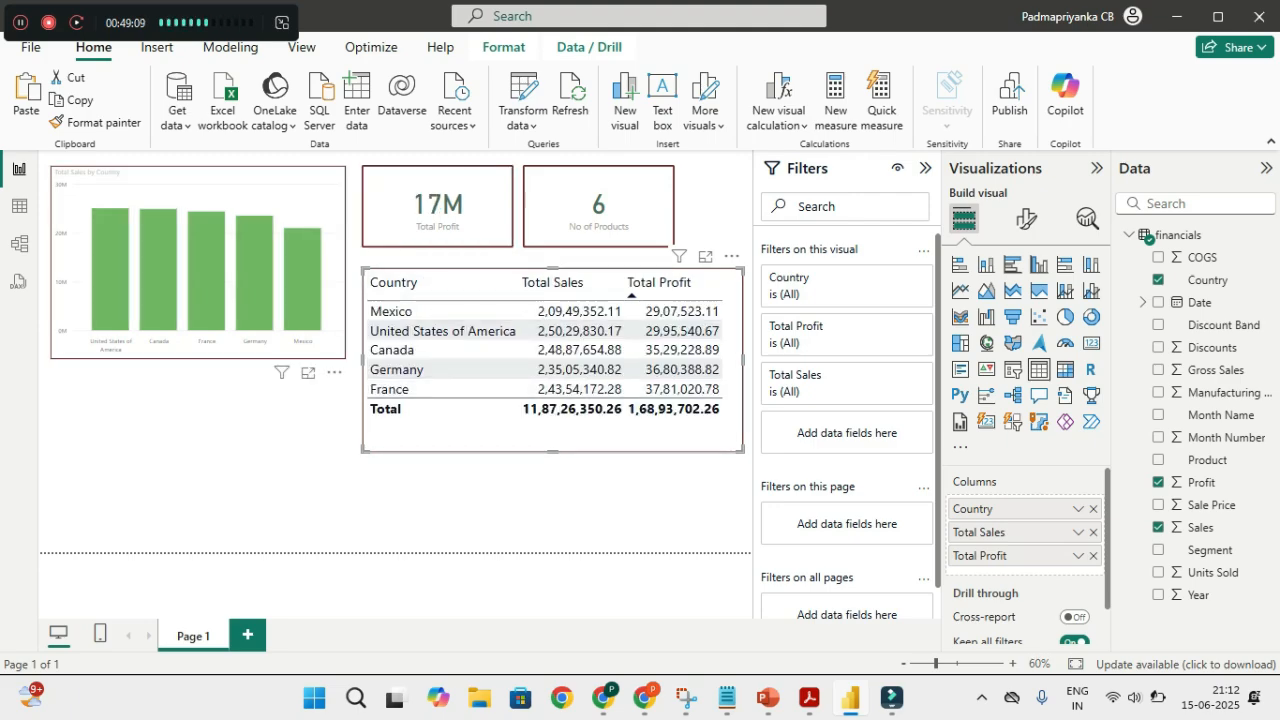
{"action": "left_click", "coordinate": [110, 270]}
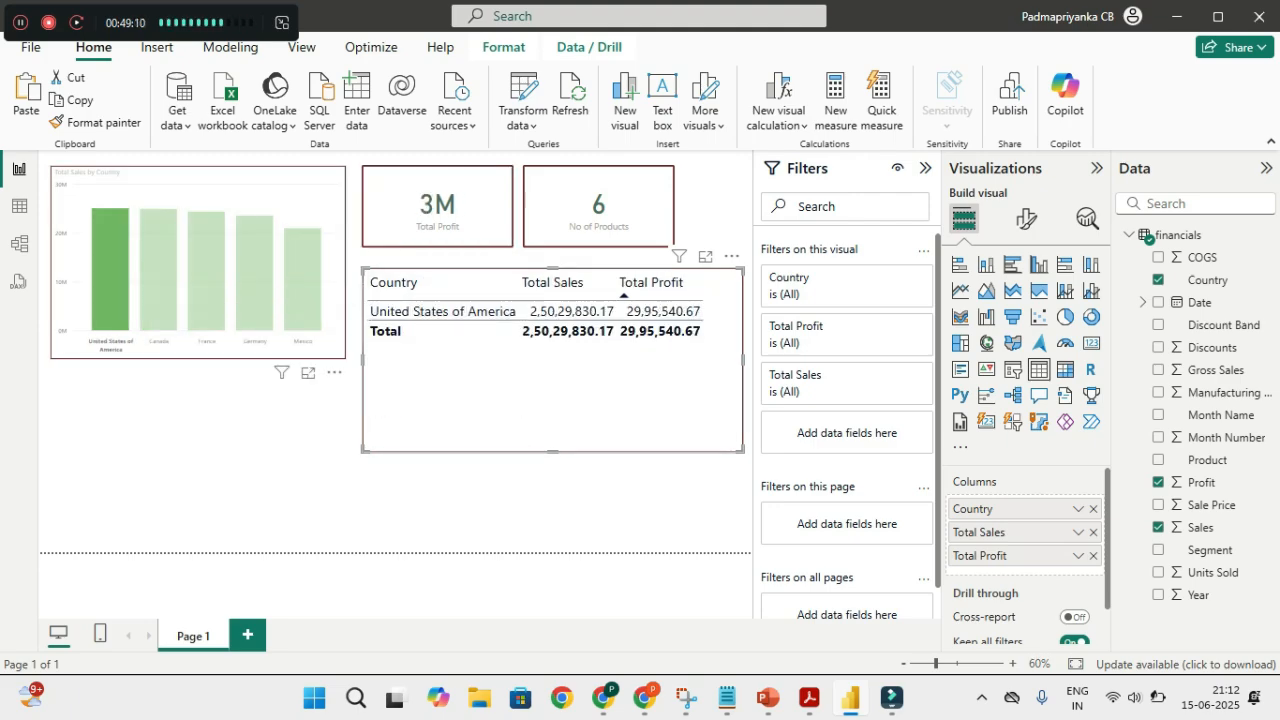
{"action": "left_click", "coordinate": [158, 270]}
{"action": "left_click", "coordinate": [192, 192]}
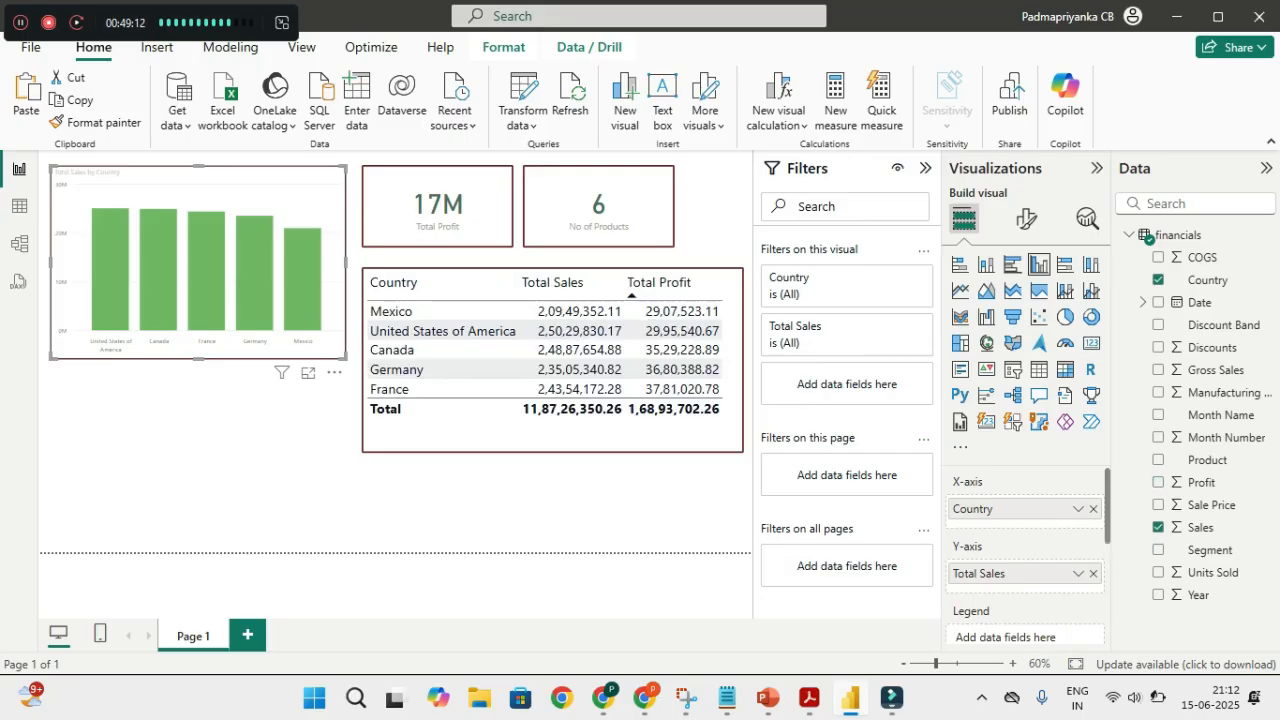
{"action": "left_click", "coordinate": [254, 273]}
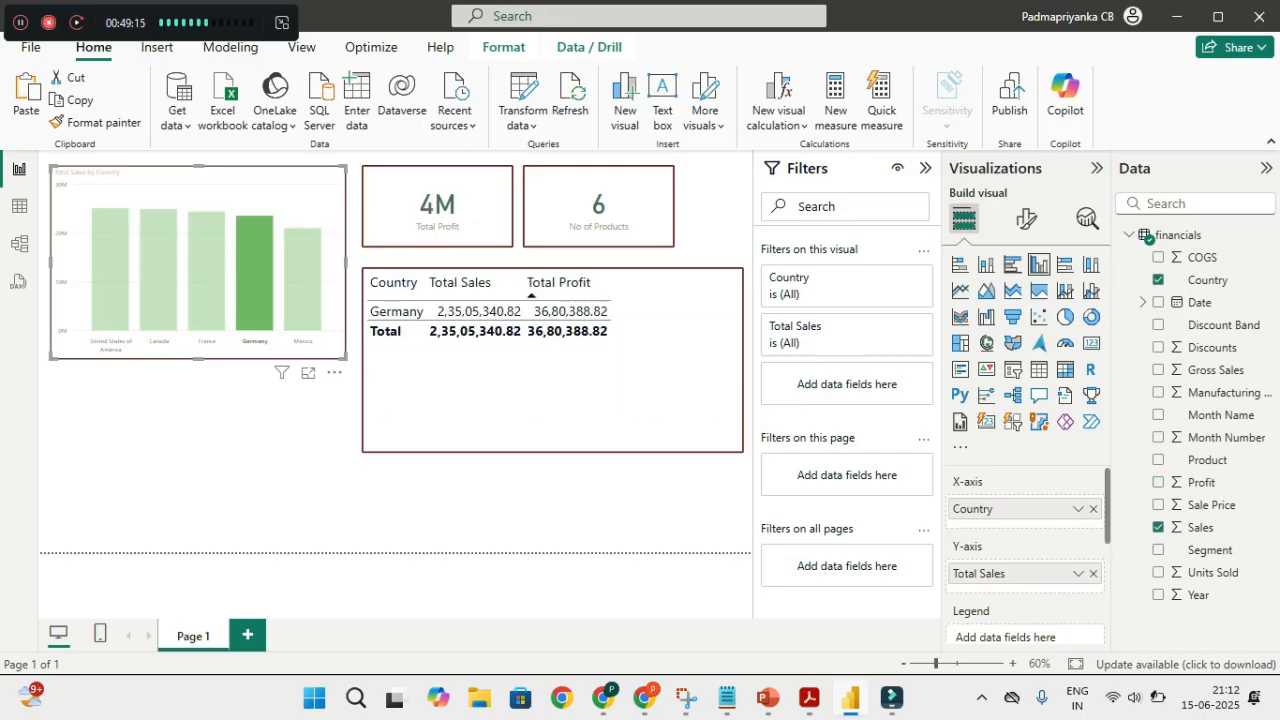
{"action": "left_click", "coordinate": [302, 280]}
{"action": "left_click", "coordinate": [254, 280]}
{"action": "left_click", "coordinate": [254, 280]}
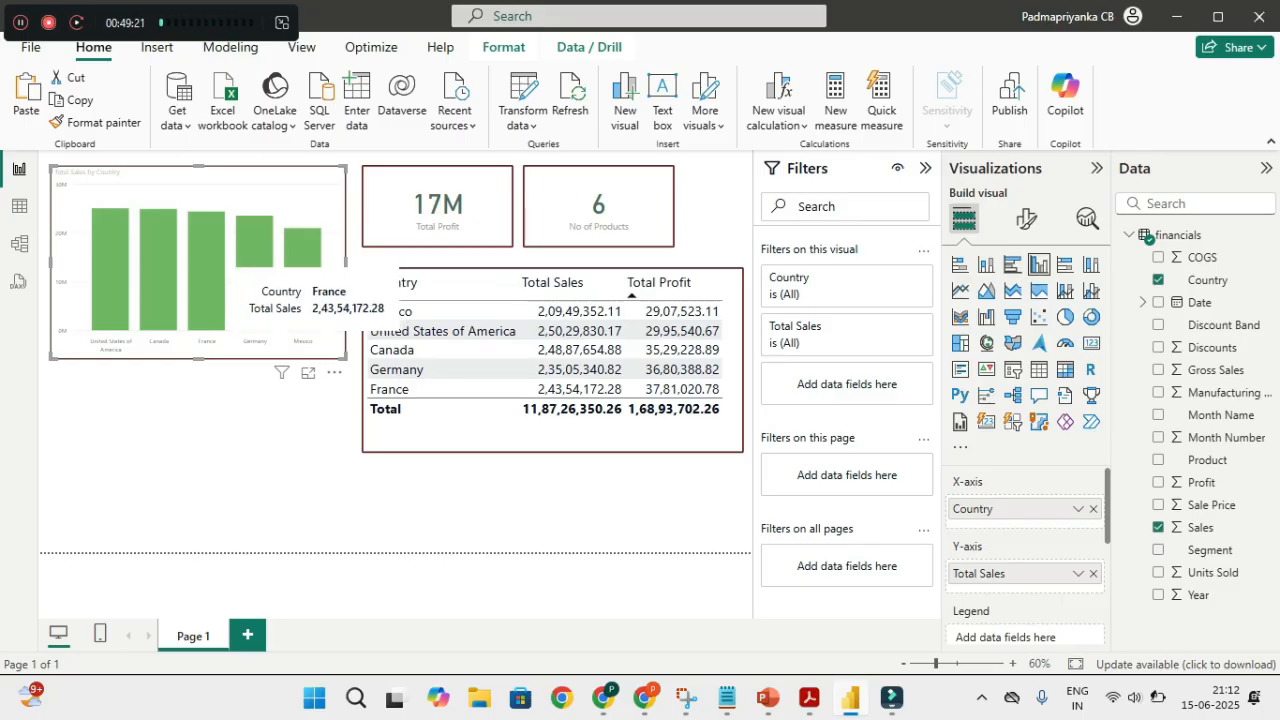
{"action": "left_click", "coordinate": [210, 285]}
{"action": "left_click", "coordinate": [158, 285]}
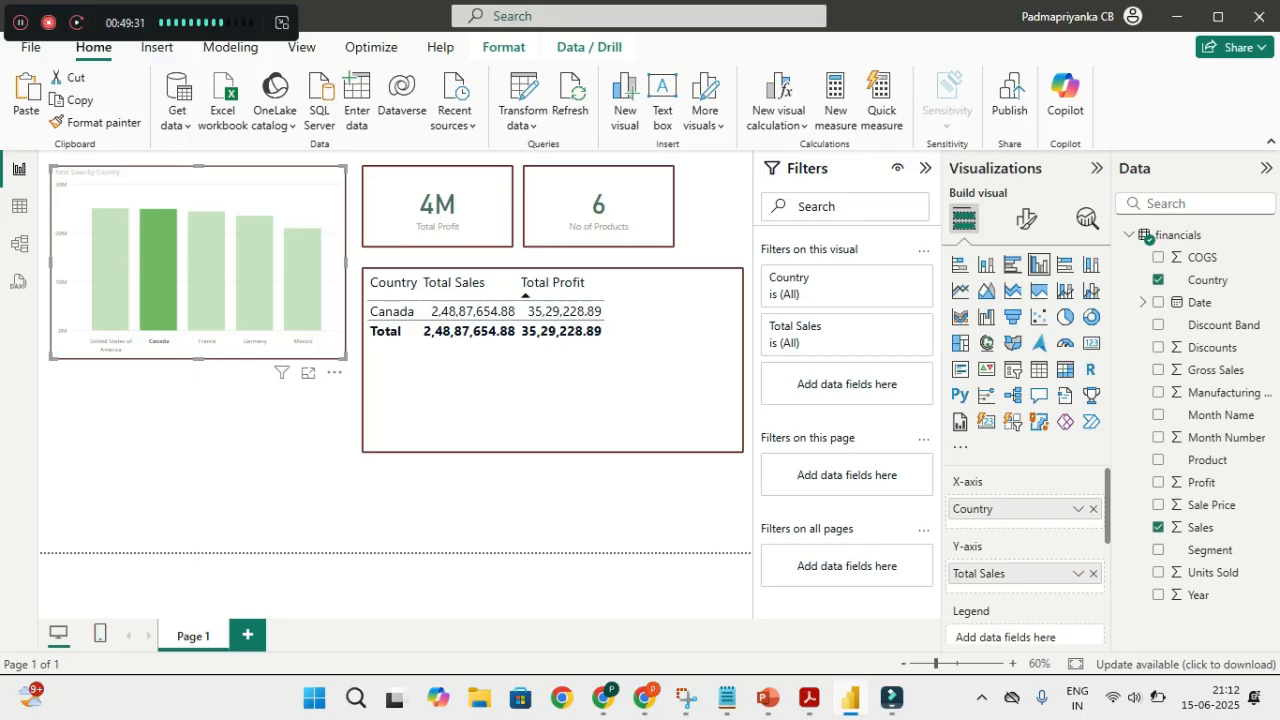
{"action": "left_click", "coordinate": [207, 266]}
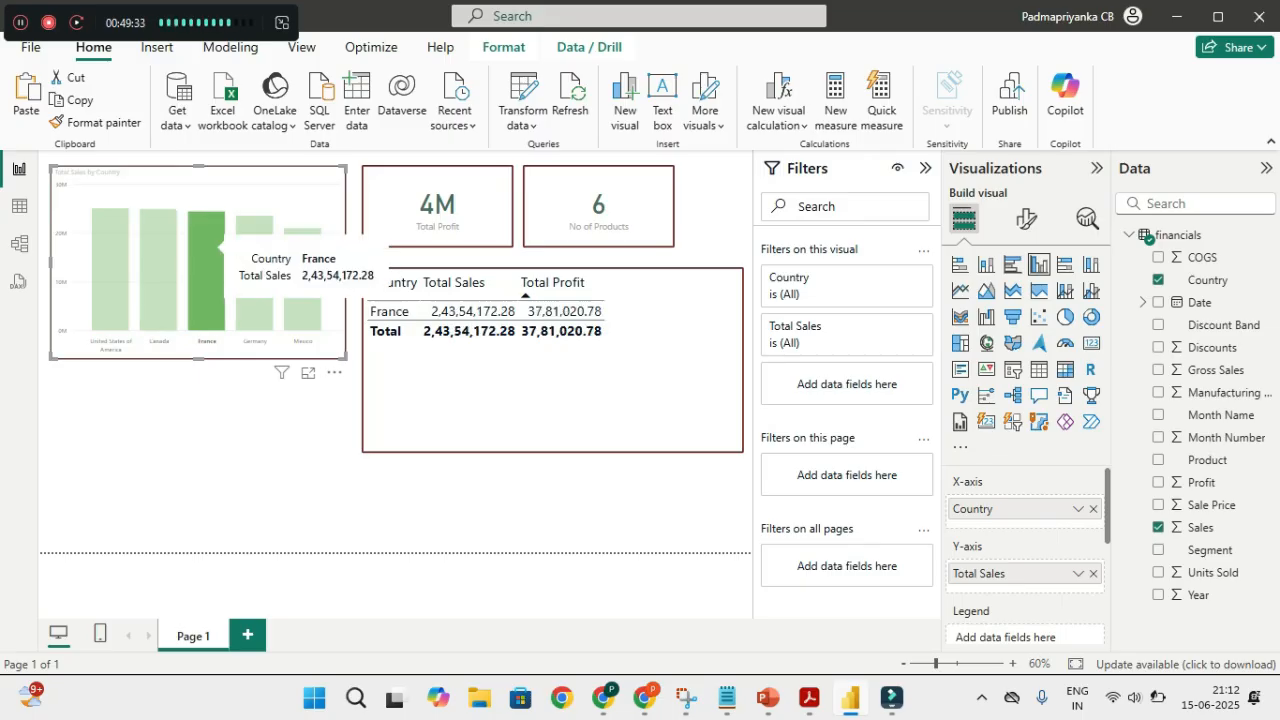
{"action": "left_click", "coordinate": [254, 268]}
{"action": "left_click", "coordinate": [302, 274]}
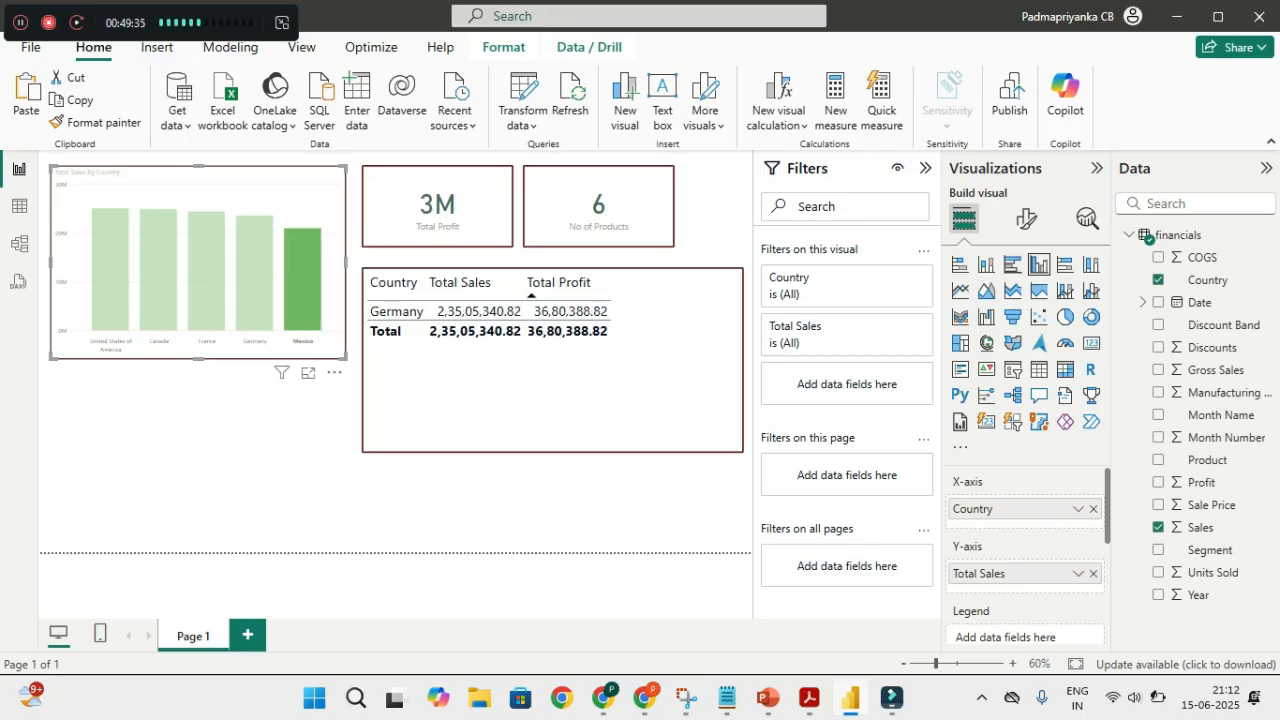
{"action": "left_click", "coordinate": [254, 272]}
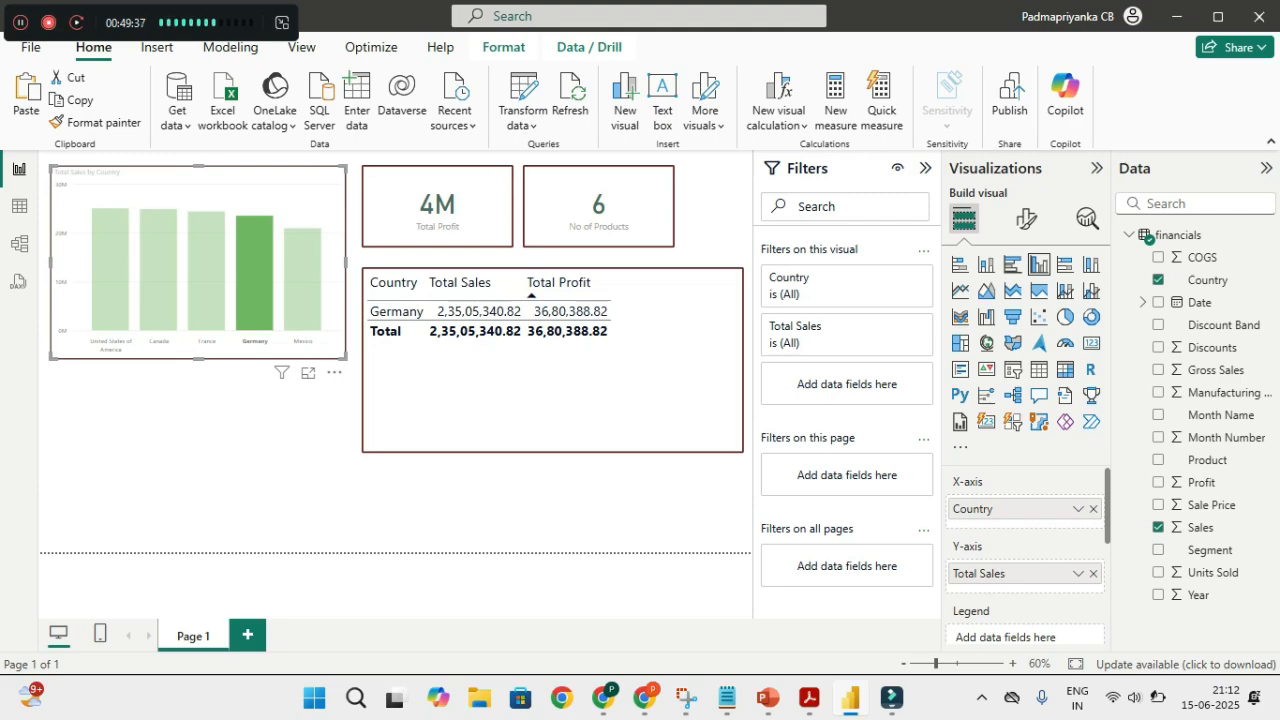
{"action": "left_click", "coordinate": [207, 269]}
{"action": "left_click", "coordinate": [158, 269]}
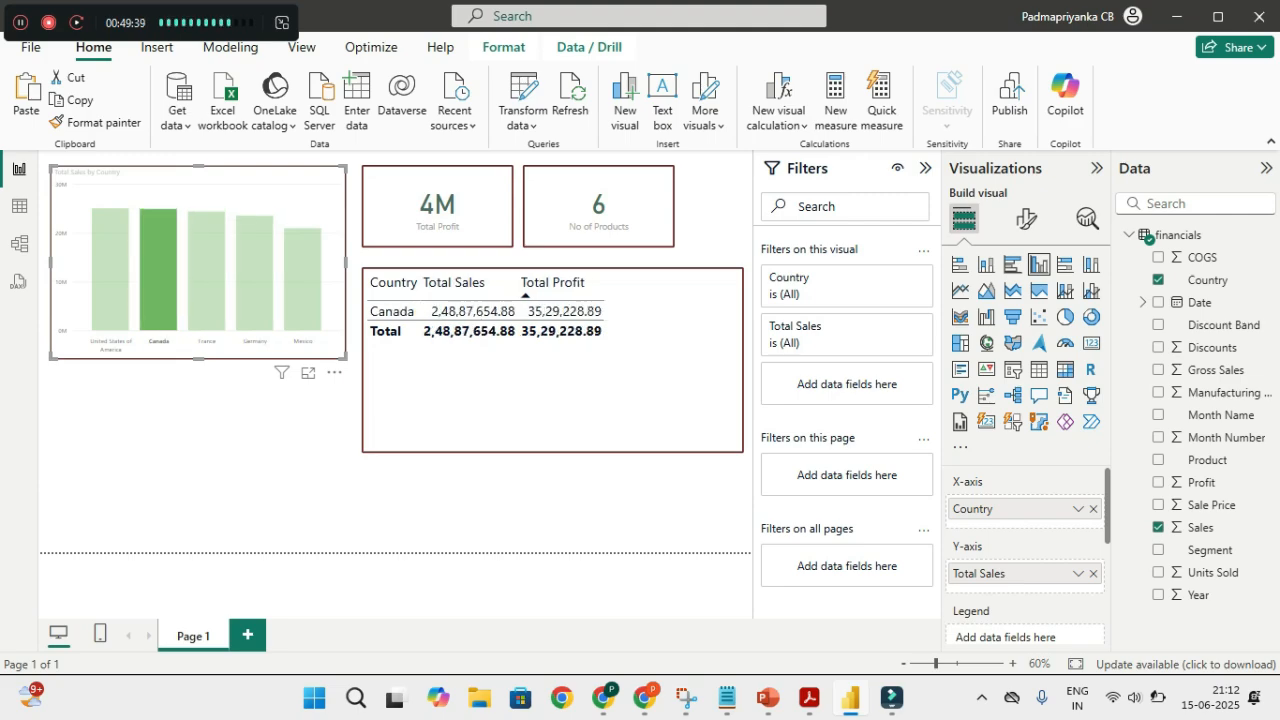
{"action": "left_click", "coordinate": [110, 270]}
{"action": "left_click", "coordinate": [110, 270]}
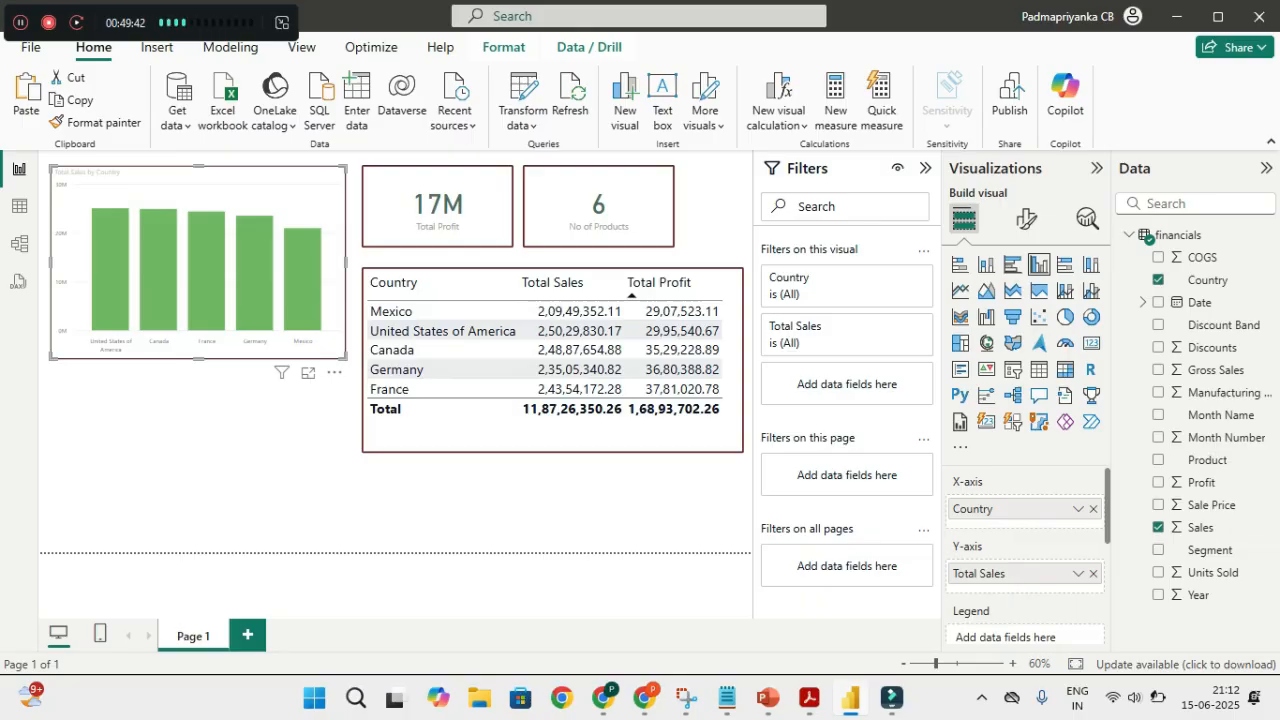
{"action": "left_click", "coordinate": [203, 453]}
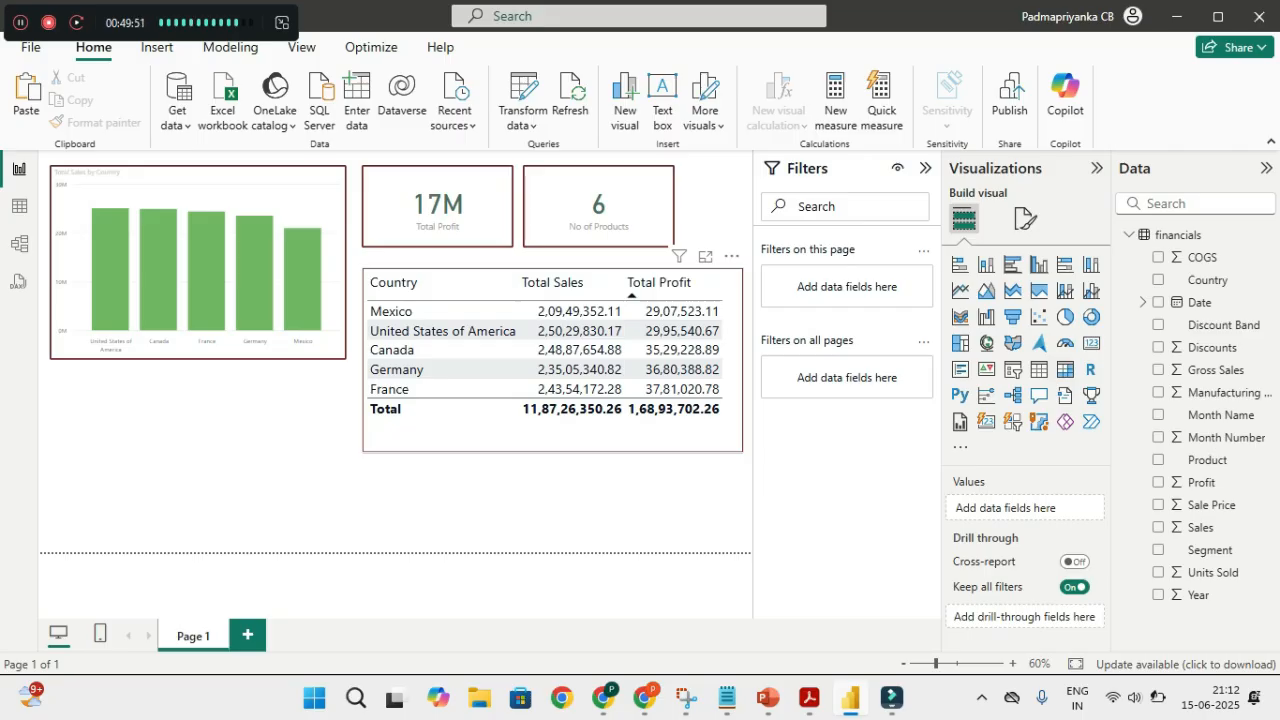
Open the Background color conditional formatting for the Country table's Total Profit column
{"action": "left_click", "coordinate": [556, 432]}
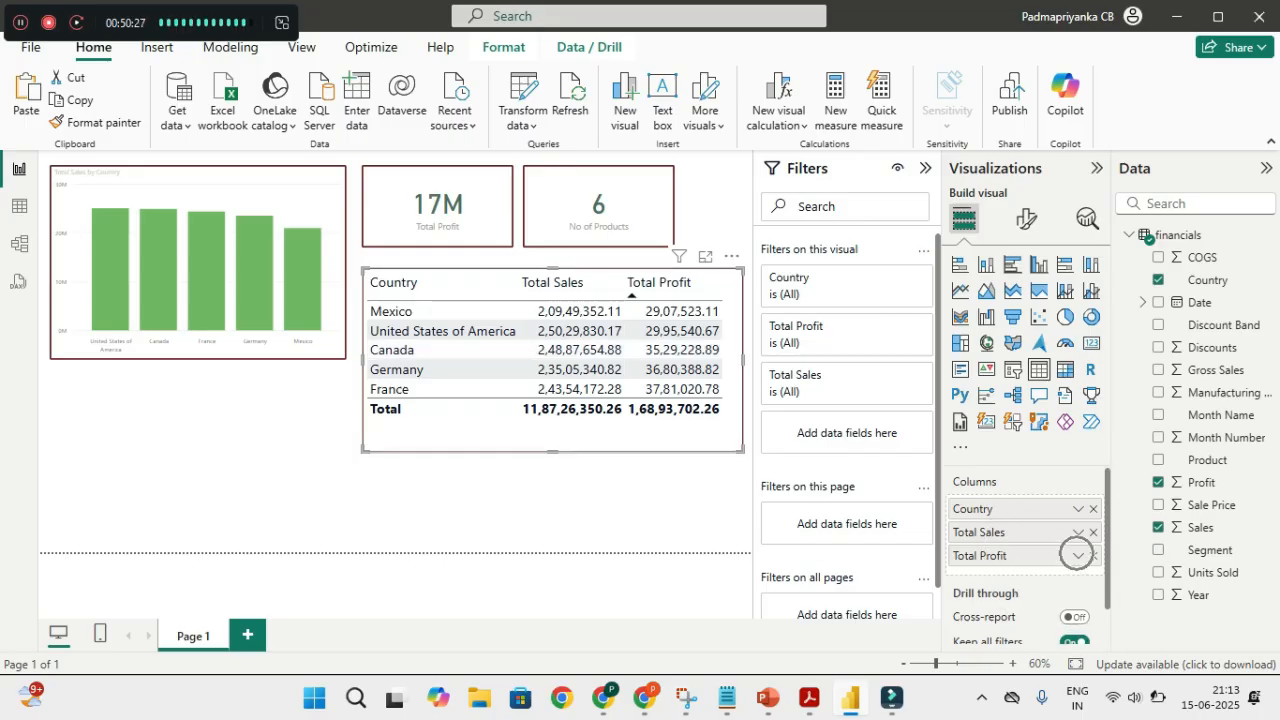
{"action": "left_click", "coordinate": [1078, 555]}
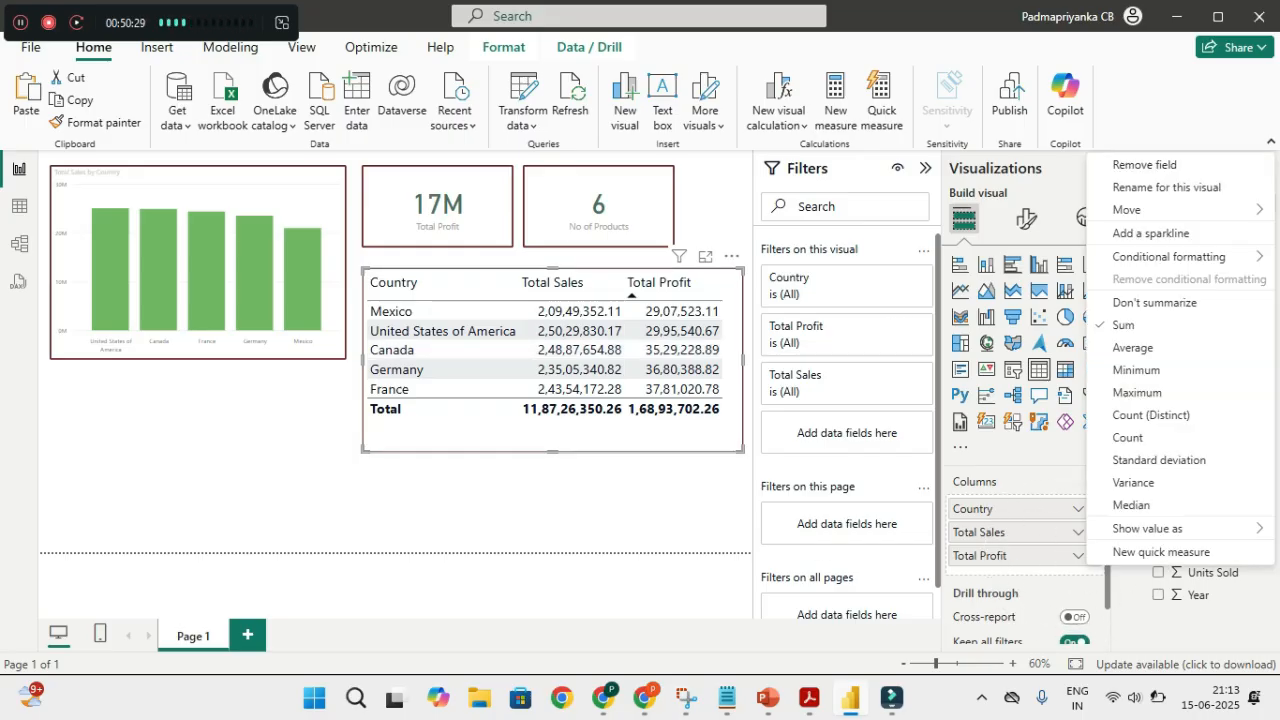
{"action": "left_click", "coordinate": [1136, 258]}
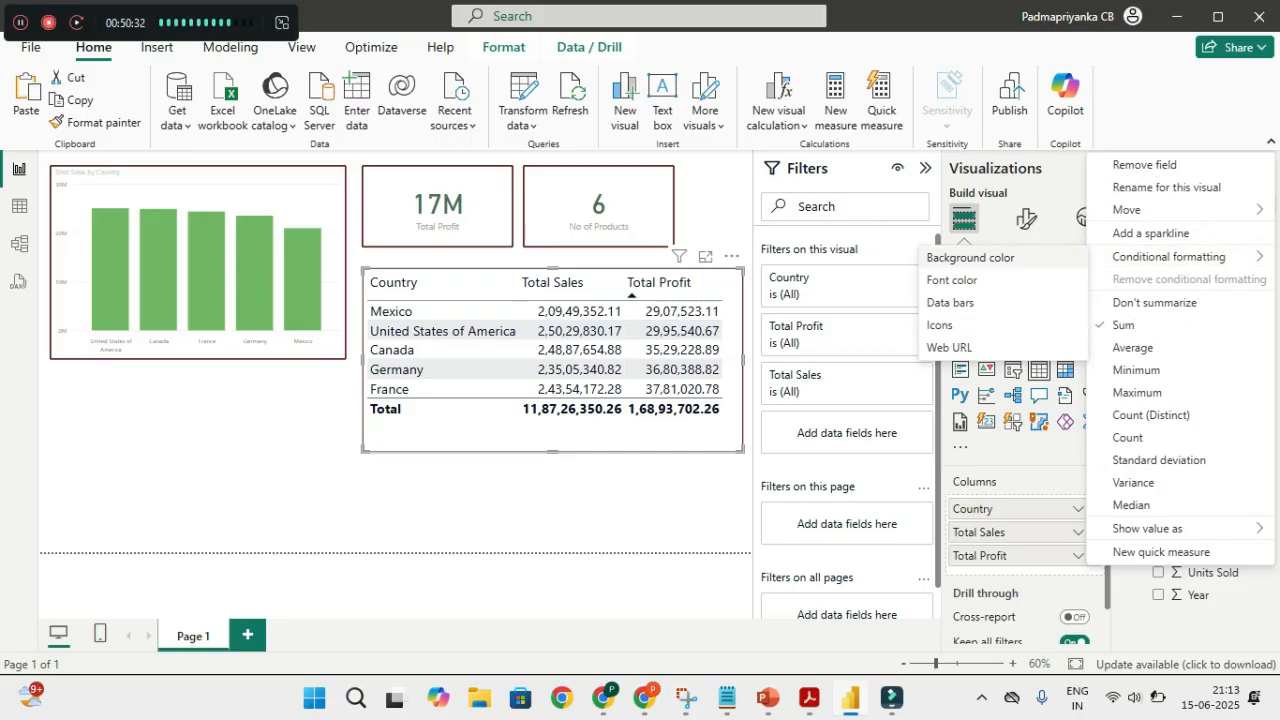
{"action": "left_click", "coordinate": [1022, 258]}
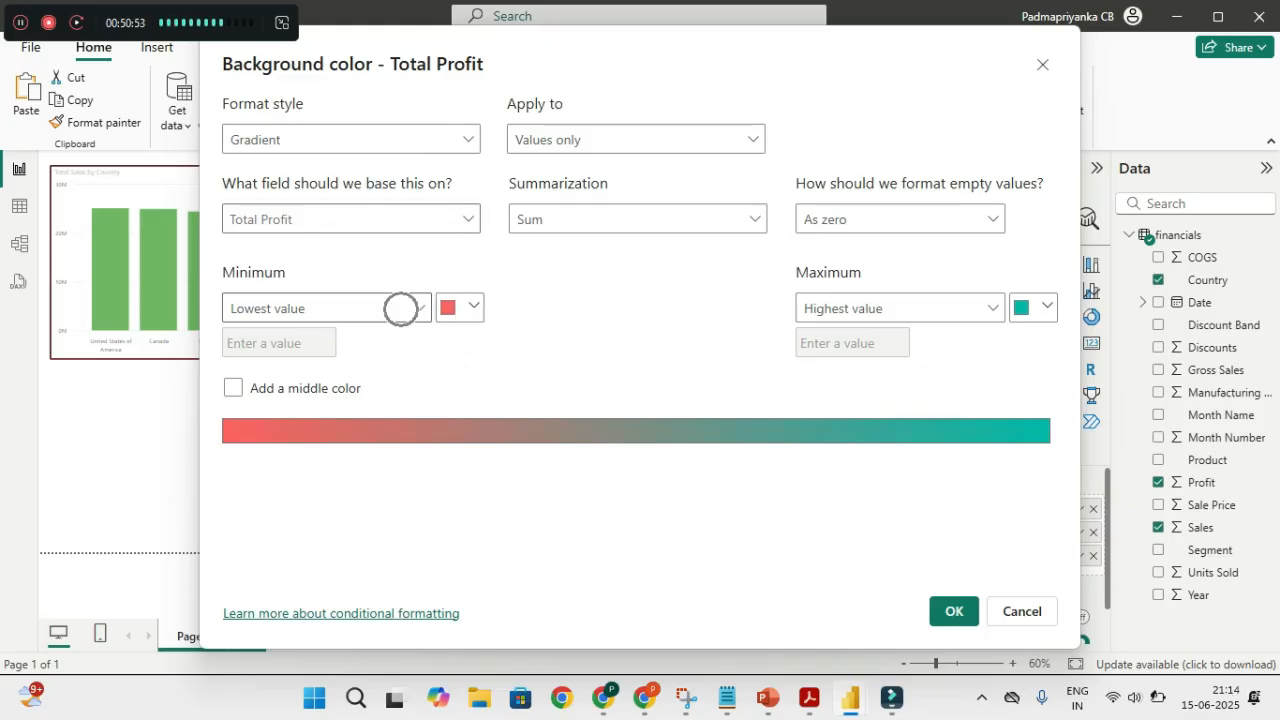
Set the gradient to a custom minimum of 35000000 and a custom maximum of 45000000
{"action": "left_click", "coordinate": [320, 308]}
{"action": "left_click", "coordinate": [250, 366]}
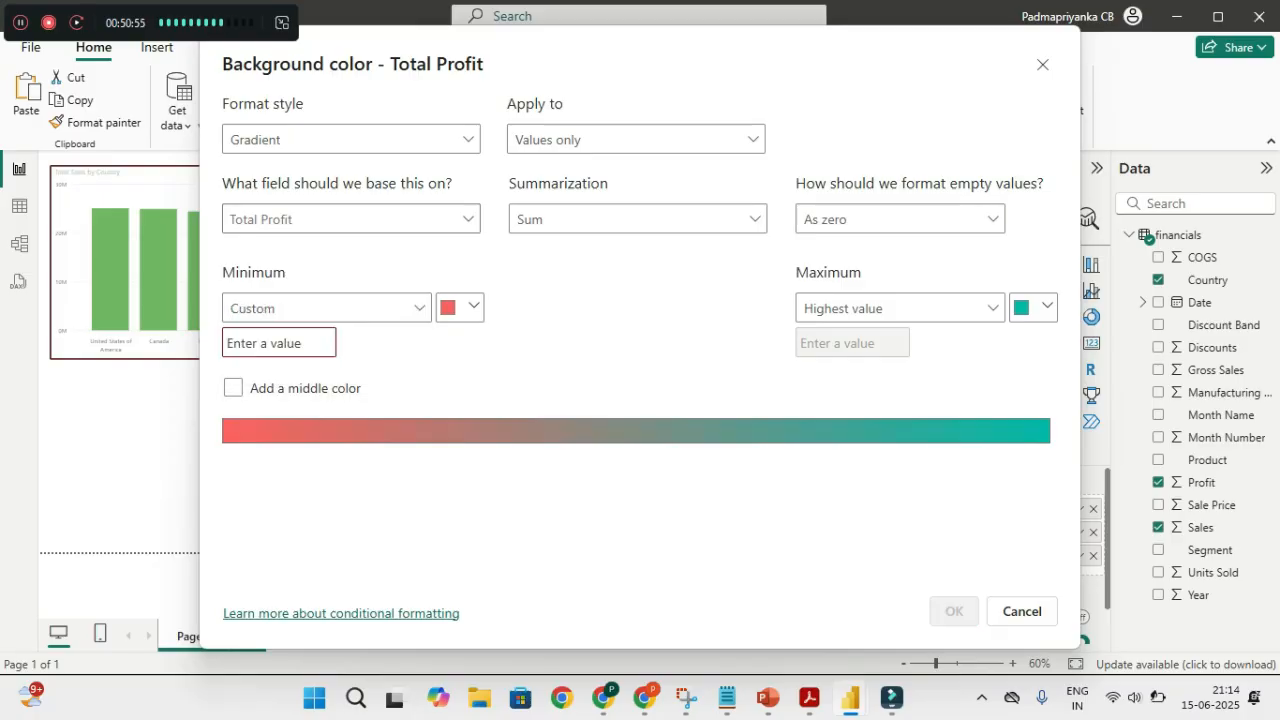
{"action": "type", "text": "3"}
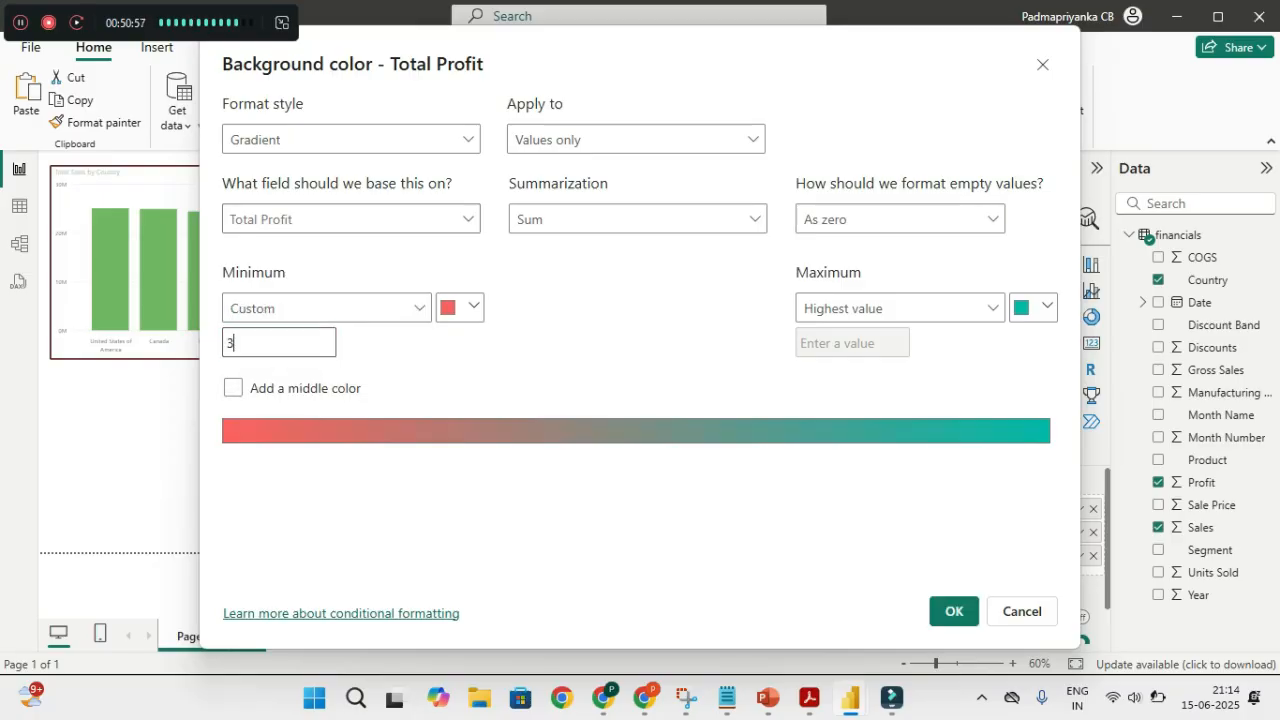
{"action": "type", "text": "5000000"}
{"action": "left_click", "coordinate": [900, 308]}
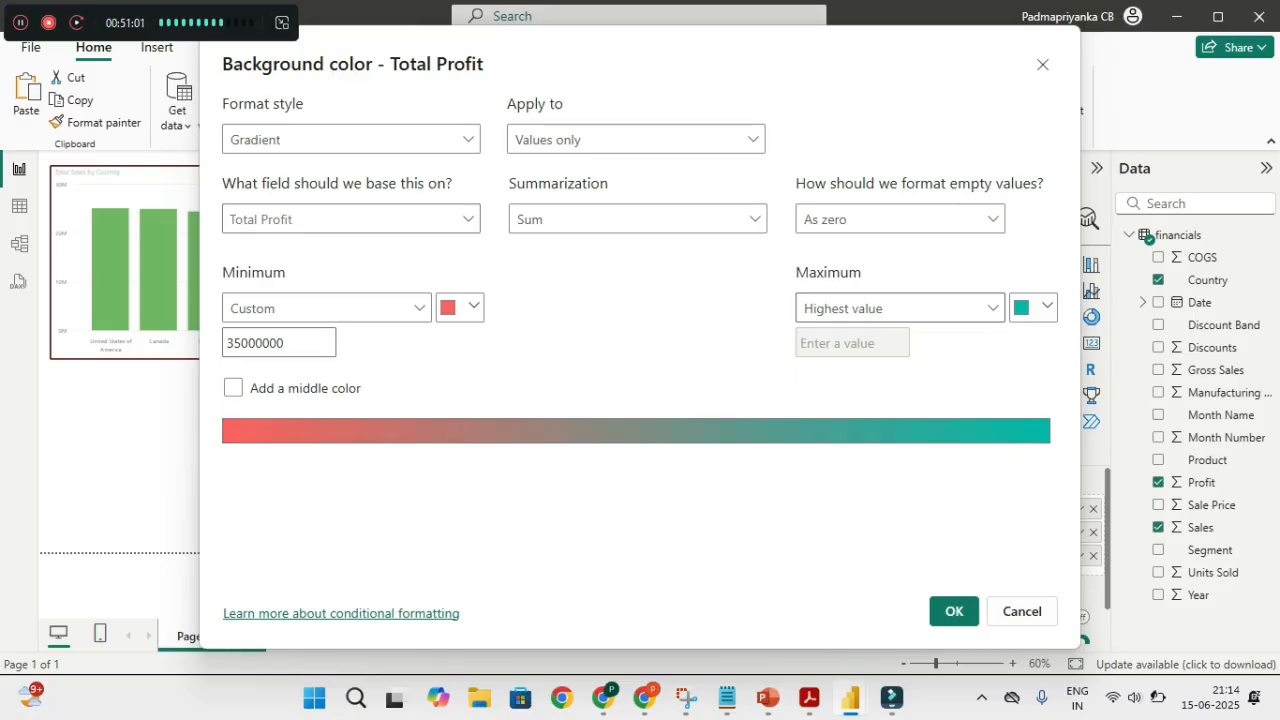
{"action": "left_click", "coordinate": [934, 366]}
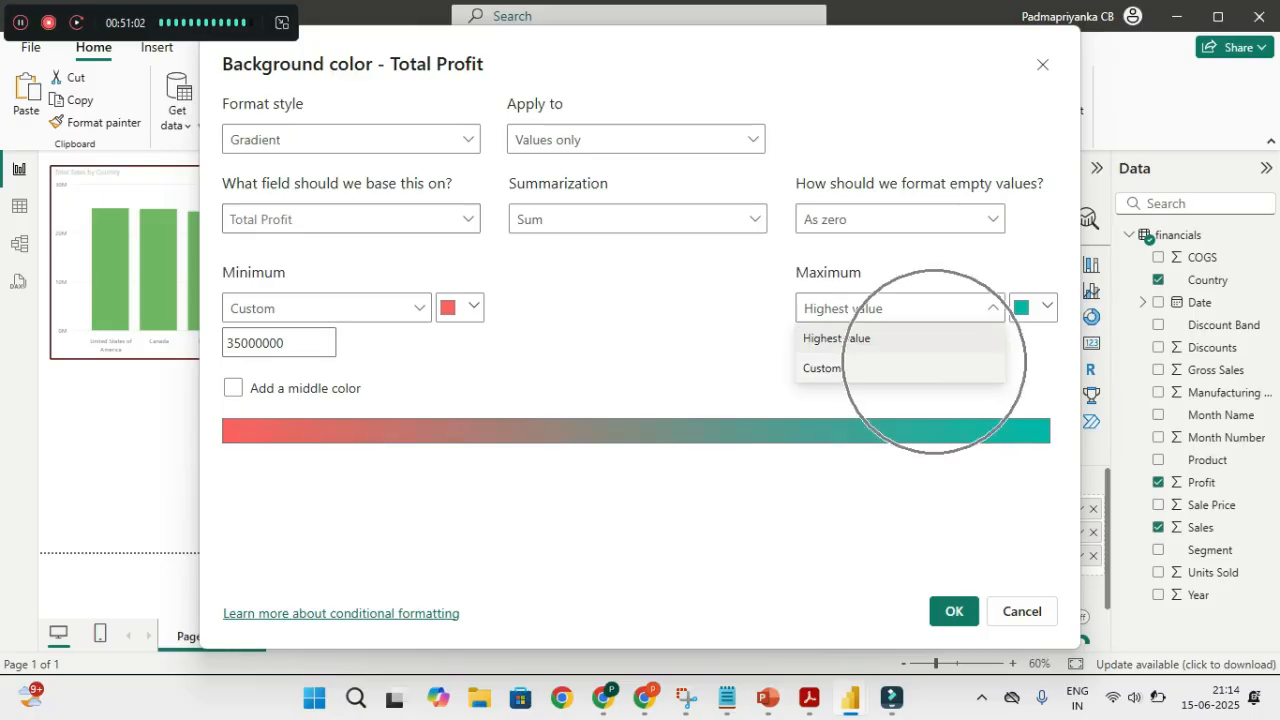
{"action": "left_click", "coordinate": [861, 344]}
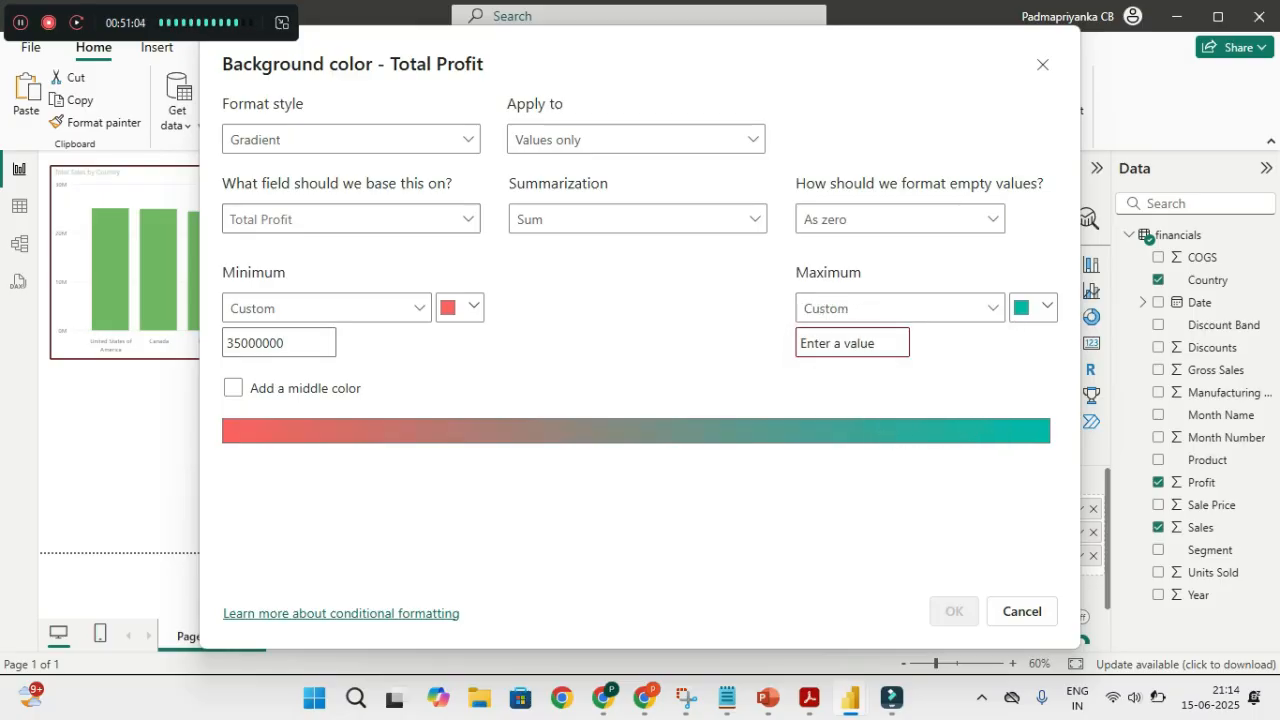
{"action": "type", "text": "45000000"}
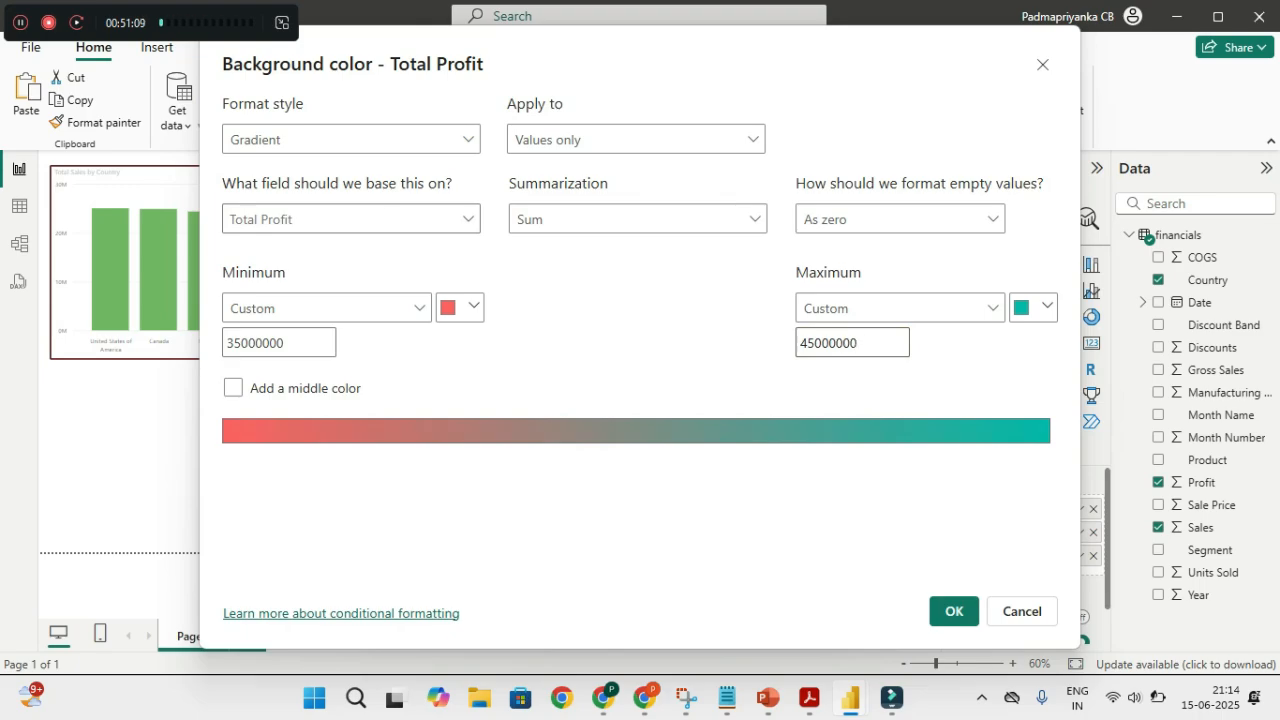
Make the minimum colour pale yellow and the maximum dark gold, then apply the formatting
{"action": "left_click", "coordinate": [460, 307]}
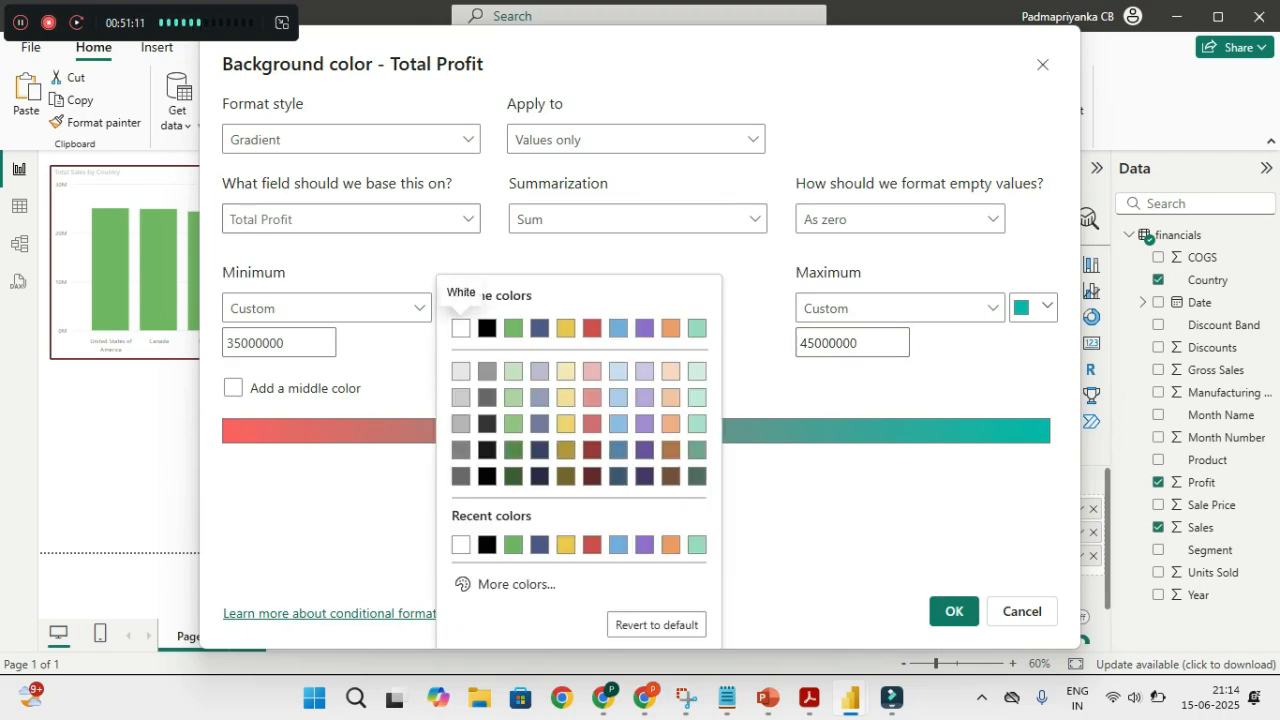
{"action": "left_click", "coordinate": [565, 371]}
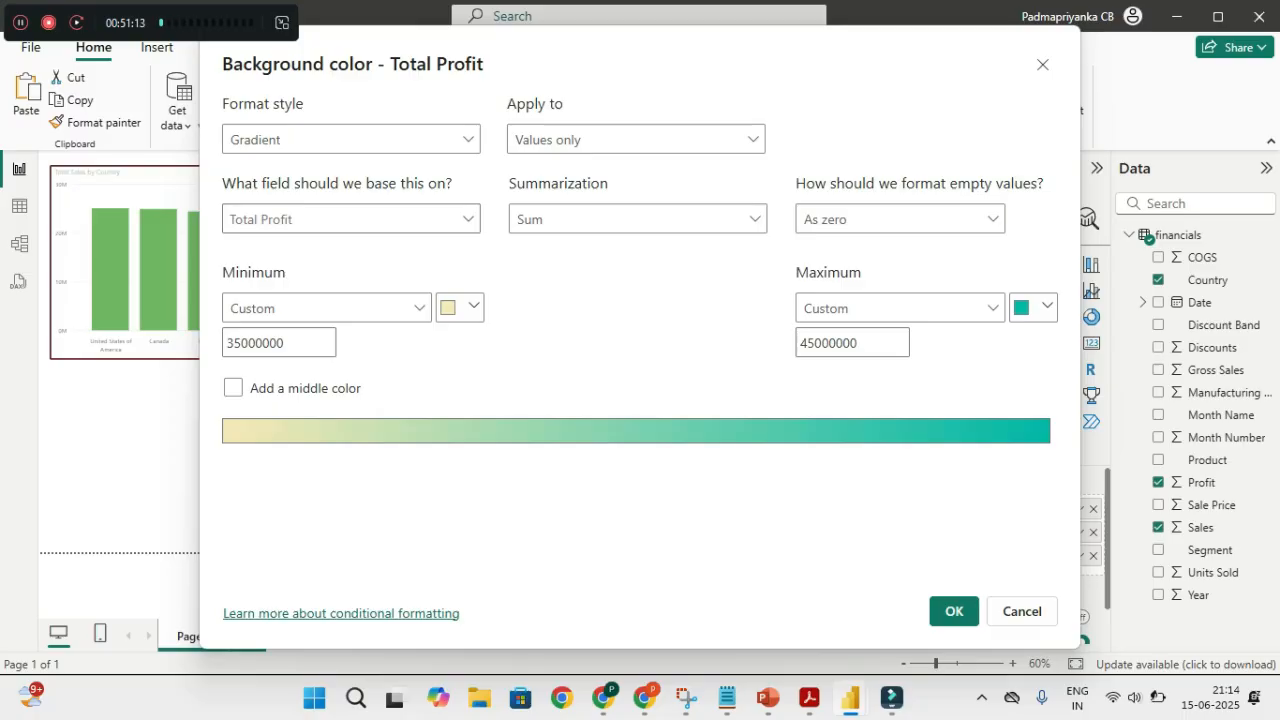
{"action": "left_click", "coordinate": [1035, 307]}
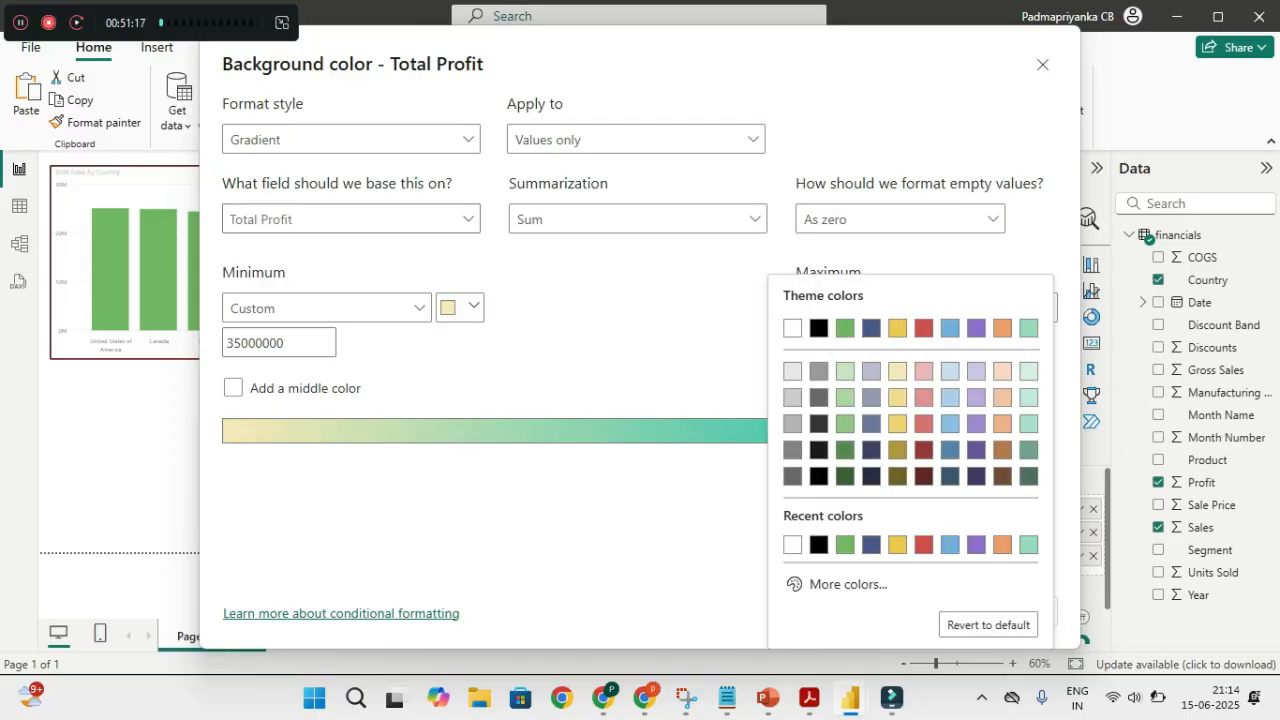
{"action": "left_click", "coordinate": [897, 450]}
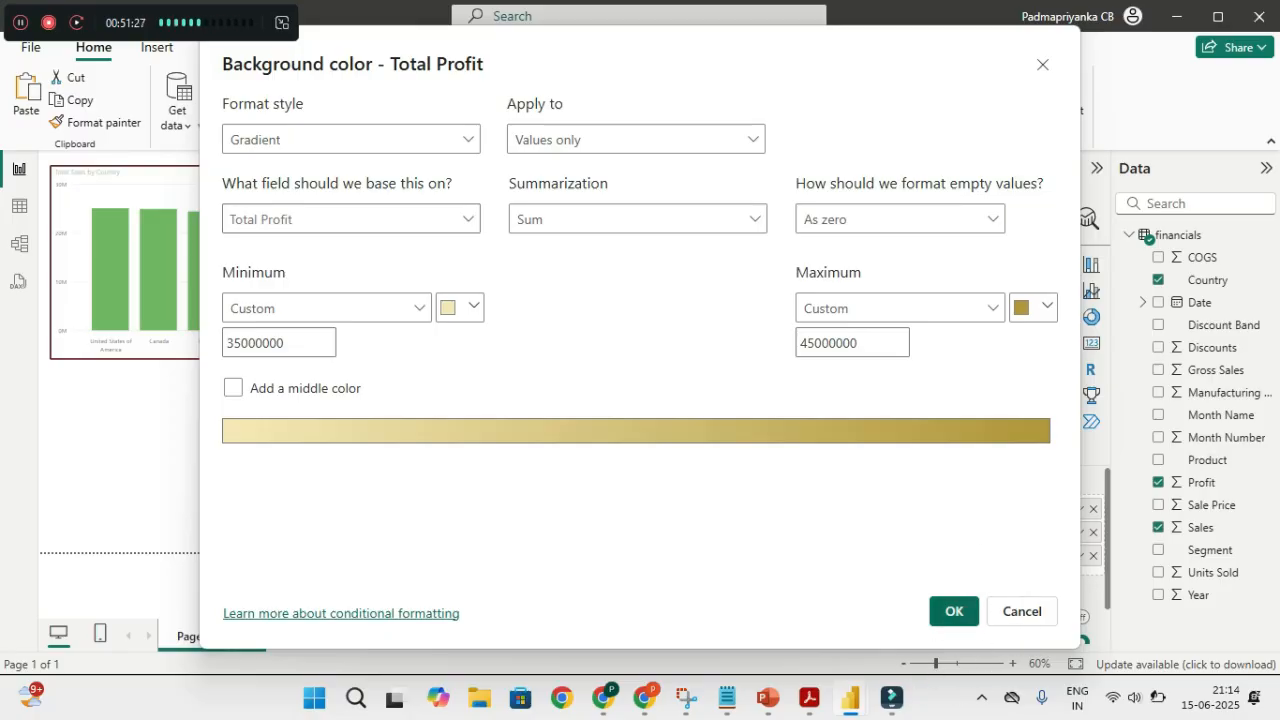
{"action": "left_click", "coordinate": [954, 611]}
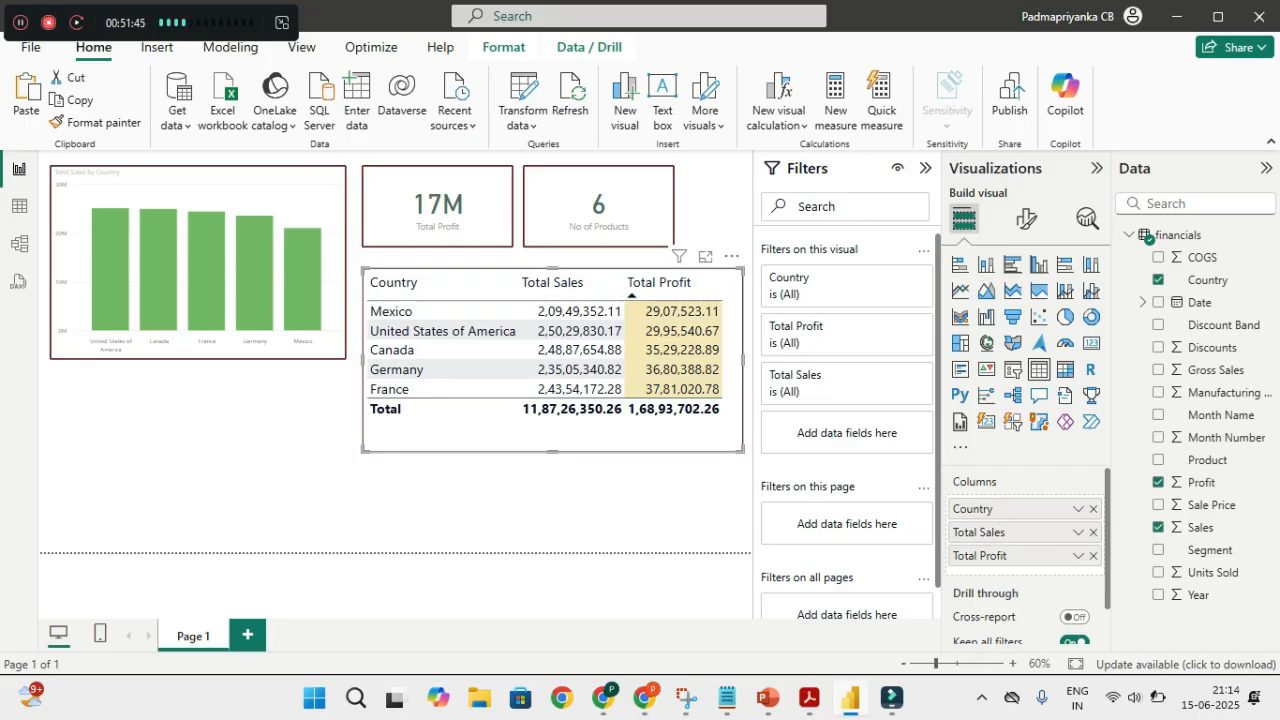
{"action": "left_click", "coordinate": [520, 505]}
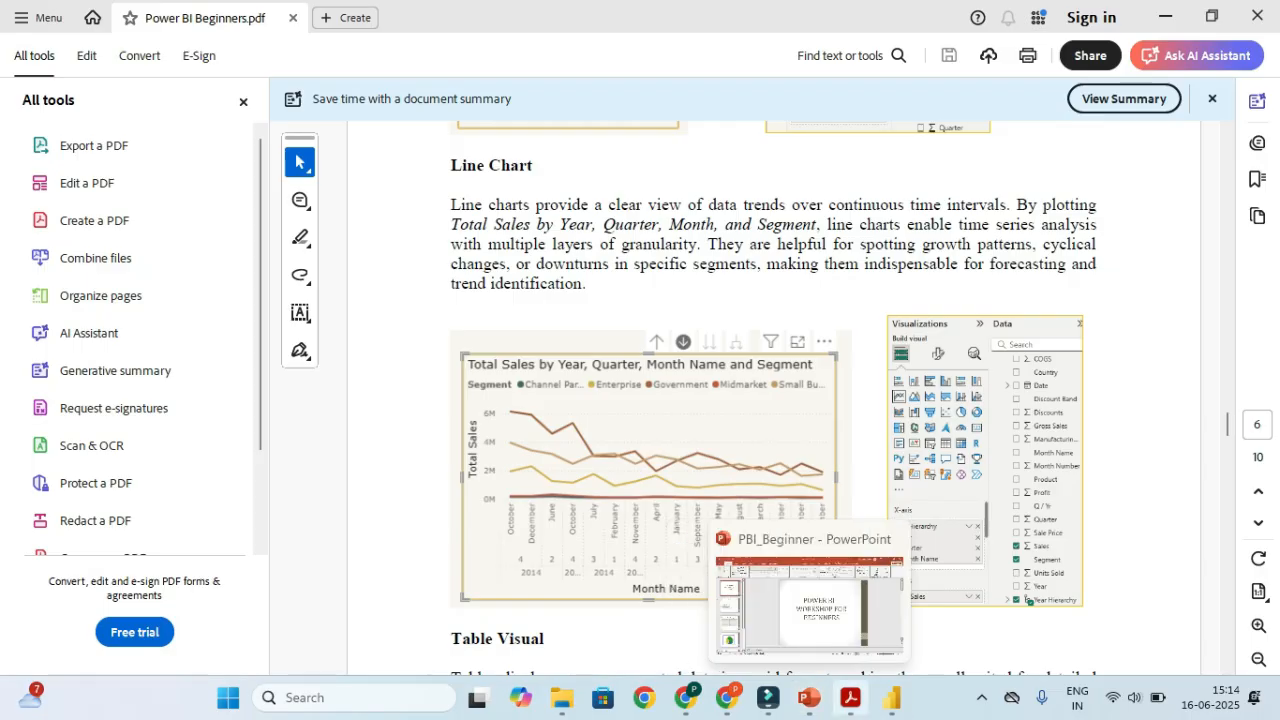
{"action": "left_click", "coordinate": [871, 600]}
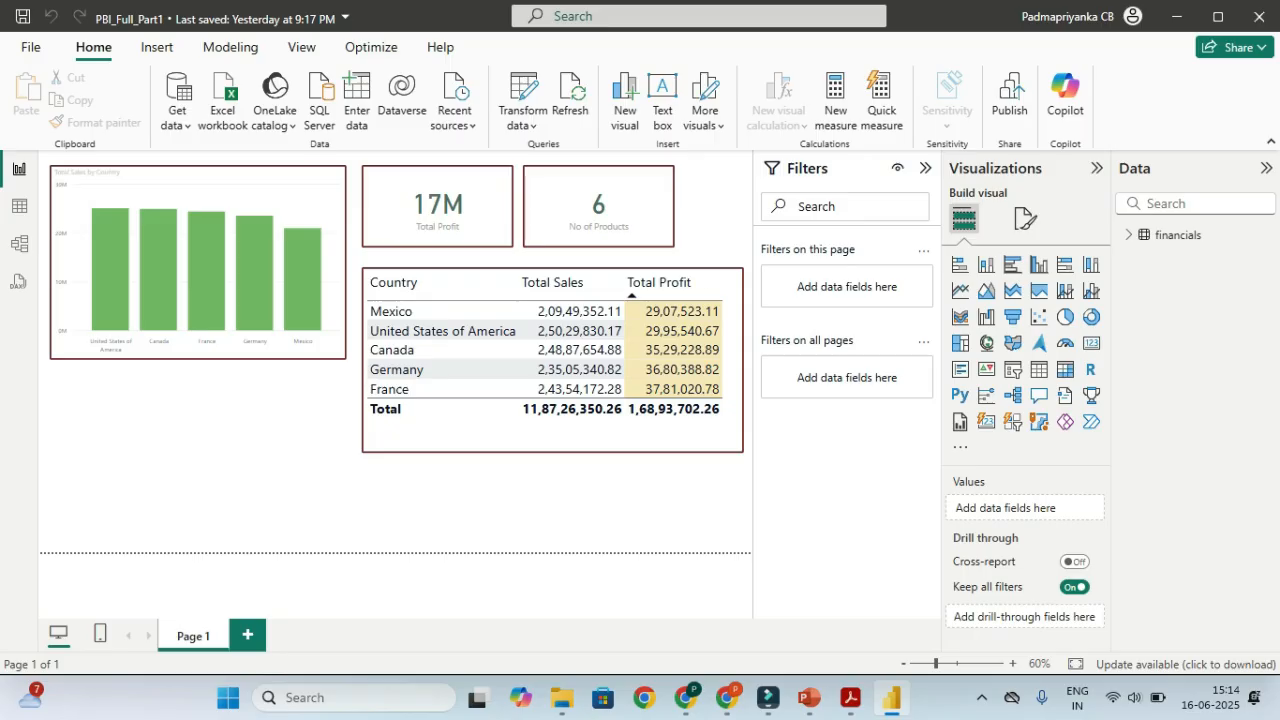
{"action": "key", "text": "alt+Tab"}
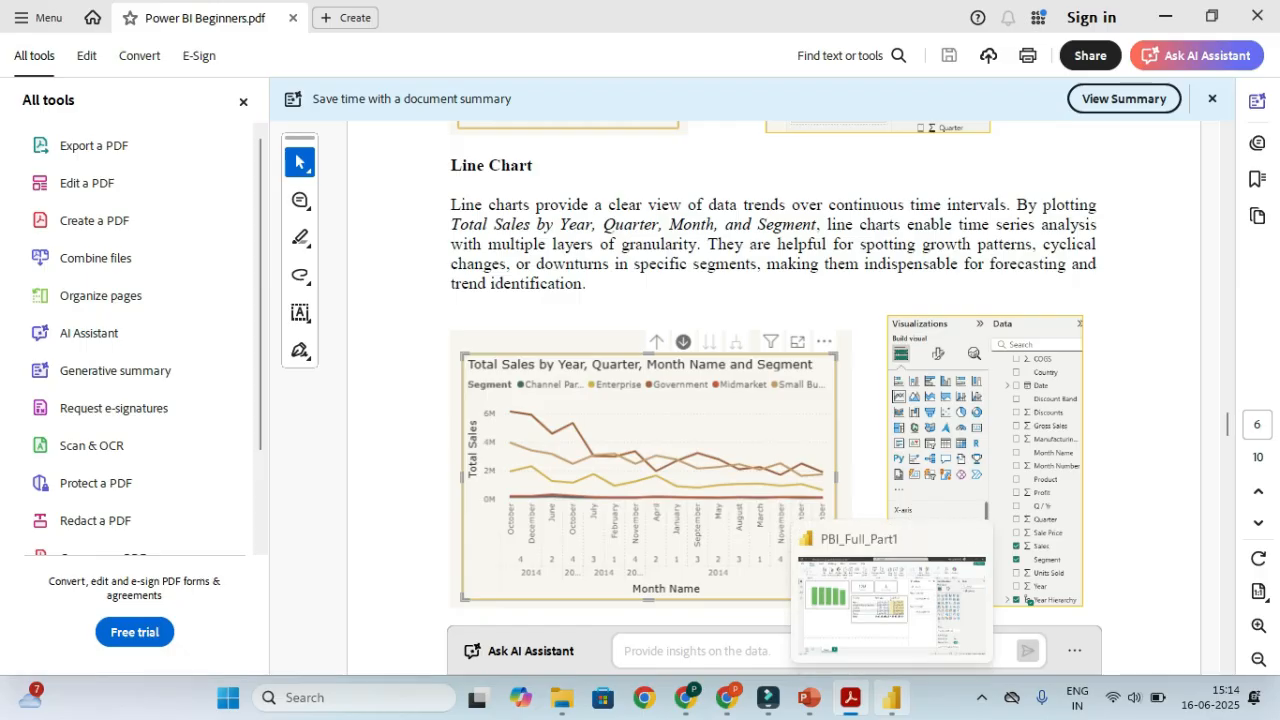
{"action": "left_click", "coordinate": [891, 698]}
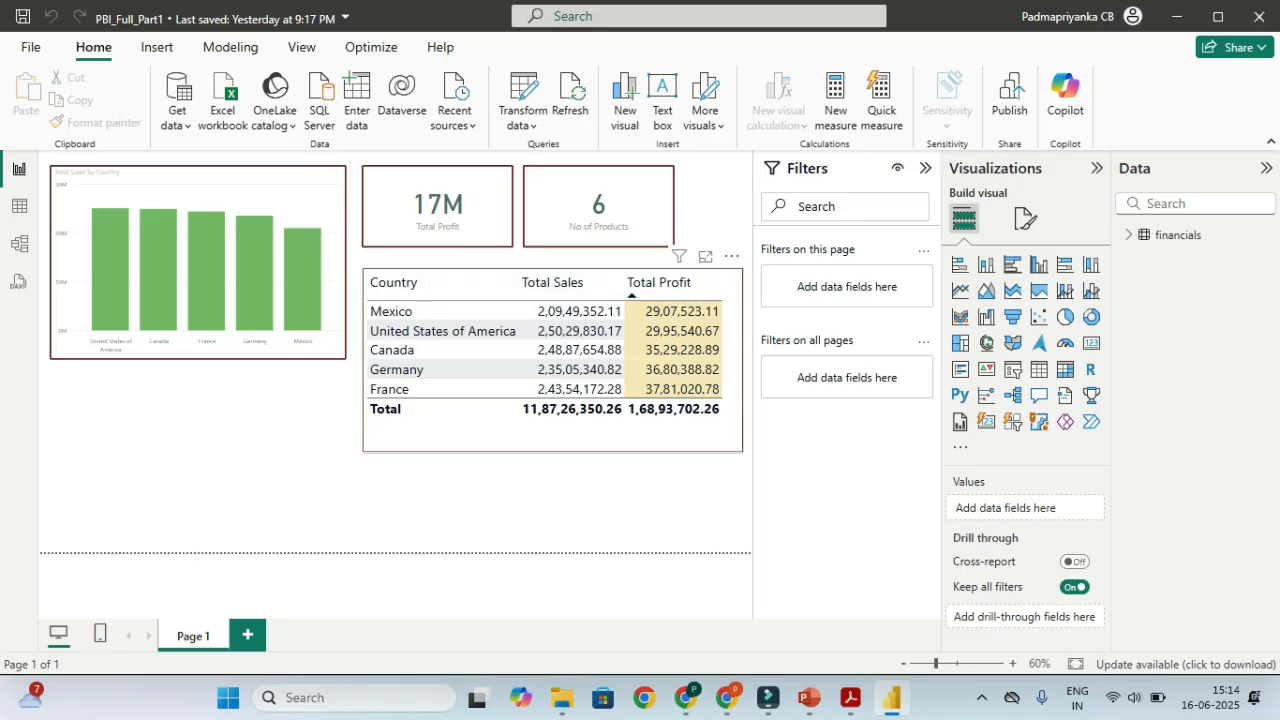
Narrow the Country table from its left edge and move it lower on the page
{"action": "left_click", "coordinate": [556, 431]}
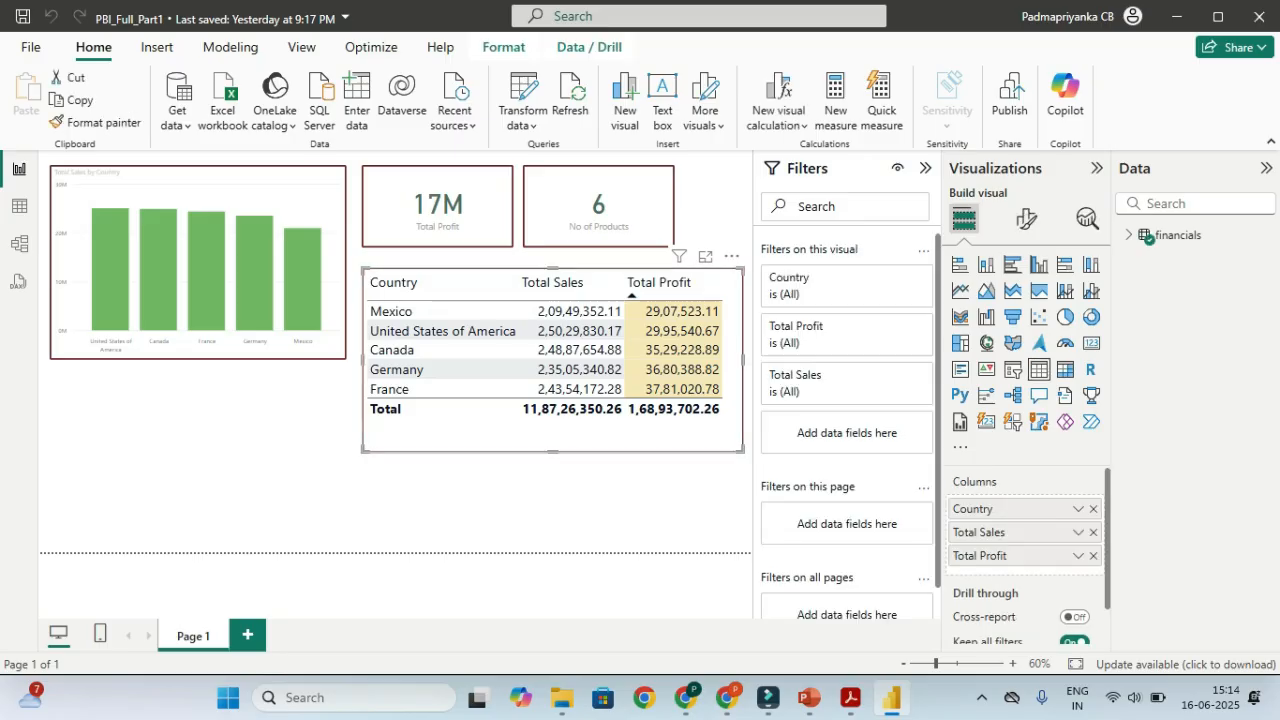
{"action": "left_click_drag", "start_coordinate": [364, 451], "coordinate": [426, 455]}
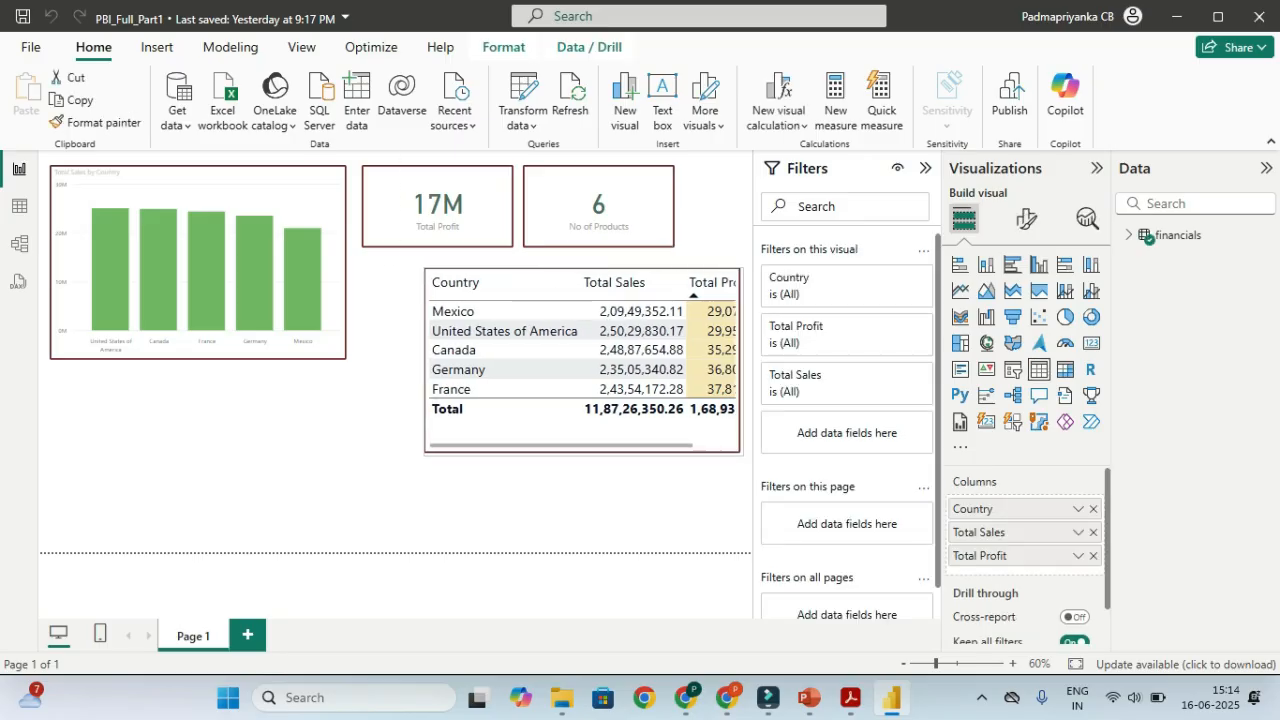
{"action": "left_click_drag", "start_coordinate": [550, 278], "coordinate": [550, 361]}
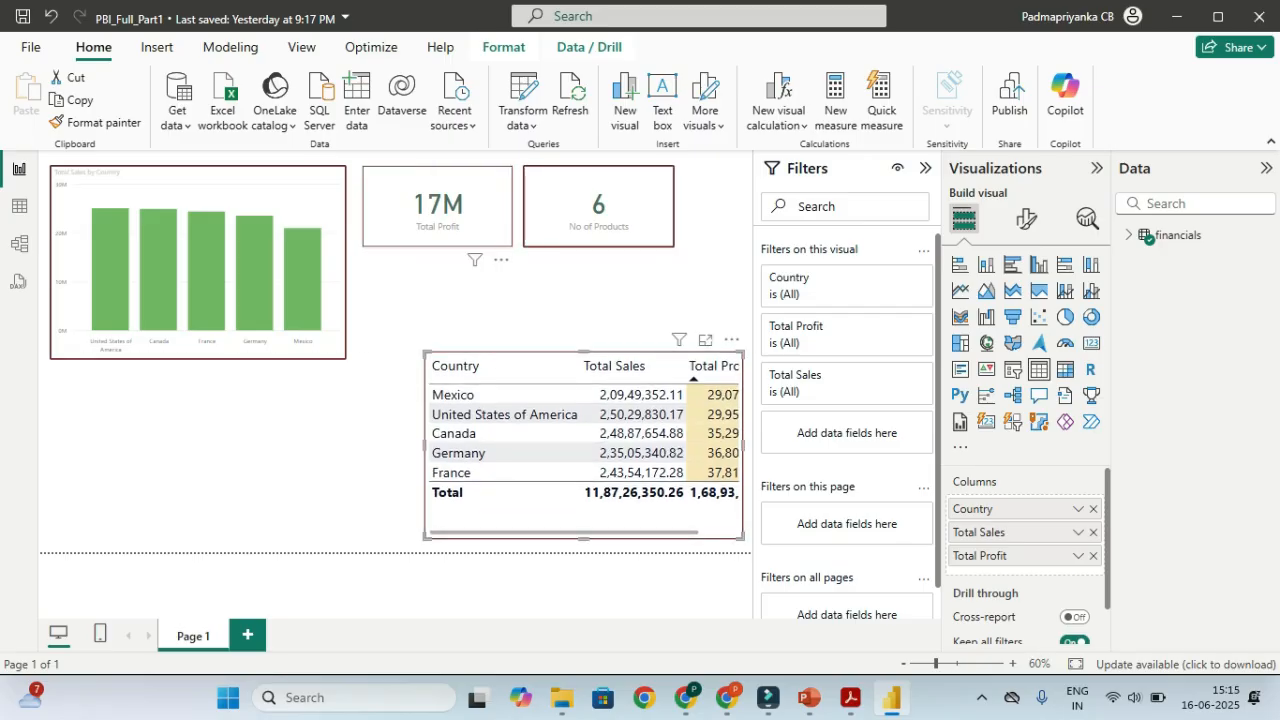
Shrink the Total Profit and No of Products cards to matching sizes, side by side
{"action": "left_click", "coordinate": [438, 208]}
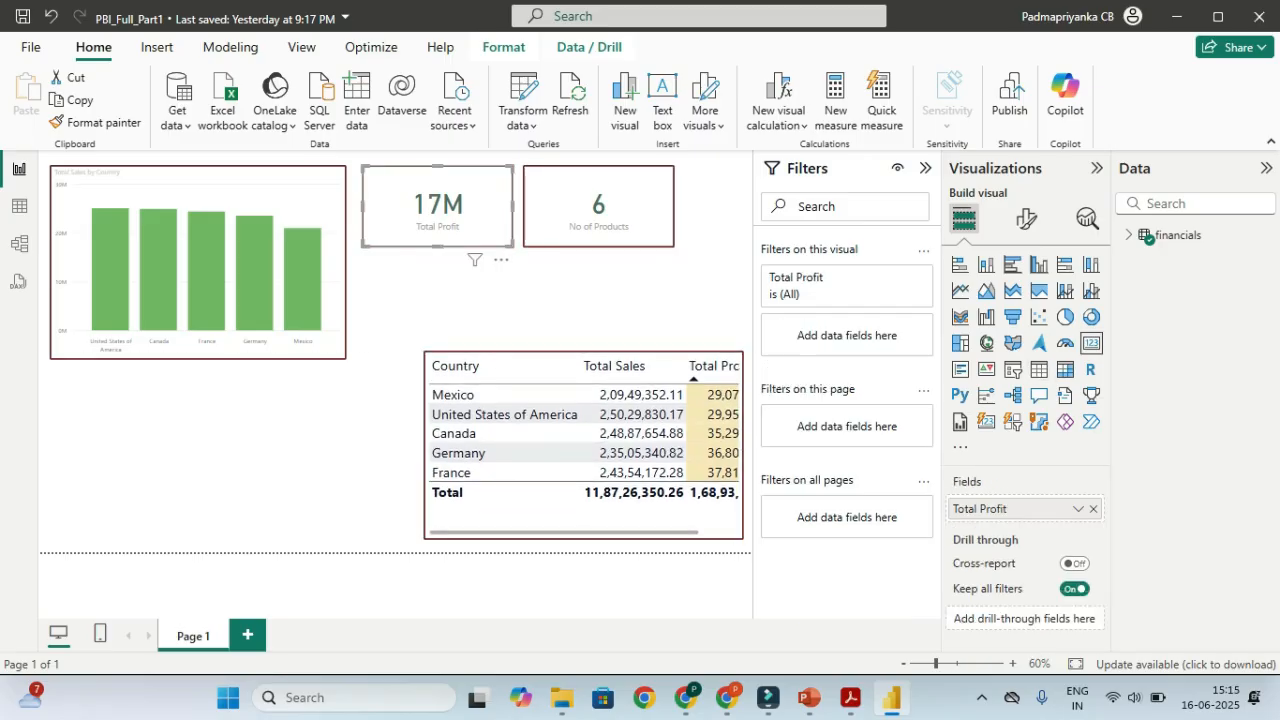
{"action": "left_click_drag", "start_coordinate": [514, 247], "coordinate": [487, 228]}
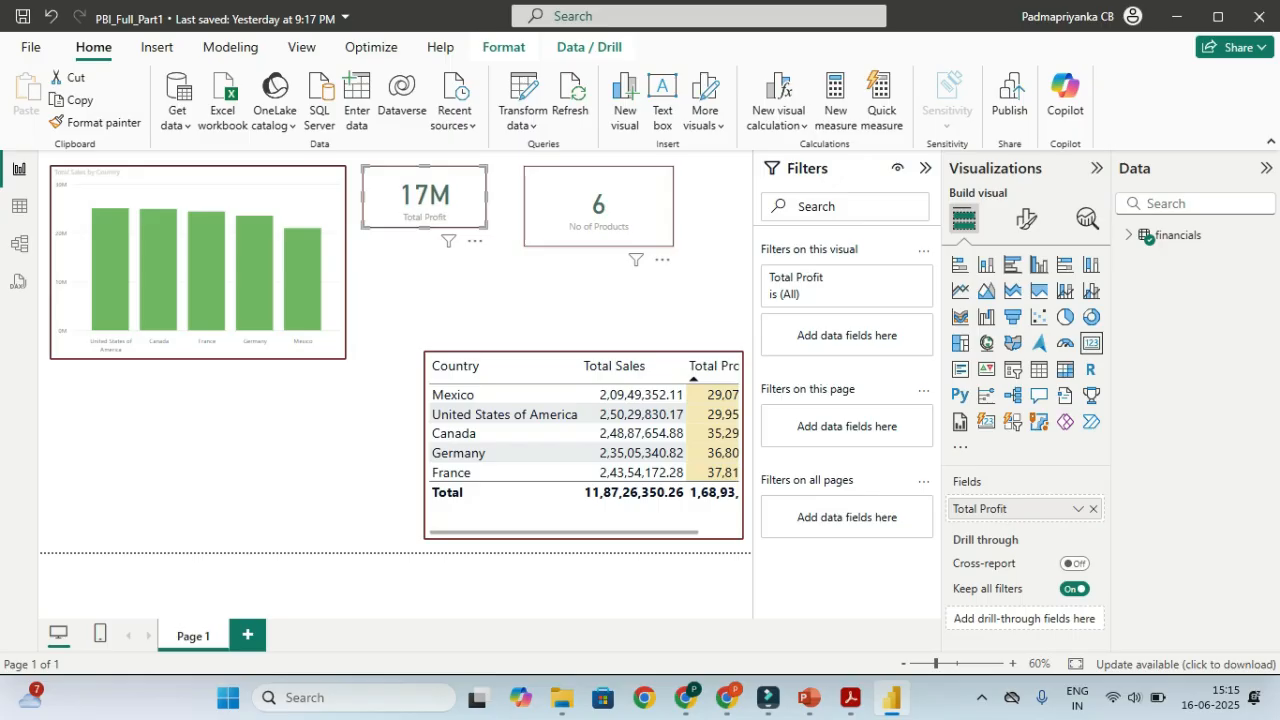
{"action": "left_click_drag", "start_coordinate": [599, 220], "coordinate": [570, 220]}
{"action": "left_click_drag", "start_coordinate": [645, 247], "coordinate": [613, 235]}
{"action": "left_click", "coordinate": [640, 284]}
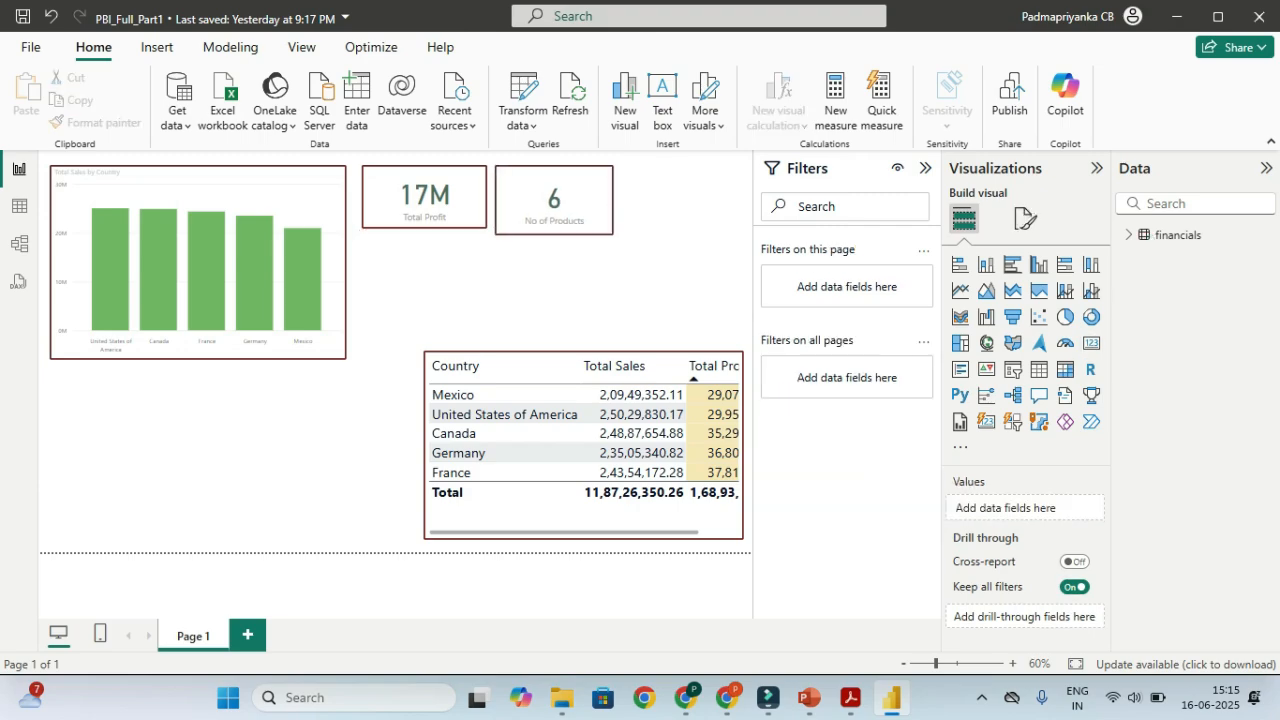
{"action": "left_click", "coordinate": [572, 206]}
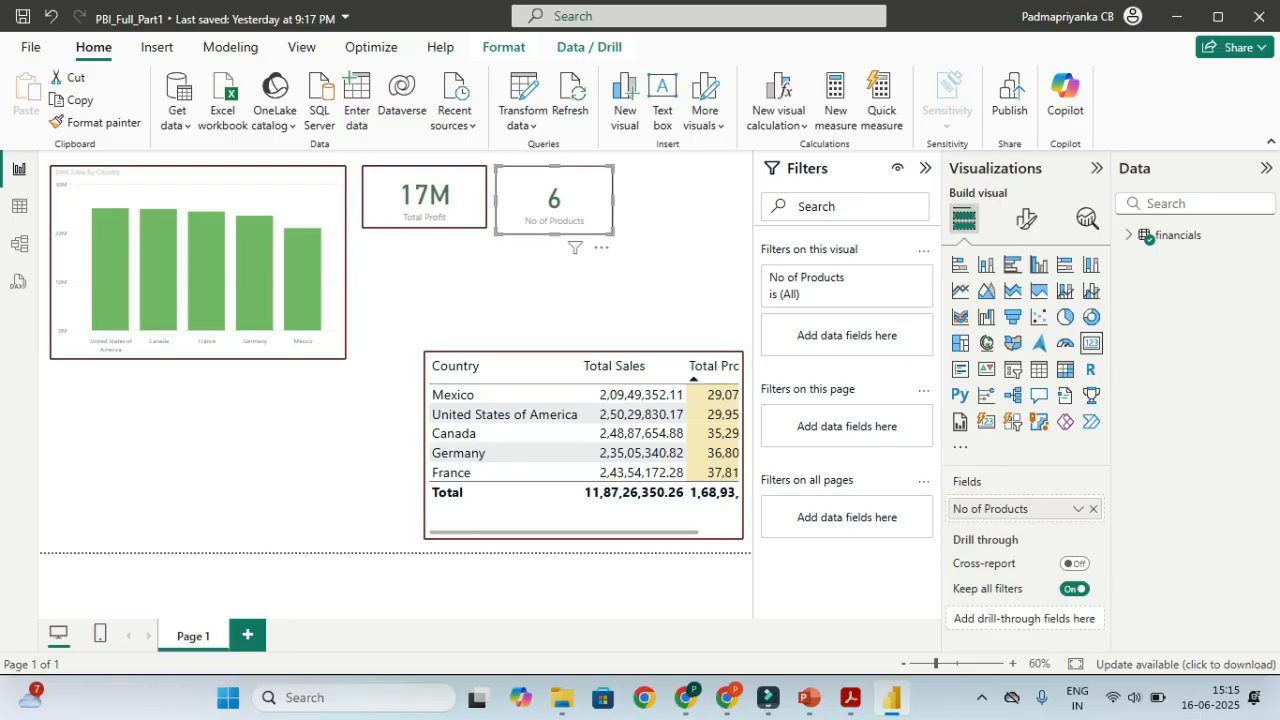
{"action": "left_click_drag", "start_coordinate": [613, 234], "coordinate": [605, 228]}
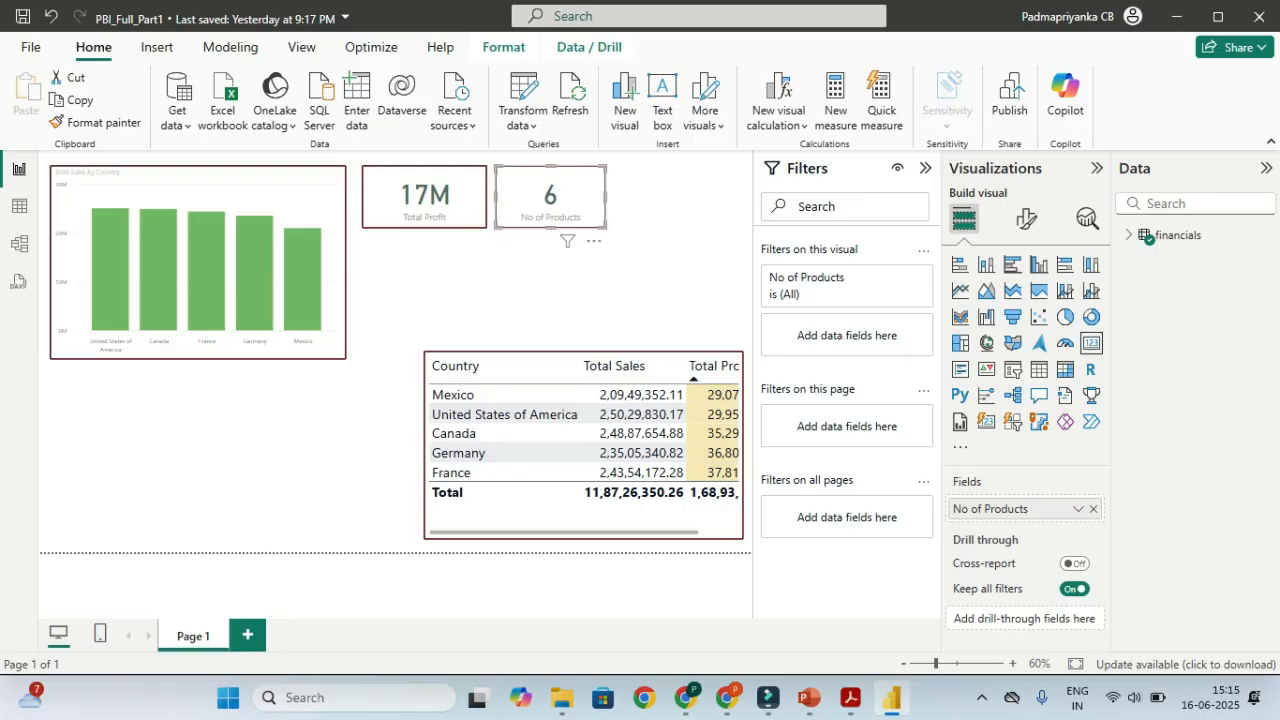
{"action": "left_click", "coordinate": [628, 284]}
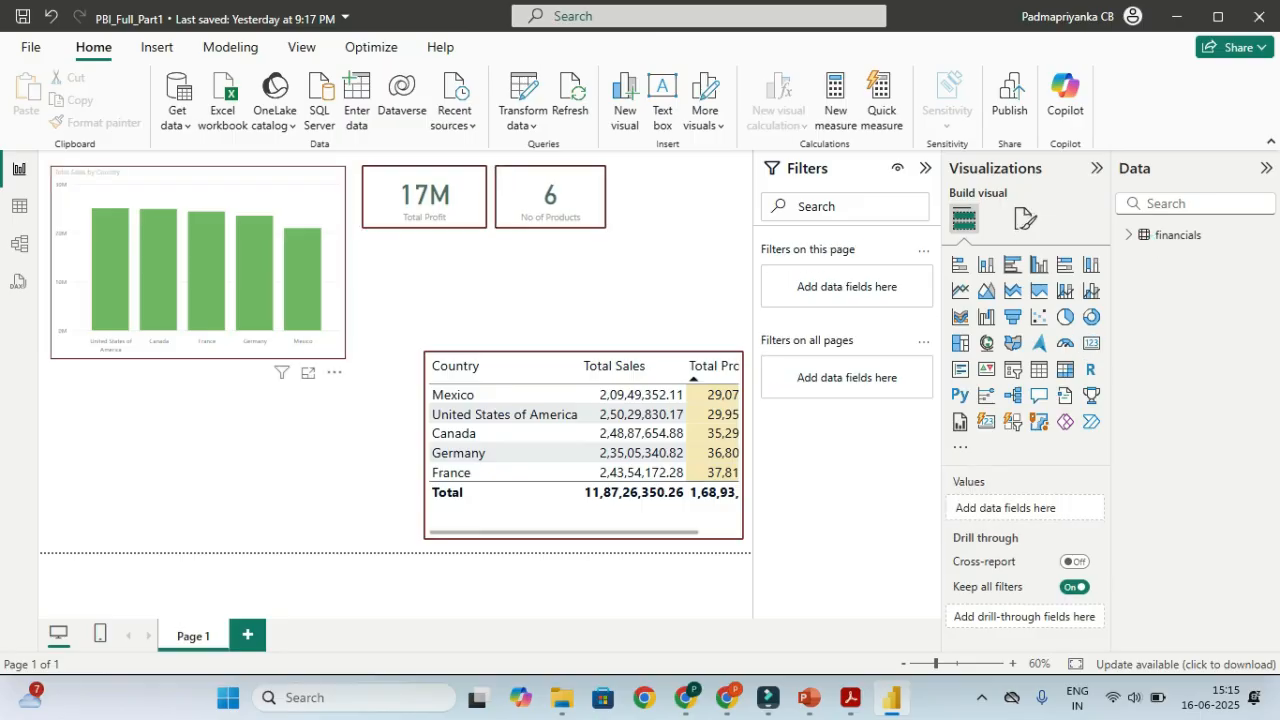
Shrink the sales by country bar chart so it ends above the table
{"action": "left_click", "coordinate": [334, 342]}
{"action": "left_click_drag", "start_coordinate": [345, 358], "coordinate": [343, 349]}
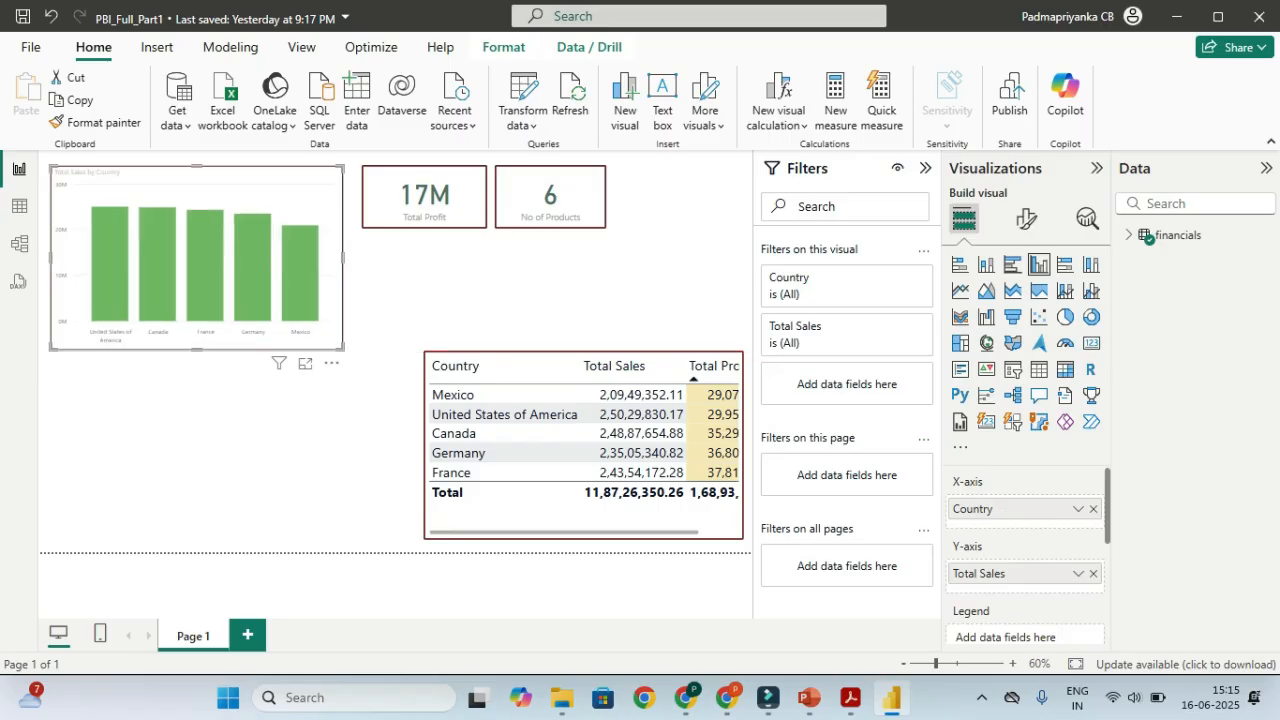
{"action": "left_click", "coordinate": [402, 302]}
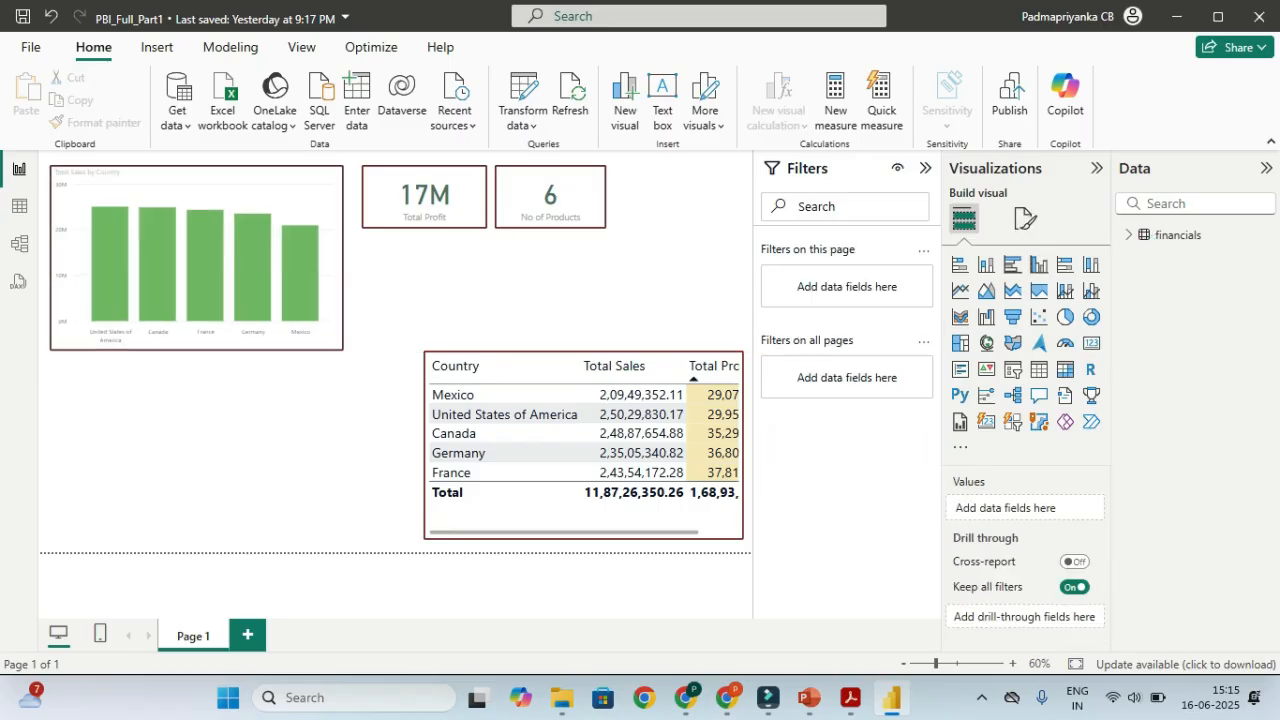
{"action": "key", "text": "ctrl"}
{"action": "key", "text": "ctrl"}
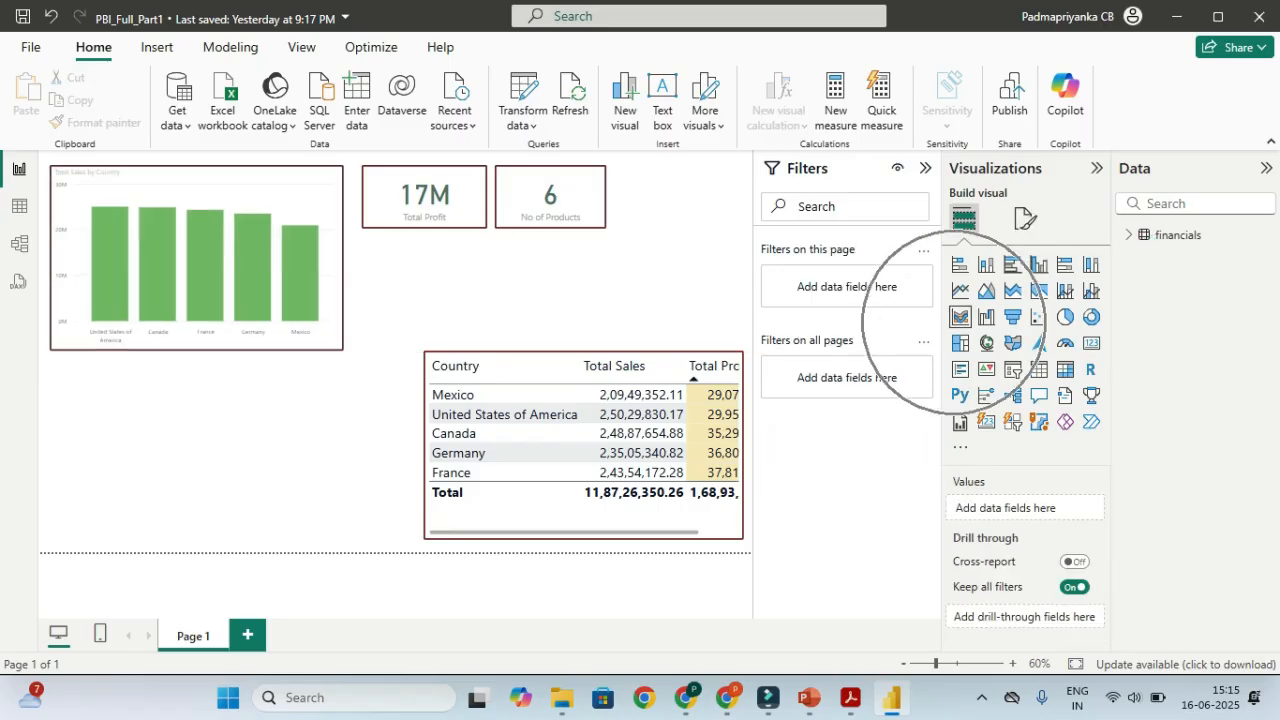
{"action": "key", "text": "ctrl"}
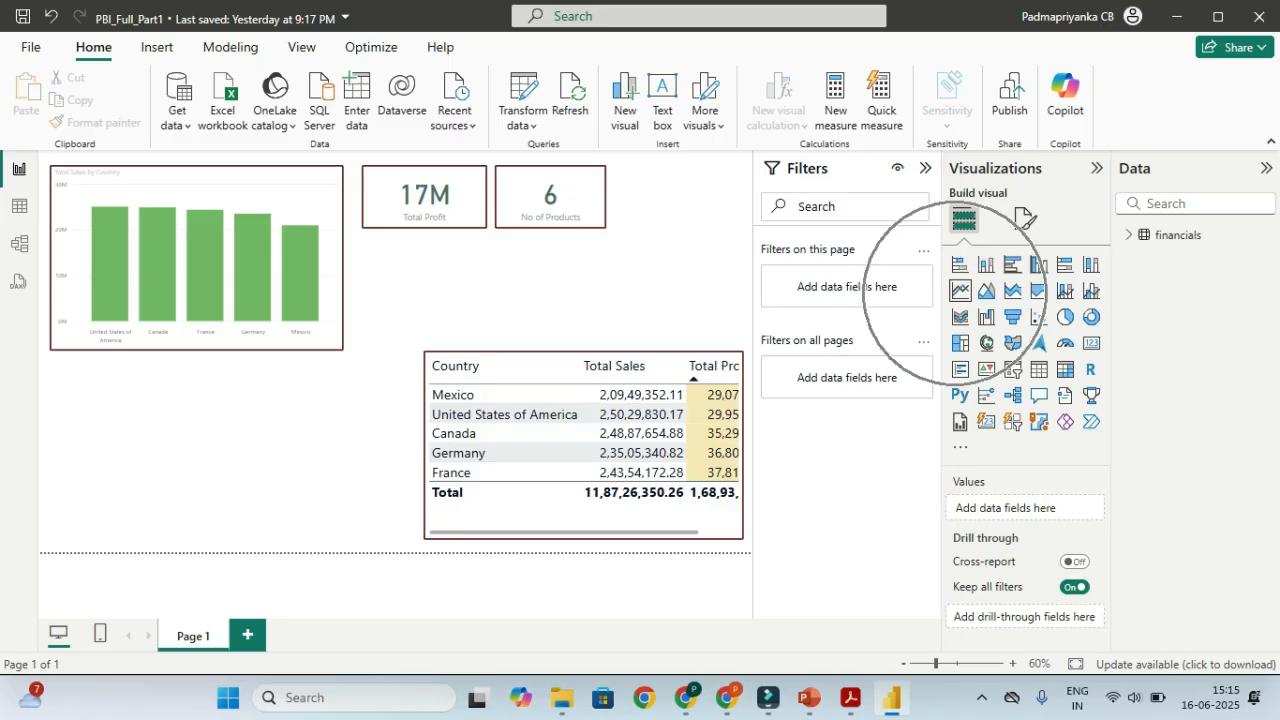
{"action": "key", "text": "ctrl"}
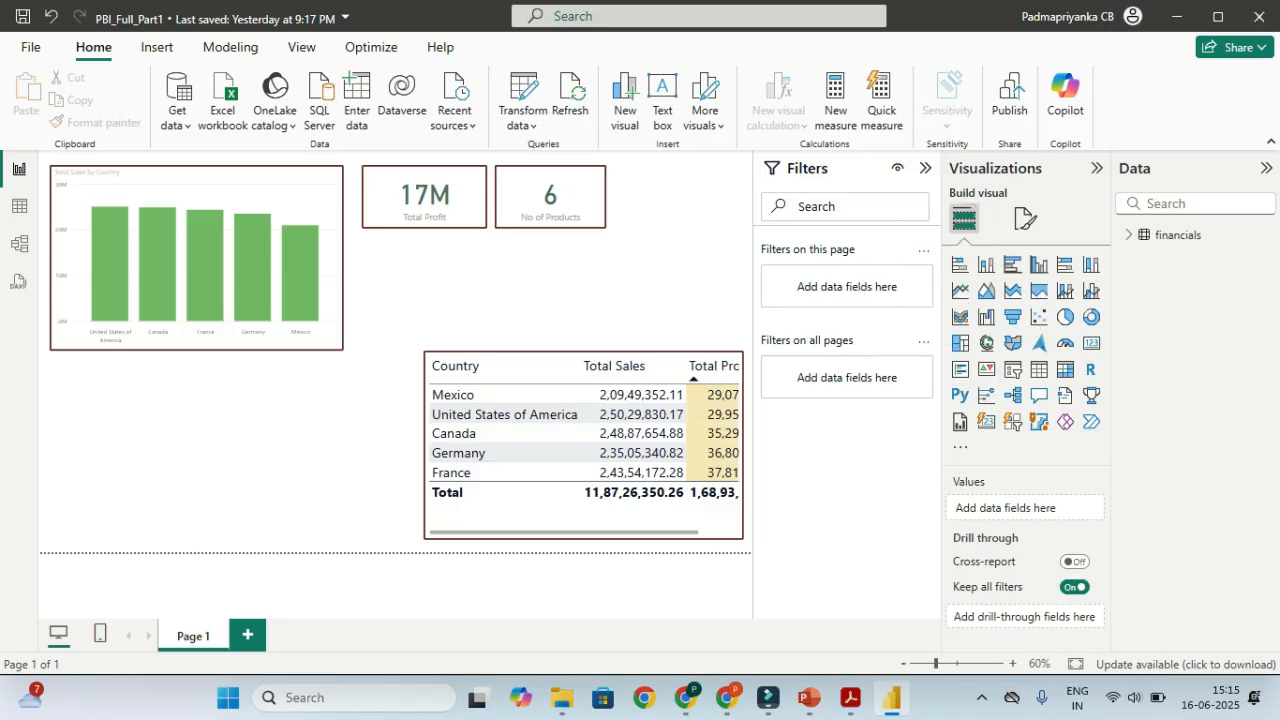
Add a line chart below the bar chart with Date on the x-axis, Profit, and Segment as legend
{"action": "left_click", "coordinate": [960, 290]}
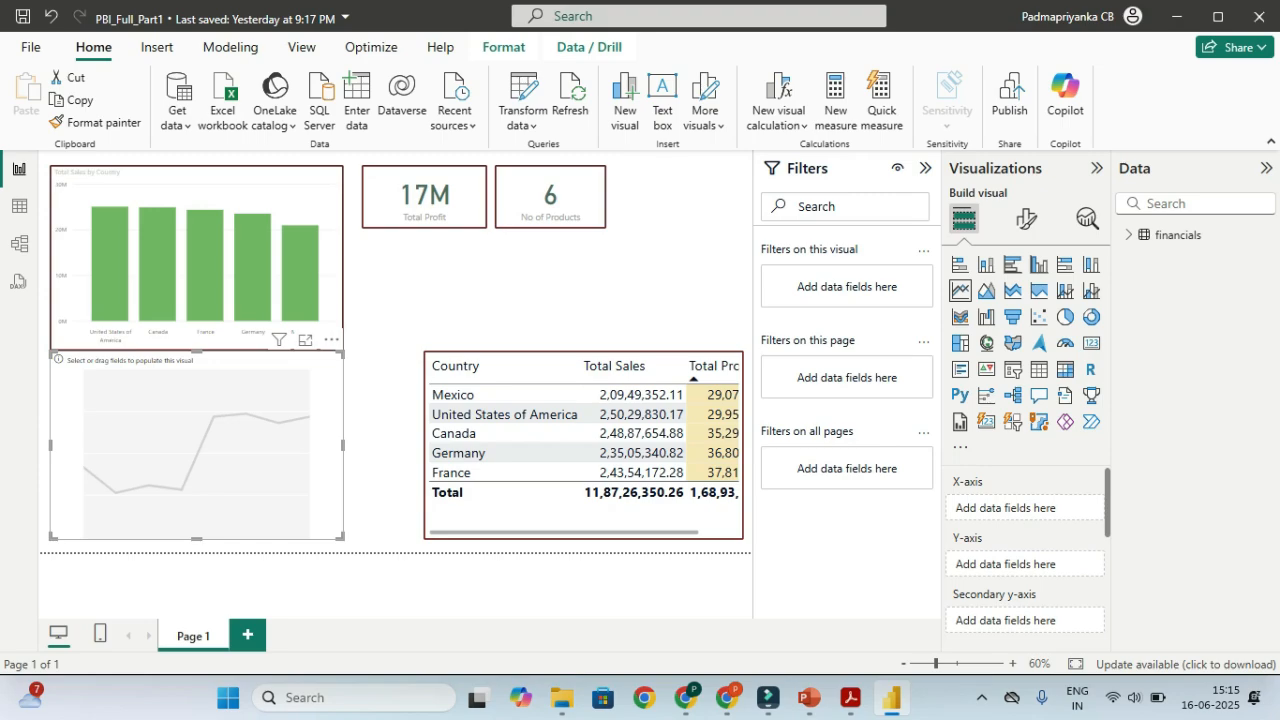
{"action": "left_click_drag", "start_coordinate": [53, 353], "coordinate": [53, 362]}
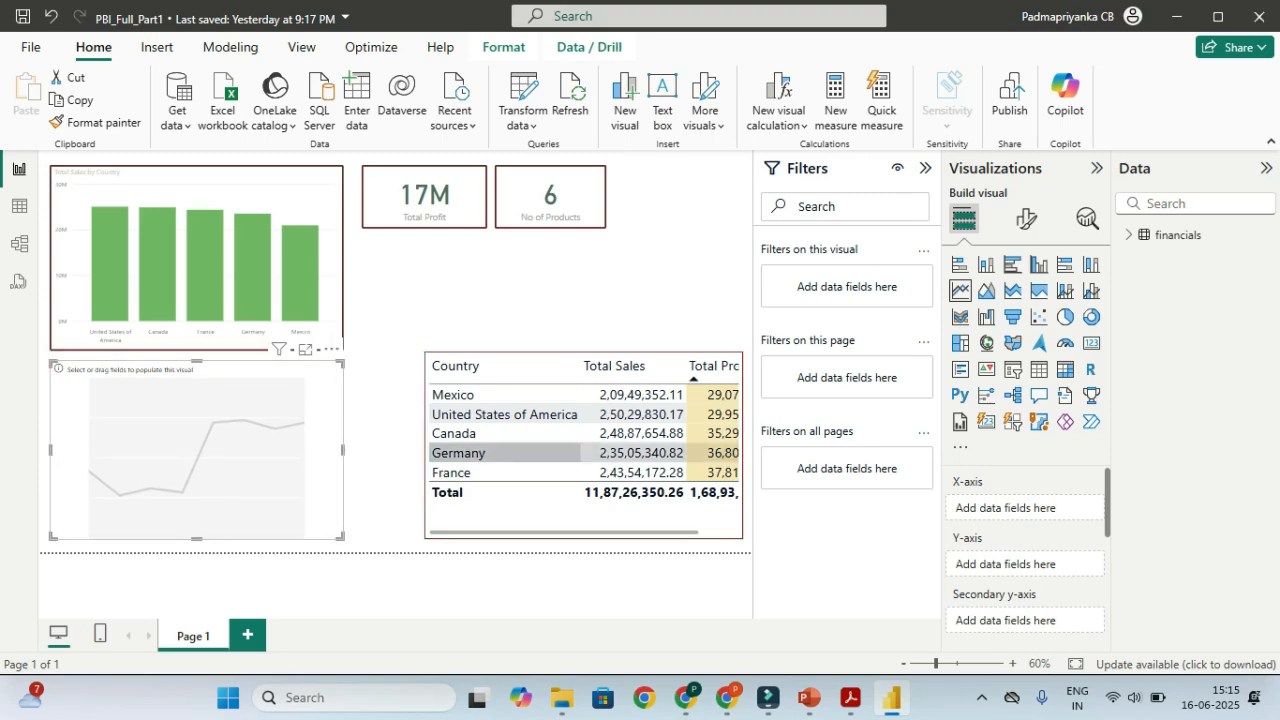
{"action": "left_click", "coordinate": [1129, 235]}
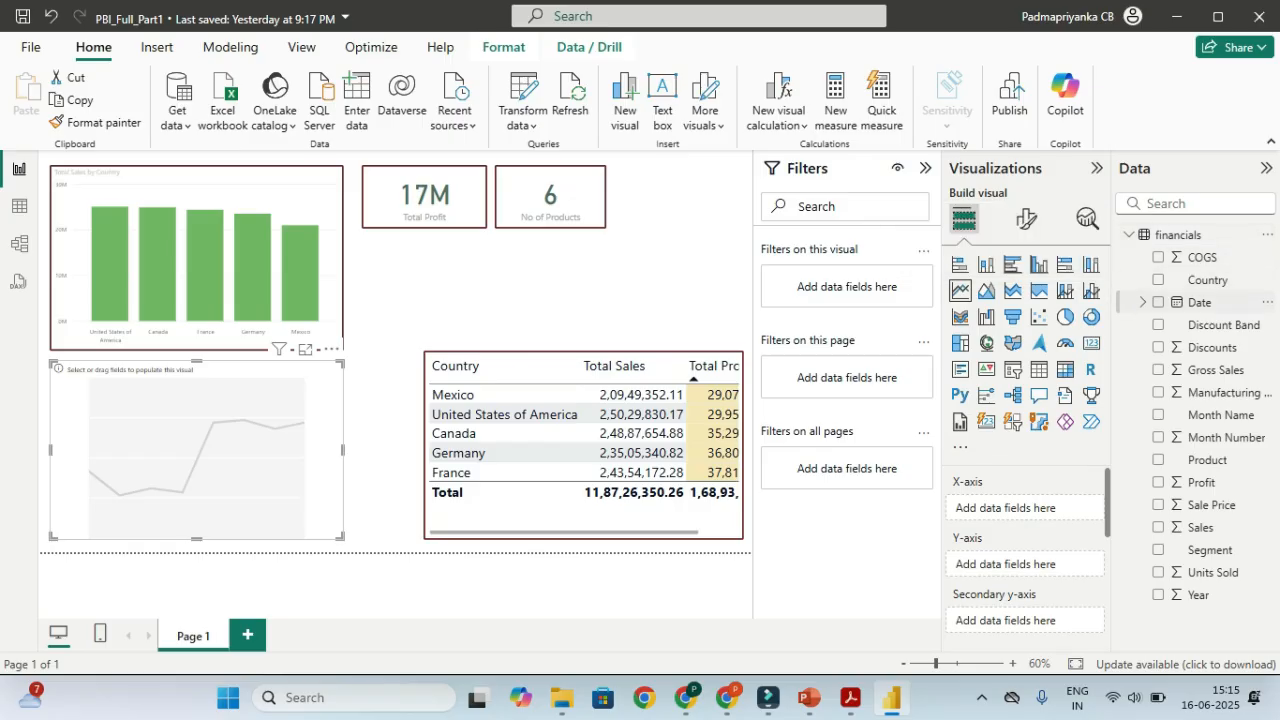
{"action": "left_click", "coordinate": [1158, 302]}
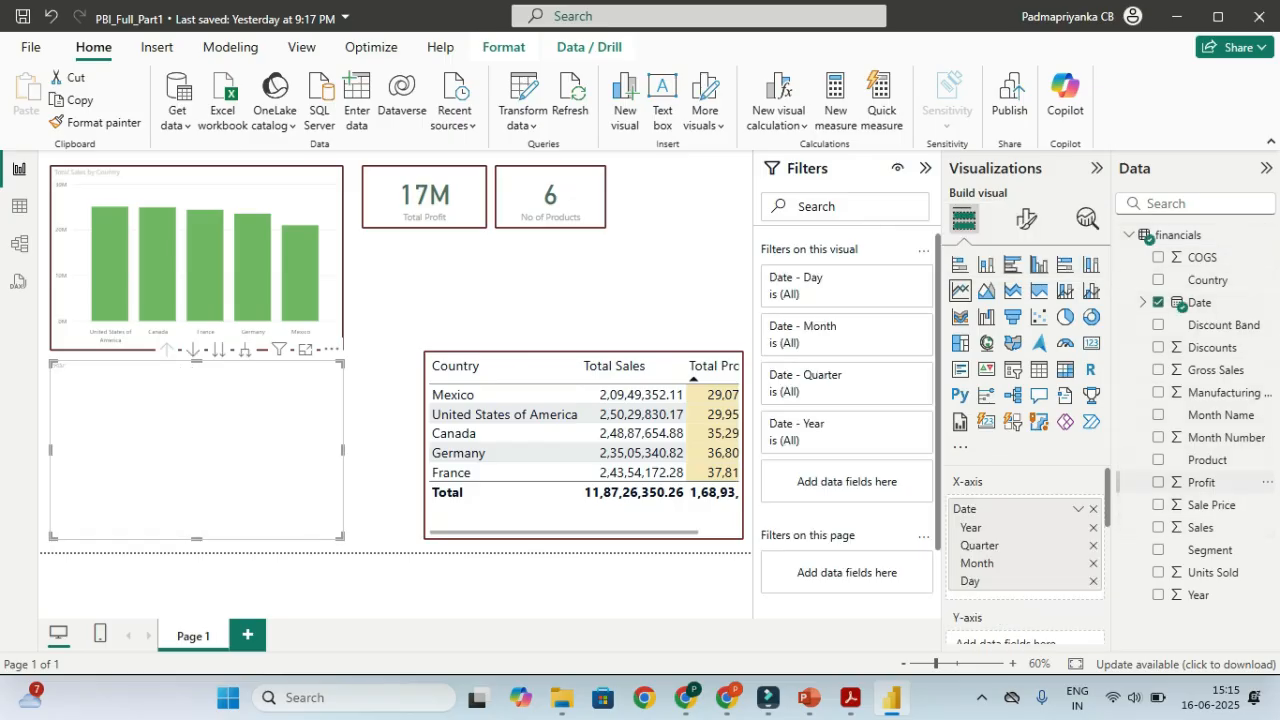
{"action": "left_click", "coordinate": [1158, 482]}
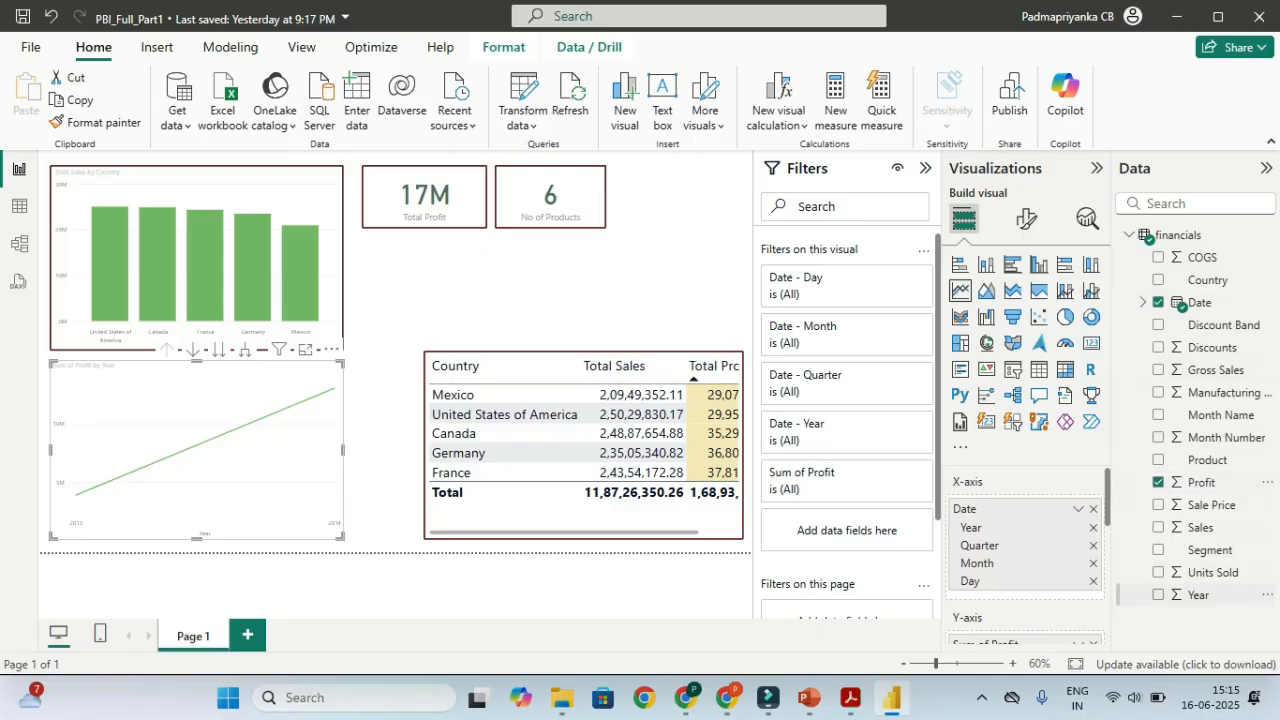
{"action": "left_click", "coordinate": [1158, 550]}
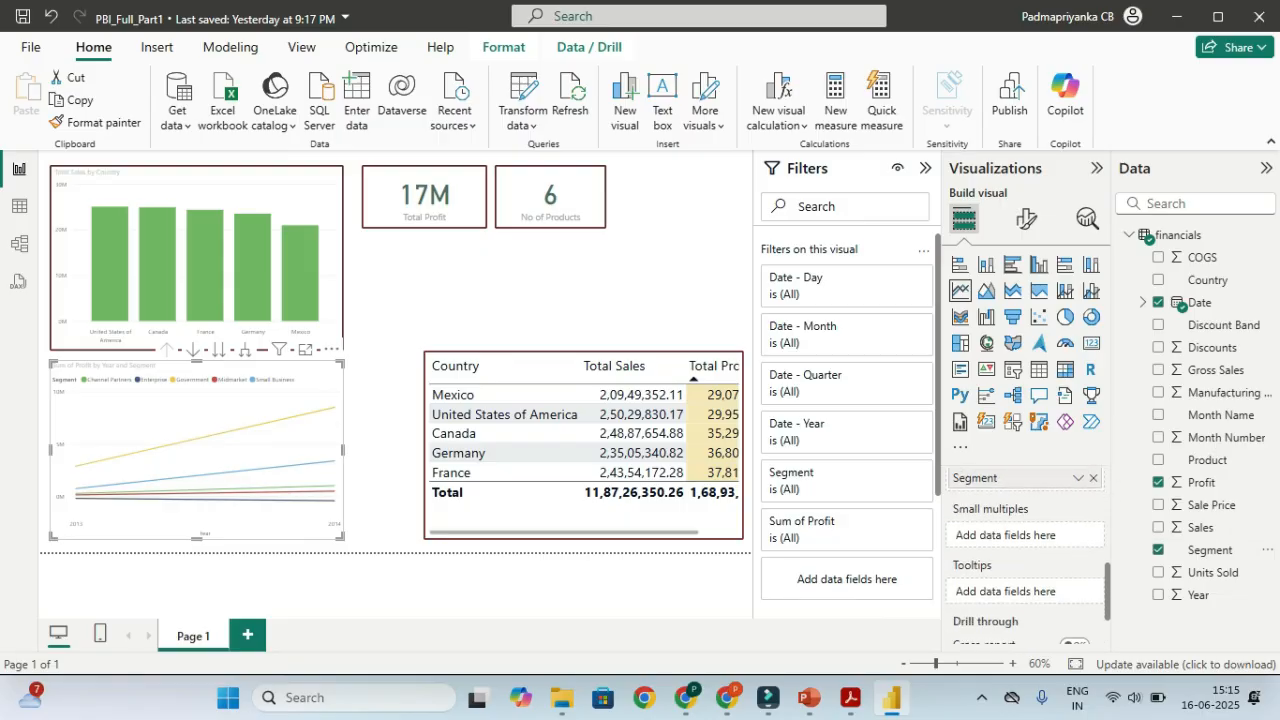
{"action": "scroll", "coordinate": [1026, 557], "scroll_direction": "up", "scroll_amount": 1}
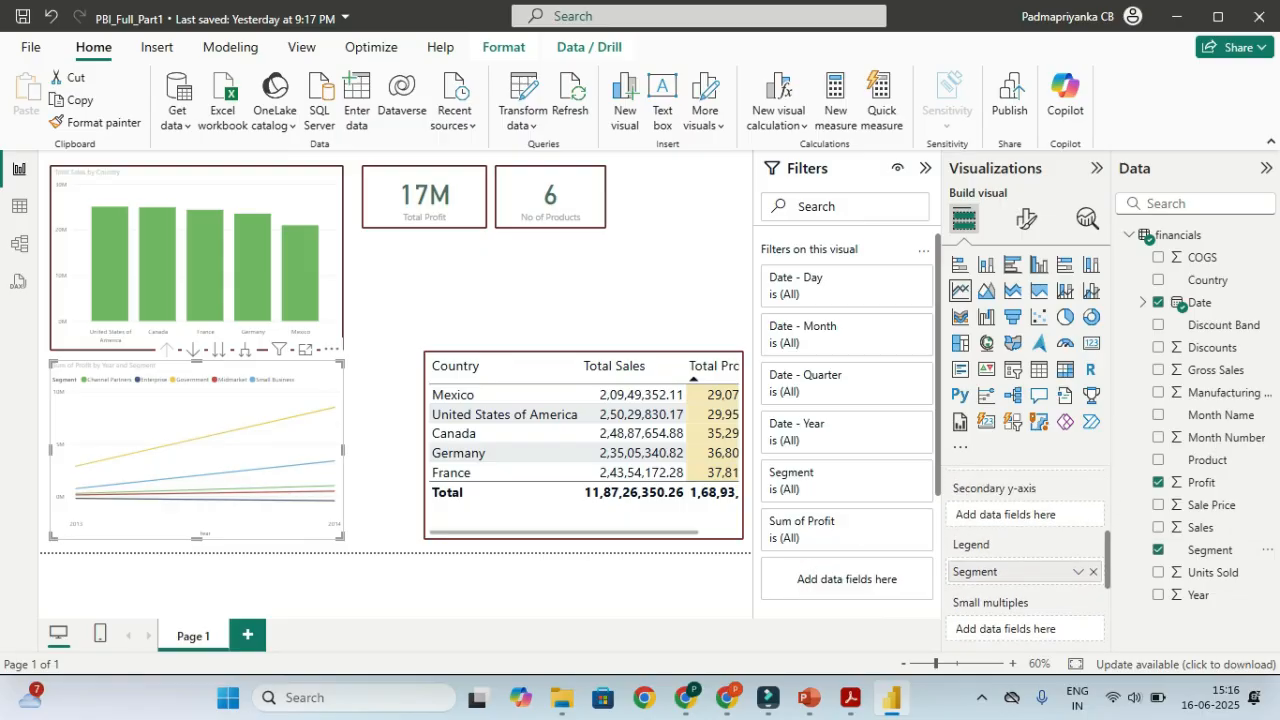
{"action": "mouse_move", "coordinate": [975, 572]}
{"action": "left_mouse_down"}
{"action": "mouse_move", "coordinate": [1000, 516]}
{"action": "mouse_move", "coordinate": [1000, 575]}
{"action": "left_mouse_up"}
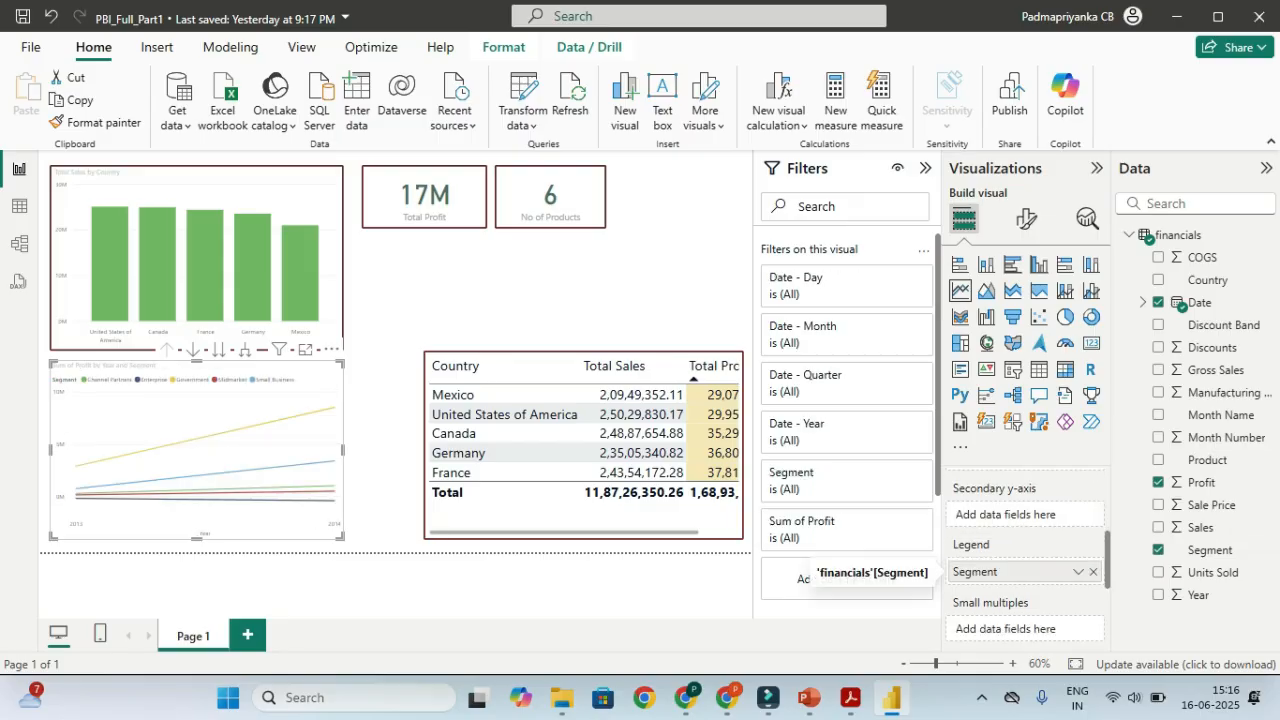
{"action": "scroll", "coordinate": [1000, 572], "scroll_direction": "up", "scroll_amount": 2}
{"action": "scroll", "coordinate": [1022, 515], "scroll_direction": "up", "scroll_amount": 3}
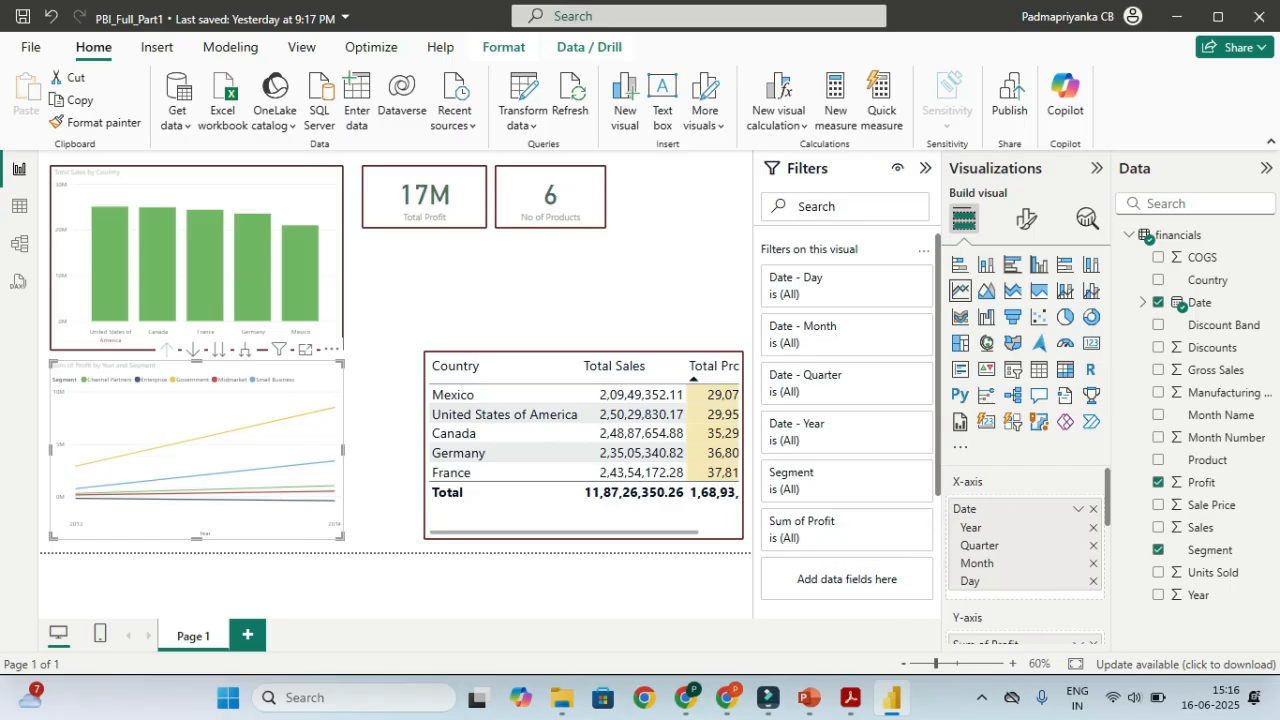
{"action": "scroll", "coordinate": [1025, 540], "scroll_direction": "down", "scroll_amount": 2}
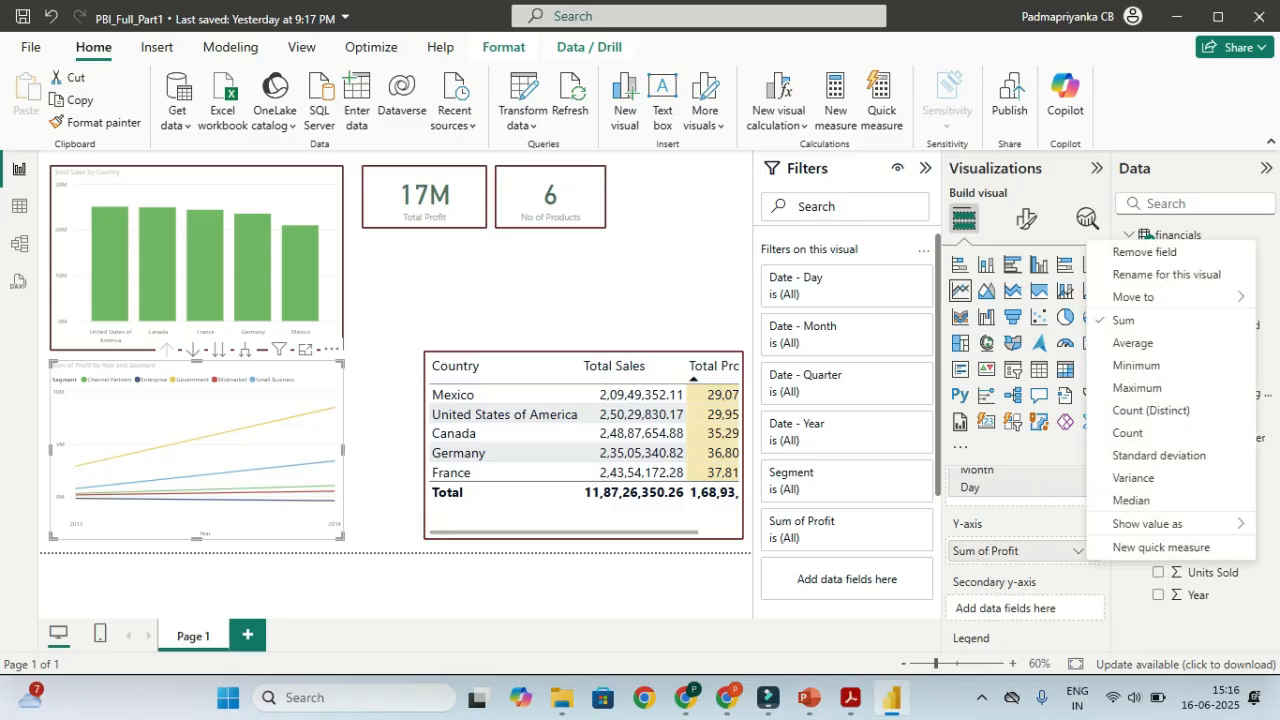
Rename the line chart's Sum of Profit to 'Total Profit' for this visual only
{"action": "left_click", "coordinate": [1118, 275]}
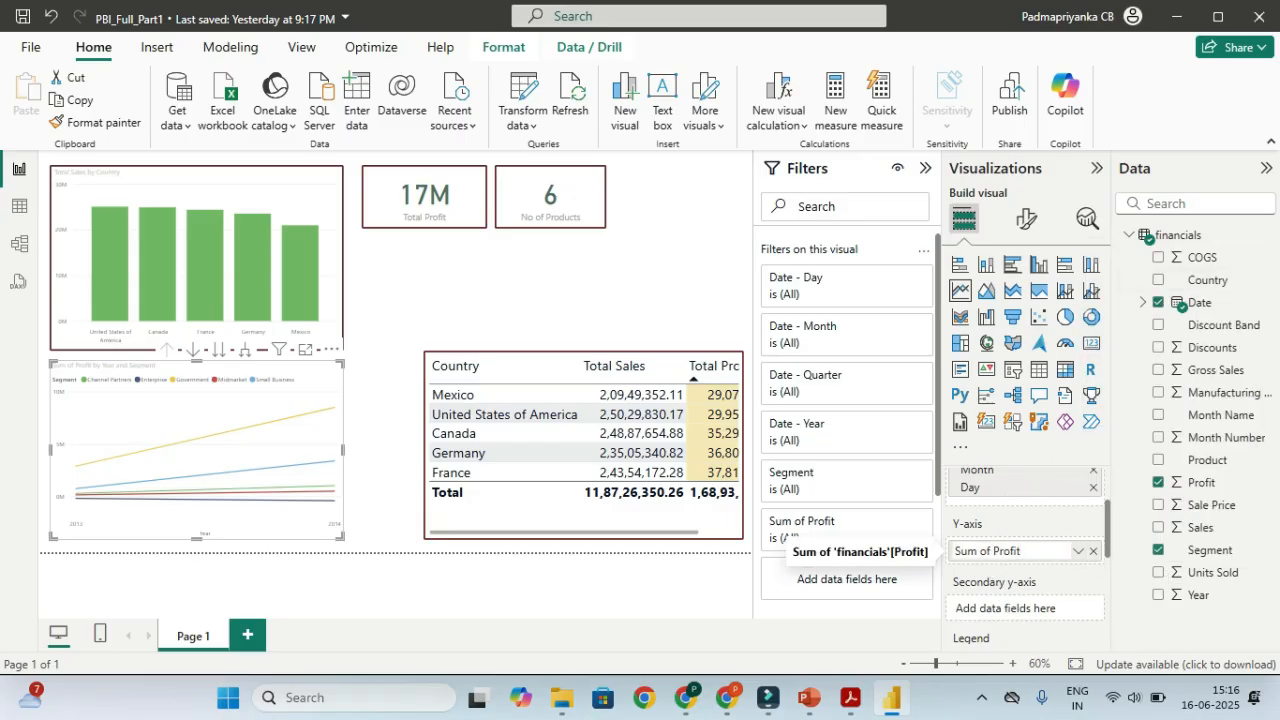
{"action": "key", "text": "ctrl+Left"}
{"action": "key", "text": "shift+Home"}
{"action": "key", "text": "BackSpace"}
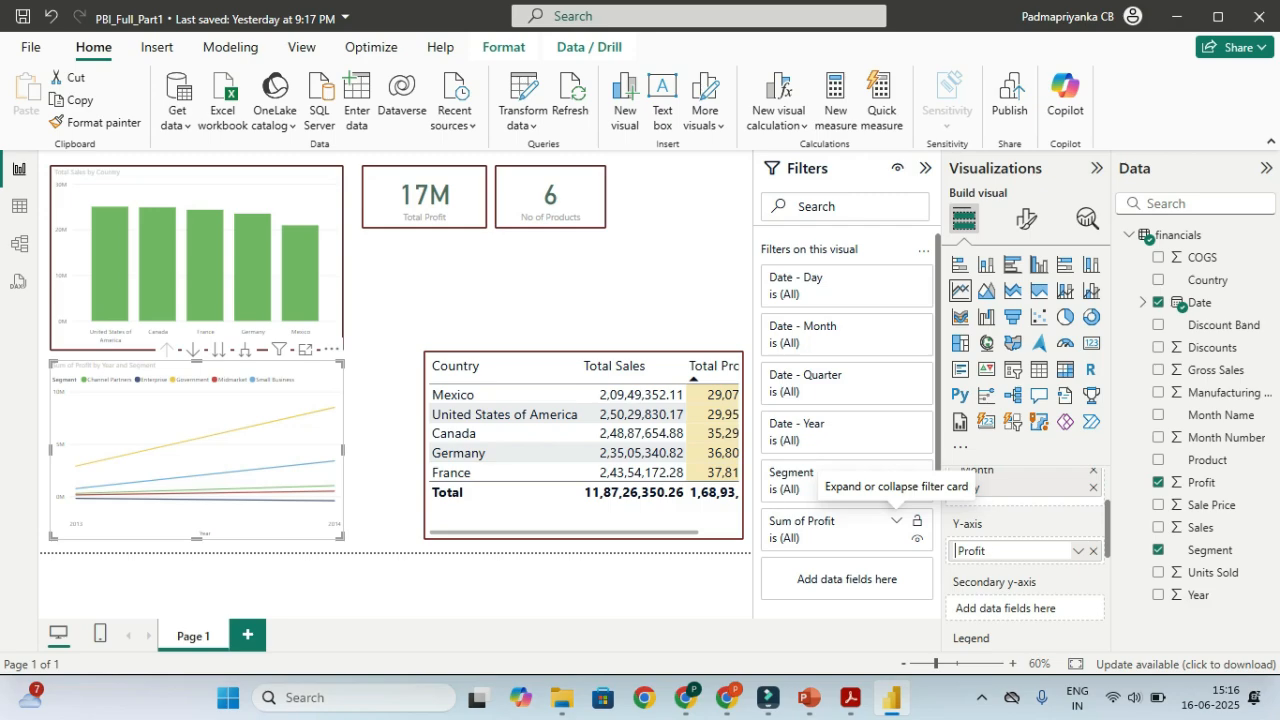
{"action": "type", "text": "Total"}
{"action": "key", "text": "Return"}
{"action": "scroll", "coordinate": [1026, 560], "scroll_direction": "down", "scroll_amount": 1}
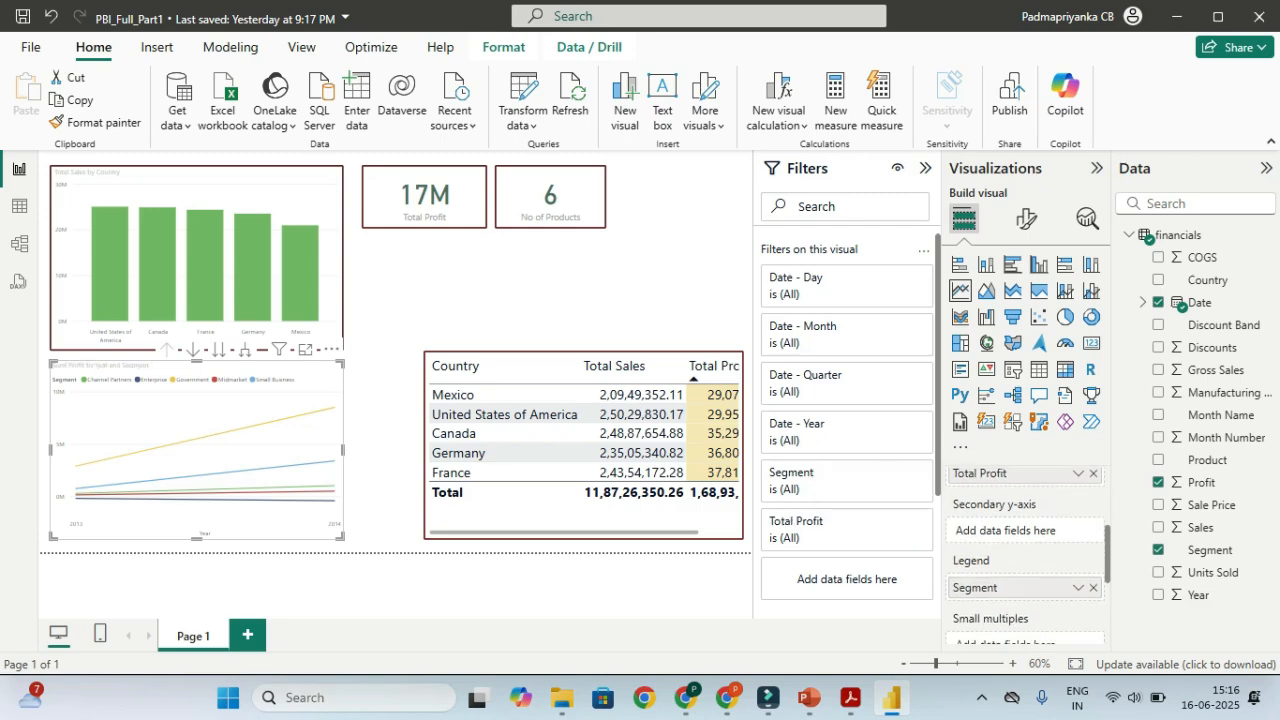
{"action": "key", "text": "ctrl"}
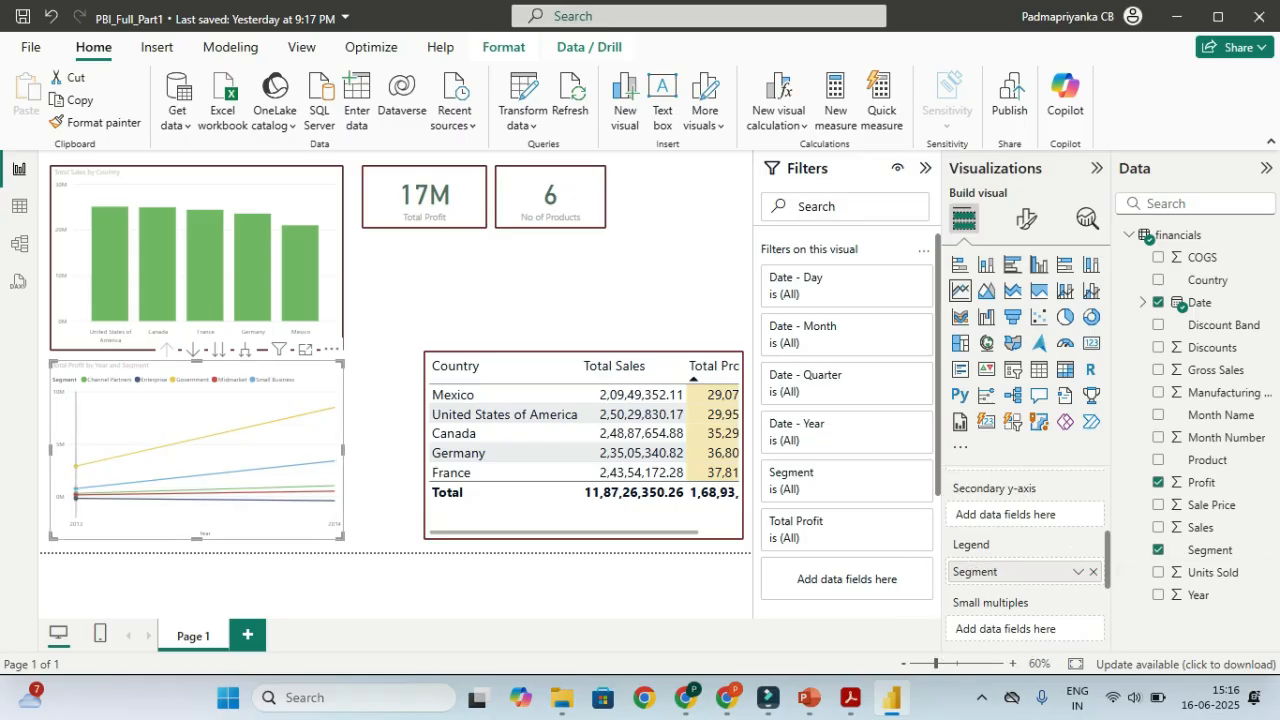
{"action": "mouse_move", "coordinate": [202, 469]}
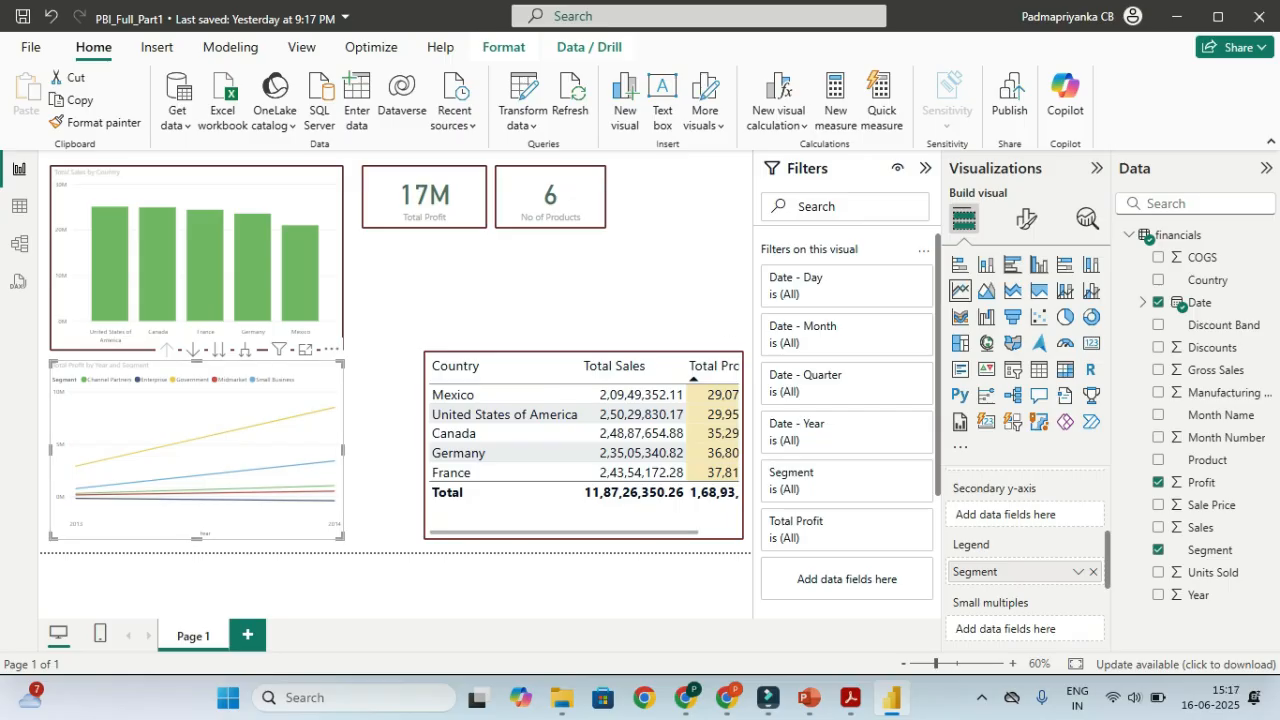
{"action": "mouse_move", "coordinate": [292, 472]}
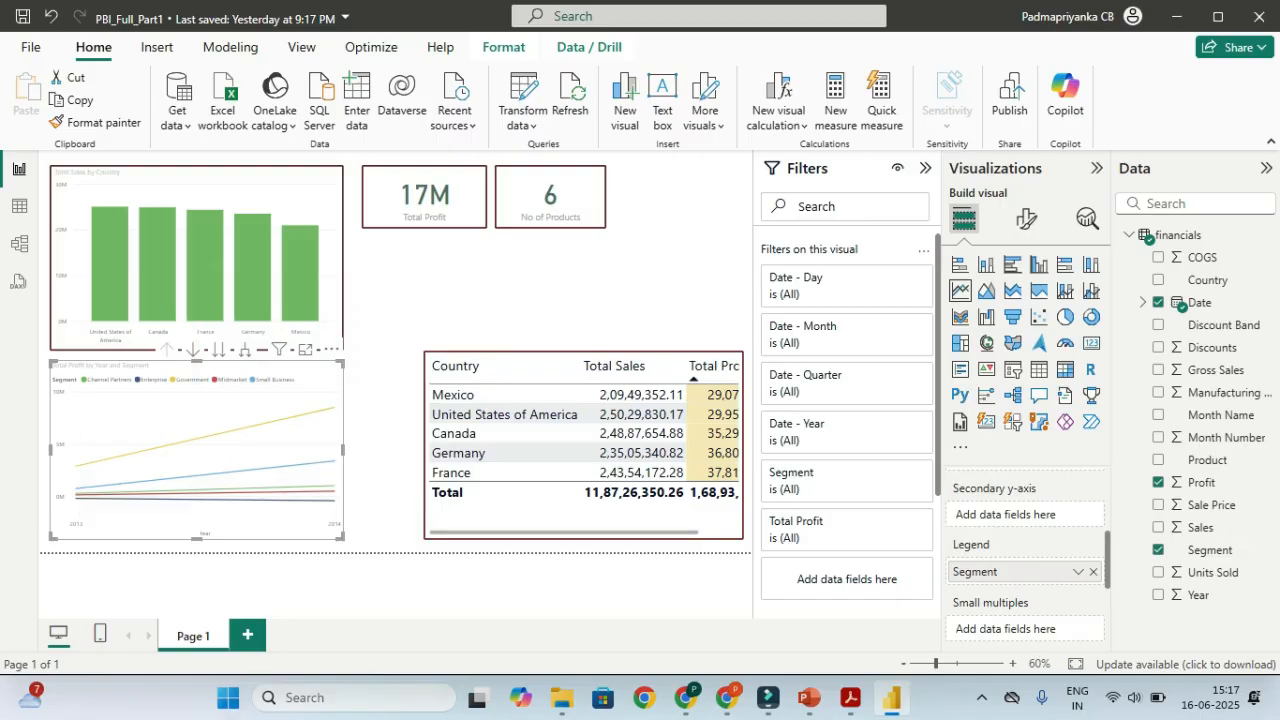
Select Enterprise in the line chart legend, dropping the Total Profit card to -615K
{"action": "left_click", "coordinate": [153, 379]}
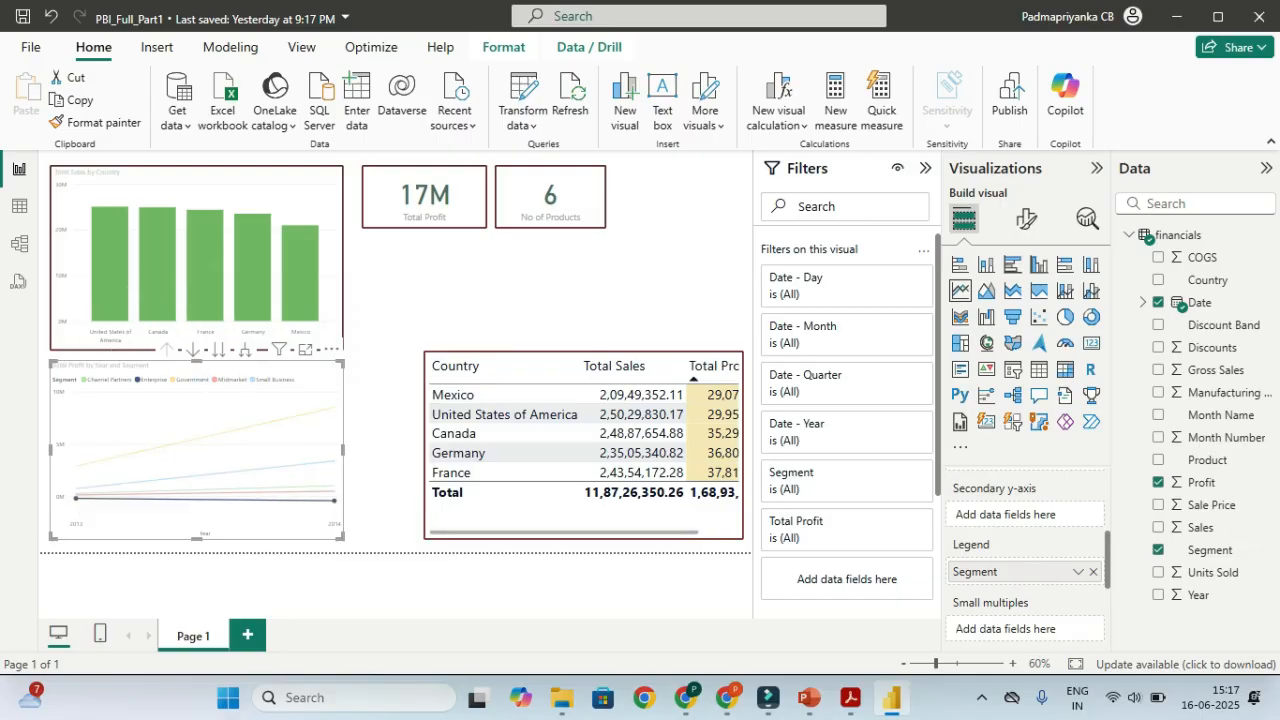
{"action": "left_click", "coordinate": [110, 379]}
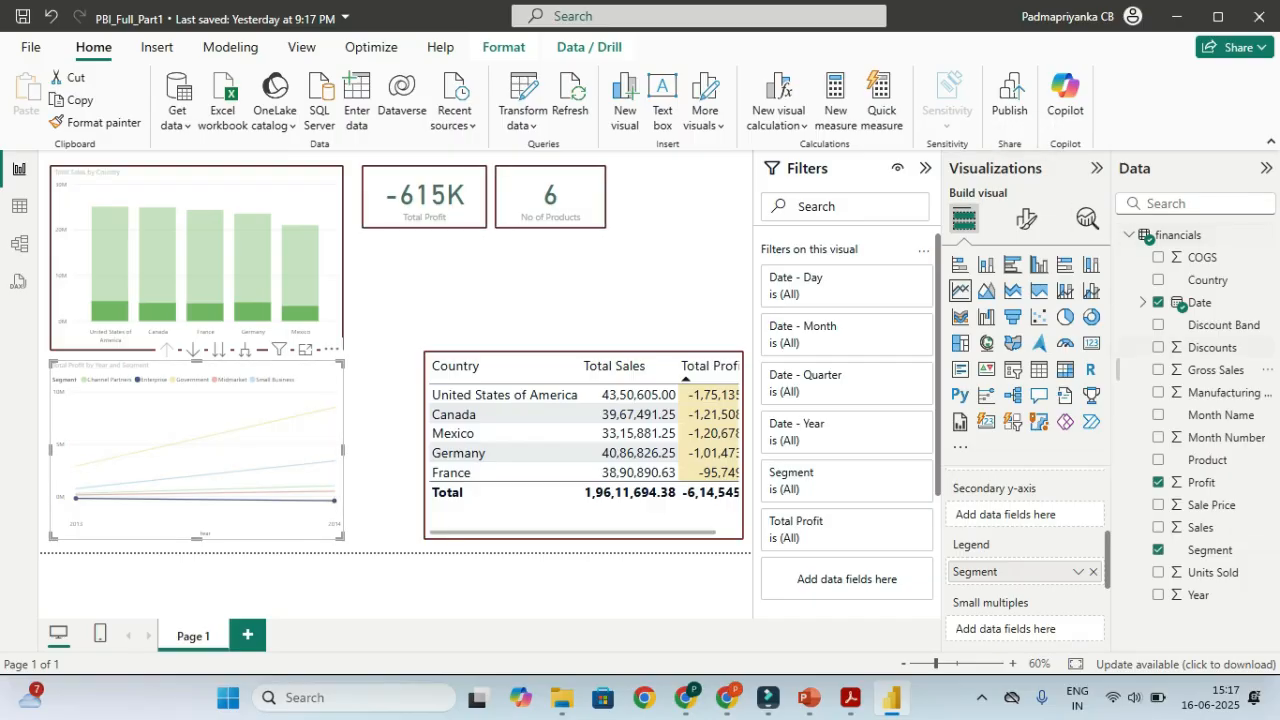
{"action": "key", "text": "ctrl"}
{"action": "mouse_move", "coordinate": [334, 442]}
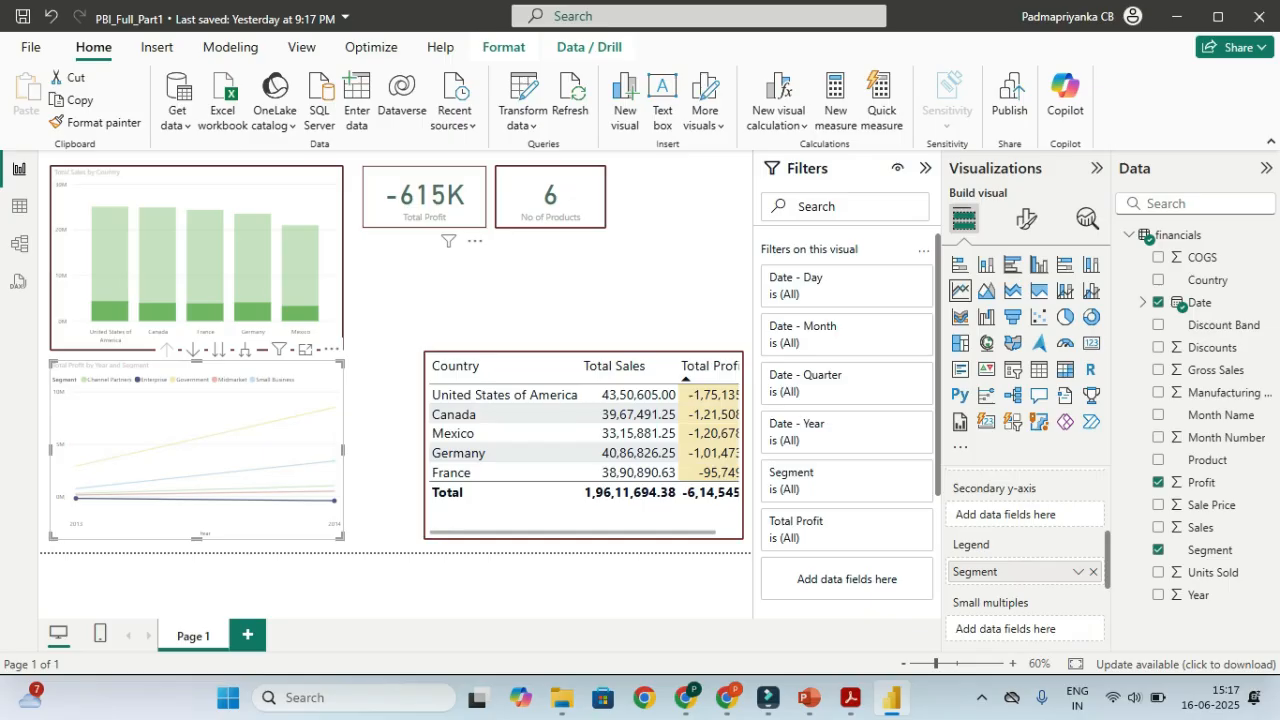
{"action": "key", "text": "ctrl"}
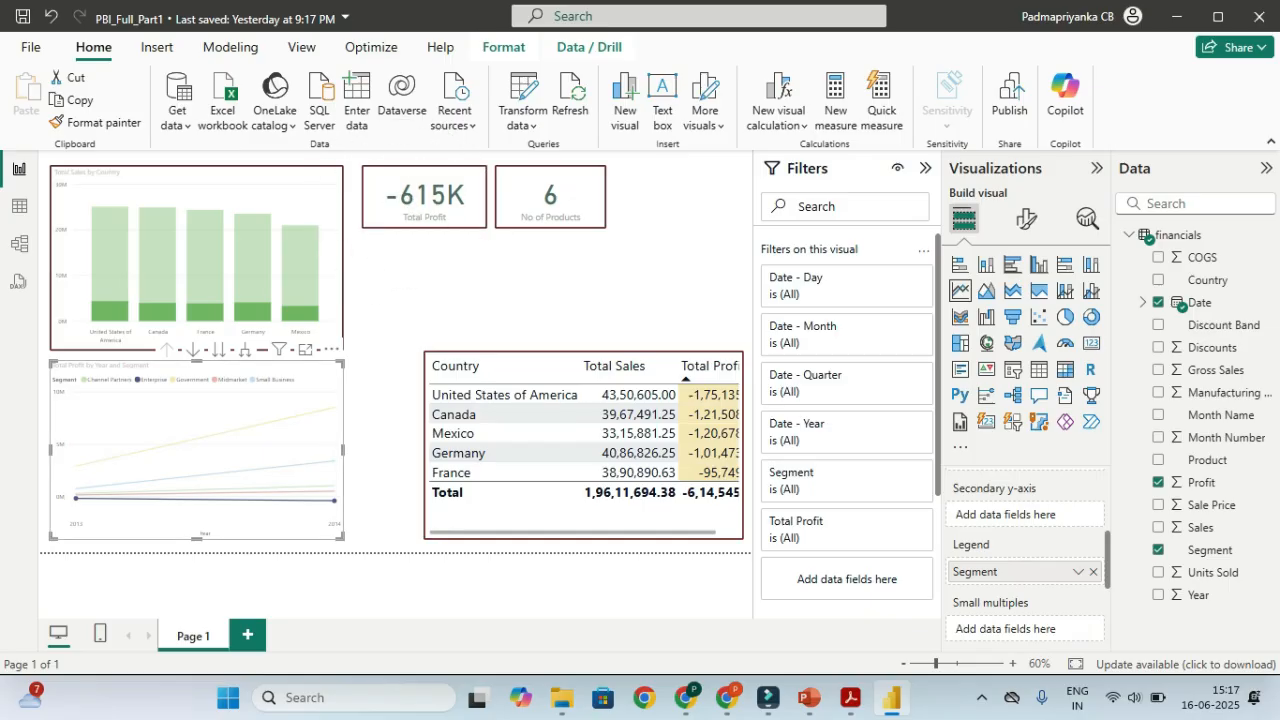
{"action": "key", "text": "ctrl"}
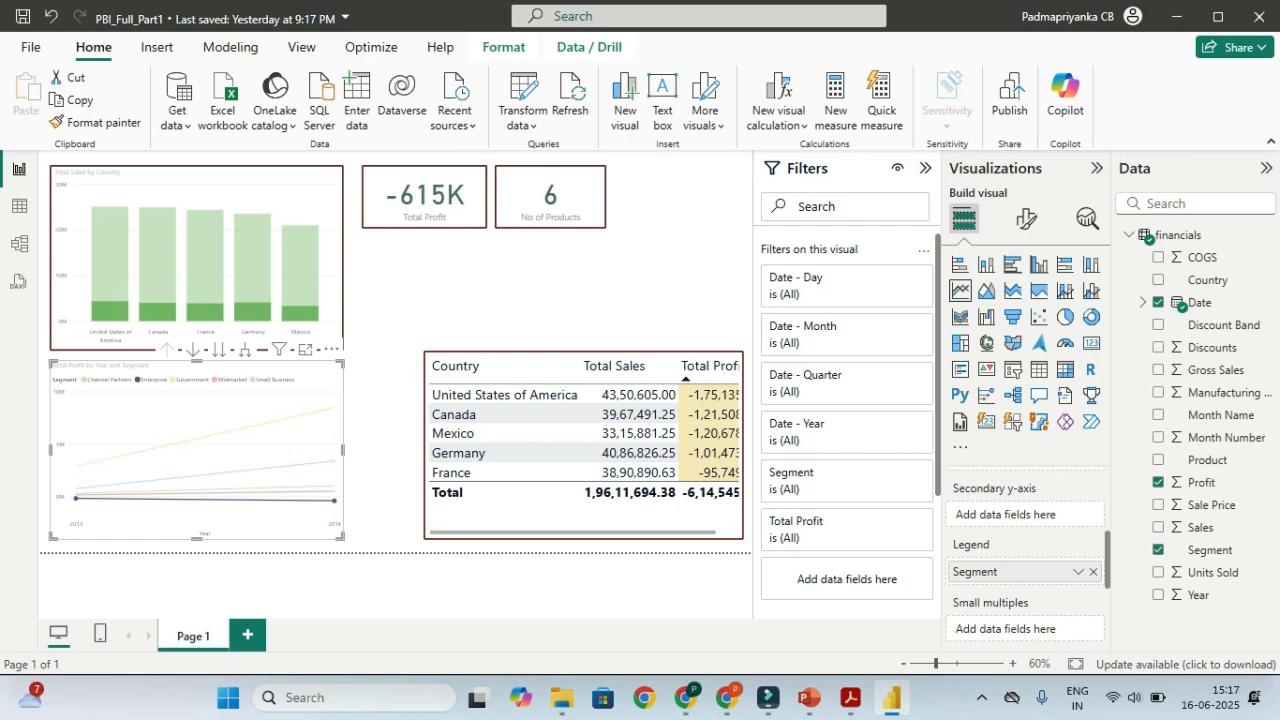
{"action": "key", "text": "ctrl"}
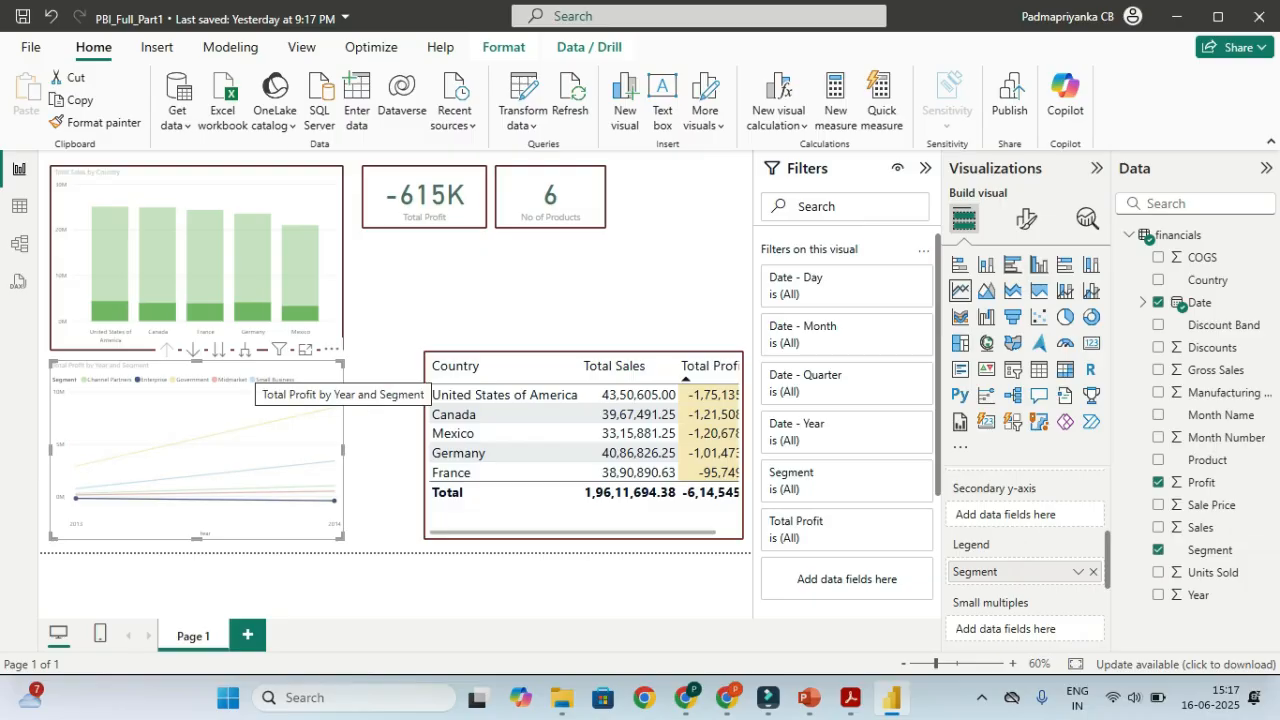
{"action": "mouse_move", "coordinate": [279, 349]}
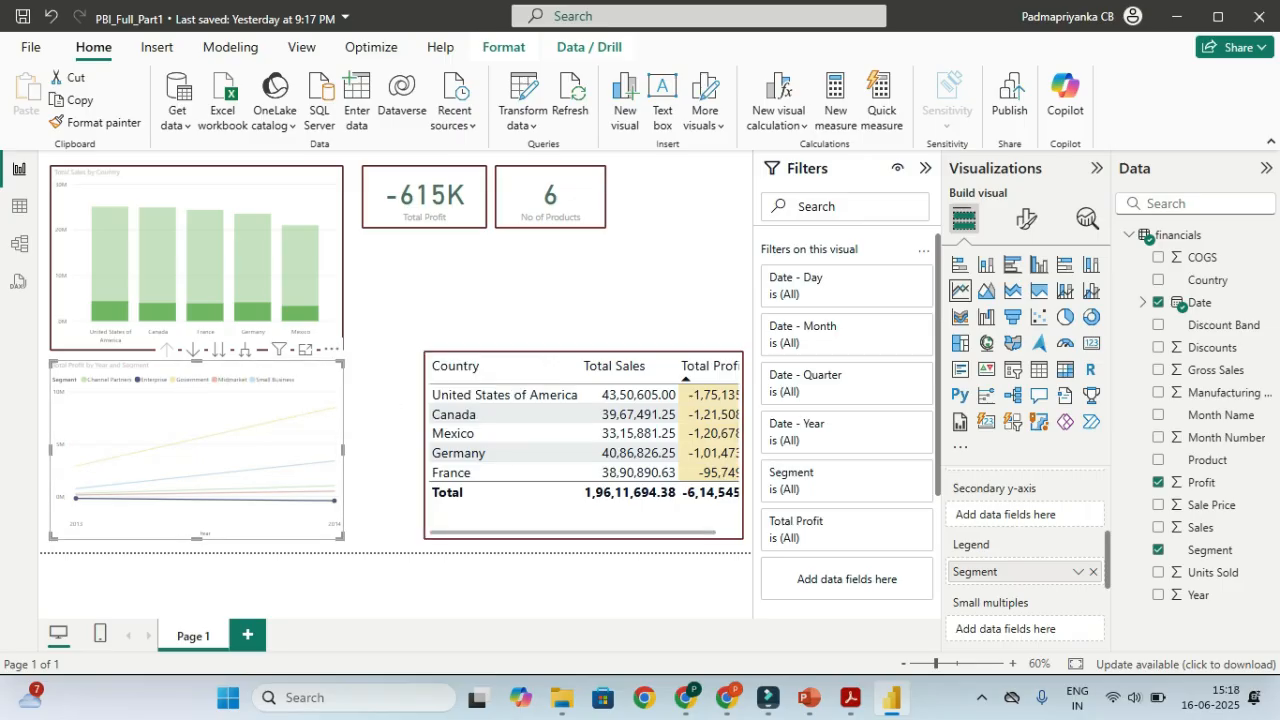
{"action": "key", "text": "ctrl"}
{"action": "key", "text": "ctrl"}
{"action": "key", "text": "ctrl"}
{"action": "key", "text": "ctrl"}
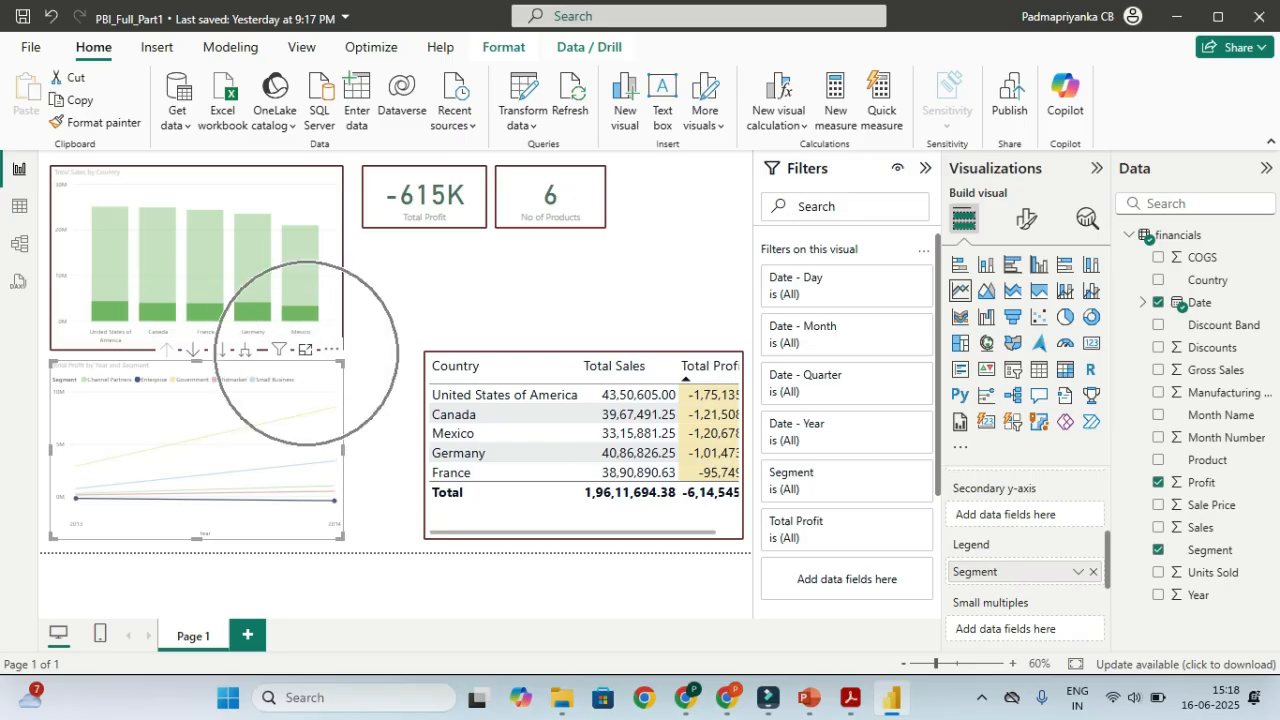
{"action": "key", "text": "ctrl"}
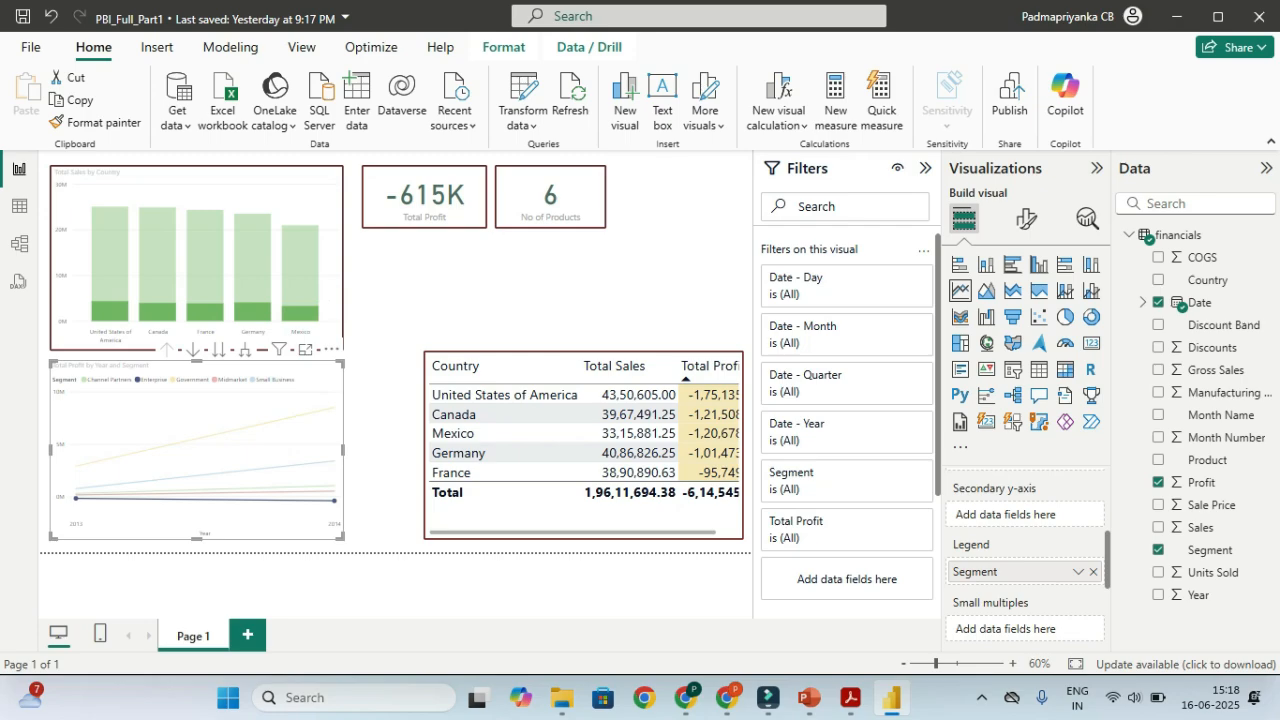
Open the profit line chart in focus mode and toggle the Enterprise and Government highlights
{"action": "left_click", "coordinate": [305, 349]}
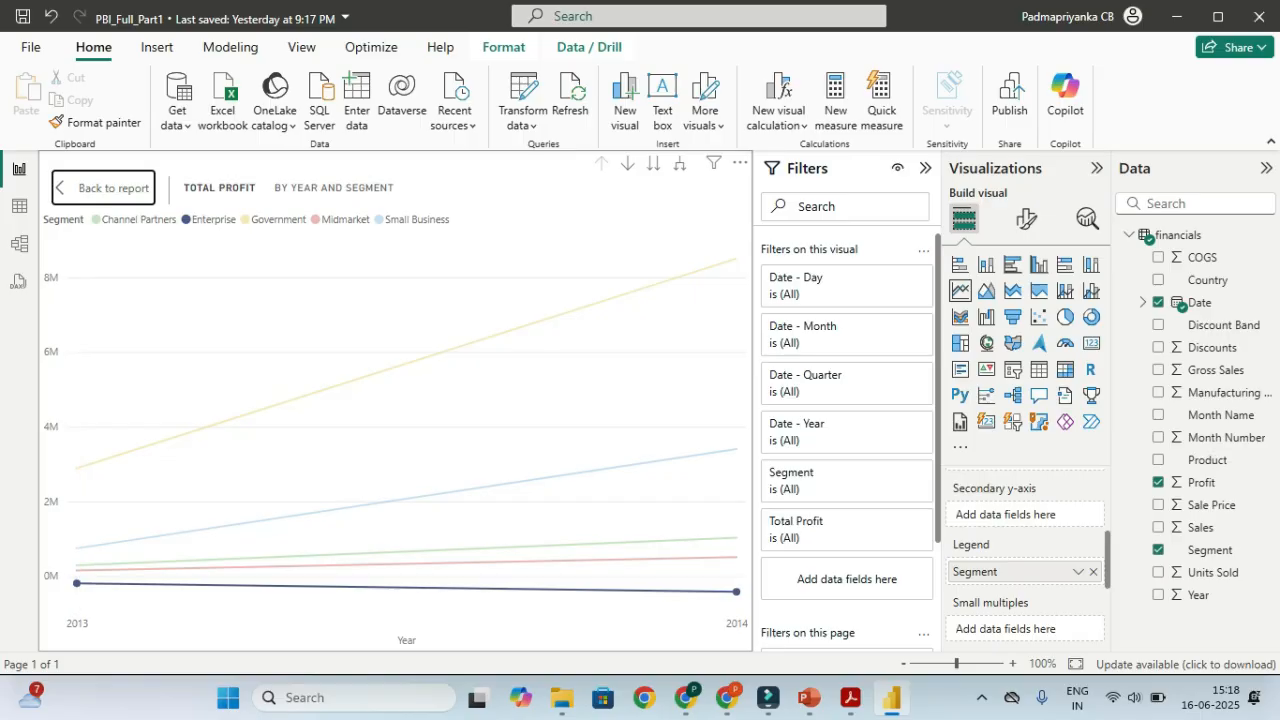
{"action": "key", "text": "ctrl"}
{"action": "left_click", "coordinate": [212, 219]}
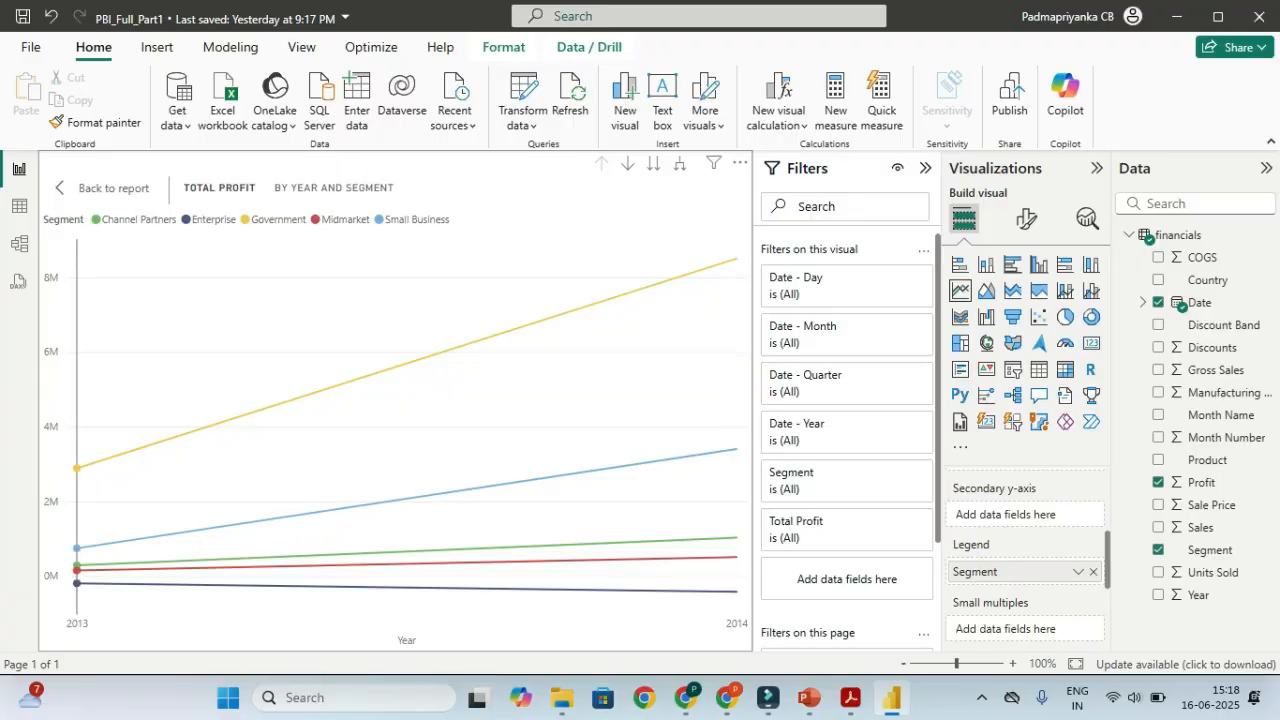
{"action": "left_click", "coordinate": [212, 219]}
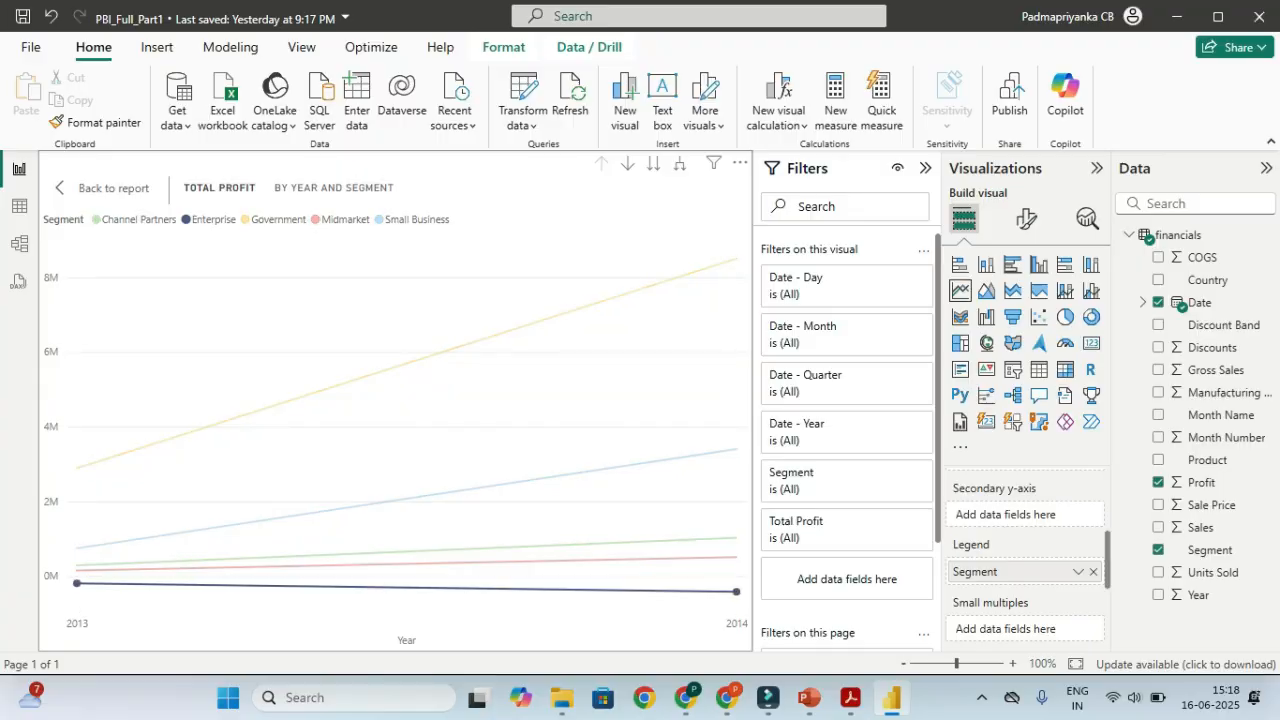
{"action": "left_click", "coordinate": [212, 219]}
{"action": "left_click", "coordinate": [277, 219]}
{"action": "left_click", "coordinate": [277, 219]}
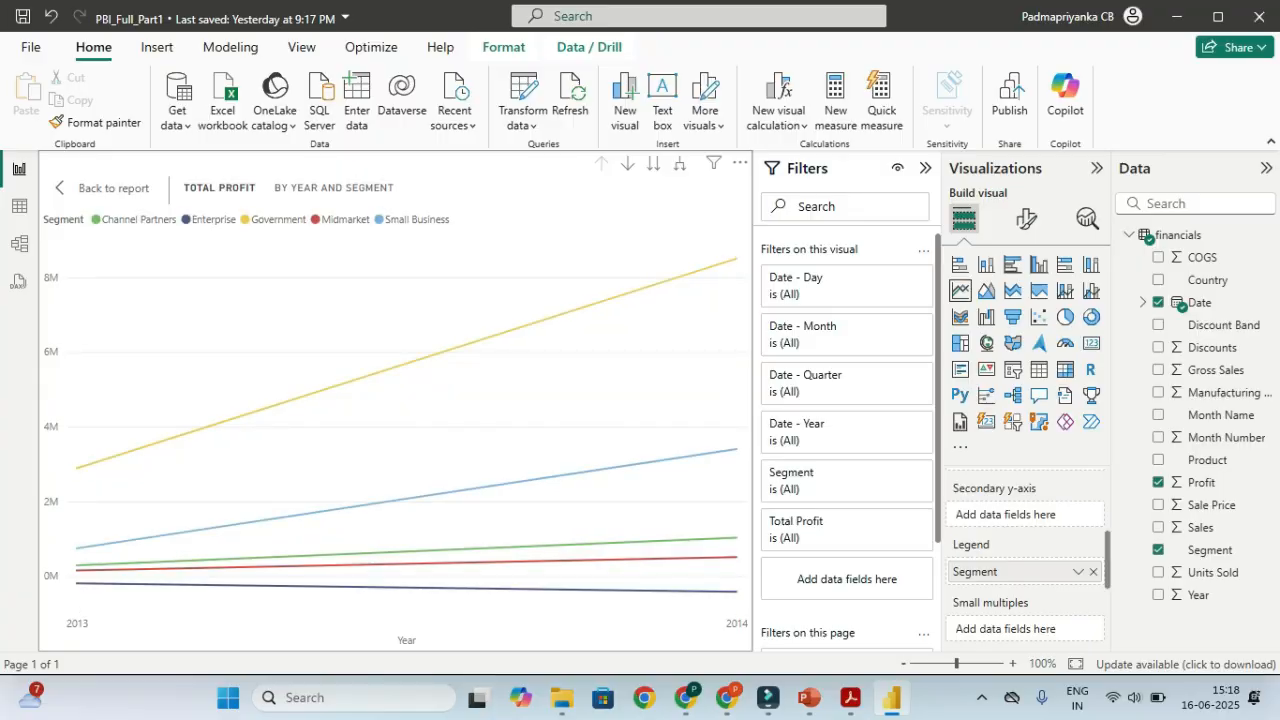
Toggle the Midmarket and Small Business highlights, then go back to the full report
{"action": "left_click", "coordinate": [345, 219]}
{"action": "left_click", "coordinate": [345, 219]}
{"action": "left_click", "coordinate": [413, 219]}
{"action": "left_click", "coordinate": [413, 219]}
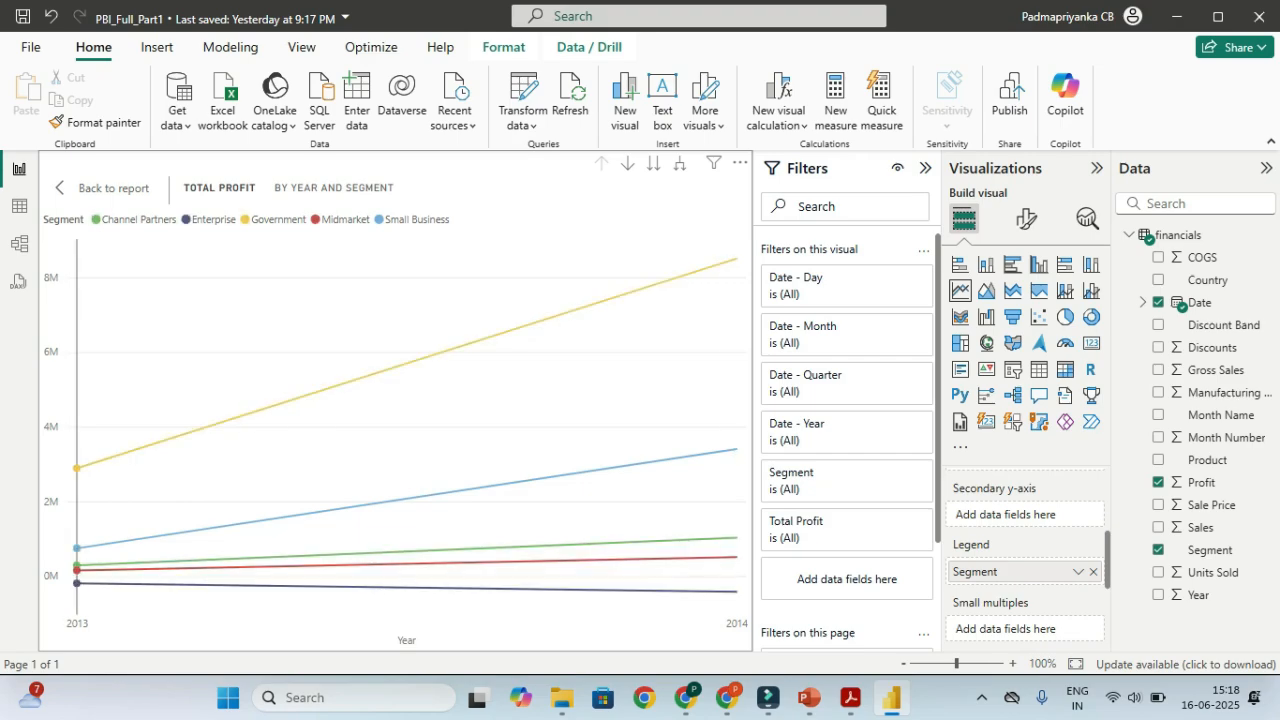
{"action": "mouse_move", "coordinate": [592, 422]}
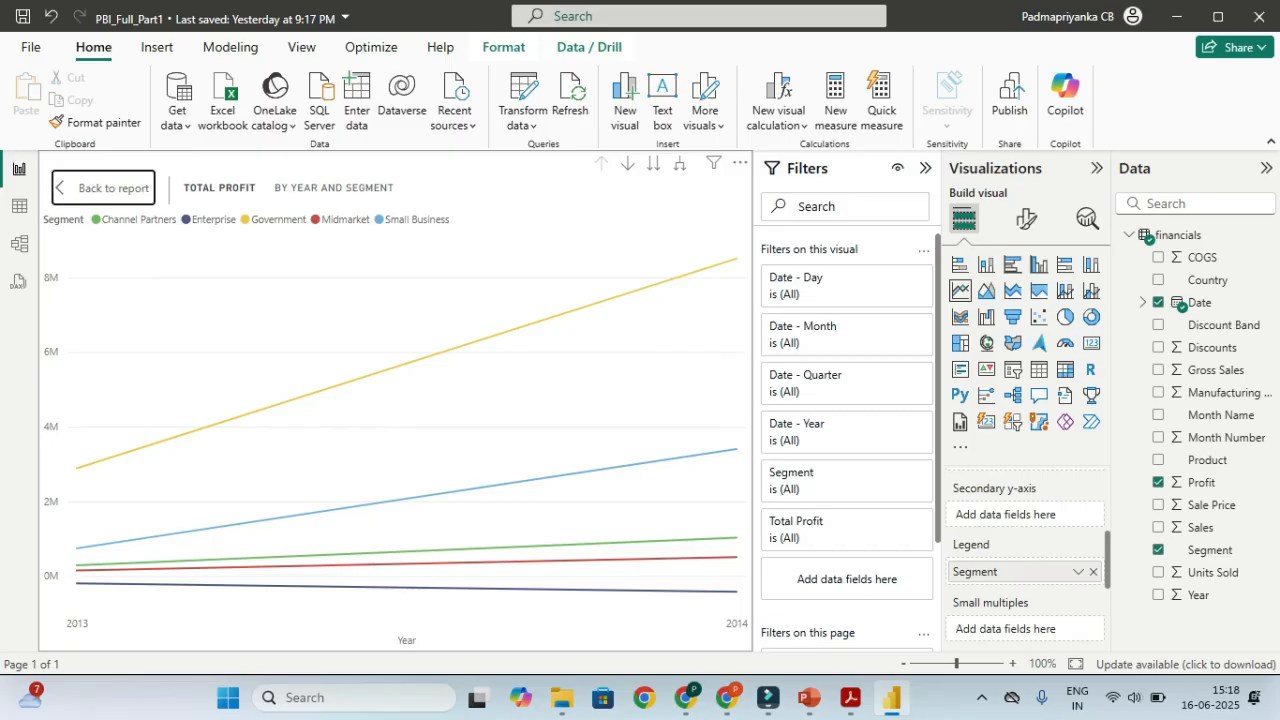
{"action": "left_click", "coordinate": [103, 187]}
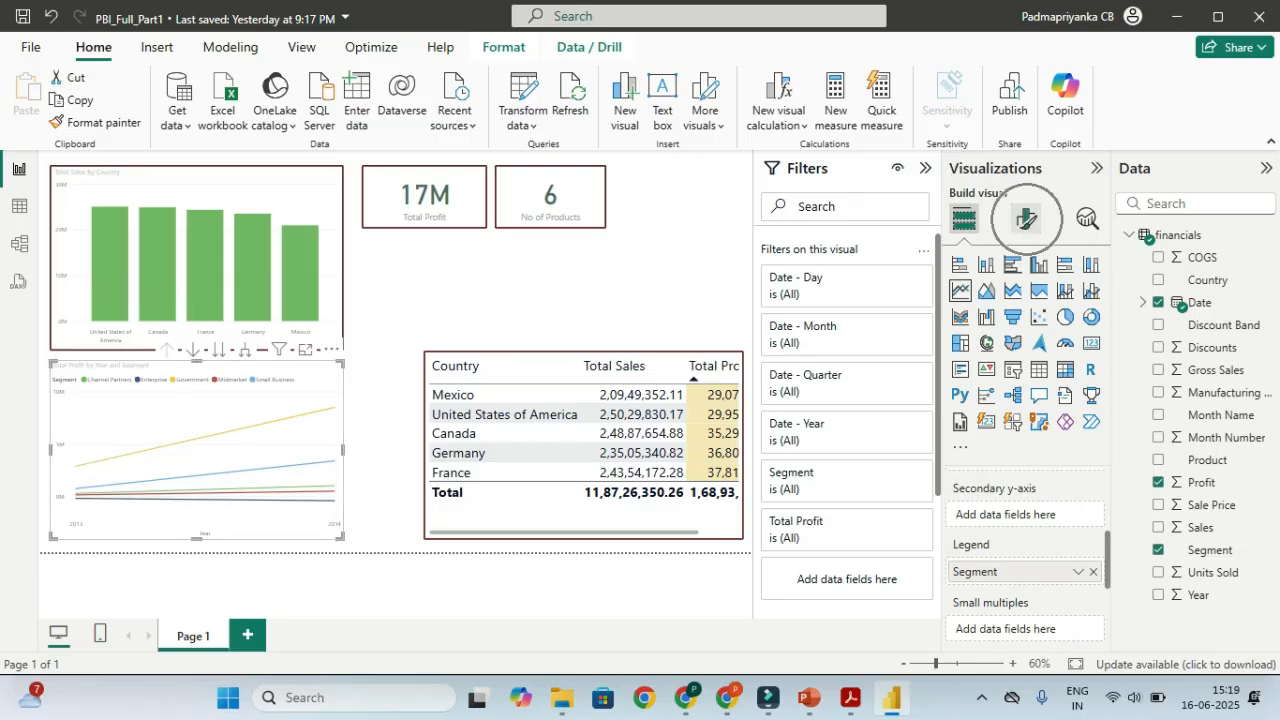
Turn on the line chart's visual border in dark purple, 4 px wide with 3 px rounded corners
{"action": "left_click", "coordinate": [1025, 218]}
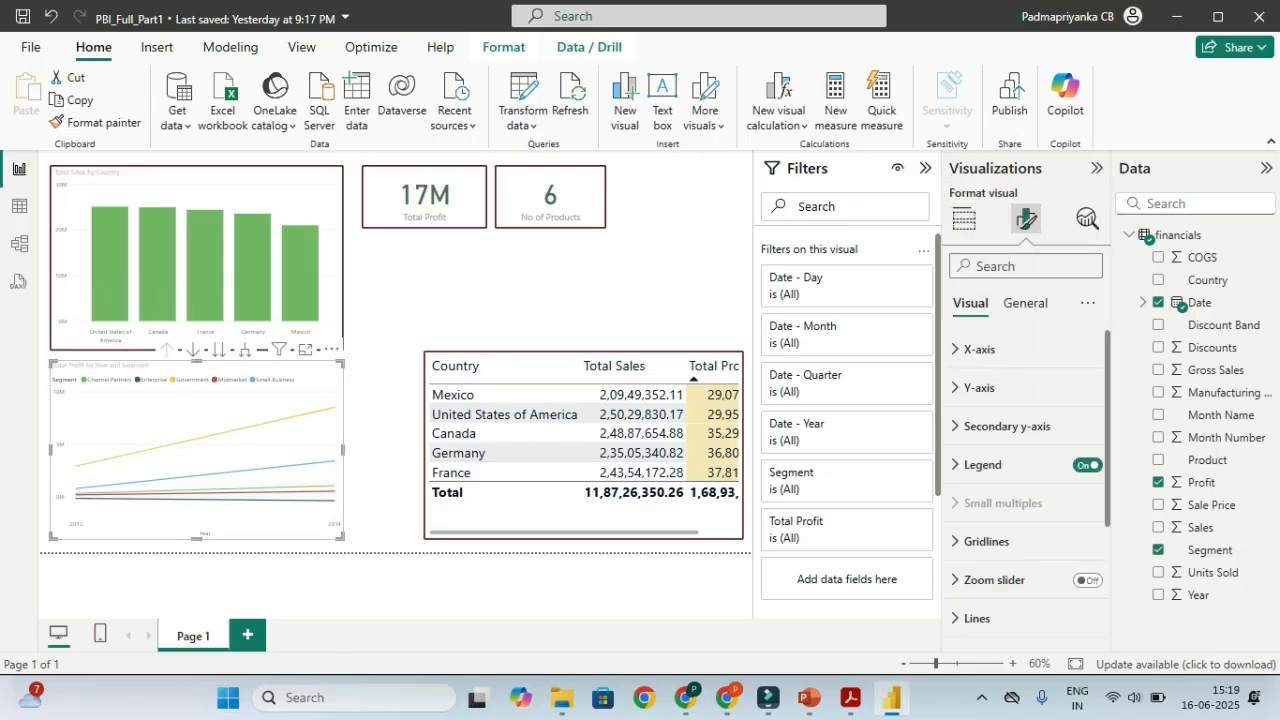
{"action": "left_click", "coordinate": [1025, 302]}
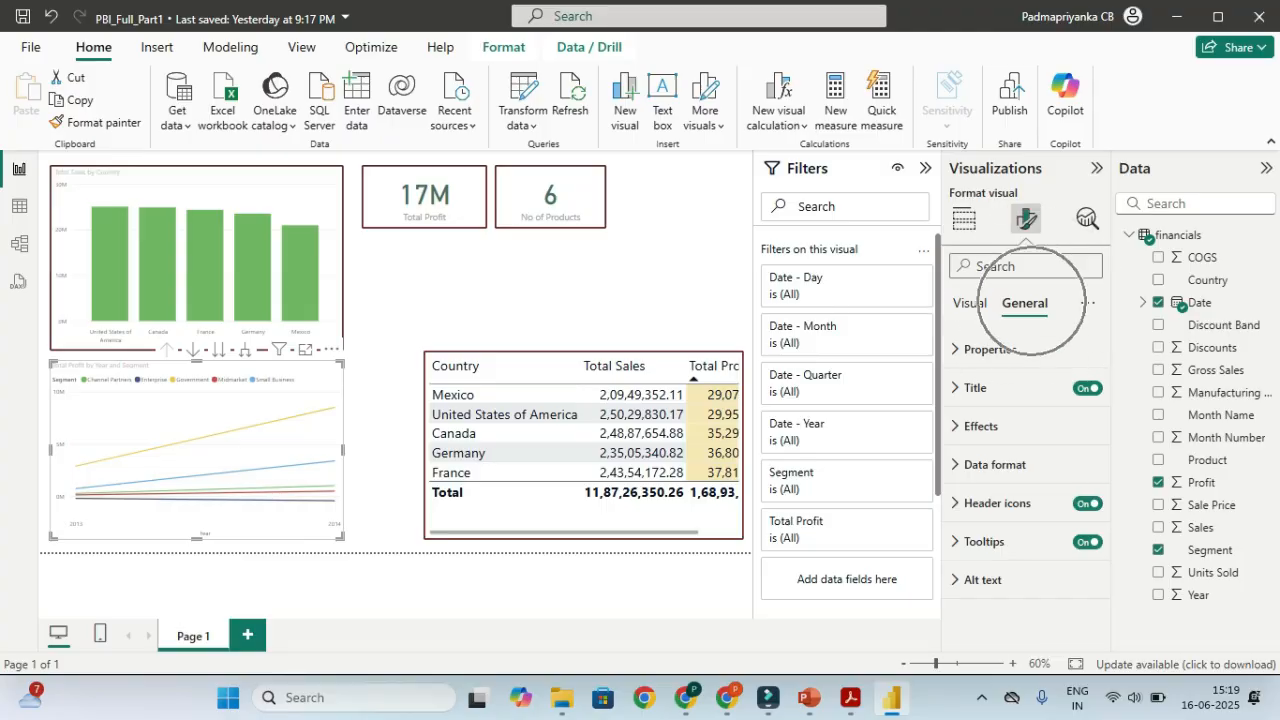
{"action": "scroll", "coordinate": [1025, 485], "scroll_direction": "down", "scroll_amount": 5}
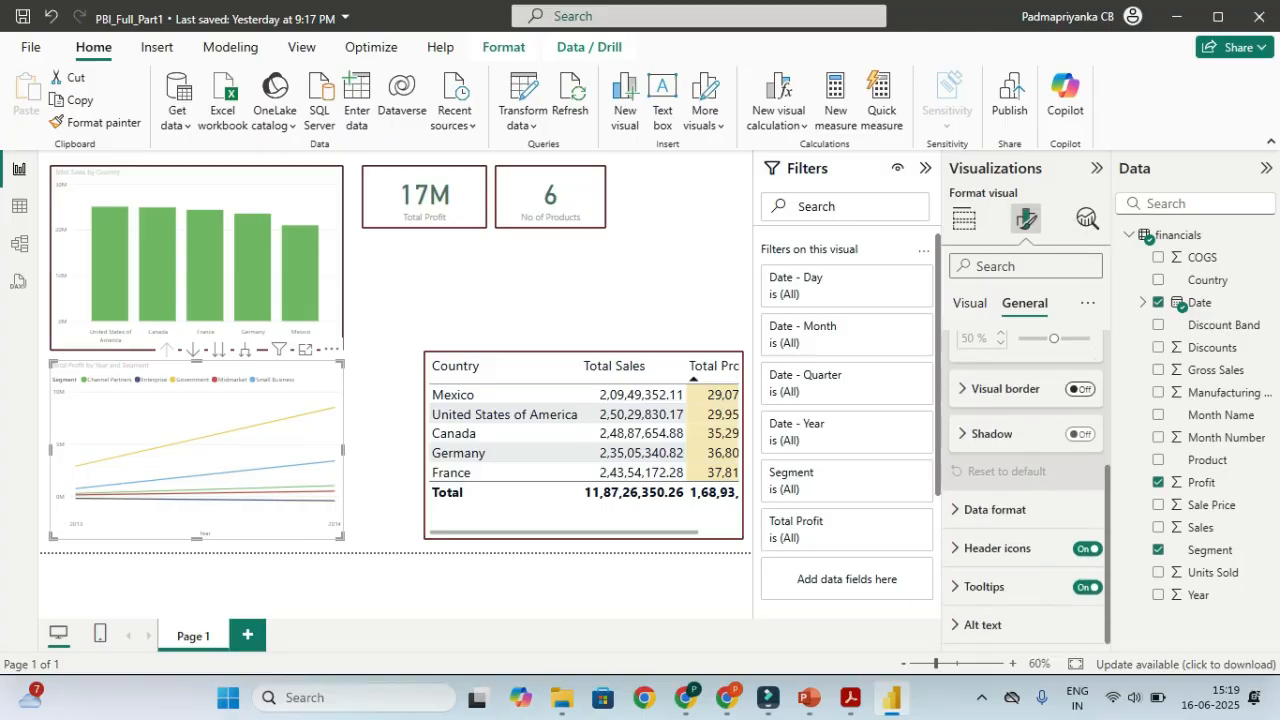
{"action": "left_click", "coordinate": [1080, 389]}
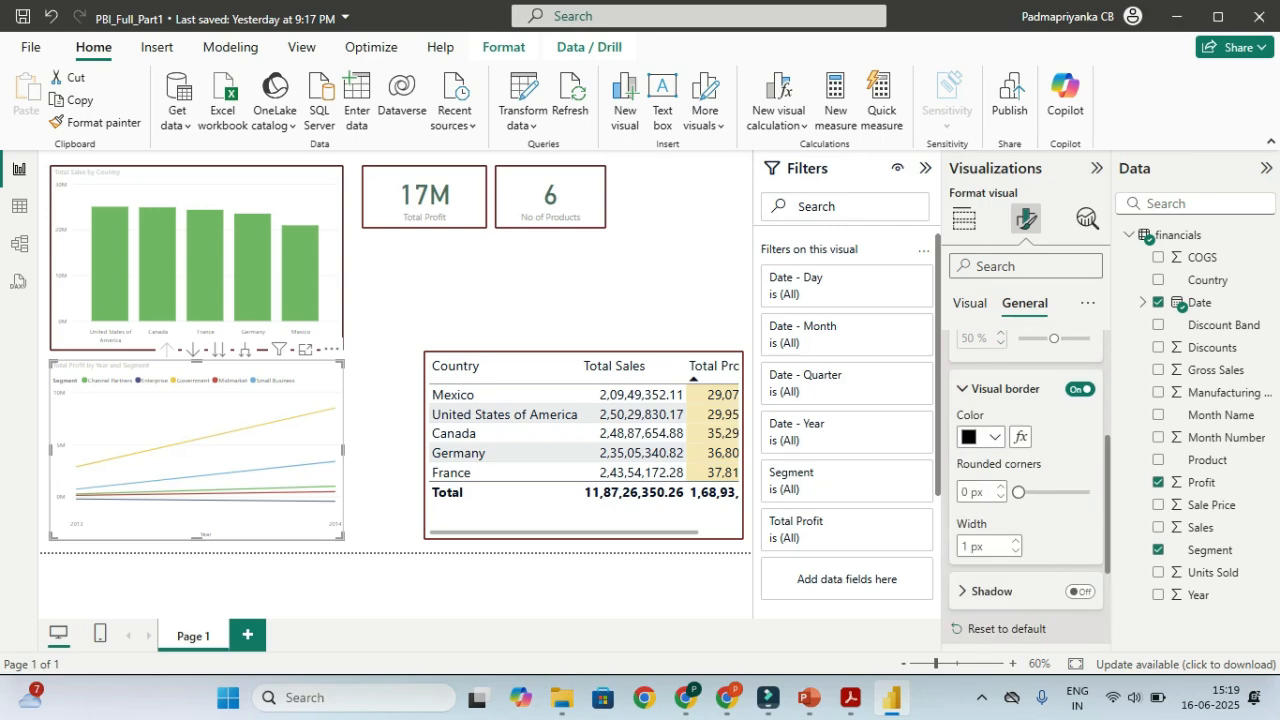
{"action": "left_click", "coordinate": [994, 437]}
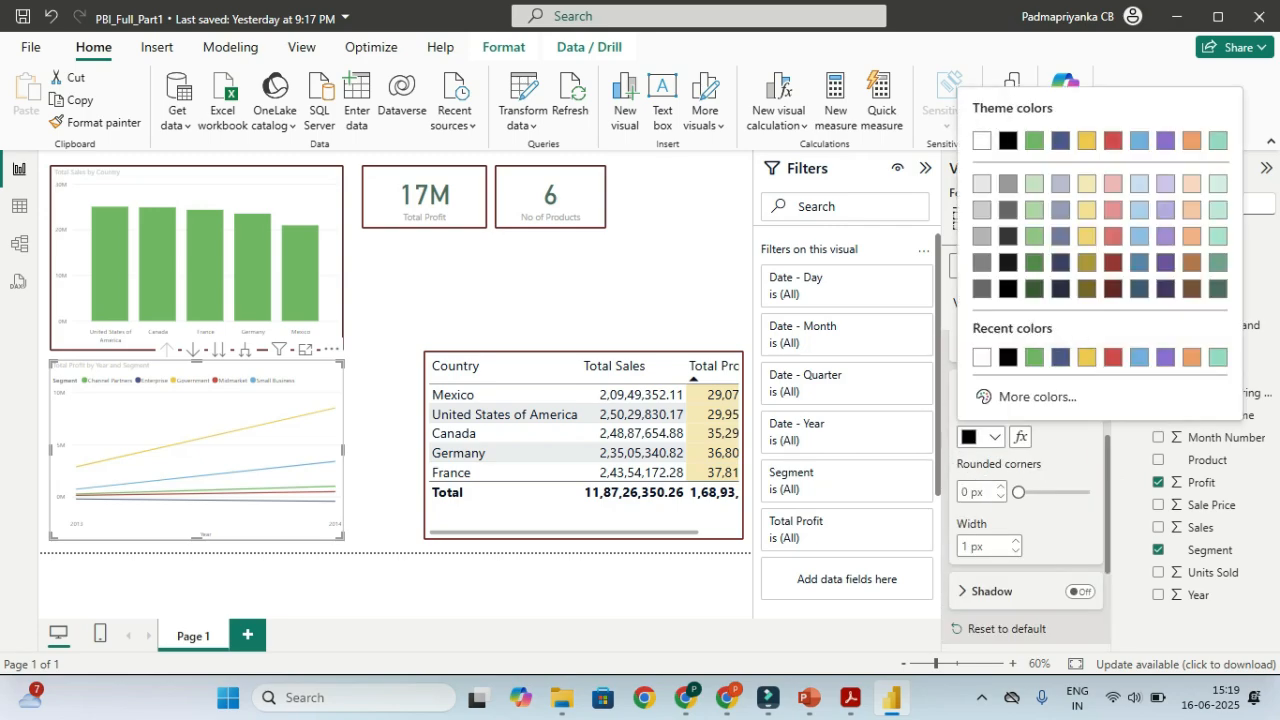
{"action": "left_click", "coordinate": [1165, 289]}
{"action": "left_click", "coordinate": [1001, 487]}
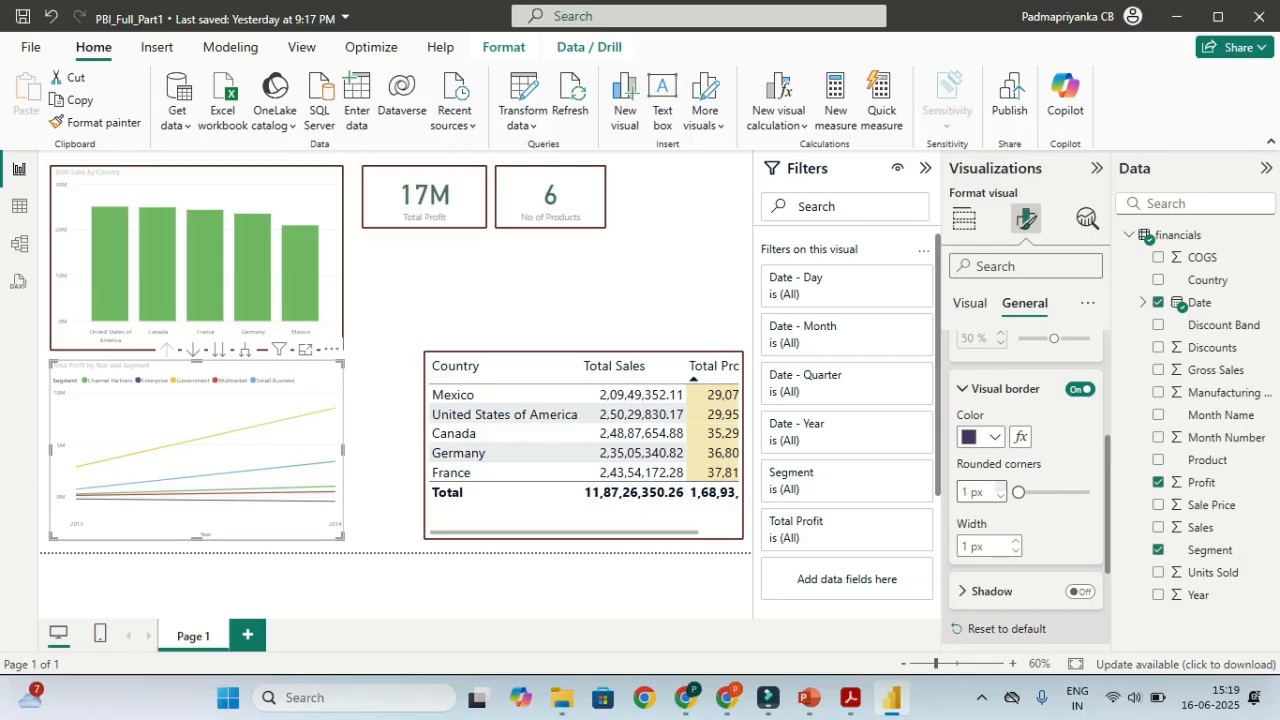
{"action": "left_click", "coordinate": [1001, 487]}
{"action": "left_click", "coordinate": [1001, 487]}
{"action": "left_click", "coordinate": [1015, 541]}
{"action": "left_click", "coordinate": [1015, 541]}
{"action": "left_click", "coordinate": [1015, 541]}
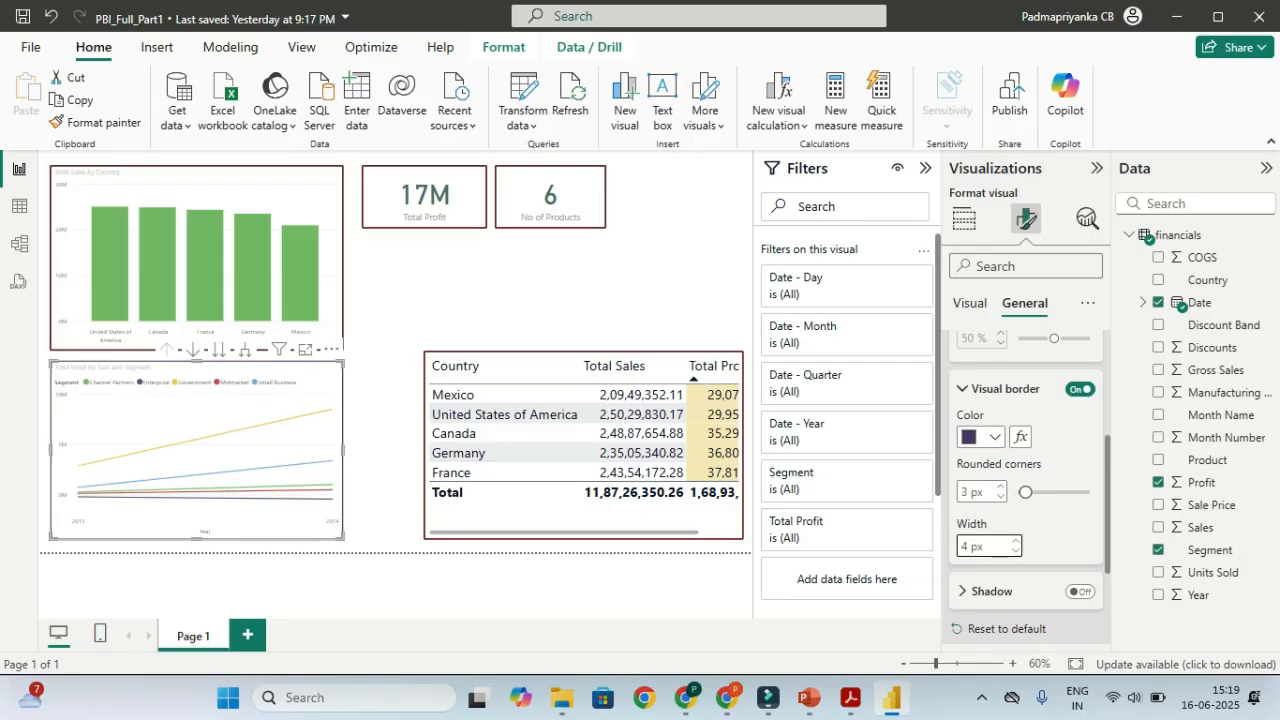
{"action": "left_click", "coordinate": [600, 290]}
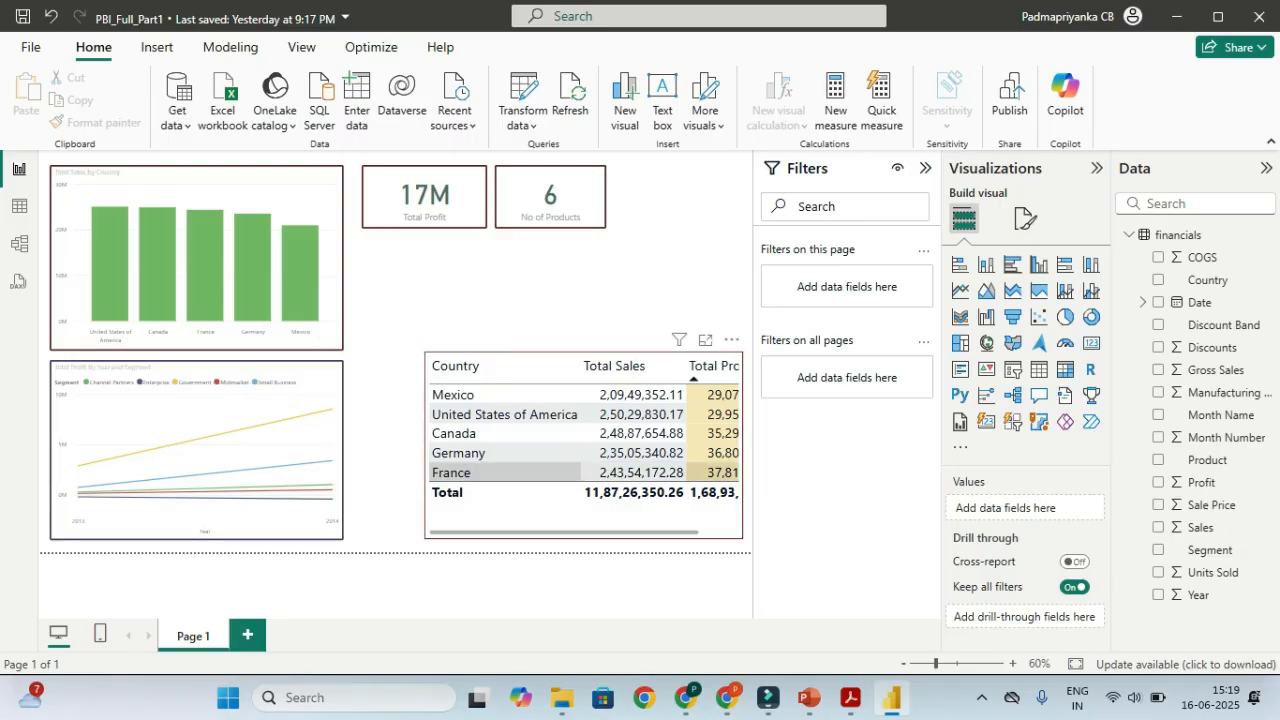
Zoom the report canvas to 85% and select the Total Profit line chart
{"action": "left_click", "coordinate": [949, 664]}
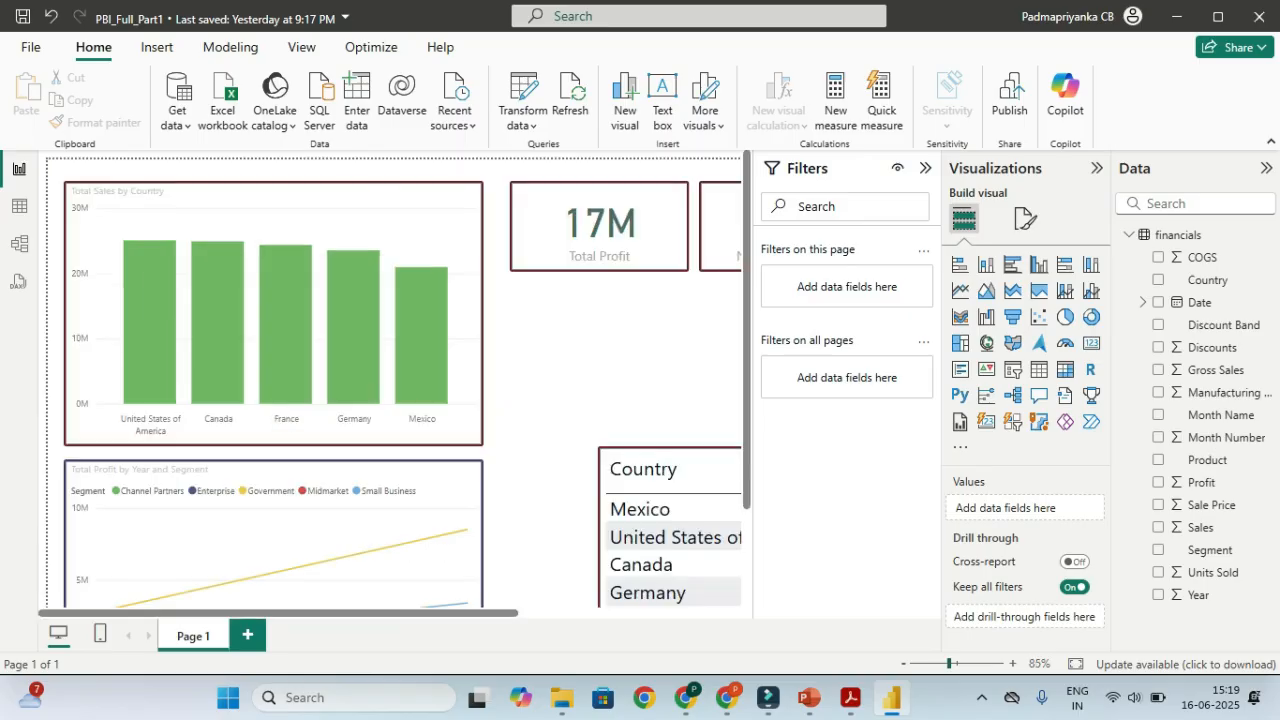
{"action": "scroll", "coordinate": [400, 380], "scroll_direction": "down", "scroll_amount": 1}
{"action": "scroll", "coordinate": [400, 380], "scroll_direction": "down", "scroll_amount": 2}
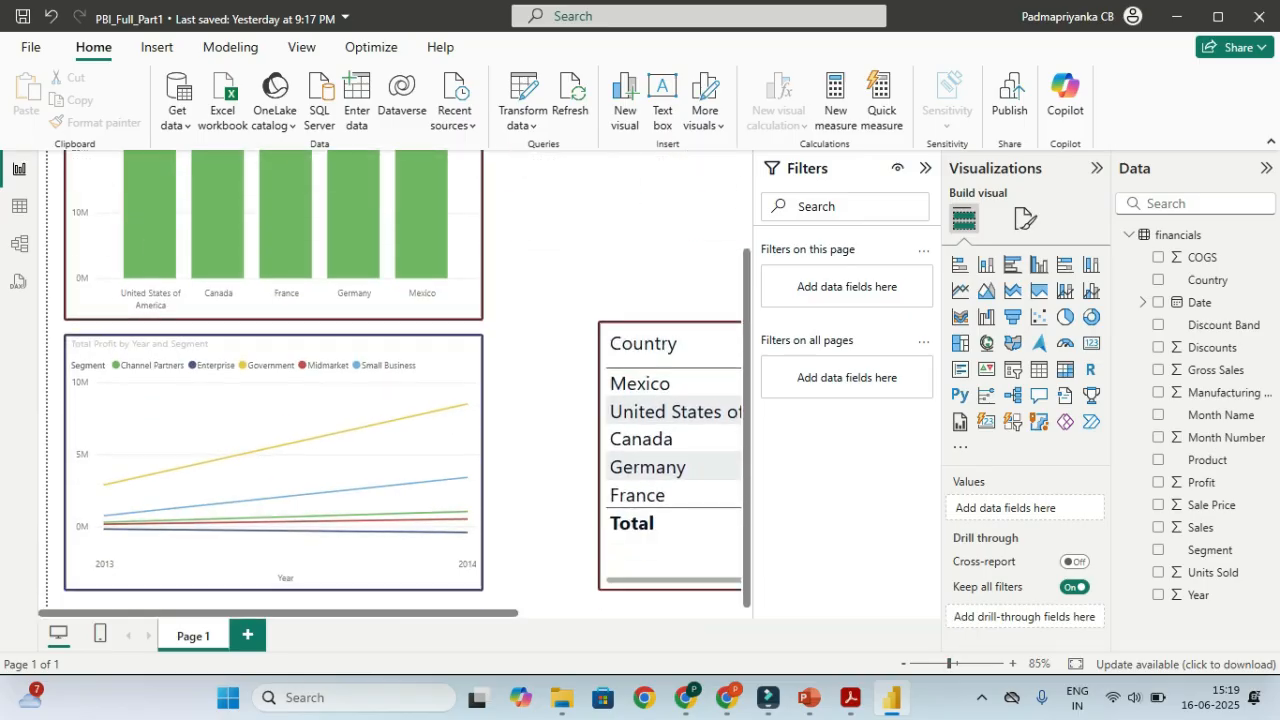
{"action": "scroll", "coordinate": [420, 420], "scroll_direction": "right", "scroll_amount": 3}
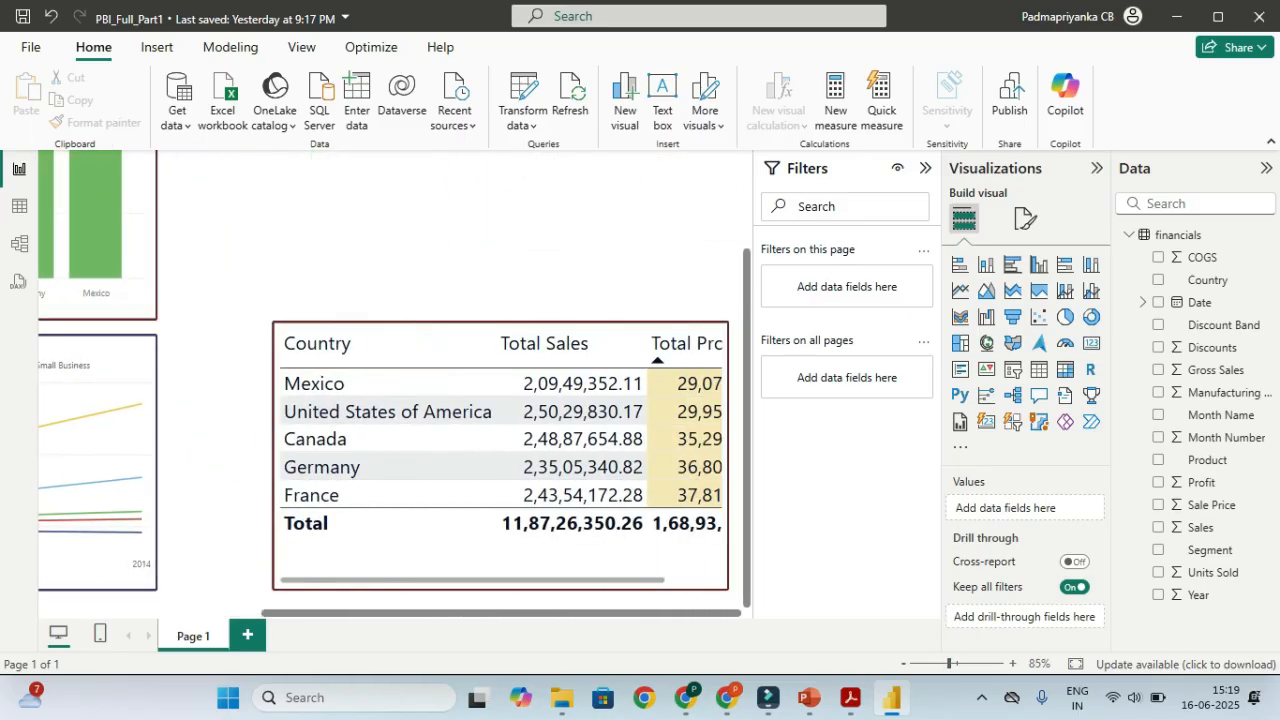
{"action": "scroll", "coordinate": [420, 420], "scroll_direction": "left", "scroll_amount": 3}
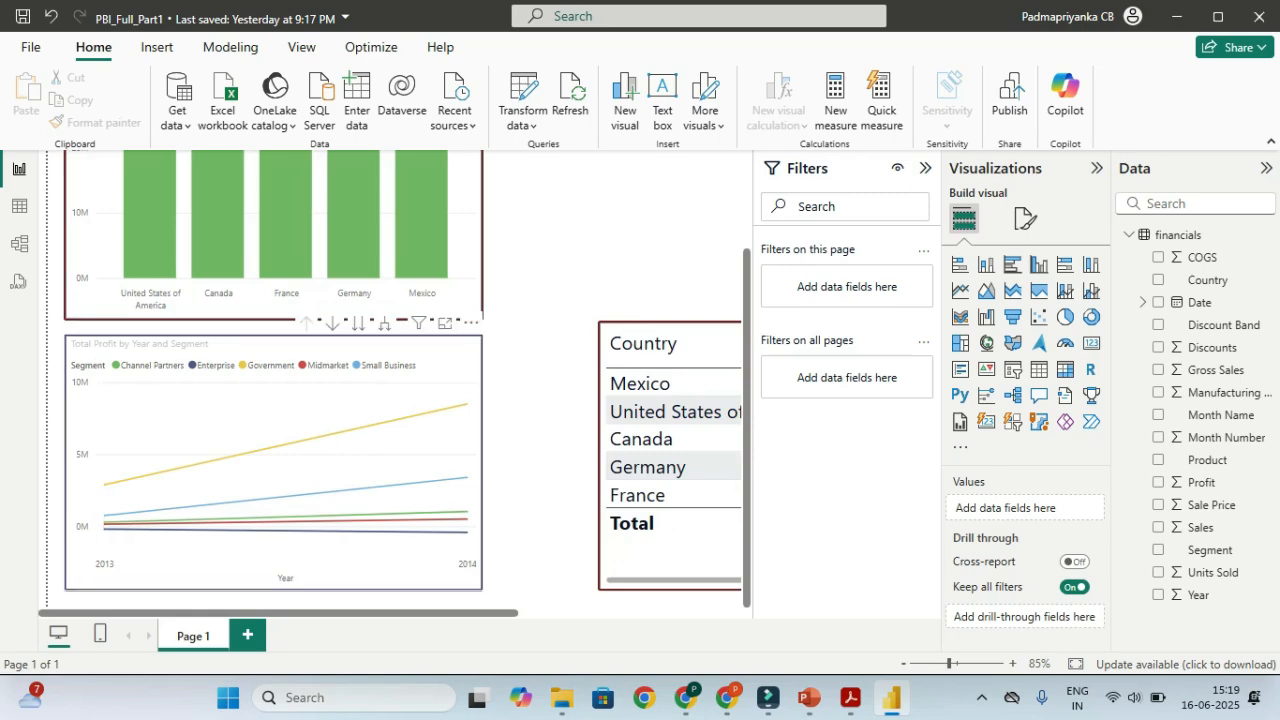
{"action": "mouse_move", "coordinate": [404, 464]}
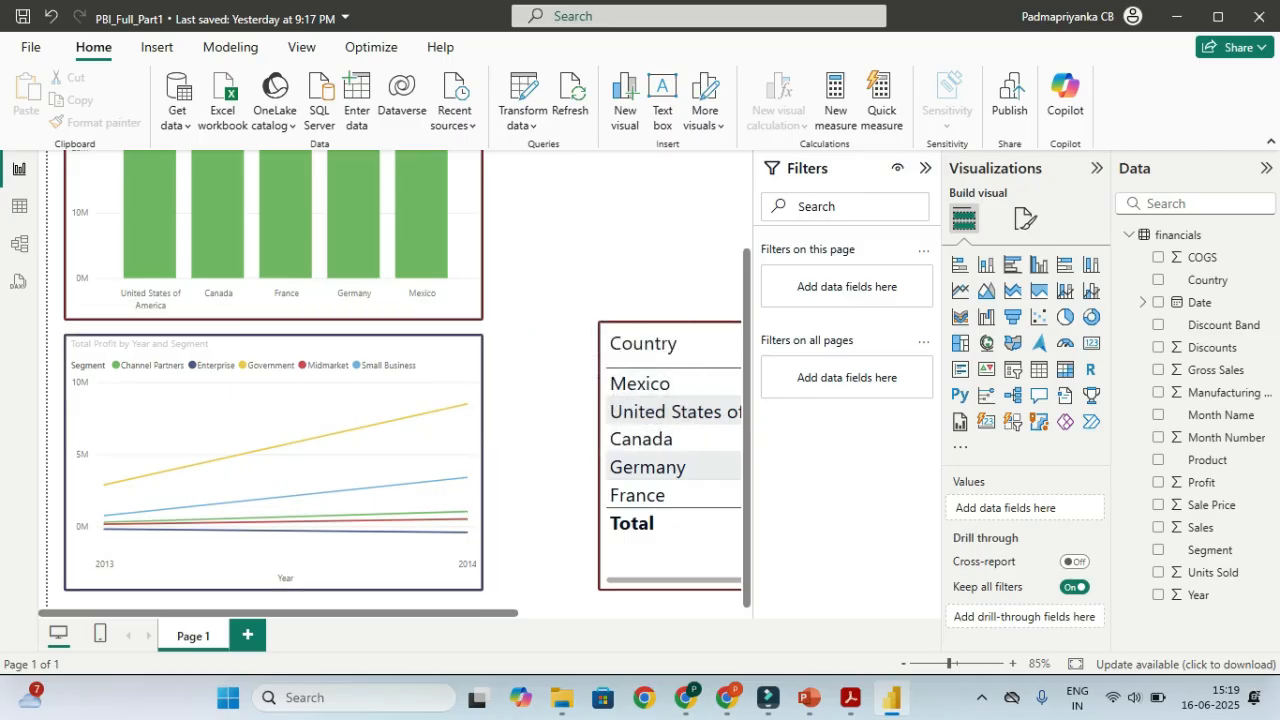
{"action": "scroll", "coordinate": [400, 400], "scroll_direction": "right", "scroll_amount": 3}
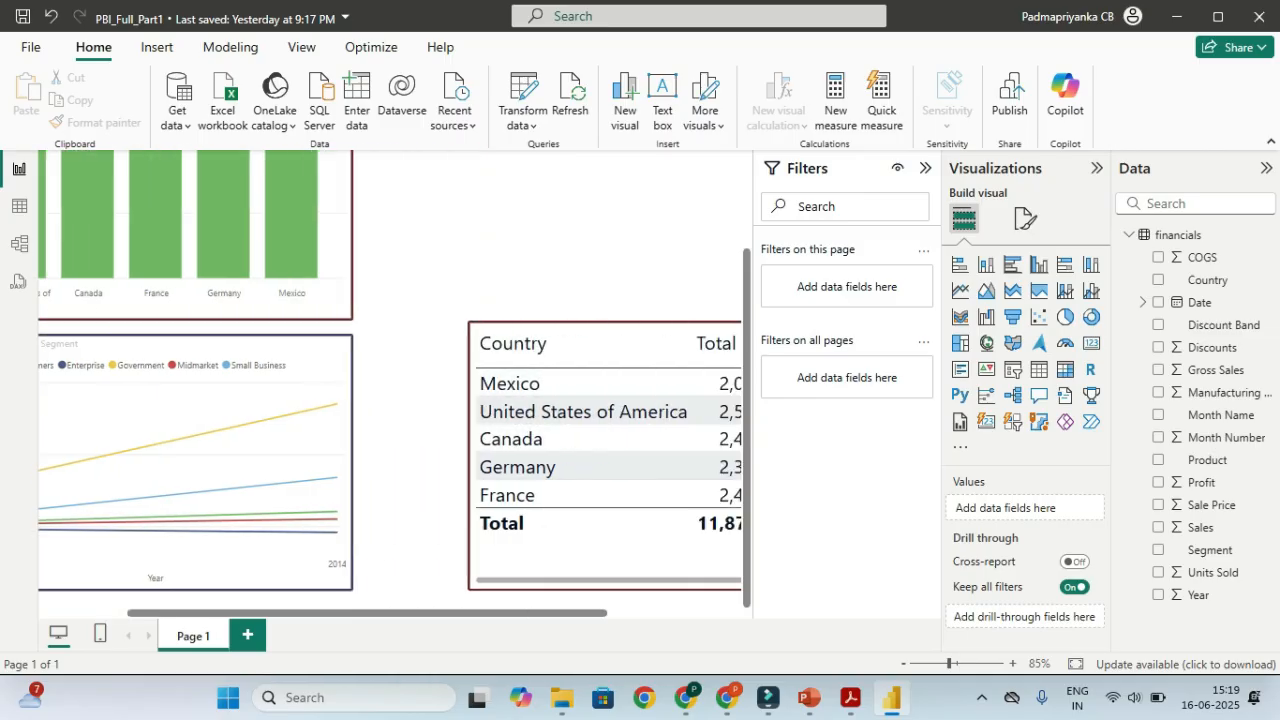
{"action": "scroll", "coordinate": [400, 400], "scroll_direction": "left", "scroll_amount": 3}
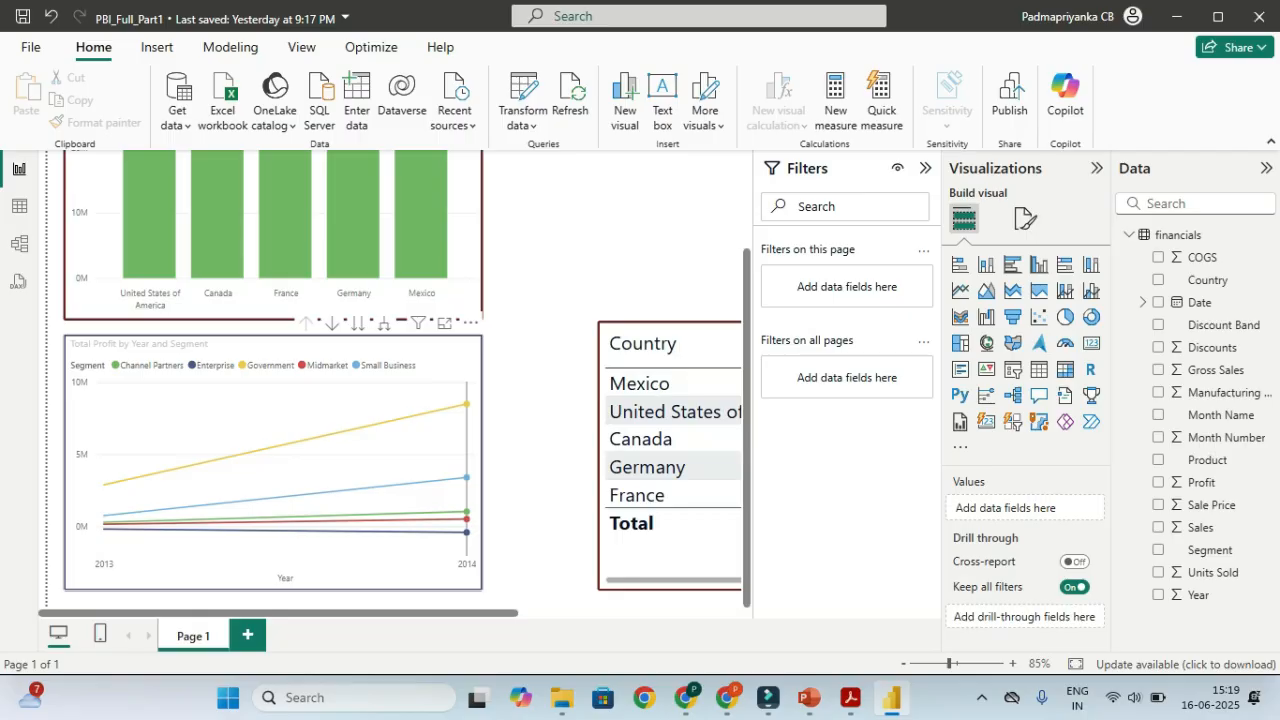
{"action": "left_click", "coordinate": [466, 440]}
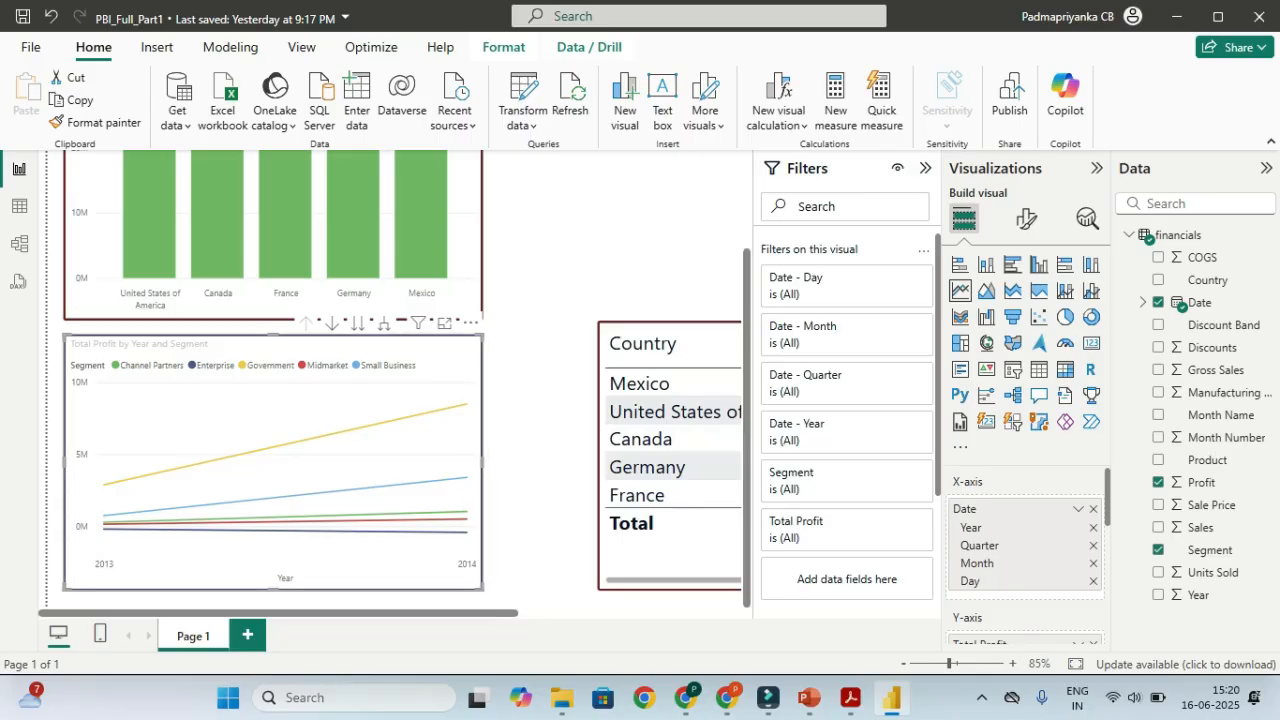
Enable drill mode and expand the profit line chart from years to quarters, then months
{"action": "key", "text": "ctrl"}
{"action": "scroll", "coordinate": [460, 450], "scroll_direction": "up", "scroll_amount": 3}
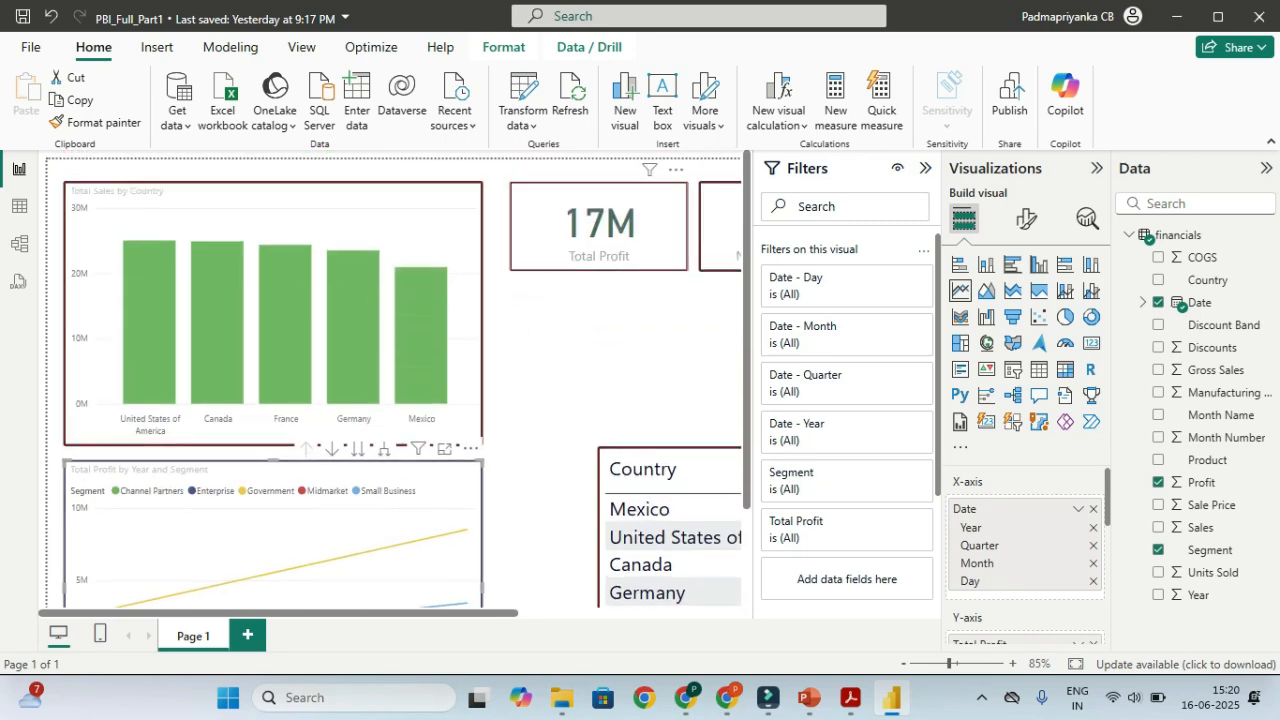
{"action": "key", "text": "ctrl"}
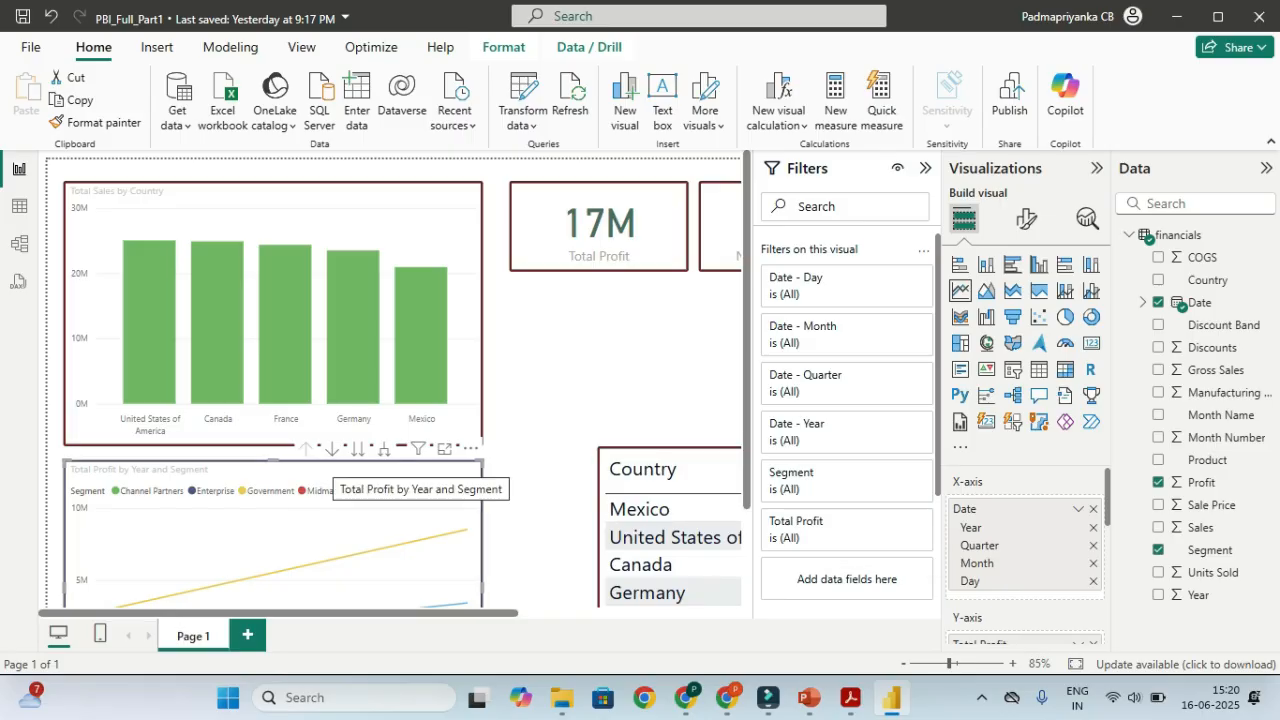
{"action": "key", "text": "ctrl"}
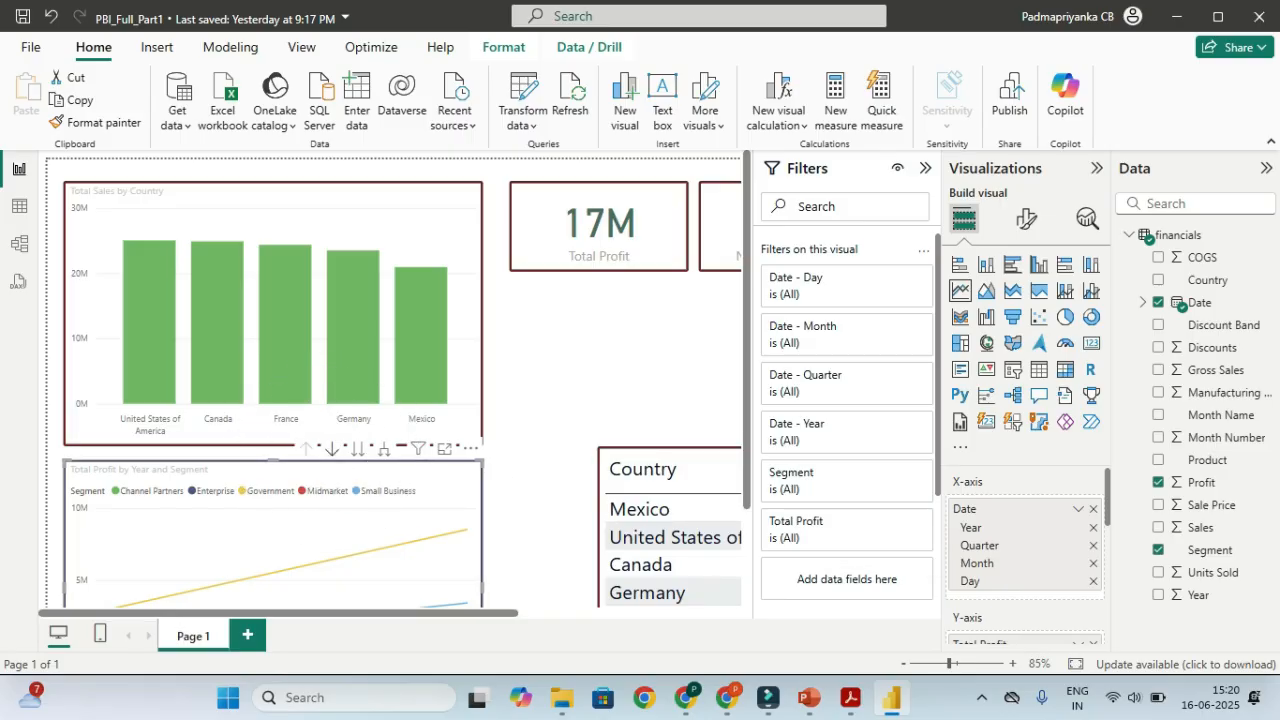
{"action": "left_click", "coordinate": [331, 448]}
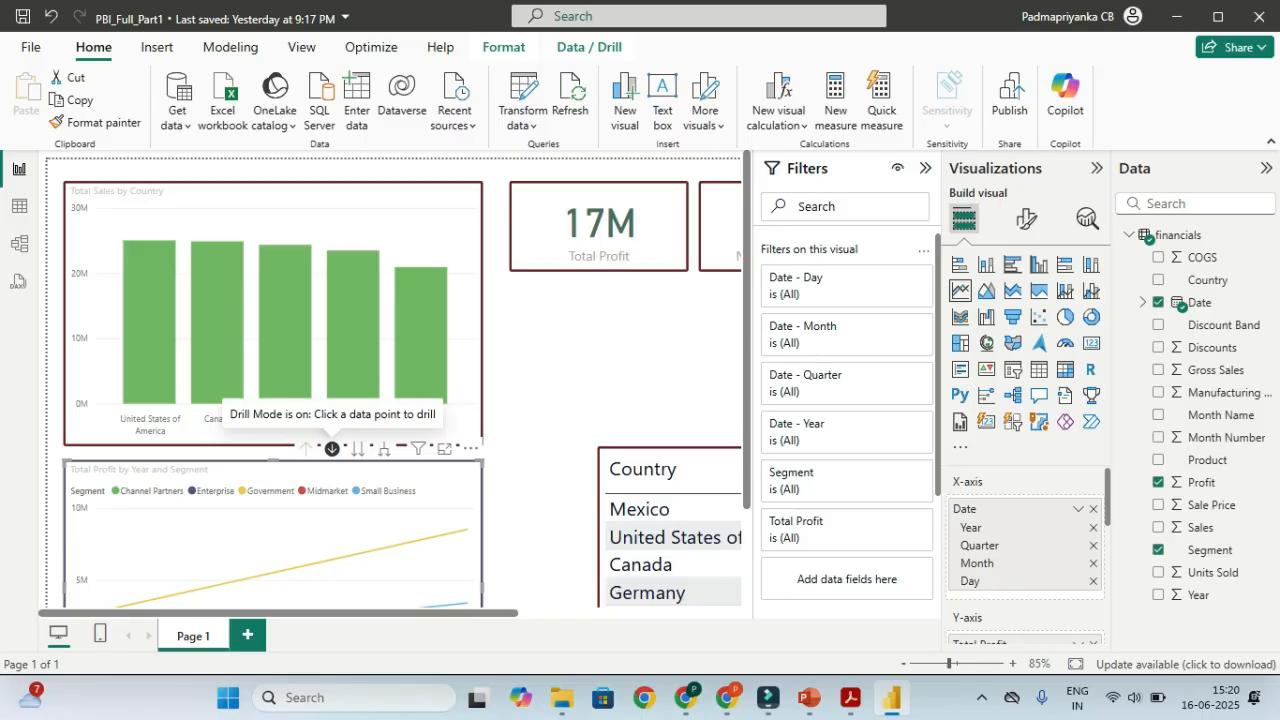
{"action": "scroll", "coordinate": [398, 380], "scroll_direction": "down", "scroll_amount": 3}
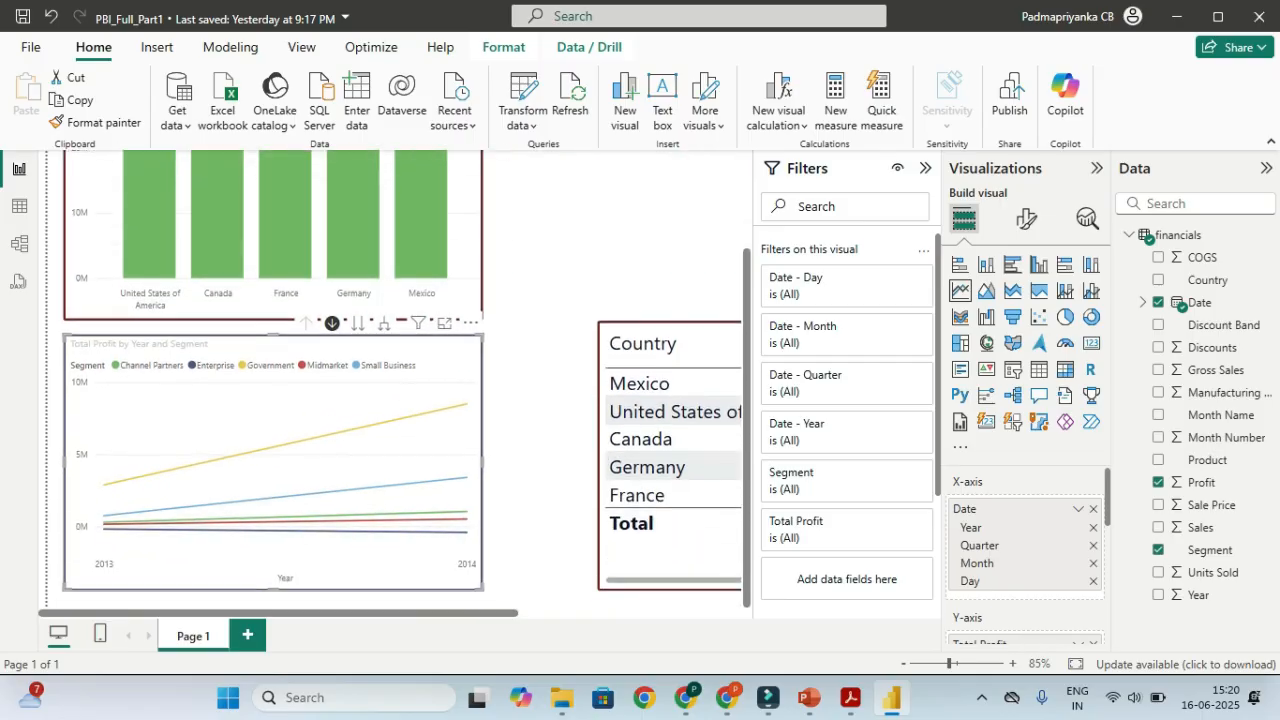
{"action": "key", "text": "ctrl"}
{"action": "key", "text": "ctrl"}
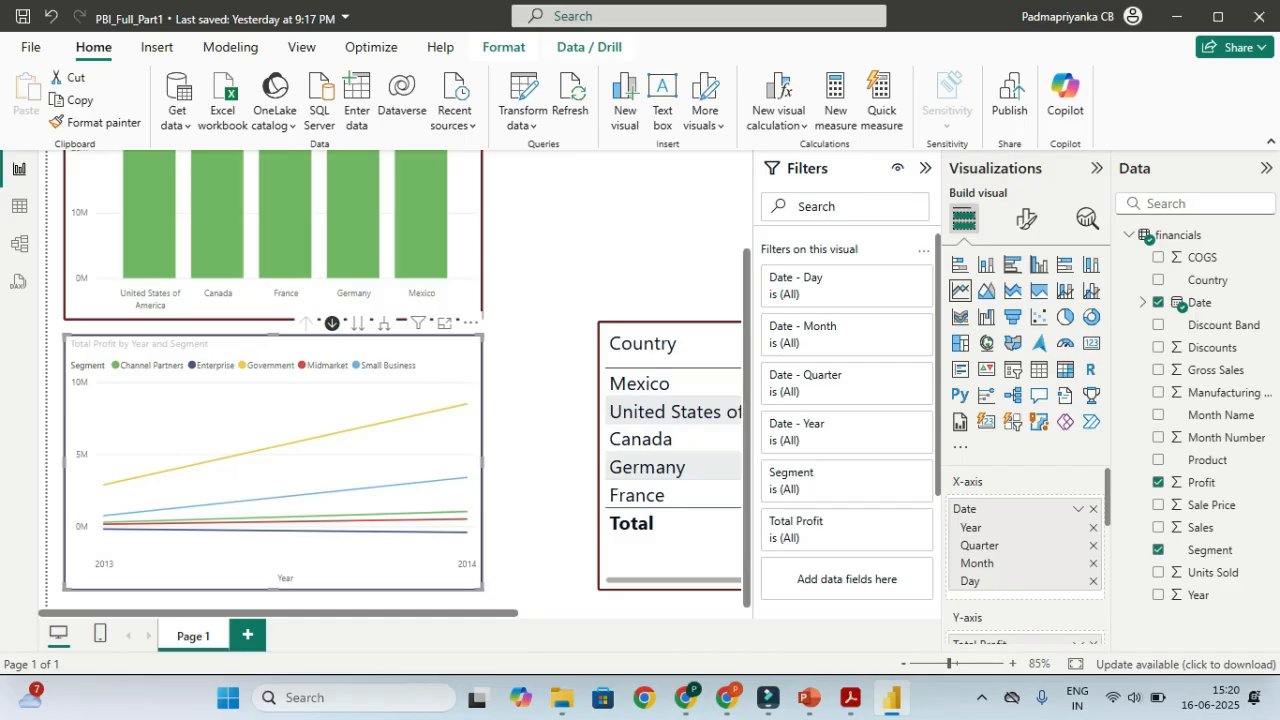
{"action": "key", "text": "ctrl"}
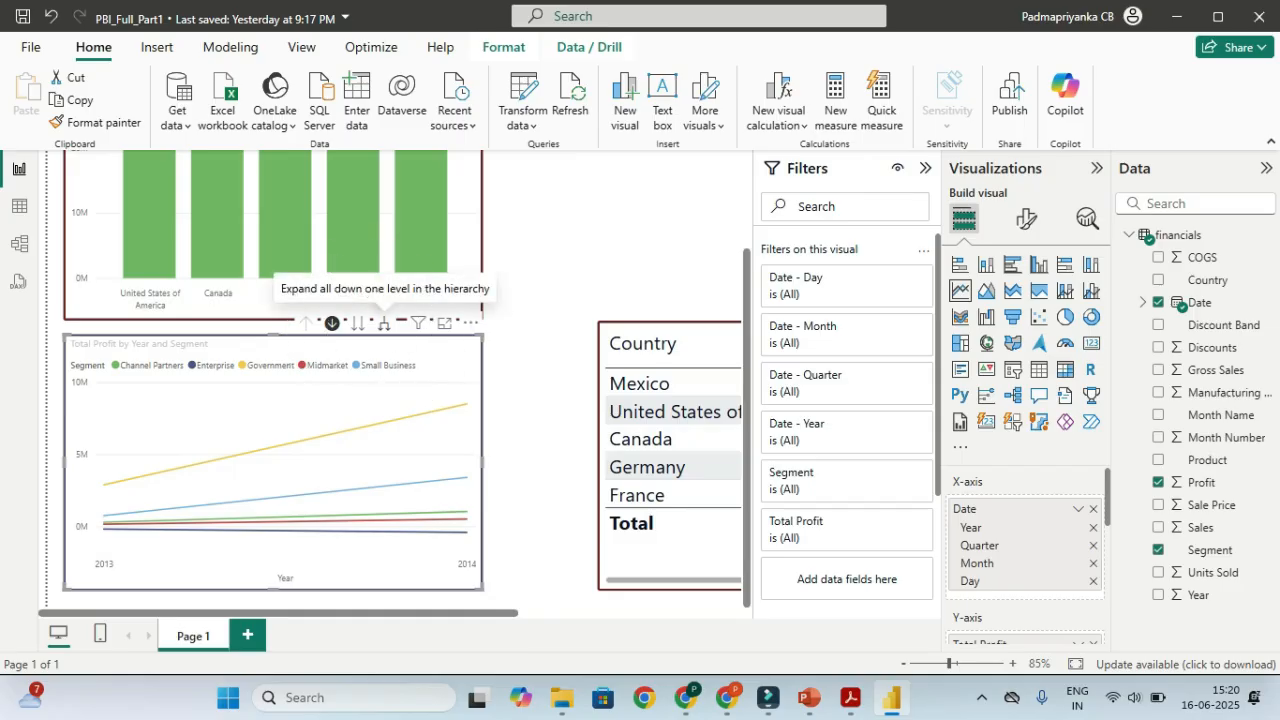
{"action": "left_click", "coordinate": [384, 323]}
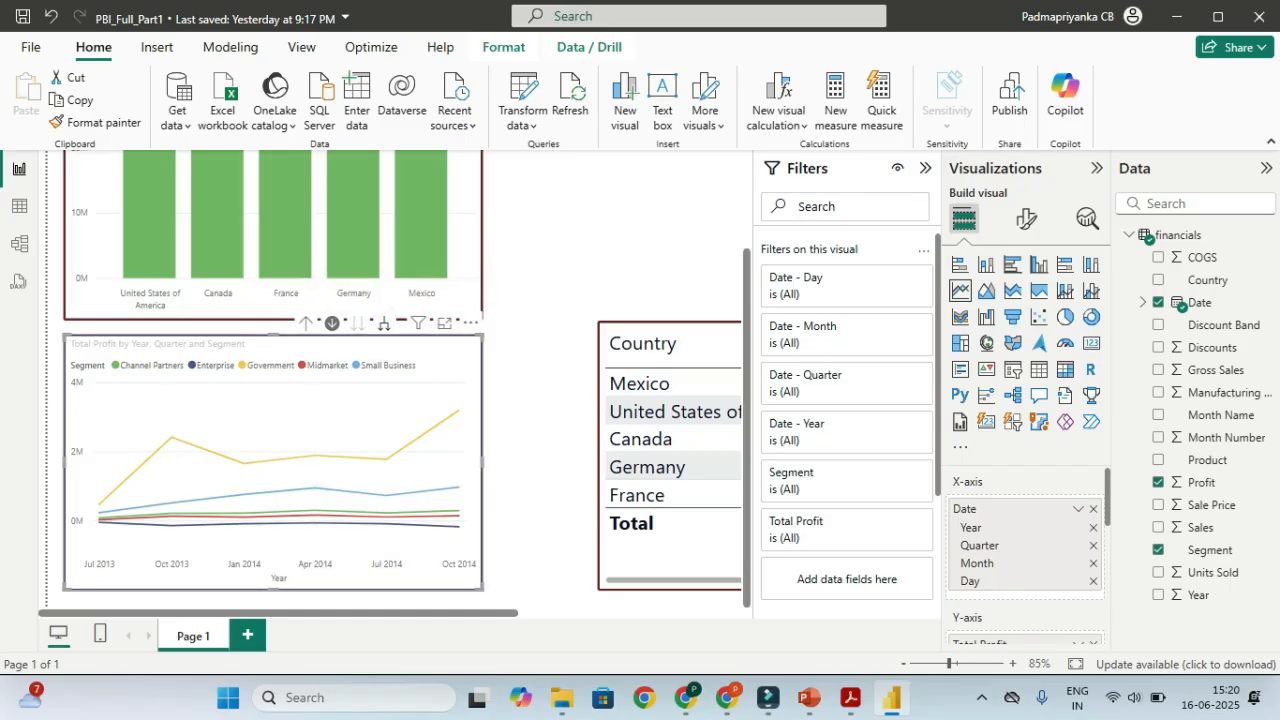
{"action": "mouse_move", "coordinate": [172, 440]}
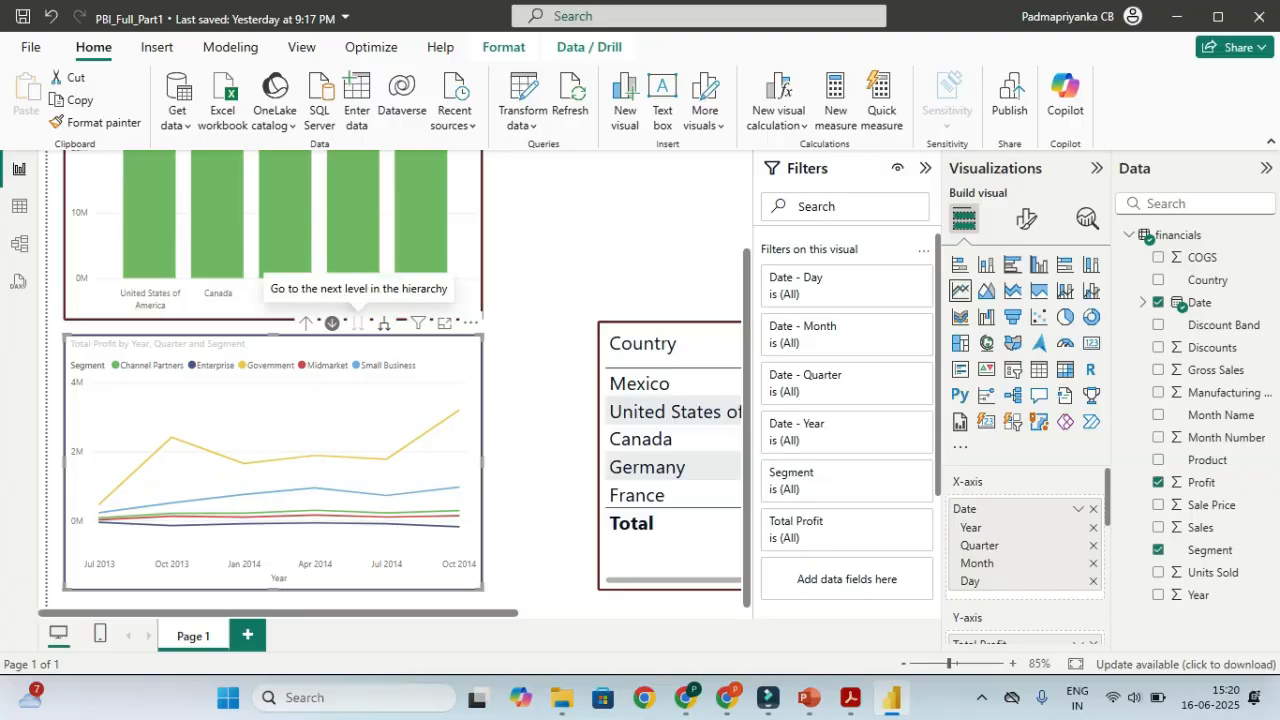
{"action": "left_click", "coordinate": [384, 322]}
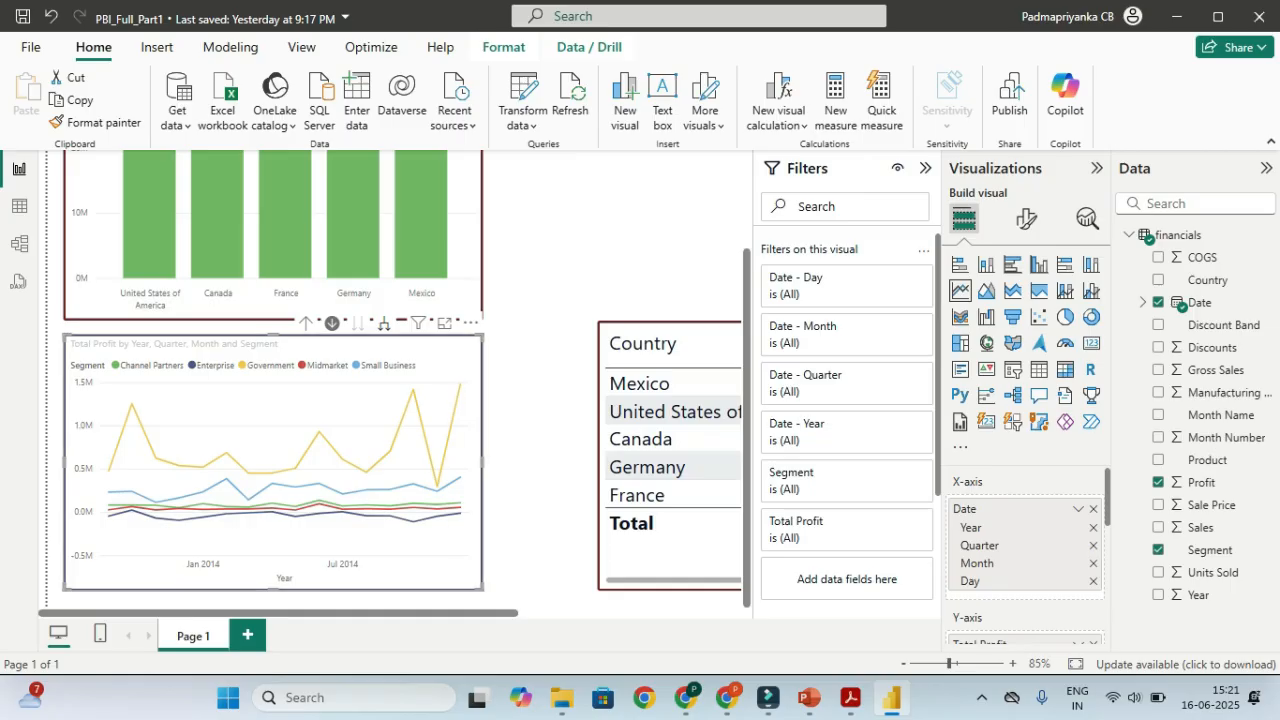
Drill the profit line chart up and down through years, quarters, months and days
{"action": "left_click", "coordinate": [383, 322]}
{"action": "mouse_move", "coordinate": [109, 476]}
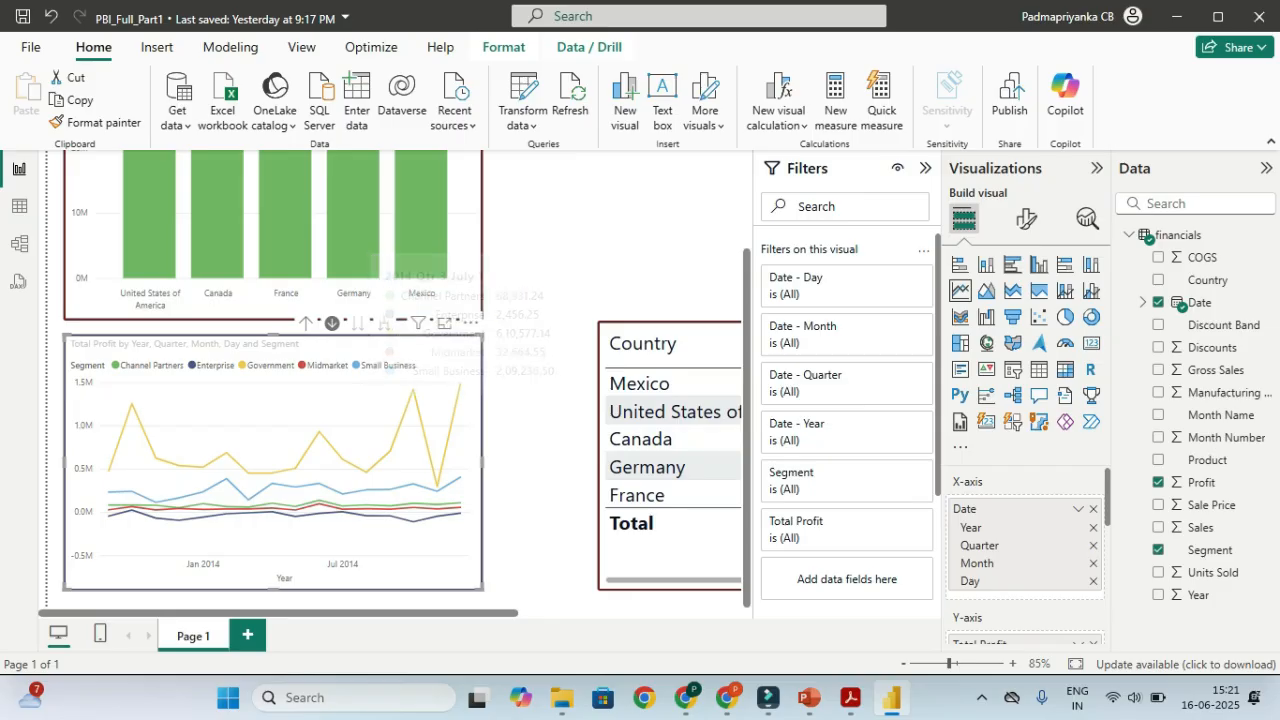
{"action": "key", "text": "ctrl"}
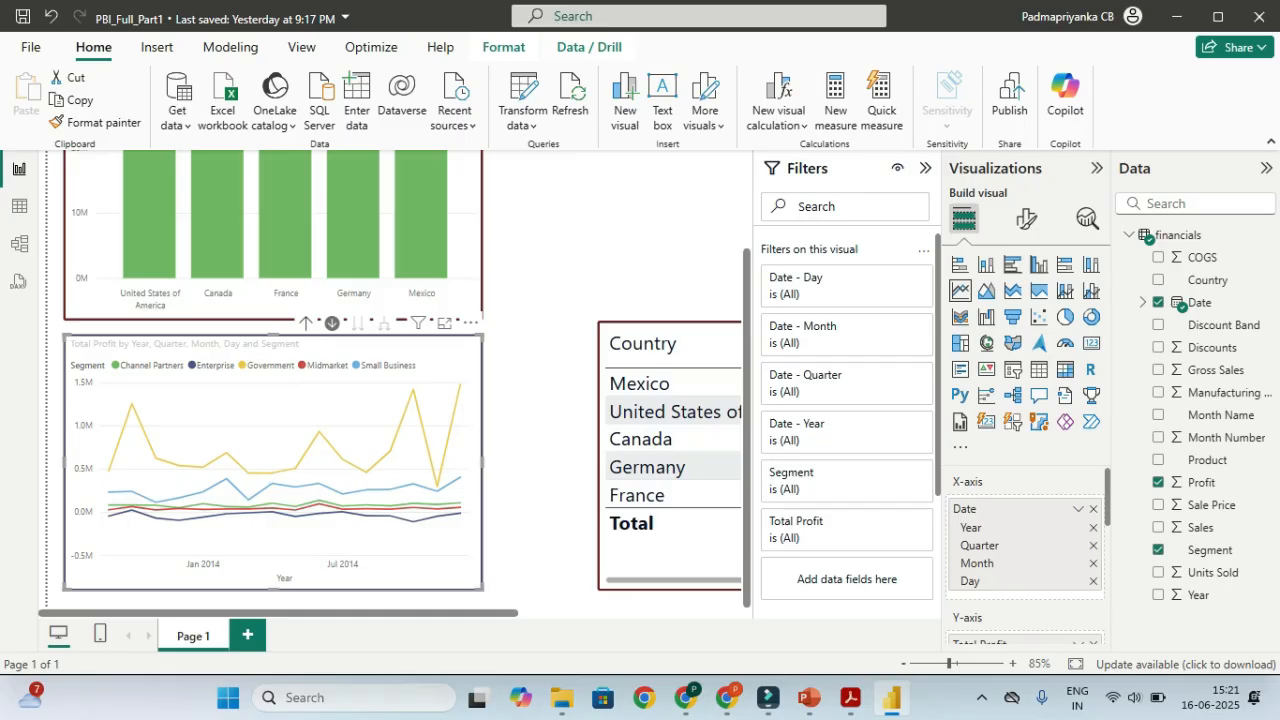
{"action": "left_click", "coordinate": [306, 322]}
{"action": "left_click", "coordinate": [306, 322]}
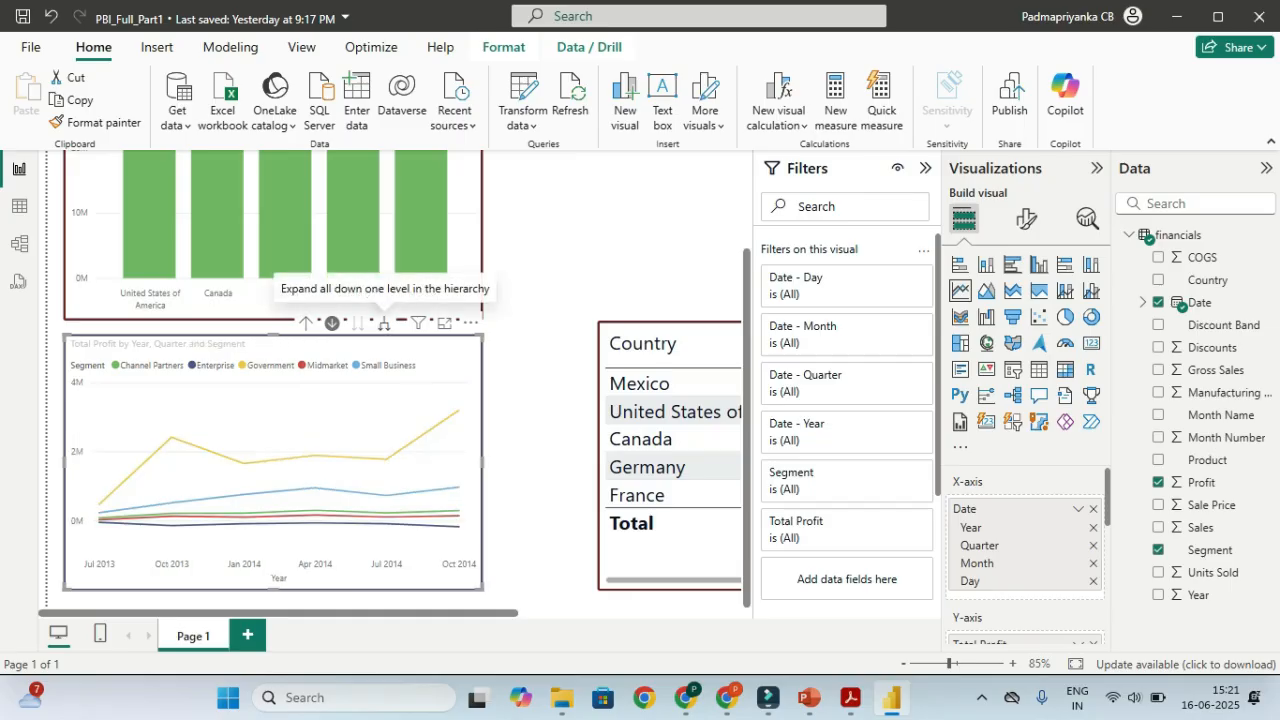
{"action": "left_click", "coordinate": [384, 322]}
{"action": "left_click", "coordinate": [384, 322]}
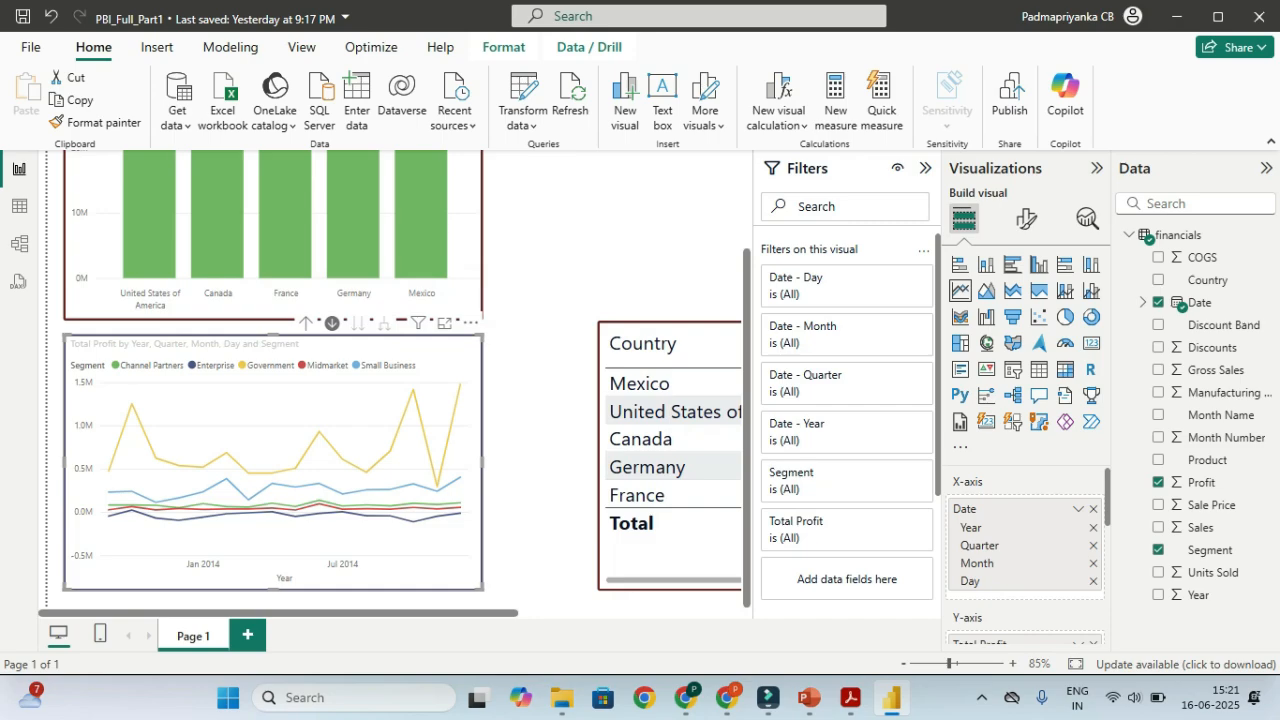
{"action": "left_click", "coordinate": [306, 322]}
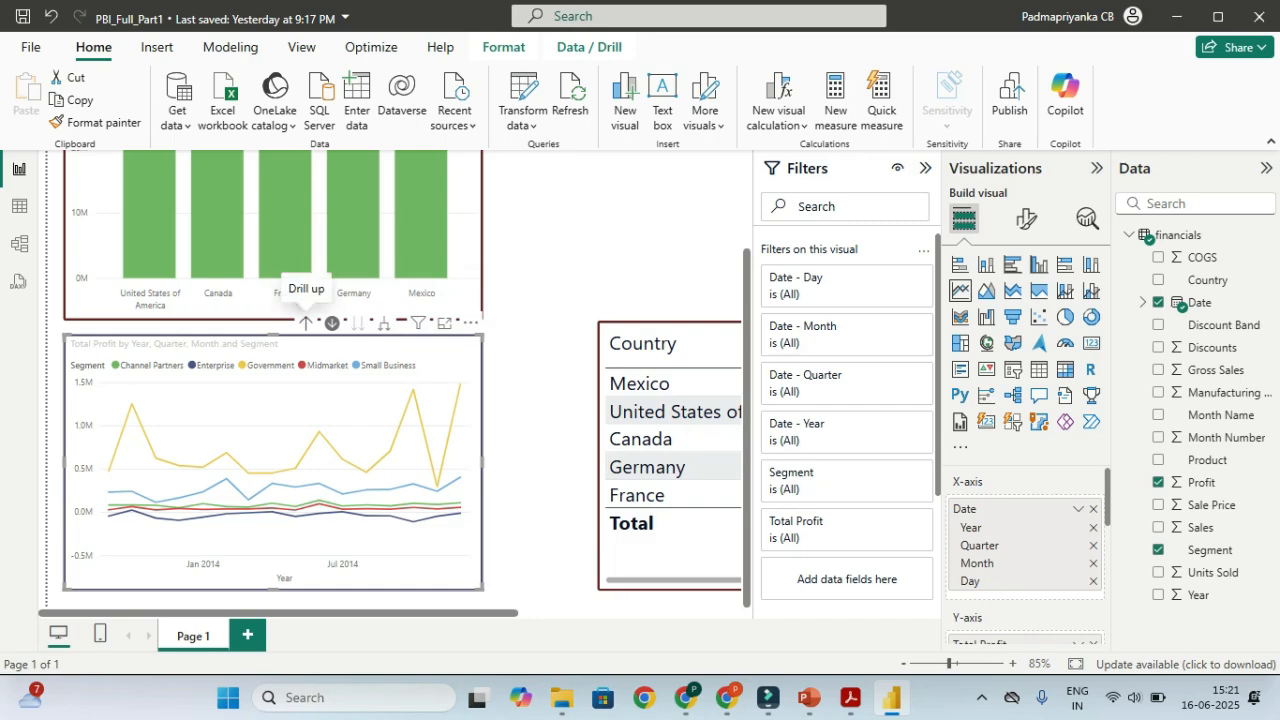
{"action": "left_click", "coordinate": [306, 322]}
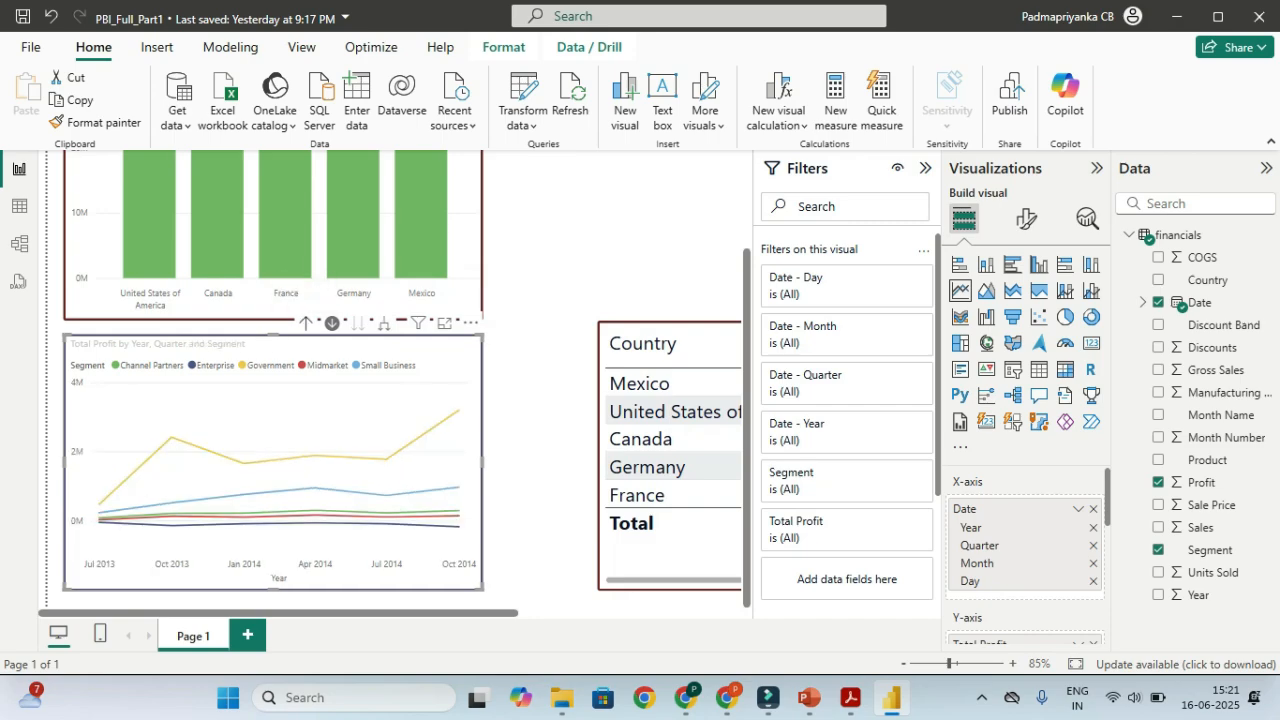
{"action": "left_click", "coordinate": [306, 322]}
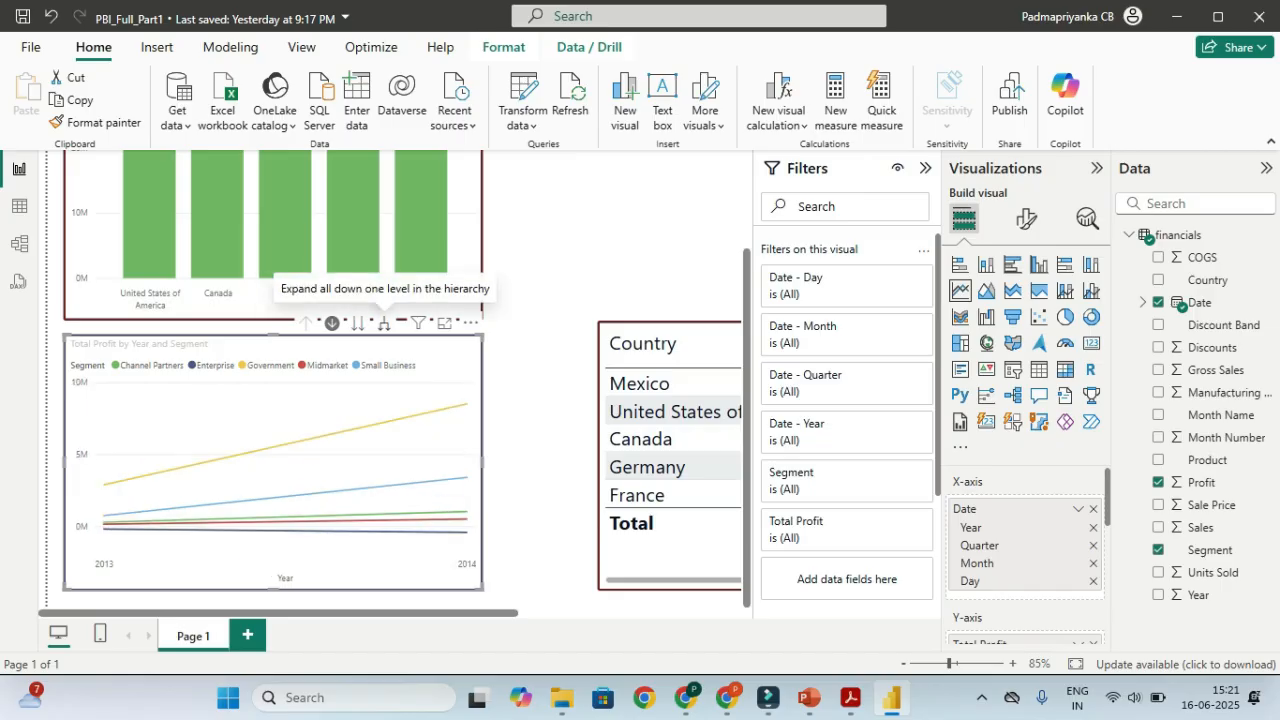
{"action": "left_click", "coordinate": [384, 322]}
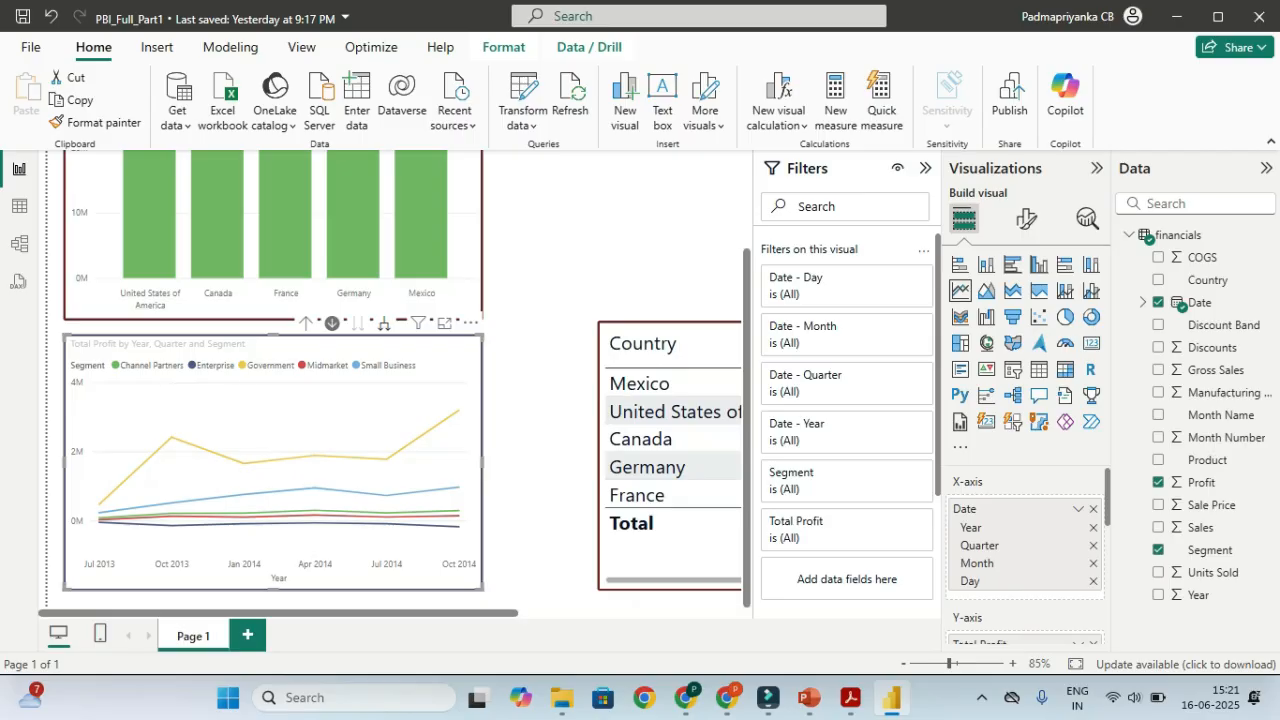
{"action": "left_click", "coordinate": [384, 322]}
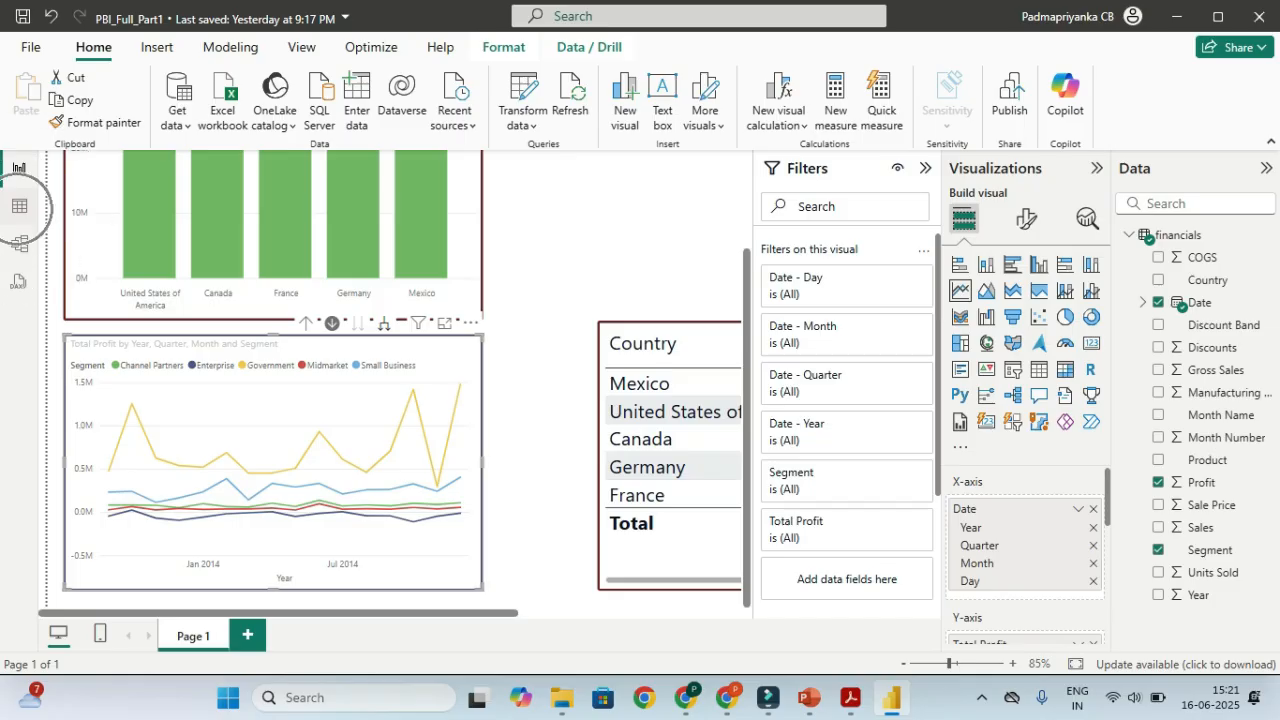
In Table view, sort the financials table by Date ascending, then return to the report
{"action": "left_click", "coordinate": [19, 206]}
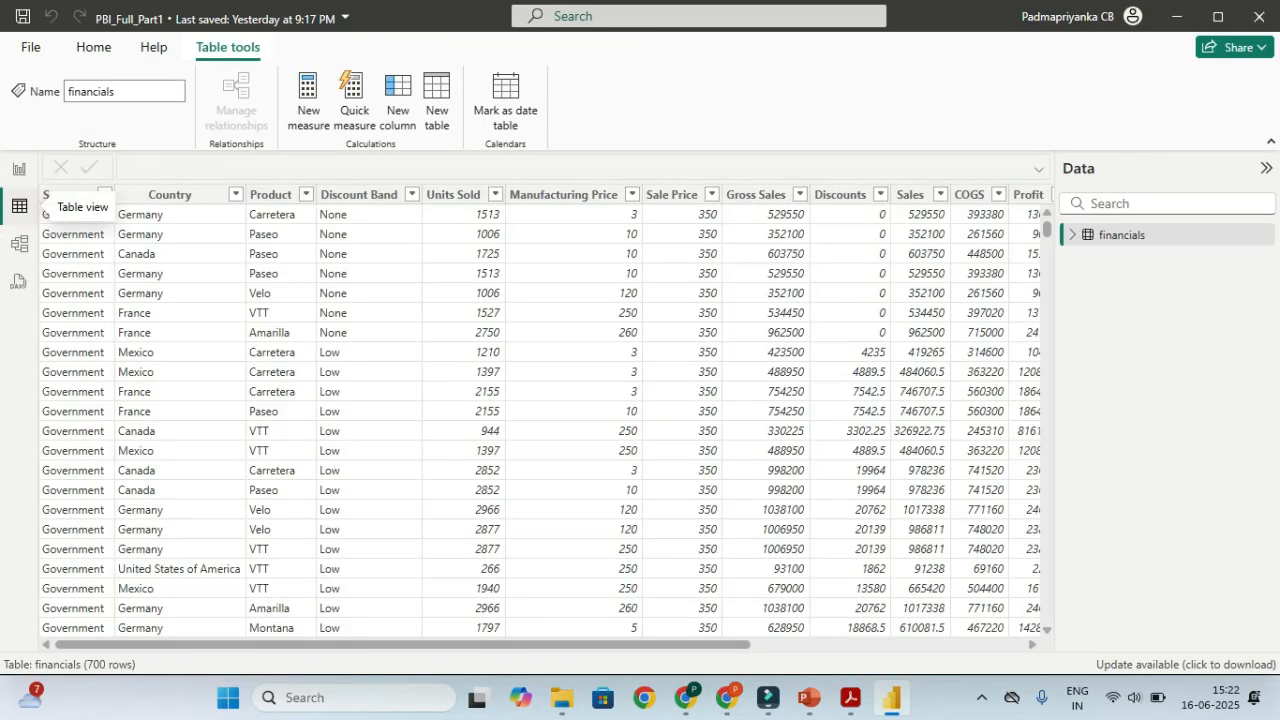
{"action": "left_click_drag", "start_coordinate": [675, 645], "coordinate": [947, 645]}
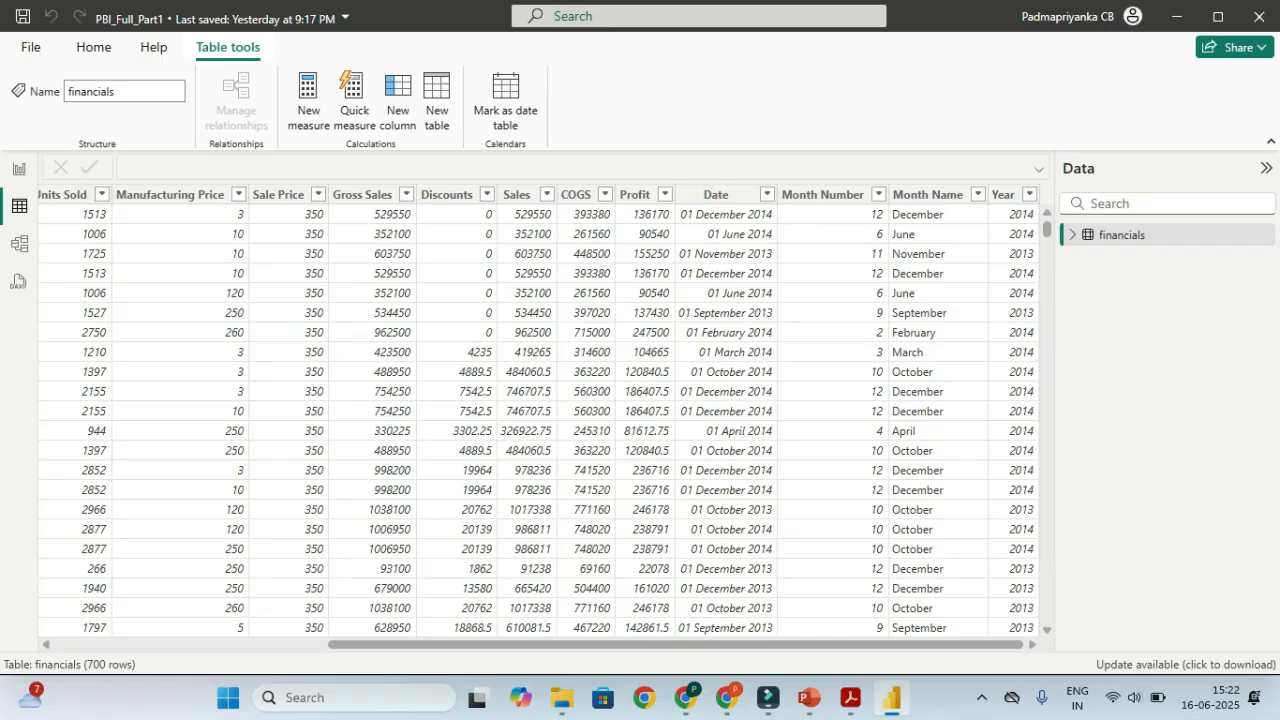
{"action": "left_click", "coordinate": [760, 197]}
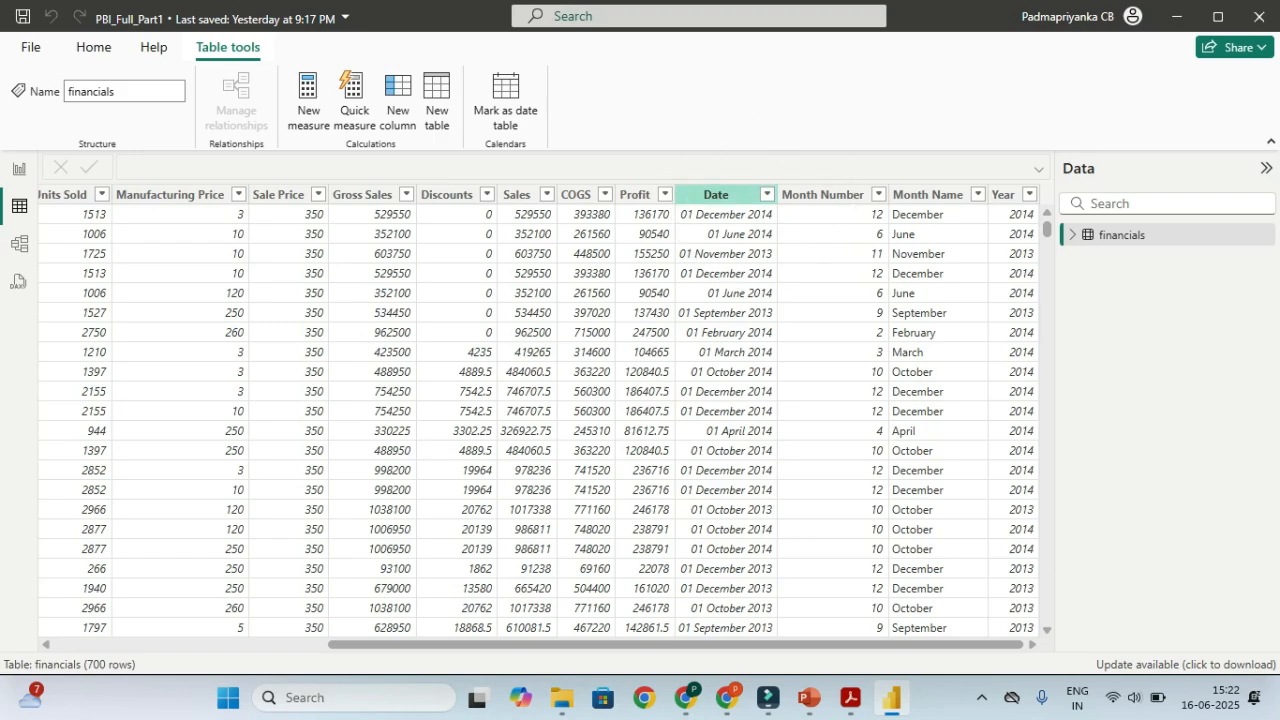
{"action": "left_click", "coordinate": [767, 194]}
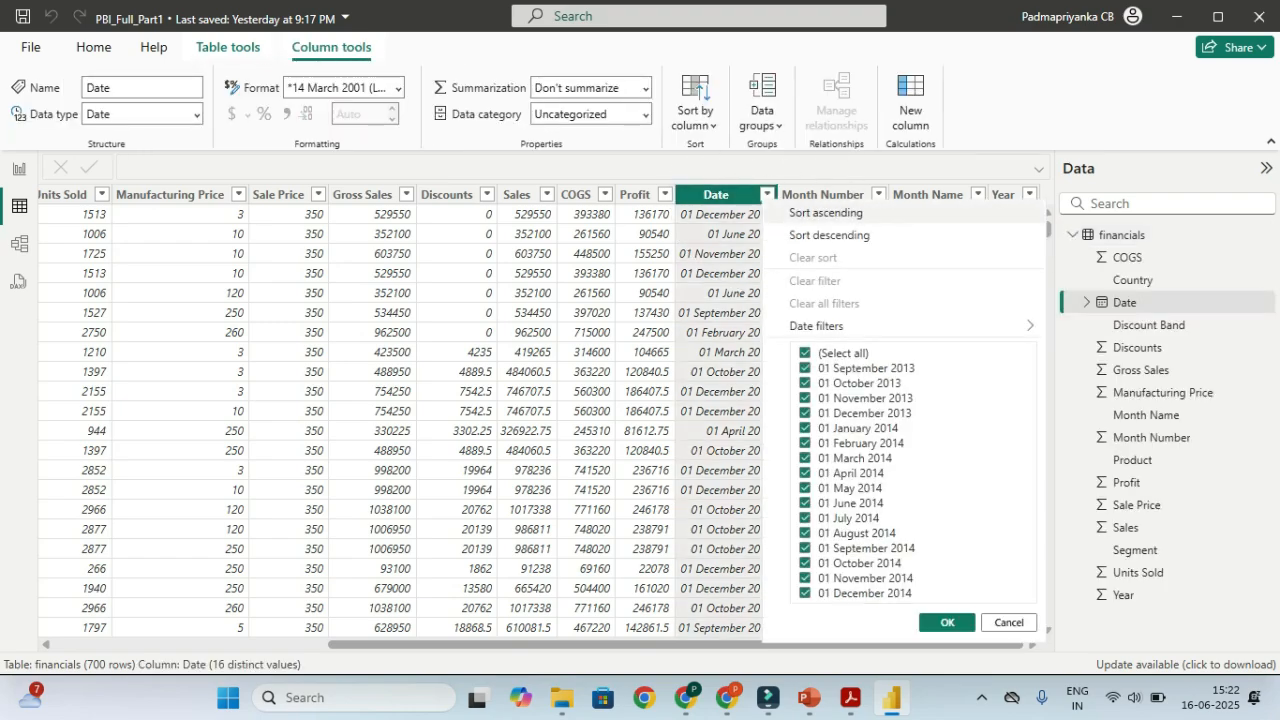
{"action": "key", "text": "ctrl"}
{"action": "key", "text": "ctrl"}
{"action": "left_click", "coordinate": [797, 214]}
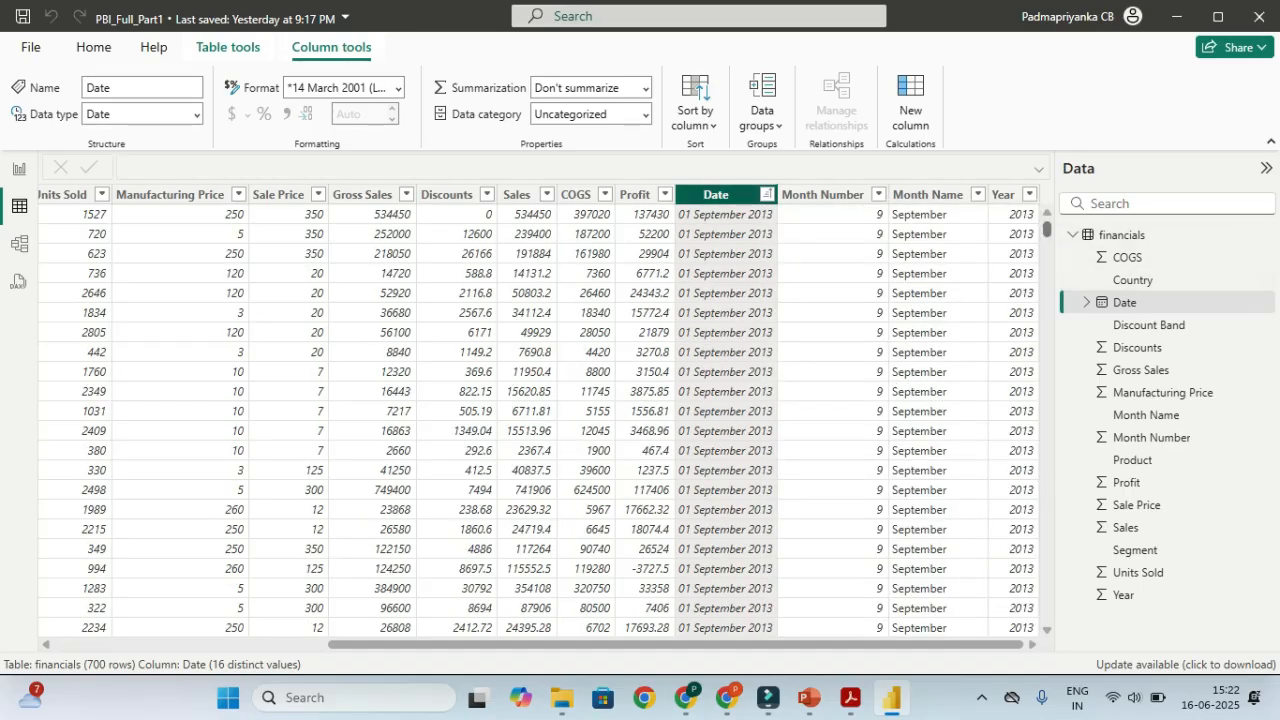
{"action": "left_click_drag", "start_coordinate": [1046, 226], "coordinate": [1046, 437]}
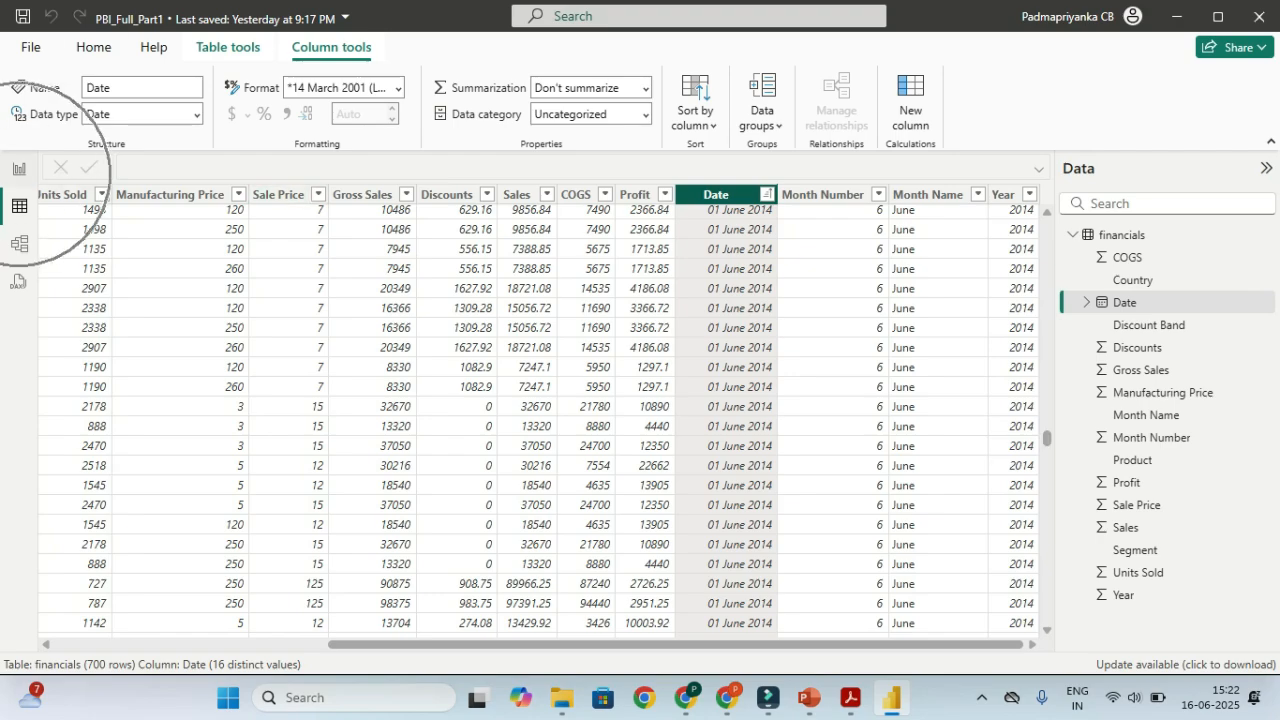
{"action": "left_click", "coordinate": [18, 168]}
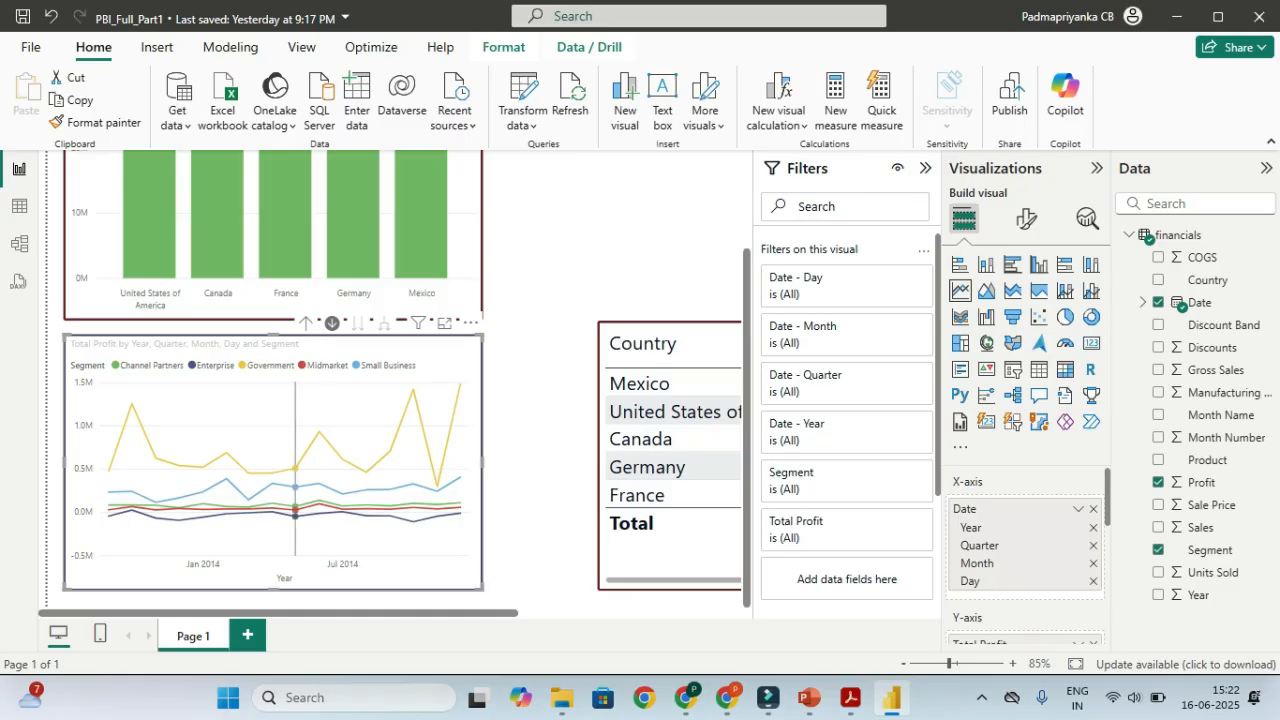
Roll the profit line chart up from days through months and quarters to years, then enable drill mode
{"action": "mouse_move", "coordinate": [296, 468]}
{"action": "left_click", "coordinate": [306, 322]}
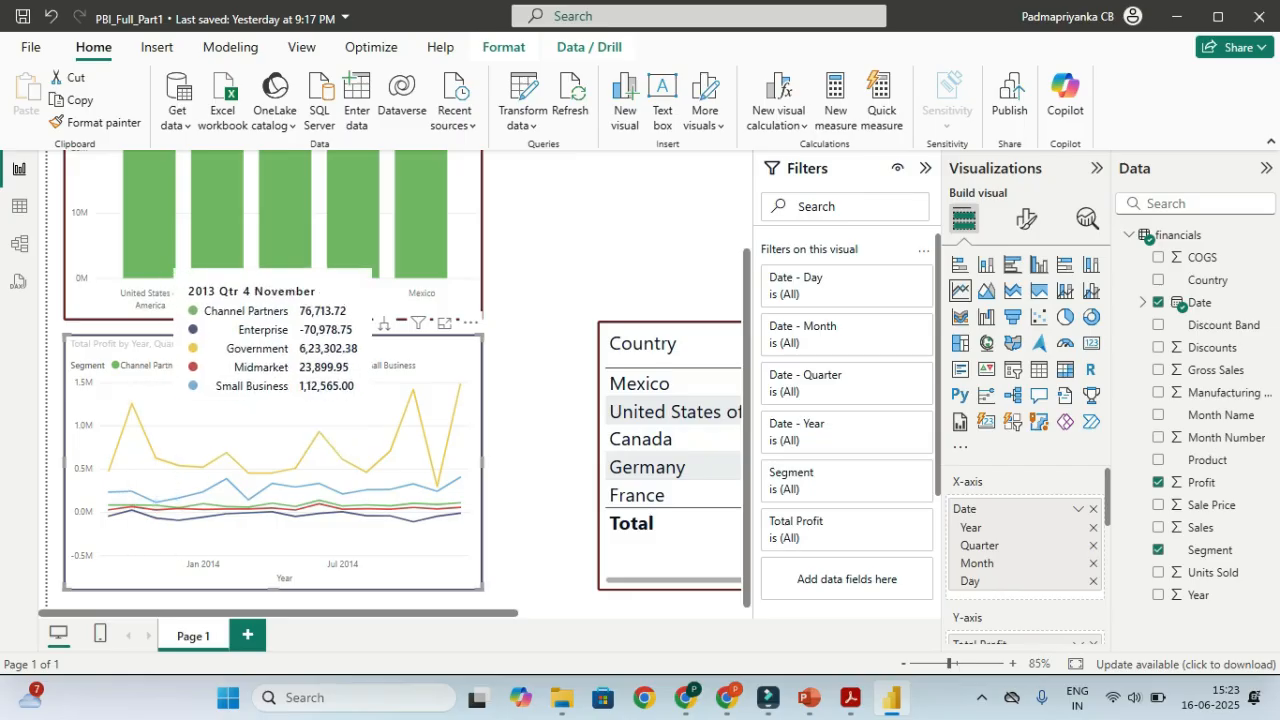
{"action": "left_click", "coordinate": [306, 322]}
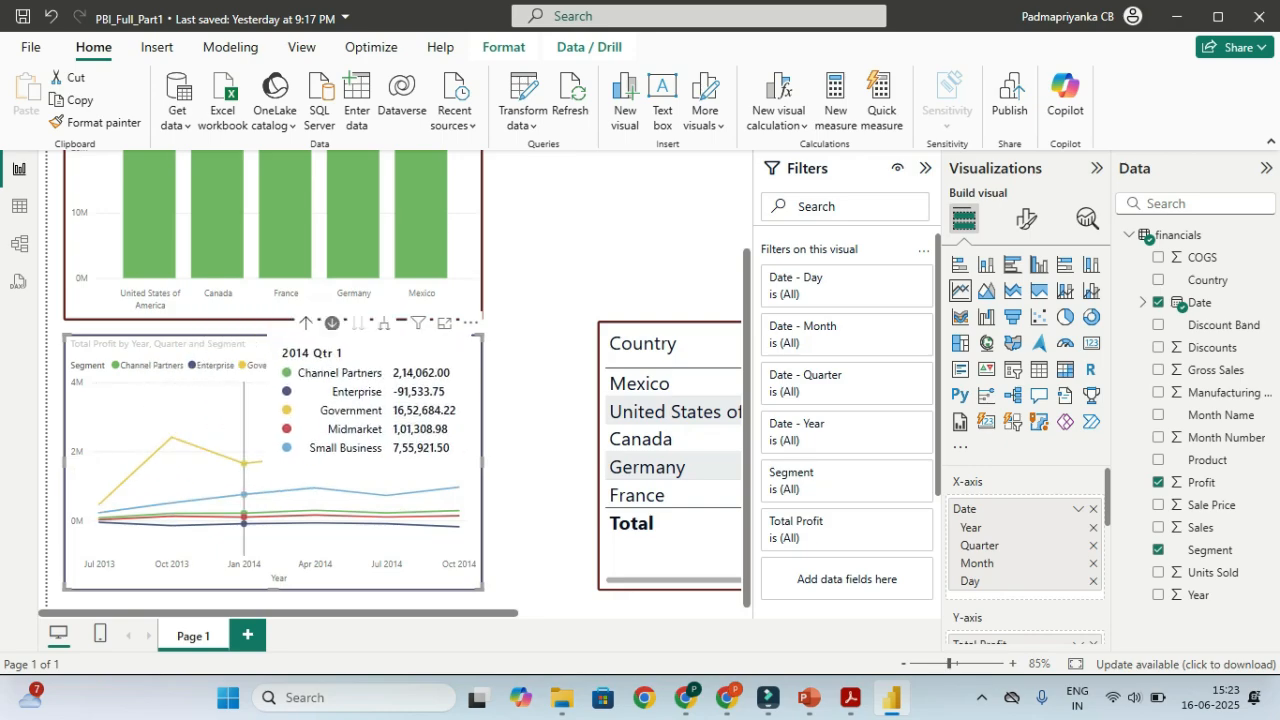
{"action": "left_click", "coordinate": [306, 322]}
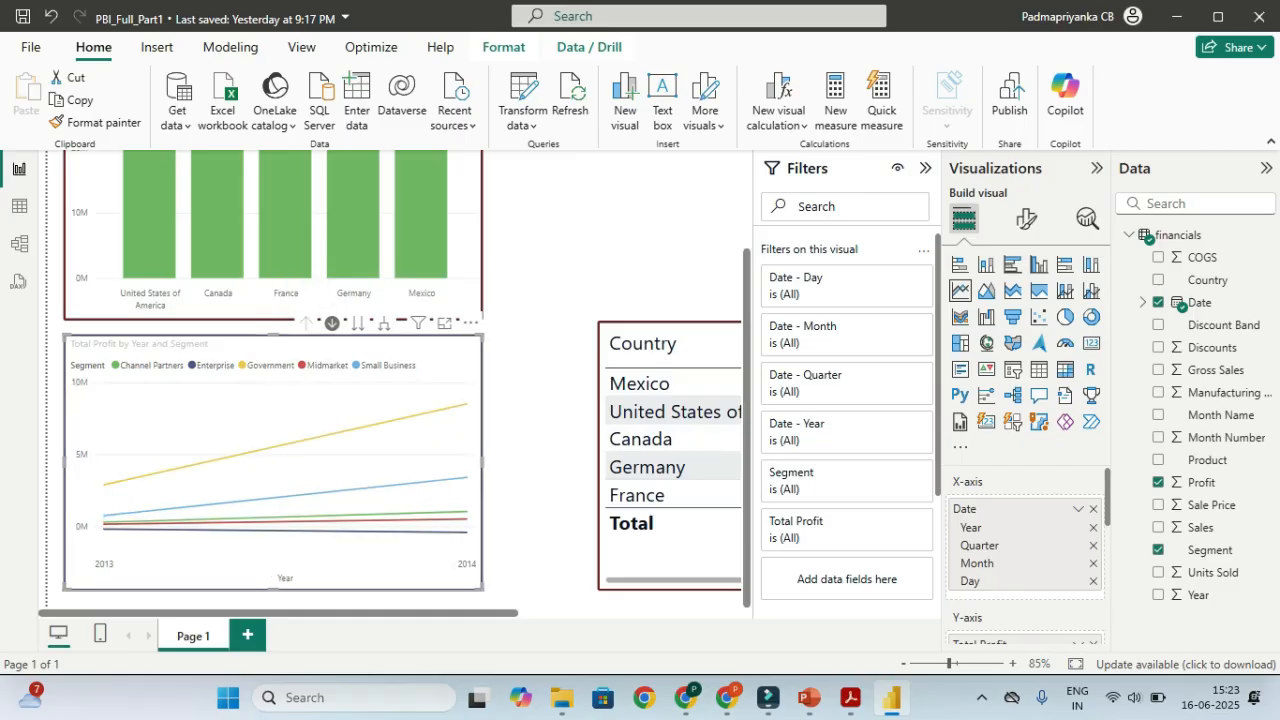
{"action": "left_click", "coordinate": [332, 322]}
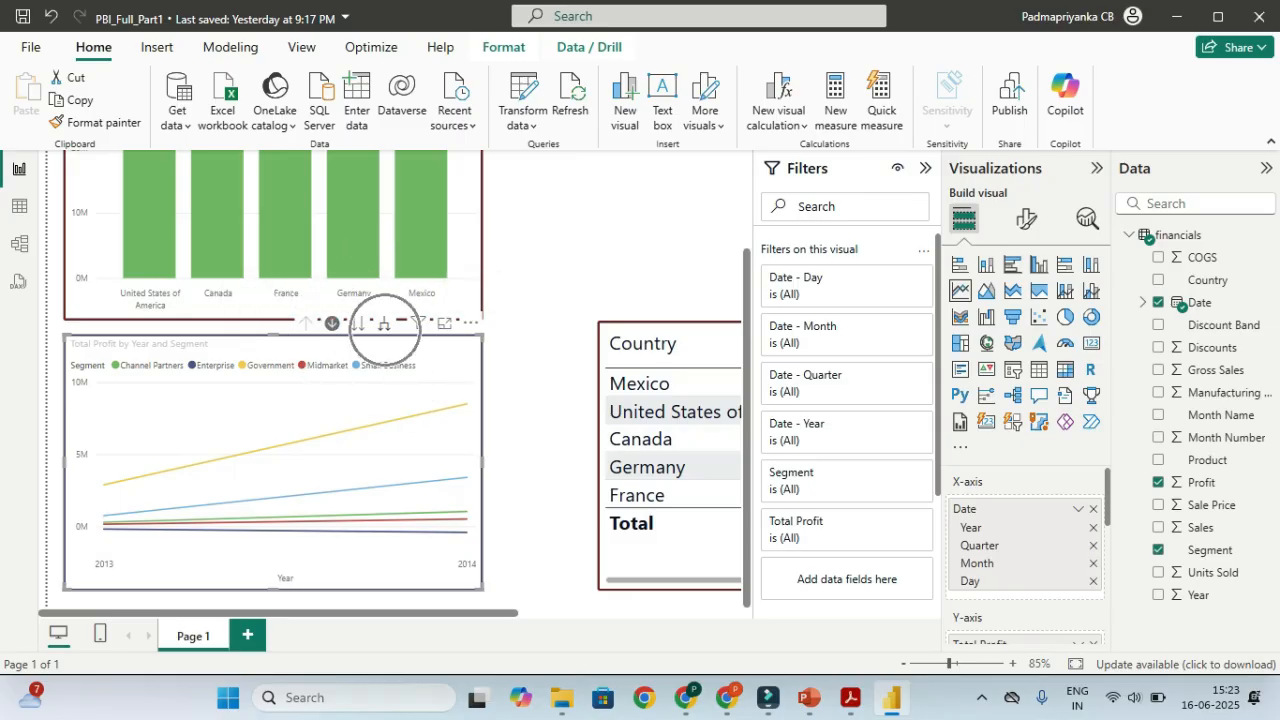
{"action": "mouse_move", "coordinate": [466, 500]}
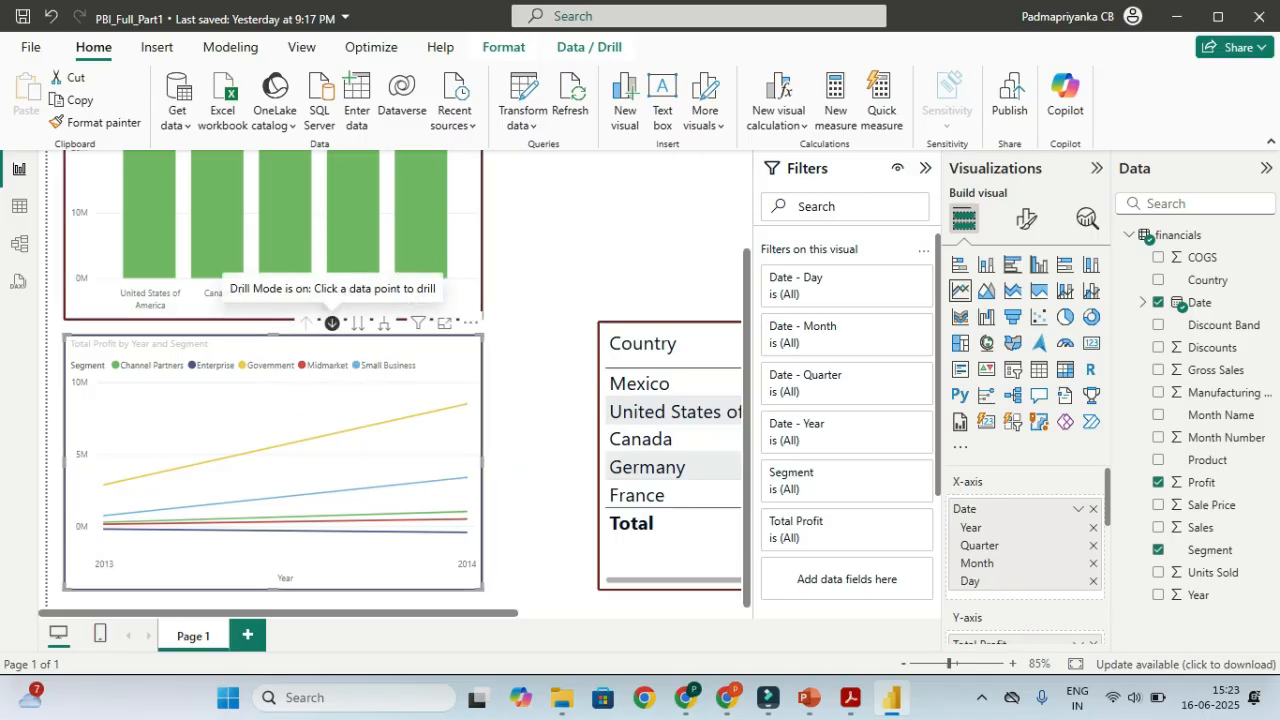
Switch drill mode off on the yearly Total Profit line chart and review its 2013–2014 segment lines
{"action": "left_click", "coordinate": [332, 322]}
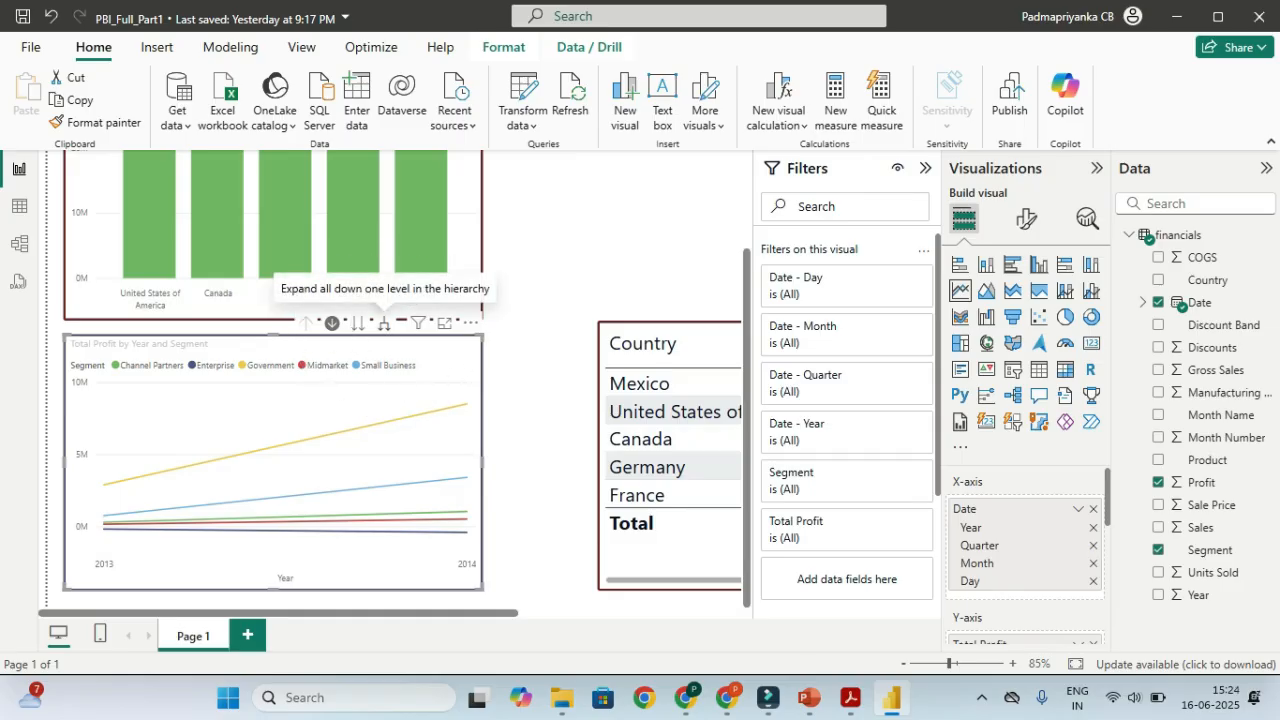
{"action": "key", "text": "ctrl"}
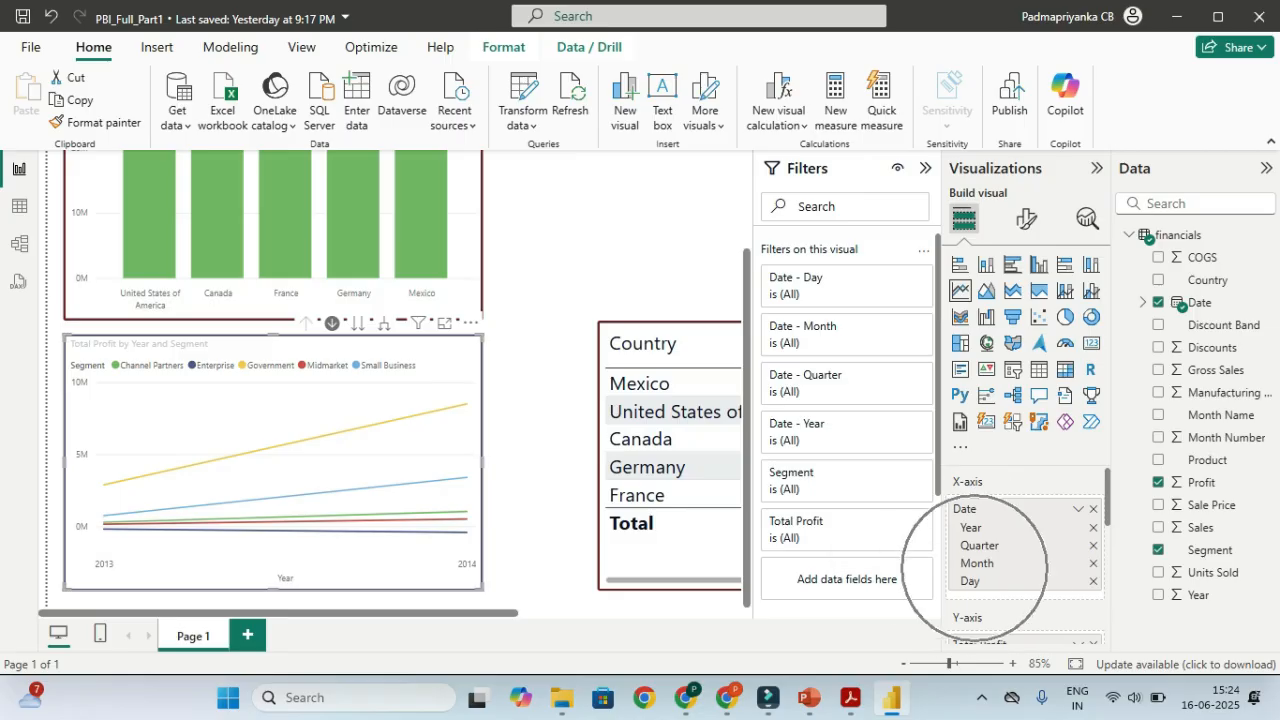
{"action": "key", "text": "ctrl"}
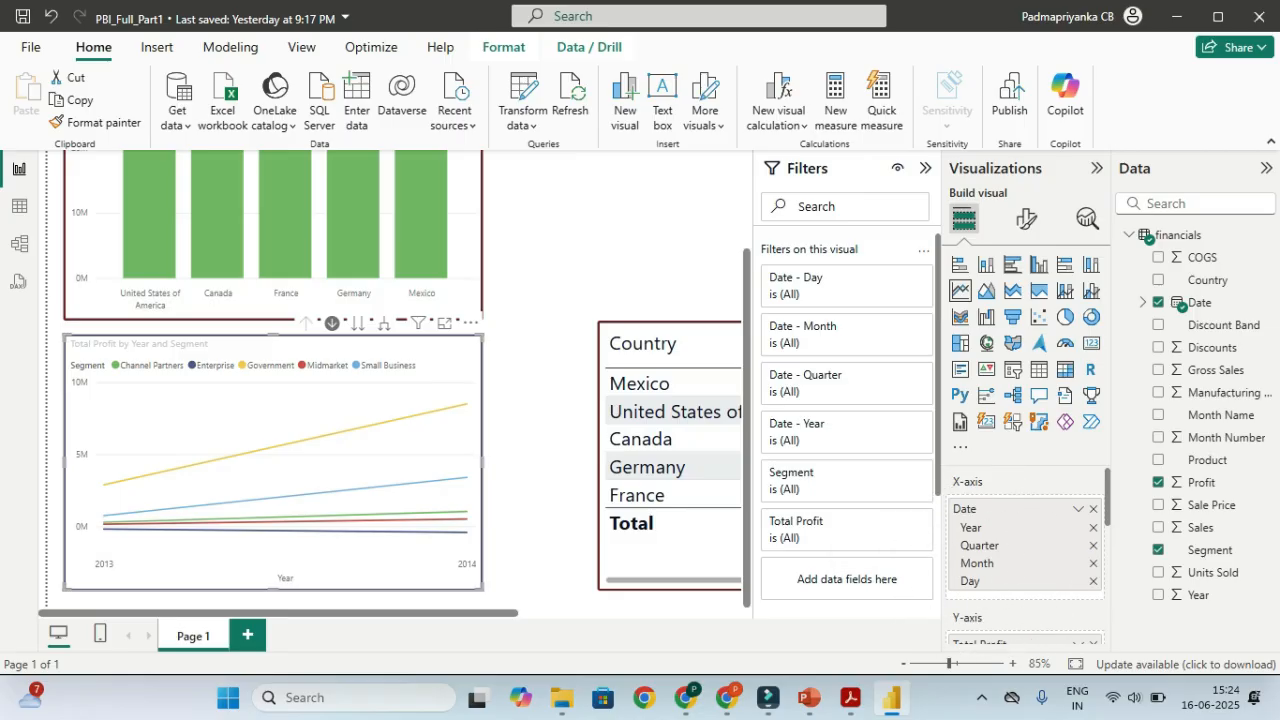
{"action": "key", "text": "ctrl"}
{"action": "key", "text": "ctrl"}
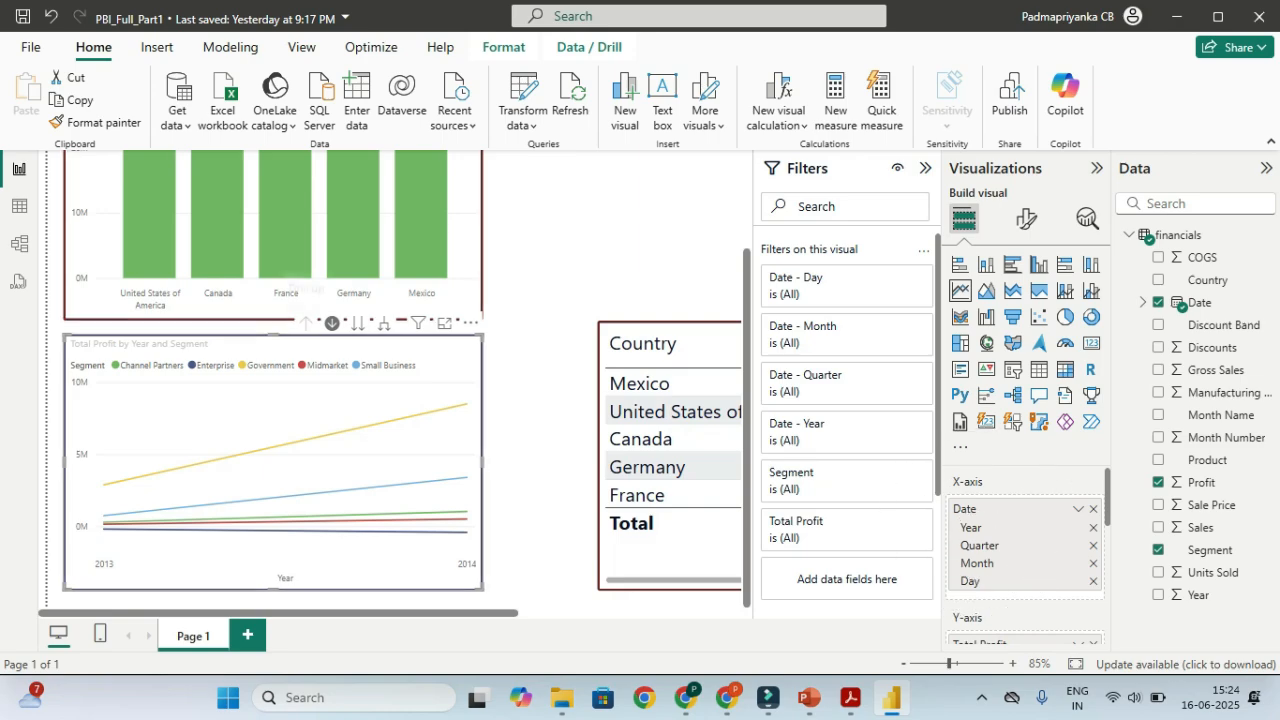
{"action": "key", "text": "ctrl"}
{"action": "key", "text": "ctrl"}
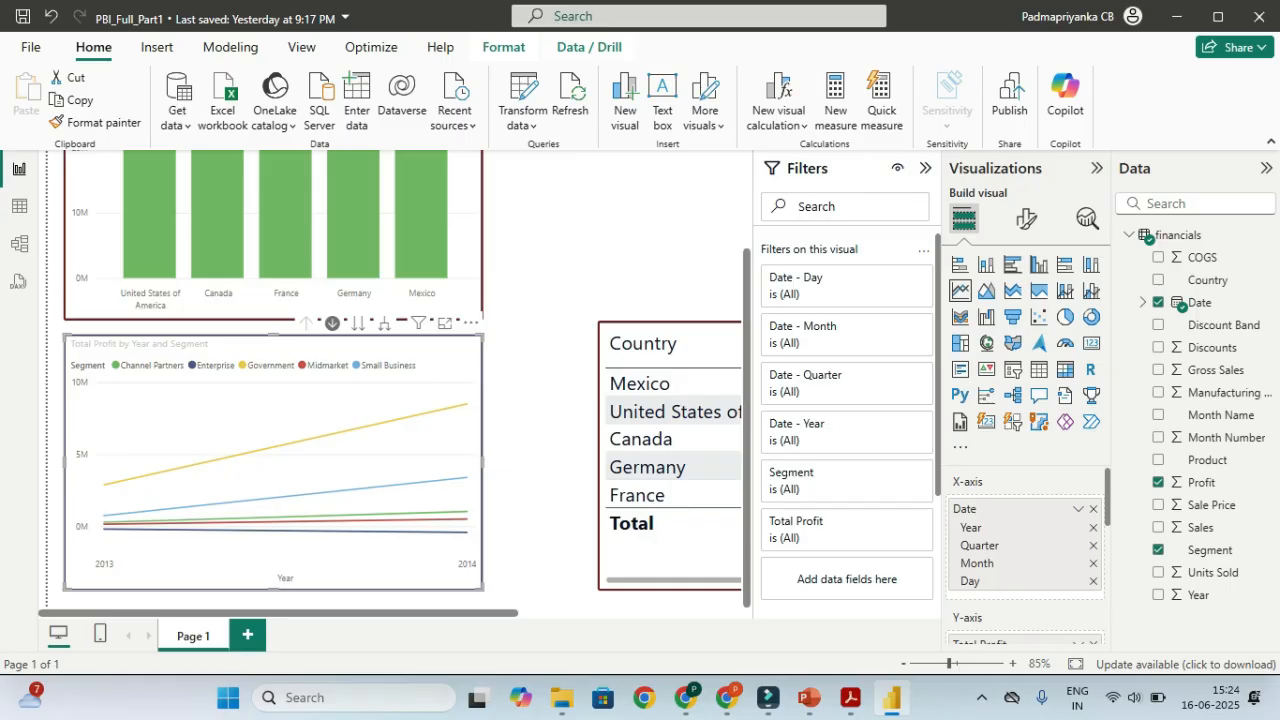
{"action": "mouse_move", "coordinate": [470, 430]}
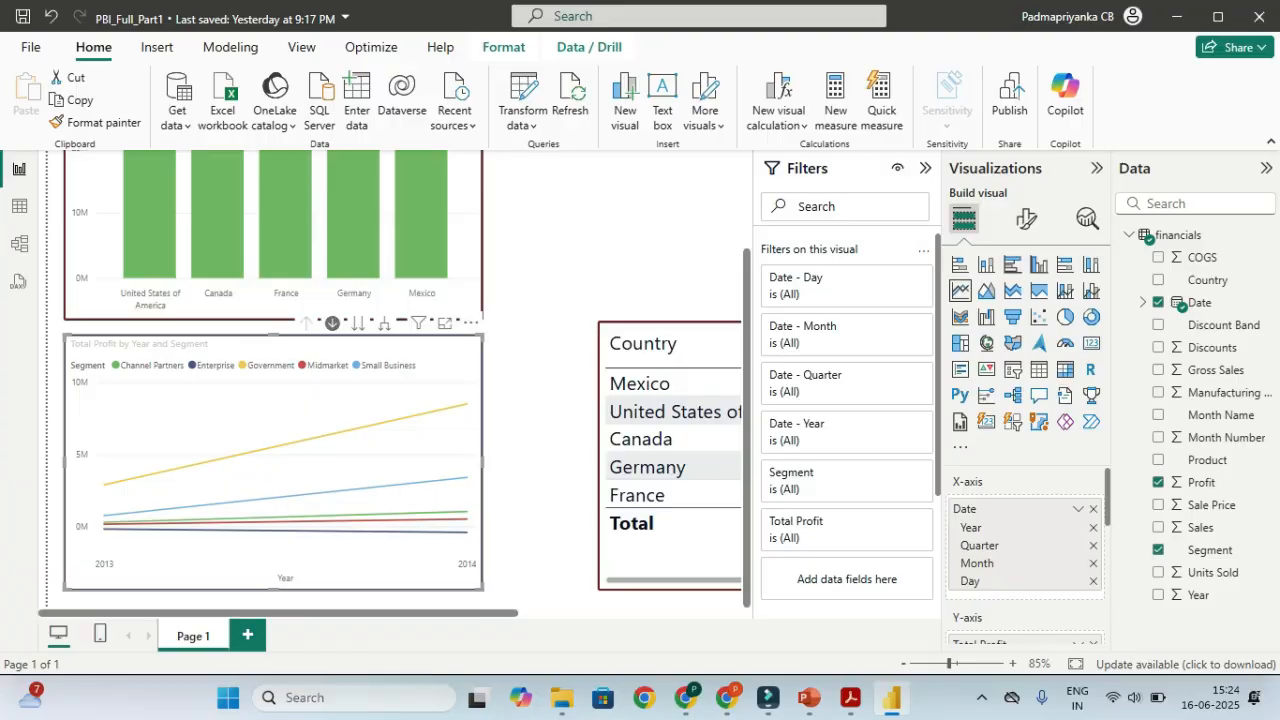
{"action": "mouse_move", "coordinate": [418, 322]}
{"action": "mouse_move", "coordinate": [182, 478]}
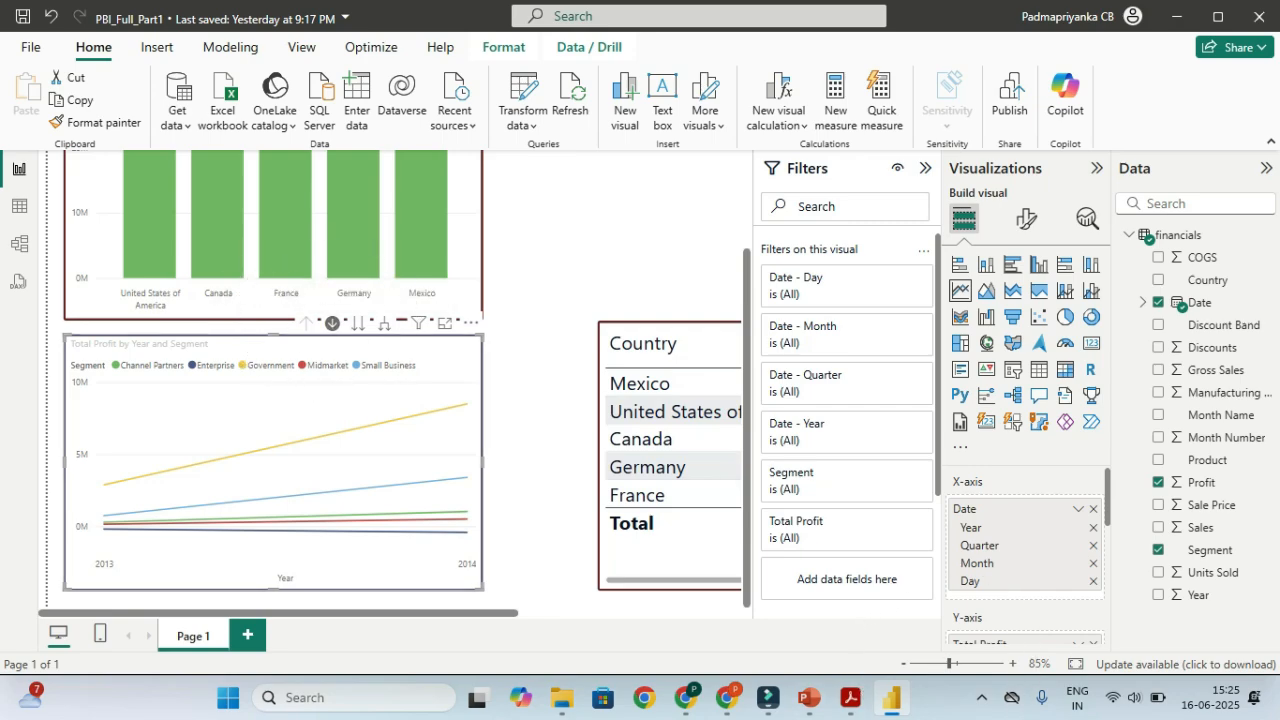
{"action": "left_click", "coordinate": [941, 663]}
{"action": "left_click_drag", "start_coordinate": [941, 663], "coordinate": [934, 663]}
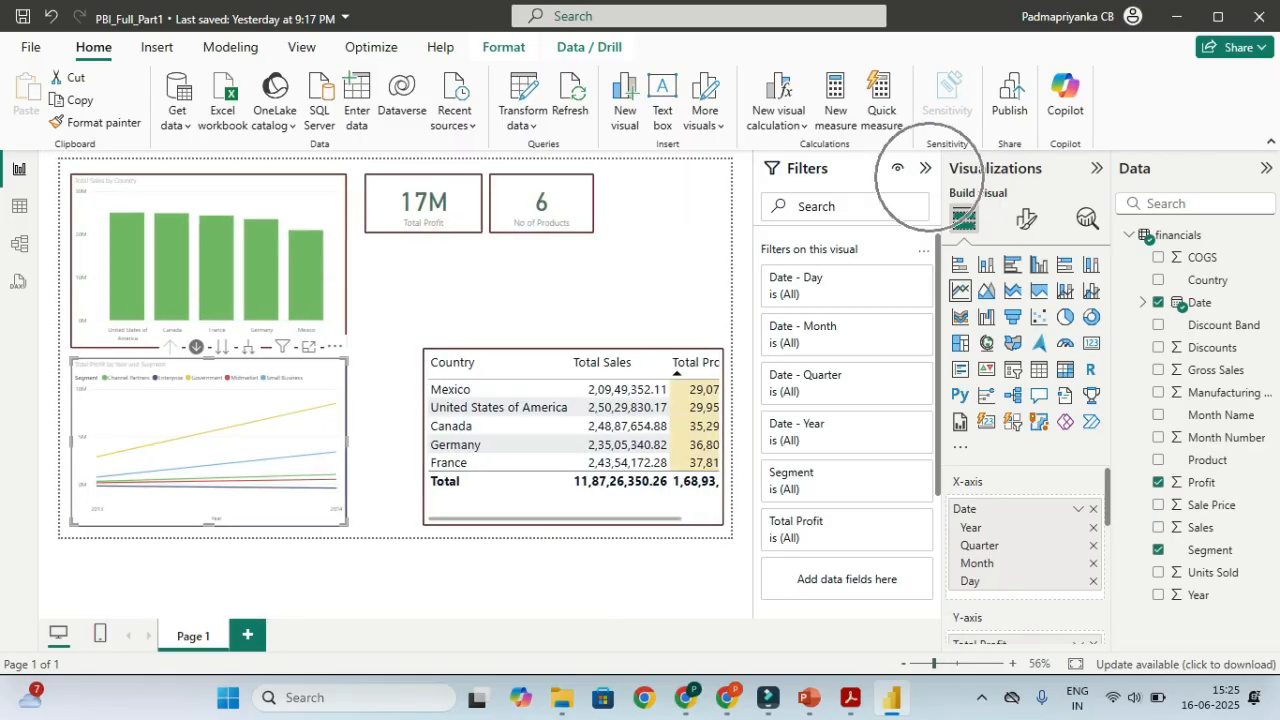
{"action": "left_click", "coordinate": [925, 168]}
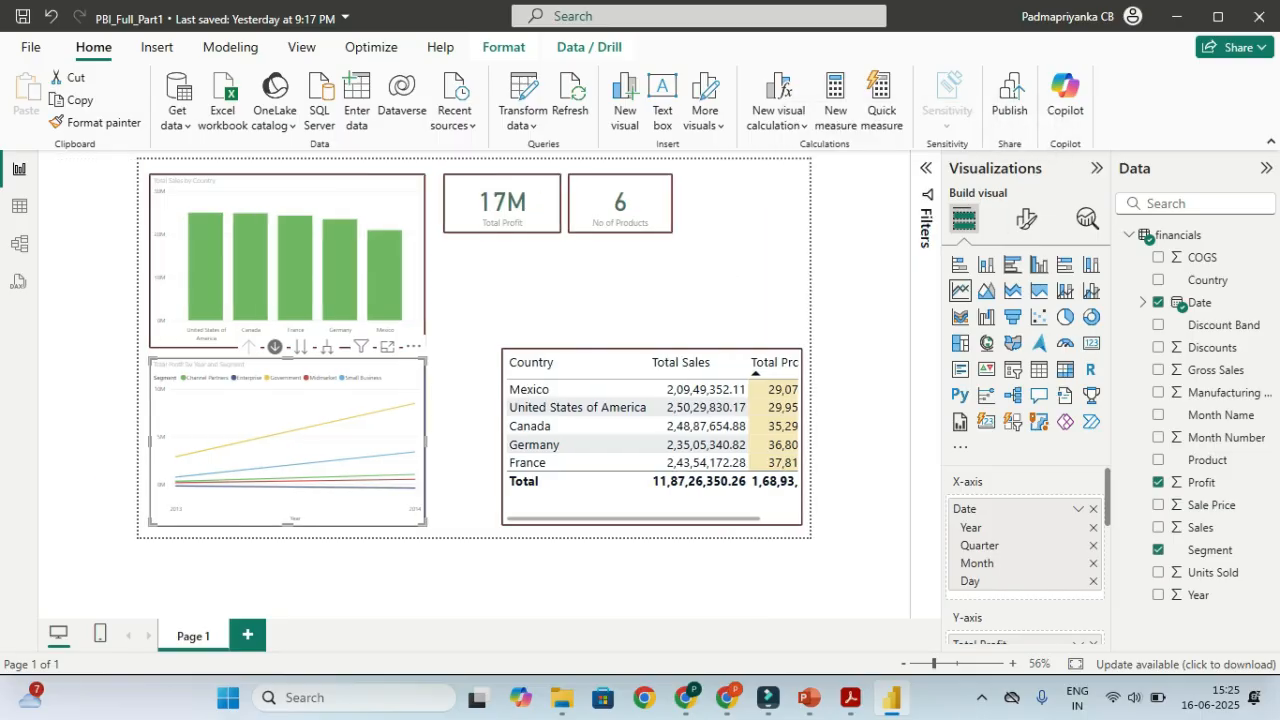
{"action": "left_click_drag", "start_coordinate": [933, 663], "coordinate": [941, 663]}
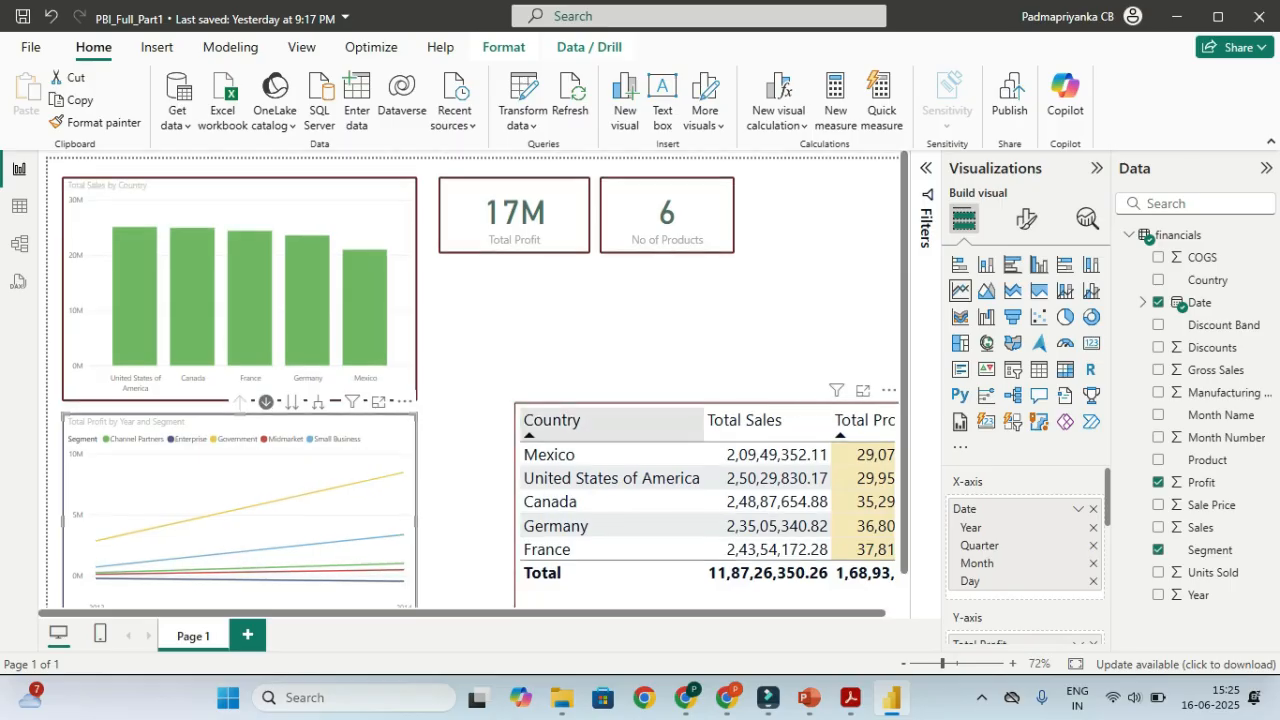
{"action": "scroll", "coordinate": [700, 430], "scroll_direction": "down", "scroll_amount": 1}
{"action": "scroll", "coordinate": [700, 460], "scroll_direction": "up", "scroll_amount": 1}
{"action": "scroll", "coordinate": [700, 460], "scroll_direction": "down", "scroll_amount": 1}
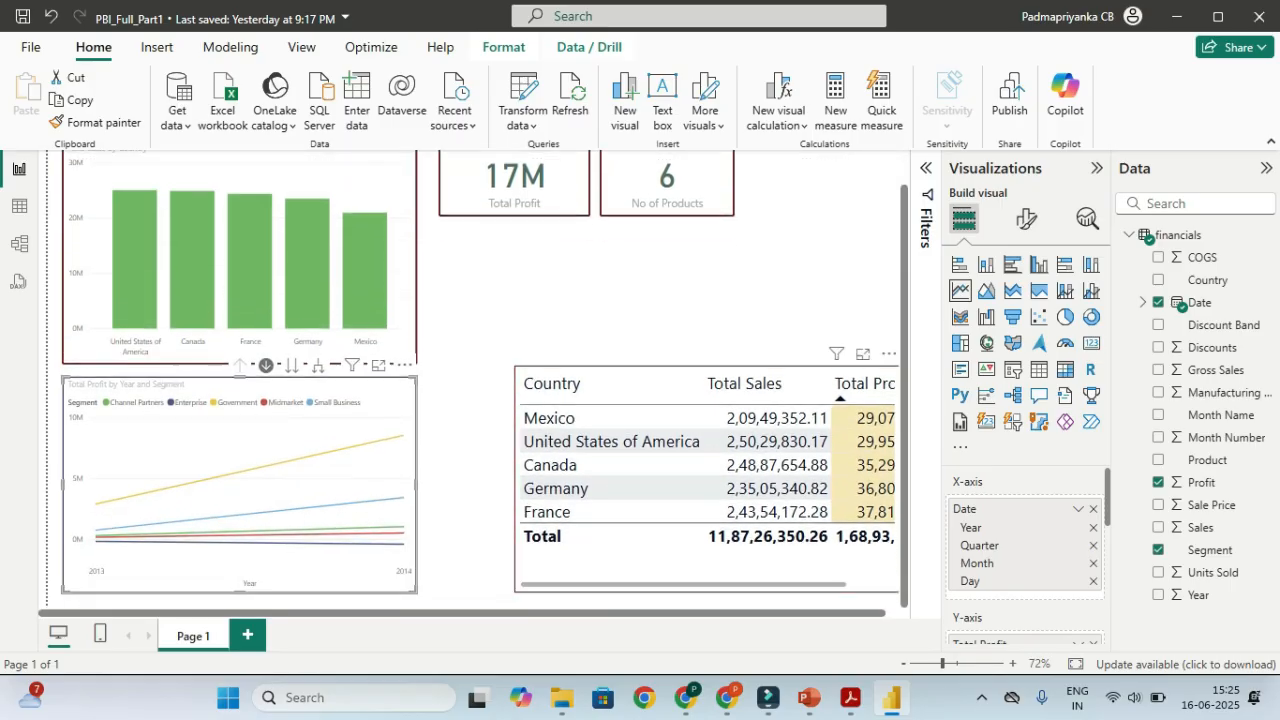
{"action": "key", "text": "ctrl"}
{"action": "key", "text": "ctrl"}
{"action": "key", "text": "ctrl"}
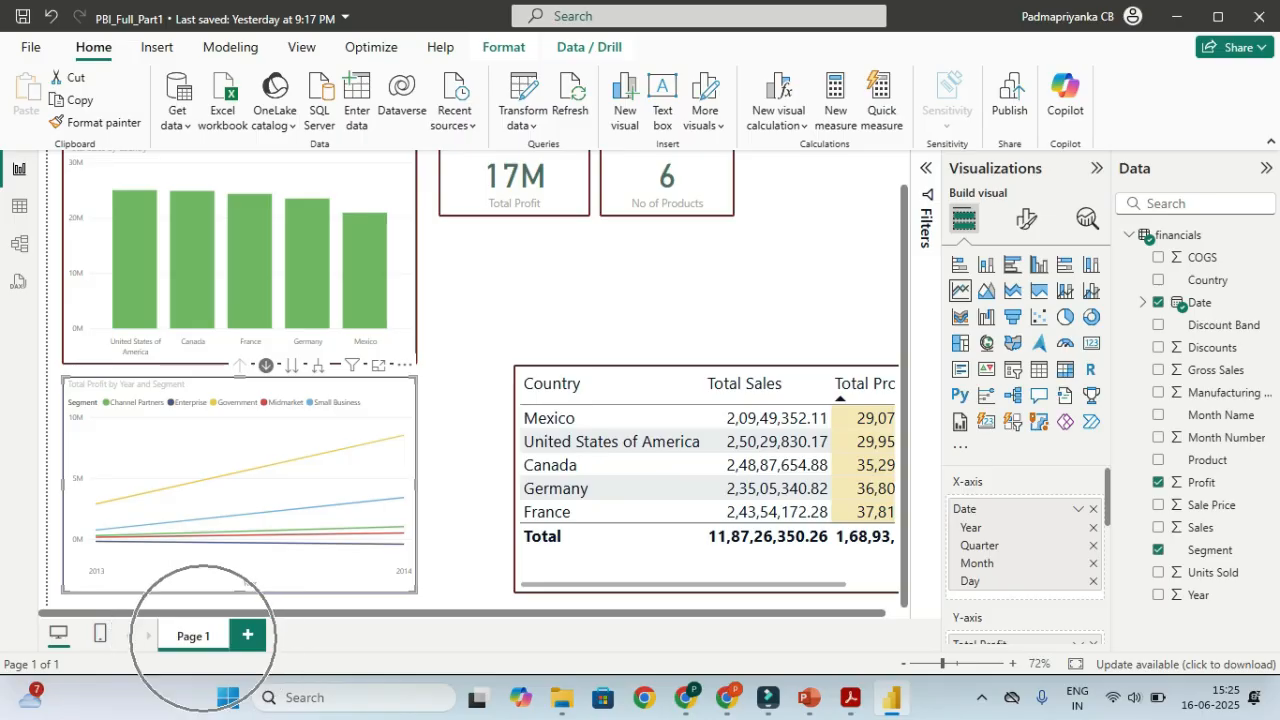
Rename the Page 1 tab to 'ABC SEGMENT SALES REPORT'
{"action": "double_click", "coordinate": [195, 635]}
{"action": "right_click", "coordinate": [209, 634]}
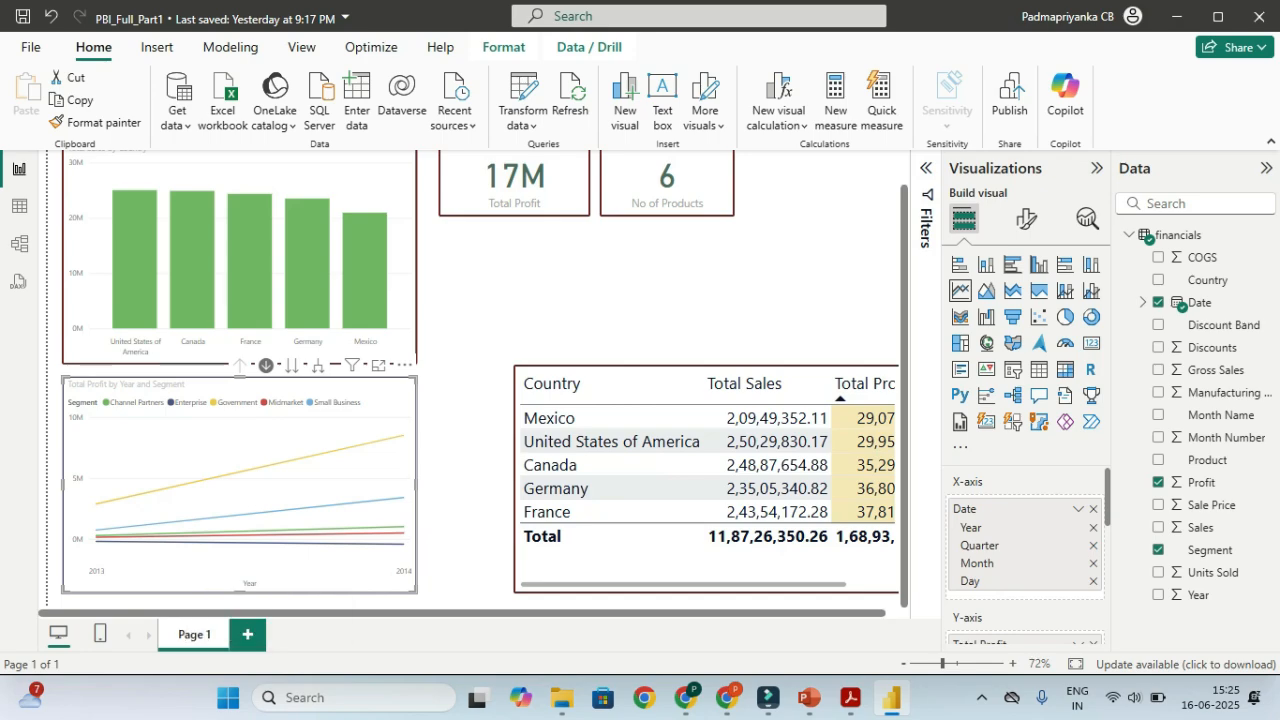
{"action": "left_click", "coordinate": [231, 627]}
{"action": "key", "text": "BackSpace"}
{"action": "key", "text": "BackSpace"}
{"action": "key", "text": "BackSpace"}
{"action": "key", "text": "BackSpace"}
{"action": "key", "text": "BackSpace"}
{"action": "key", "text": "BackSpace"}
{"action": "type", "text": "ABC SAL"}
{"action": "type", "text": "ES REPO"}
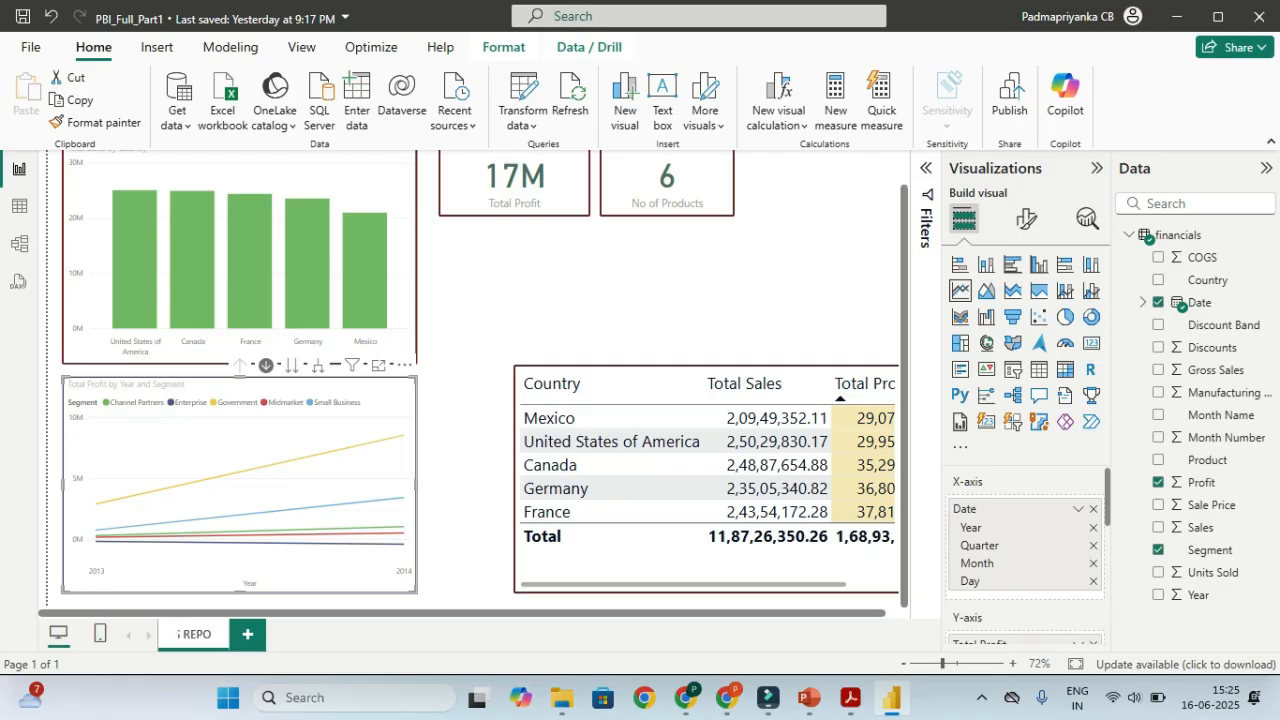
{"action": "type", "text": "RT"}
{"action": "key", "text": "Left"}
{"action": "key", "text": "Left"}
{"action": "key", "text": "Left"}
{"action": "key", "text": "Left"}
{"action": "key", "text": "Left"}
{"action": "key", "text": "Left"}
{"action": "key", "text": "Left"}
{"action": "key", "text": "Left"}
{"action": "key", "text": "Left"}
{"action": "key", "text": "Left"}
{"action": "key", "text": "Left"}
{"action": "key", "text": "Left"}
{"action": "key", "text": "Left"}
{"action": "type", "text": "SEGMENT"}
{"action": "key", "text": "Return"}
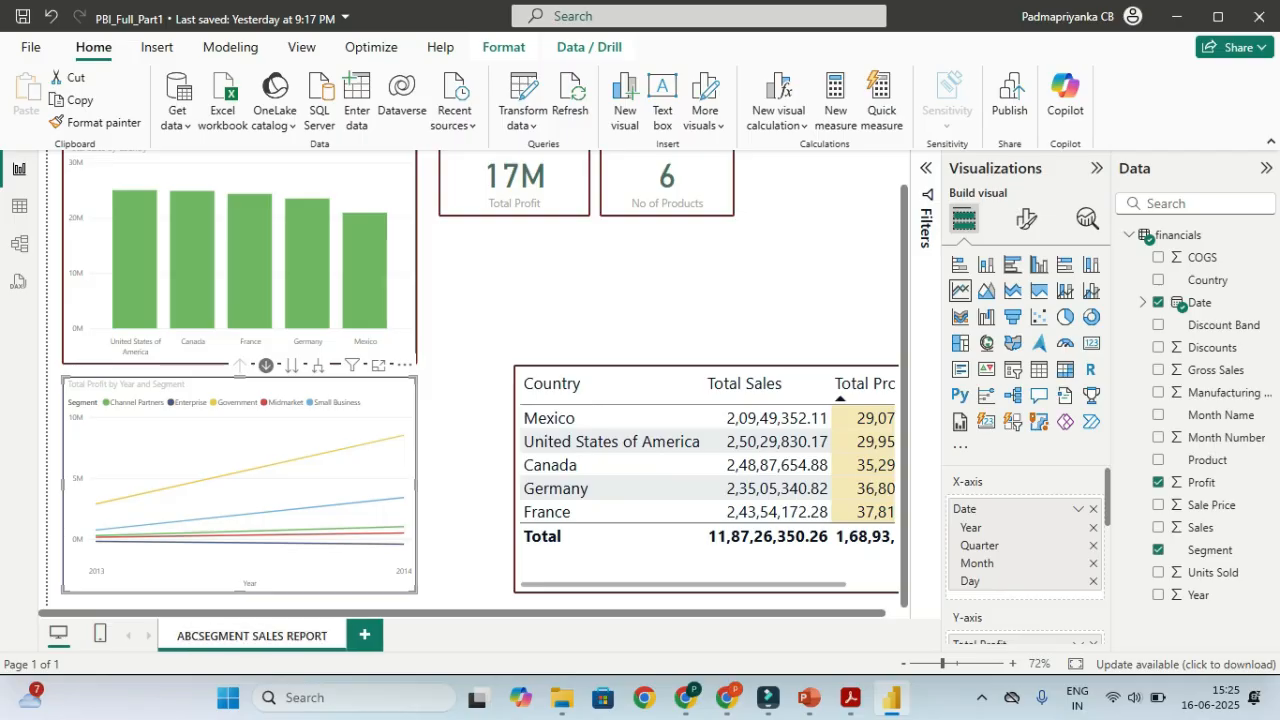
{"action": "double_click", "coordinate": [252, 635]}
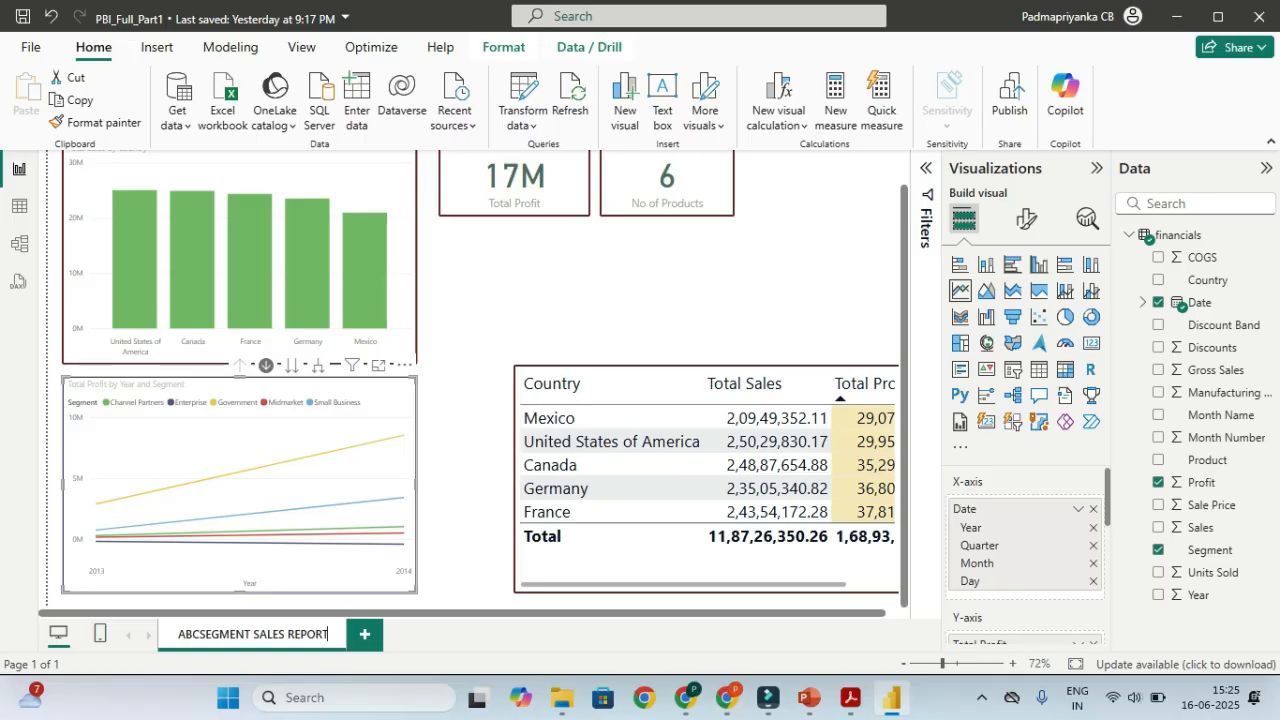
{"action": "left_click", "coordinate": [200, 634]}
{"action": "key", "text": "Return"}
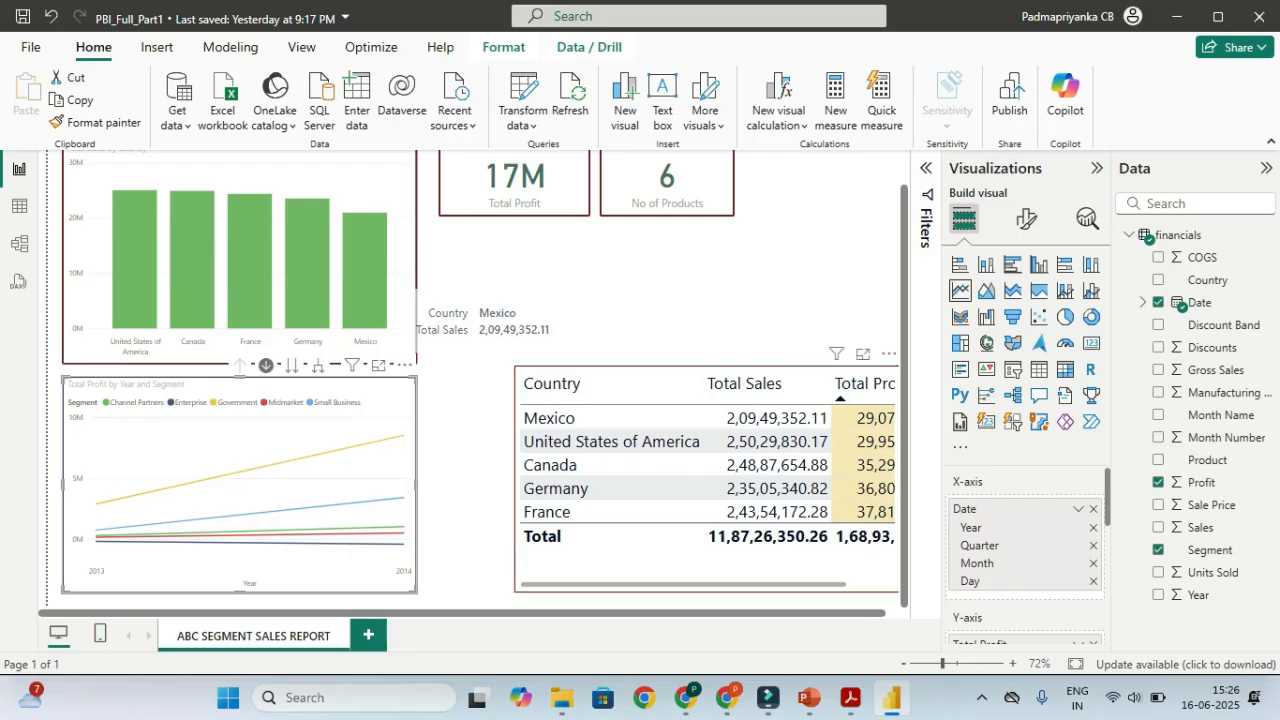
Add a new blank report page after it
{"action": "scroll", "coordinate": [477, 379], "scroll_direction": "up", "scroll_amount": 1}
{"action": "scroll", "coordinate": [469, 387], "scroll_direction": "right", "scroll_amount": 1}
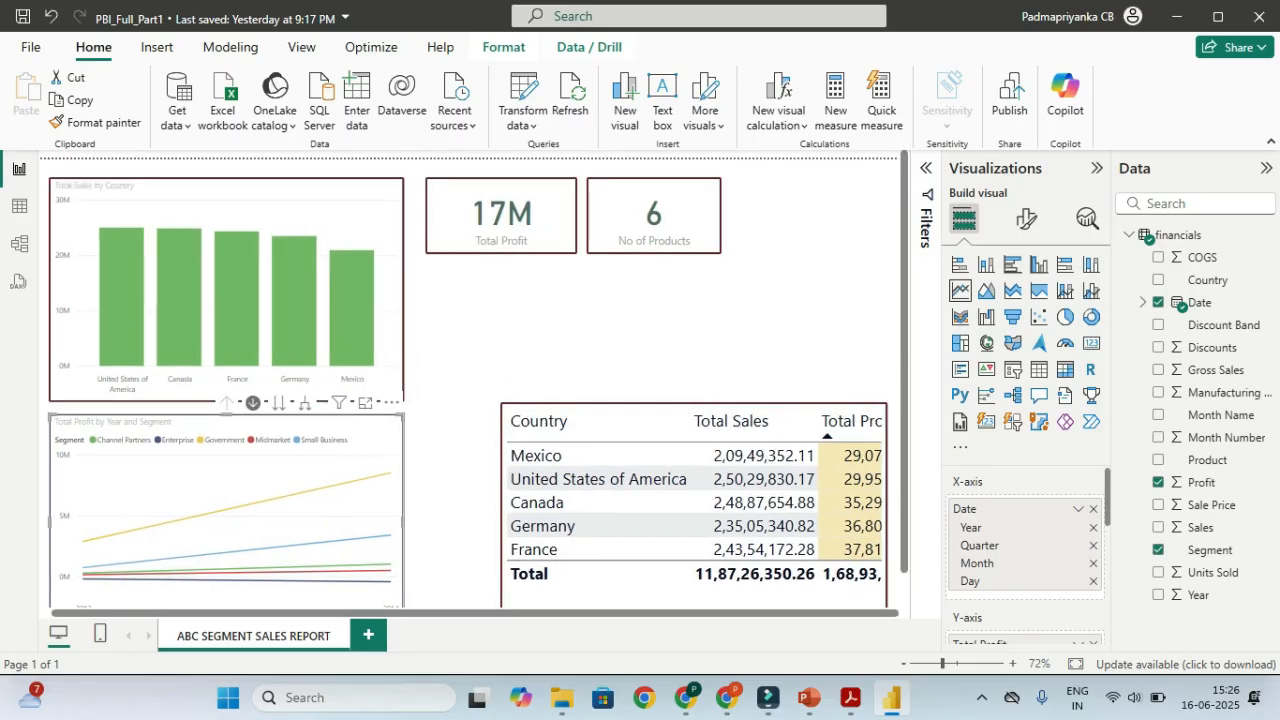
{"action": "key", "text": "ctrl"}
{"action": "key", "text": "ctrl"}
{"action": "key", "text": "ctrl"}
{"action": "left_click", "coordinate": [368, 635]}
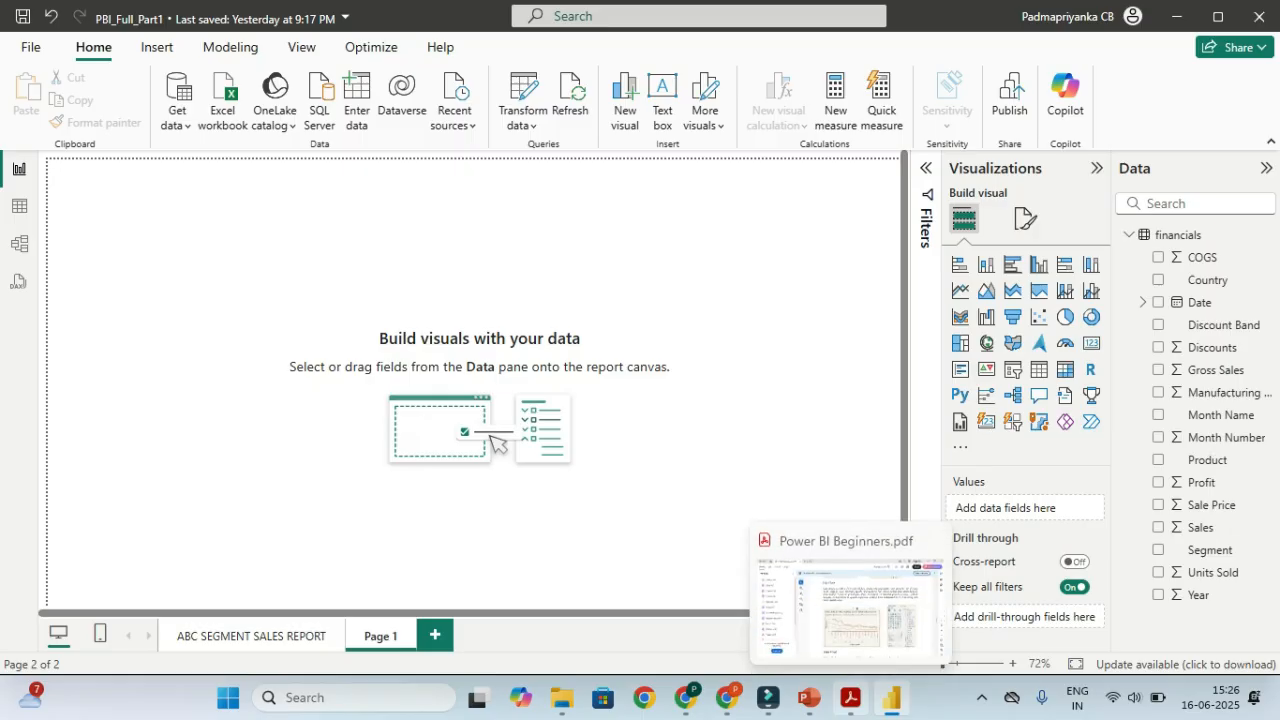
{"action": "left_click", "coordinate": [850, 697]}
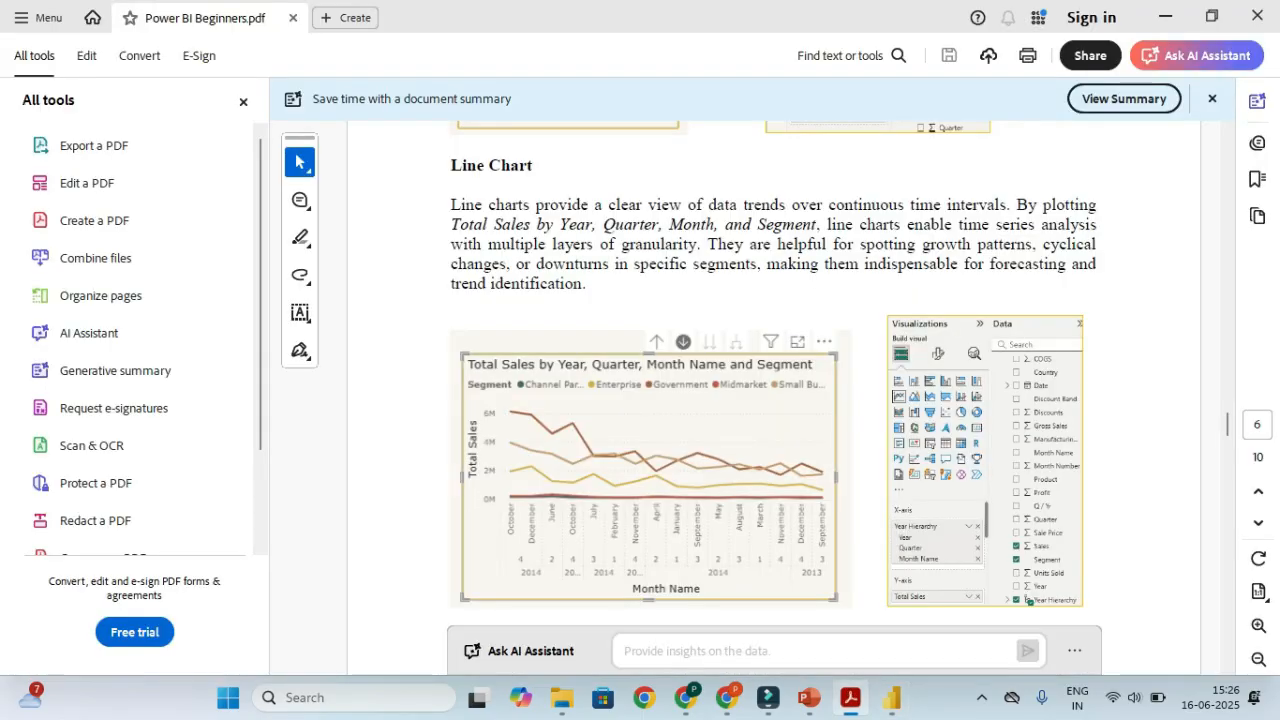
{"action": "scroll", "coordinate": [773, 400], "scroll_direction": "down", "scroll_amount": 5}
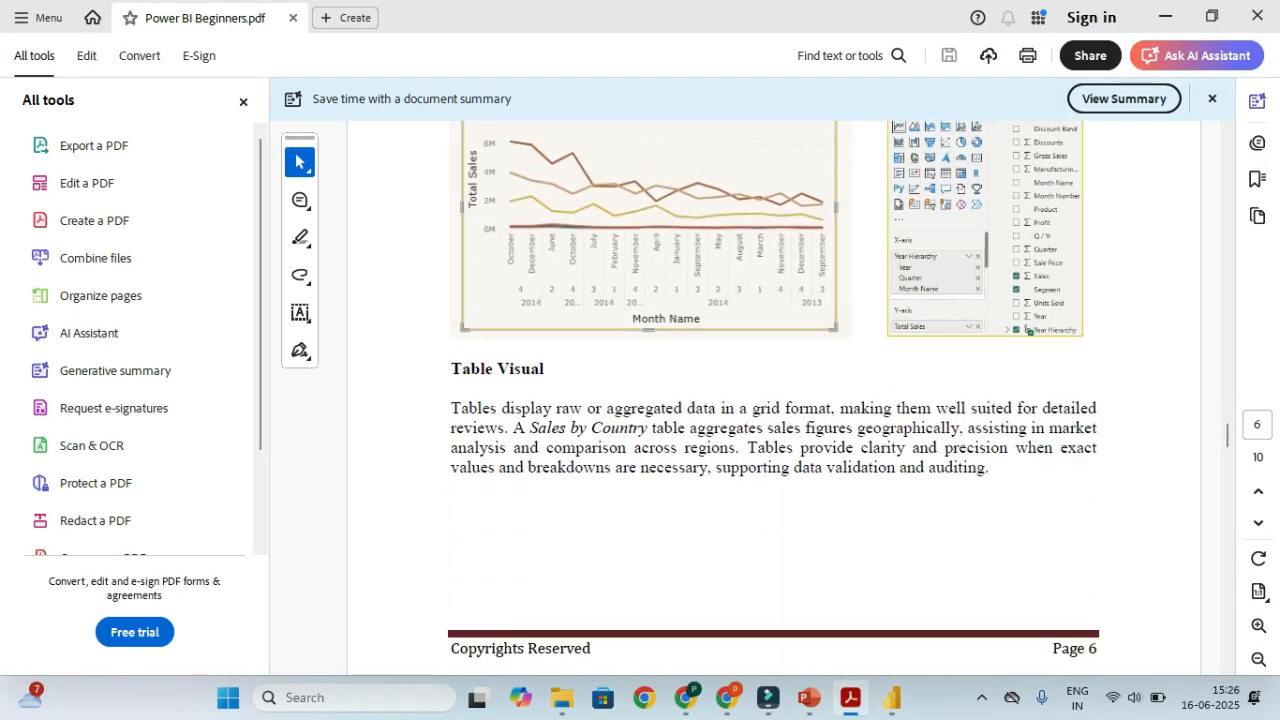
{"action": "key", "text": "alt+Tab"}
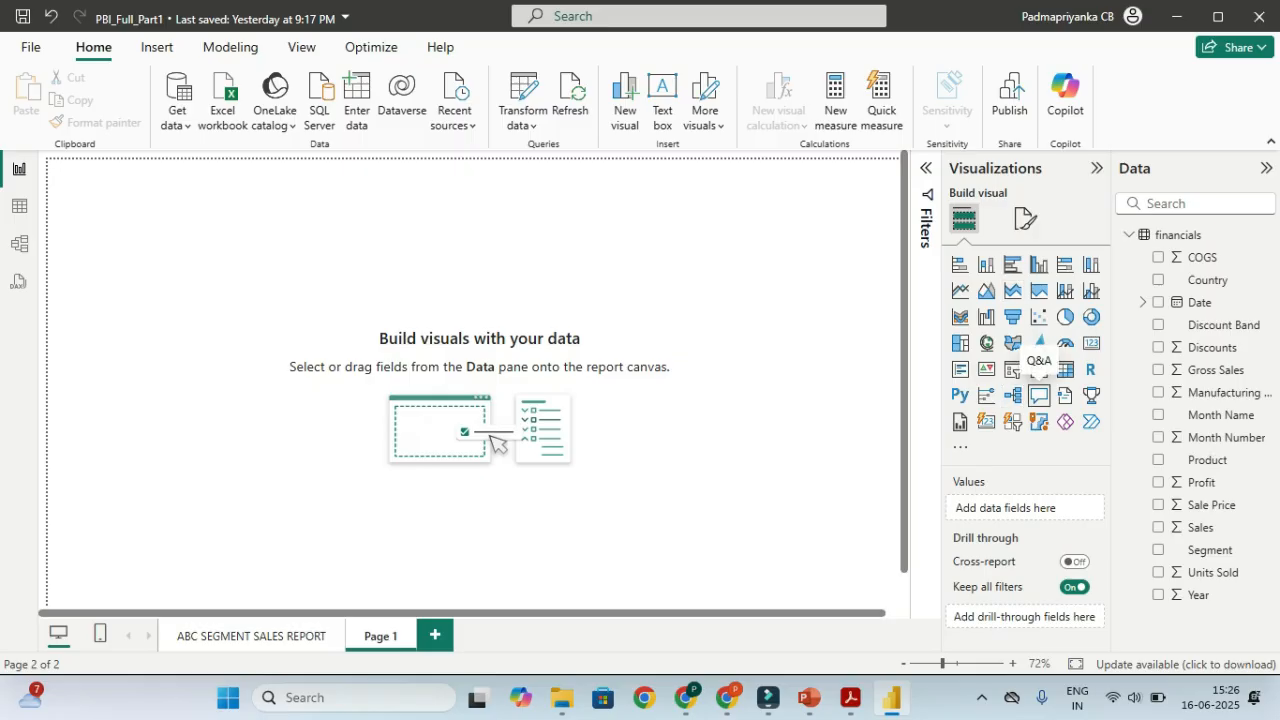
{"action": "key", "text": "alt+Tab"}
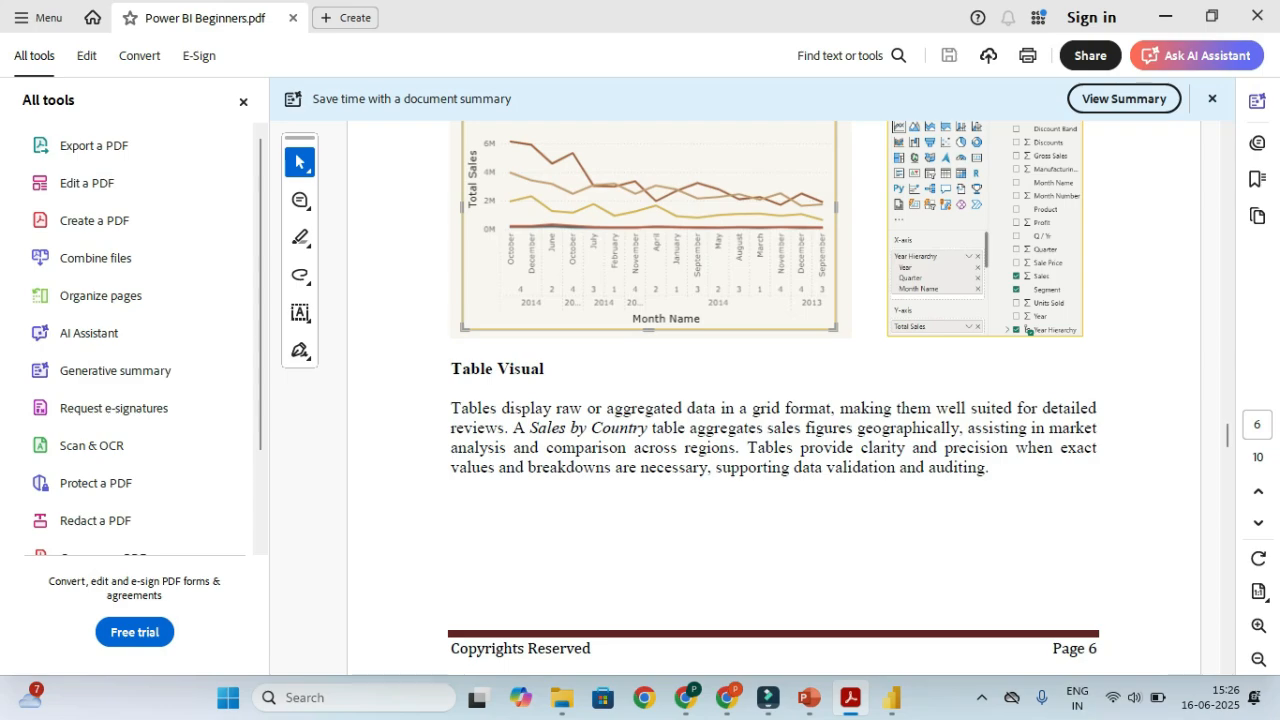
{"action": "scroll", "coordinate": [773, 400], "scroll_direction": "down", "scroll_amount": 2}
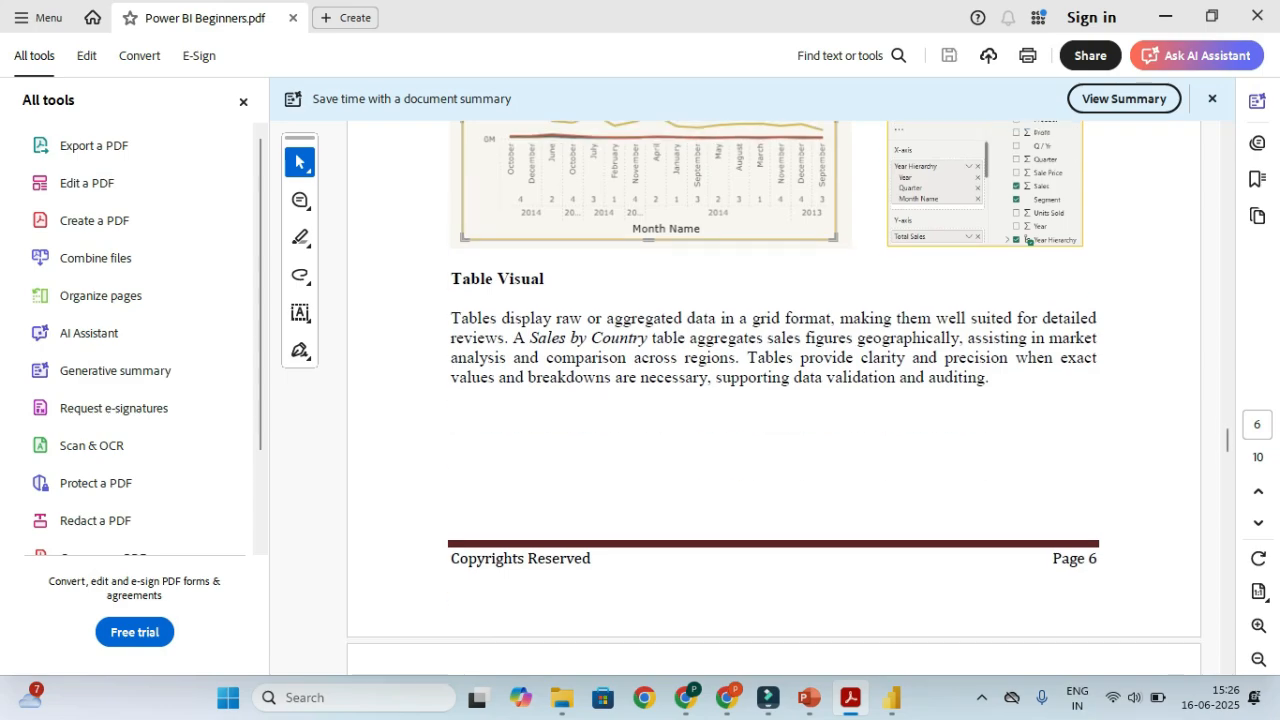
{"action": "key", "text": "alt+Tab"}
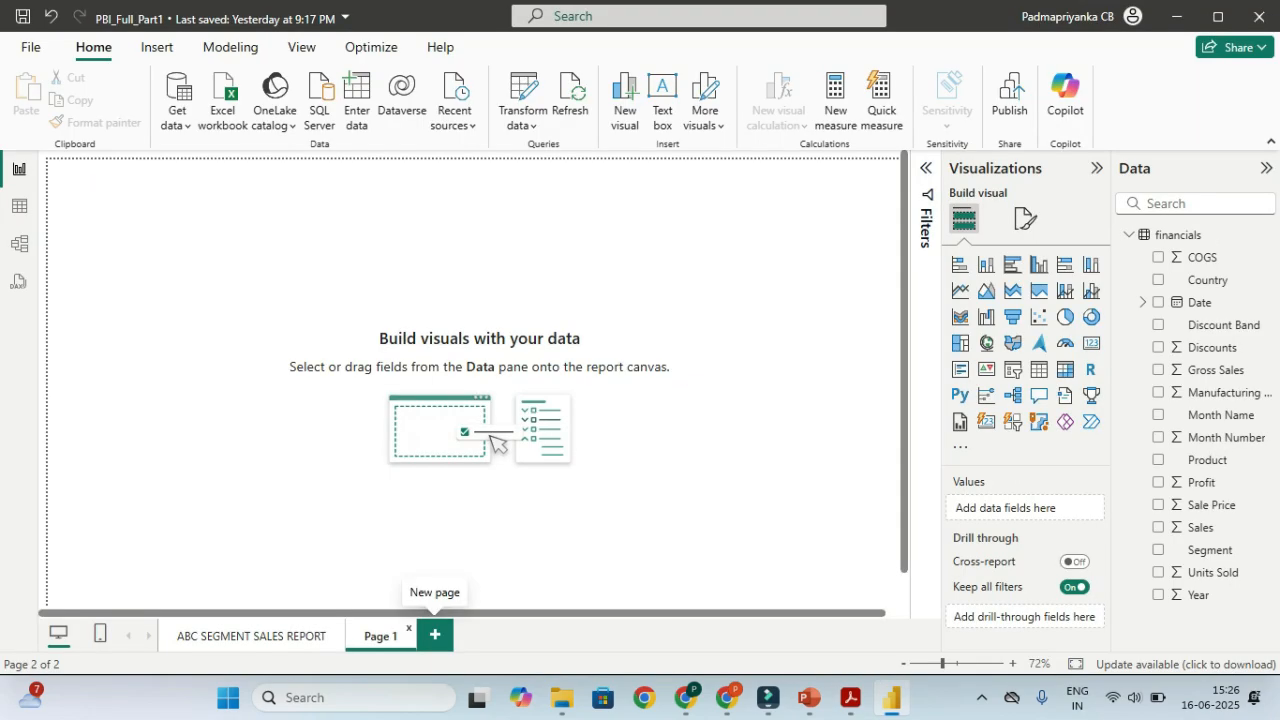
{"action": "left_click", "coordinate": [253, 636]}
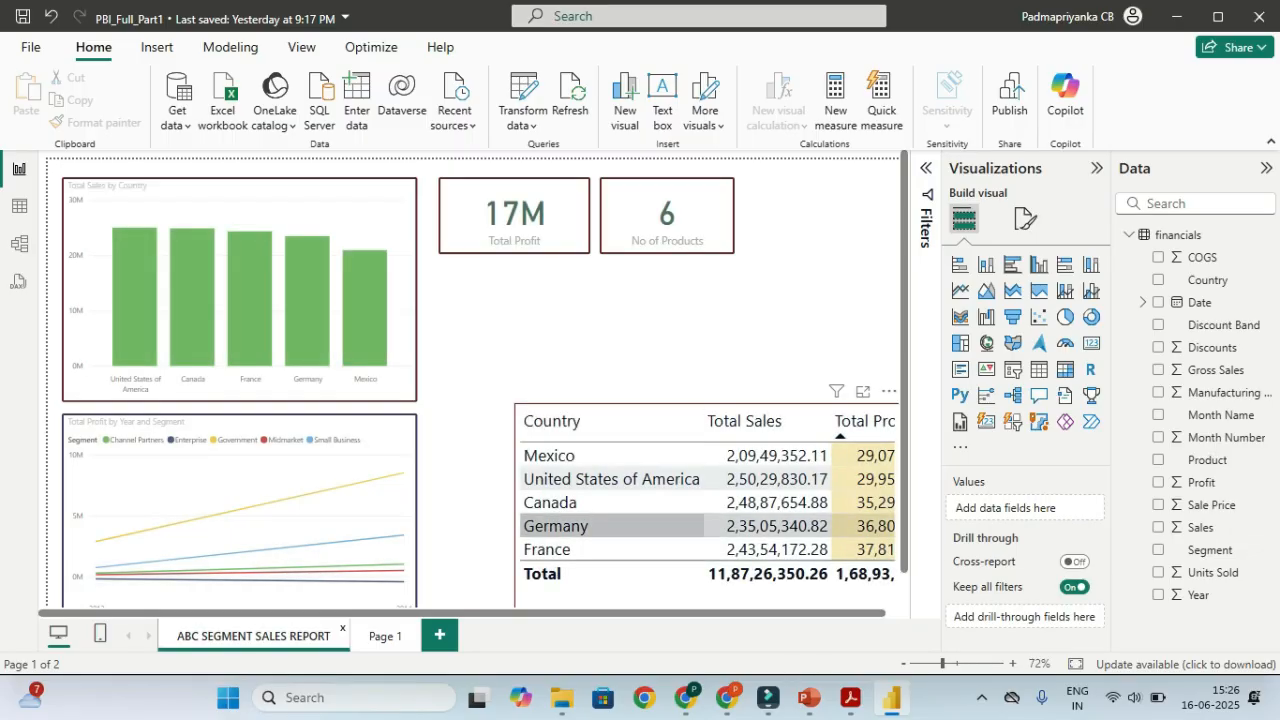
{"action": "left_click", "coordinate": [385, 636]}
{"action": "key", "text": "alt+Tab"}
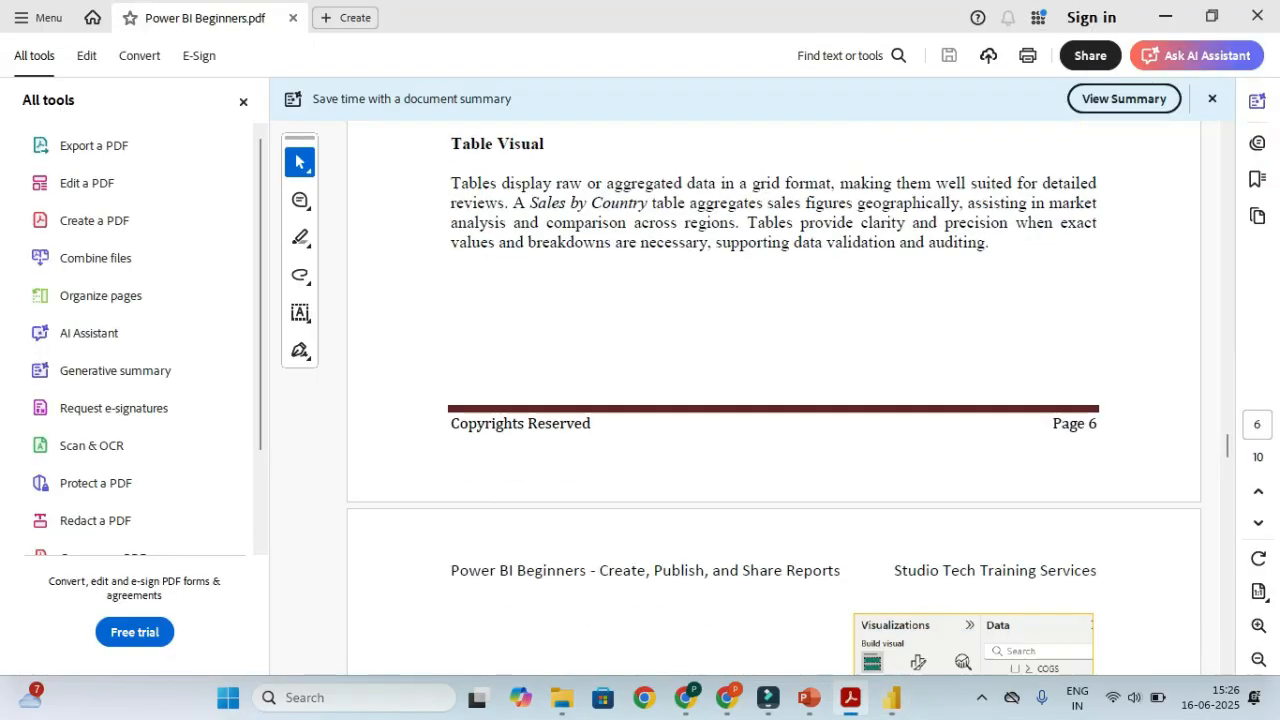
{"action": "scroll", "coordinate": [773, 400], "scroll_direction": "down", "scroll_amount": 10}
{"action": "scroll", "coordinate": [773, 400], "scroll_direction": "down", "scroll_amount": 6}
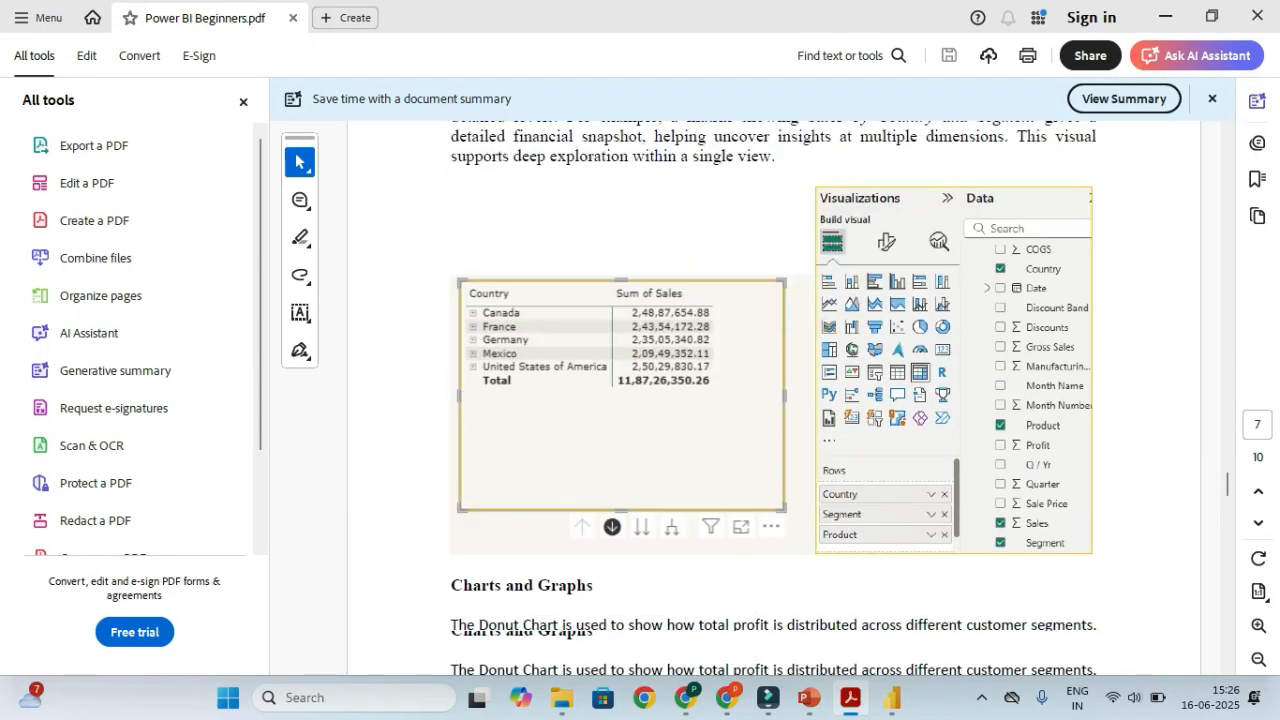
{"action": "scroll", "coordinate": [773, 400], "scroll_direction": "down", "scroll_amount": 5}
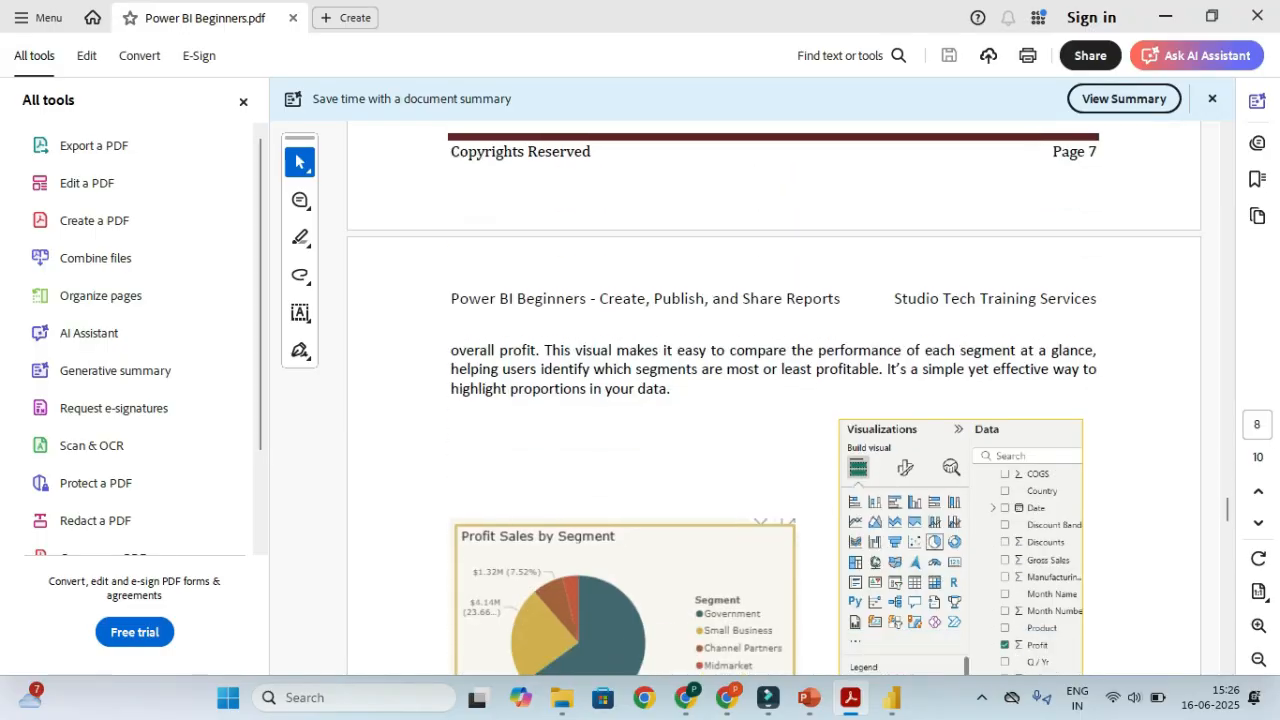
{"action": "key", "text": "alt+Tab"}
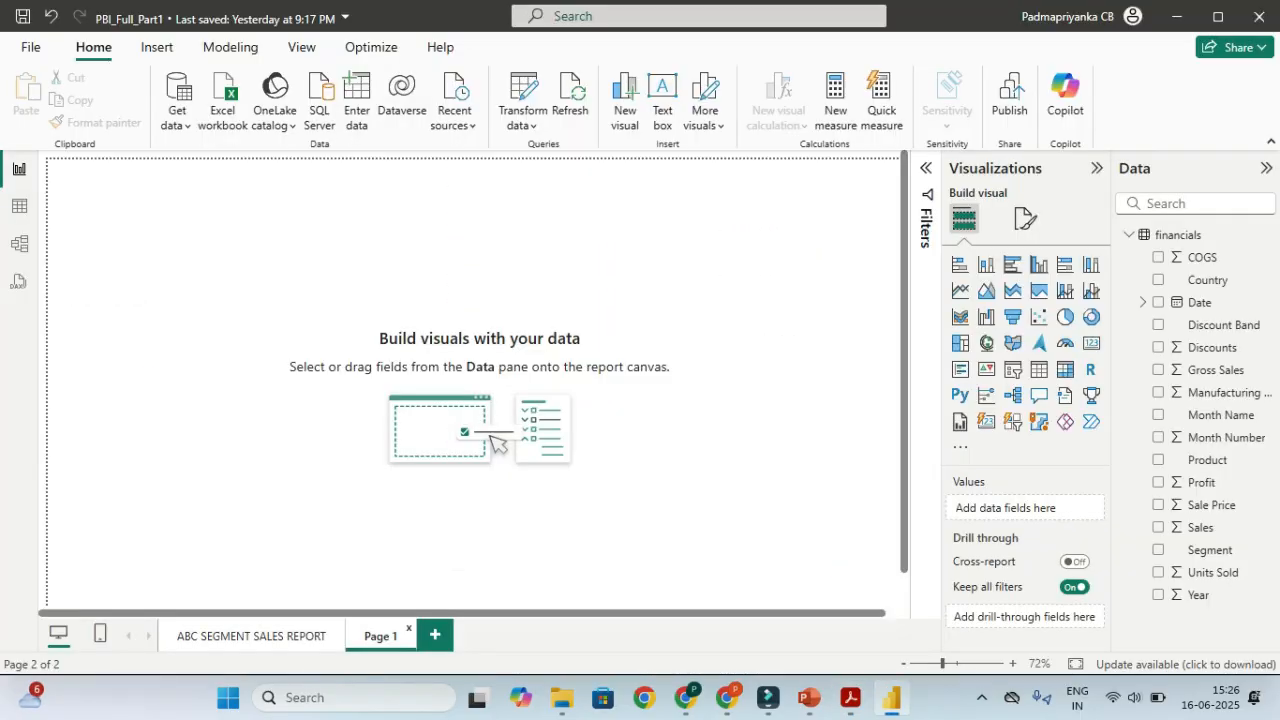
{"action": "key", "text": "alt+Tab"}
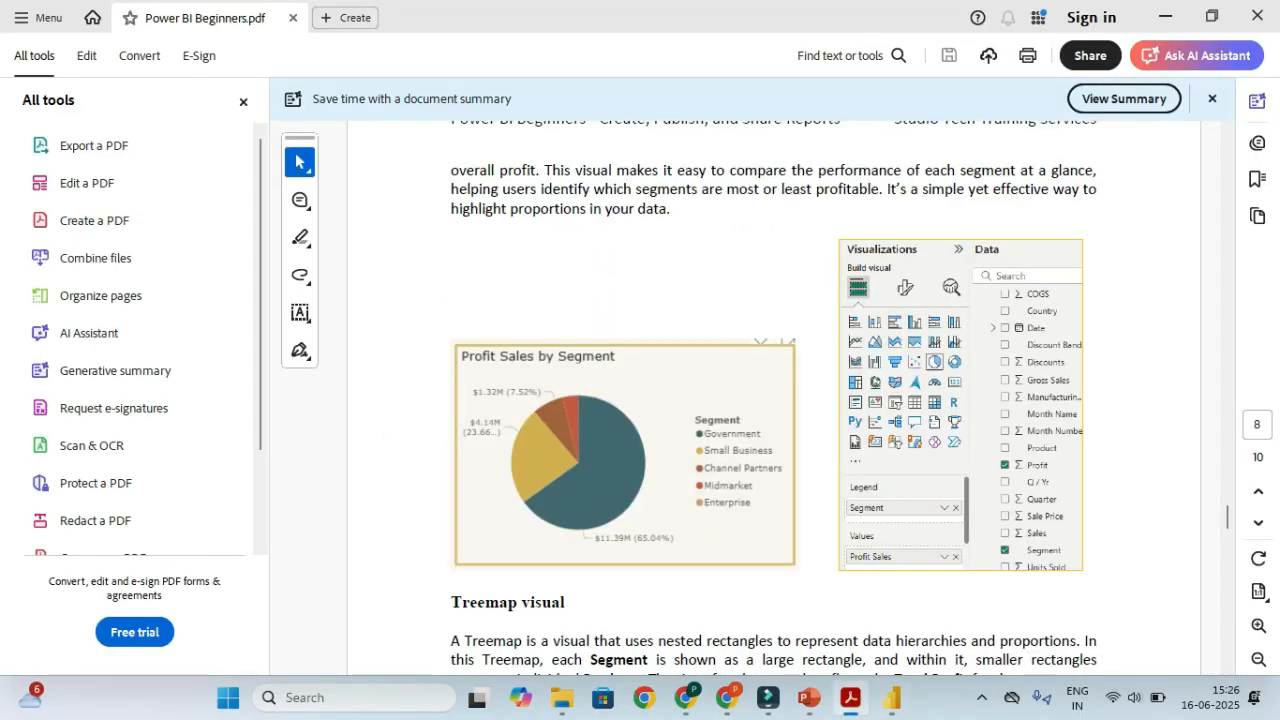
{"action": "key", "text": "alt+Tab"}
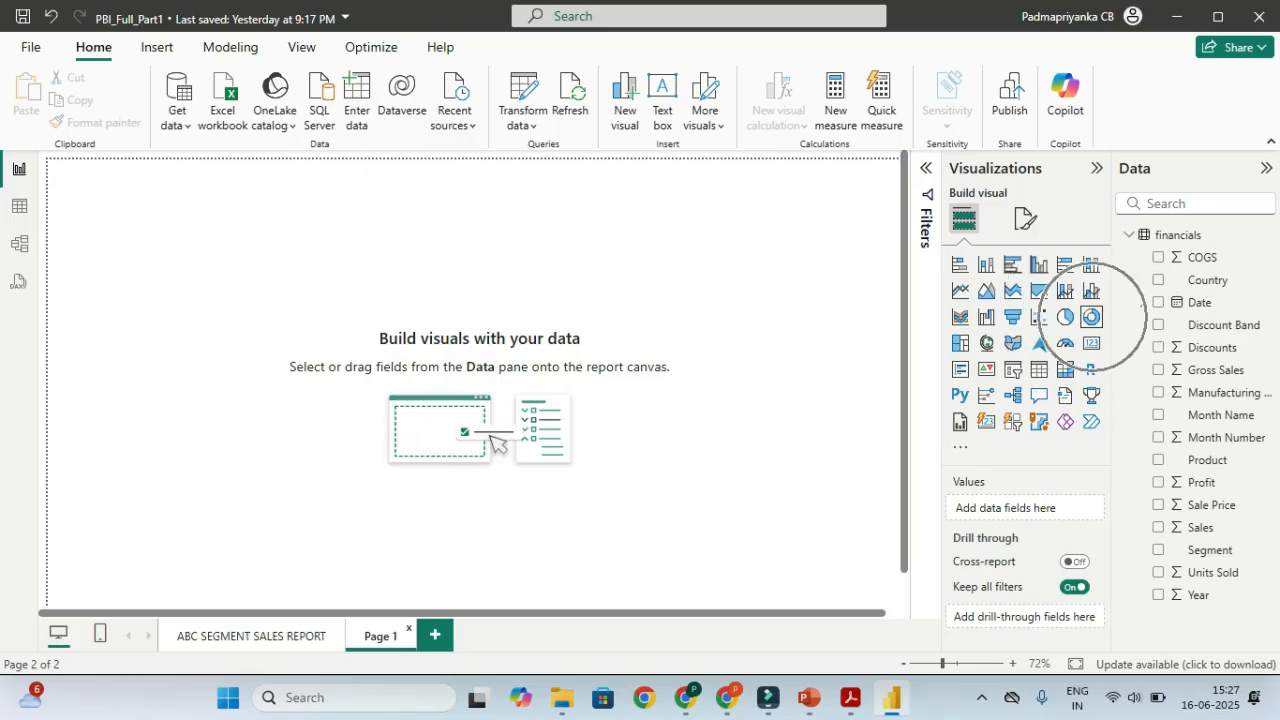
Add a donut chart with Profit as values and Product as slices
{"action": "left_click", "coordinate": [1091, 317]}
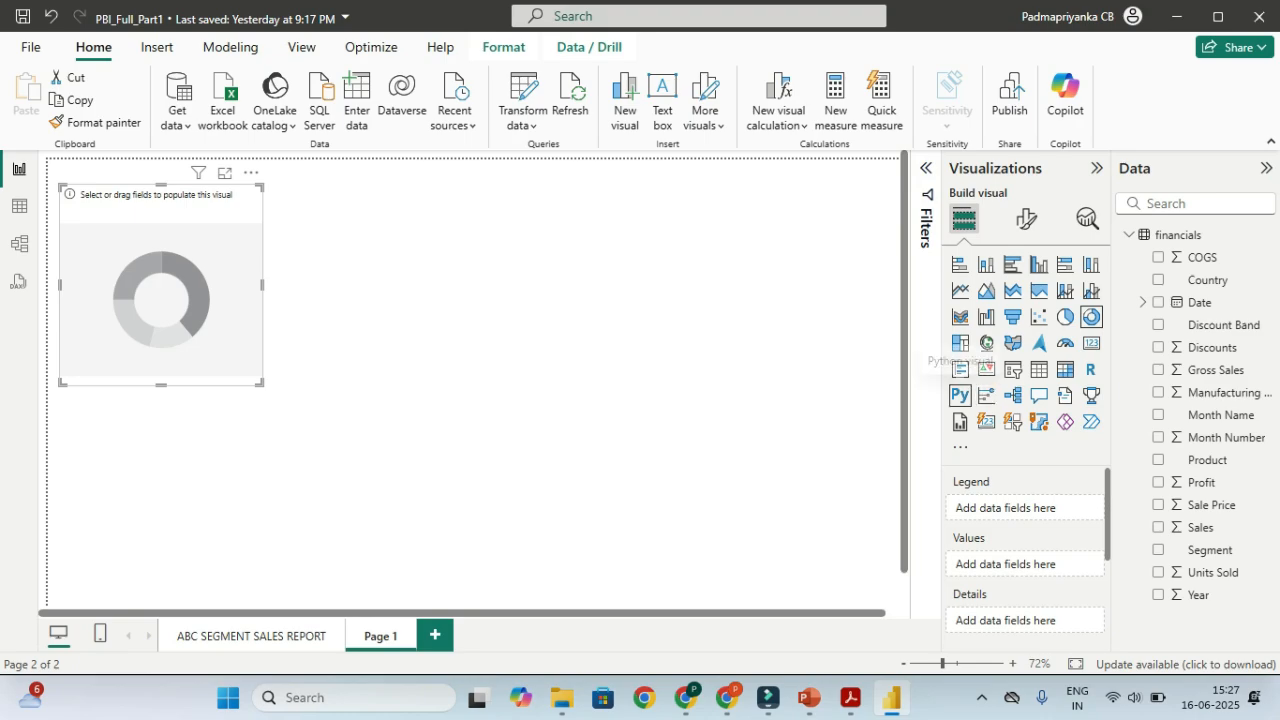
{"action": "left_click", "coordinate": [1158, 482]}
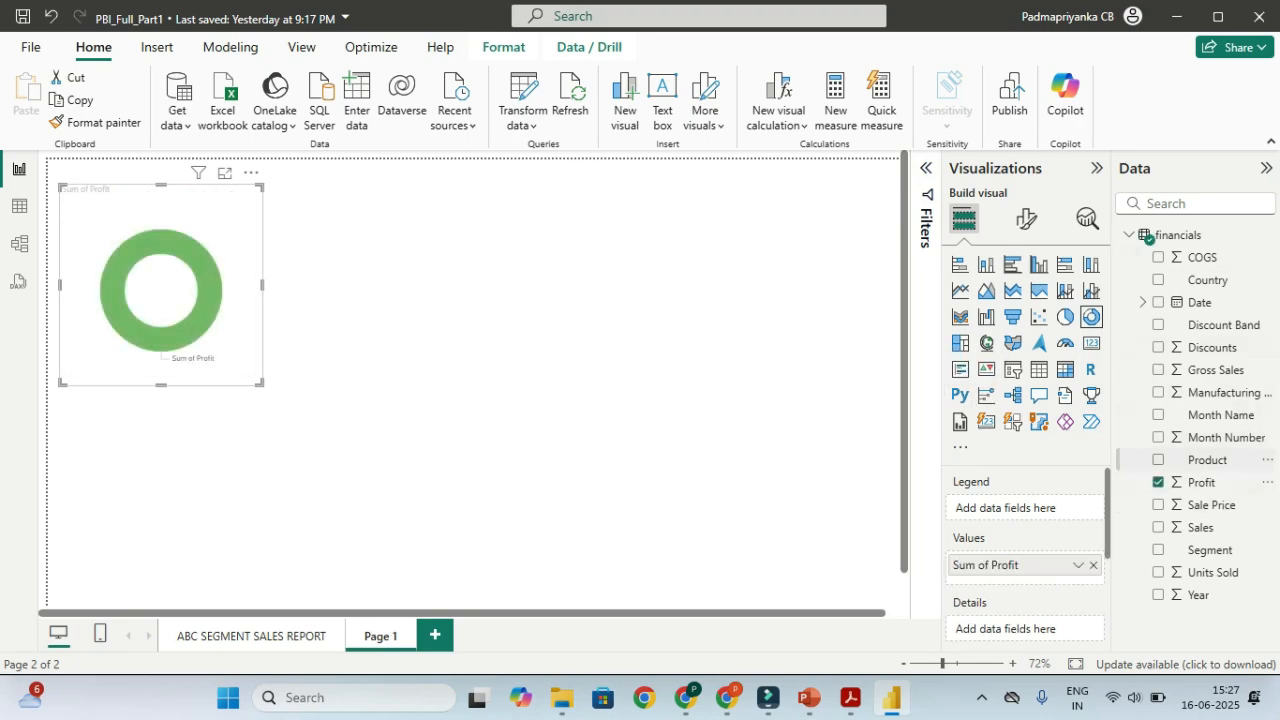
{"action": "left_click", "coordinate": [1158, 459]}
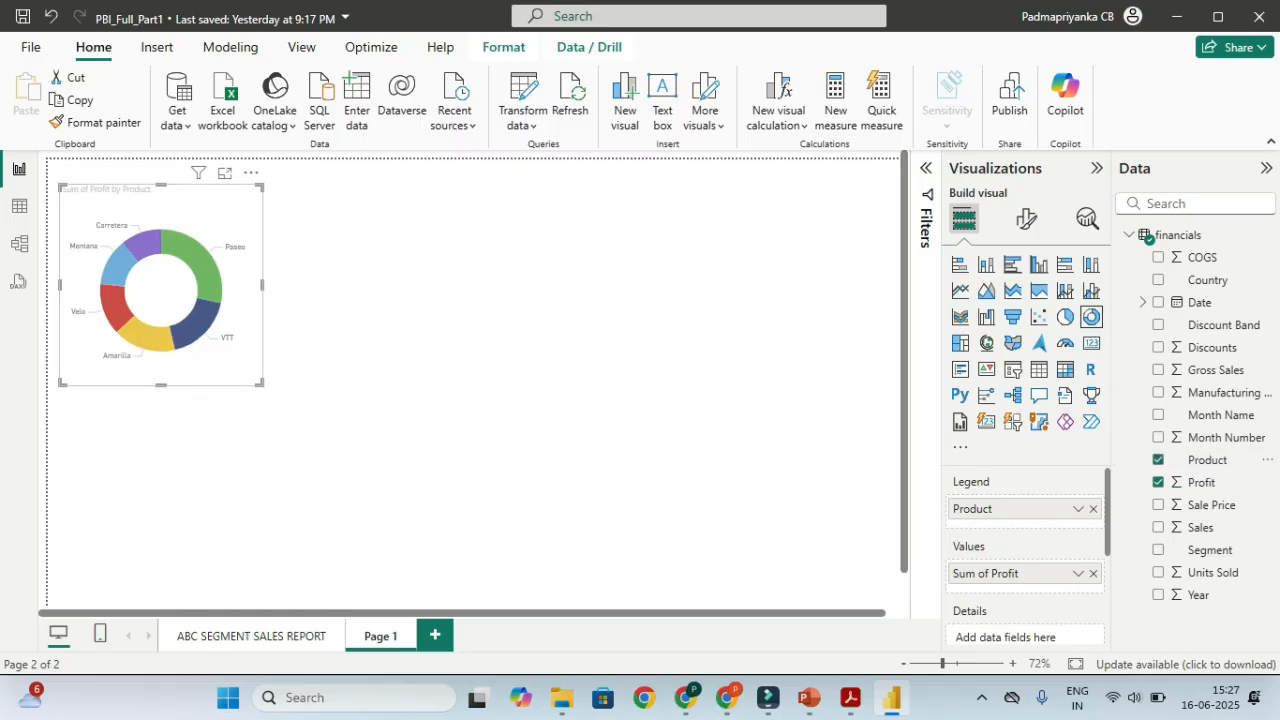
Rename Sum of Profit to 'Total Profit' for this visual and enlarge the donut chart
{"action": "left_click", "coordinate": [1078, 573]}
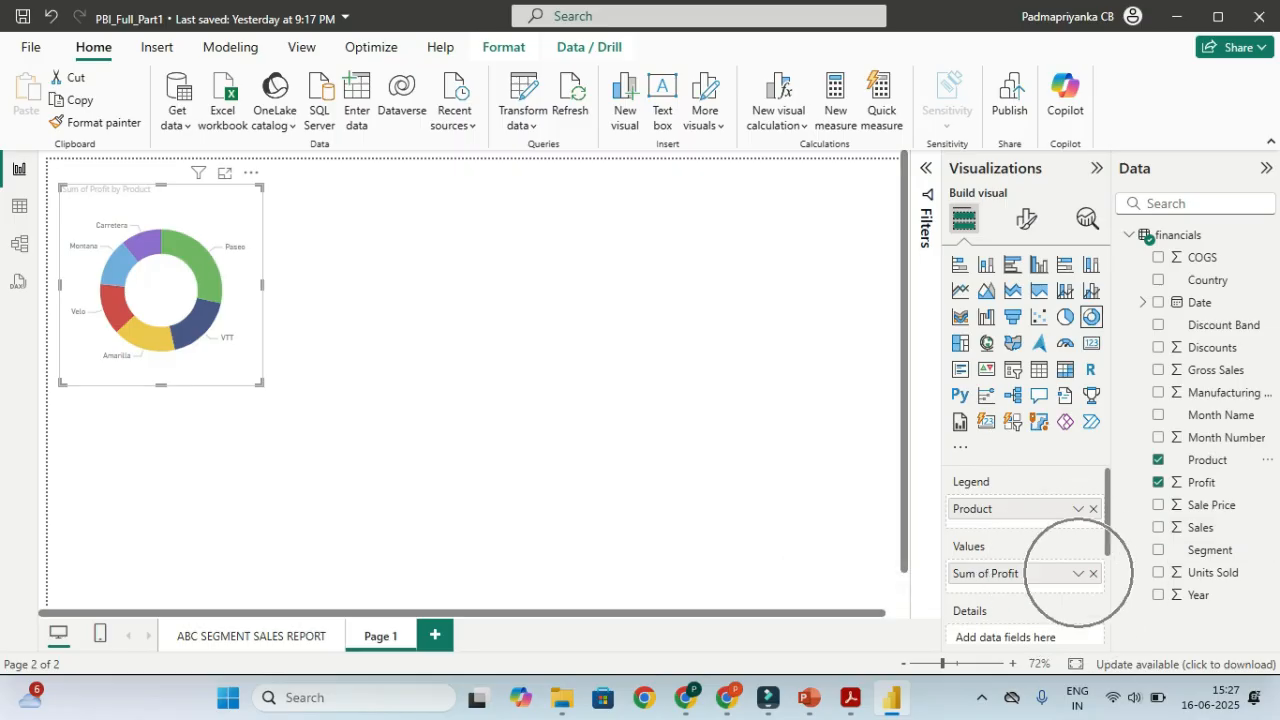
{"action": "left_click", "coordinate": [1078, 573]}
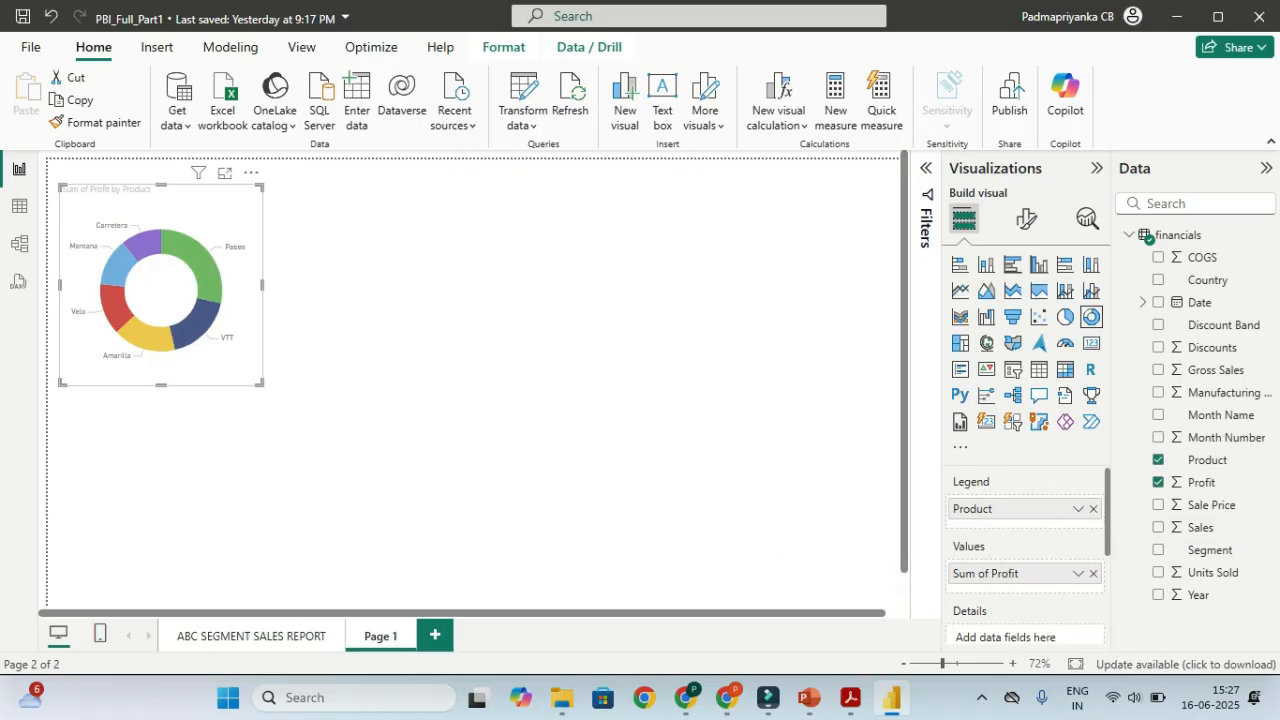
{"action": "left_click", "coordinate": [1166, 297]}
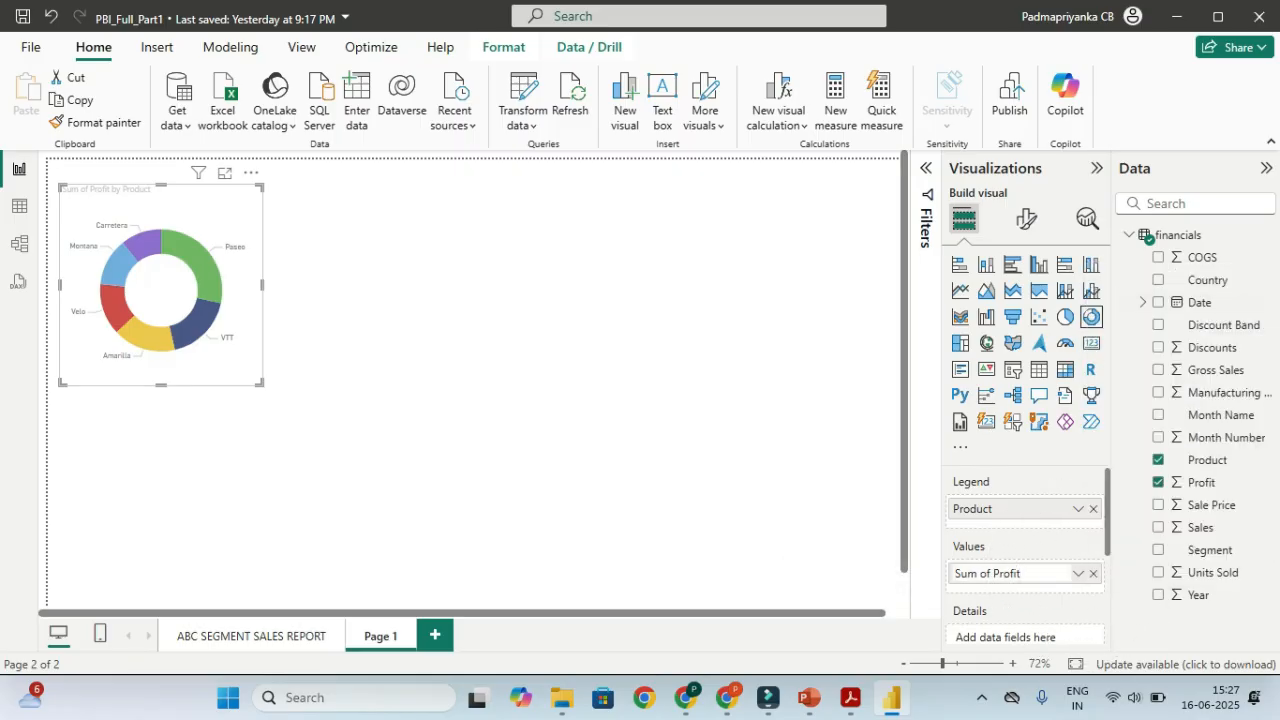
{"action": "key", "text": "ctrl+shift+Right"}
{"action": "key", "text": "ctrl+shift+Right"}
{"action": "key", "text": "BackSpace"}
{"action": "type", "text": "Total"}
{"action": "key", "text": "Return"}
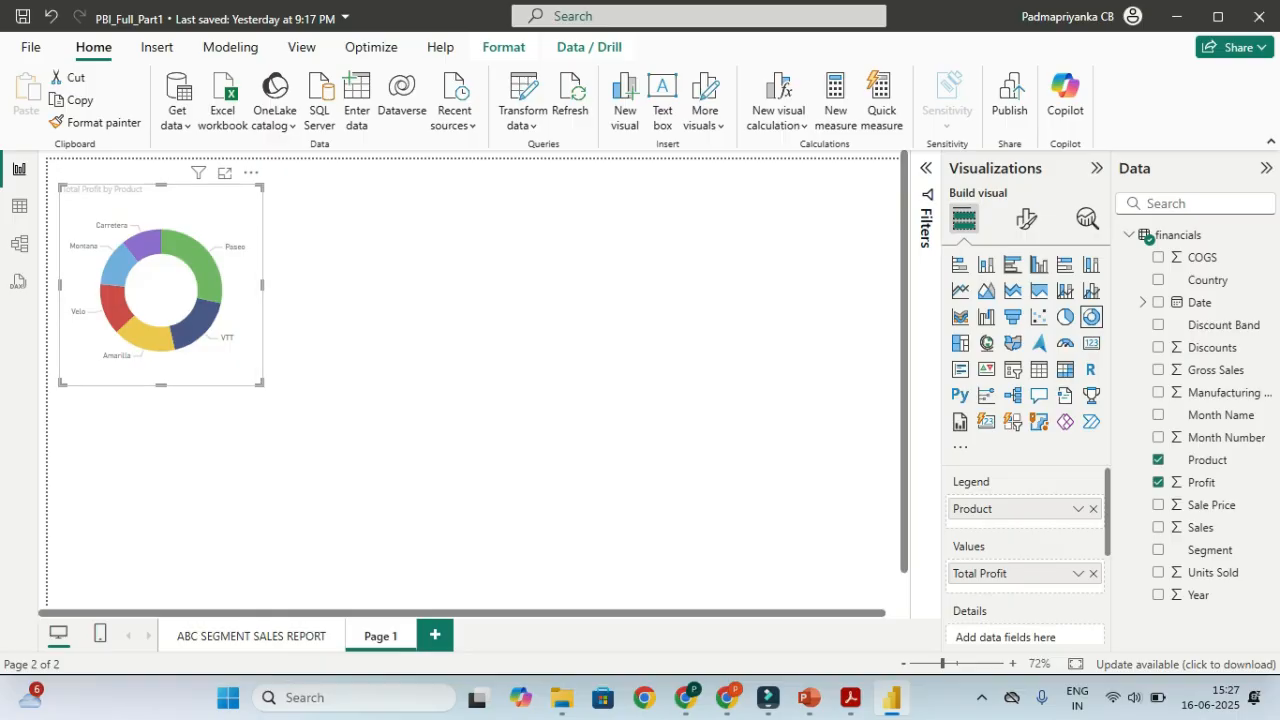
{"action": "left_click_drag", "start_coordinate": [261, 383], "coordinate": [294, 400]}
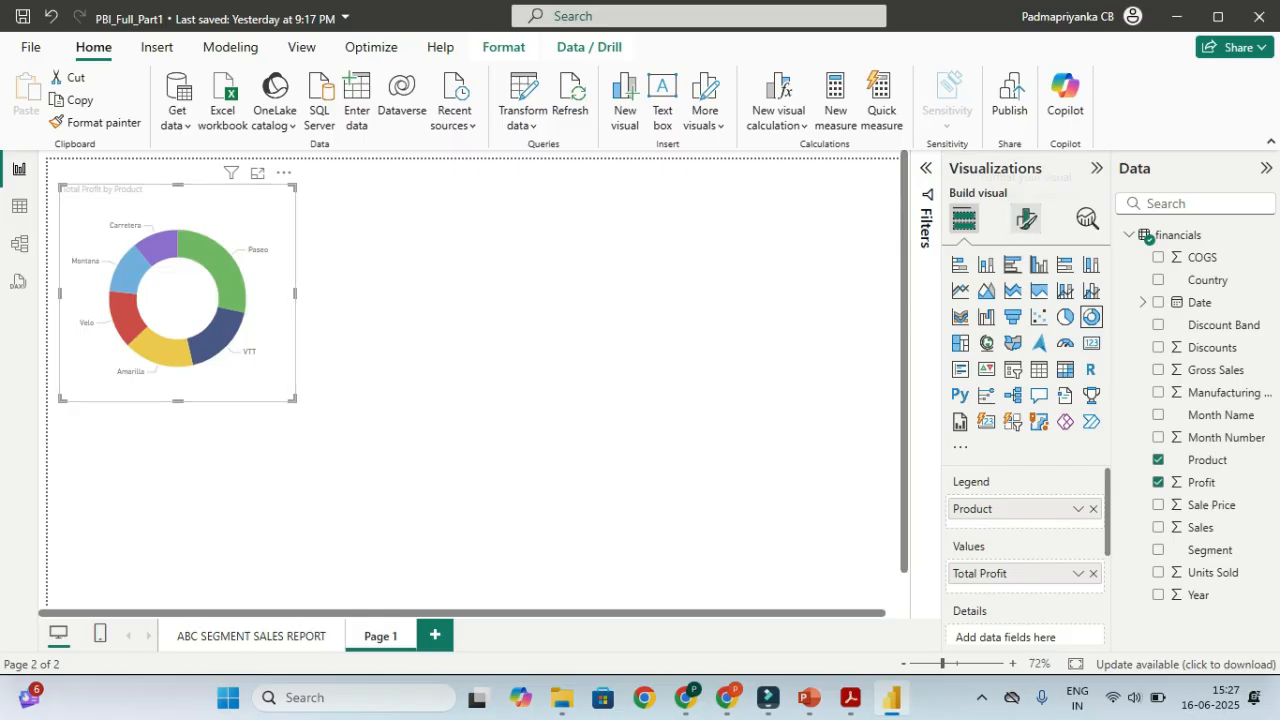
Review the donut's detail label and label value settings in the format pane
{"action": "left_click", "coordinate": [1026, 218]}
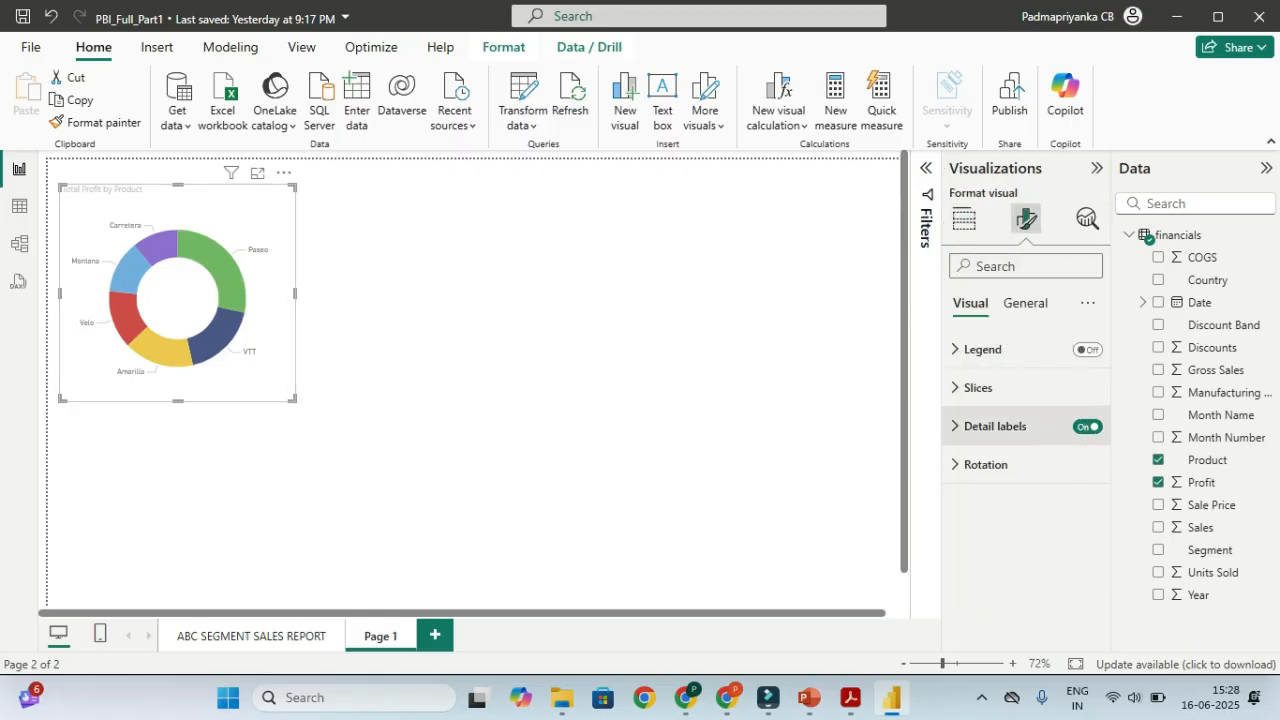
{"action": "key", "text": "ctrl"}
{"action": "key", "text": "ctrl"}
{"action": "left_click", "coordinate": [998, 426]}
{"action": "scroll", "coordinate": [998, 426], "scroll_direction": "down", "scroll_amount": 2}
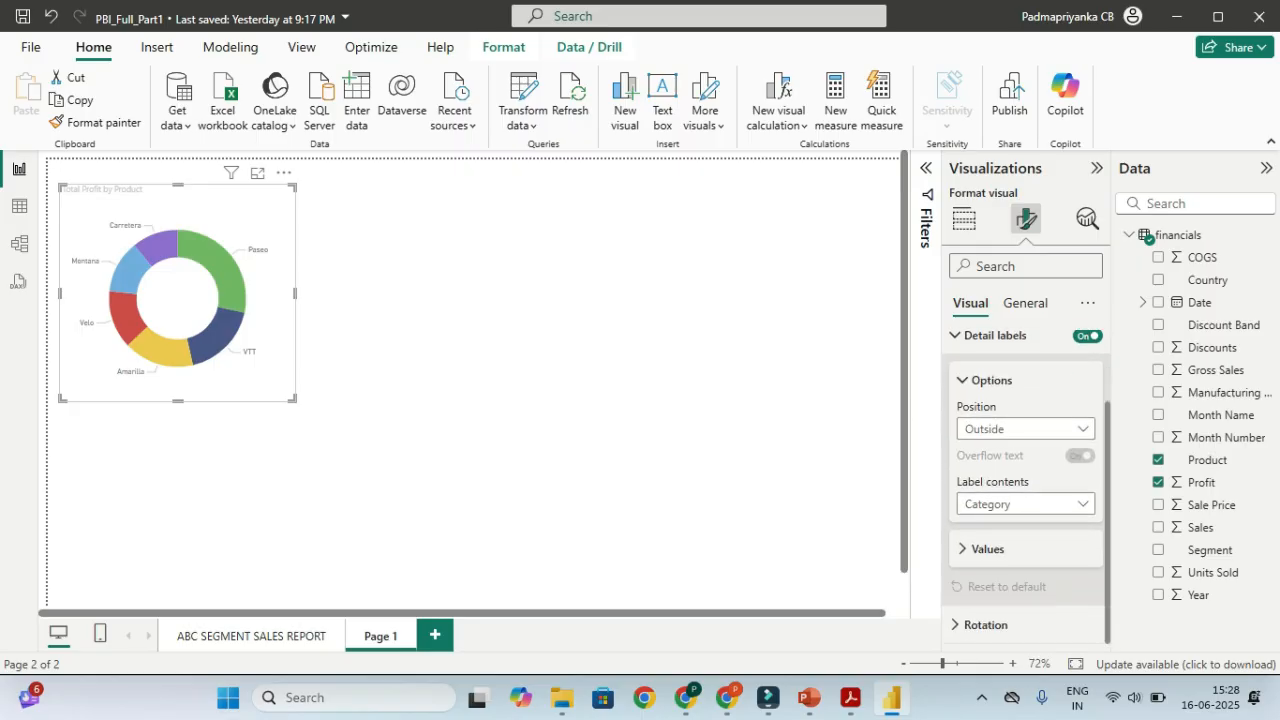
{"action": "left_click", "coordinate": [988, 549]}
{"action": "scroll", "coordinate": [988, 549], "scroll_direction": "down", "scroll_amount": 3}
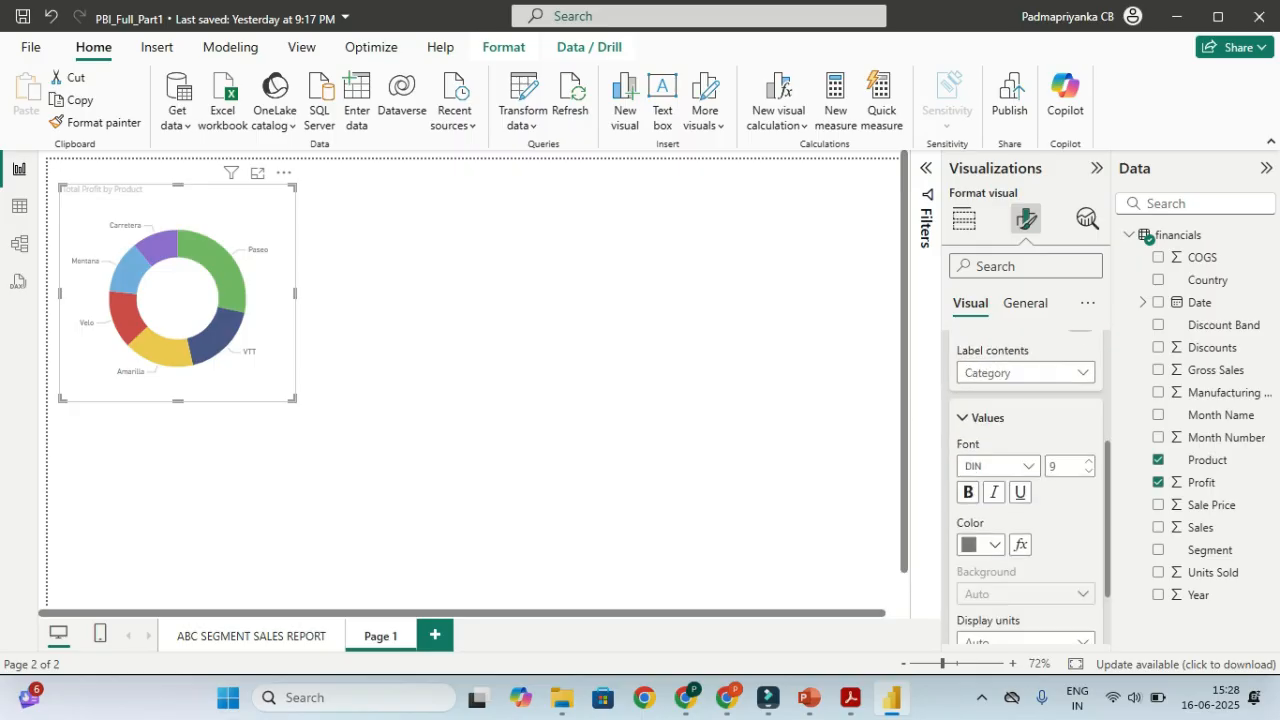
{"action": "scroll", "coordinate": [1025, 480], "scroll_direction": "up", "scroll_amount": 5}
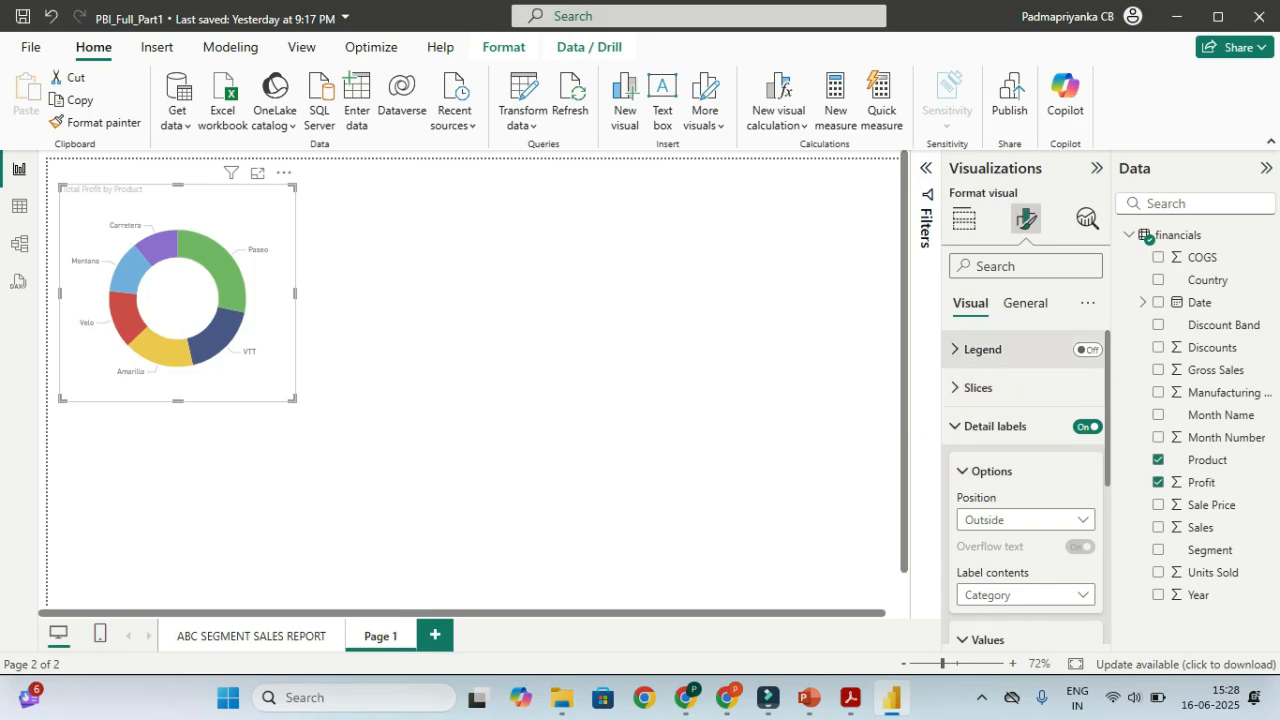
{"action": "scroll", "coordinate": [1025, 488], "scroll_direction": "down", "scroll_amount": 5}
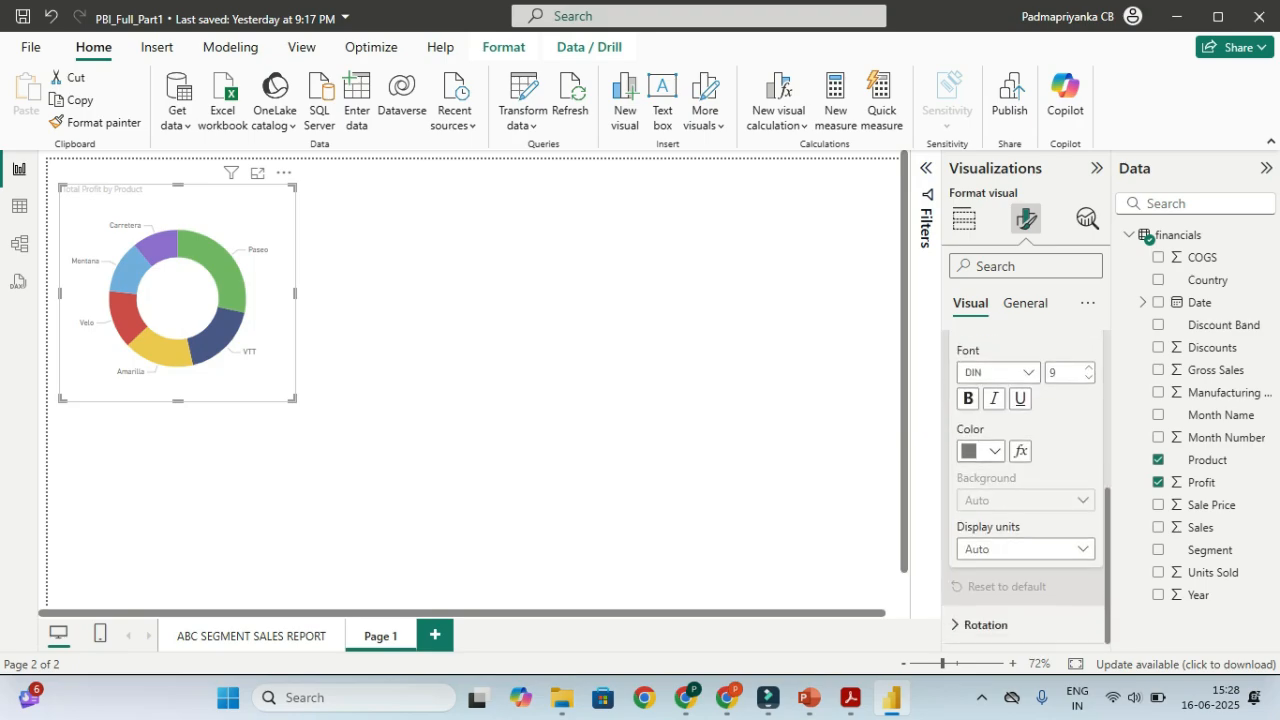
Under General > Data format, set Total Profit's format to Whole number
{"action": "left_click", "coordinate": [1025, 302]}
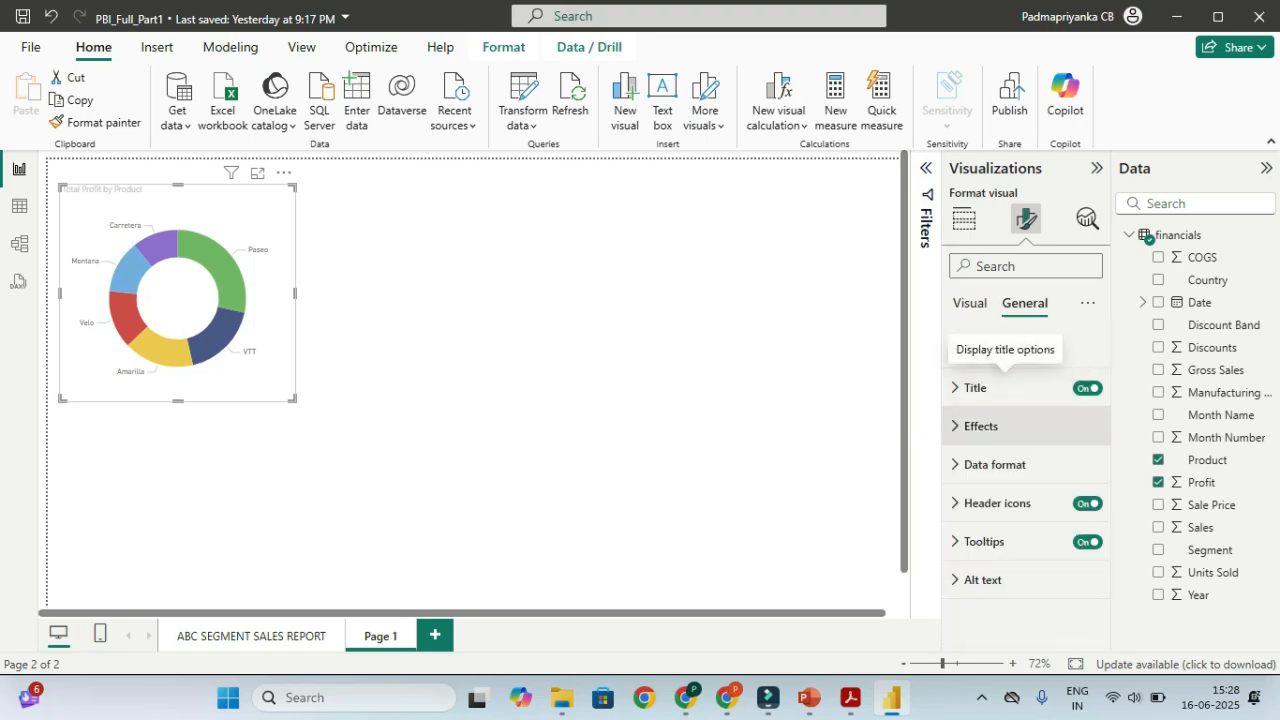
{"action": "left_click", "coordinate": [995, 464]}
{"action": "scroll", "coordinate": [1025, 490], "scroll_direction": "down", "scroll_amount": 2}
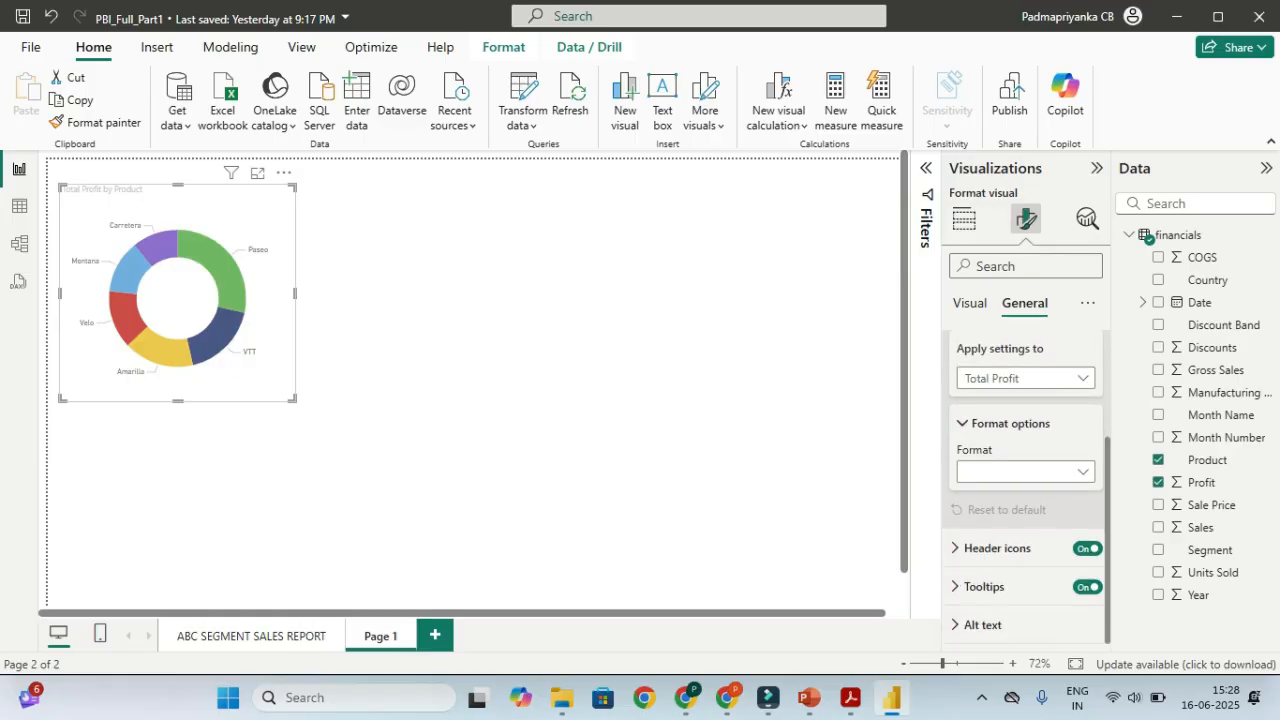
{"action": "left_click", "coordinate": [1082, 378]}
{"action": "left_click", "coordinate": [1082, 378]}
{"action": "left_click", "coordinate": [1082, 472]}
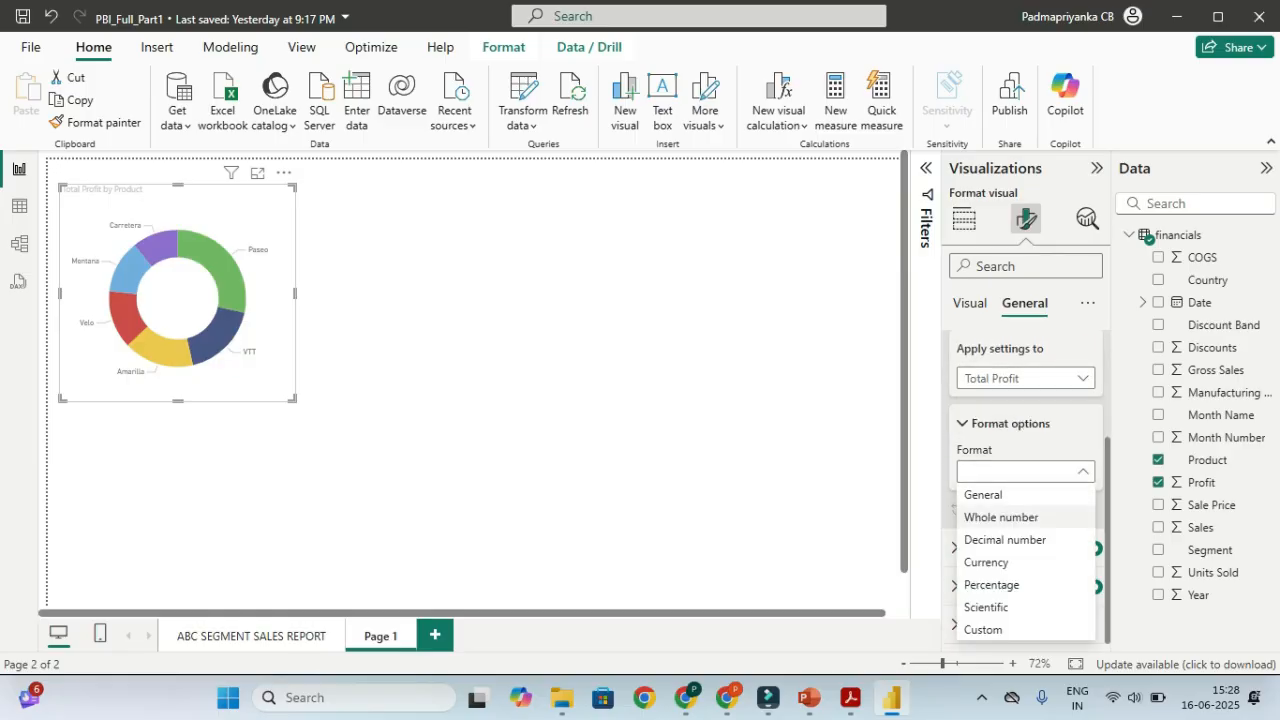
{"action": "left_click", "coordinate": [1001, 517]}
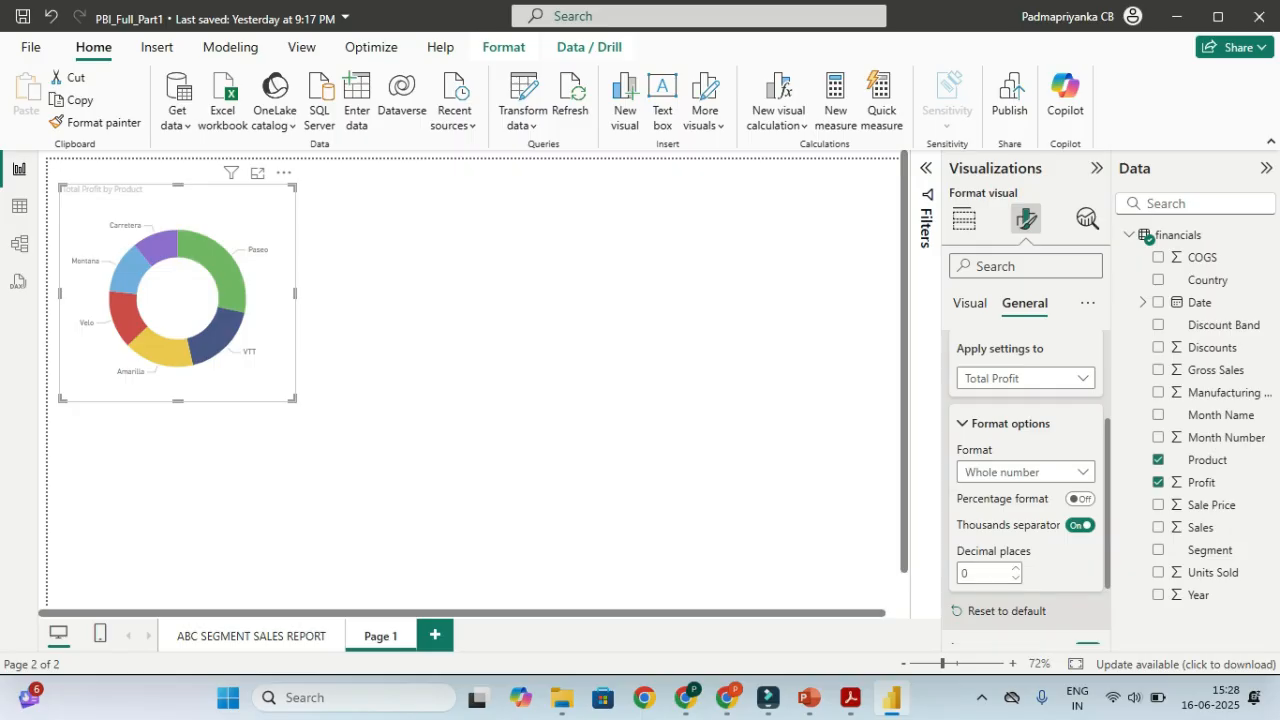
{"action": "left_click", "coordinate": [1082, 472]}
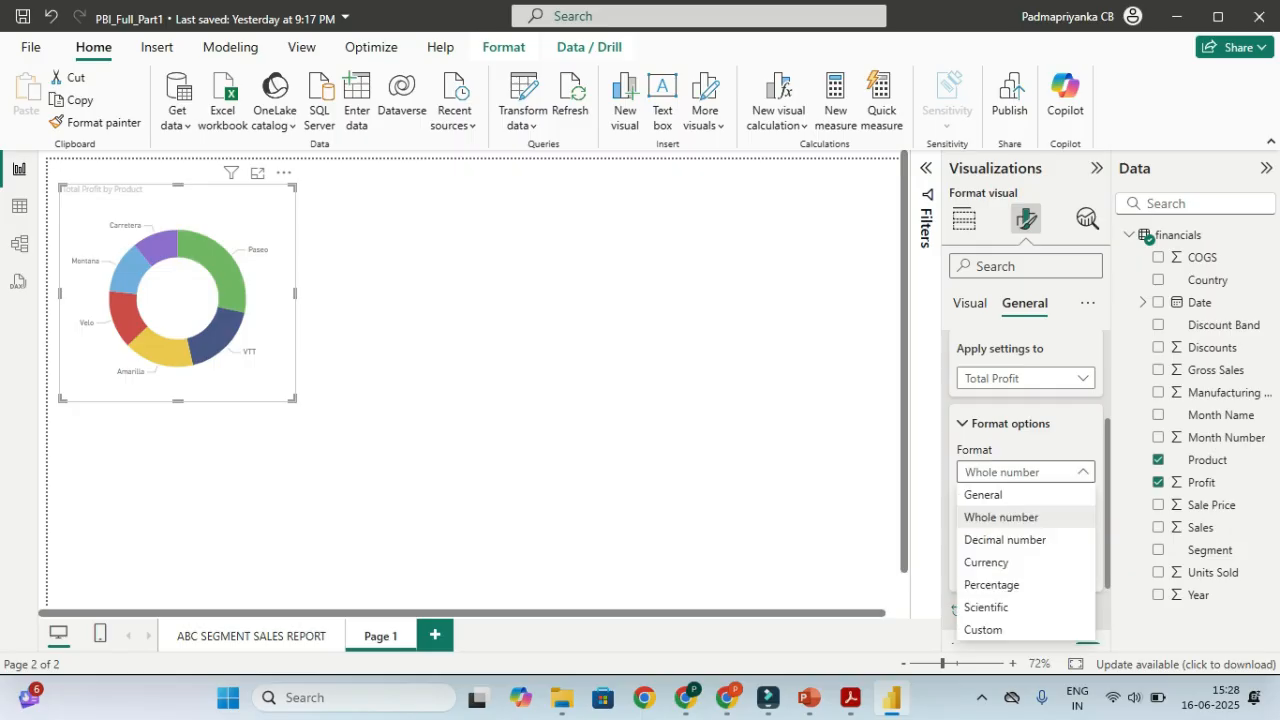
{"action": "left_click", "coordinate": [1001, 517]}
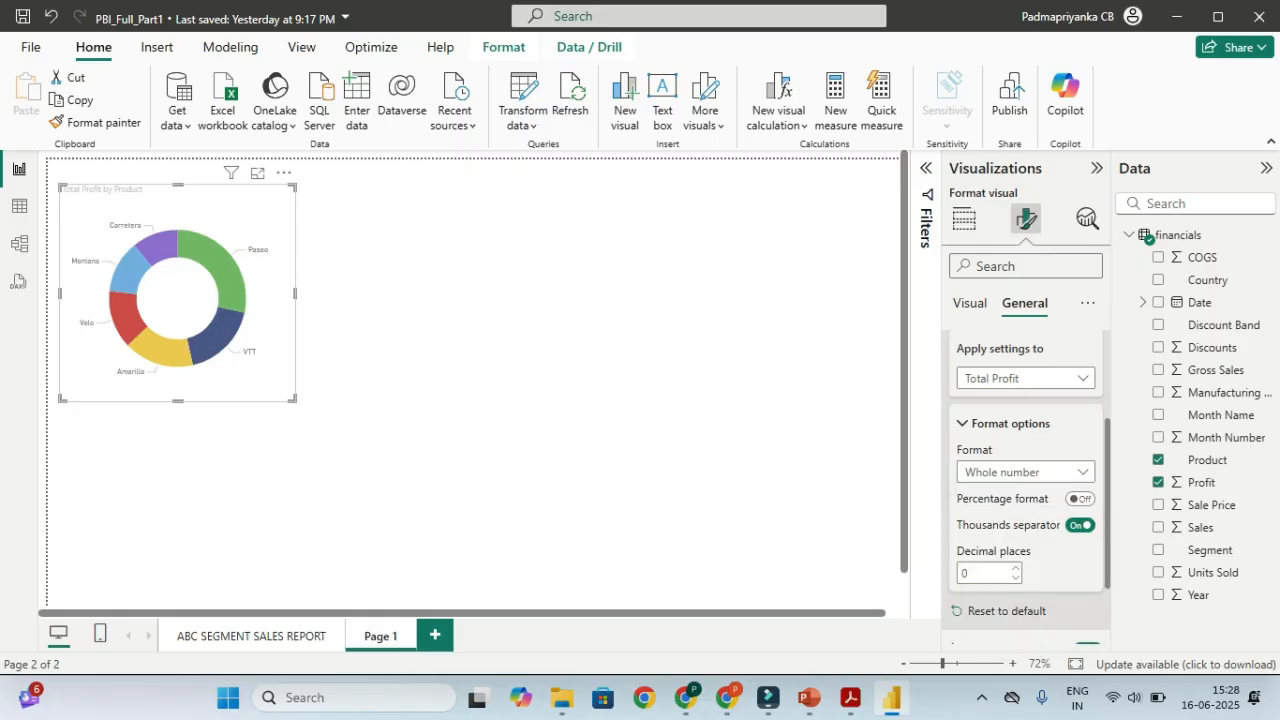
{"action": "scroll", "coordinate": [1025, 480], "scroll_direction": "up", "scroll_amount": 2}
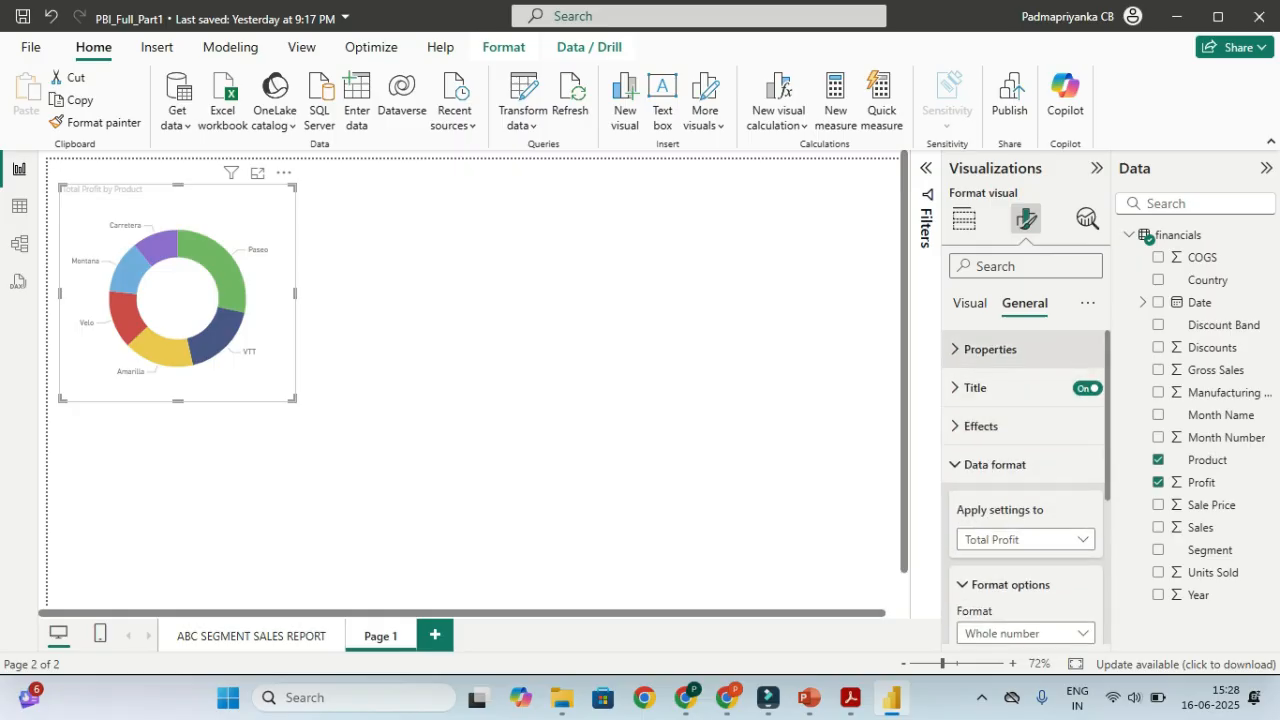
{"action": "scroll", "coordinate": [1025, 480], "scroll_direction": "down", "scroll_amount": 3}
{"action": "scroll", "coordinate": [1025, 480], "scroll_direction": "down", "scroll_amount": 1}
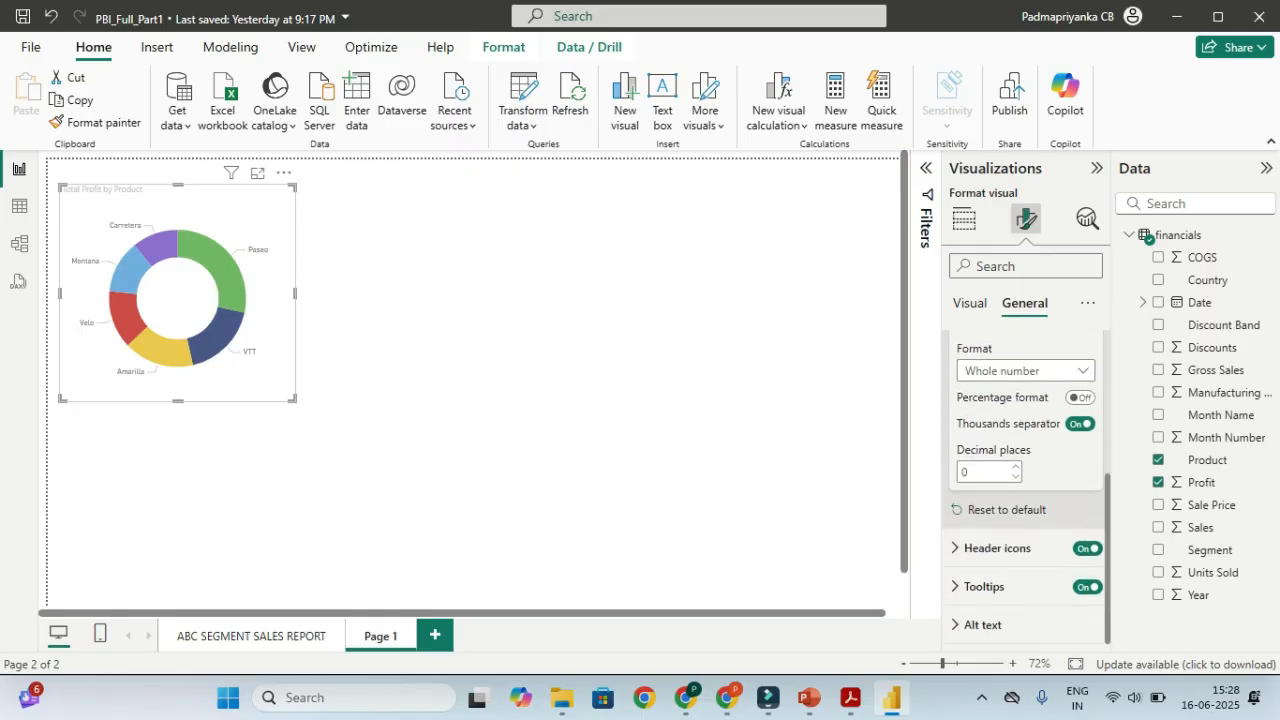
{"action": "scroll", "coordinate": [1025, 480], "scroll_direction": "up", "scroll_amount": 3}
{"action": "left_click", "coordinate": [970, 303]}
{"action": "left_click", "coordinate": [1087, 426]}
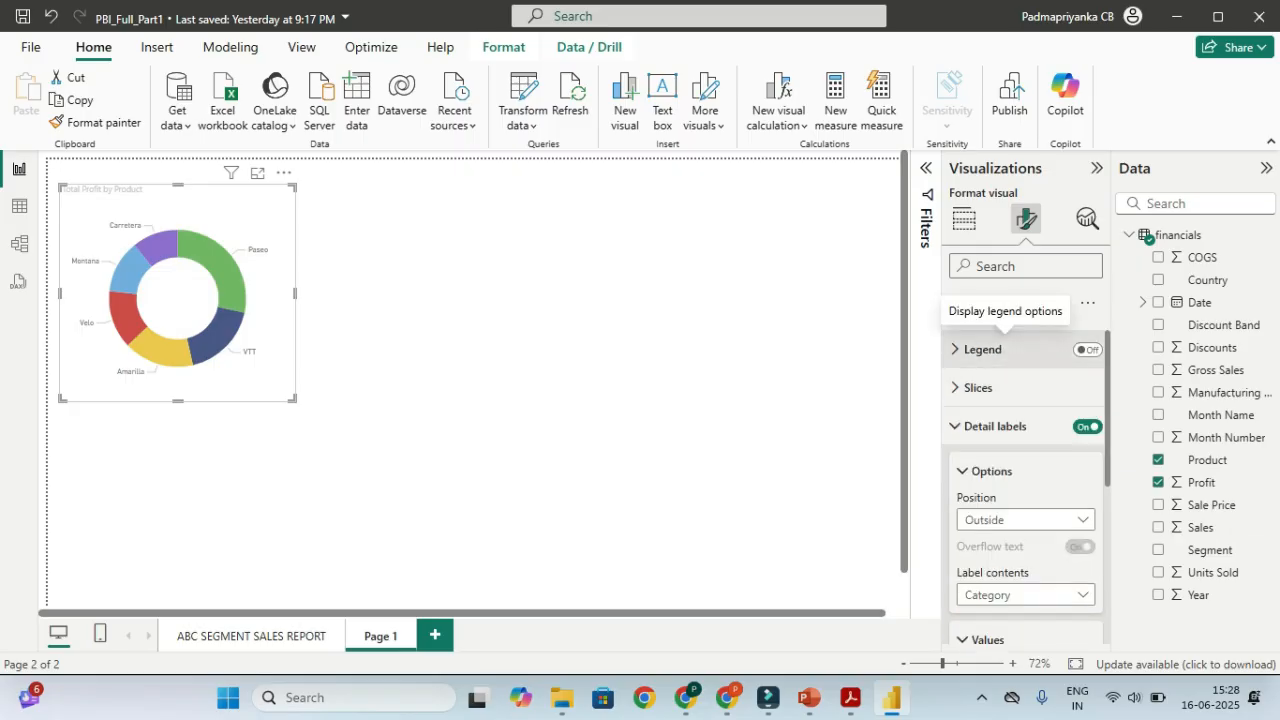
Review slice colours and detail label contents, leaving labels on Category
{"action": "left_click", "coordinate": [980, 388]}
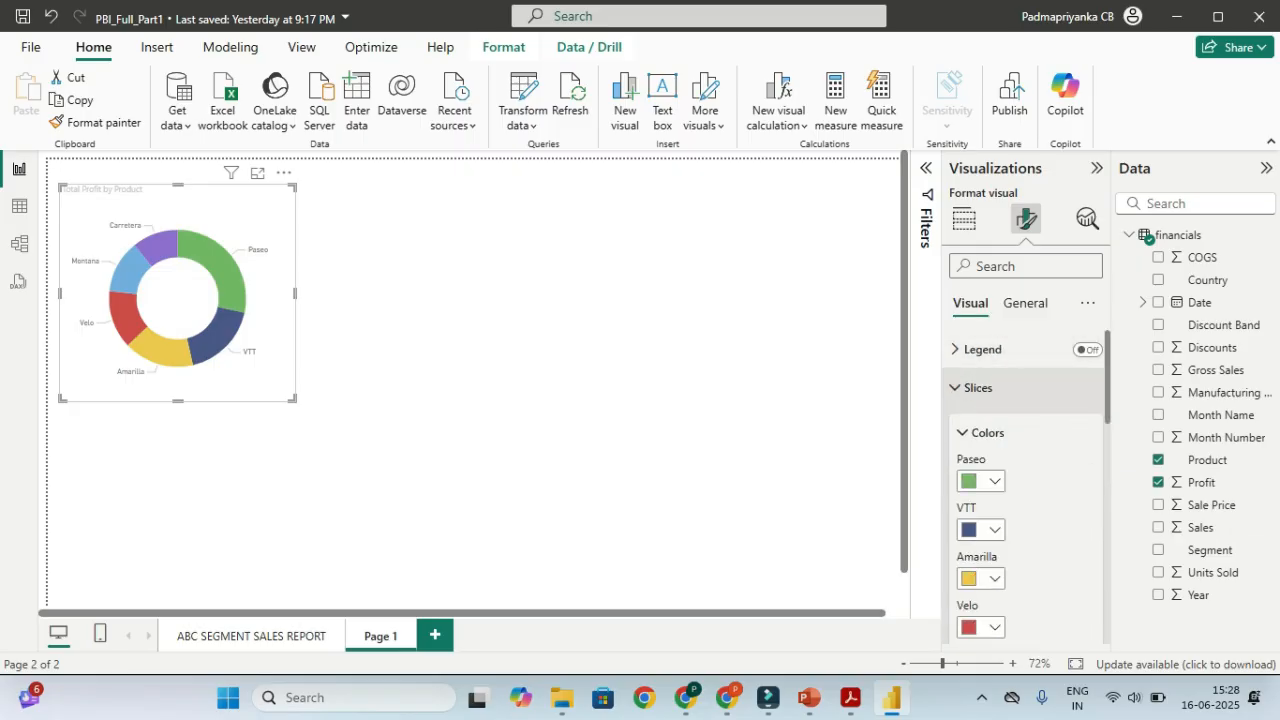
{"action": "scroll", "coordinate": [1025, 480], "scroll_direction": "down", "scroll_amount": 1}
{"action": "scroll", "coordinate": [1025, 480], "scroll_direction": "down", "scroll_amount": 5}
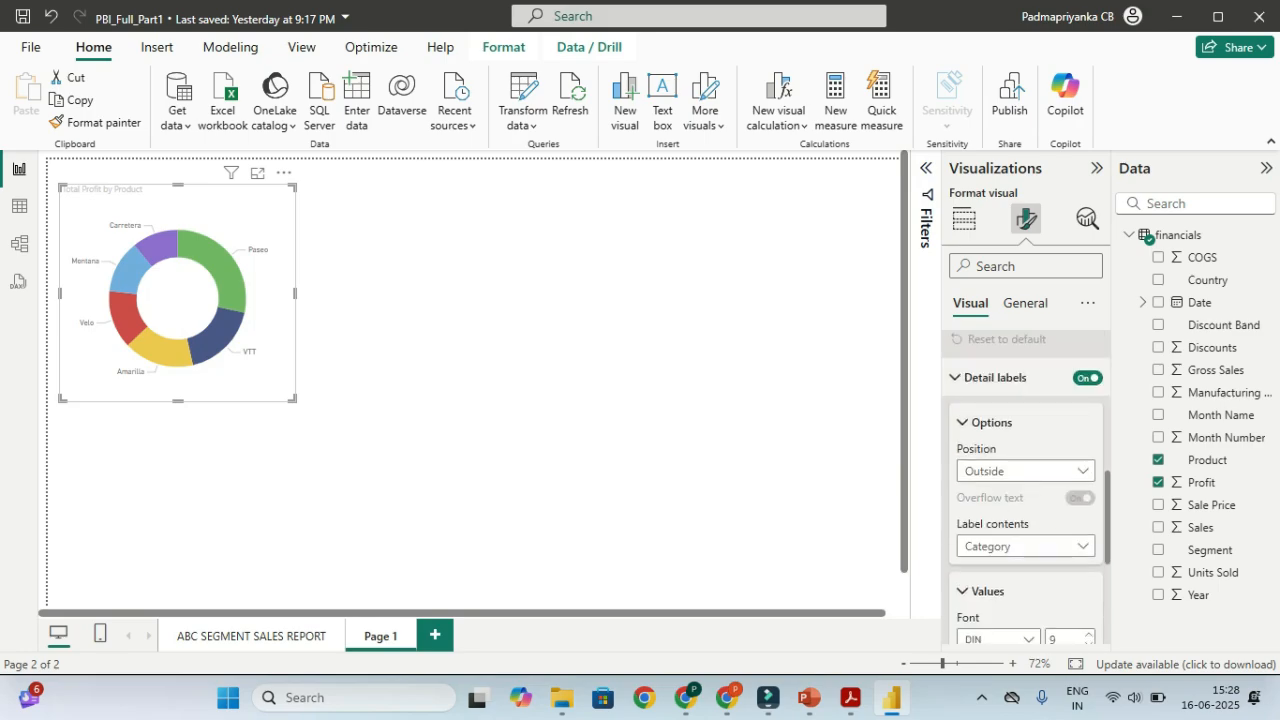
{"action": "scroll", "coordinate": [1025, 480], "scroll_direction": "down", "scroll_amount": 2}
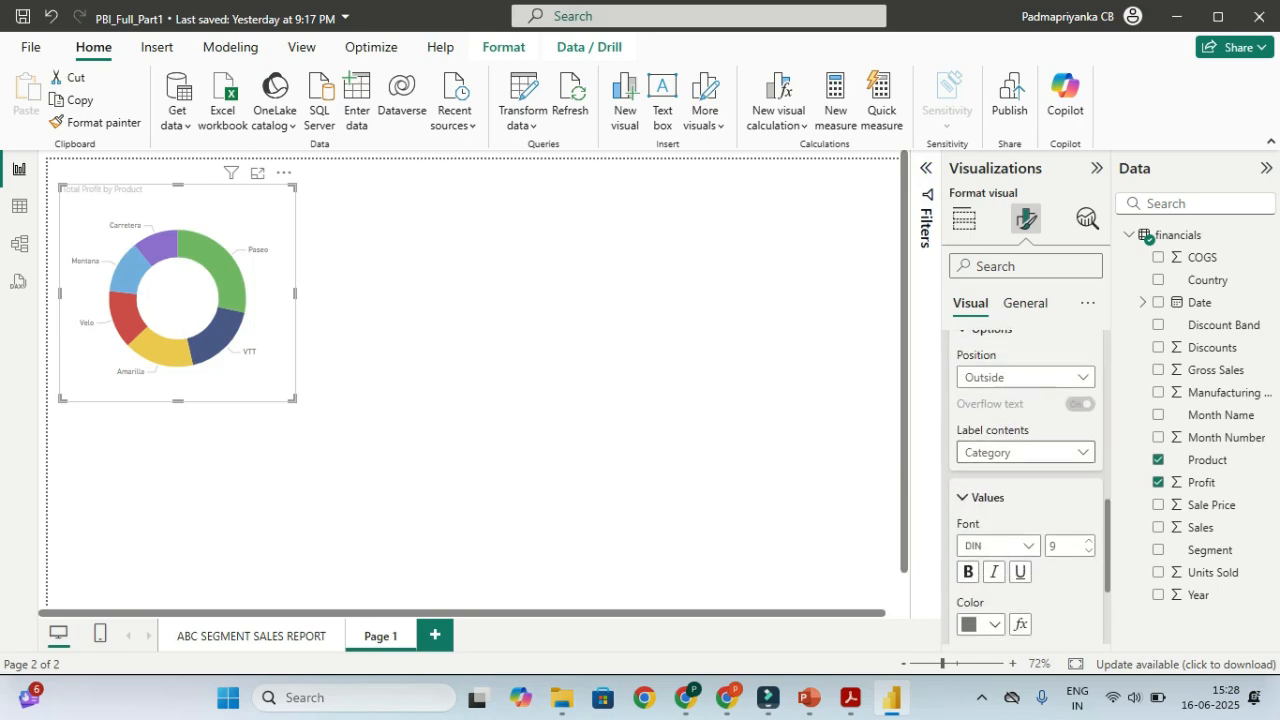
{"action": "left_click", "coordinate": [1082, 452]}
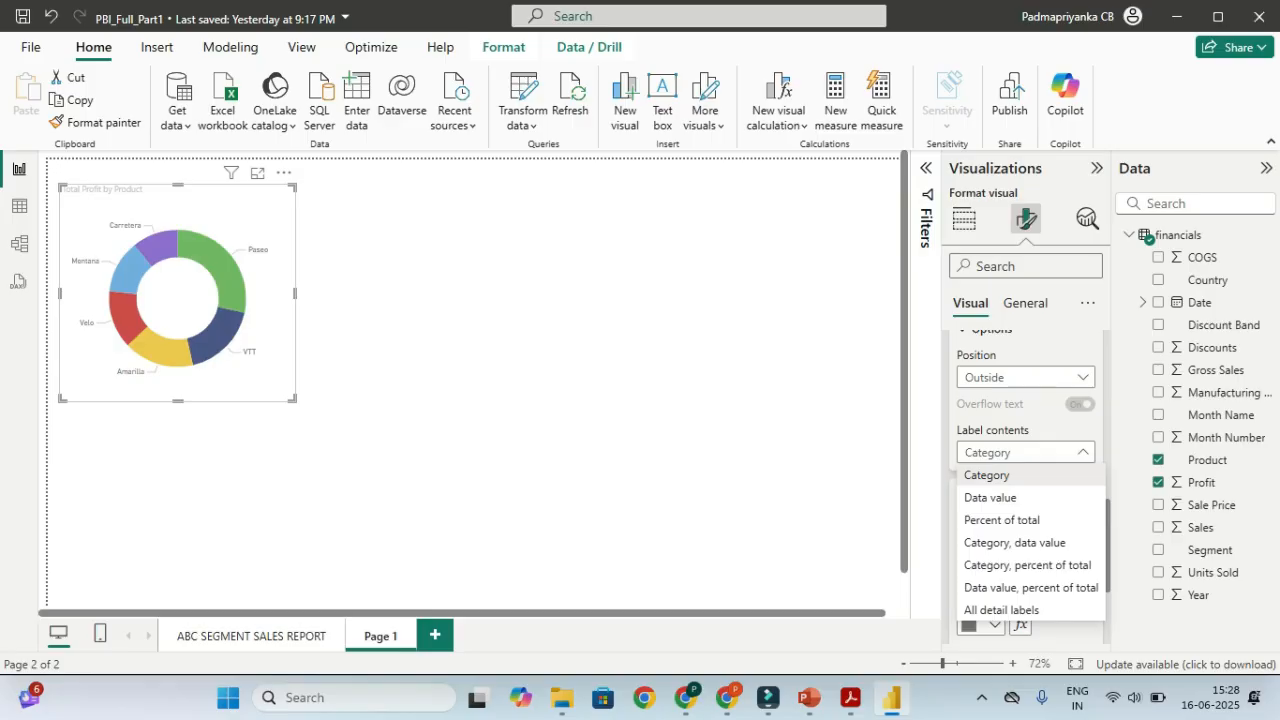
{"action": "left_click", "coordinate": [1082, 452]}
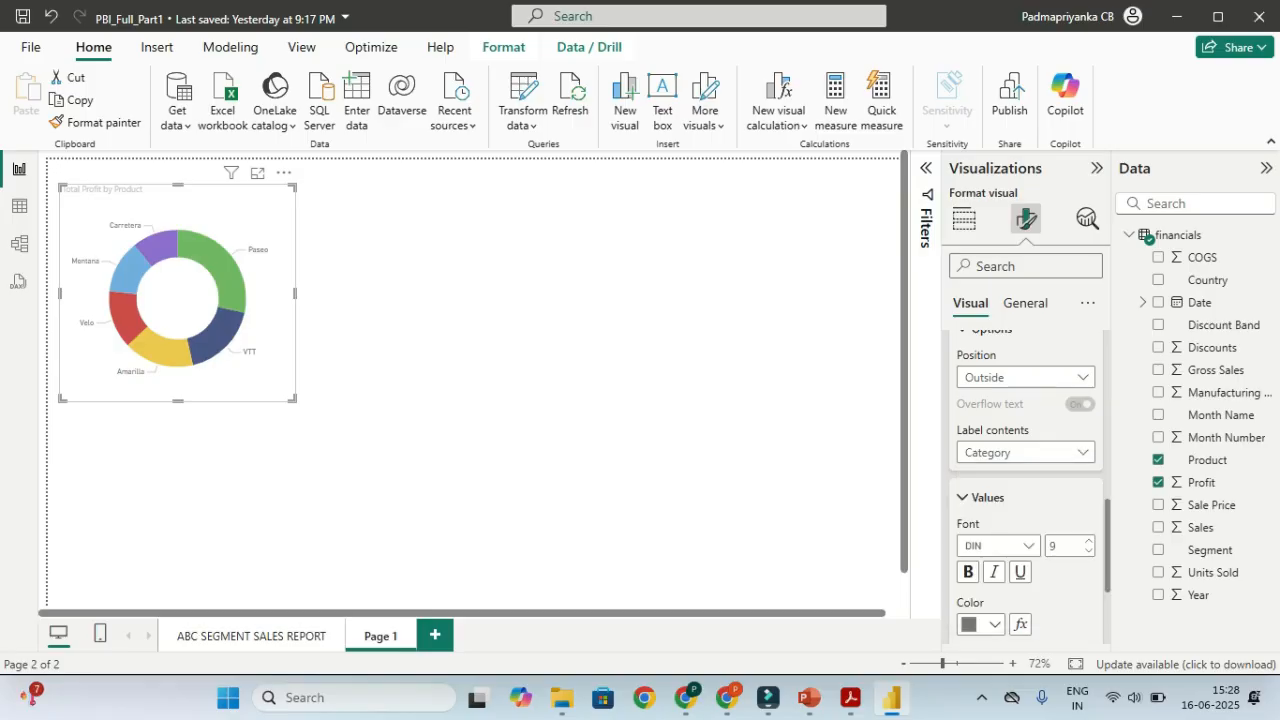
{"action": "scroll", "coordinate": [1025, 480], "scroll_direction": "up", "scroll_amount": 10}
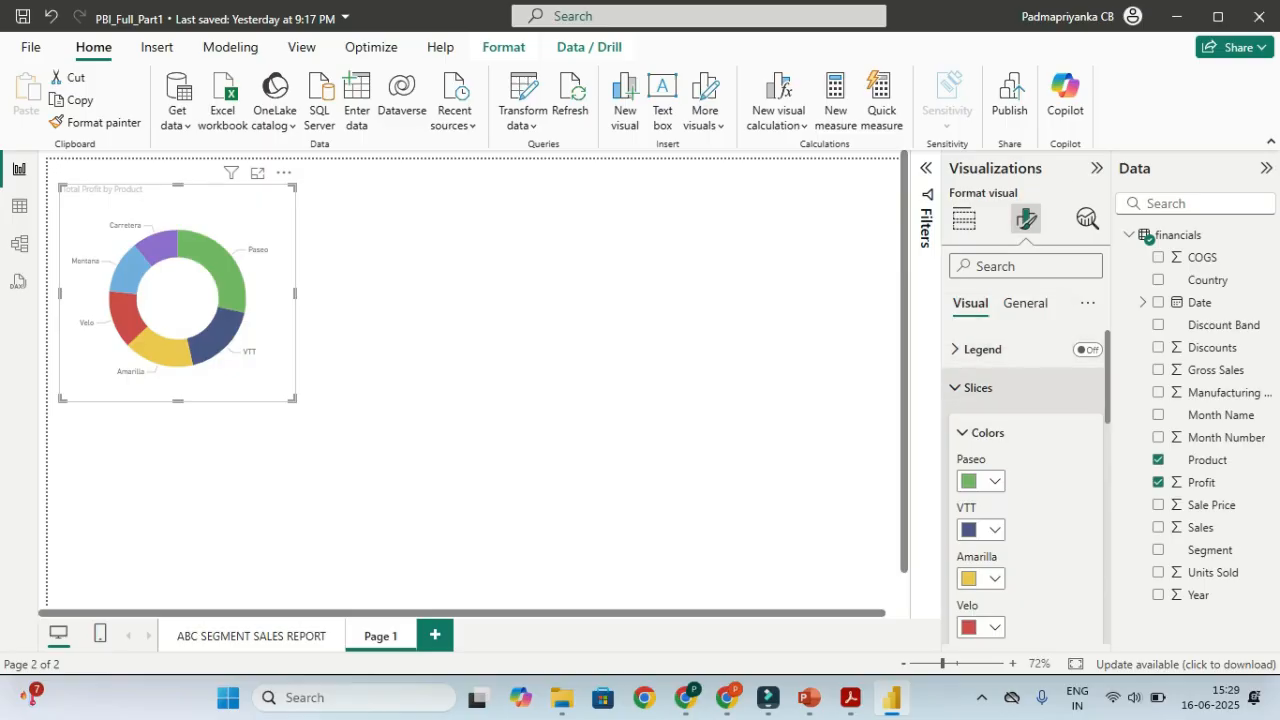
{"action": "left_click", "coordinate": [978, 387]}
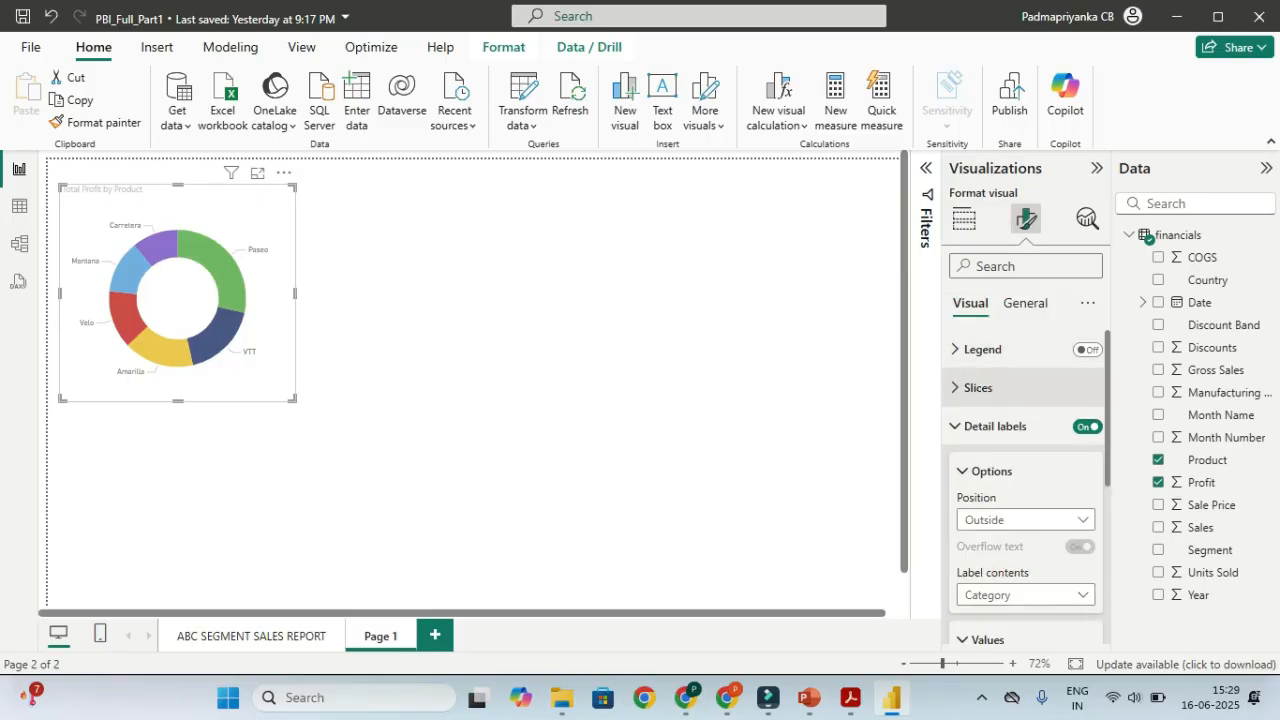
{"action": "left_click", "coordinate": [995, 426]}
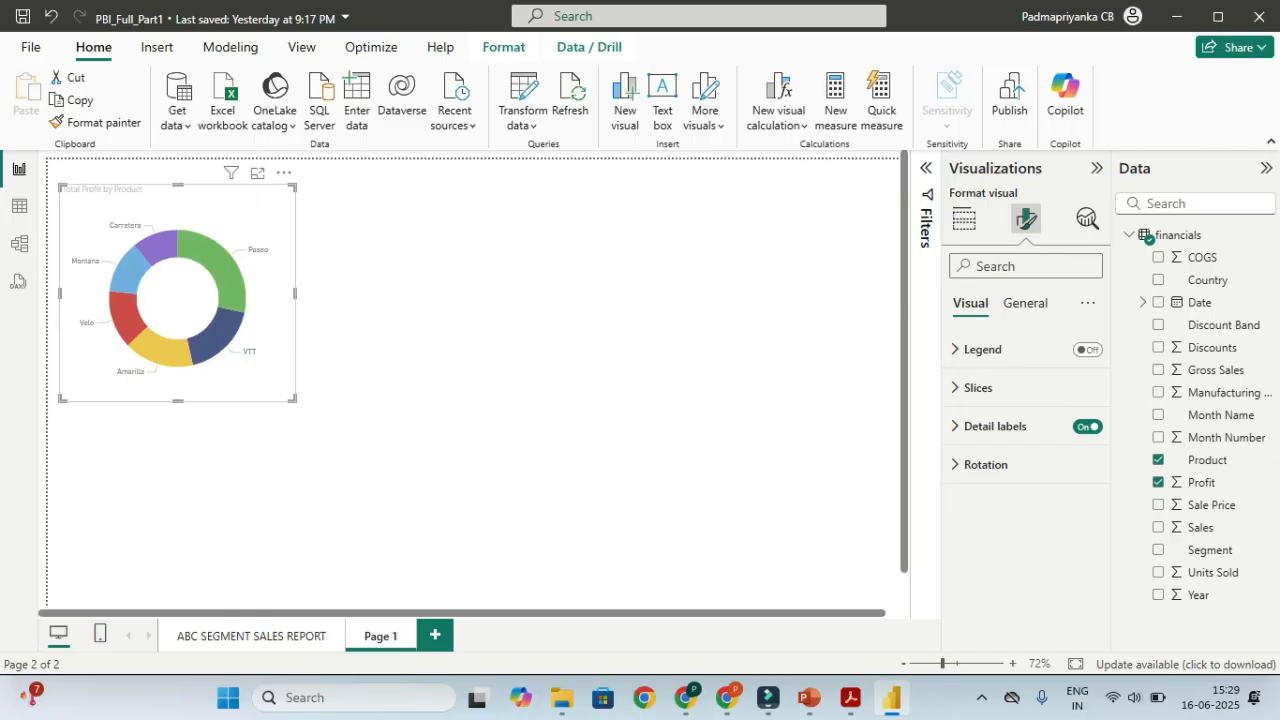
Set the detail label contents to 'Data value, percent of total'
{"action": "left_click", "coordinate": [1017, 430]}
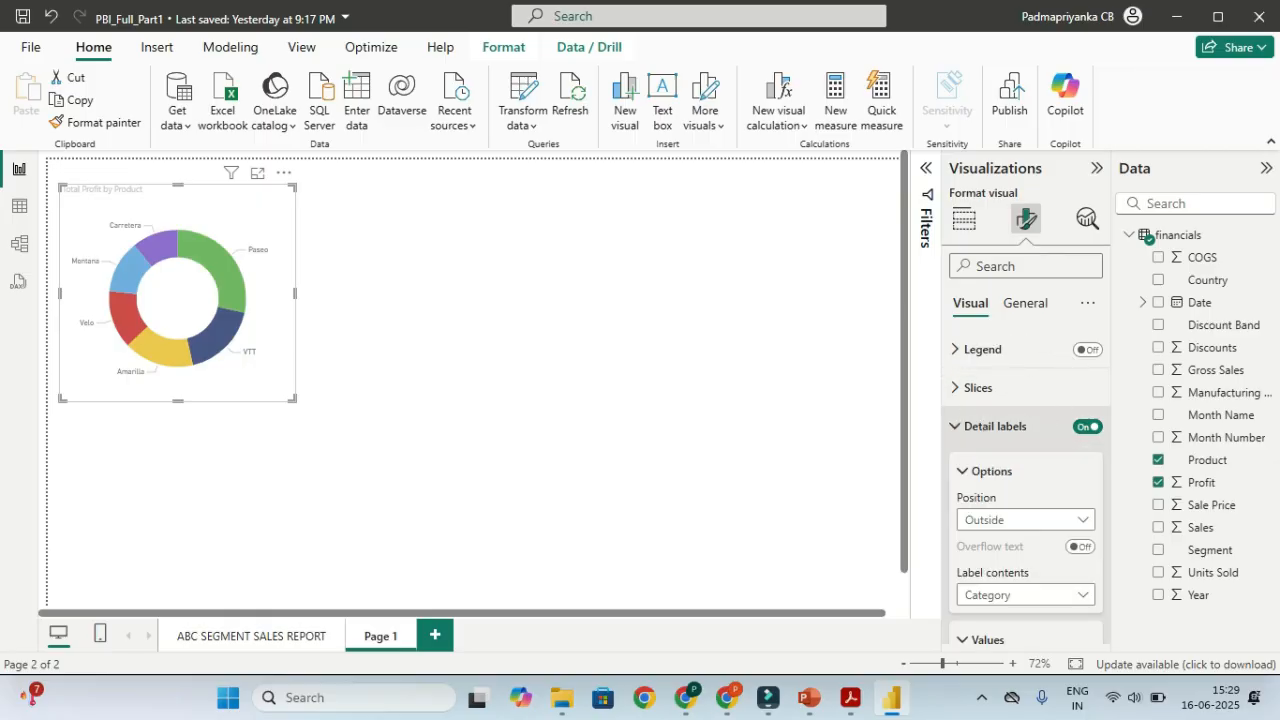
{"action": "scroll", "coordinate": [1017, 430], "scroll_direction": "down", "scroll_amount": 2}
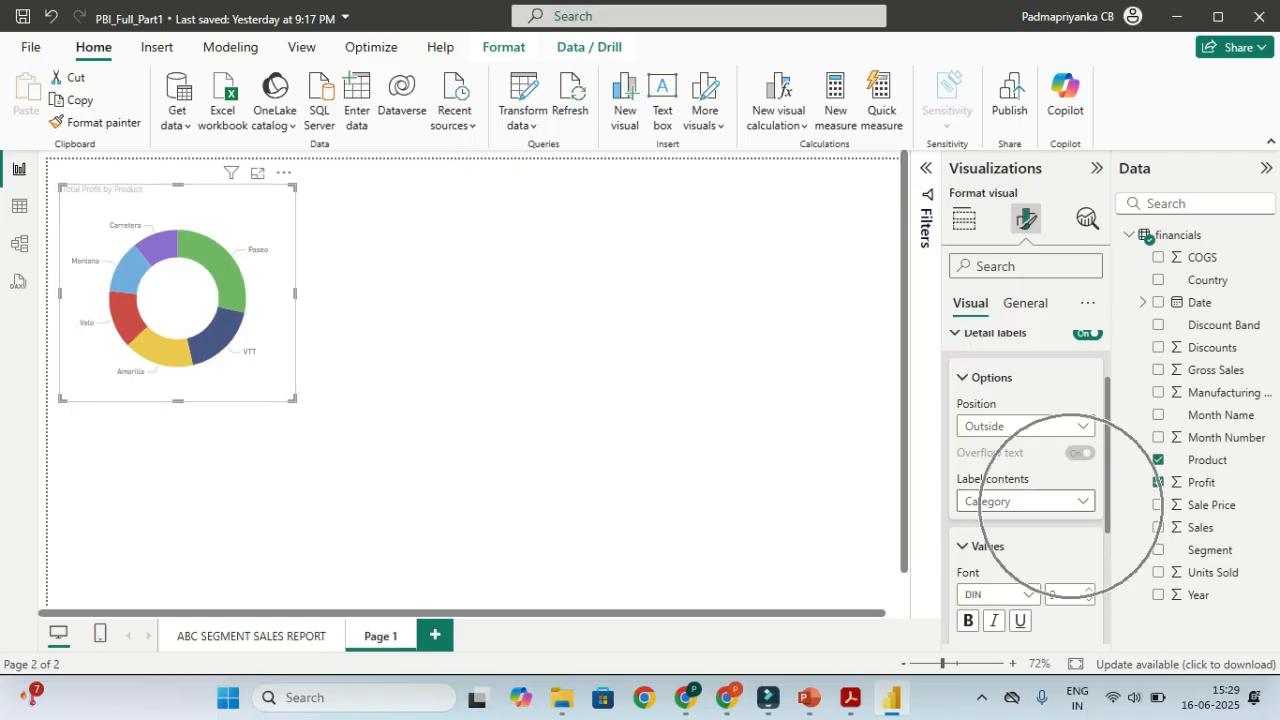
{"action": "left_click", "coordinate": [1070, 501]}
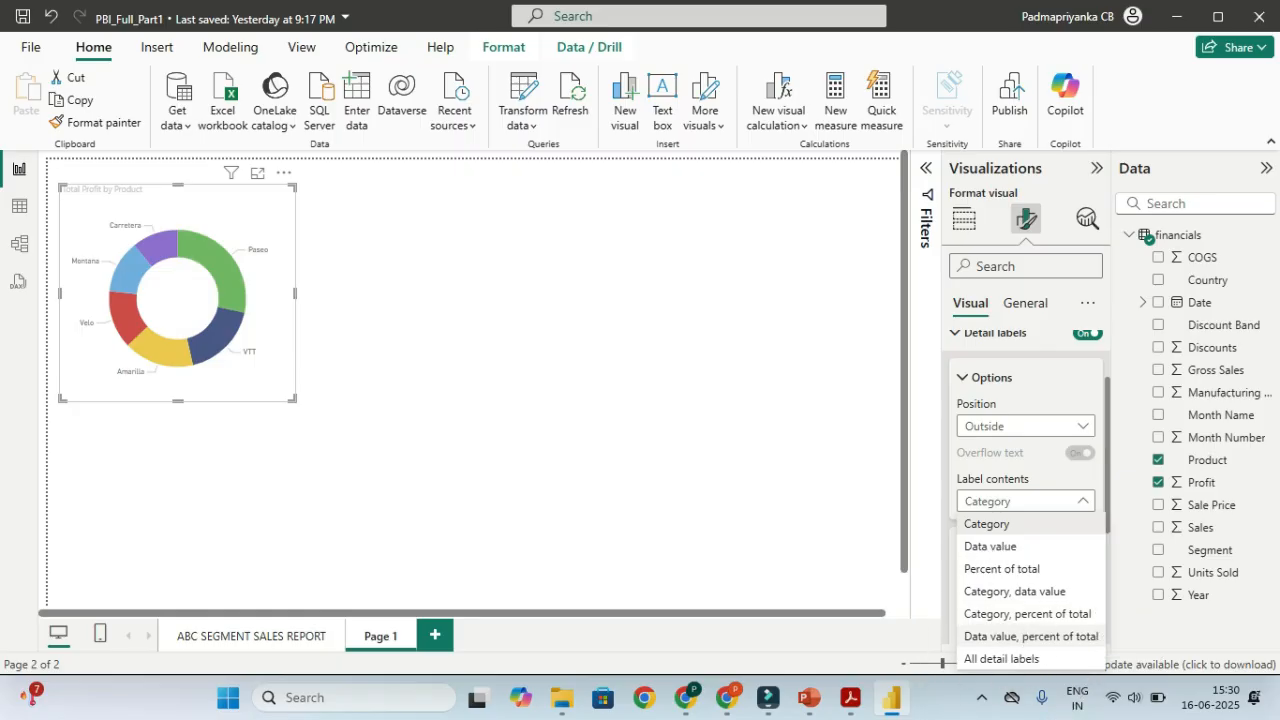
{"action": "left_click", "coordinate": [1030, 636]}
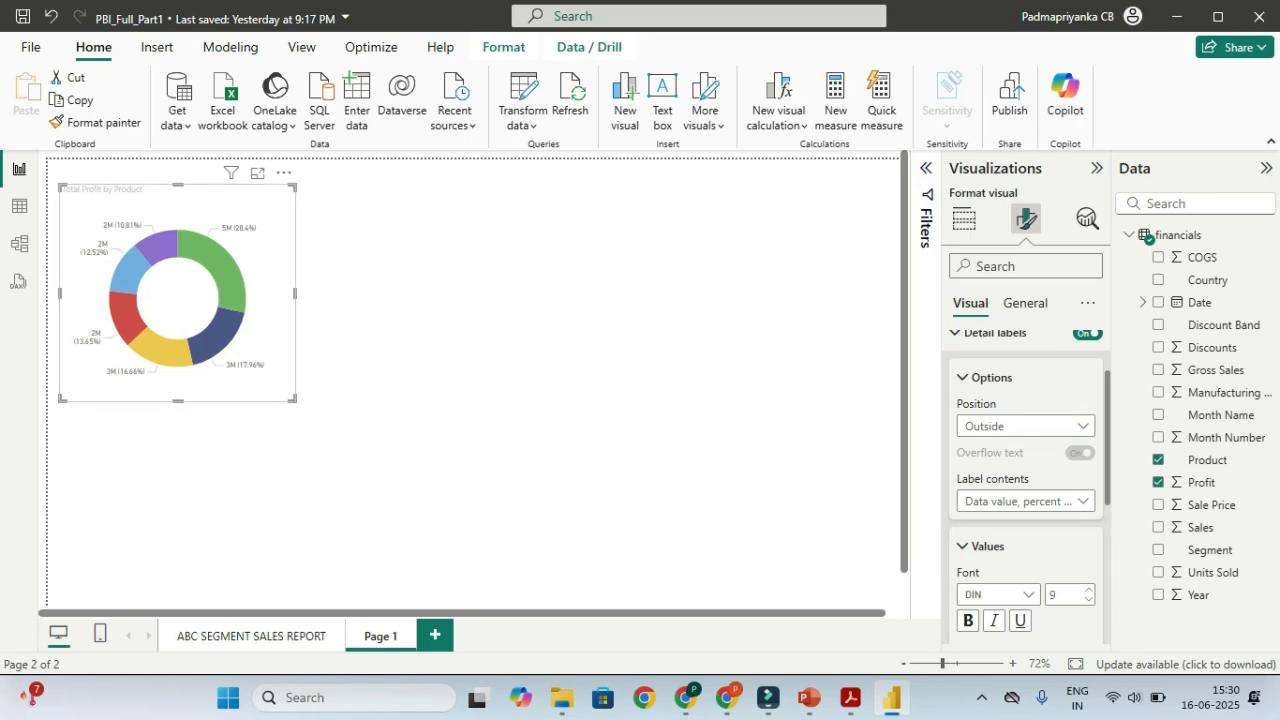
{"action": "scroll", "coordinate": [1025, 450], "scroll_direction": "up", "scroll_amount": 2}
{"action": "left_click", "coordinate": [1025, 303]}
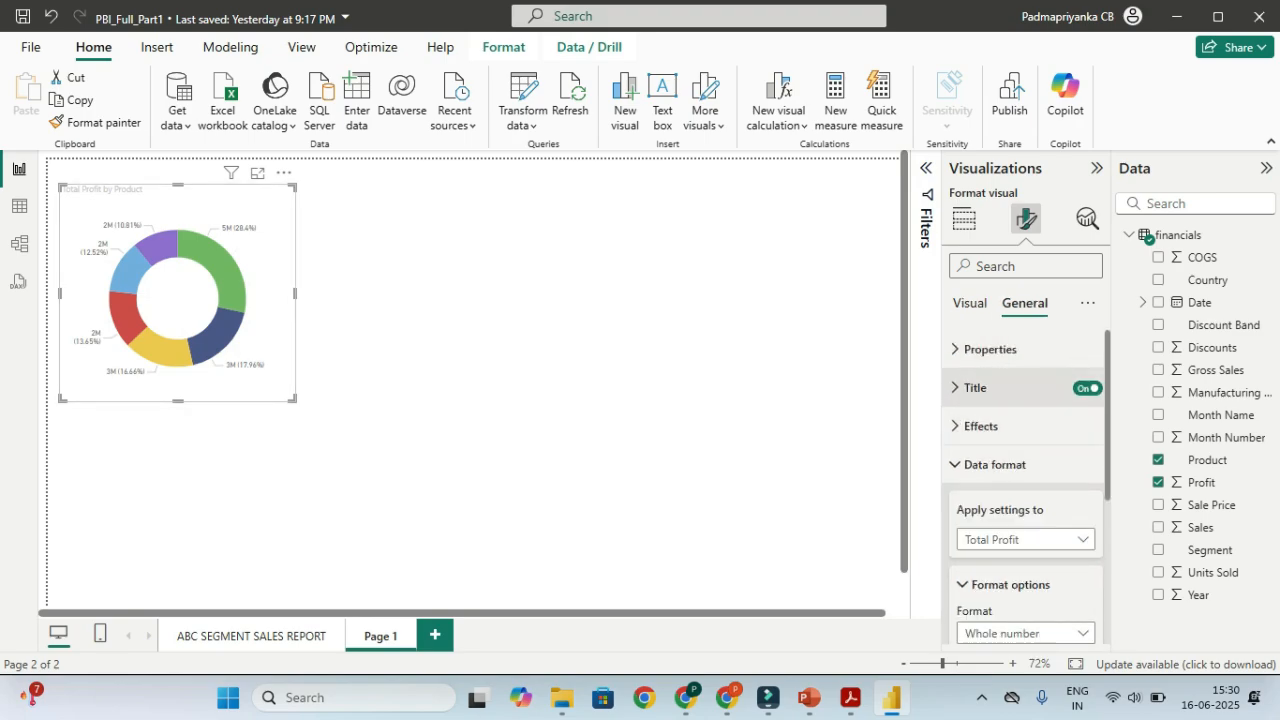
Turn on a dark purple visual border with 2 px rounded corners and 2 px width
{"action": "left_click", "coordinate": [980, 426]}
{"action": "scroll", "coordinate": [1025, 480], "scroll_direction": "down", "scroll_amount": 3}
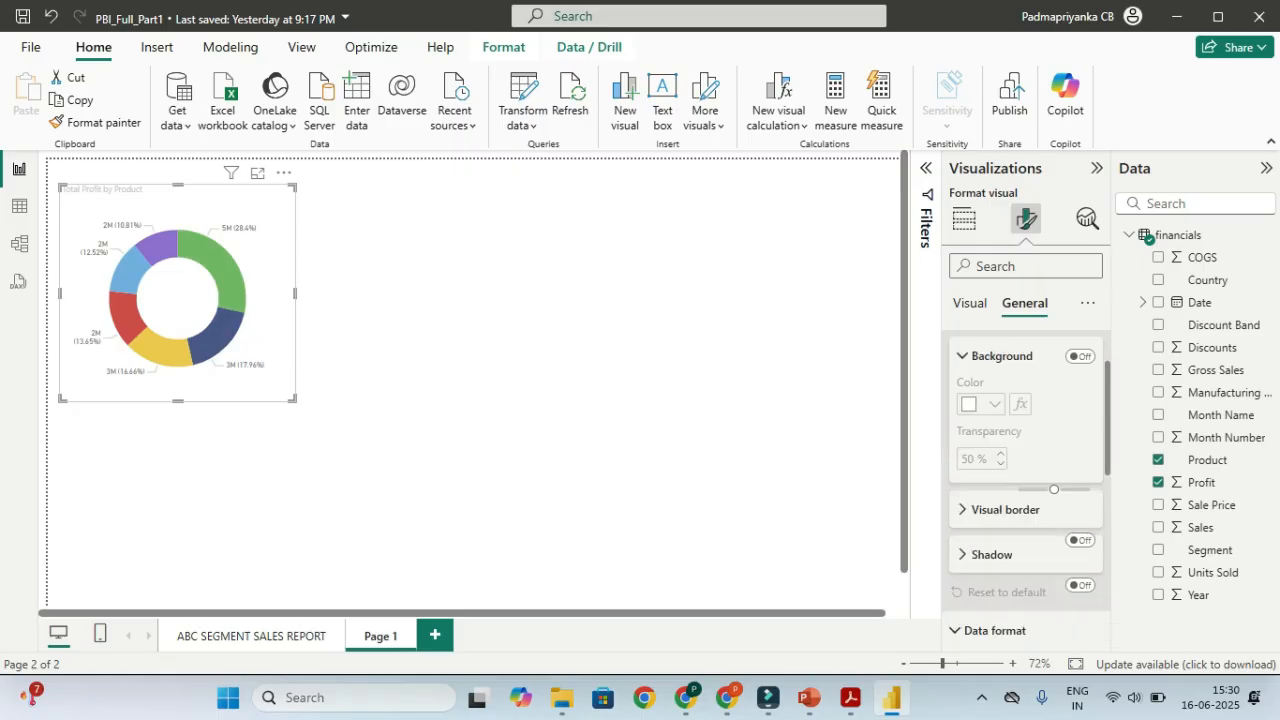
{"action": "left_click", "coordinate": [1080, 438]}
{"action": "left_click", "coordinate": [990, 437]}
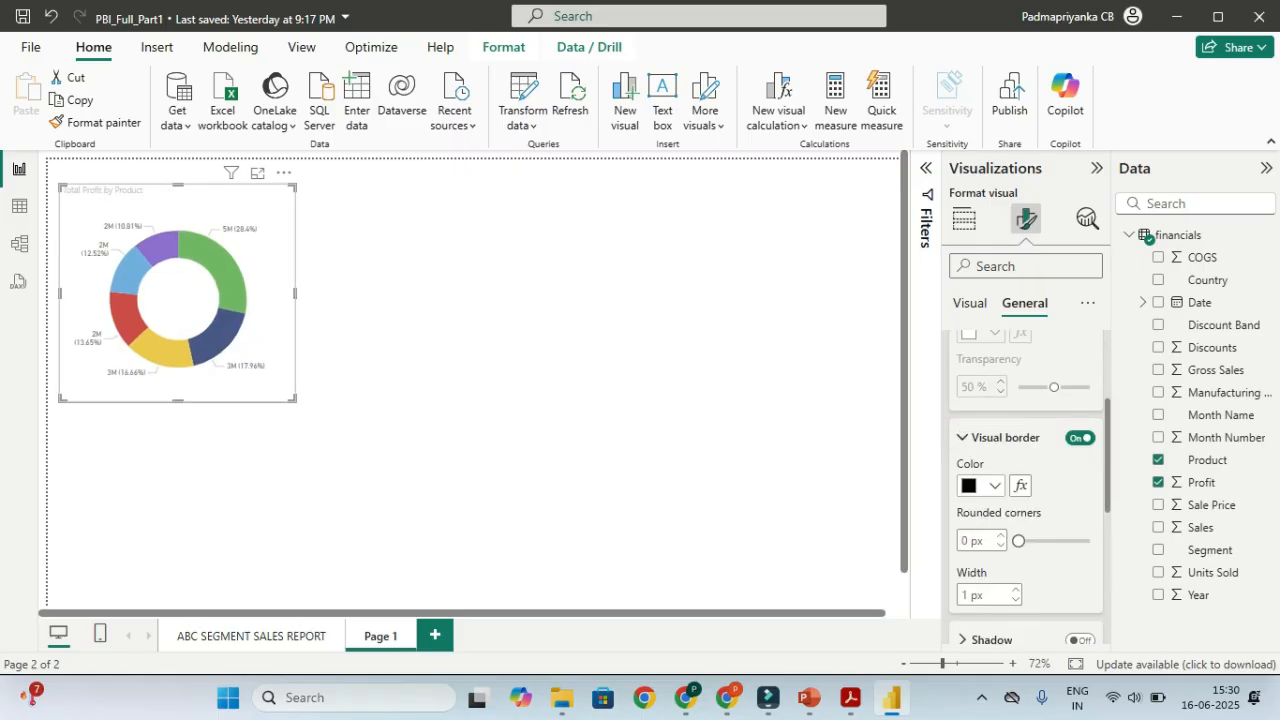
{"action": "left_click", "coordinate": [980, 486]}
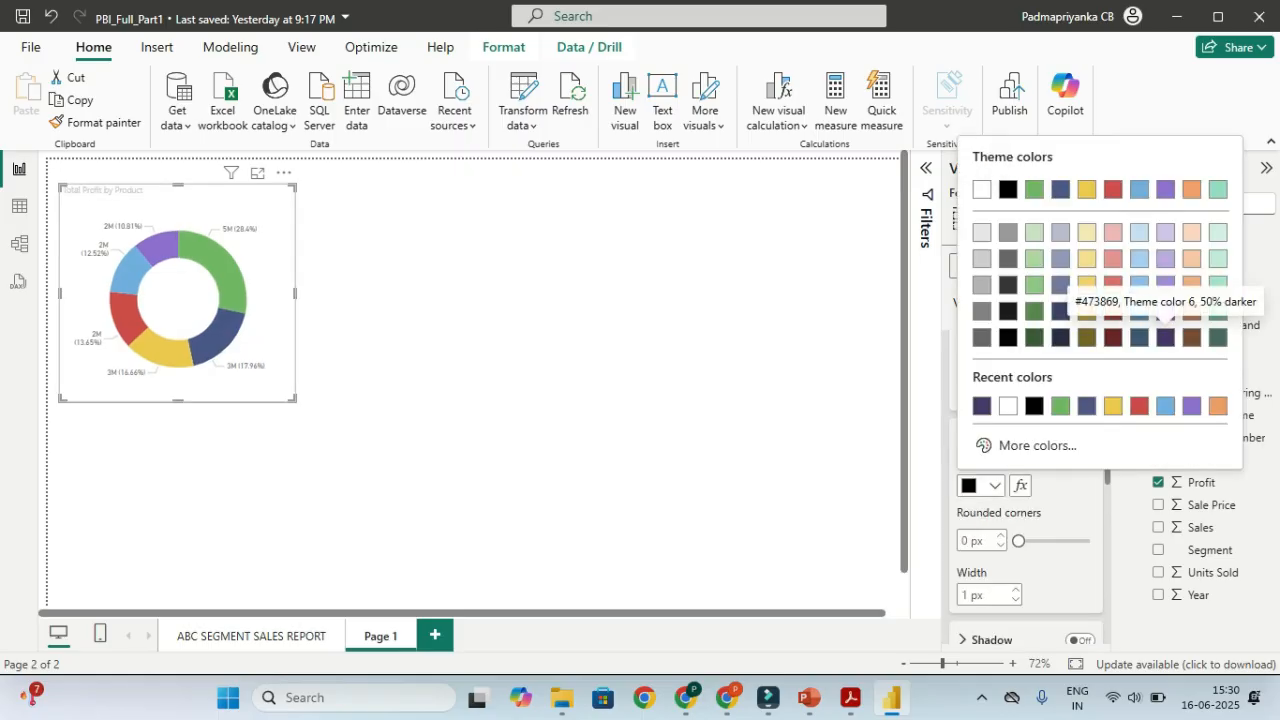
{"action": "left_click", "coordinate": [1165, 337]}
{"action": "left_click", "coordinate": [1000, 535]}
{"action": "left_click", "coordinate": [1000, 535]}
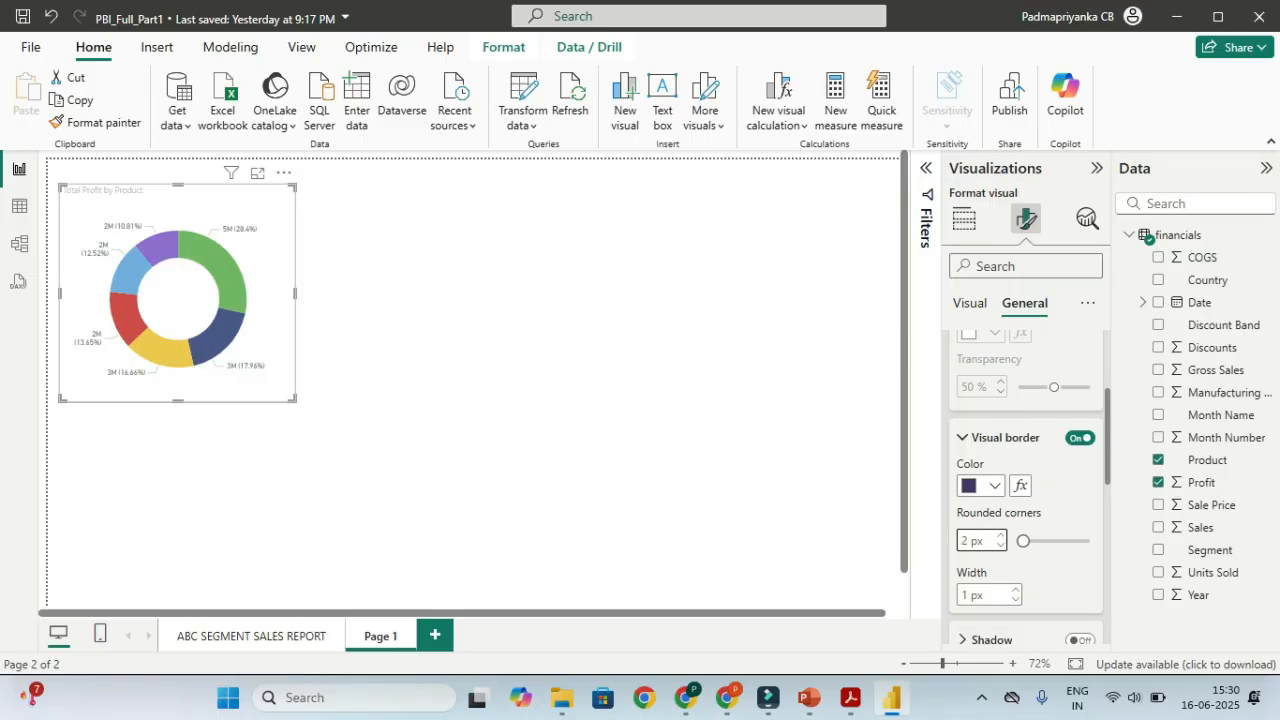
{"action": "double_click", "coordinate": [965, 595]}
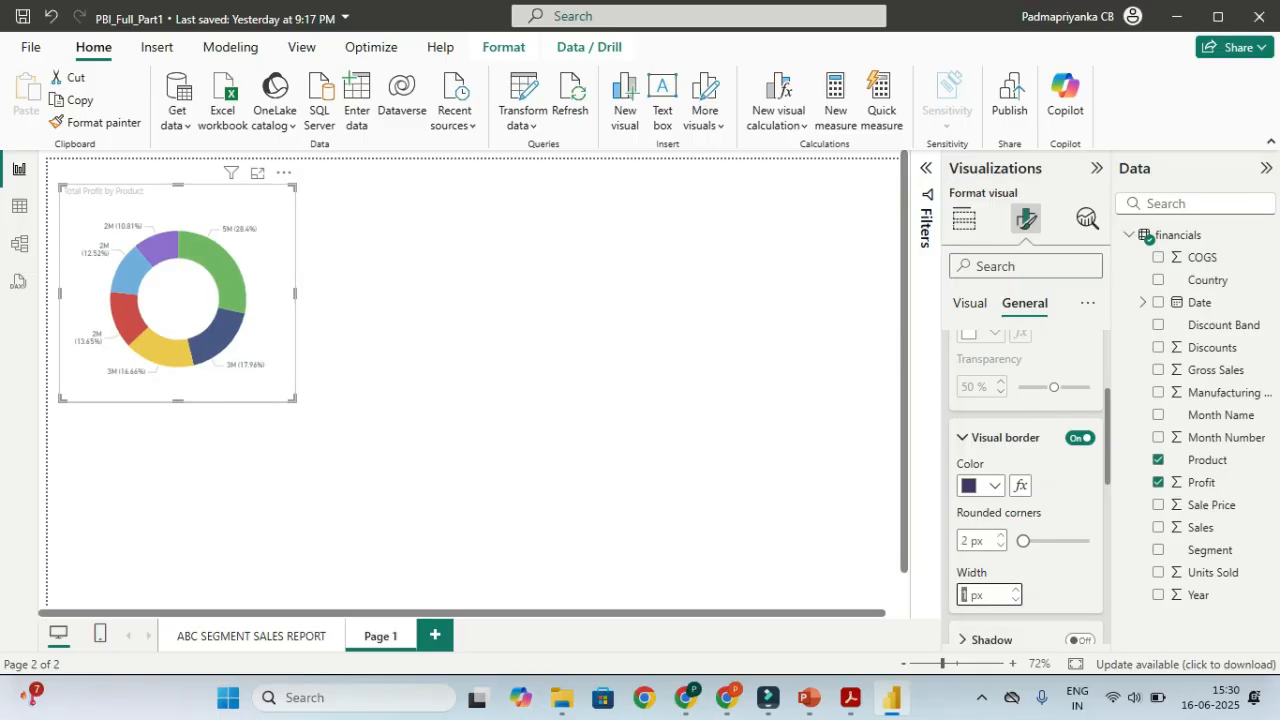
{"action": "type", "text": "2"}
Deselect and reselect the donut chart to check its new border
{"action": "left_click", "coordinate": [500, 400]}
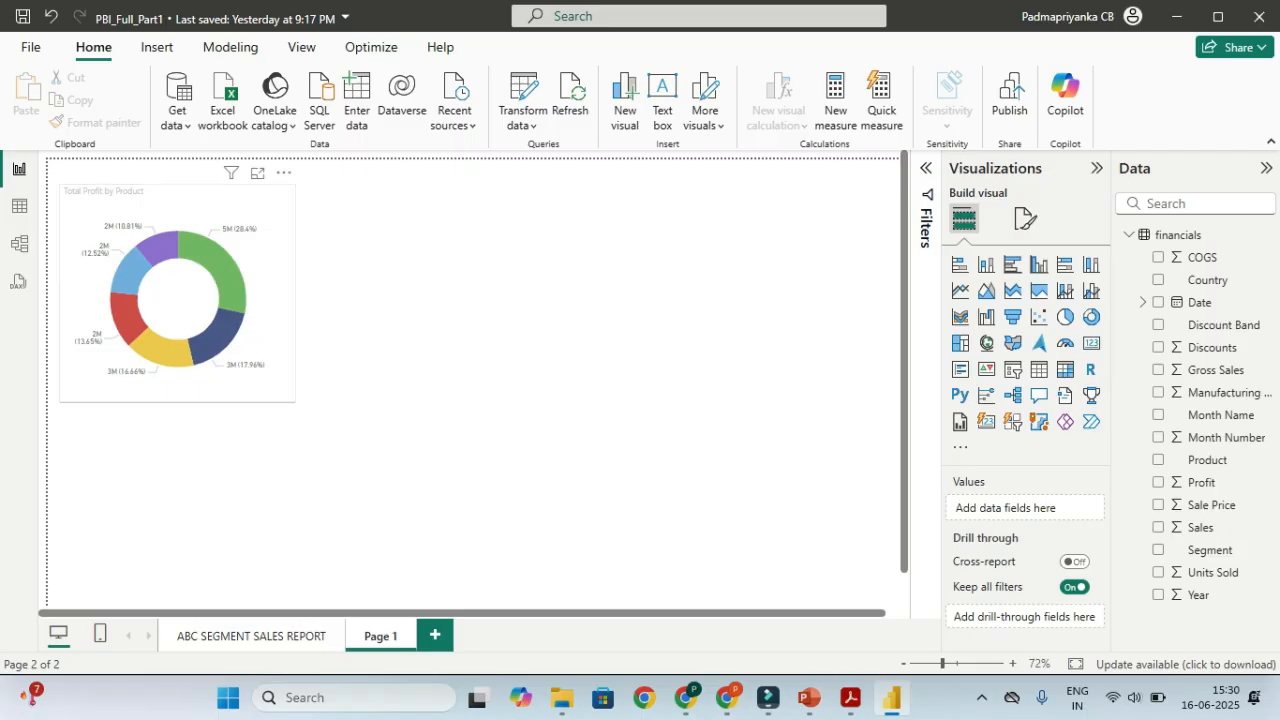
{"action": "left_click", "coordinate": [178, 298]}
{"action": "left_click", "coordinate": [480, 380]}
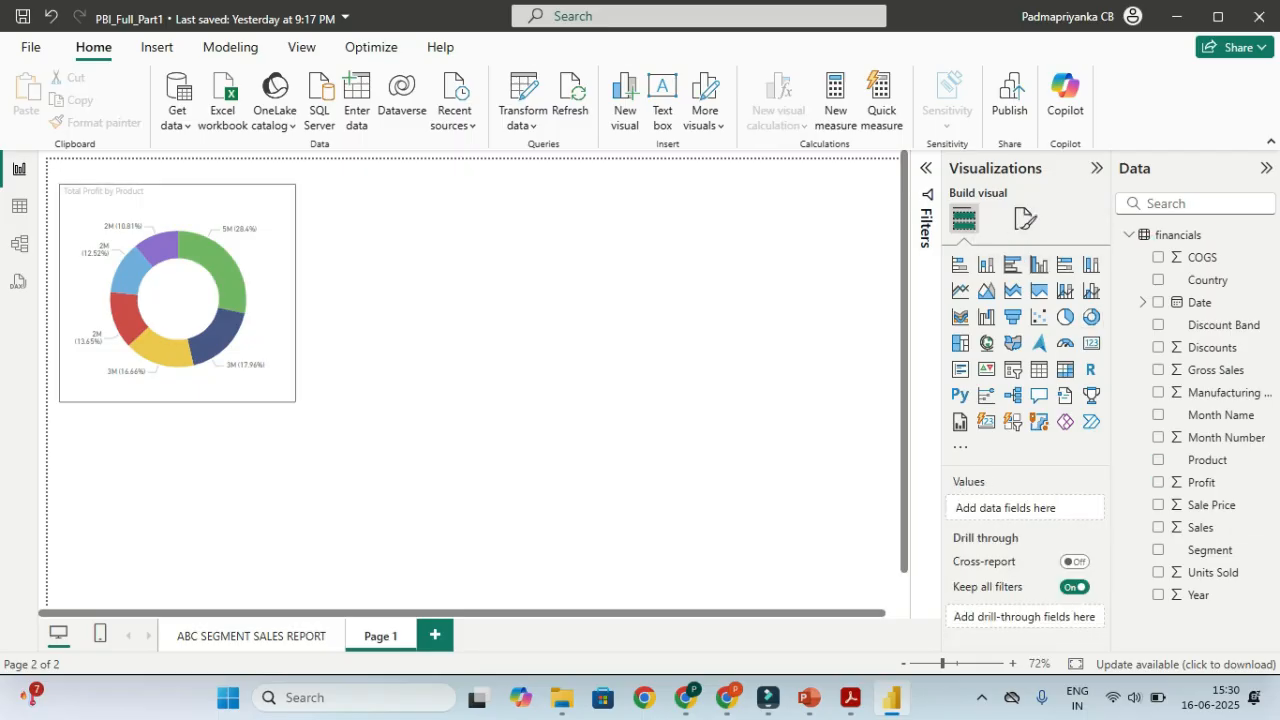
{"action": "left_click", "coordinate": [1025, 218]}
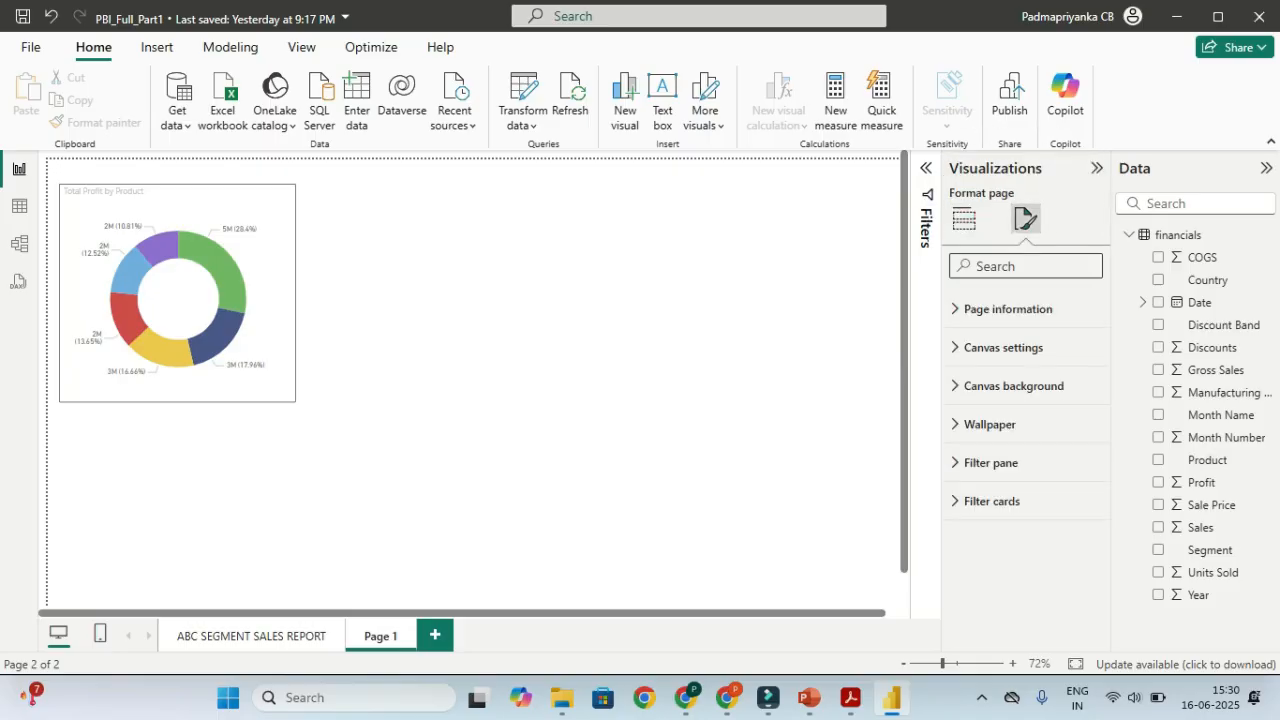
{"action": "left_click", "coordinate": [265, 322]}
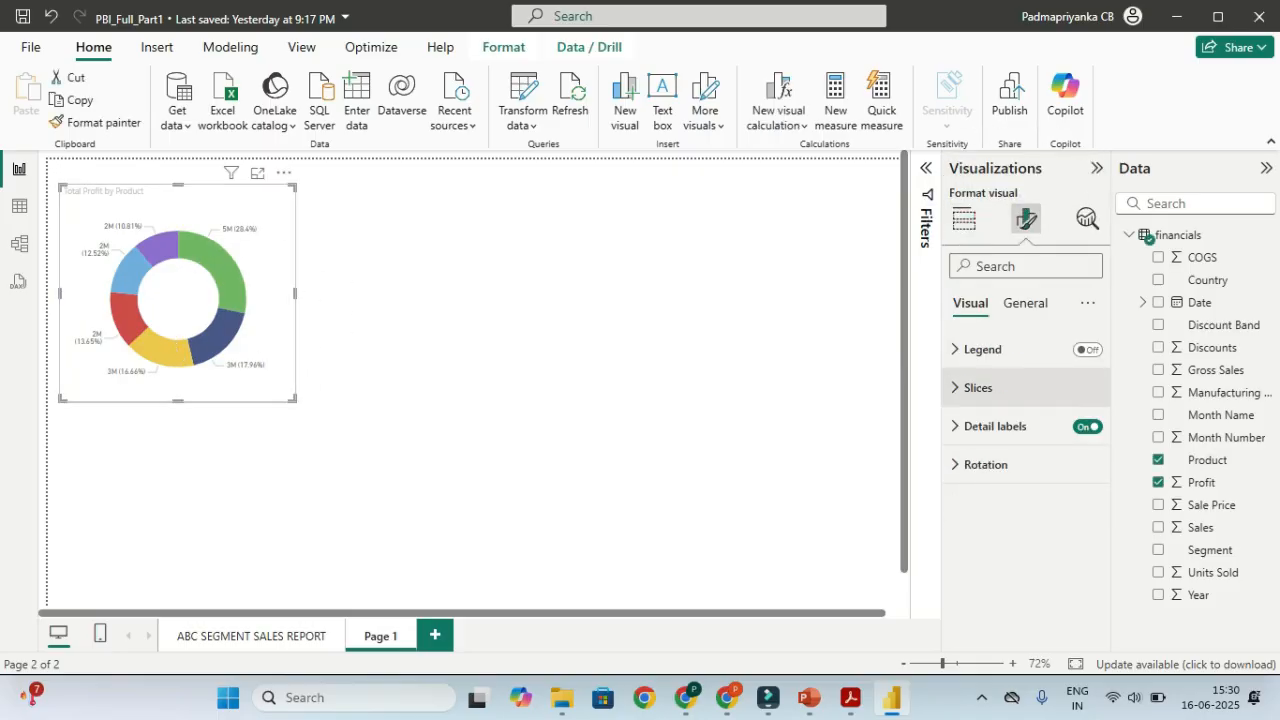
Turn on the Product legend at Center right and widen the donut chart
{"action": "left_click", "coordinate": [995, 427]}
{"action": "scroll", "coordinate": [1025, 500], "scroll_direction": "down", "scroll_amount": 1}
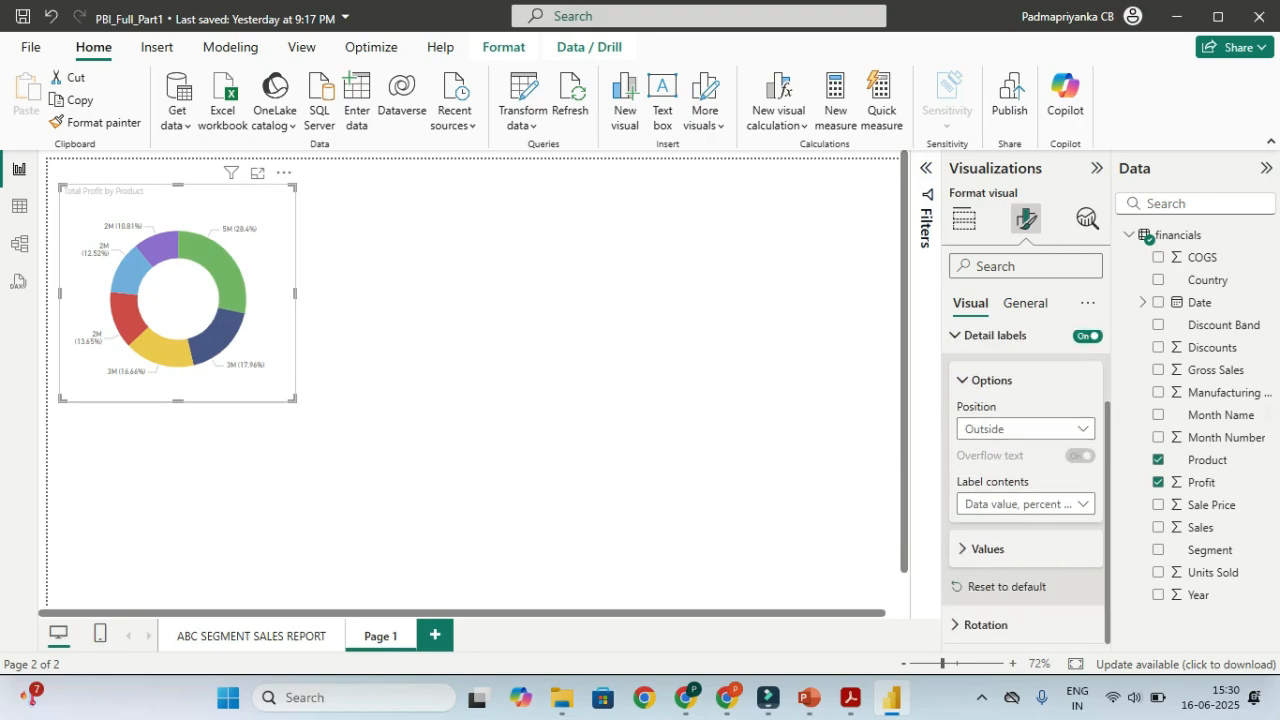
{"action": "scroll", "coordinate": [1025, 488], "scroll_direction": "up", "scroll_amount": 1}
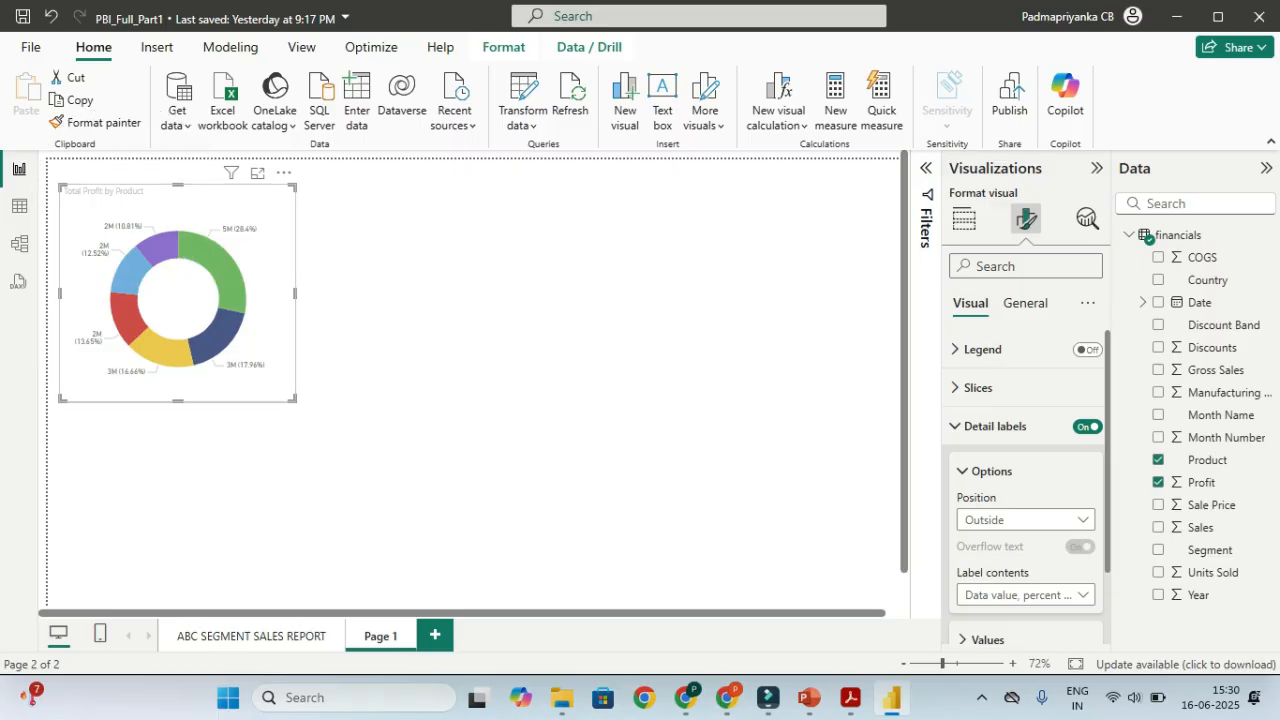
{"action": "left_click", "coordinate": [1087, 349]}
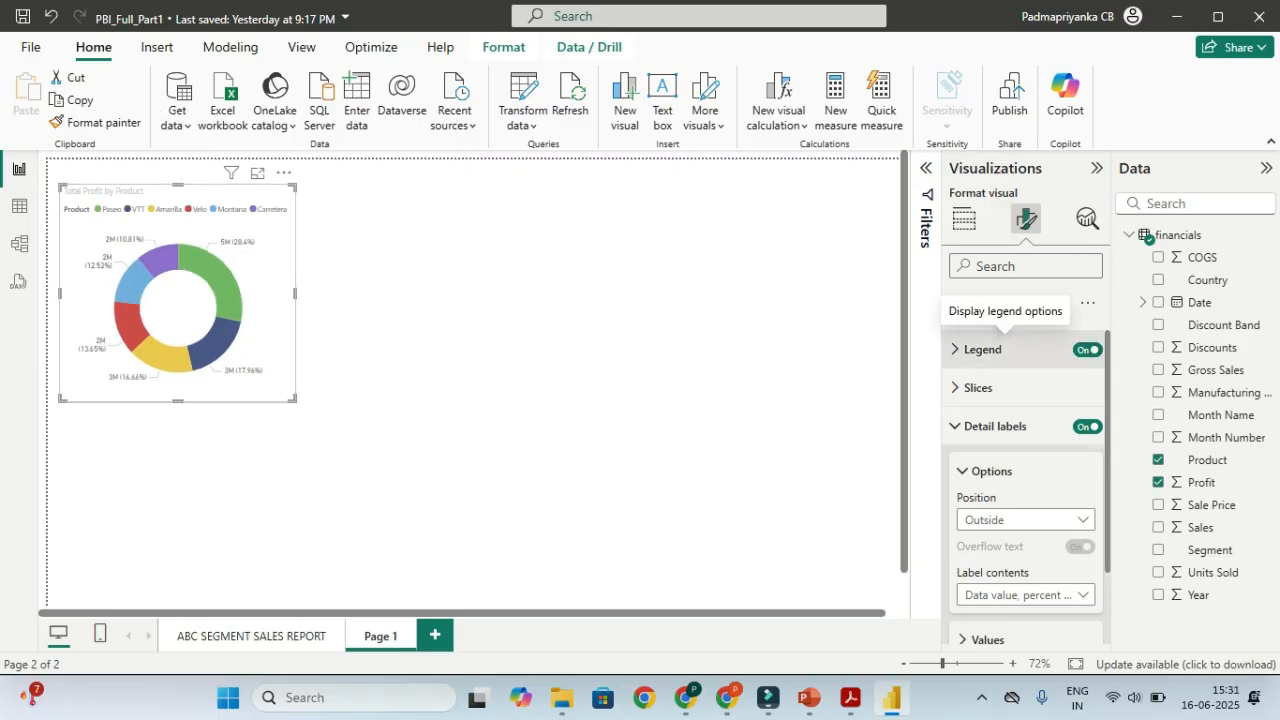
{"action": "left_click", "coordinate": [960, 349]}
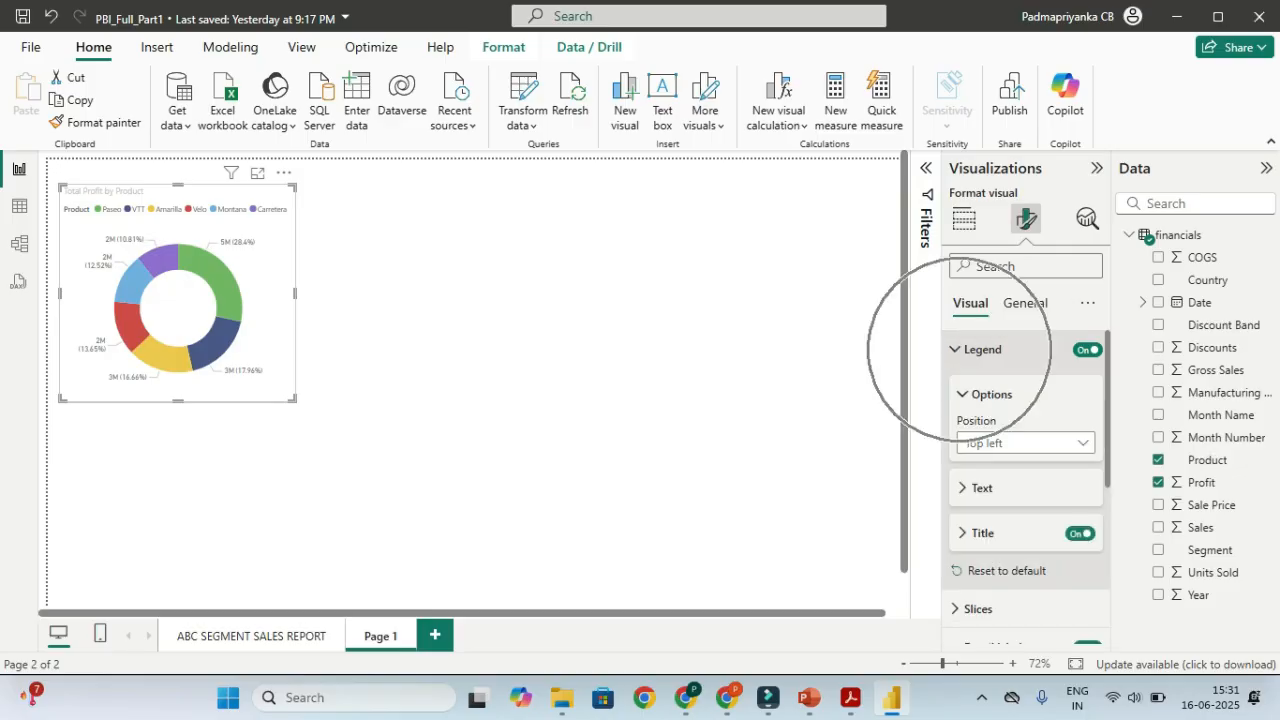
{"action": "left_click", "coordinate": [1004, 445]}
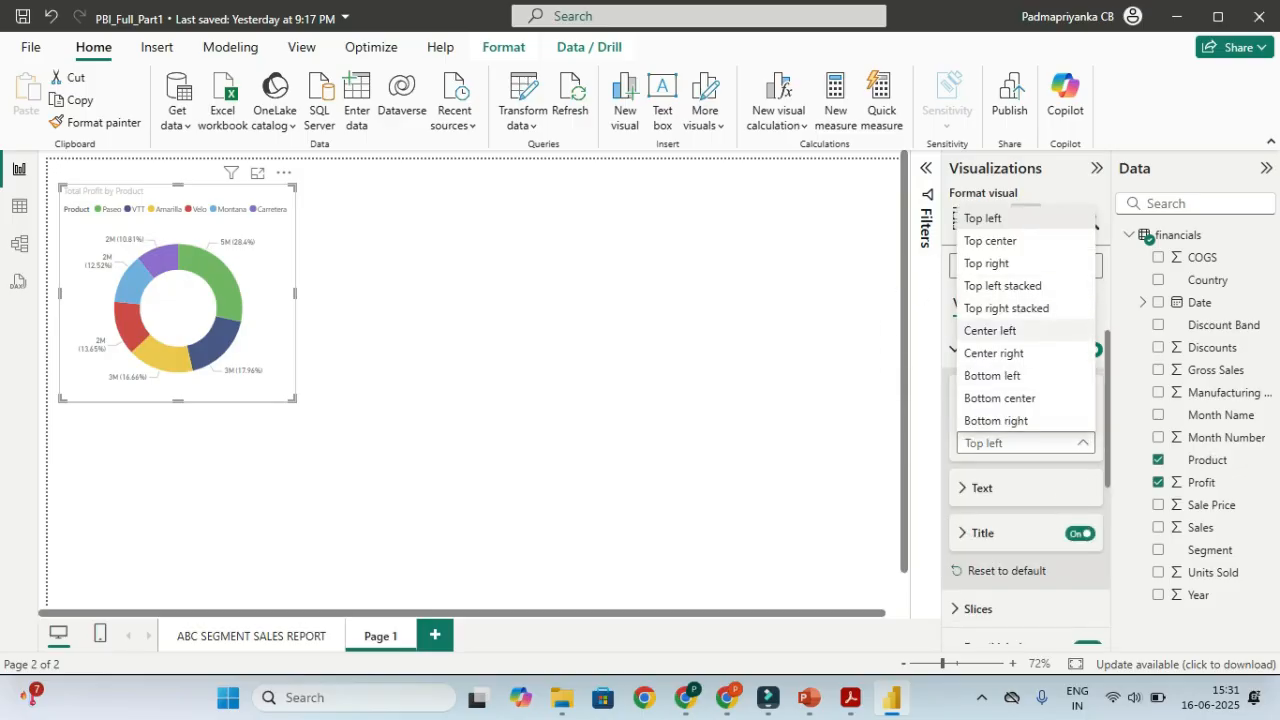
{"action": "left_click", "coordinate": [1012, 352]}
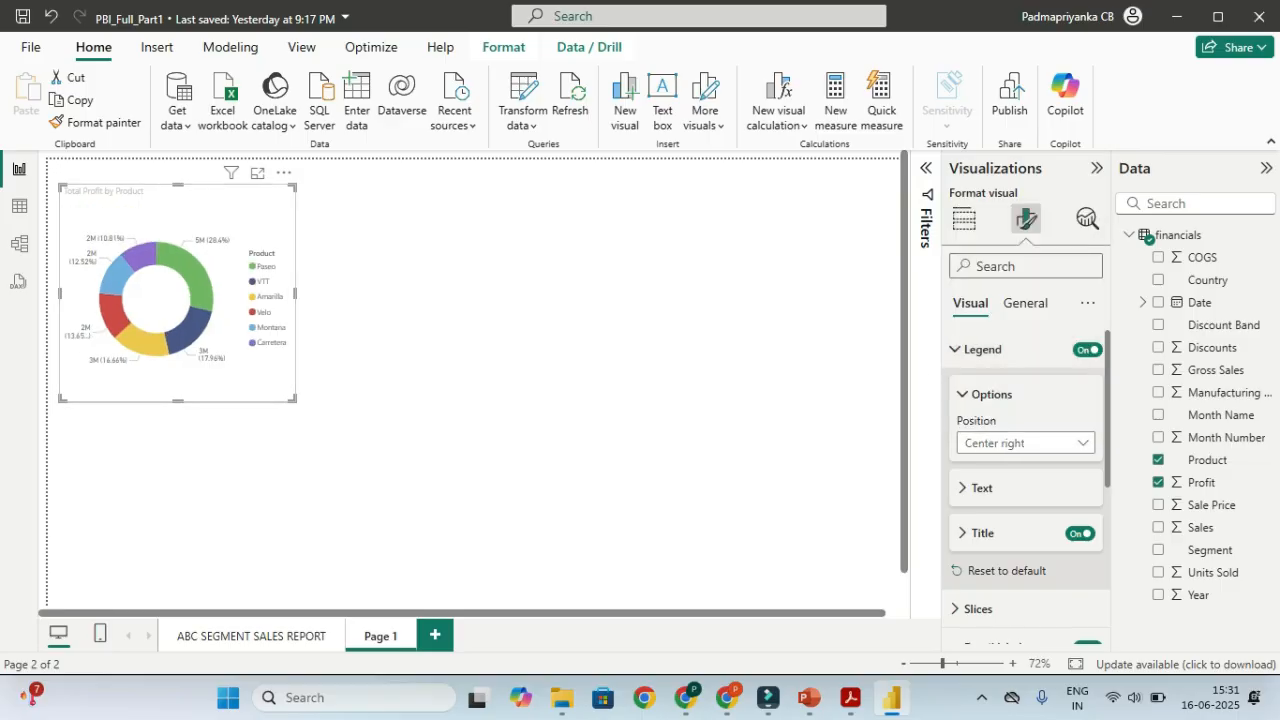
{"action": "left_click_drag", "start_coordinate": [294, 400], "coordinate": [334, 411]}
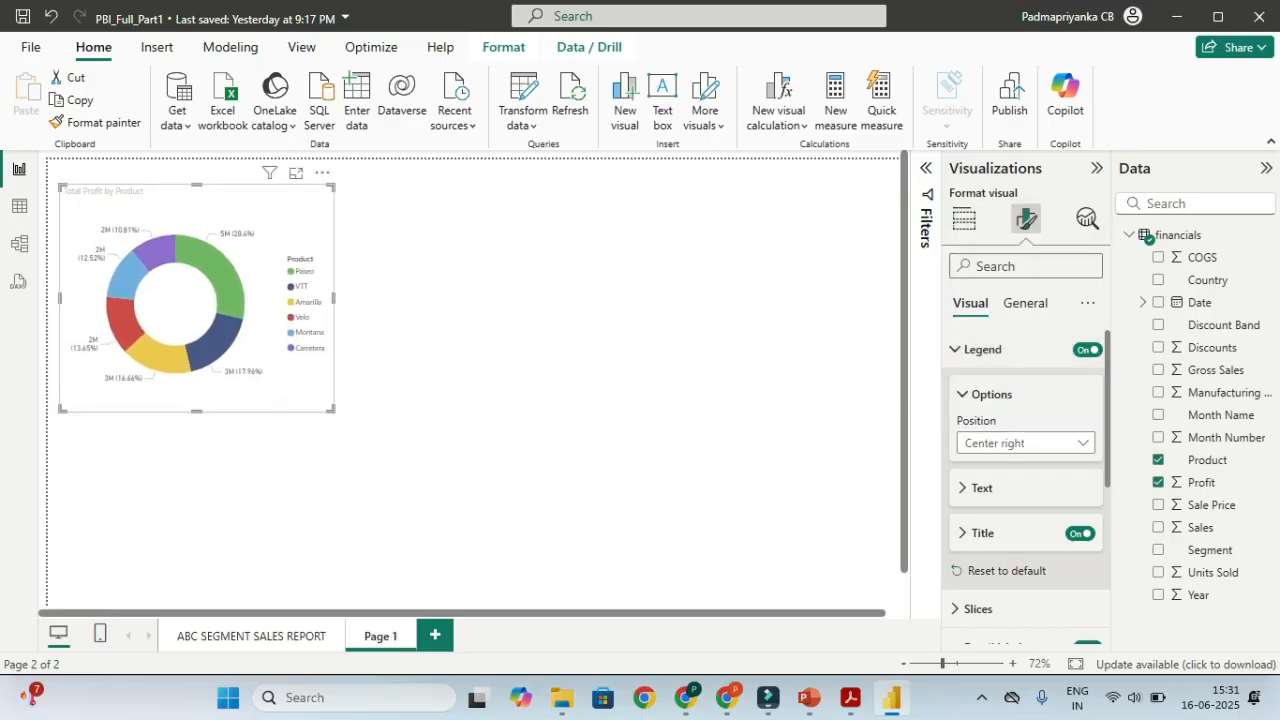
{"action": "left_click", "coordinate": [295, 173]}
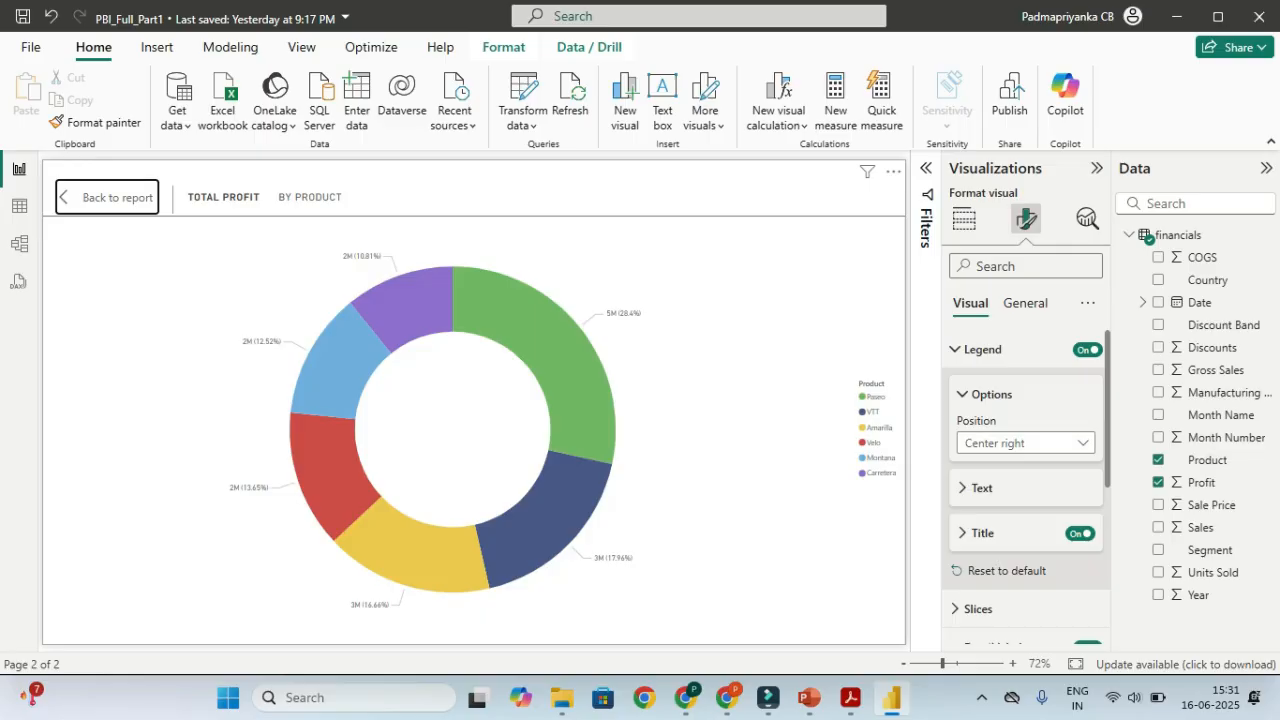
Cross-highlight the Amarilla, Velo, Montana, Carretera and VTT slices in turn, ending on Amarilla
{"action": "left_click", "coordinate": [872, 428]}
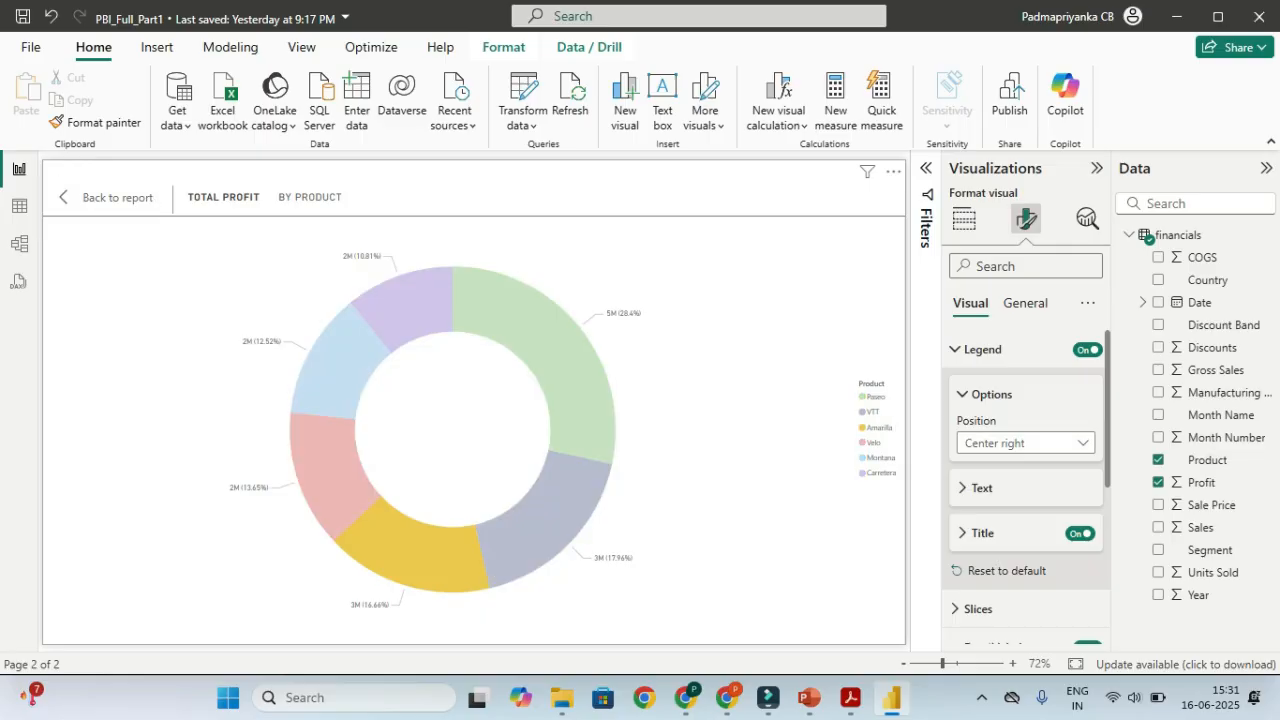
{"action": "left_click", "coordinate": [873, 443]}
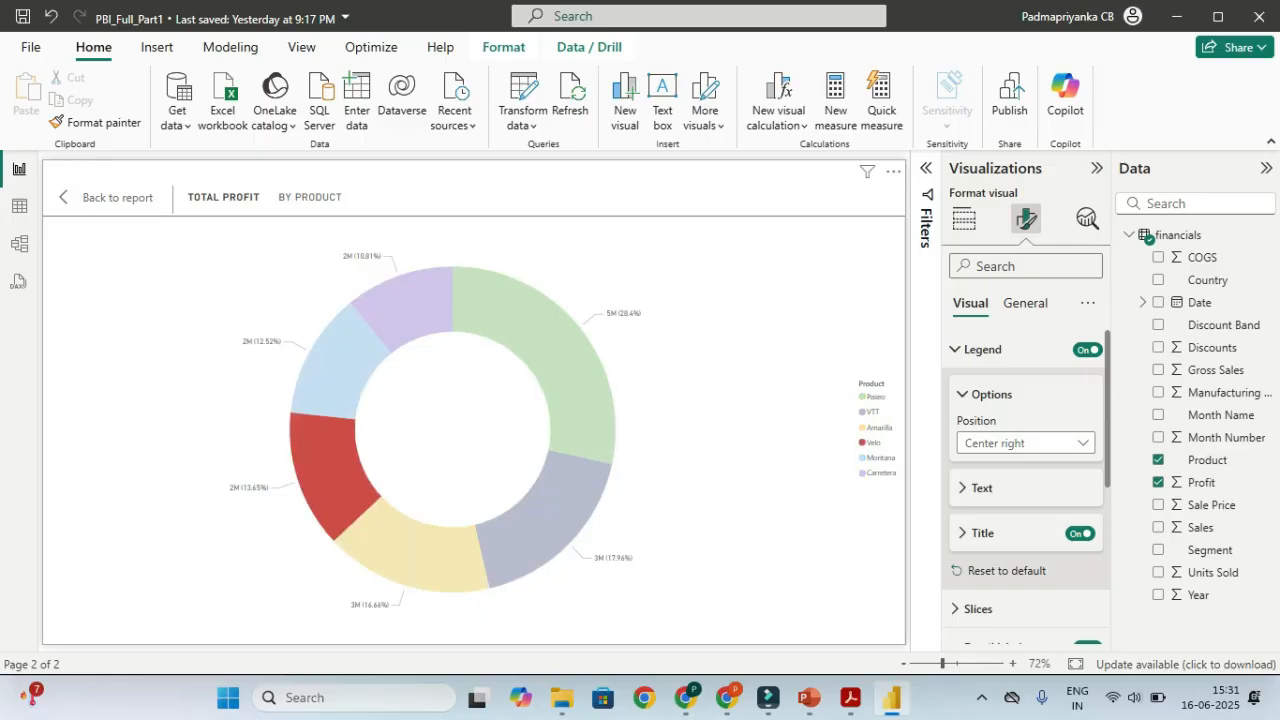
{"action": "left_click", "coordinate": [873, 458]}
{"action": "left_click", "coordinate": [874, 473]}
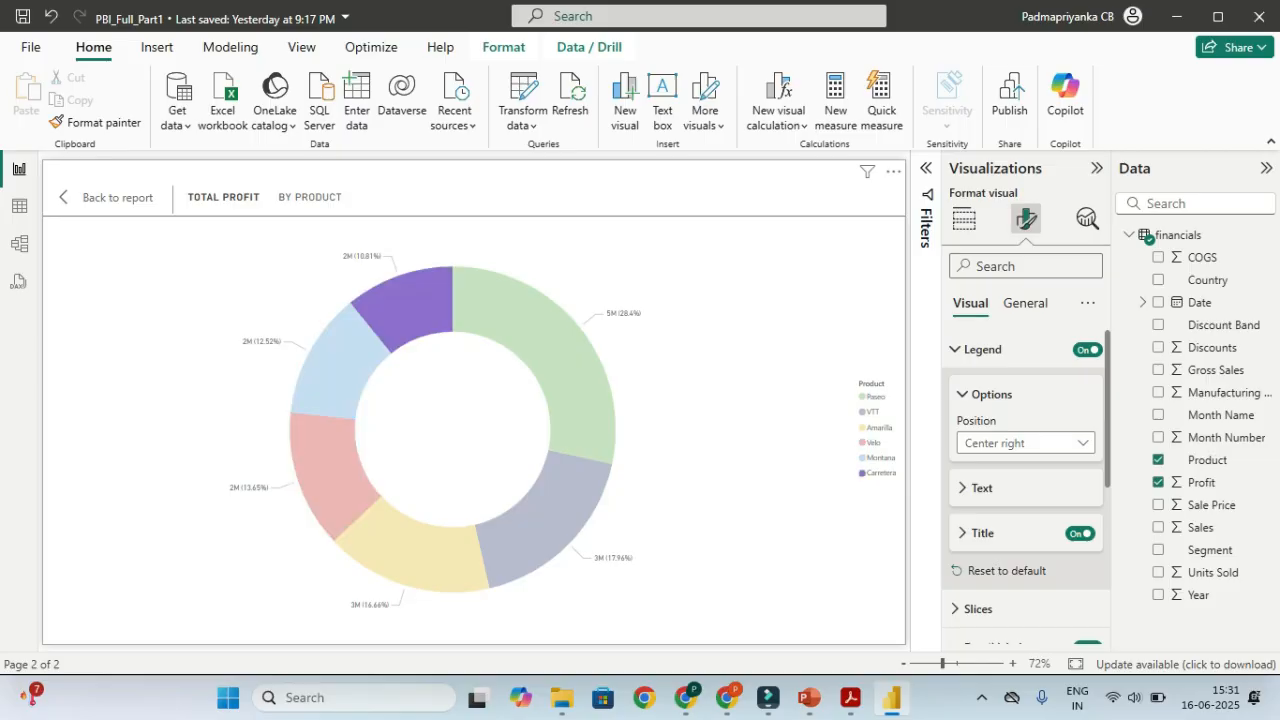
{"action": "left_click", "coordinate": [874, 428]}
{"action": "left_click", "coordinate": [873, 412]}
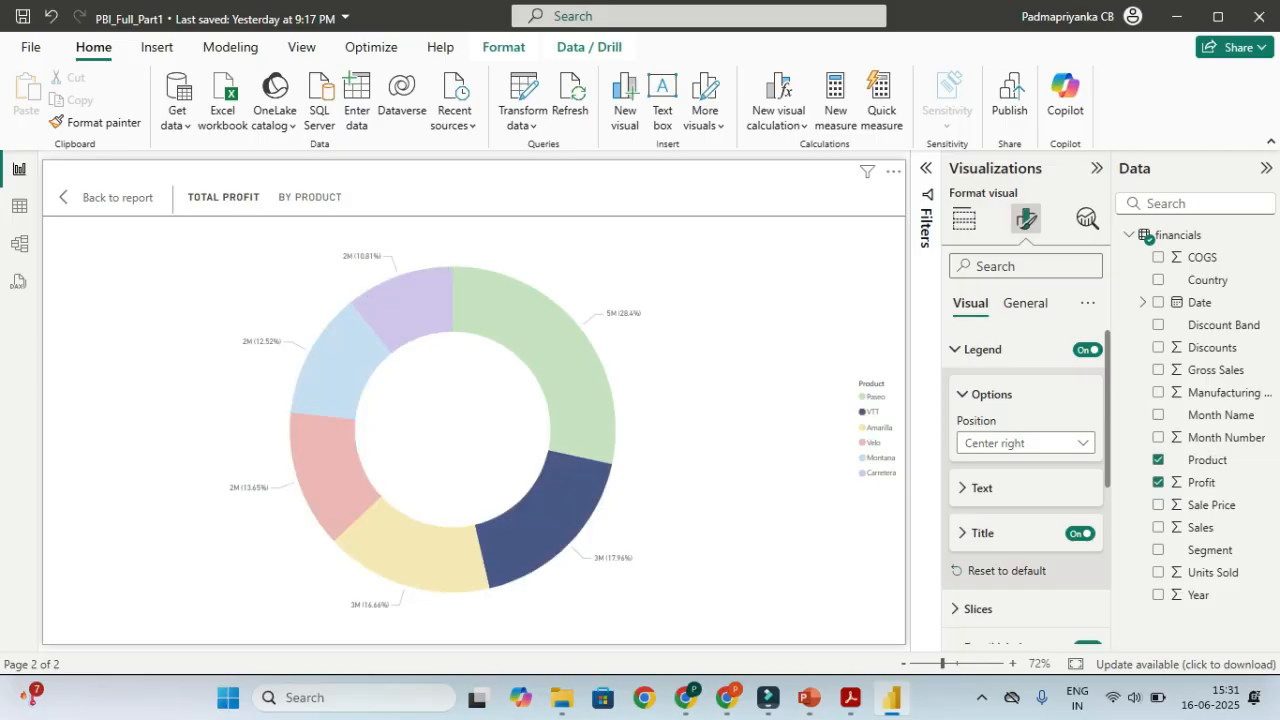
{"action": "left_click", "coordinate": [874, 428]}
{"action": "left_click", "coordinate": [873, 442]}
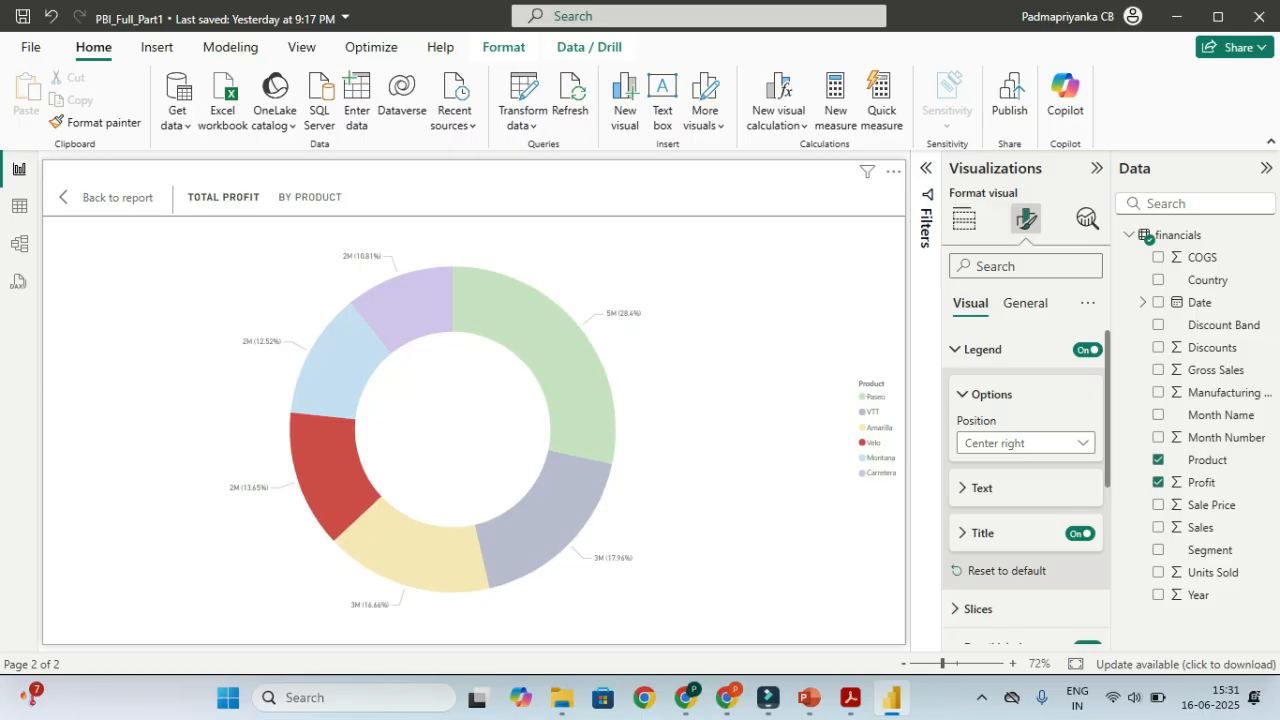
{"action": "left_click", "coordinate": [874, 458]}
{"action": "left_click", "coordinate": [874, 473]}
{"action": "left_click", "coordinate": [874, 458]}
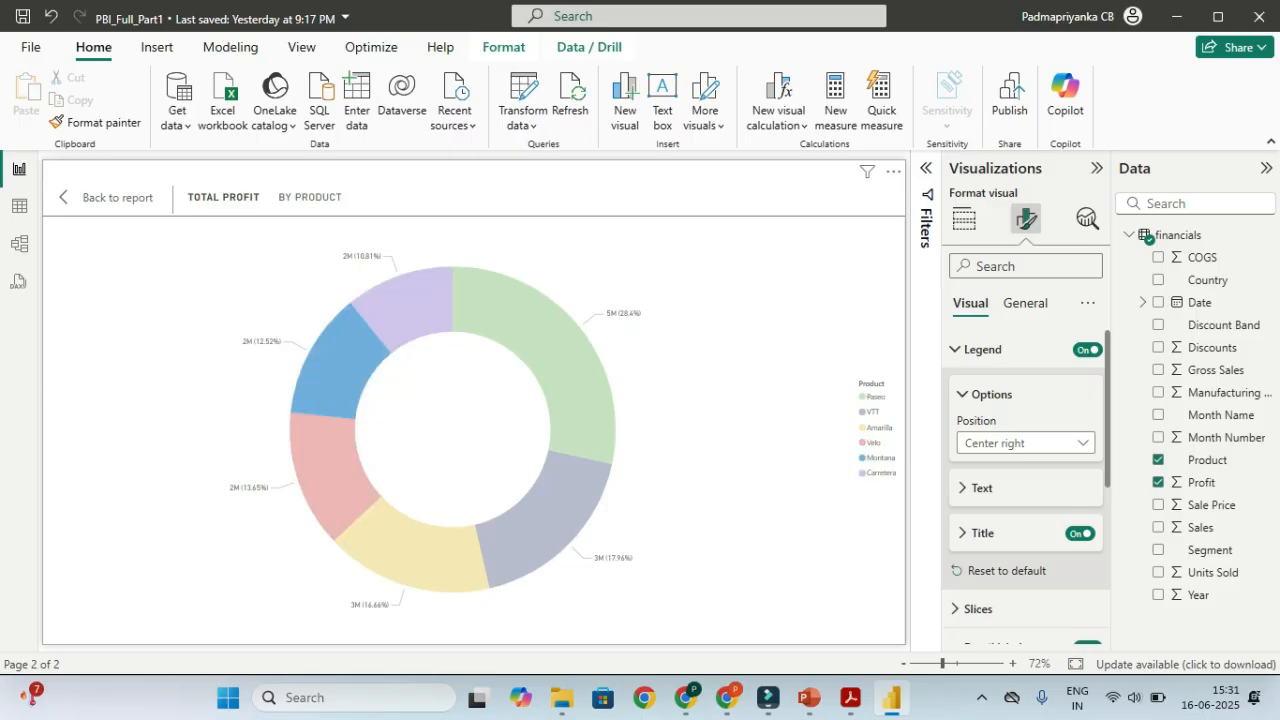
{"action": "left_click", "coordinate": [873, 442]}
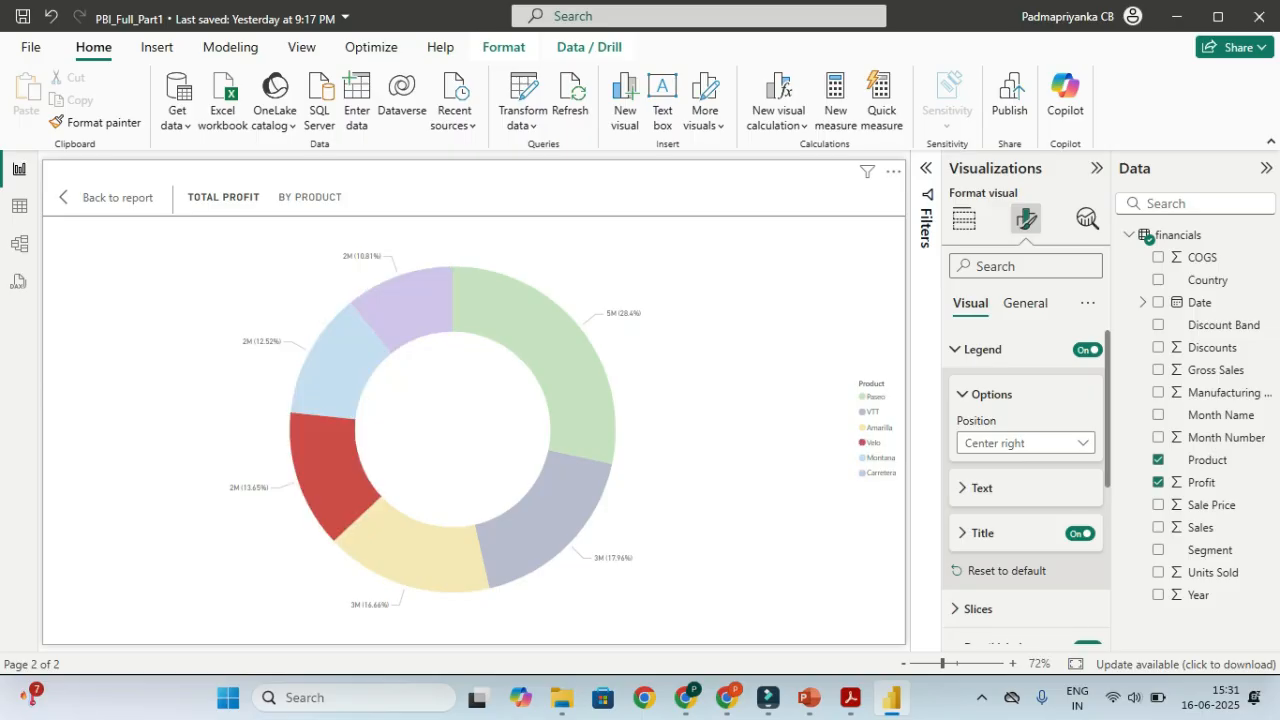
{"action": "left_click", "coordinate": [874, 428]}
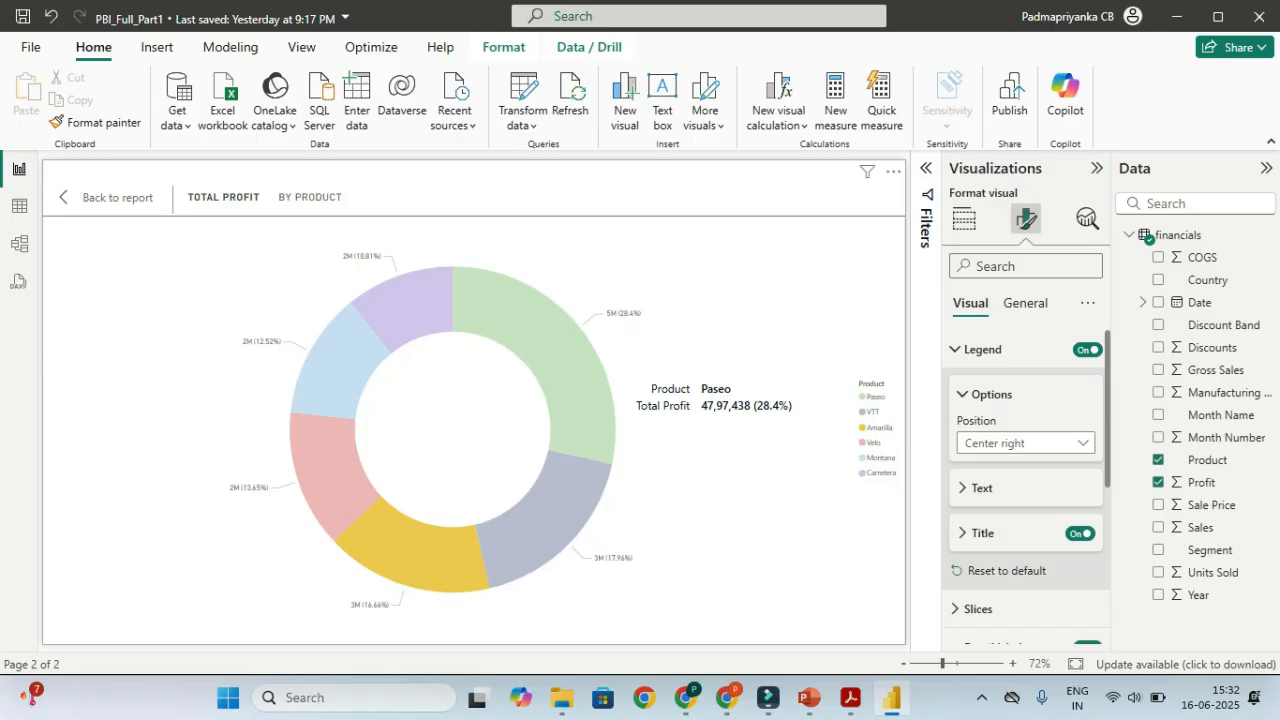
On the ABC SEGMENT SALES REPORT page, stack the No of Products card below the 17M card at matching size
{"action": "left_click", "coordinate": [110, 197]}
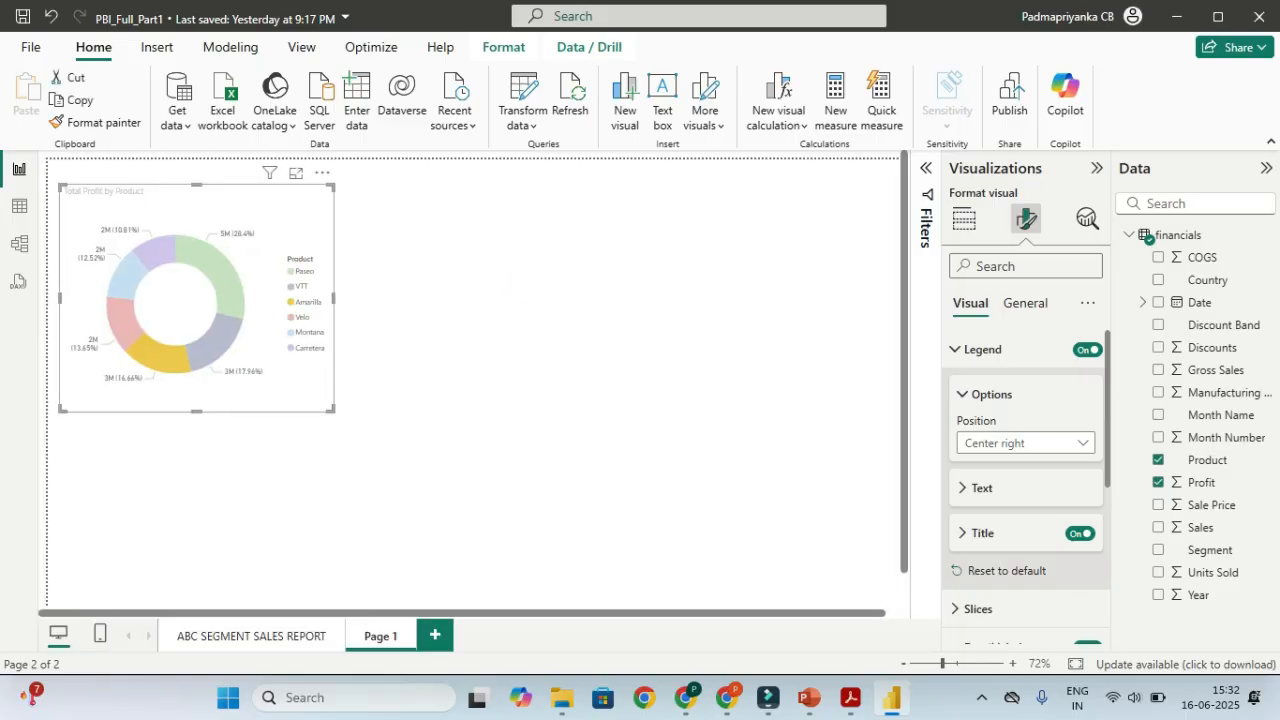
{"action": "left_click", "coordinate": [510, 300]}
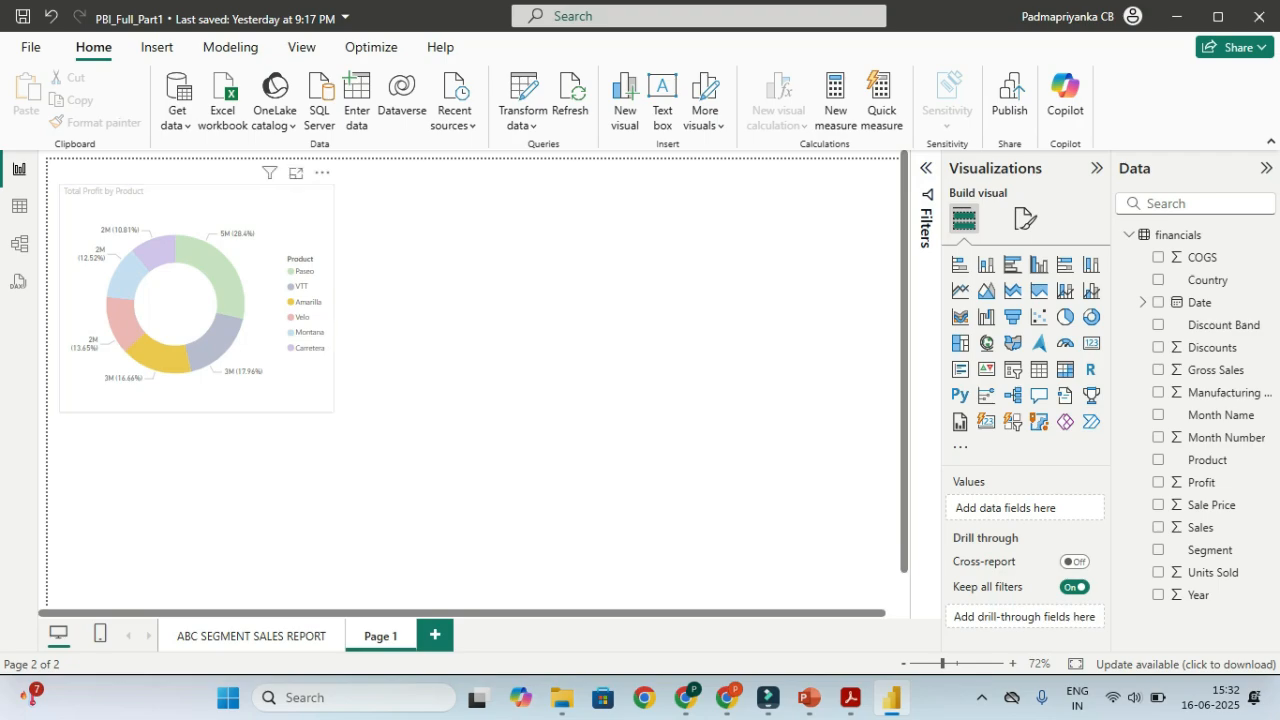
{"action": "left_click", "coordinate": [196, 300]}
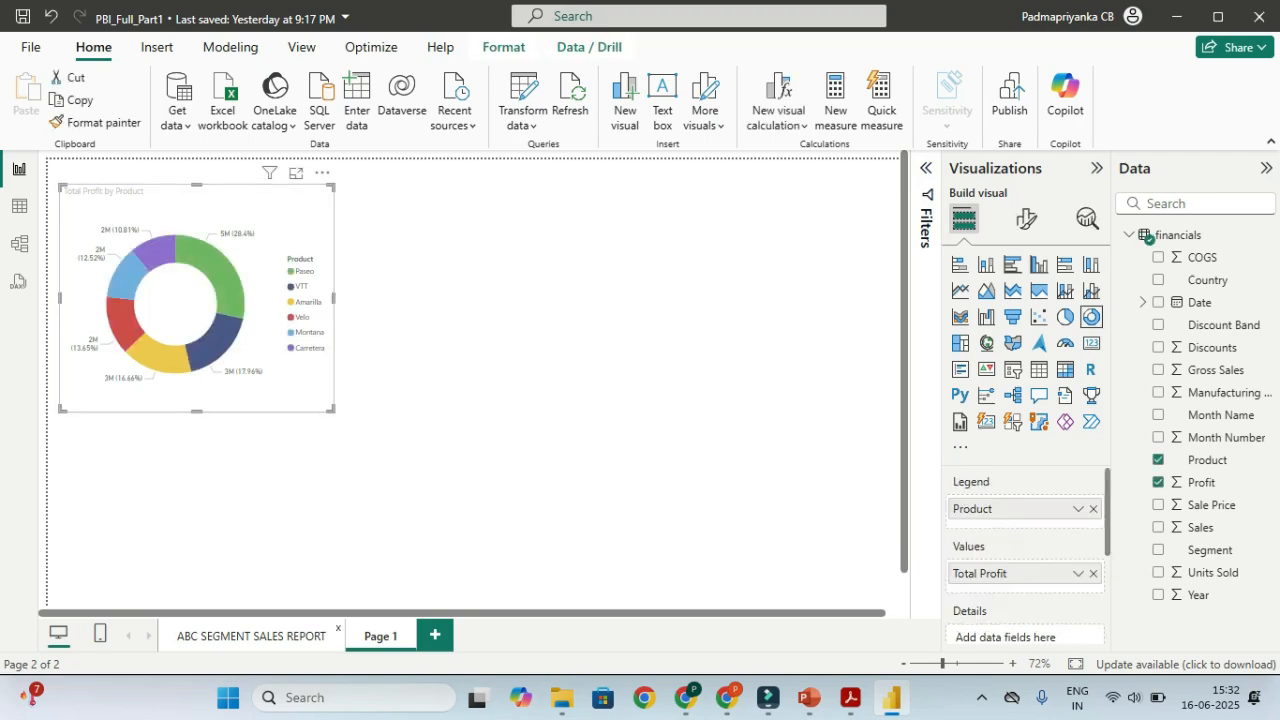
{"action": "left_click", "coordinate": [251, 636]}
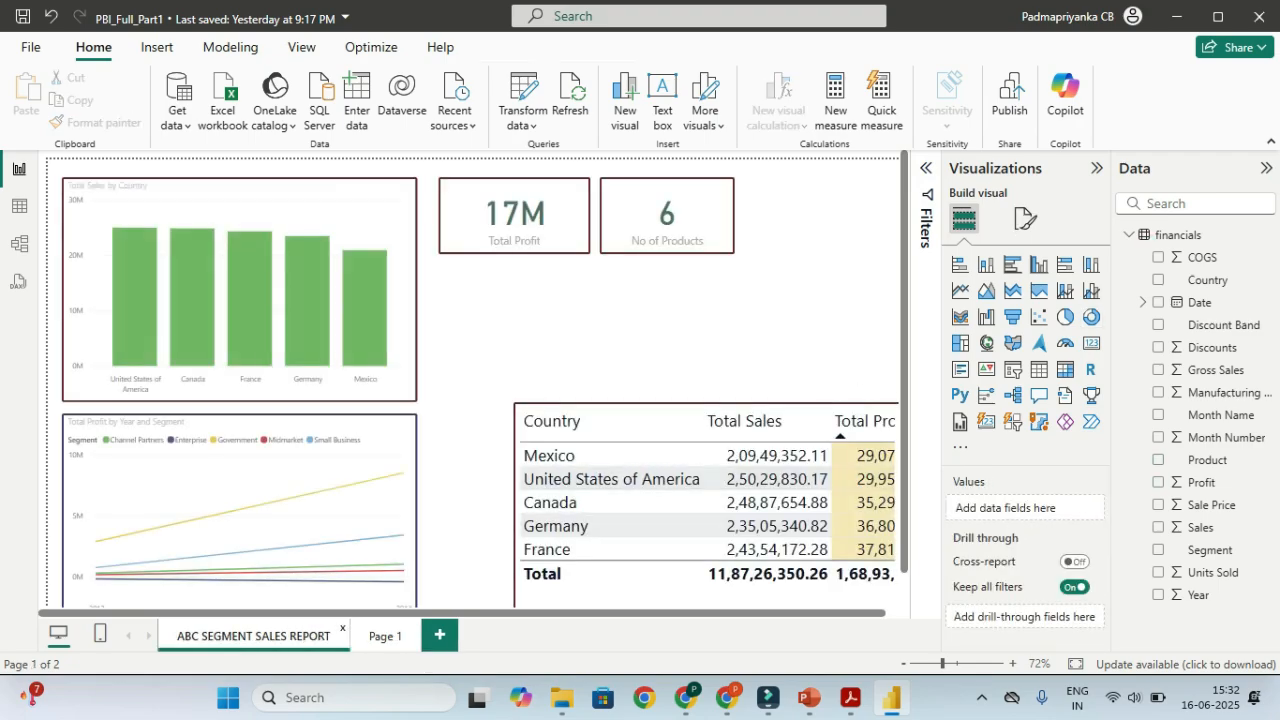
{"action": "left_click_drag", "start_coordinate": [667, 225], "coordinate": [506, 320]}
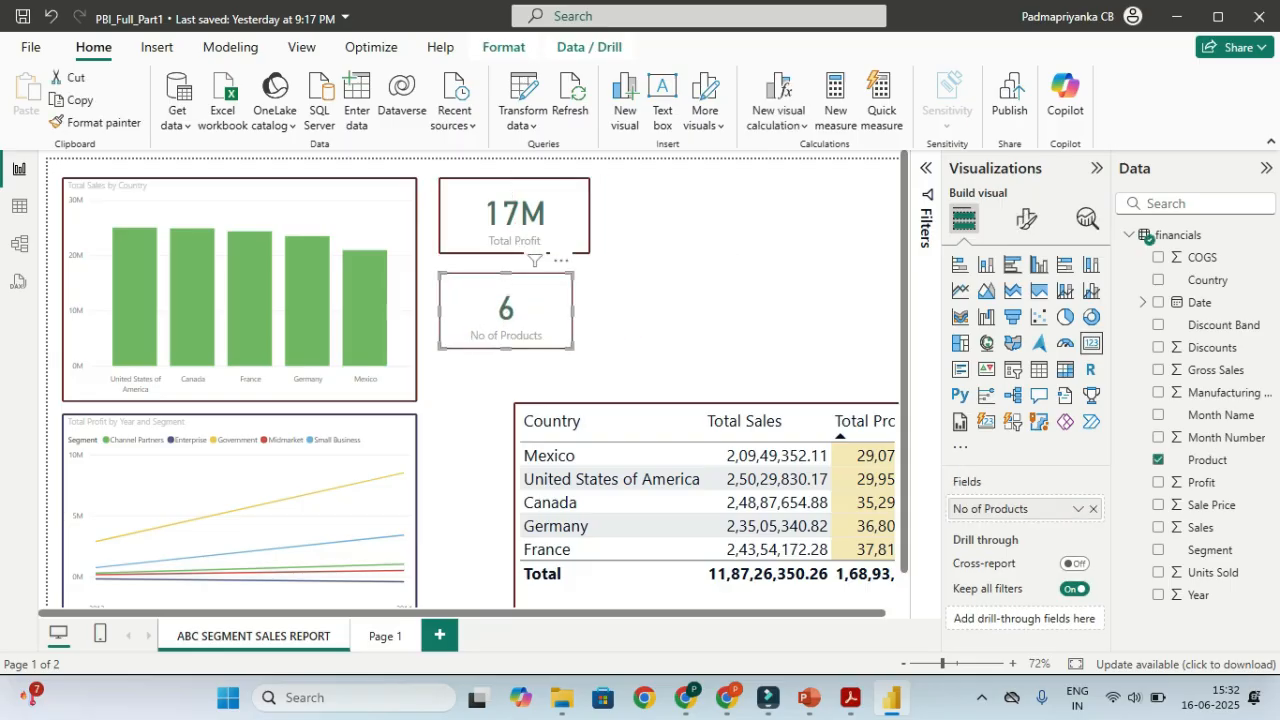
{"action": "left_click_drag", "start_coordinate": [572, 348], "coordinate": [590, 339]}
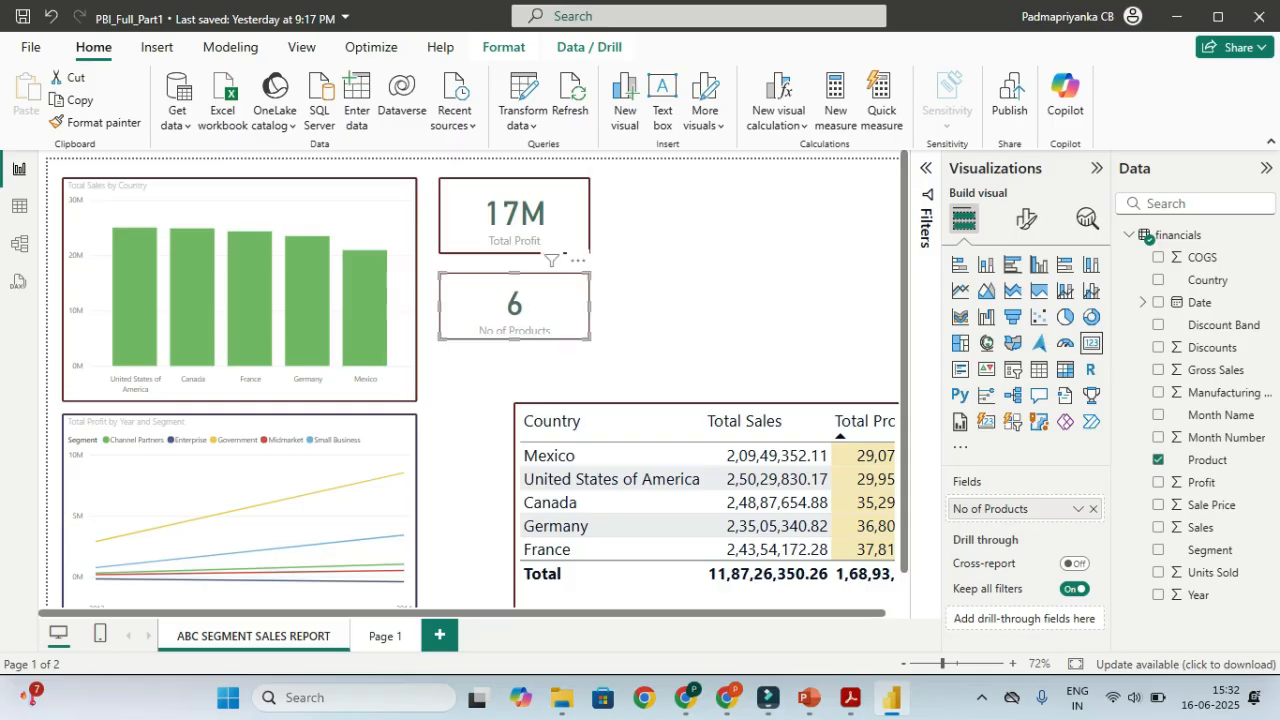
{"action": "left_click", "coordinate": [563, 254]}
Cut the Total Profit by Product donut chart to the ABC page, right of the cards, wider and shorter
{"action": "left_click", "coordinate": [383, 636]}
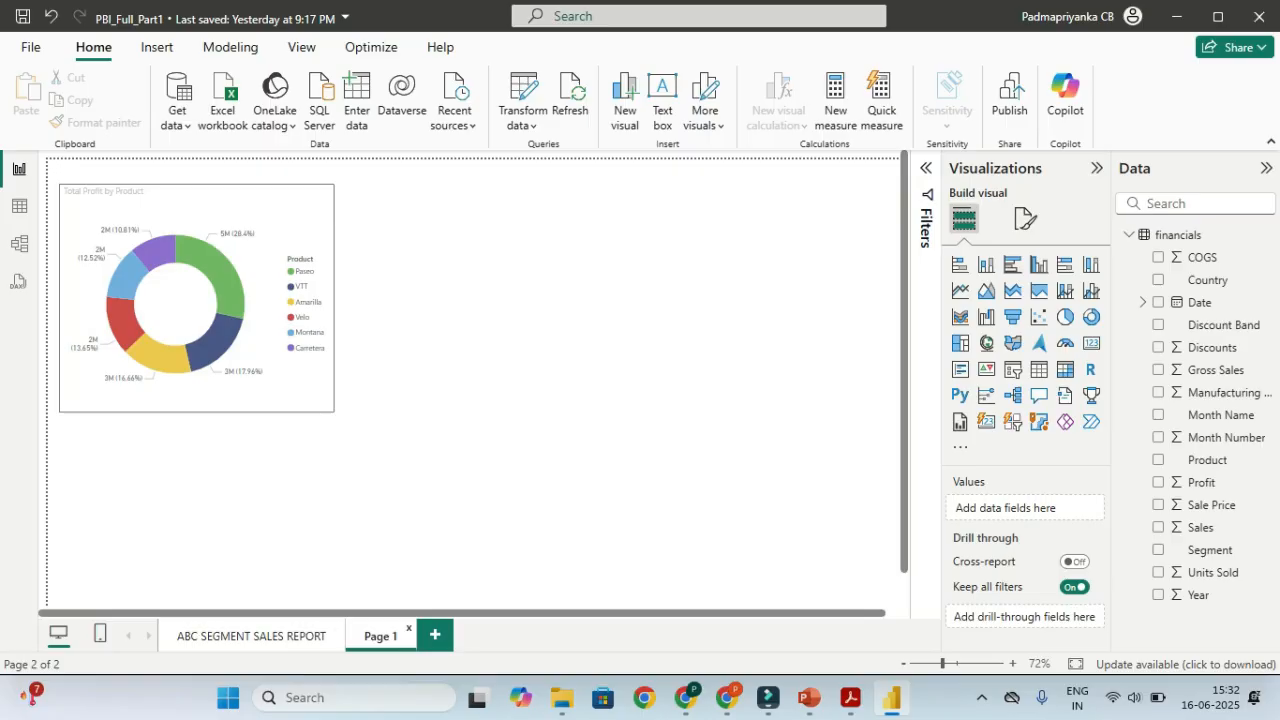
{"action": "left_click", "coordinate": [196, 300]}
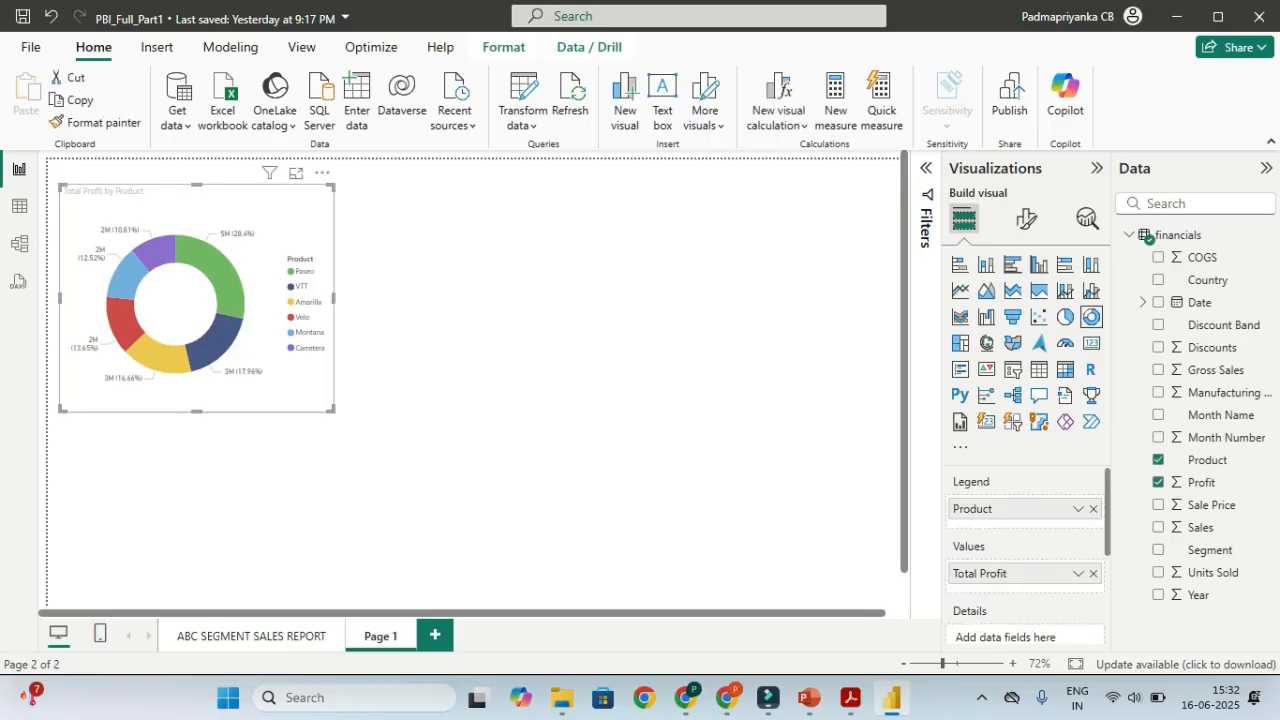
{"action": "key", "text": "ctrl+x"}
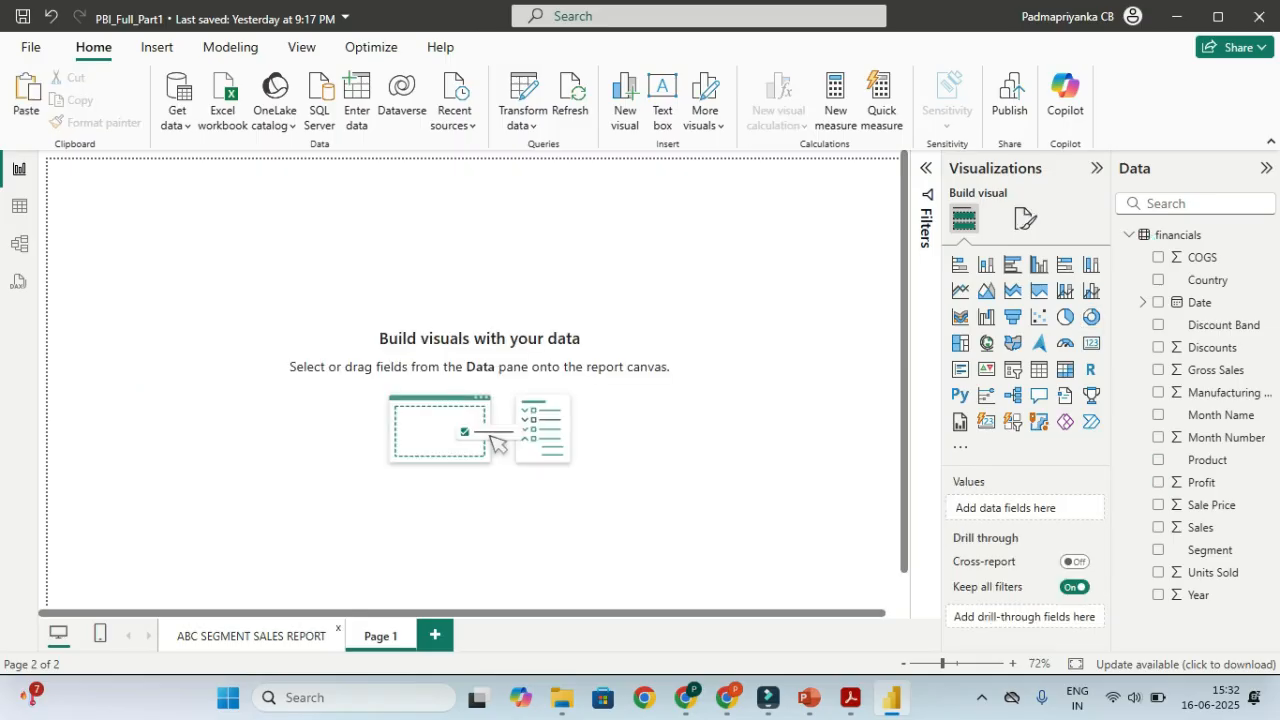
{"action": "left_click", "coordinate": [251, 636]}
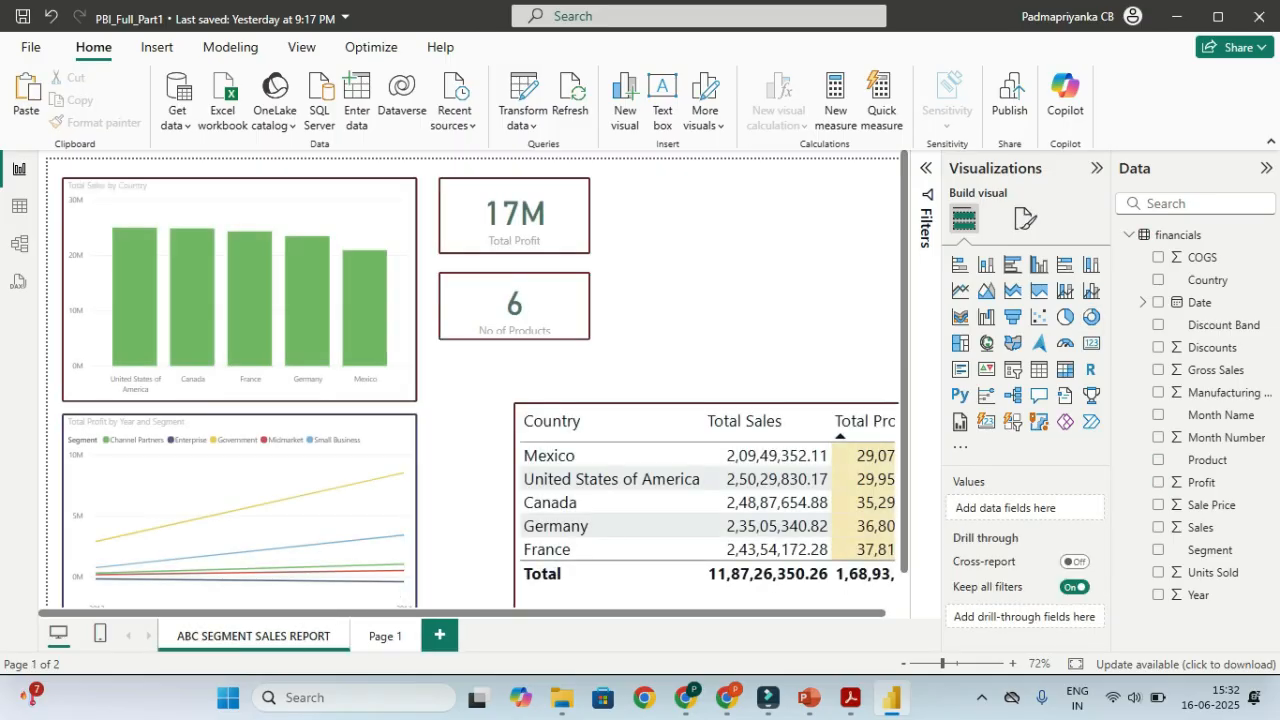
{"action": "key", "text": "ctrl+v"}
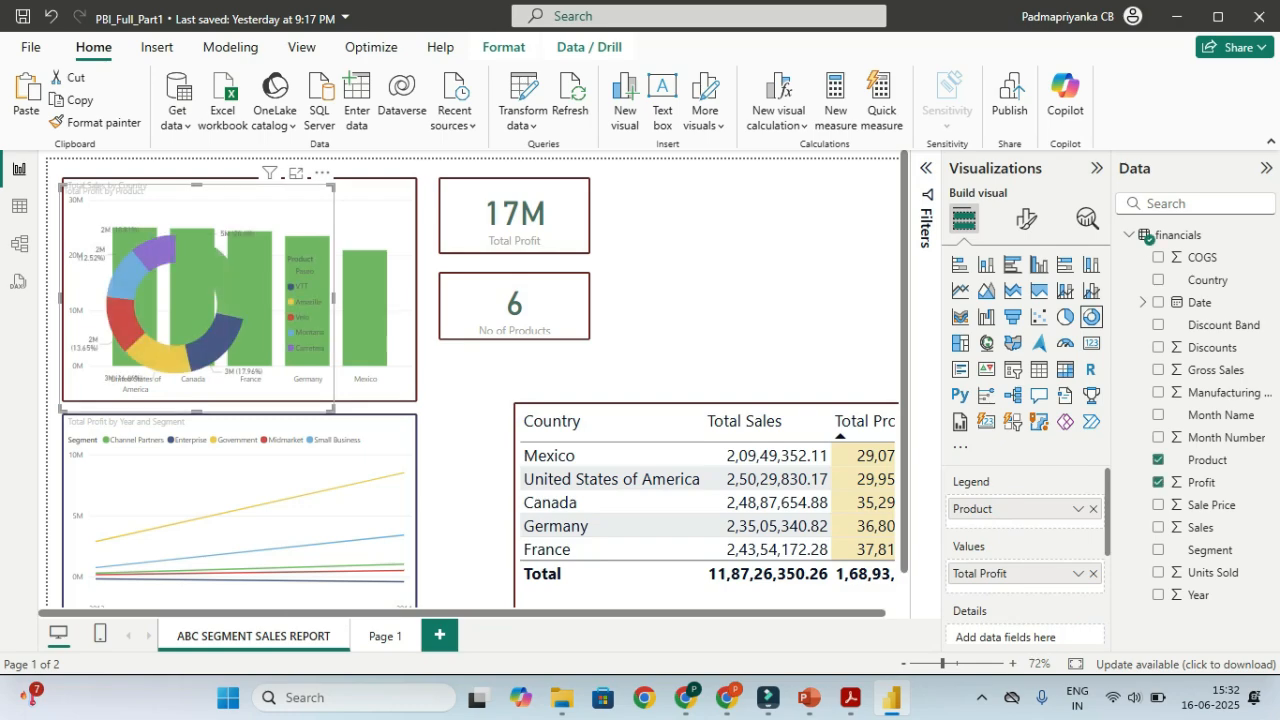
{"action": "left_click_drag", "start_coordinate": [190, 300], "coordinate": [735, 293]}
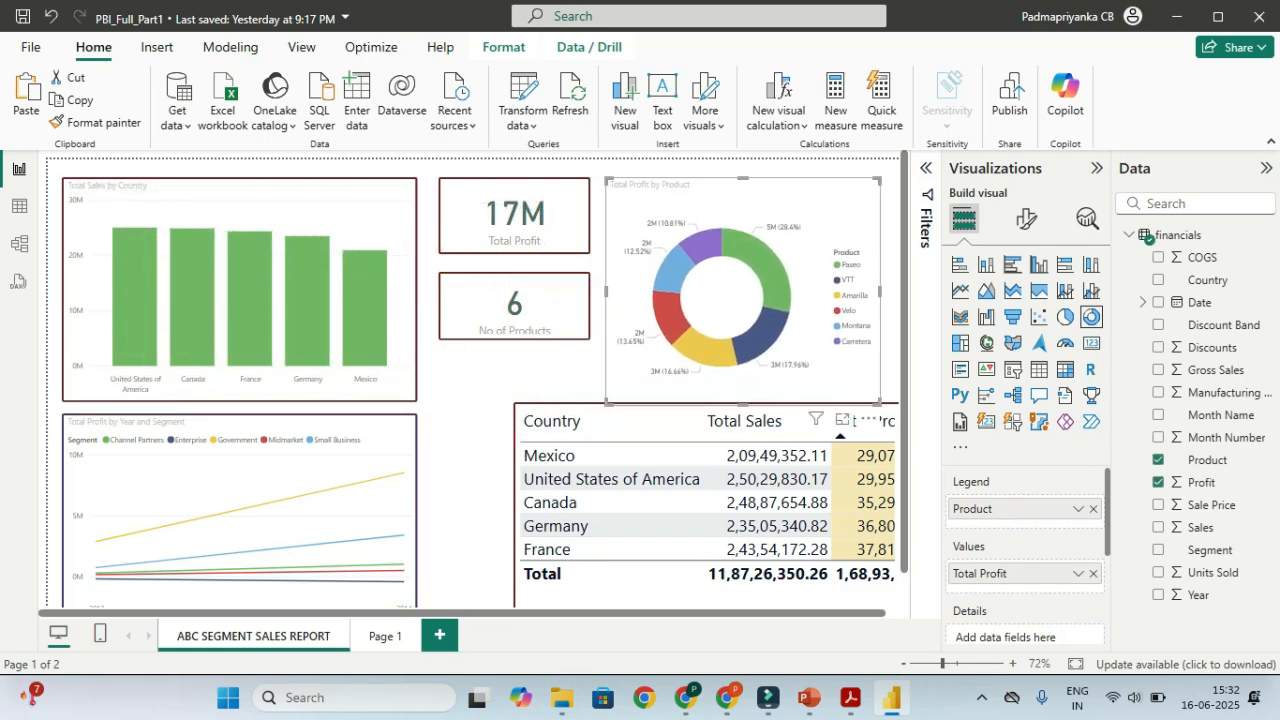
{"action": "left_click_drag", "start_coordinate": [881, 404], "coordinate": [892, 390]}
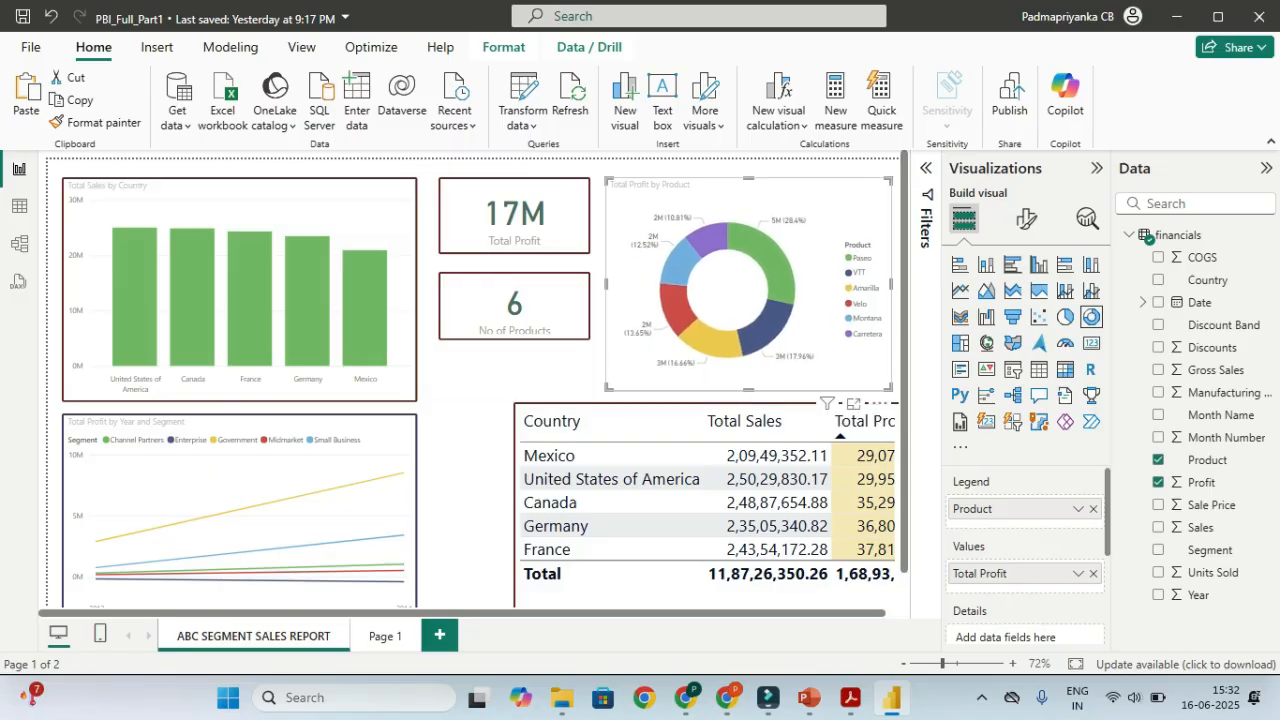
Increase the donut chart's visual border rounded corners by one pixel
{"action": "left_click", "coordinate": [1026, 218]}
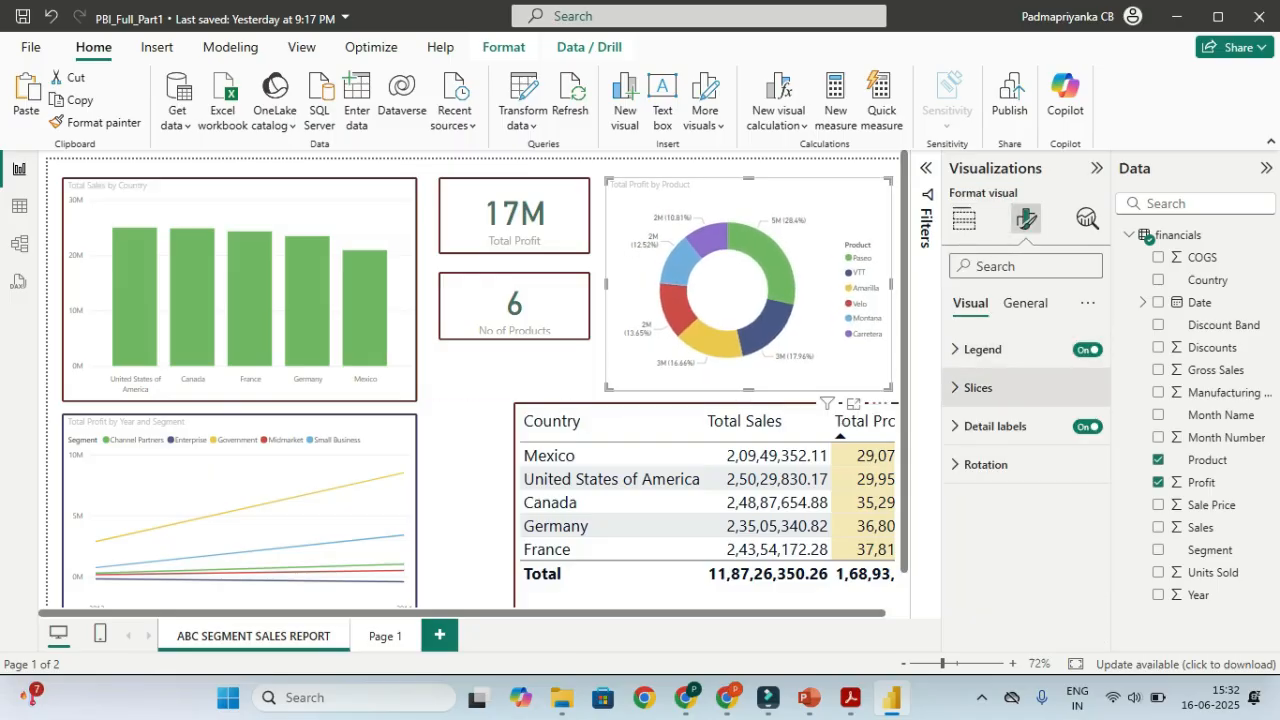
{"action": "left_click", "coordinate": [1024, 302]}
{"action": "left_click", "coordinate": [981, 426]}
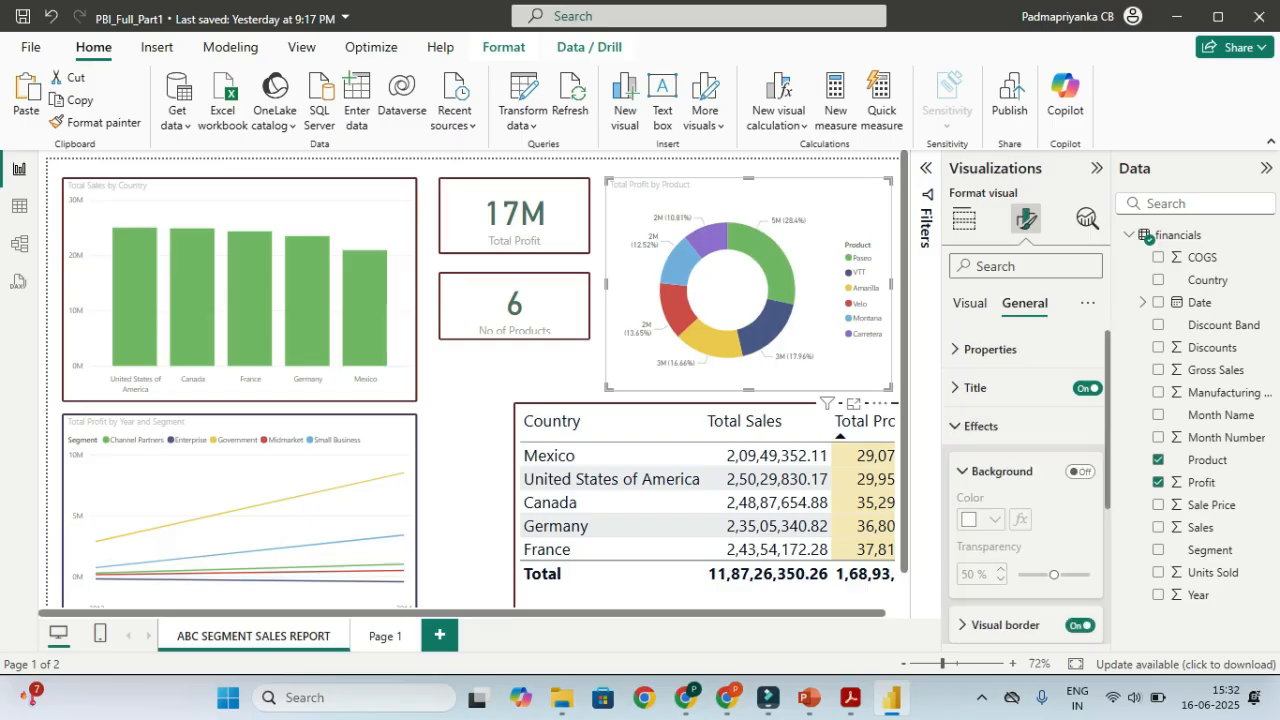
{"action": "scroll", "coordinate": [1024, 520], "scroll_direction": "down", "scroll_amount": 1}
{"action": "left_click", "coordinate": [1005, 531]}
{"action": "scroll", "coordinate": [1025, 480], "scroll_direction": "down", "scroll_amount": 2}
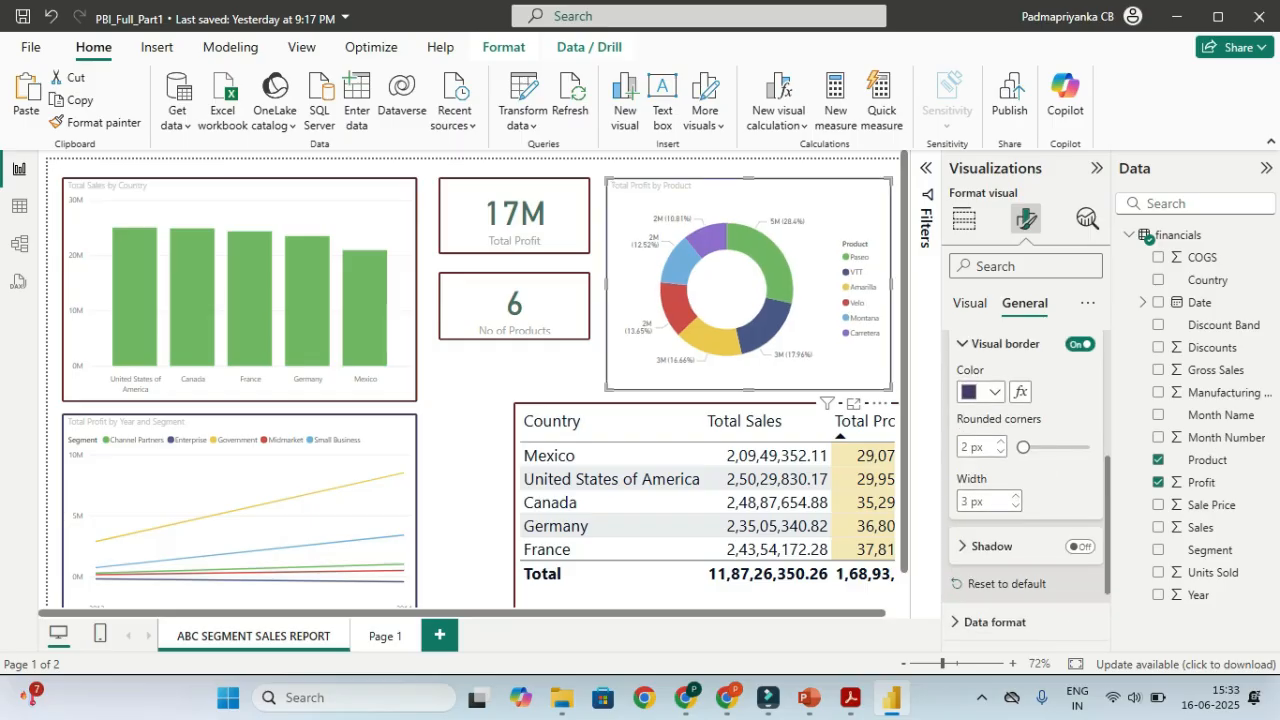
{"action": "left_click", "coordinate": [1001, 442]}
{"action": "left_click", "coordinate": [468, 436]}
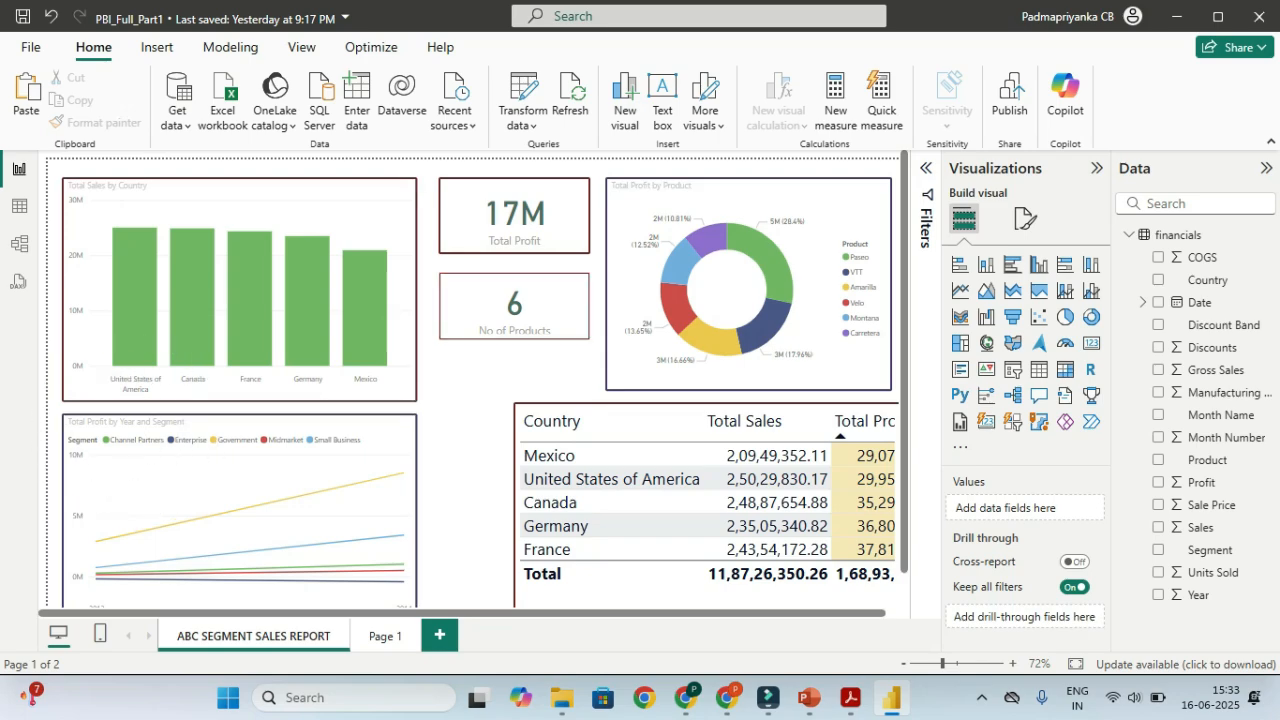
{"action": "key", "text": "ctrl"}
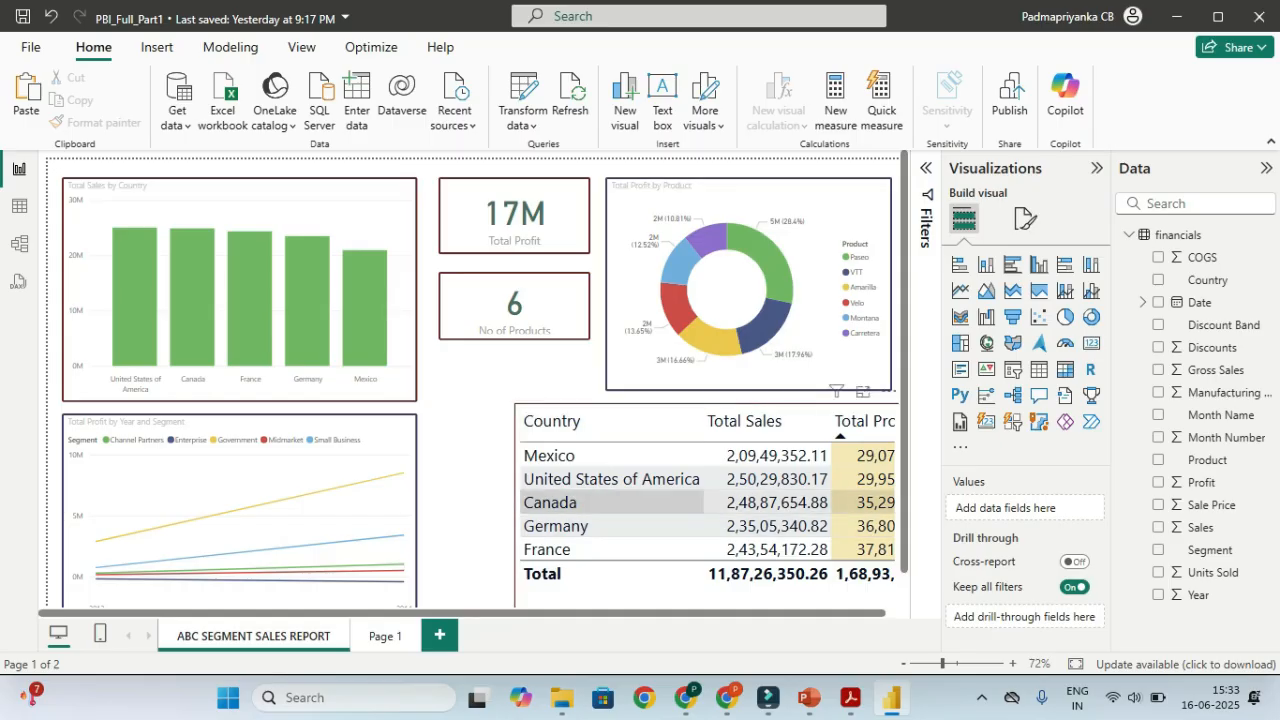
Toggle the United States cross-filter and drill the profit line chart down to November 2013 by day
{"action": "left_click", "coordinate": [612, 479]}
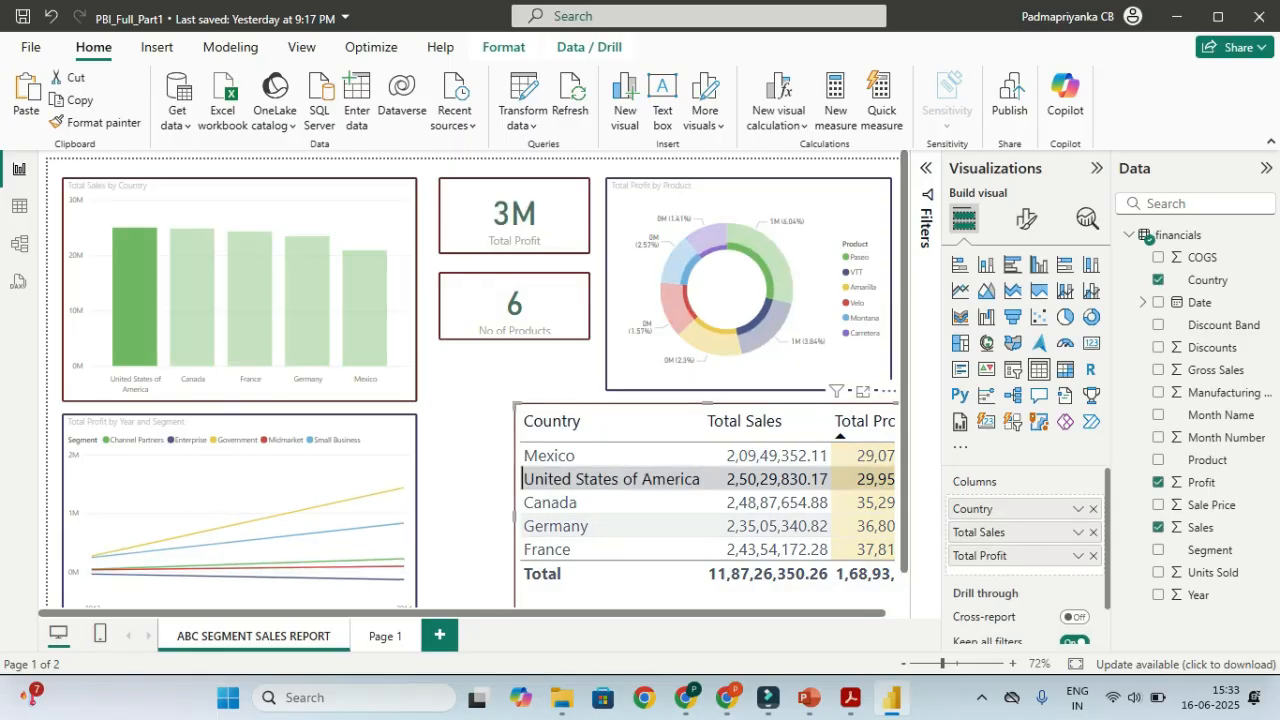
{"action": "left_click", "coordinate": [612, 479]}
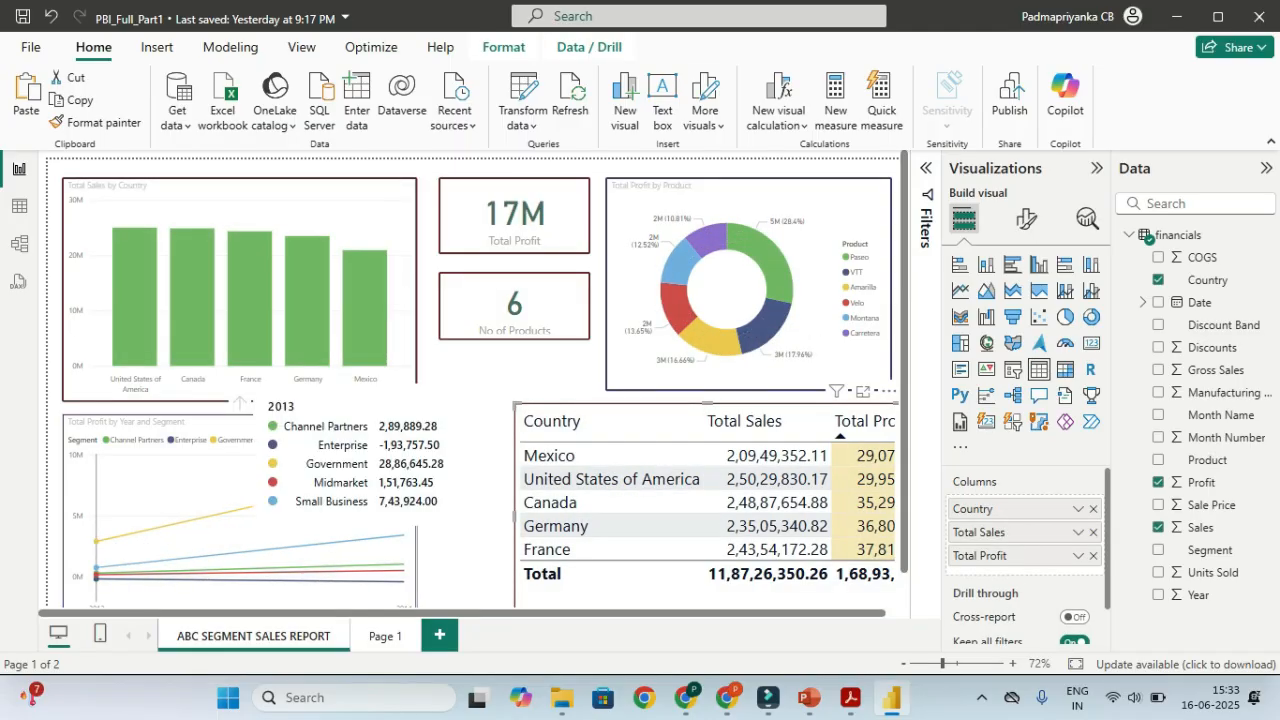
{"action": "left_click", "coordinate": [217, 531]}
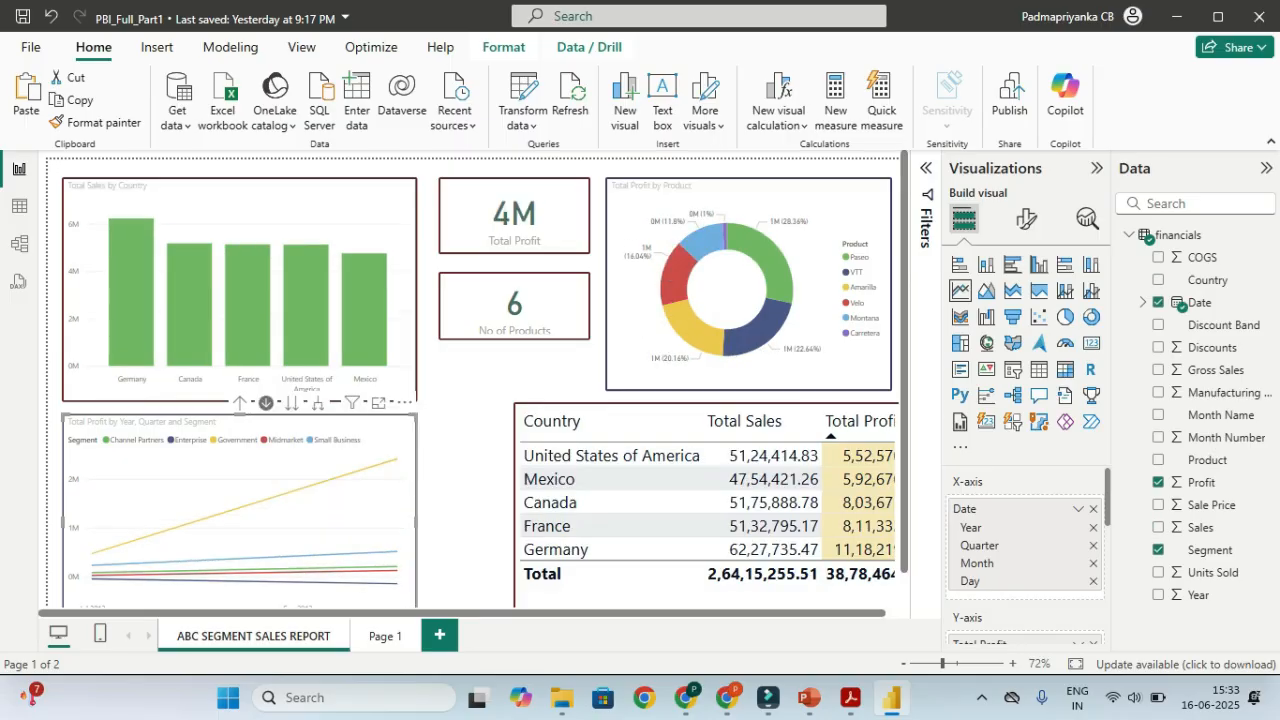
{"action": "left_click", "coordinate": [464, 480]}
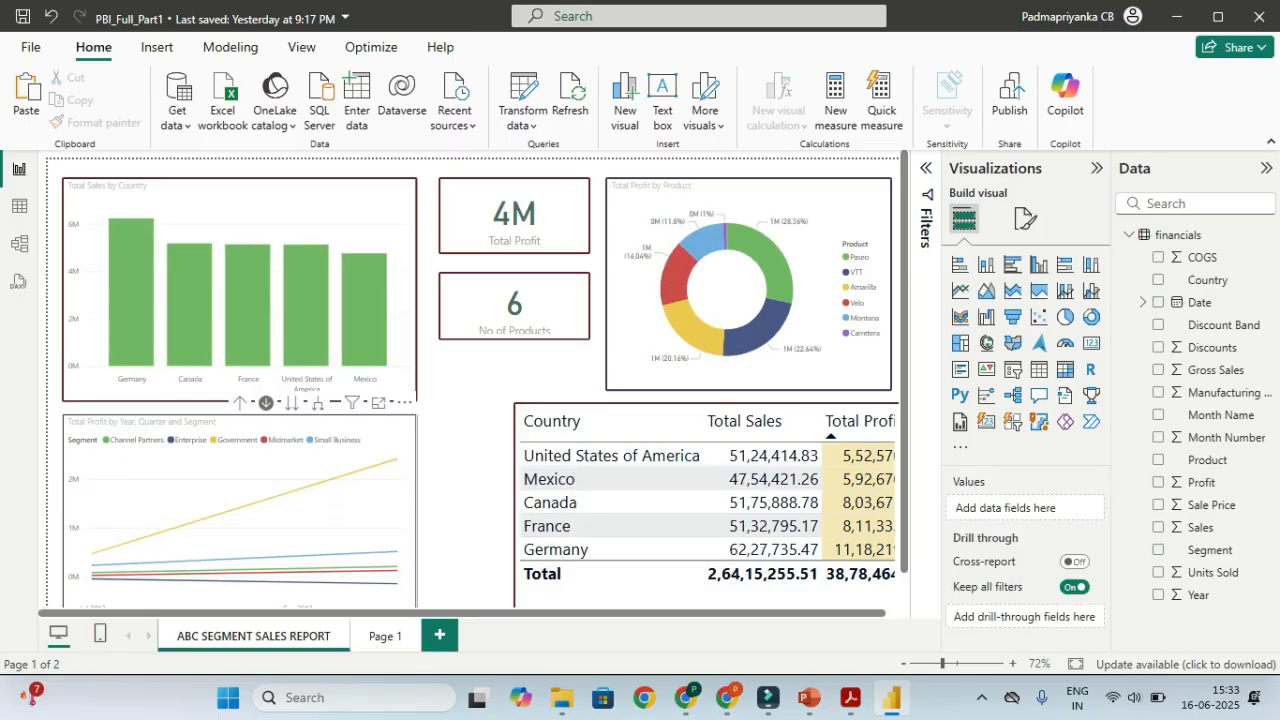
{"action": "left_click", "coordinate": [396, 461]}
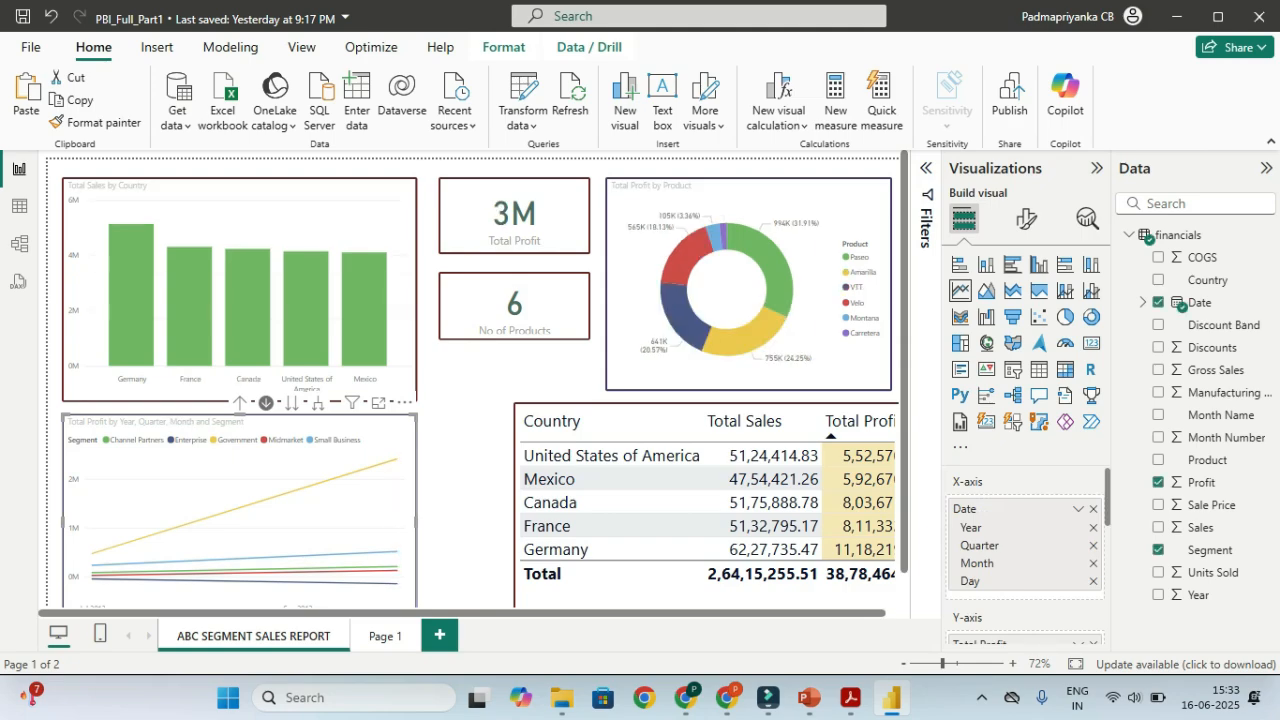
{"action": "left_click", "coordinate": [250, 518]}
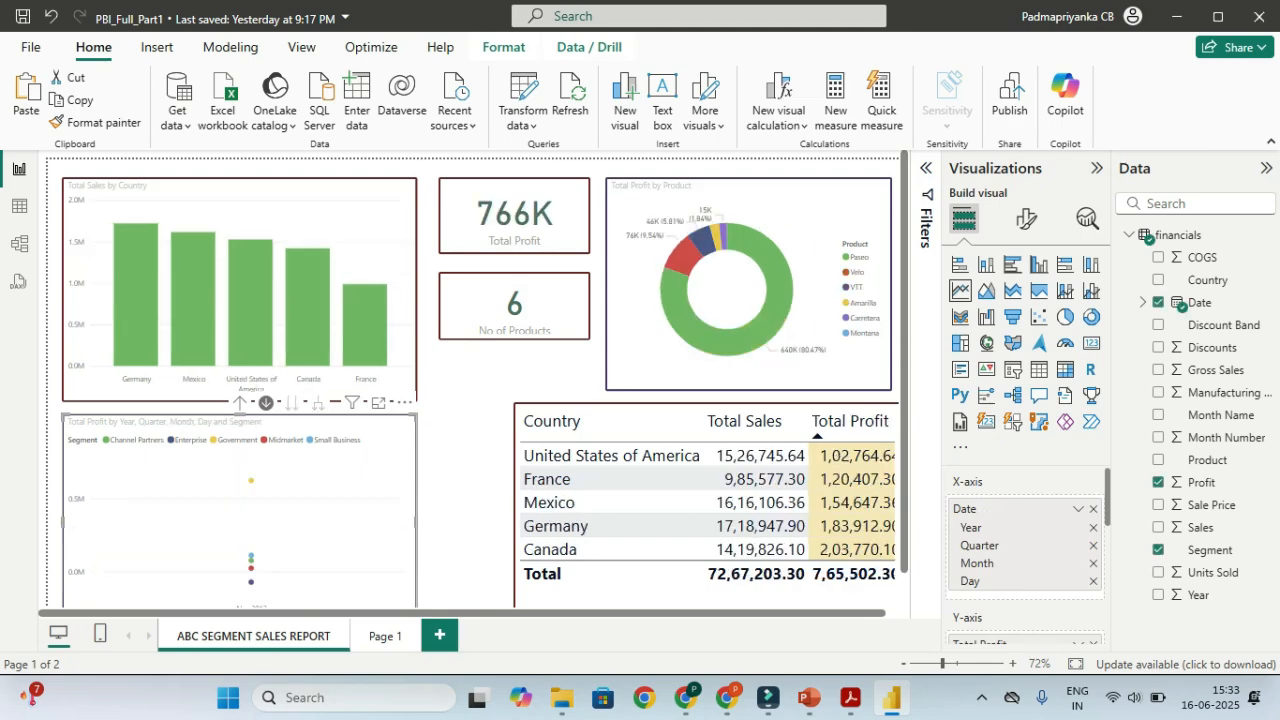
Drill the line chart back up to years and cross-filter the page to Canada
{"action": "left_click", "coordinate": [464, 480]}
{"action": "left_click", "coordinate": [240, 402]}
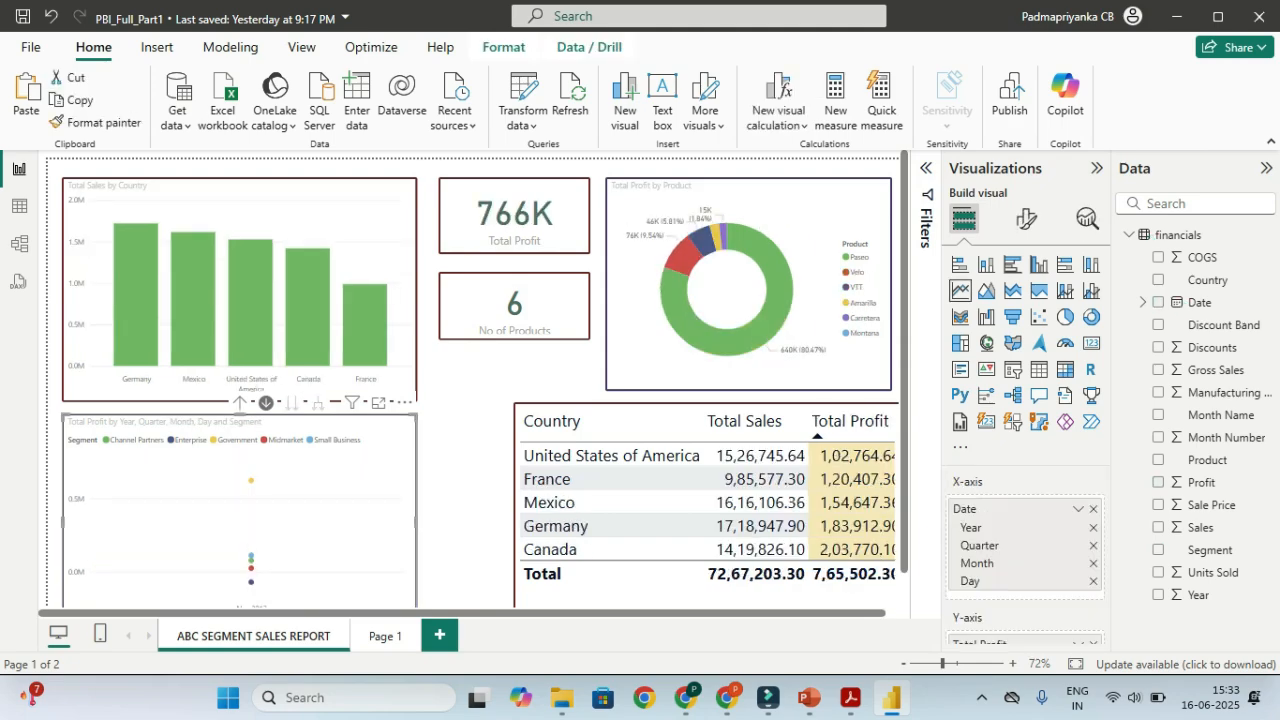
{"action": "left_click", "coordinate": [240, 402]}
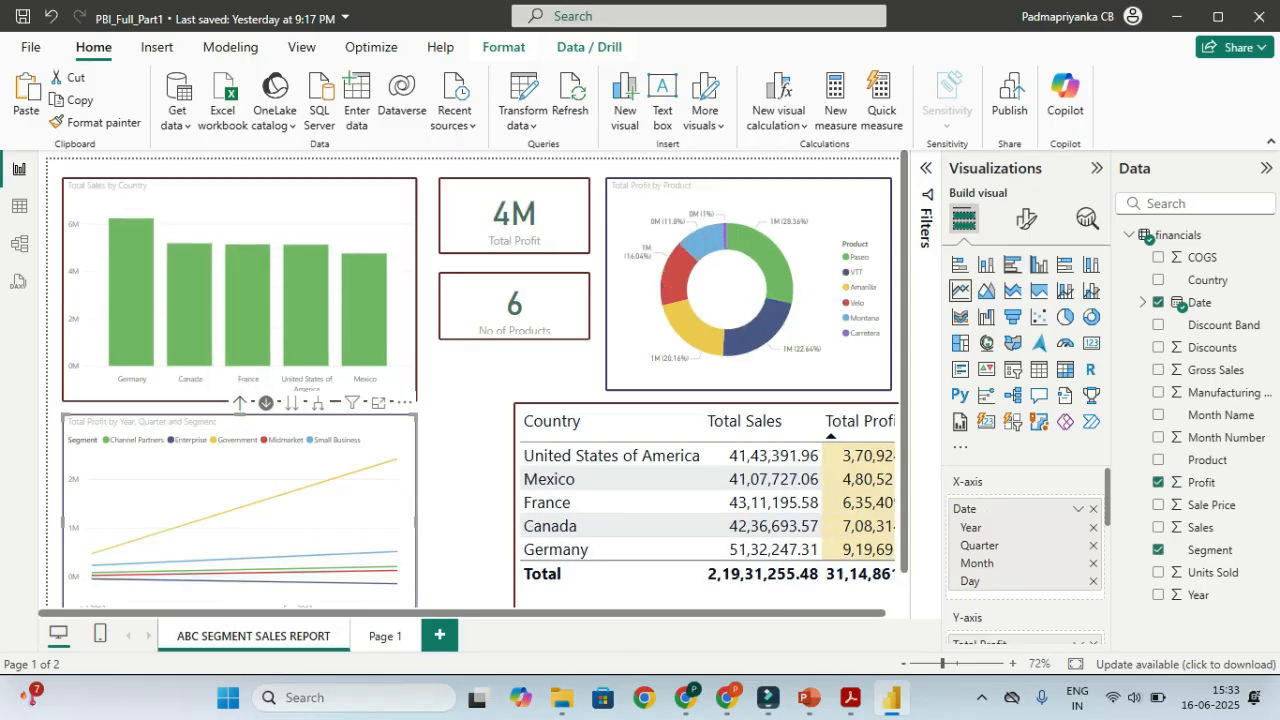
{"action": "left_click", "coordinate": [240, 402]}
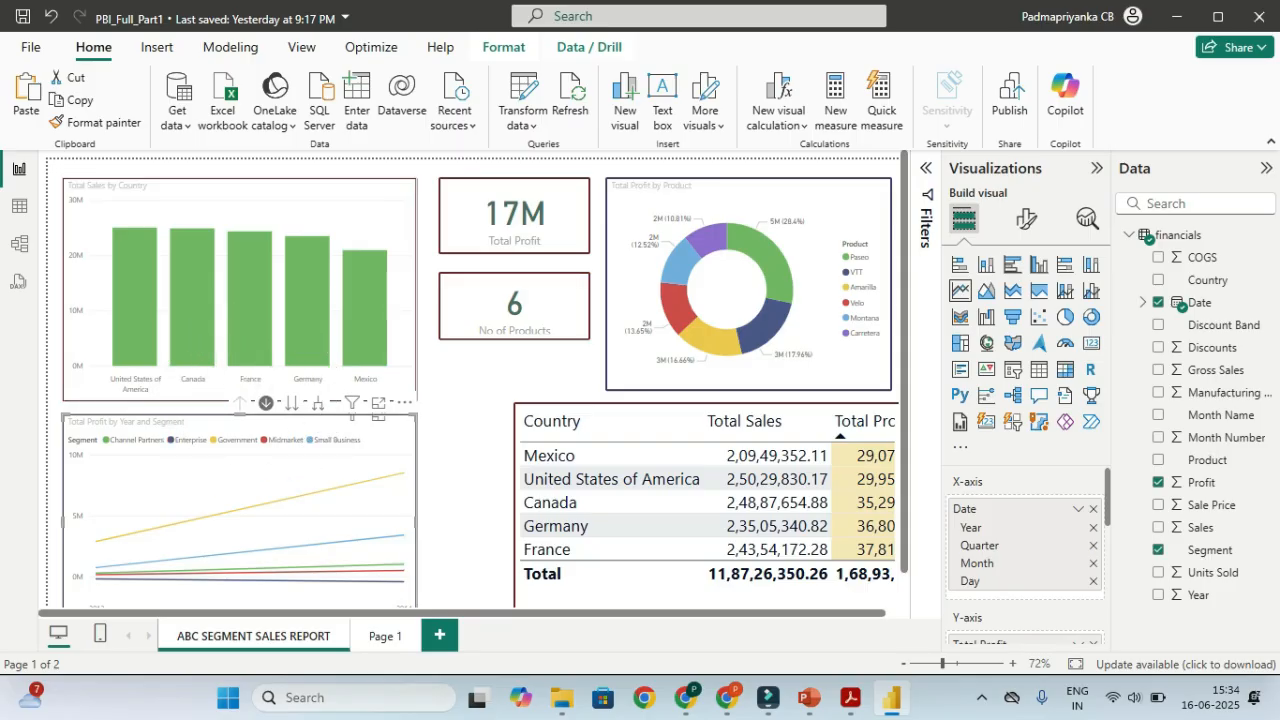
{"action": "left_click", "coordinate": [202, 333]}
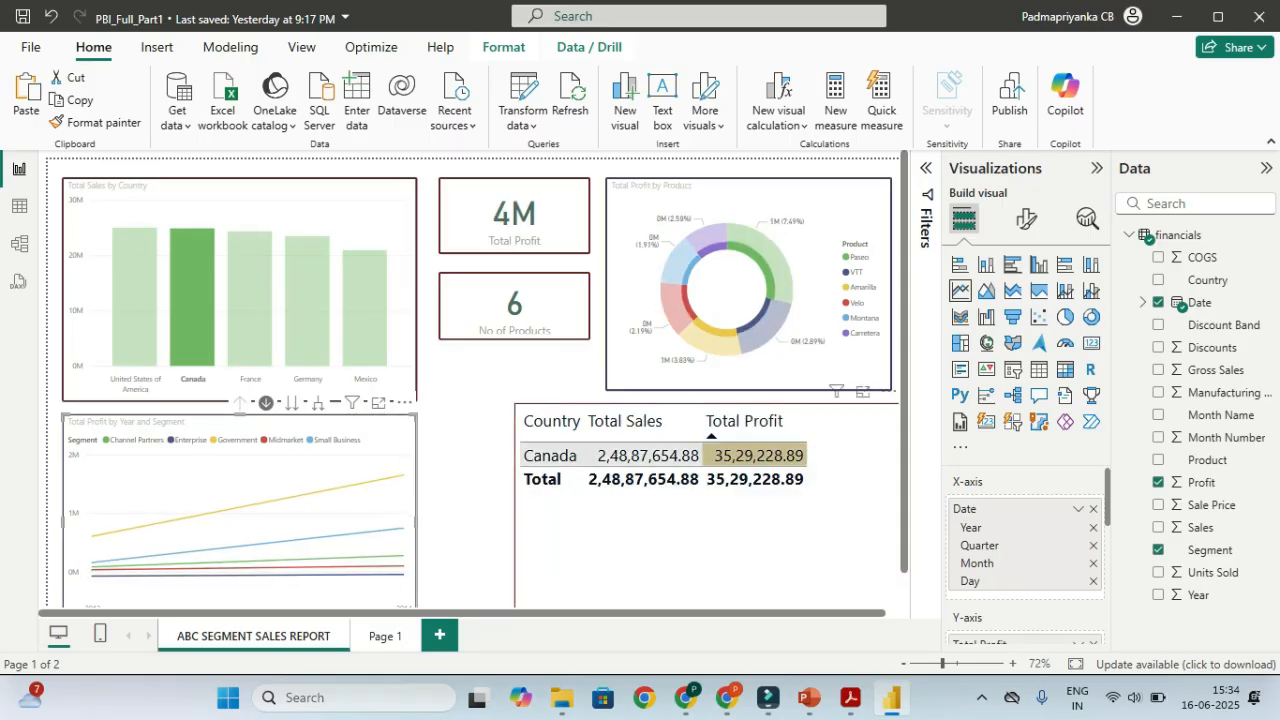
{"action": "mouse_move", "coordinate": [376, 524]}
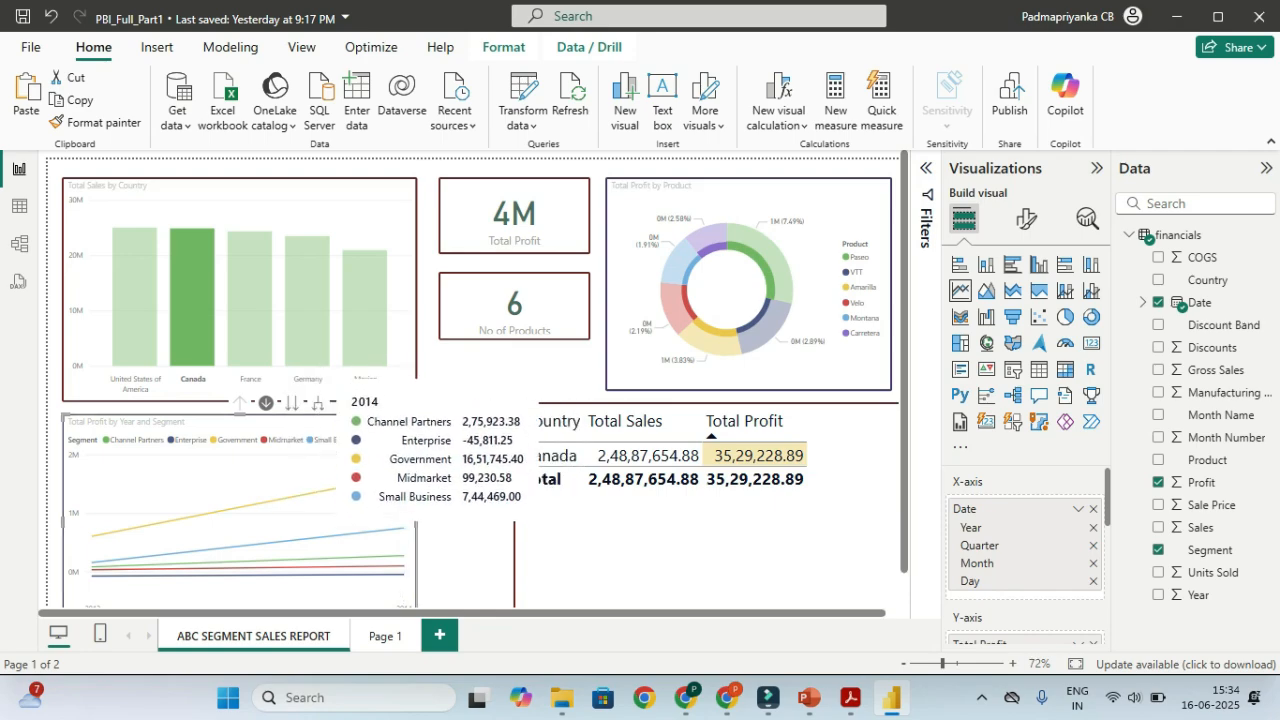
{"action": "scroll", "coordinate": [1025, 555], "scroll_direction": "down", "scroll_amount": 5}
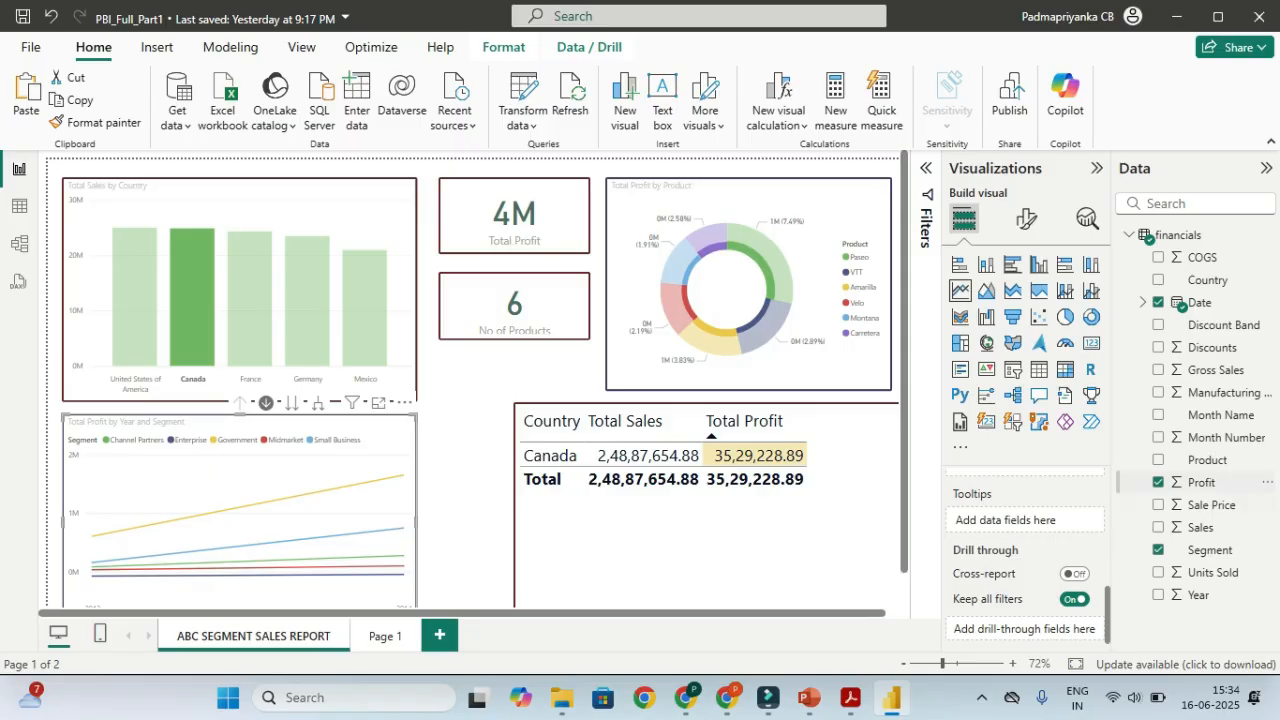
{"action": "left_click_drag", "start_coordinate": [1201, 482], "coordinate": [1000, 521]}
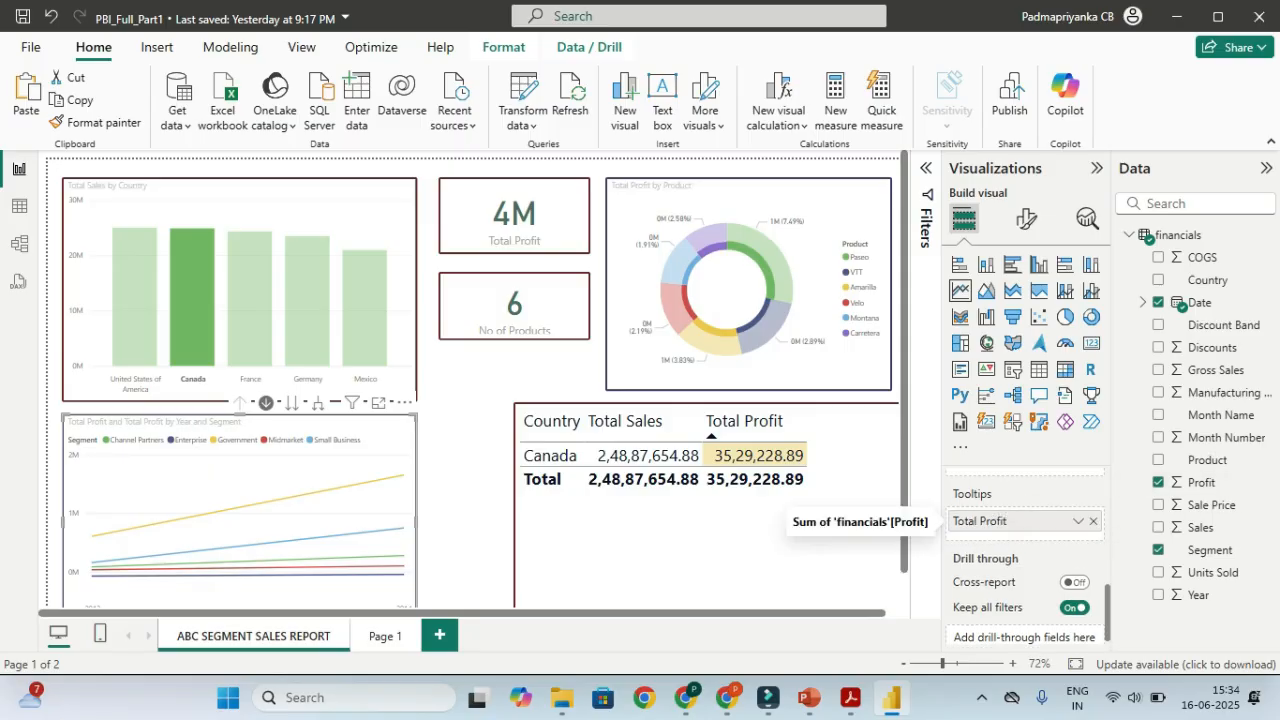
{"action": "left_click", "coordinate": [1078, 521]}
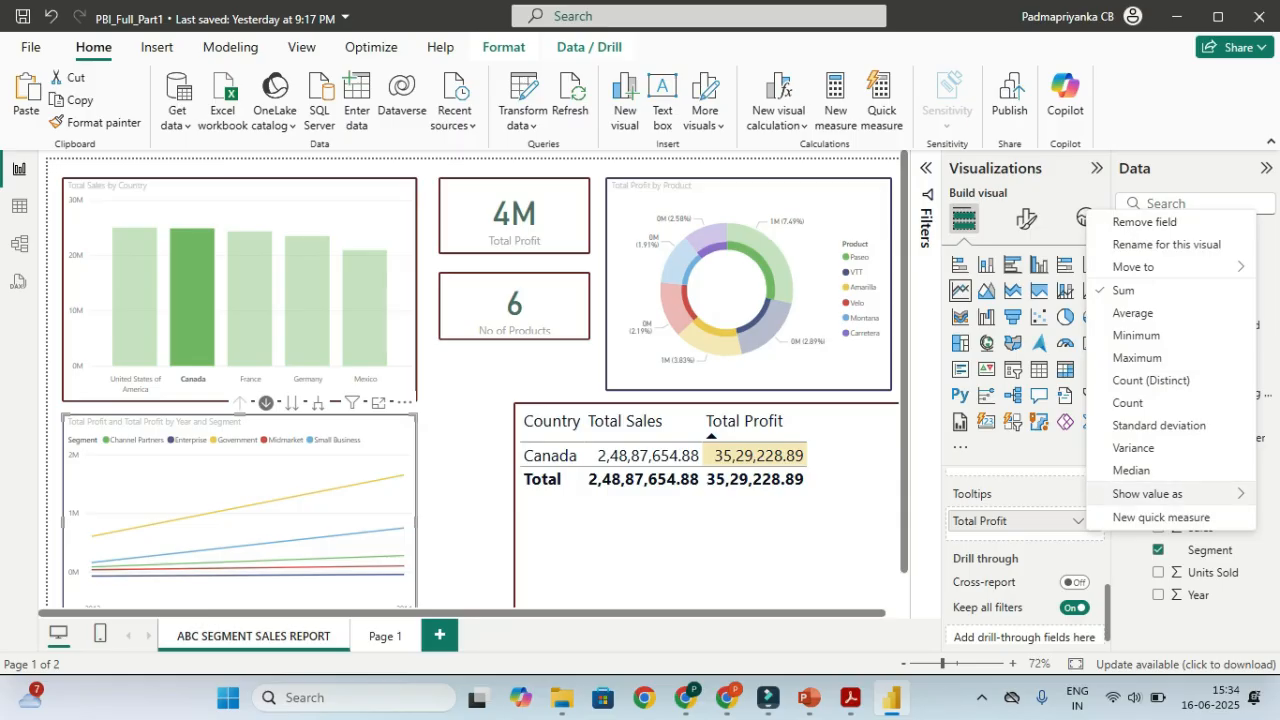
{"action": "mouse_move", "coordinate": [1147, 493]}
{"action": "left_click", "coordinate": [990, 516]}
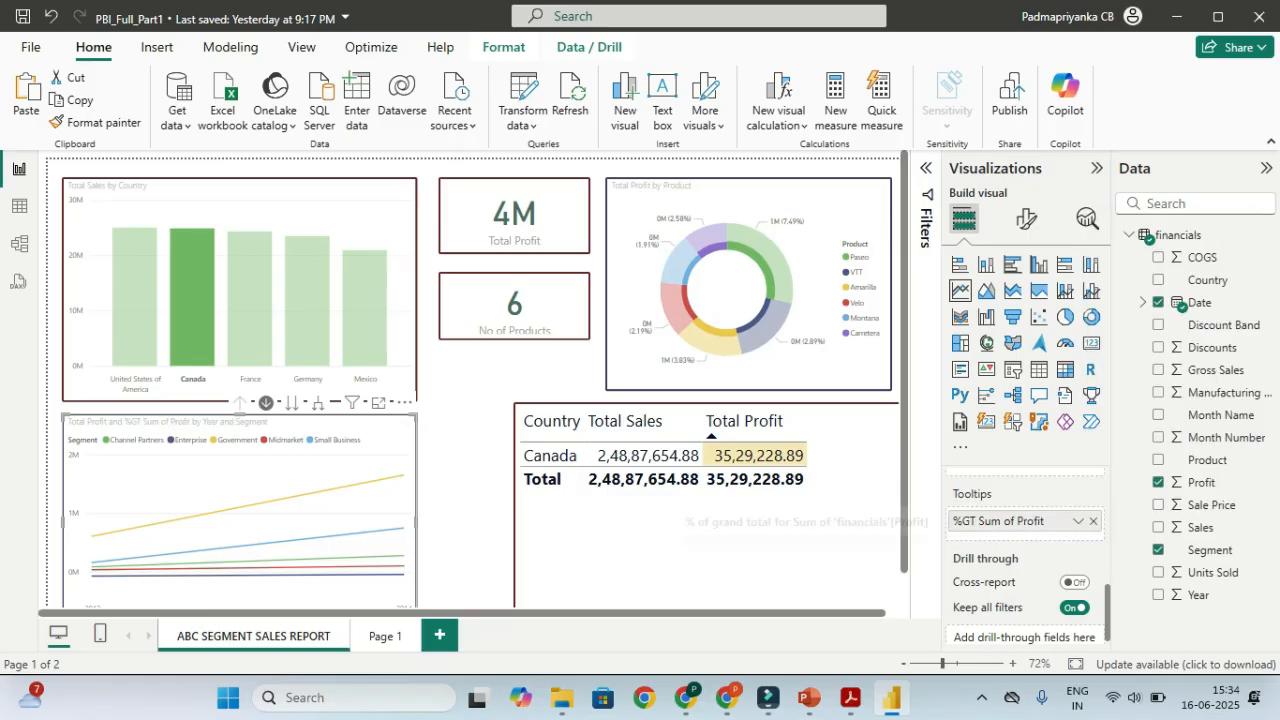
{"action": "mouse_move", "coordinate": [403, 476]}
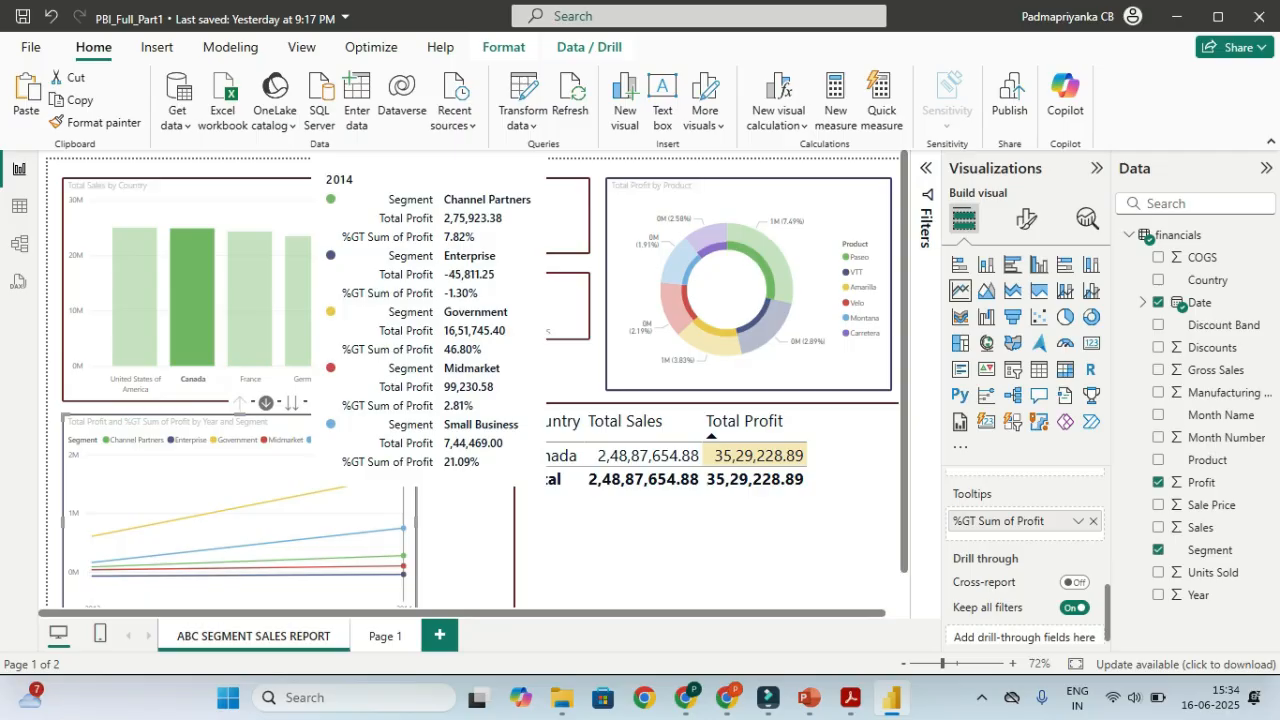
{"action": "scroll", "coordinate": [1025, 550], "scroll_direction": "up", "scroll_amount": 3}
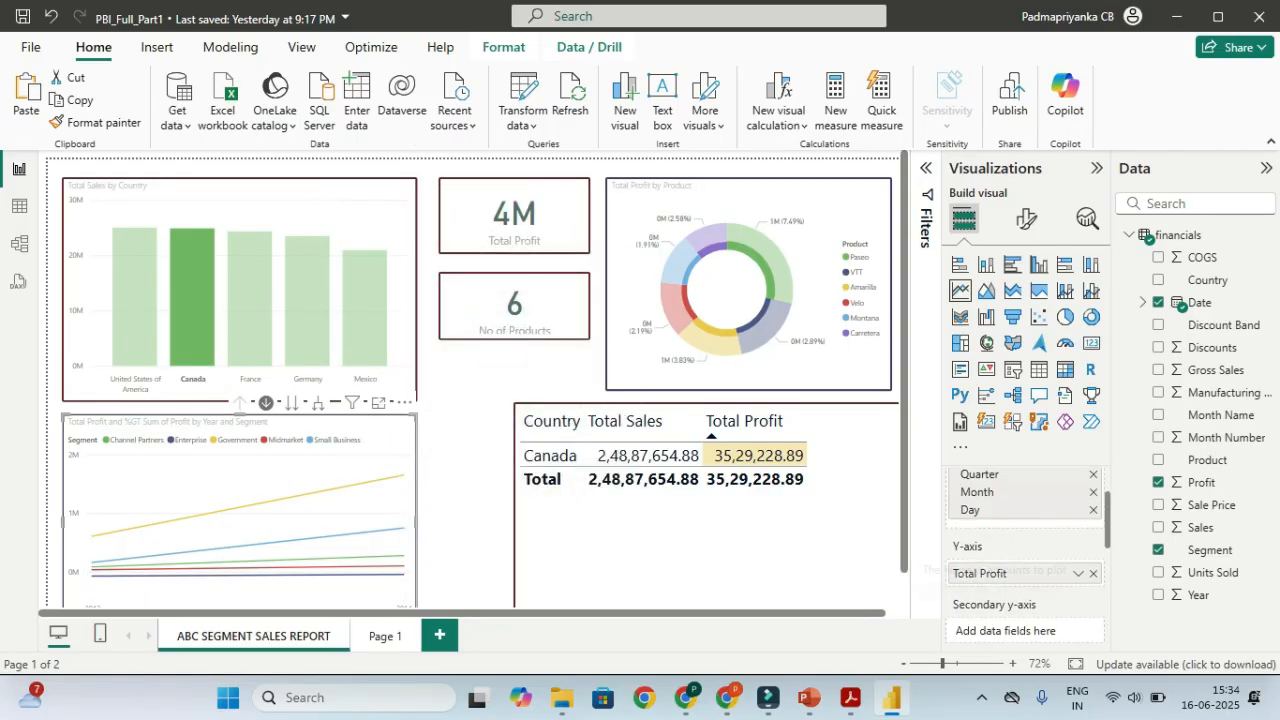
{"action": "scroll", "coordinate": [1025, 560], "scroll_direction": "down", "scroll_amount": 3}
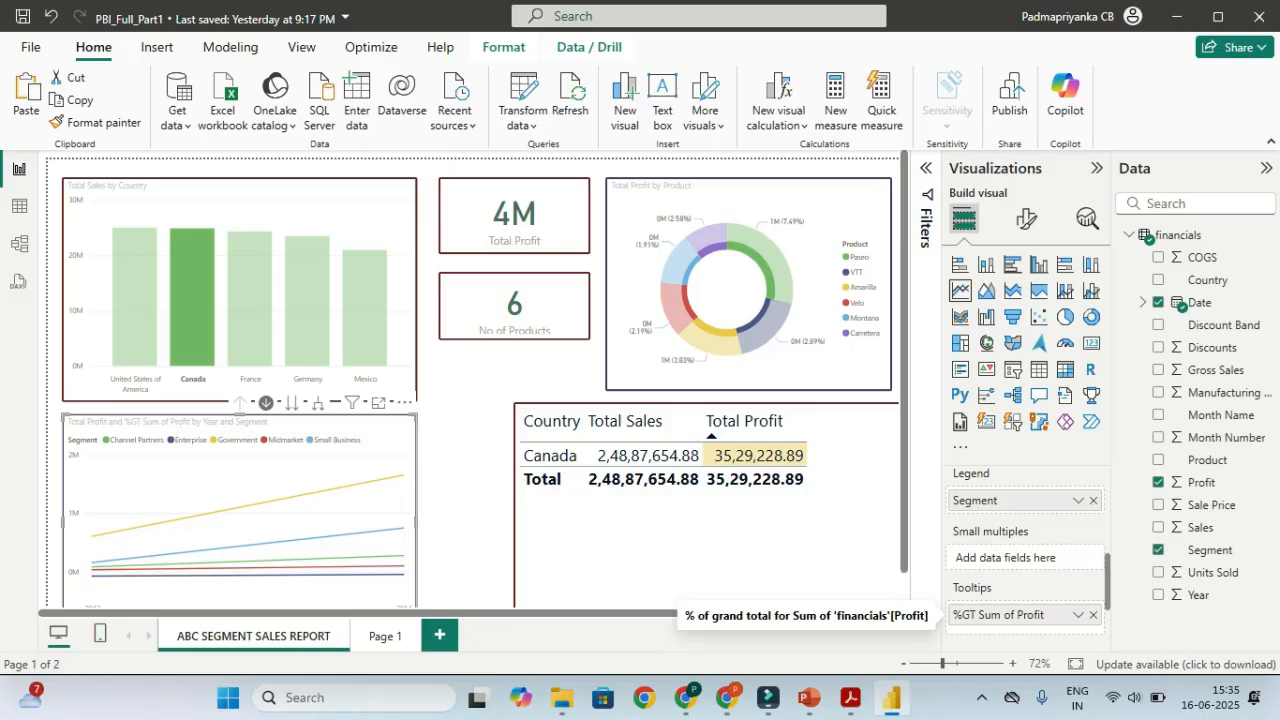
{"action": "left_click", "coordinate": [1093, 615]}
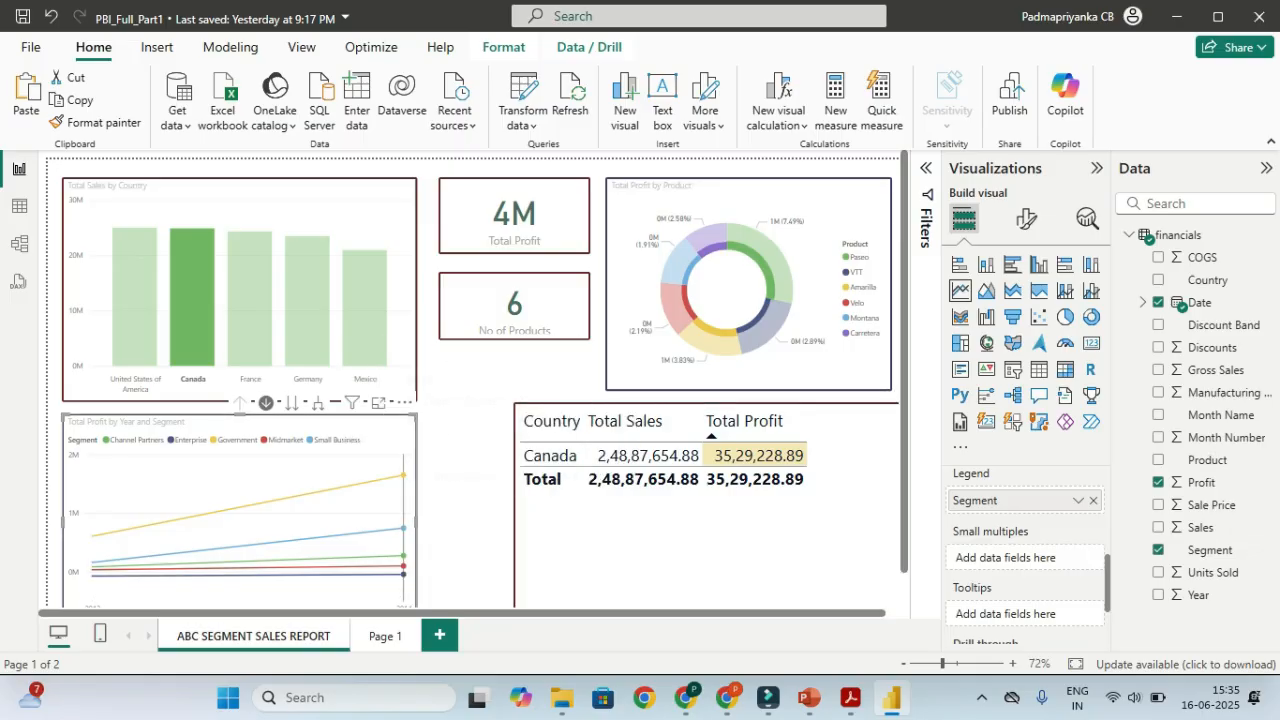
Add Profit as percent of grand total to the country bar chart's tooltips, then remove it again
{"action": "mouse_move", "coordinate": [360, 503]}
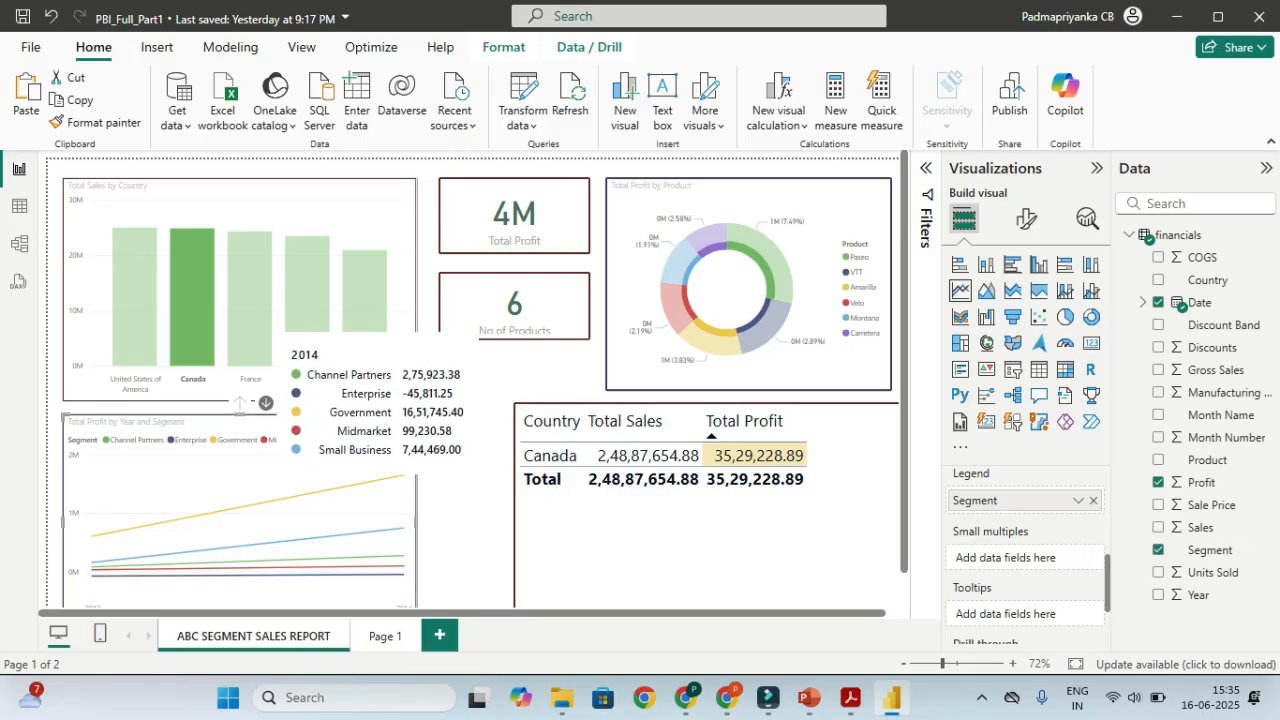
{"action": "mouse_move", "coordinate": [203, 357]}
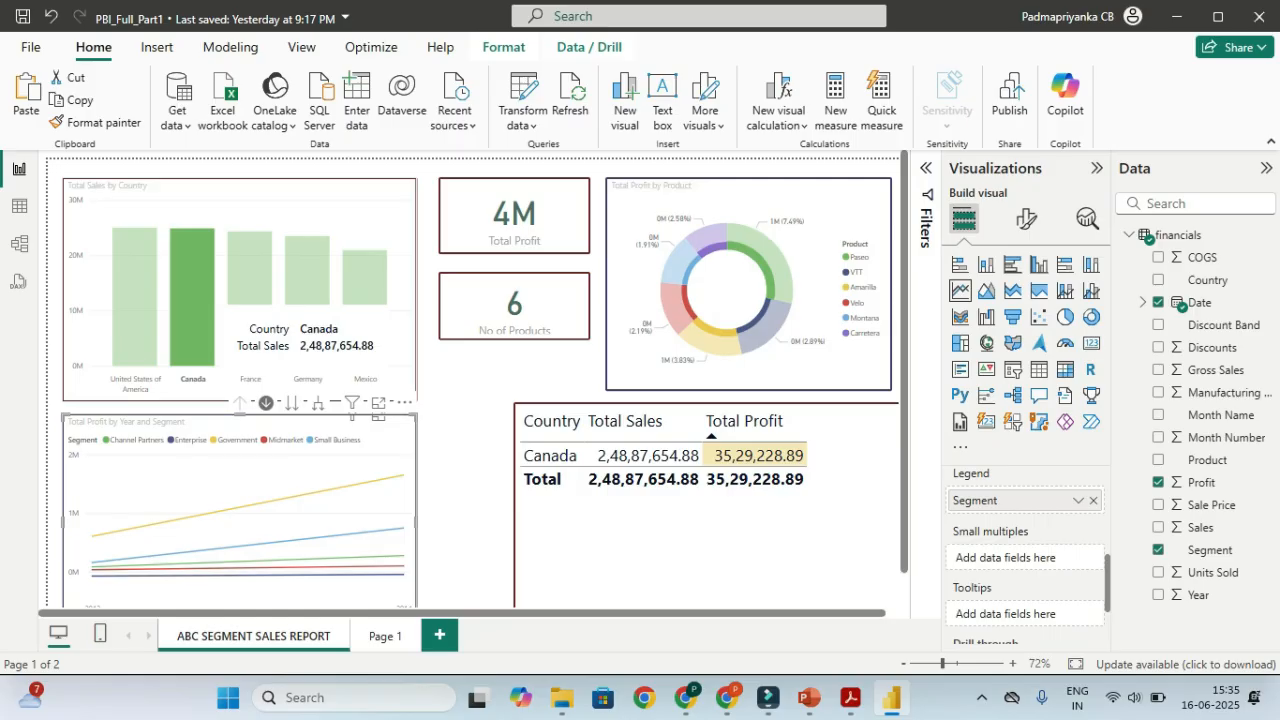
{"action": "left_click", "coordinate": [397, 287]}
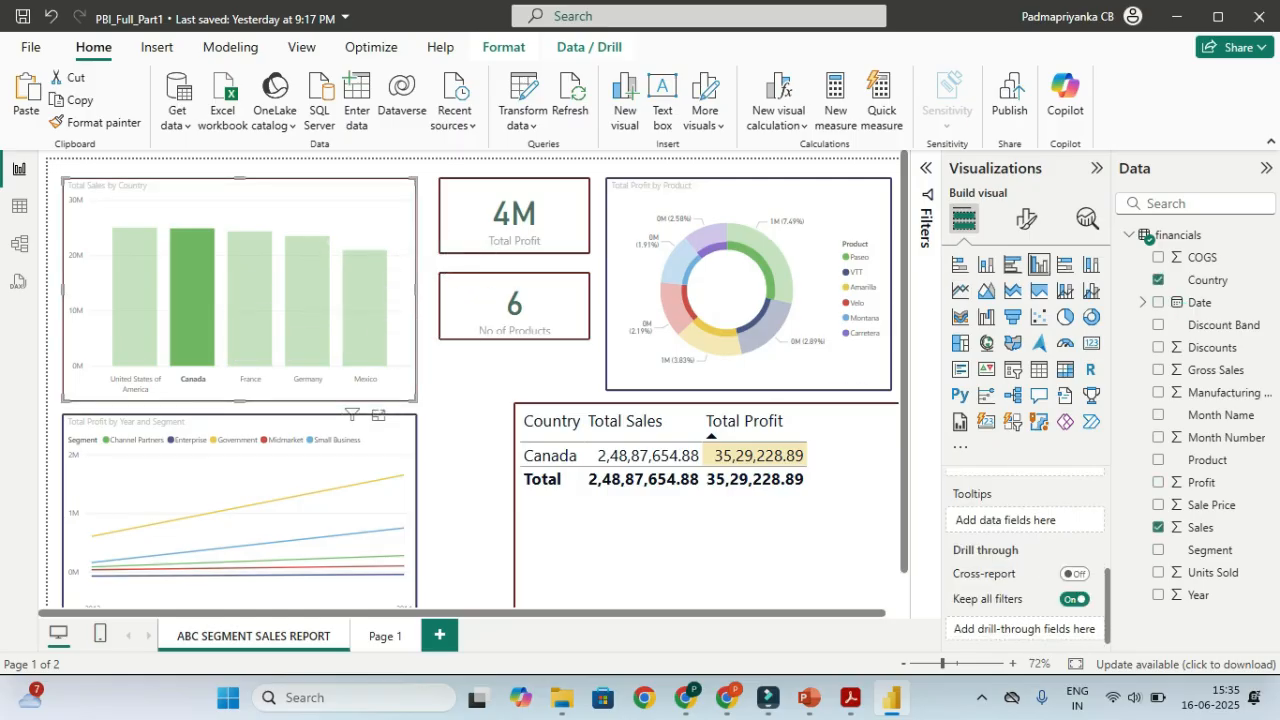
{"action": "left_click_drag", "start_coordinate": [1201, 482], "coordinate": [1005, 520]}
{"action": "left_click", "coordinate": [1078, 521]}
{"action": "mouse_move", "coordinate": [1147, 494]}
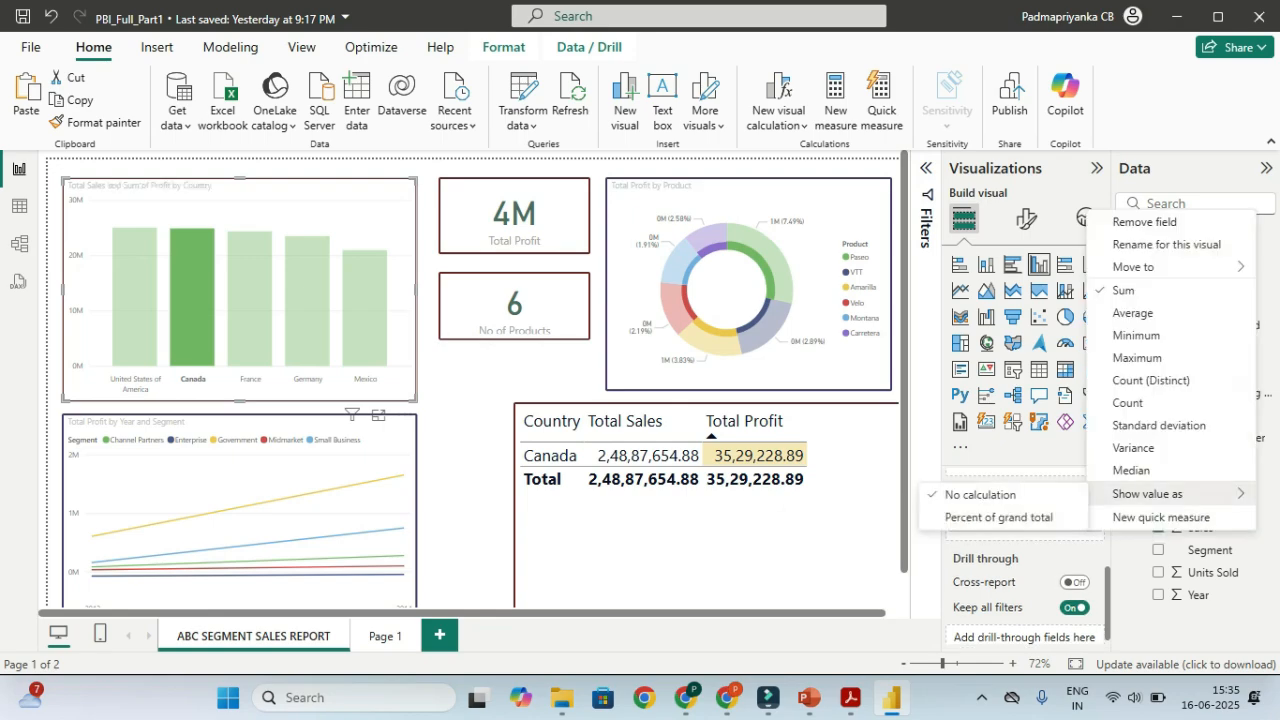
{"action": "left_click", "coordinate": [998, 517]}
{"action": "mouse_move", "coordinate": [192, 300]}
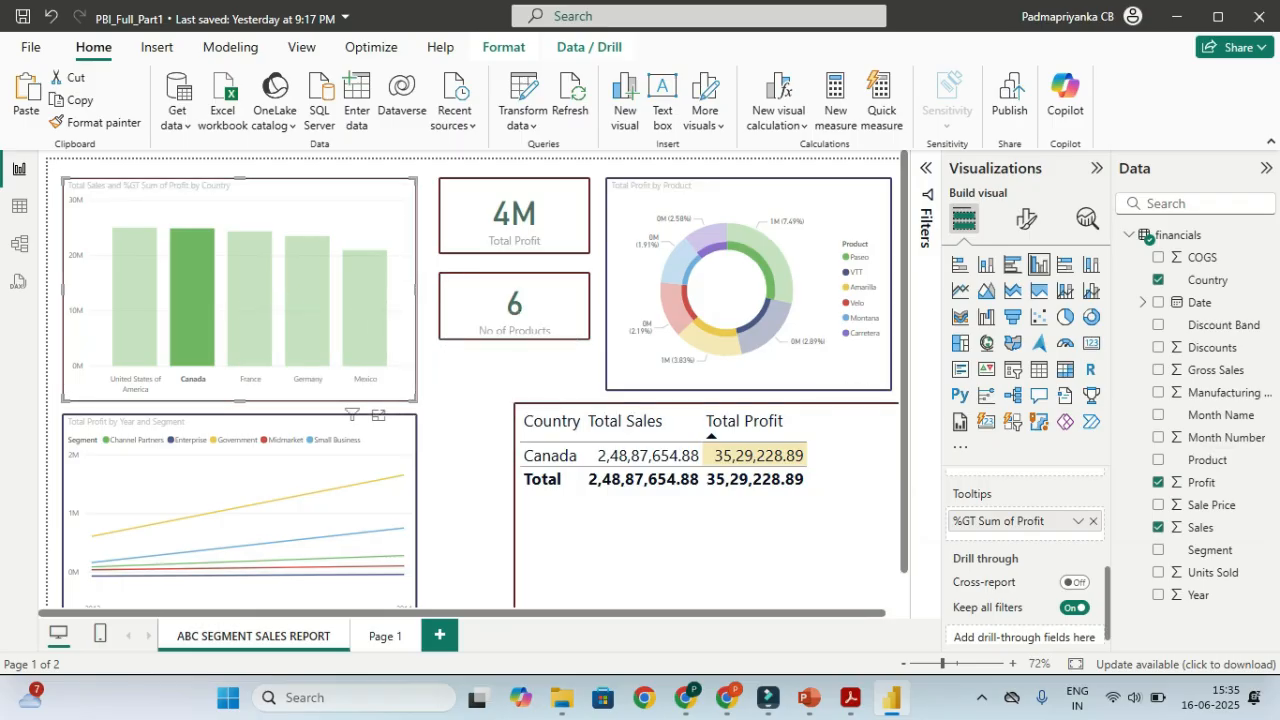
{"action": "left_click", "coordinate": [1093, 521]}
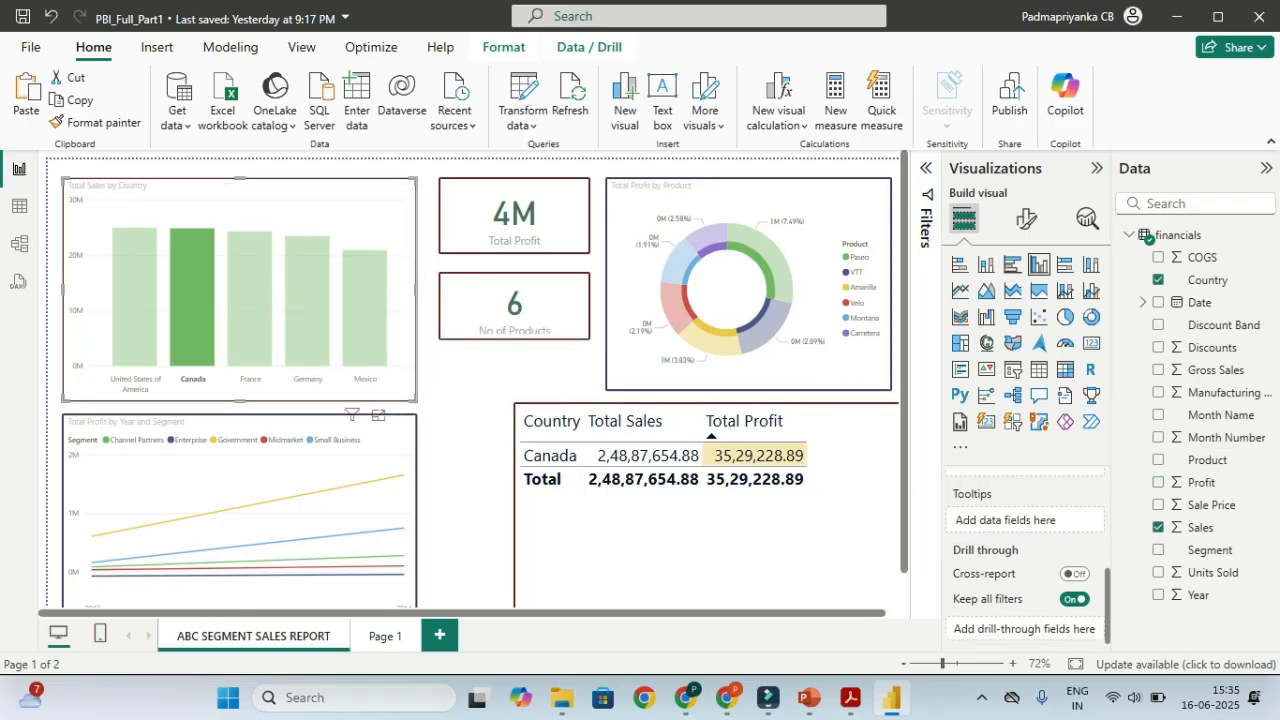
Click the United States and Canada bars, then clear the Canada filter so all countries show
{"action": "left_click", "coordinate": [135, 300]}
{"action": "left_click", "coordinate": [192, 300]}
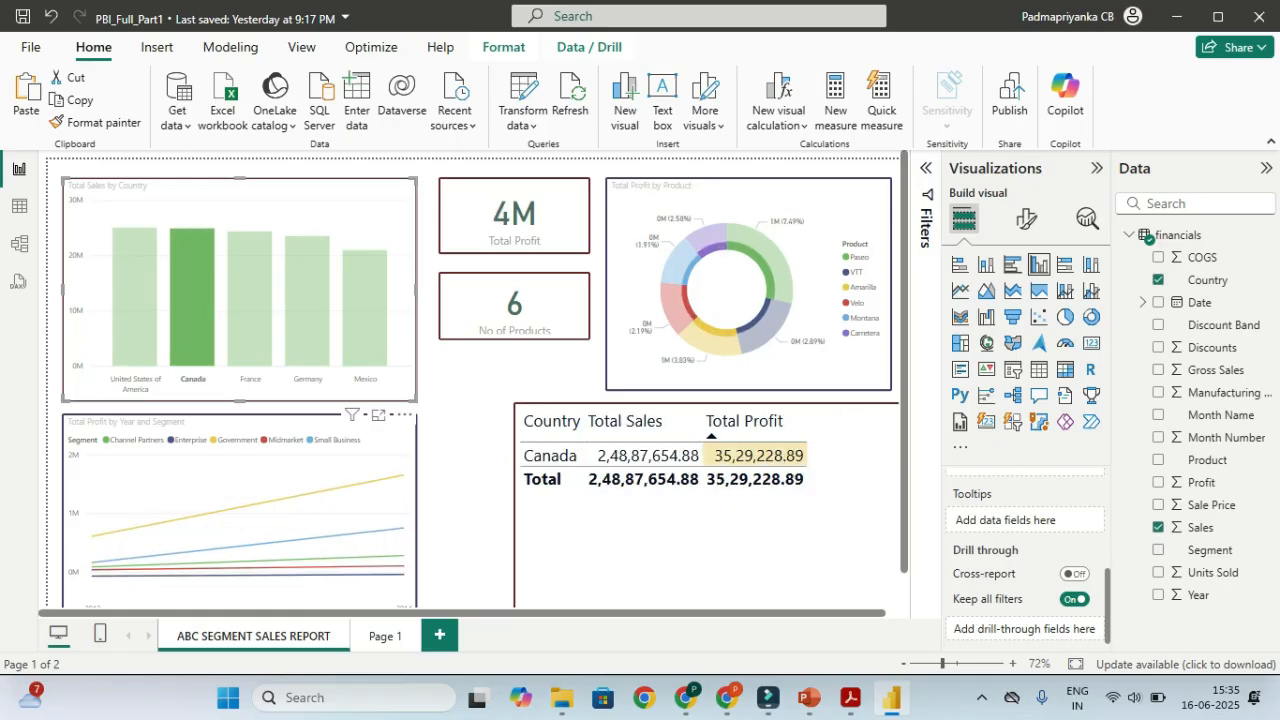
{"action": "left_click", "coordinate": [192, 290]}
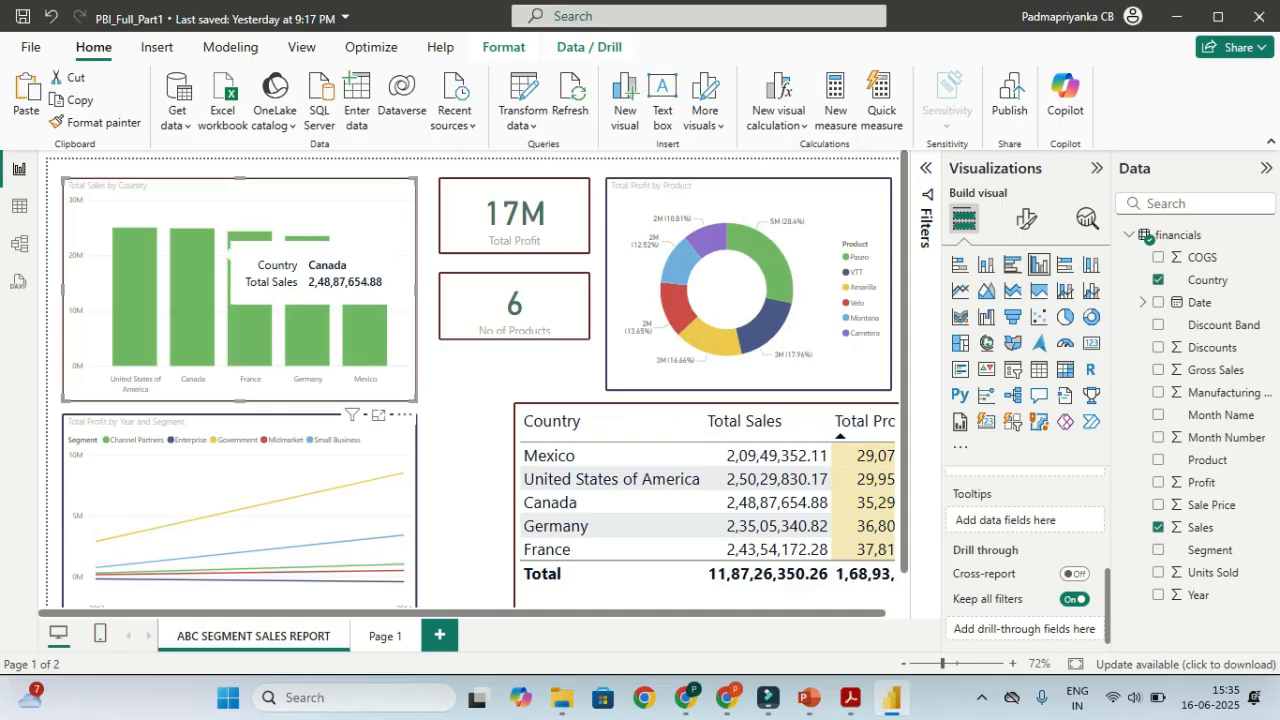
{"action": "key", "text": "ctrl"}
{"action": "key", "text": "ctrl"}
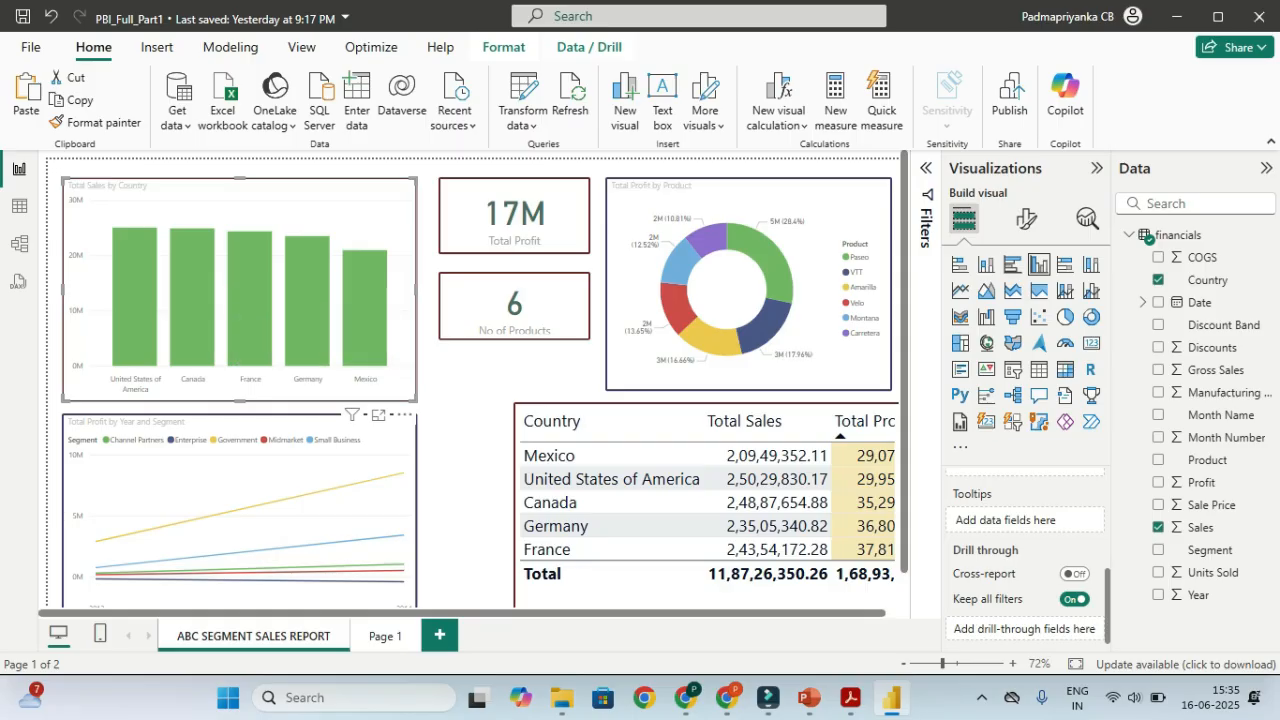
Add Profit to the country bar chart's Tooltips well as Sum of Profit
{"action": "mouse_move", "coordinate": [194, 310]}
{"action": "key", "text": "ctrl"}
{"action": "key", "text": "ctrl"}
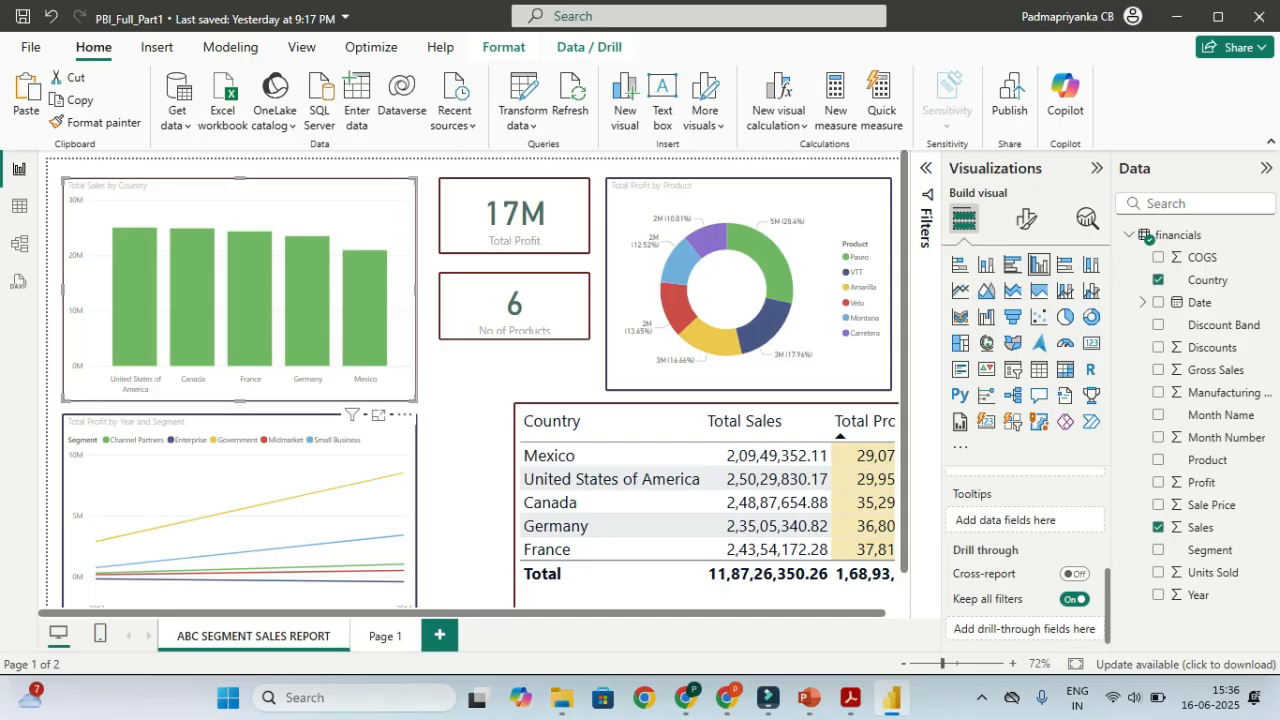
{"action": "scroll", "coordinate": [1025, 550], "scroll_direction": "up", "scroll_amount": 3}
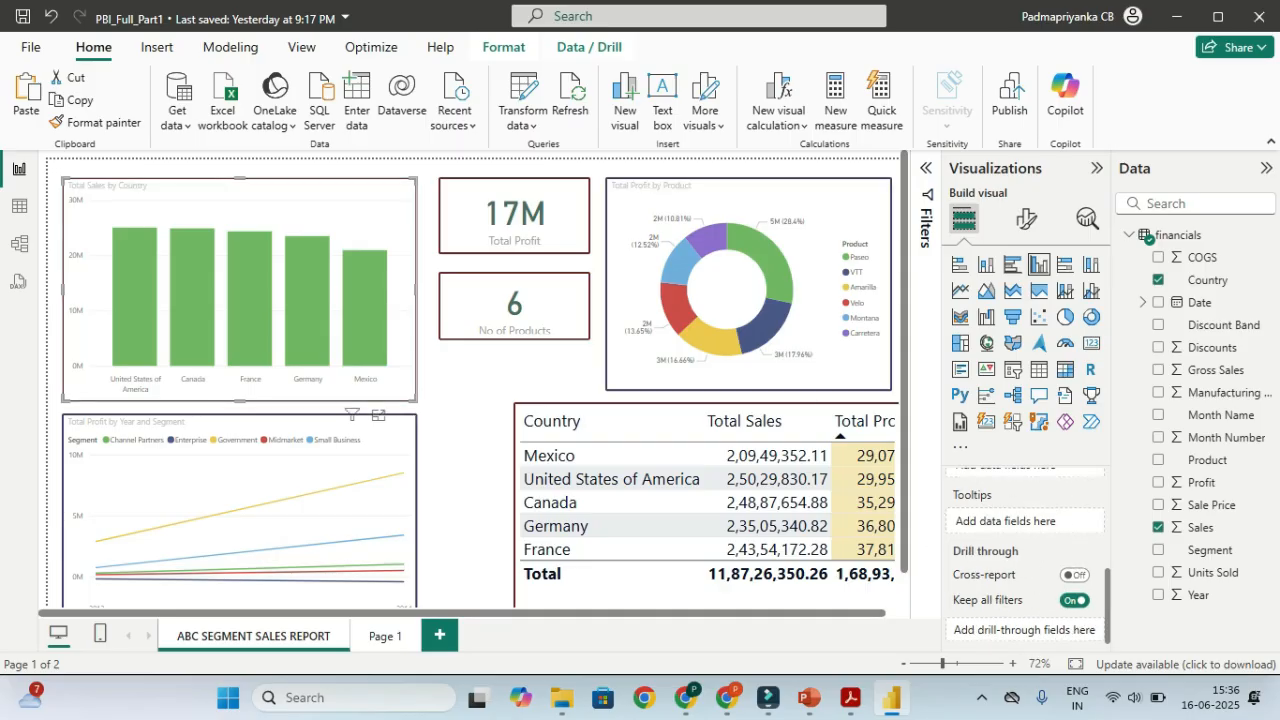
{"action": "scroll", "coordinate": [1025, 550], "scroll_direction": "up", "scroll_amount": 1}
{"action": "scroll", "coordinate": [1025, 550], "scroll_direction": "down", "scroll_amount": 5}
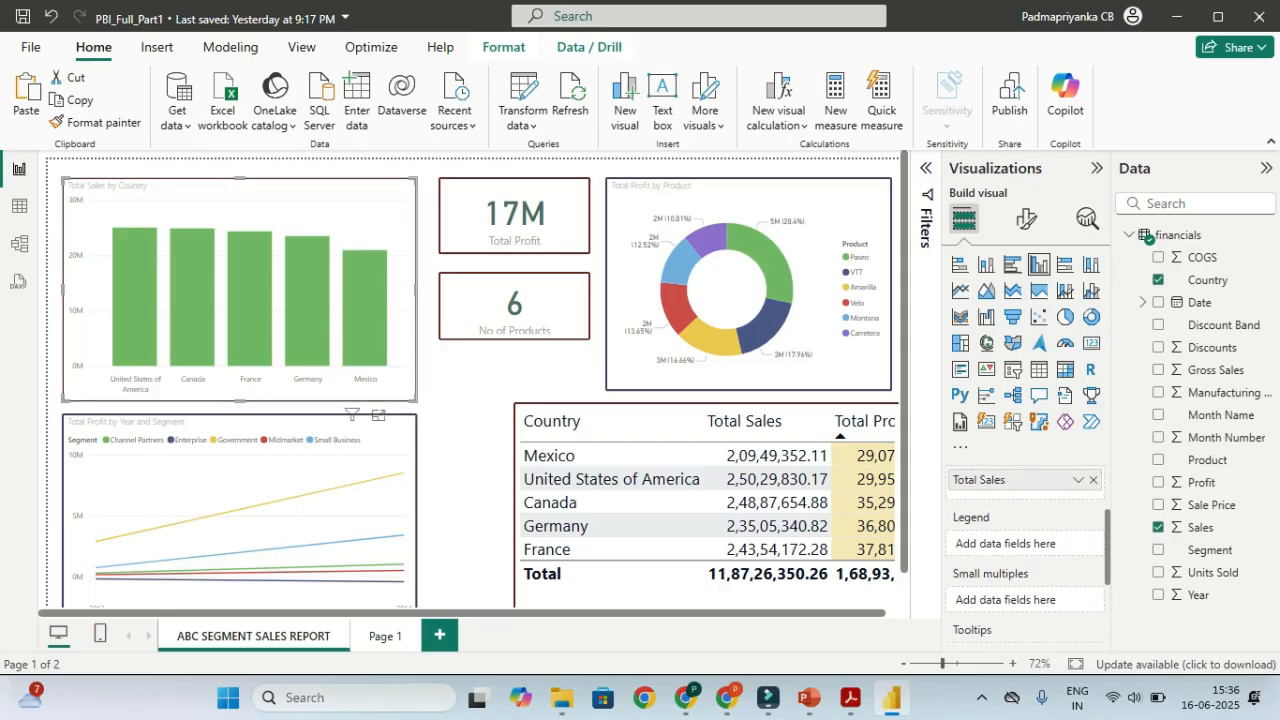
{"action": "key", "text": "ctrl"}
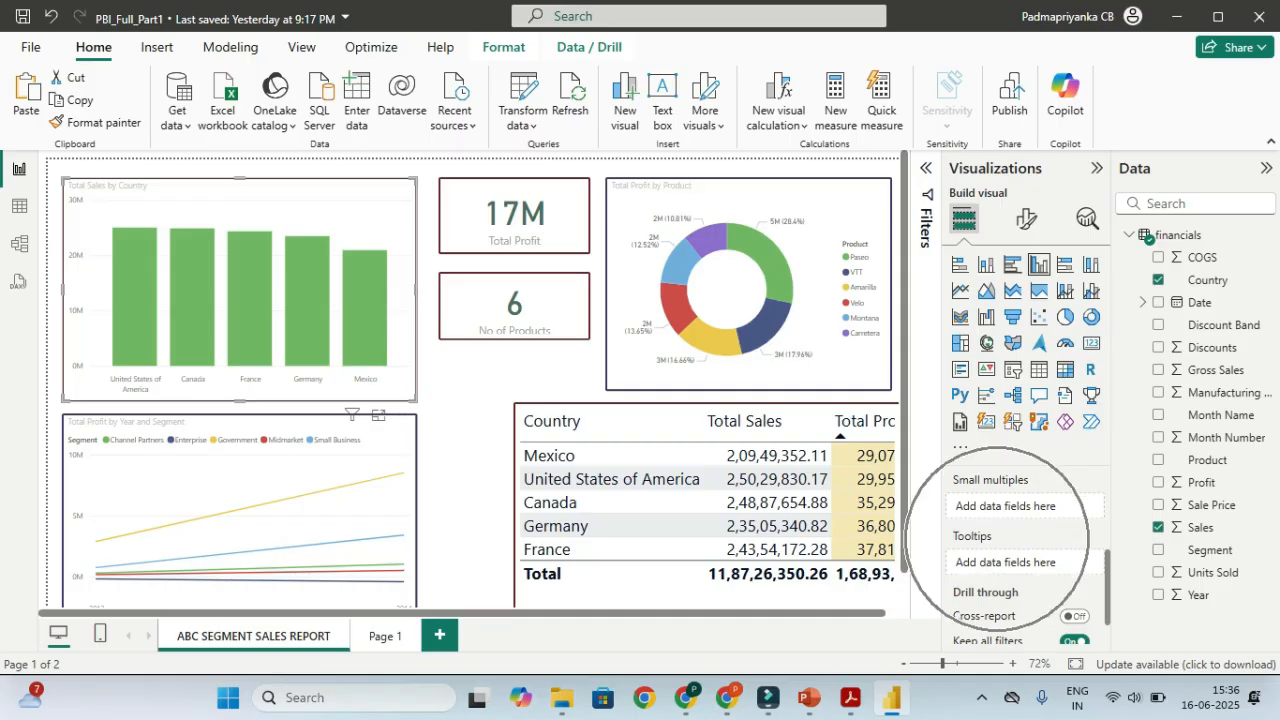
{"action": "key", "text": "ctrl"}
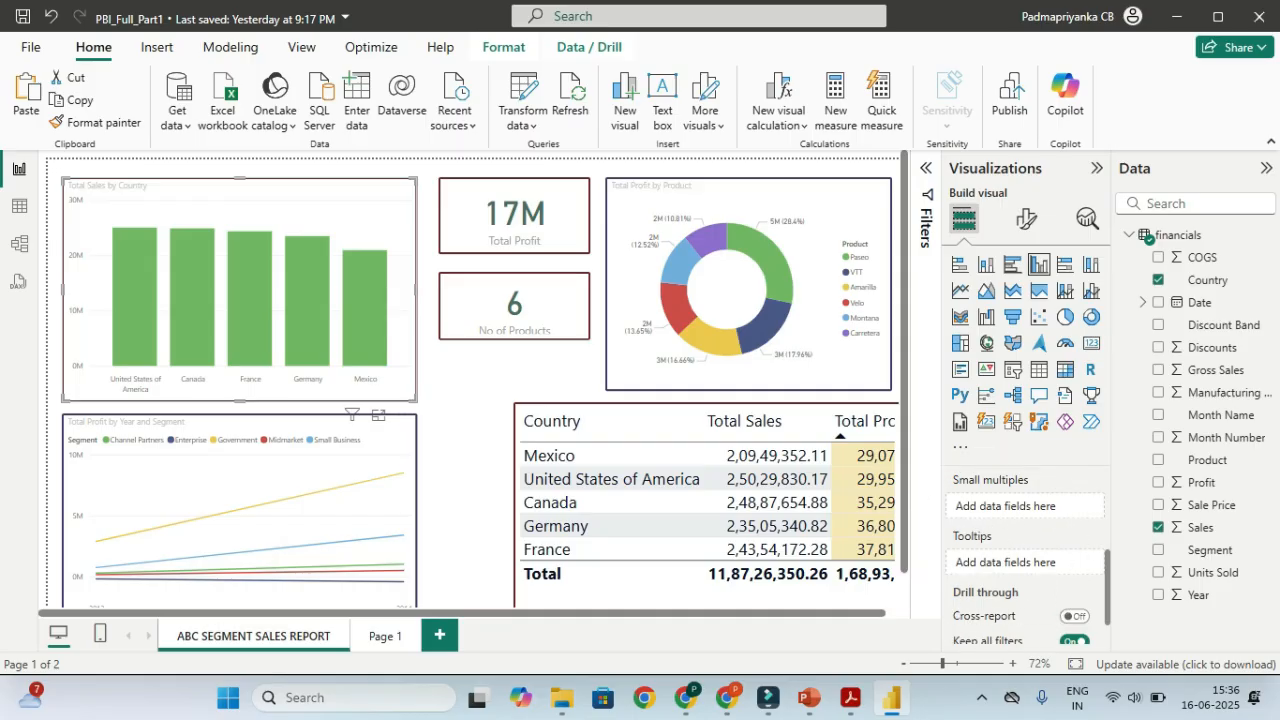
{"action": "key", "text": "ctrl"}
{"action": "key", "text": "ctrl"}
{"action": "mouse_move", "coordinate": [316, 322]}
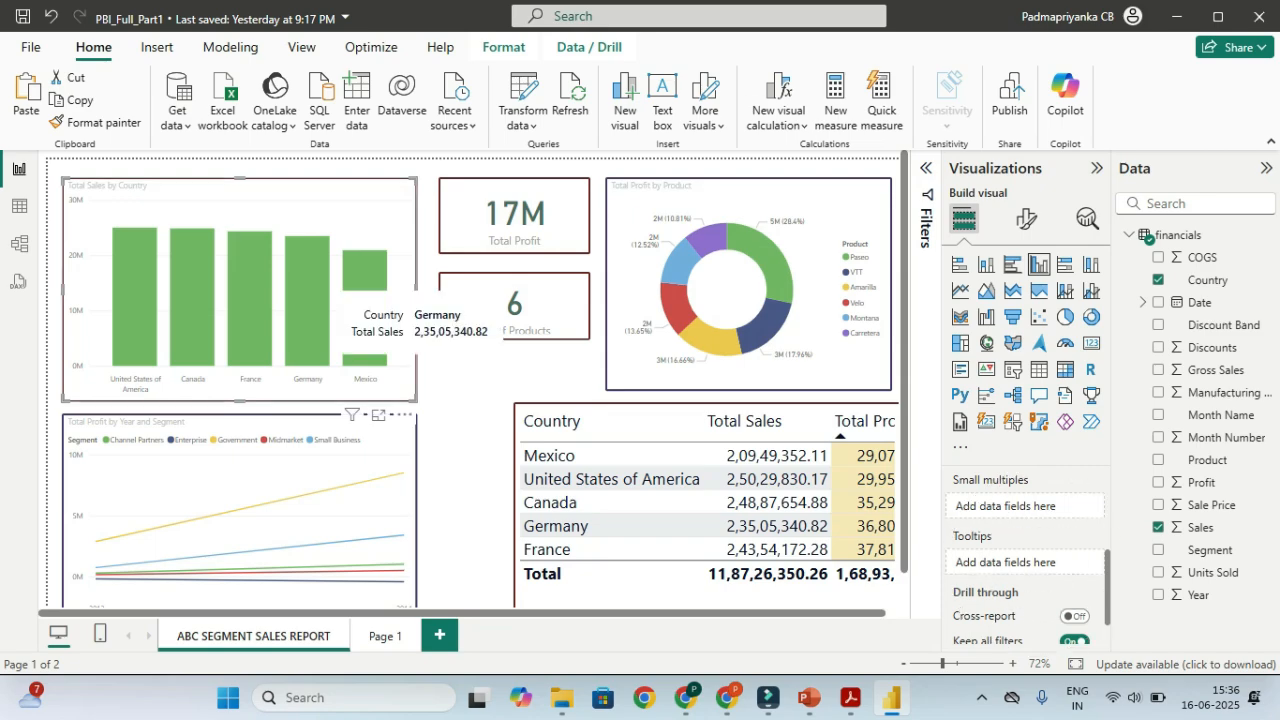
{"action": "key", "text": "ctrl"}
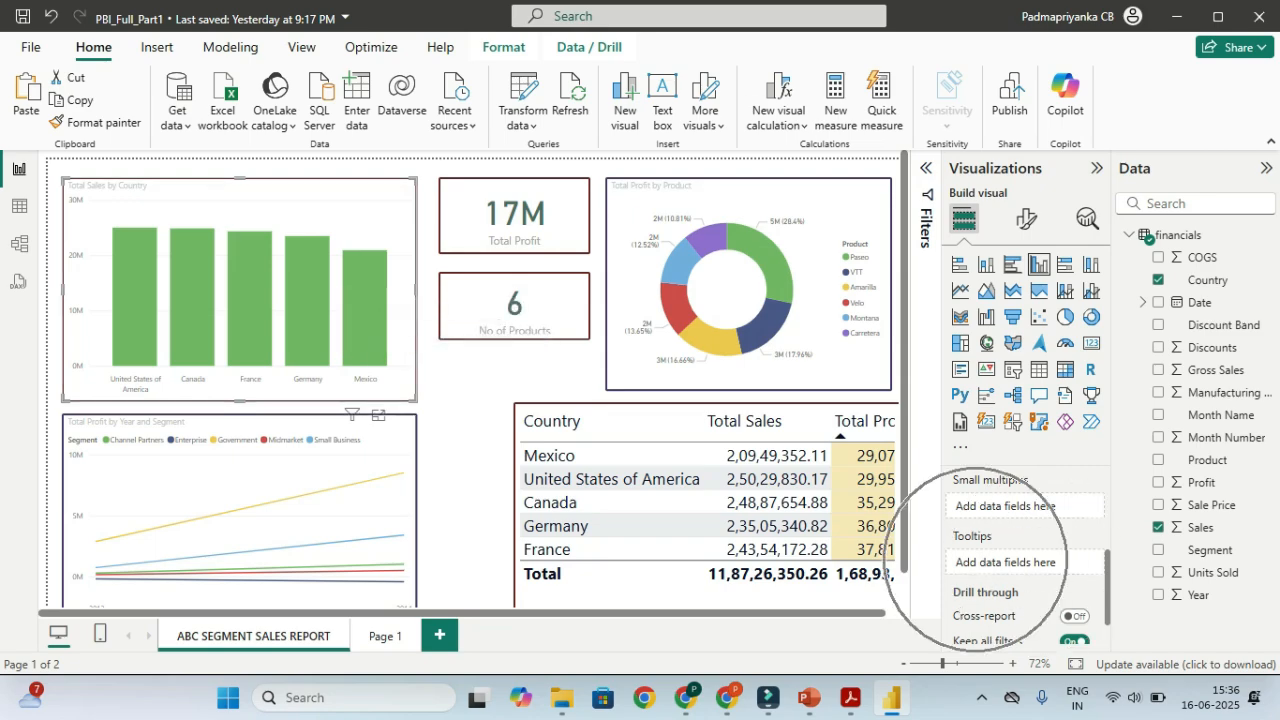
{"action": "key", "text": "ctrl"}
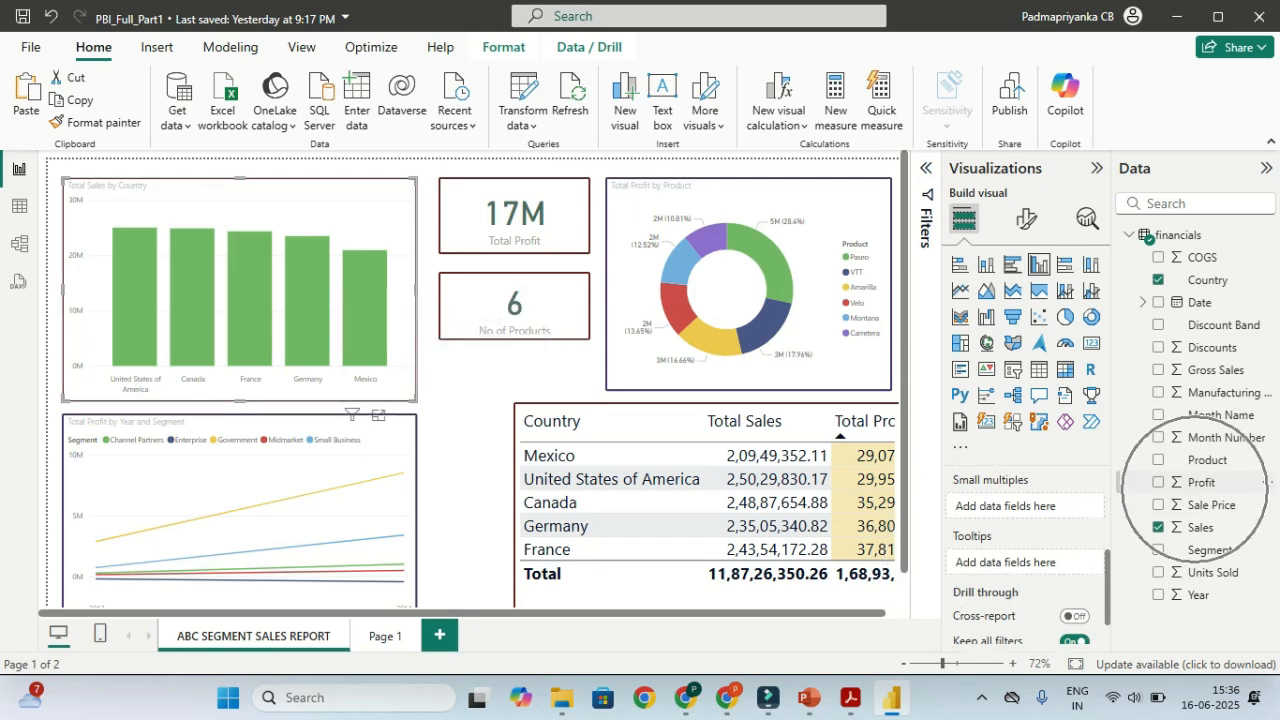
{"action": "key", "text": "ctrl"}
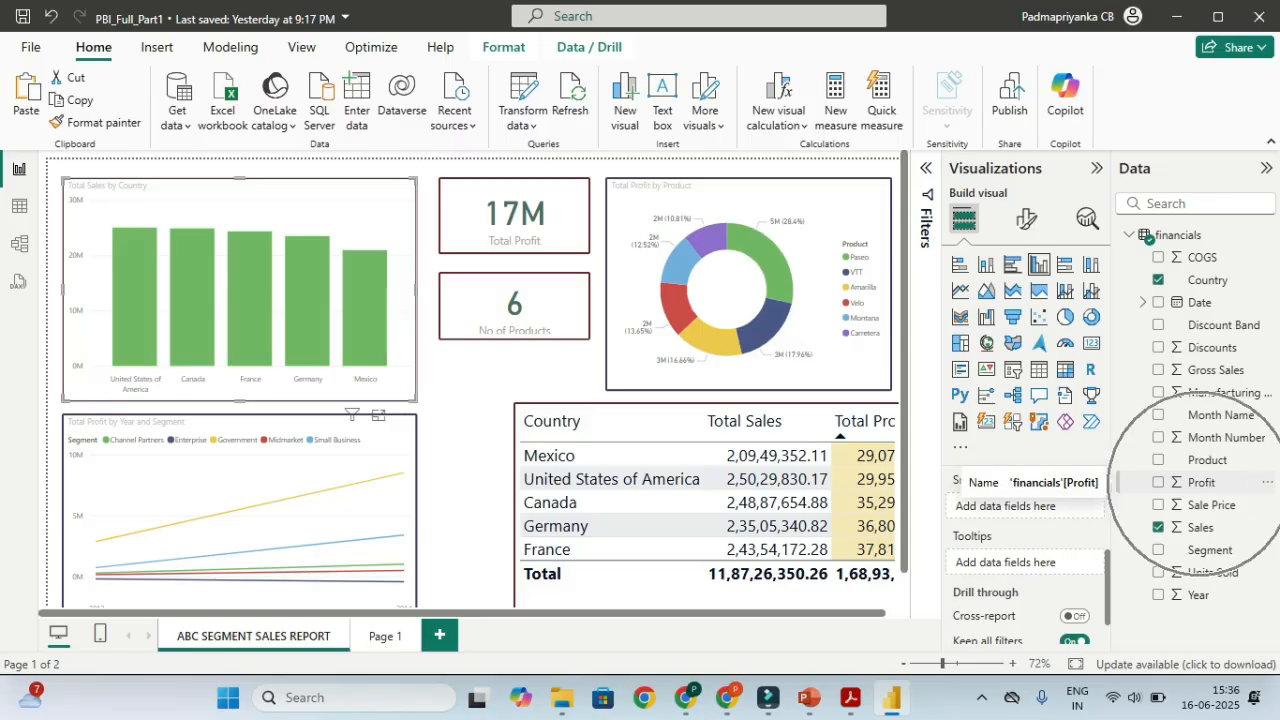
{"action": "left_click_drag", "start_coordinate": [1195, 489], "coordinate": [1010, 563]}
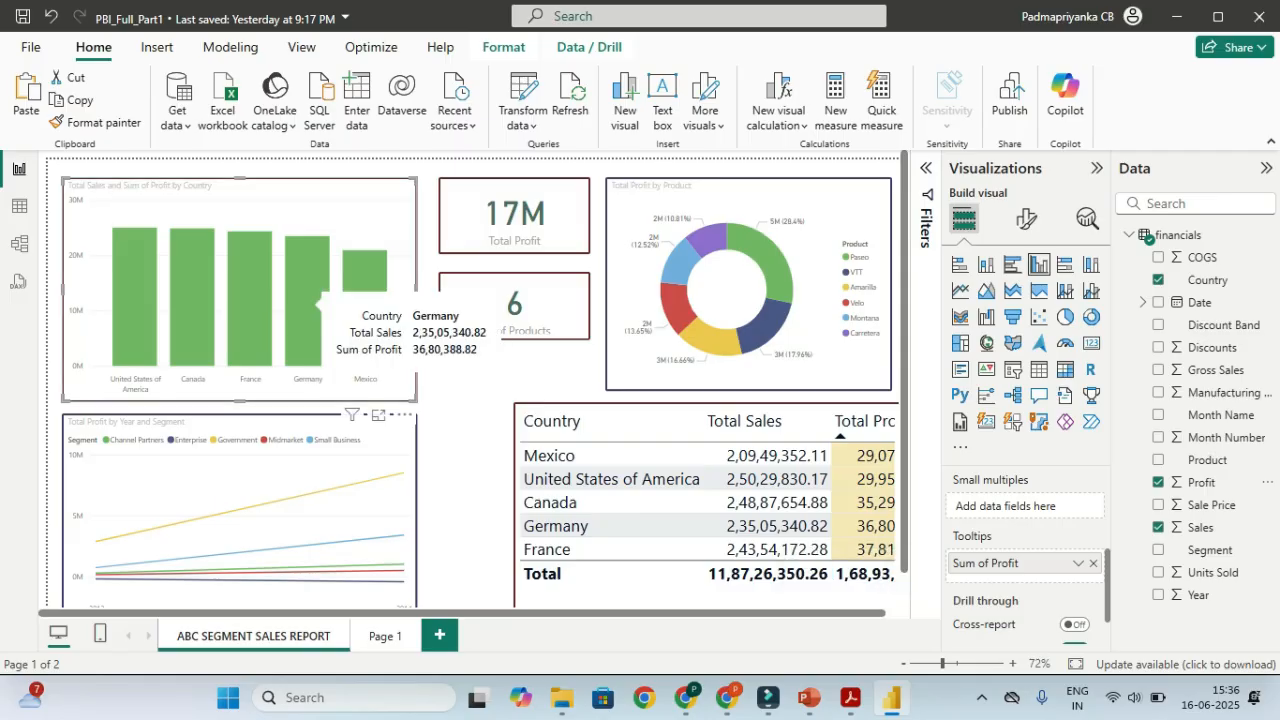
Open the options menu for the Sum of Profit tooltip field
{"action": "mouse_move", "coordinate": [270, 298]}
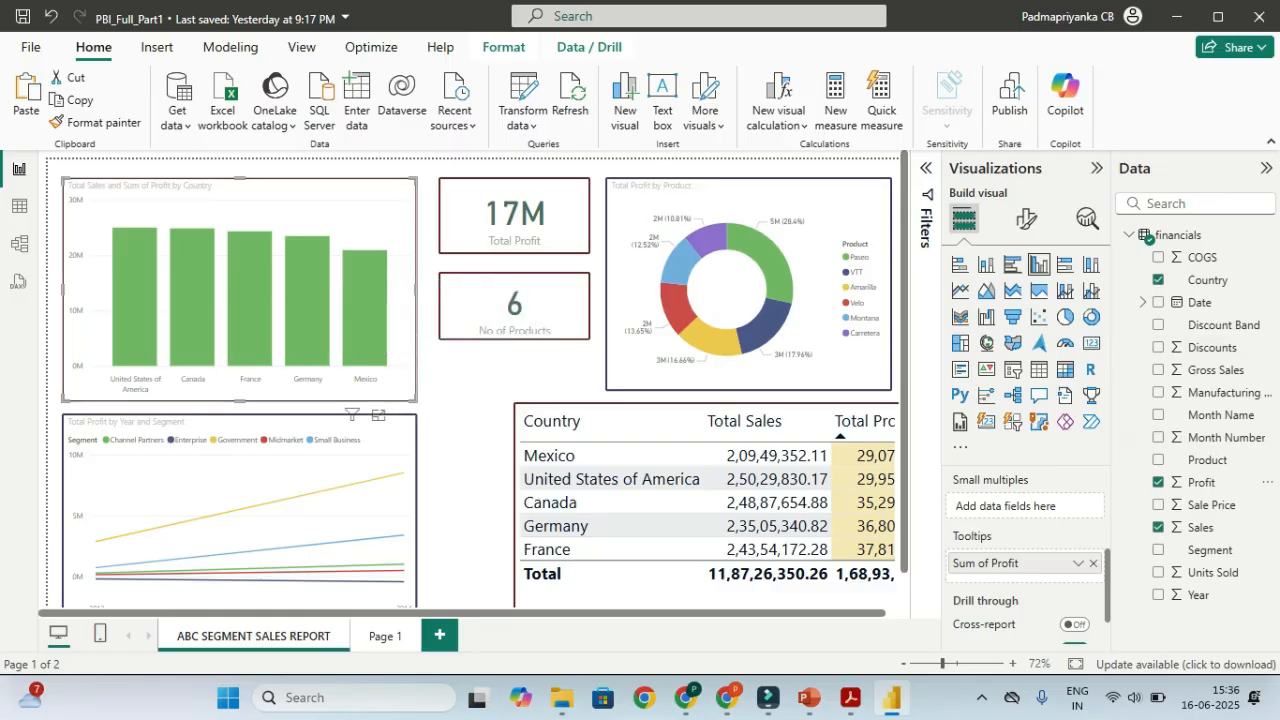
{"action": "key", "text": "ctrl"}
{"action": "key", "text": "ctrl"}
{"action": "key", "text": "ctrl"}
{"action": "key", "text": "ctrl"}
{"action": "key", "text": "ctrl"}
{"action": "left_click", "coordinate": [1078, 563]}
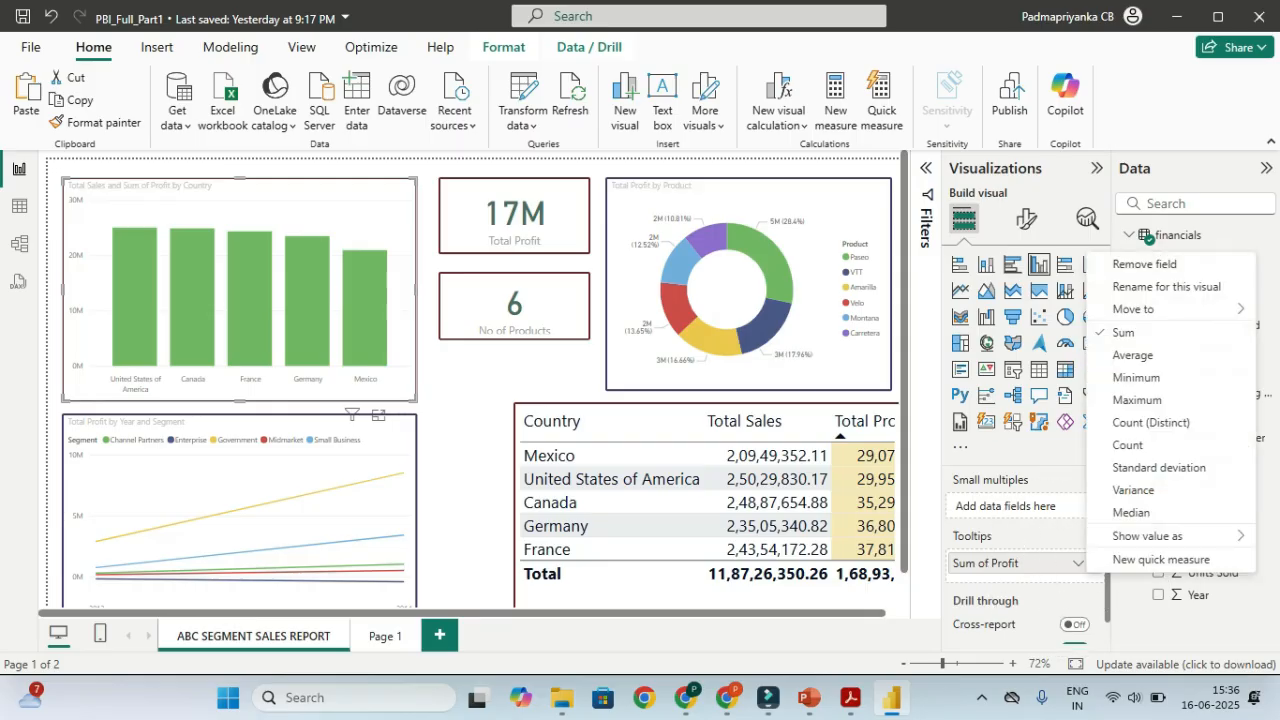
Show Sum of Profit as percent of grand total and check bar tooltips, e.g. France 22.38%
{"action": "mouse_move", "coordinate": [1100, 537]}
{"action": "key", "text": "ctrl"}
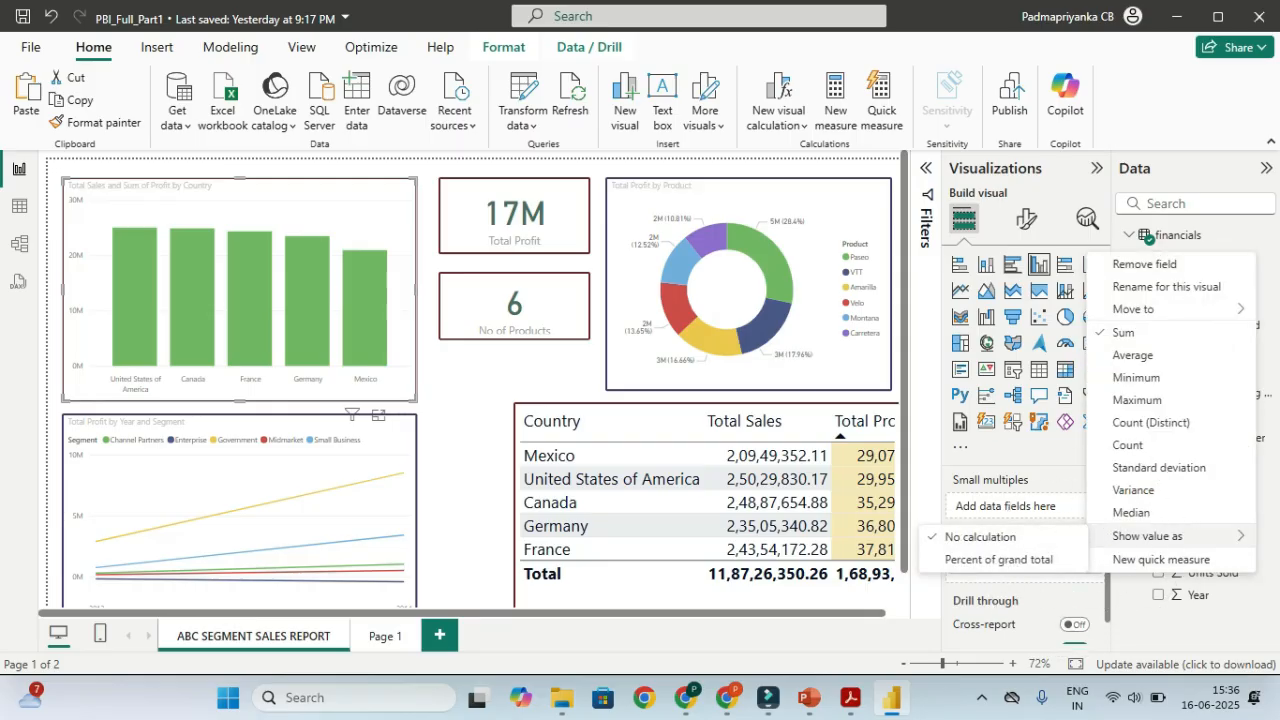
{"action": "key", "text": "ctrl"}
{"action": "key", "text": "ctrl"}
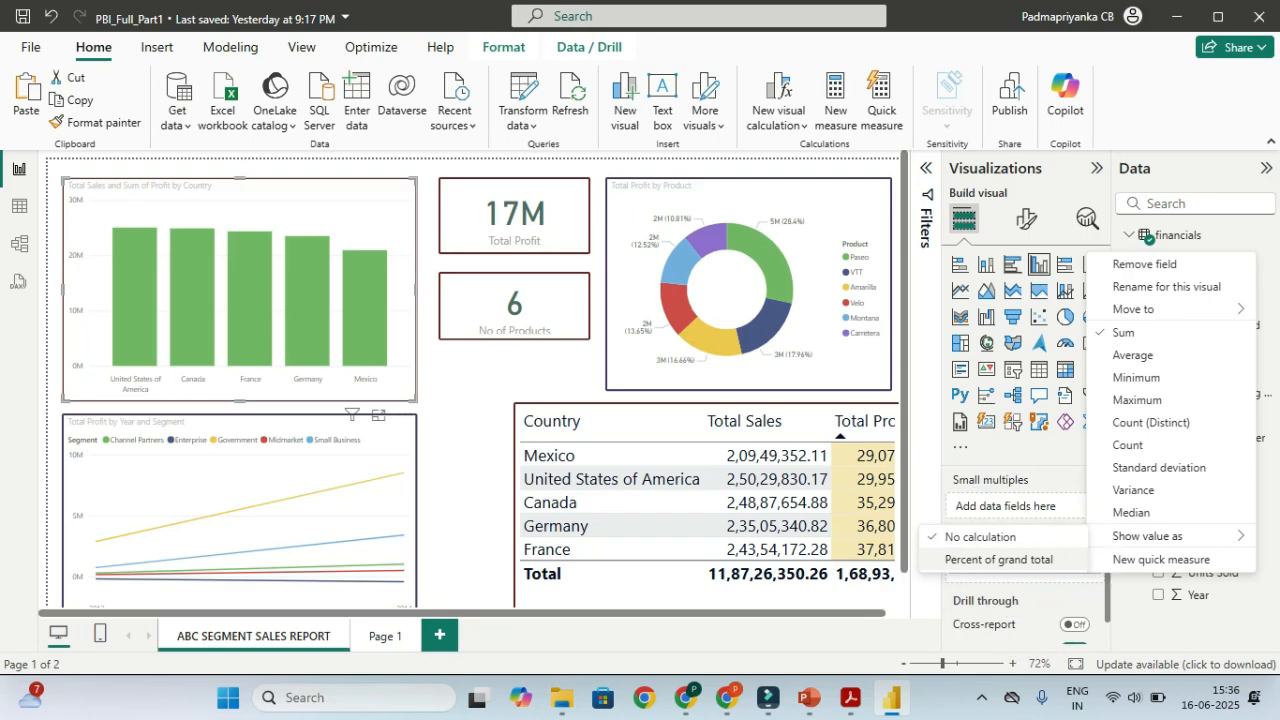
{"action": "left_click", "coordinate": [1000, 559]}
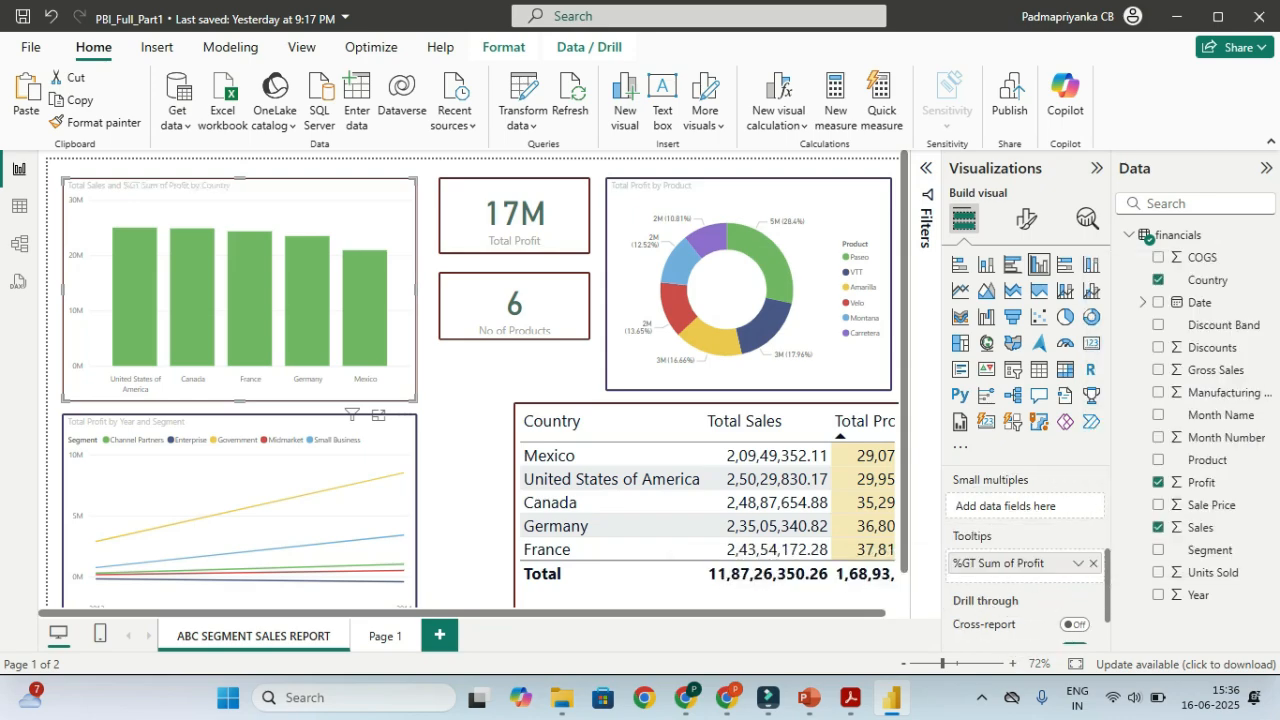
{"action": "mouse_move", "coordinate": [258, 305]}
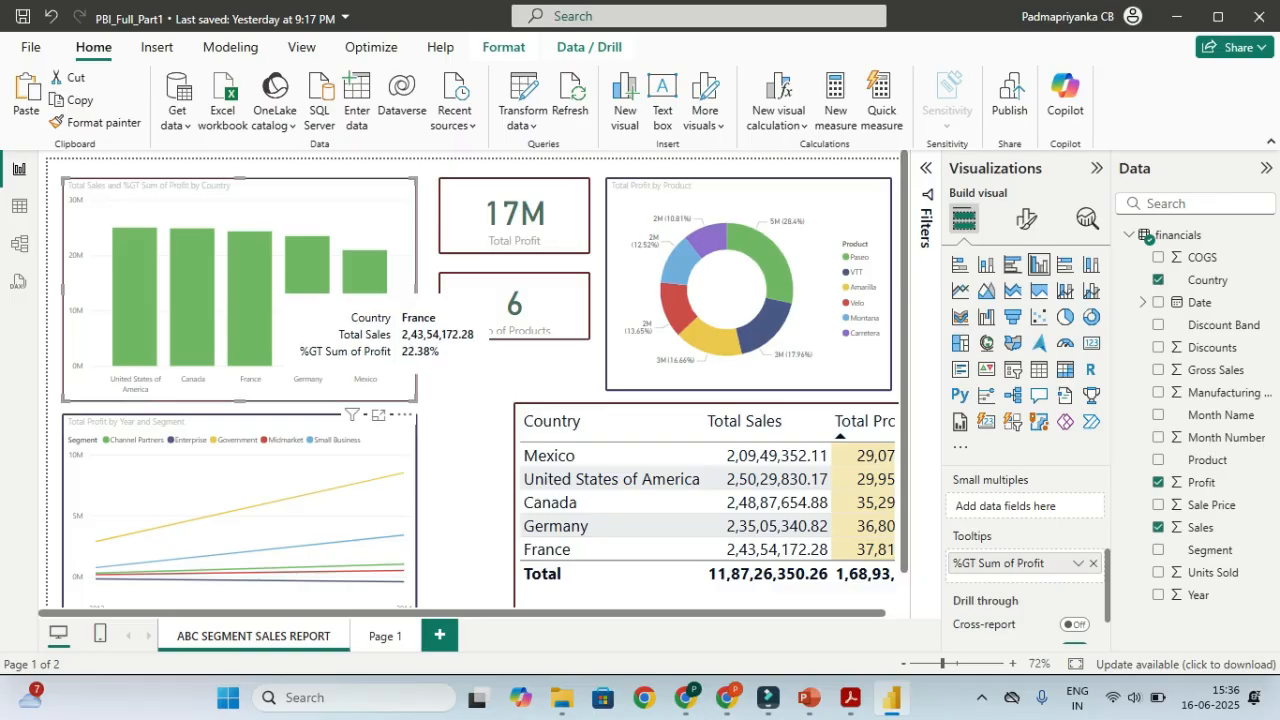
{"action": "mouse_move", "coordinate": [306, 296]}
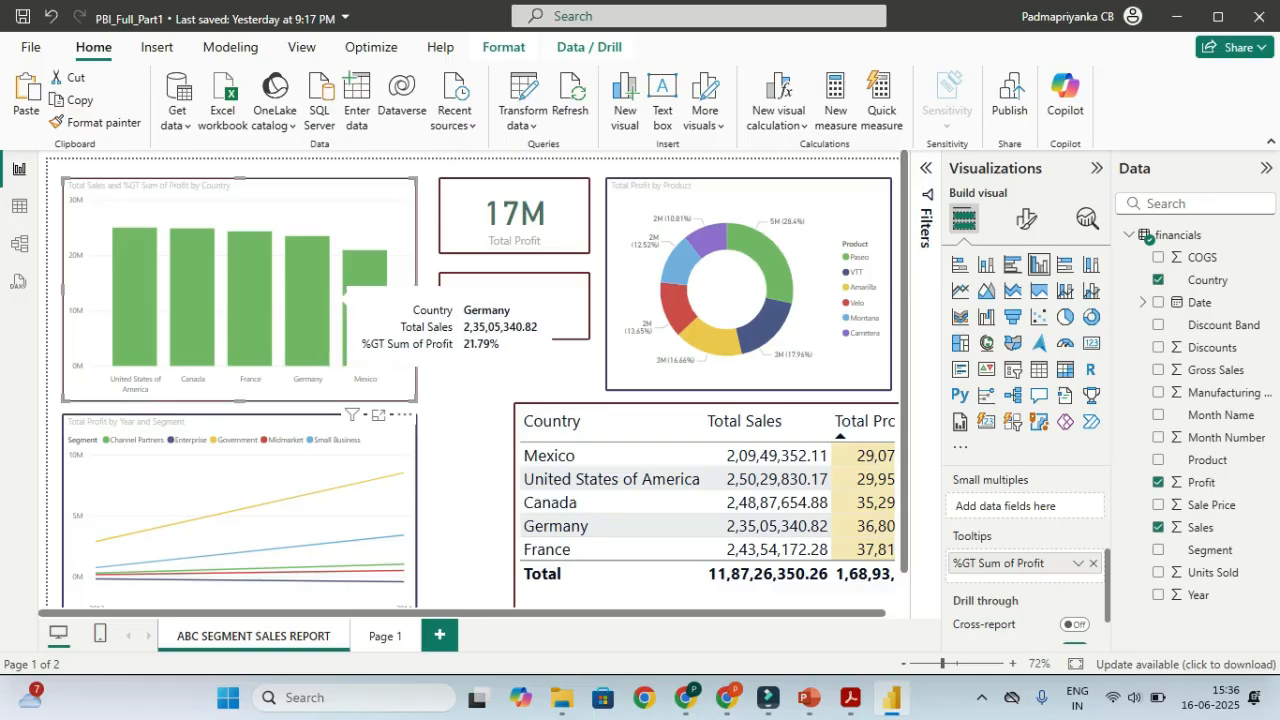
{"action": "mouse_move", "coordinate": [205, 293]}
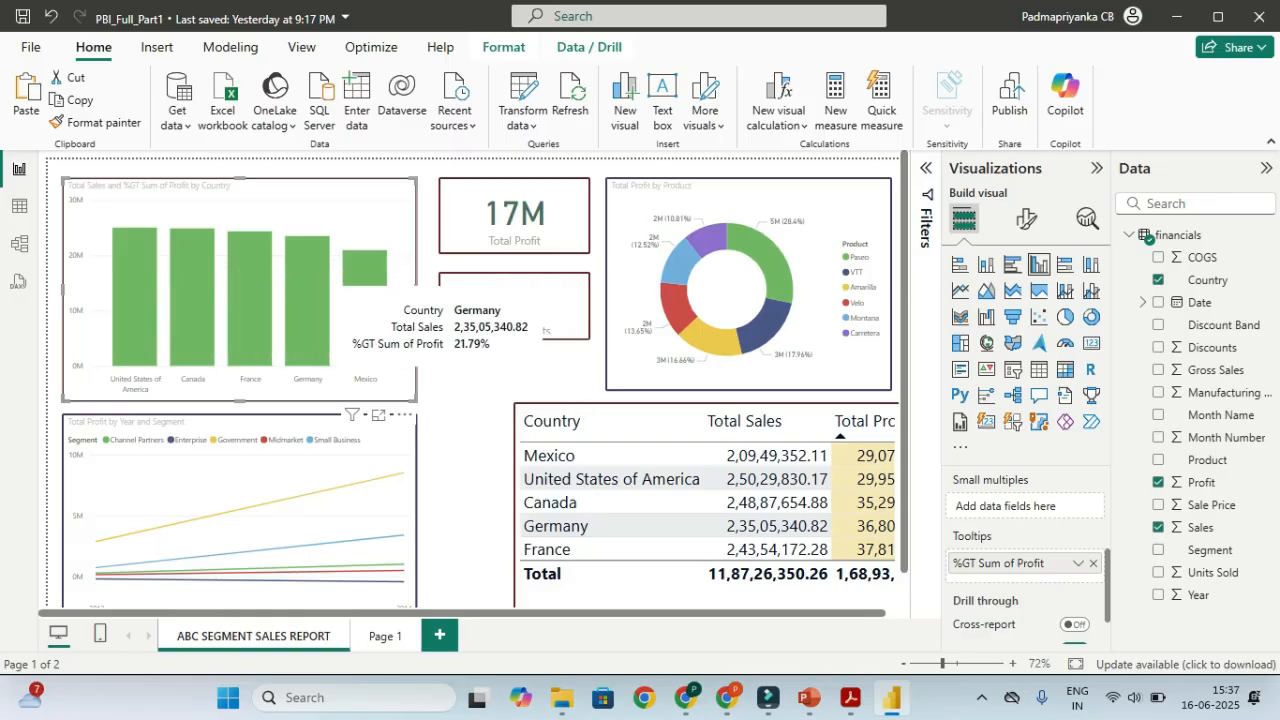
{"action": "mouse_move", "coordinate": [360, 320]}
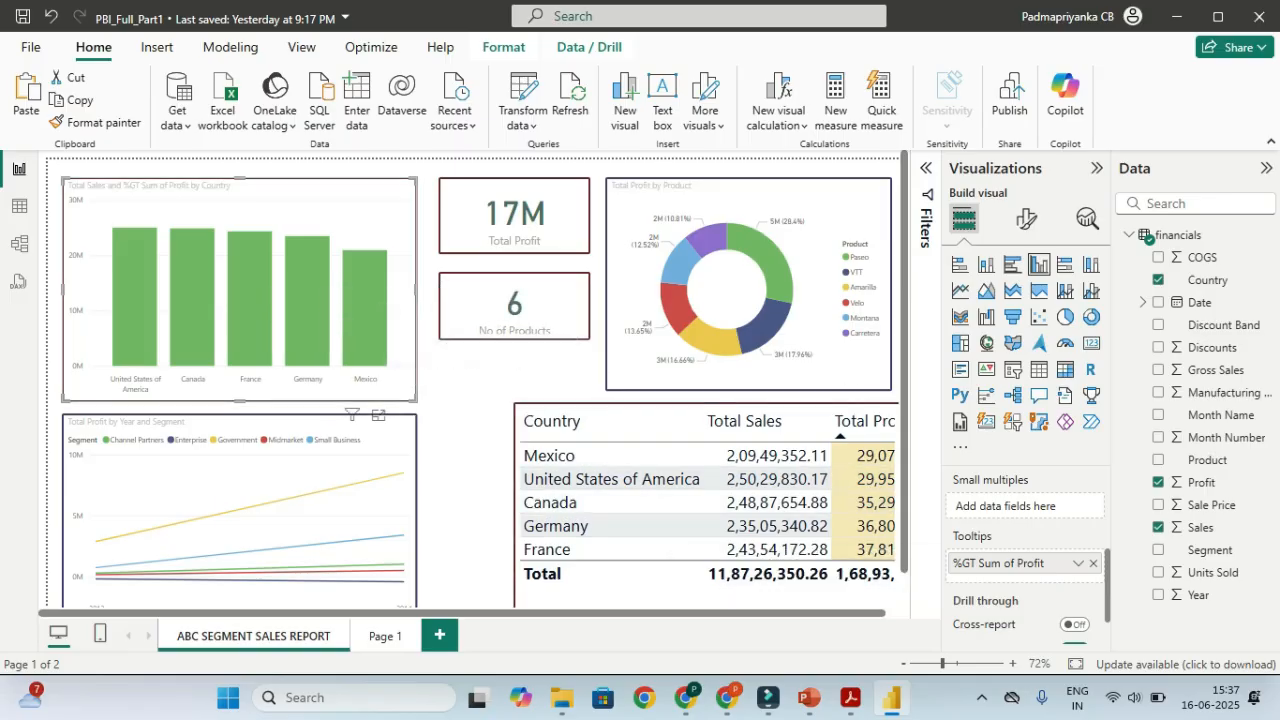
{"action": "mouse_move", "coordinate": [768, 697]}
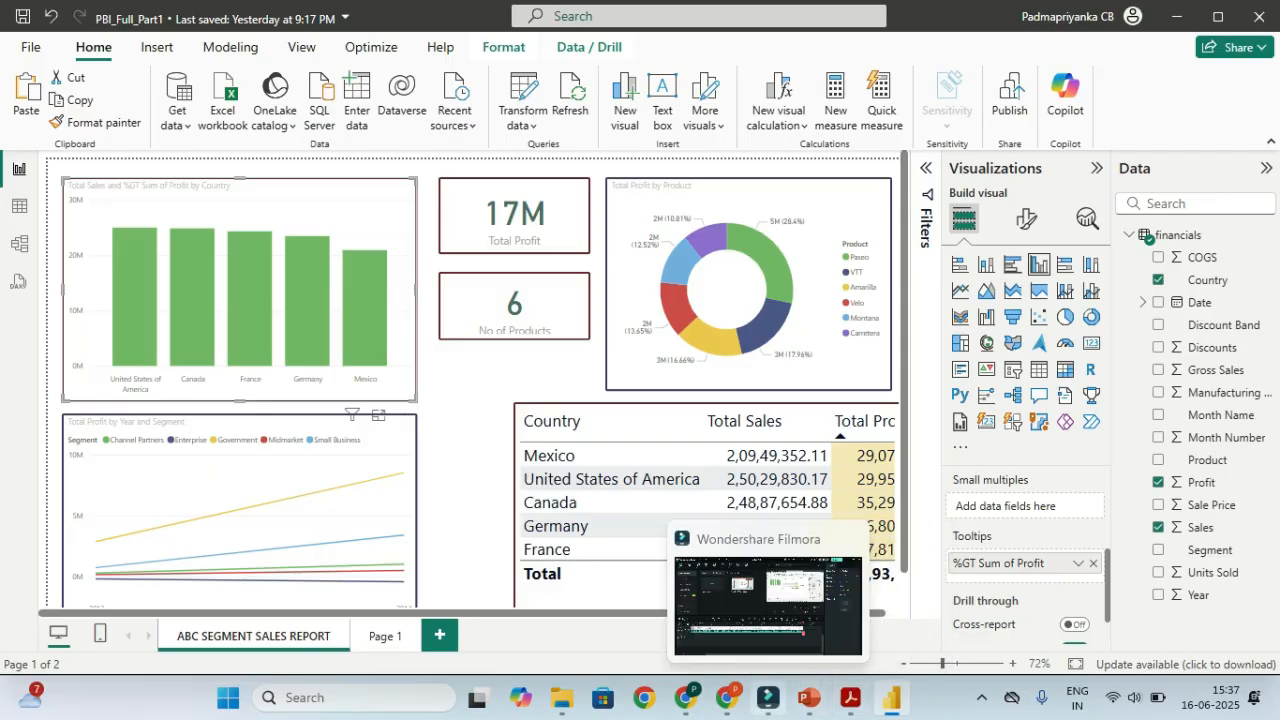
{"action": "left_click", "coordinate": [850, 697]}
{"action": "scroll", "coordinate": [775, 400], "scroll_direction": "down", "scroll_amount": 5}
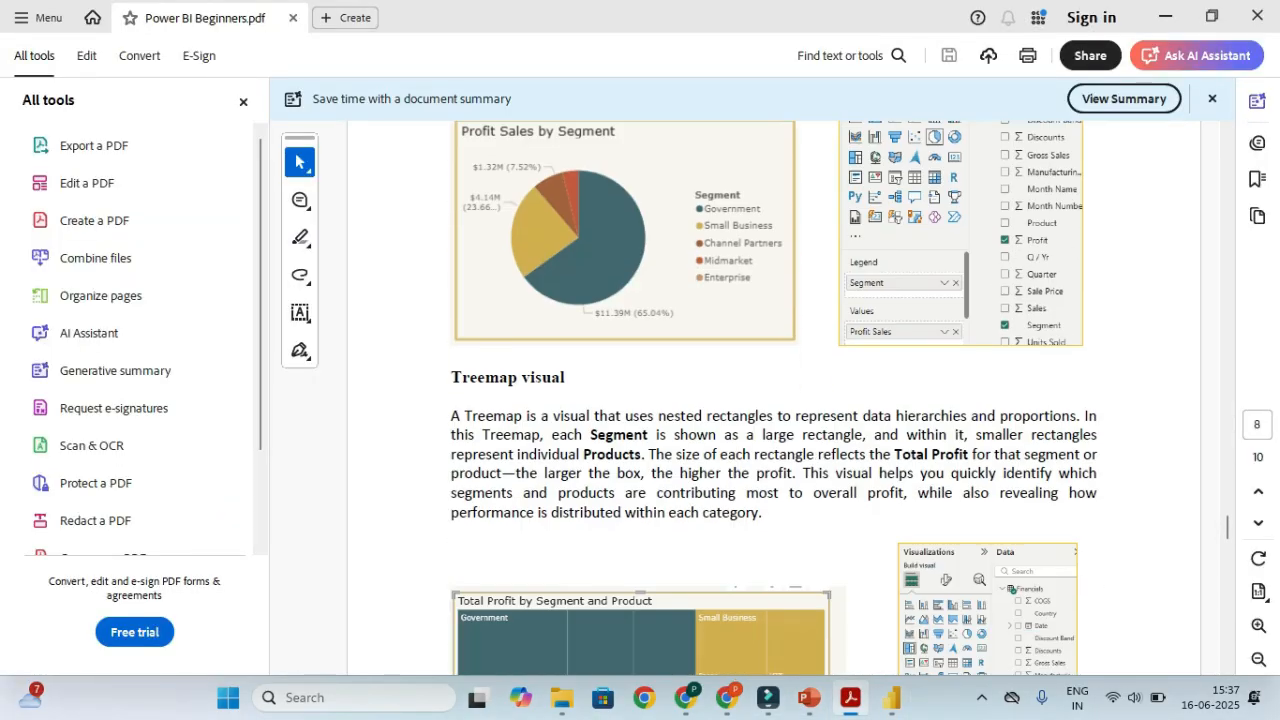
{"action": "scroll", "coordinate": [775, 400], "scroll_direction": "down", "scroll_amount": 10}
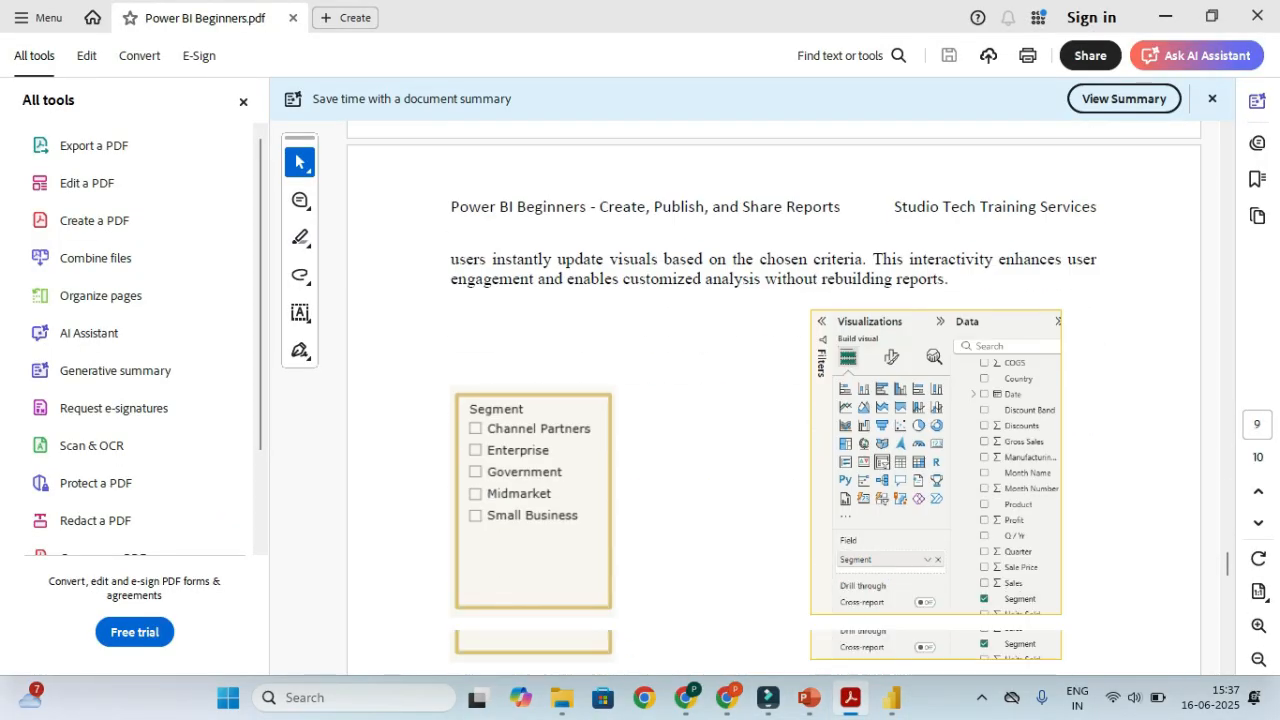
{"action": "scroll", "coordinate": [775, 400], "scroll_direction": "down", "scroll_amount": 2}
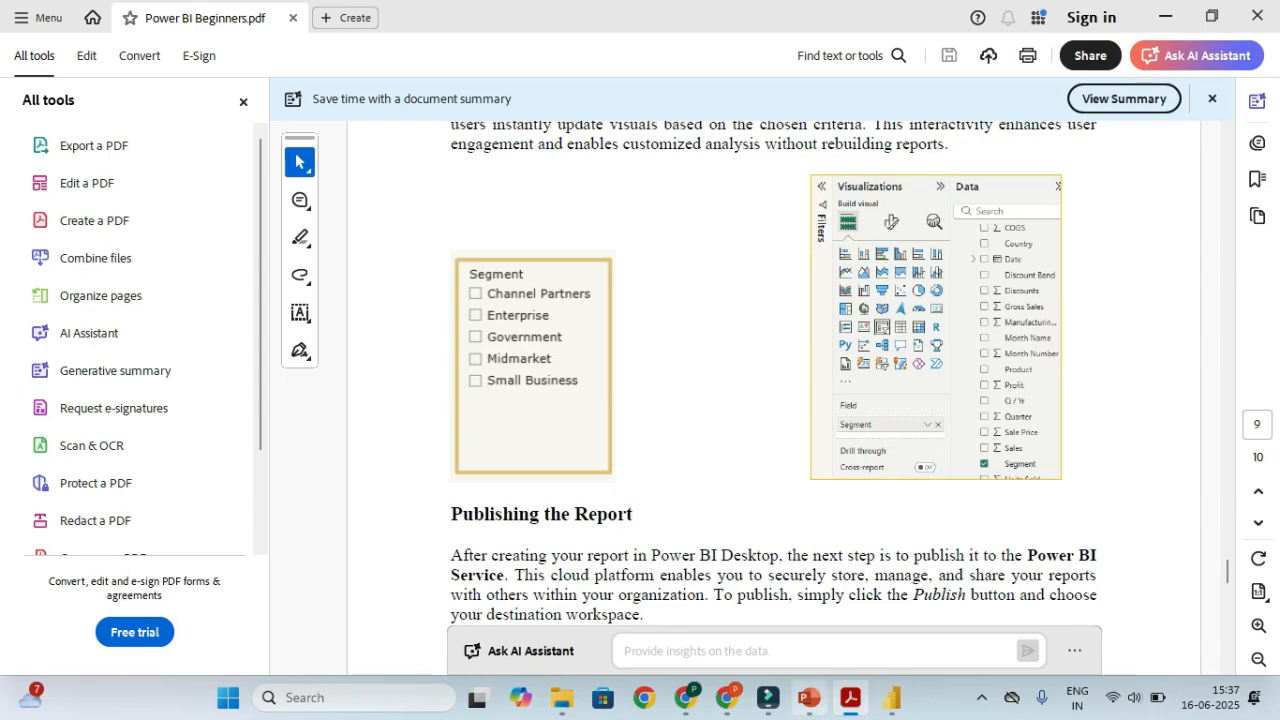
{"action": "left_click", "coordinate": [892, 697]}
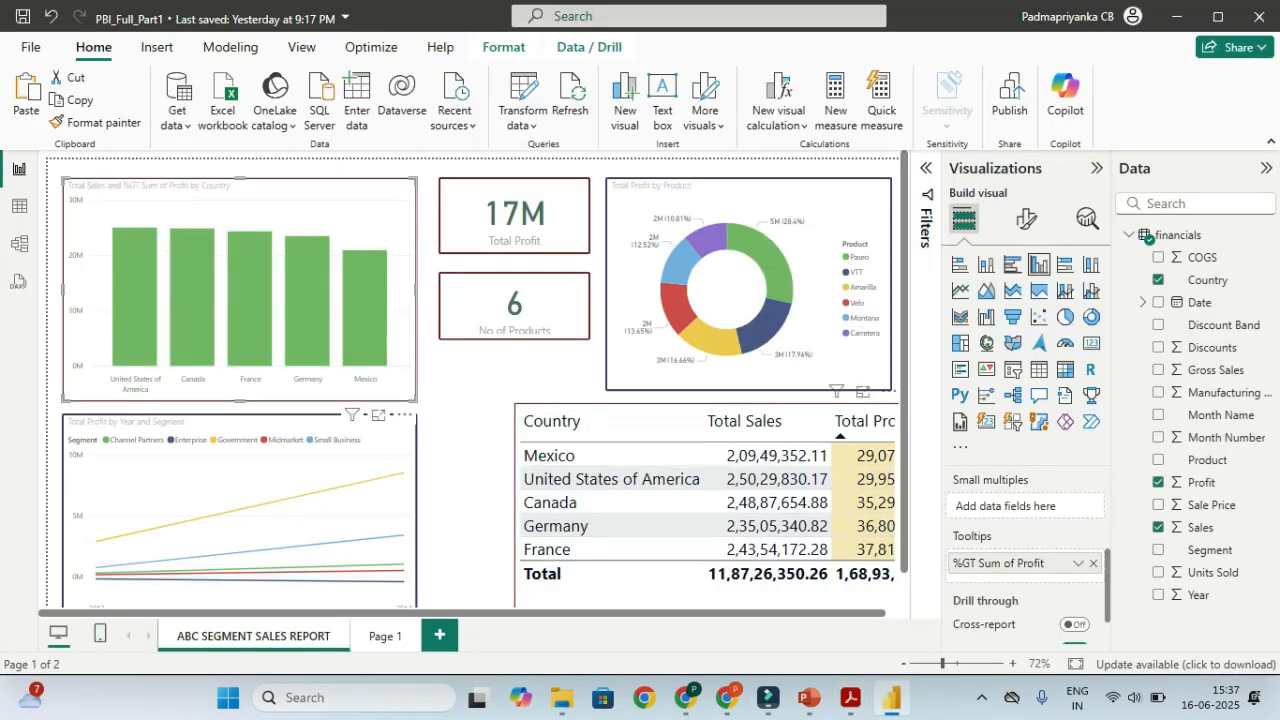
Move the country sales table left, under the cards
{"action": "left_click_drag", "start_coordinate": [620, 402], "coordinate": [545, 402]}
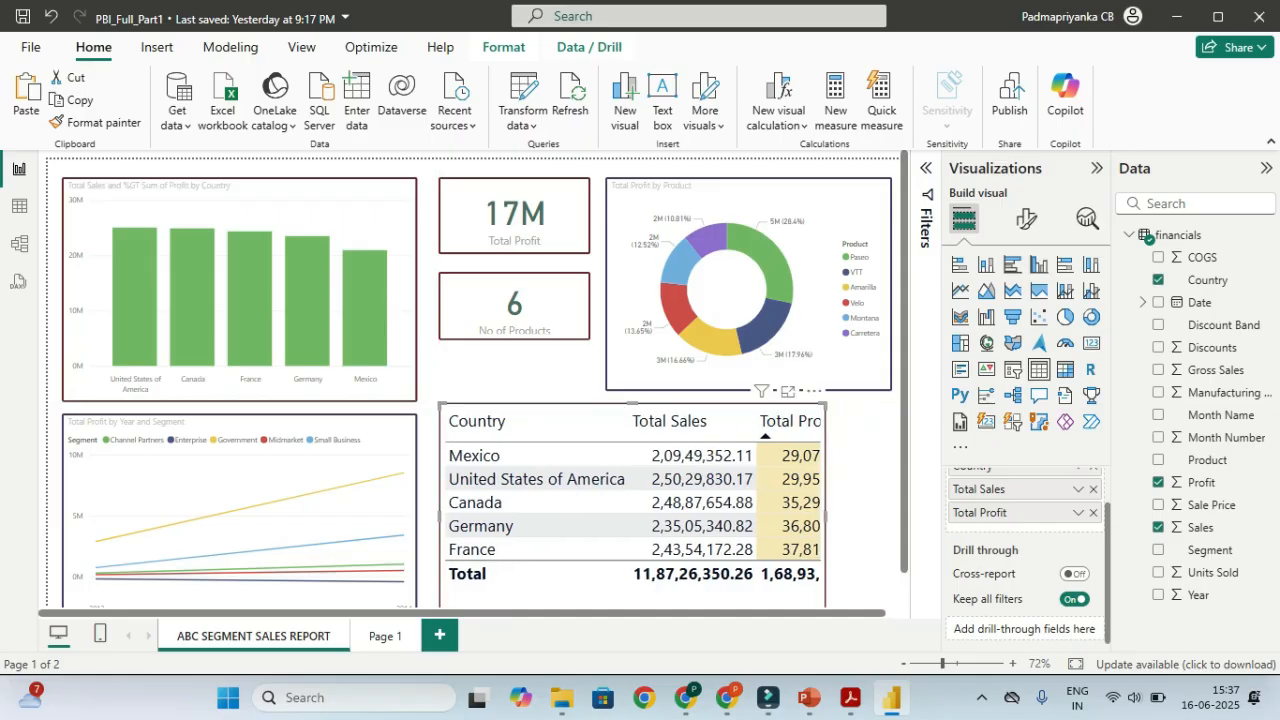
{"action": "key", "text": "ctrl"}
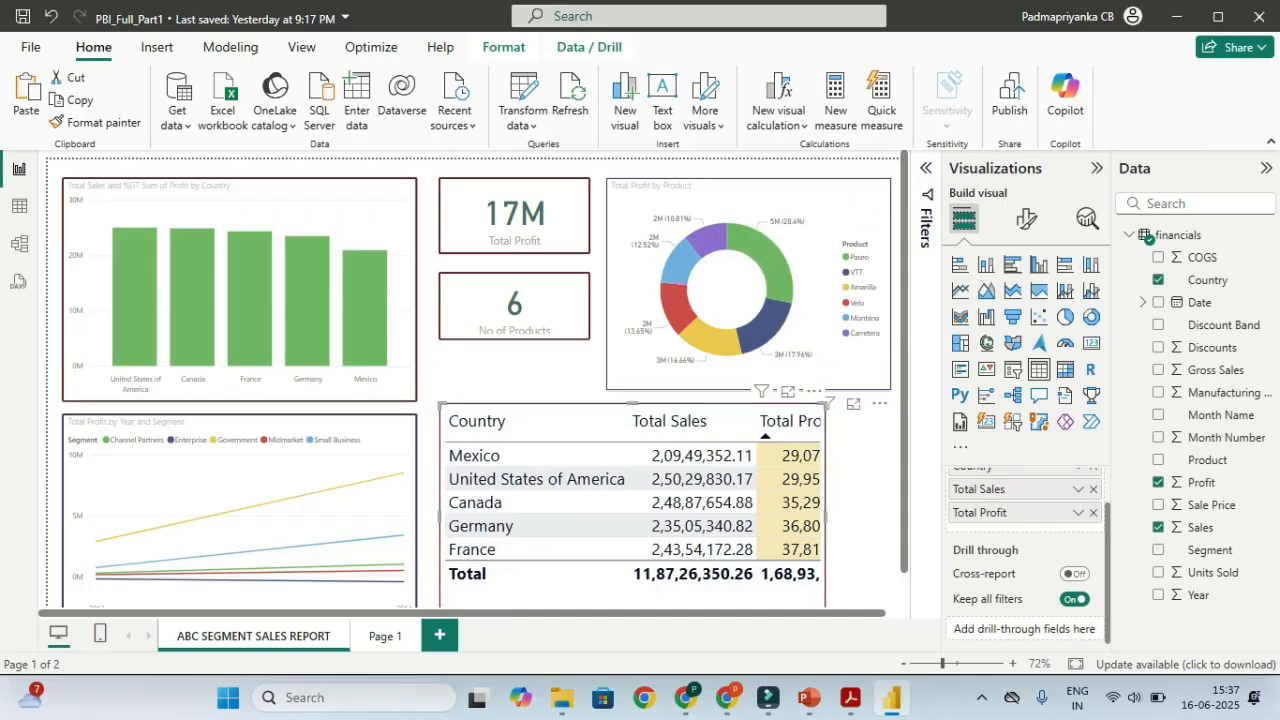
{"action": "key", "text": "ctrl"}
Cross-filter by the VTT, Amarilla, Velo and Montana donut slices in turn, clearing each afterwards
{"action": "left_click", "coordinate": [860, 270]}
{"action": "left_click", "coordinate": [860, 270]}
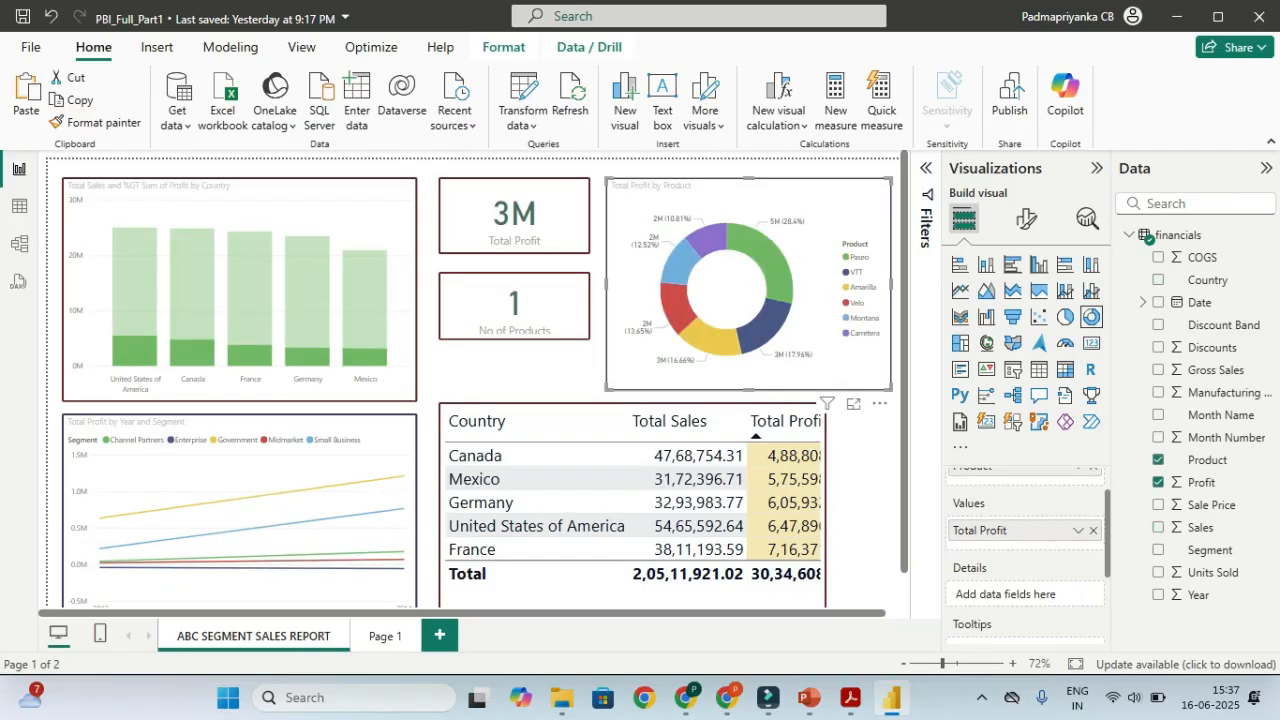
{"action": "left_click", "coordinate": [862, 287]}
{"action": "left_click", "coordinate": [862, 287]}
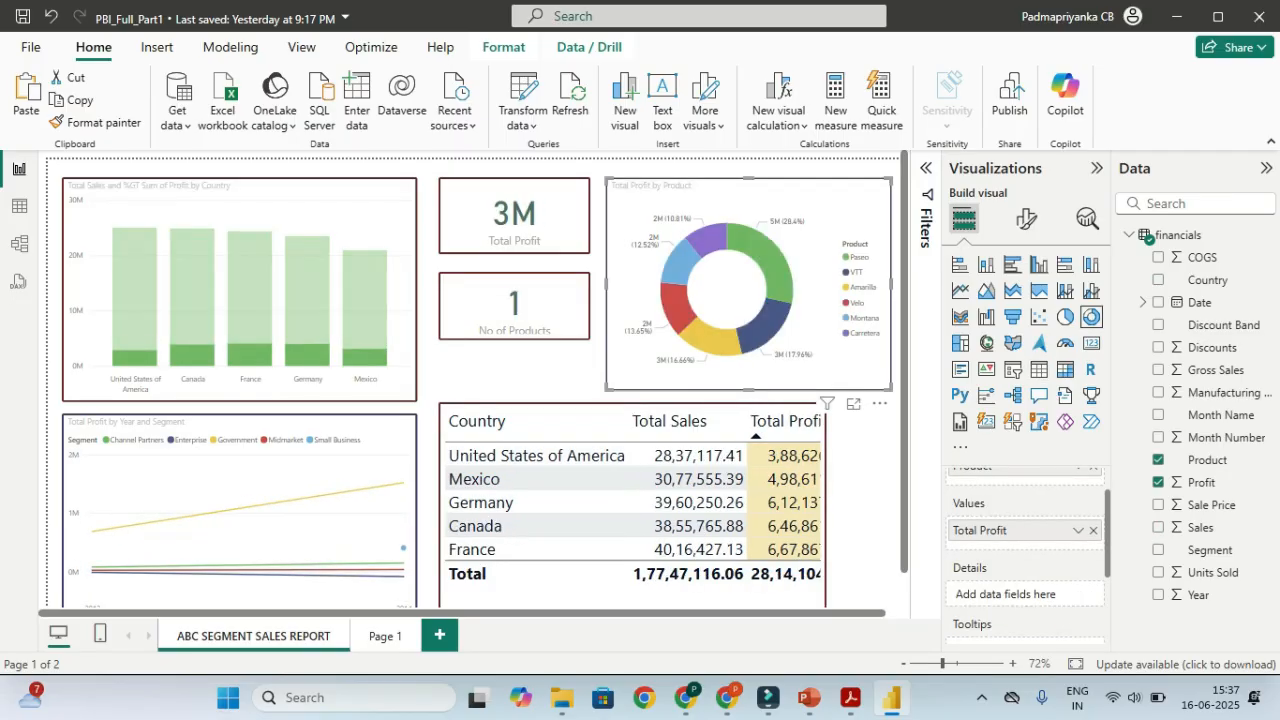
{"action": "key", "text": "ctrl"}
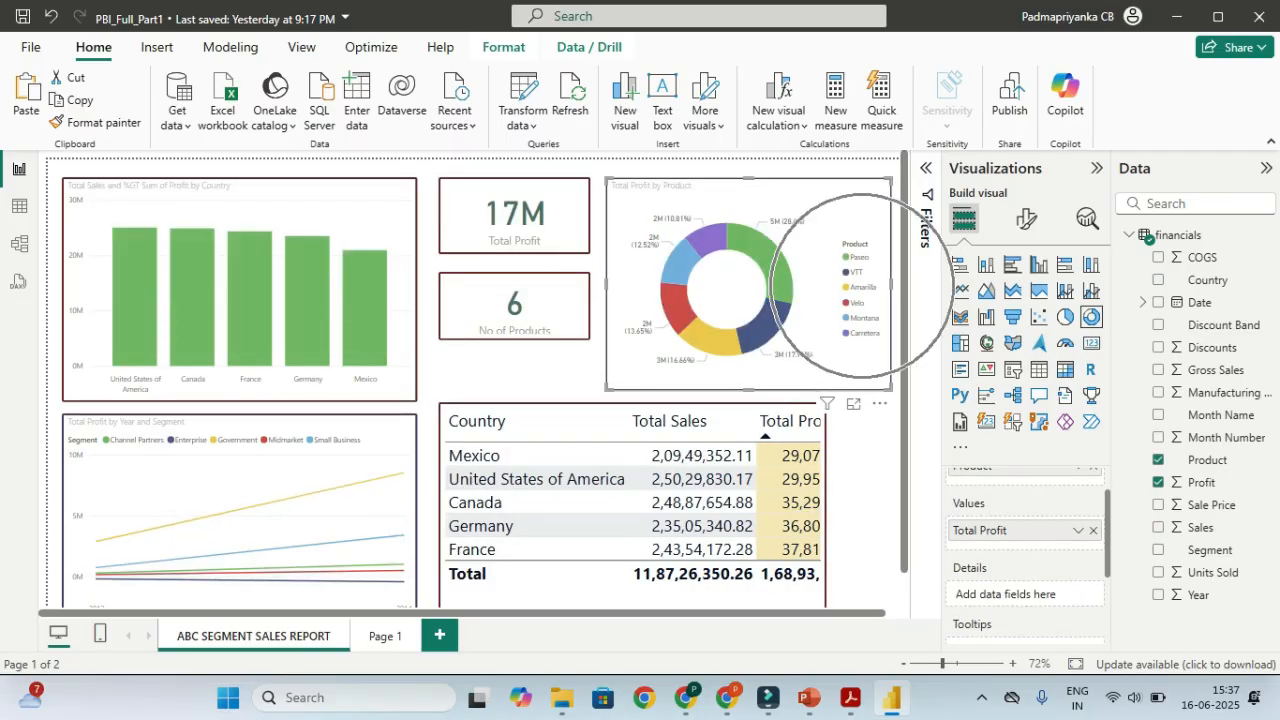
{"action": "left_click", "coordinate": [862, 287]}
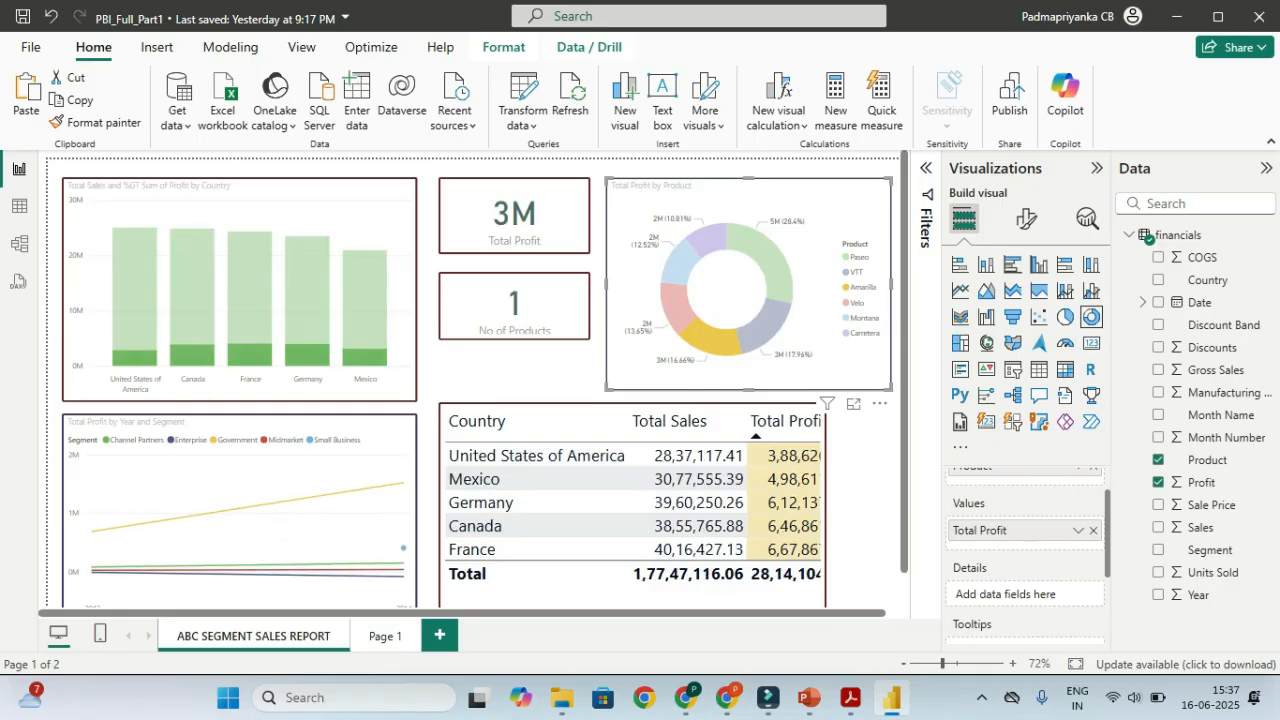
{"action": "left_click", "coordinate": [862, 287]}
{"action": "left_click", "coordinate": [859, 303]}
{"action": "left_click", "coordinate": [859, 303]}
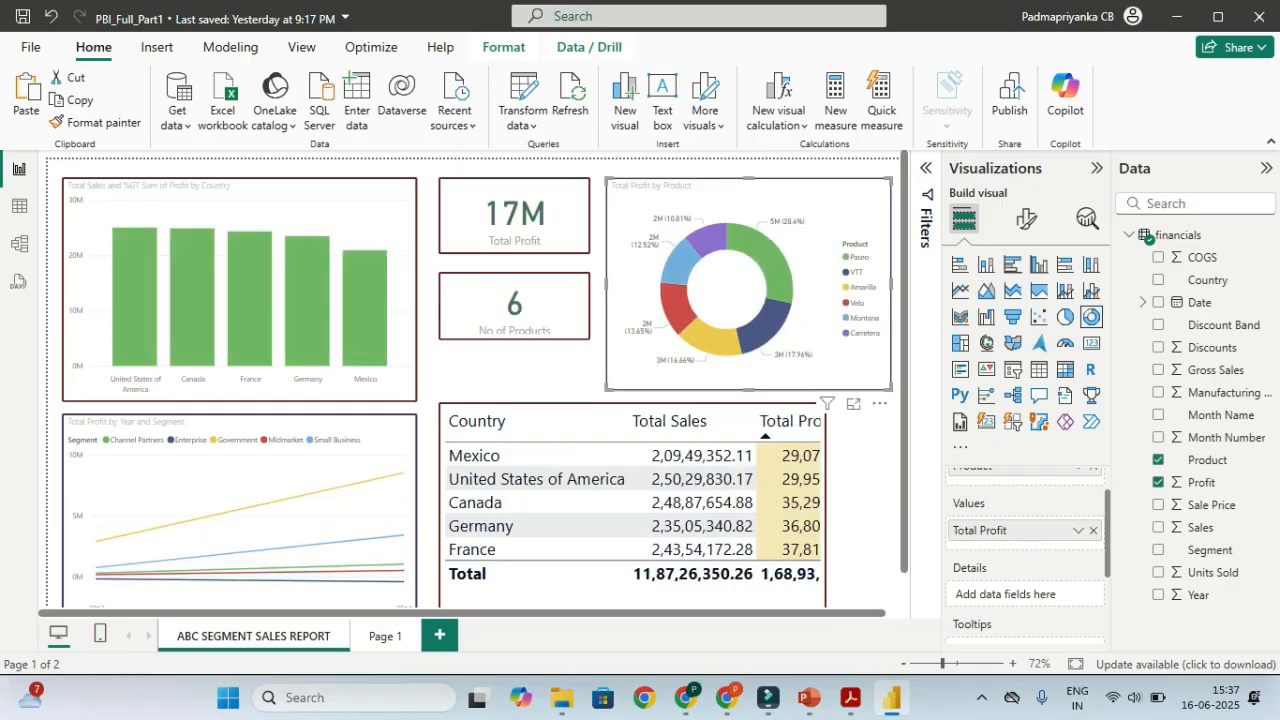
{"action": "left_click", "coordinate": [860, 318]}
{"action": "left_click", "coordinate": [860, 318]}
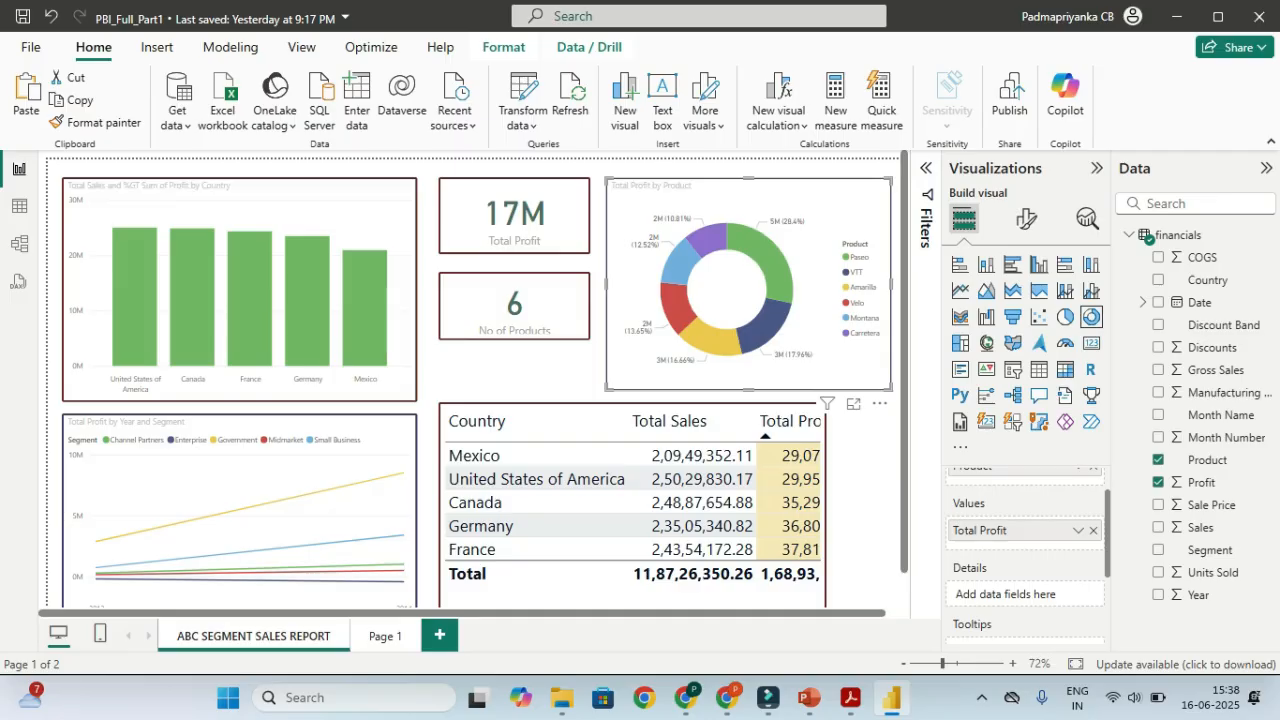
{"action": "scroll", "coordinate": [470, 385], "scroll_direction": "right", "scroll_amount": 1}
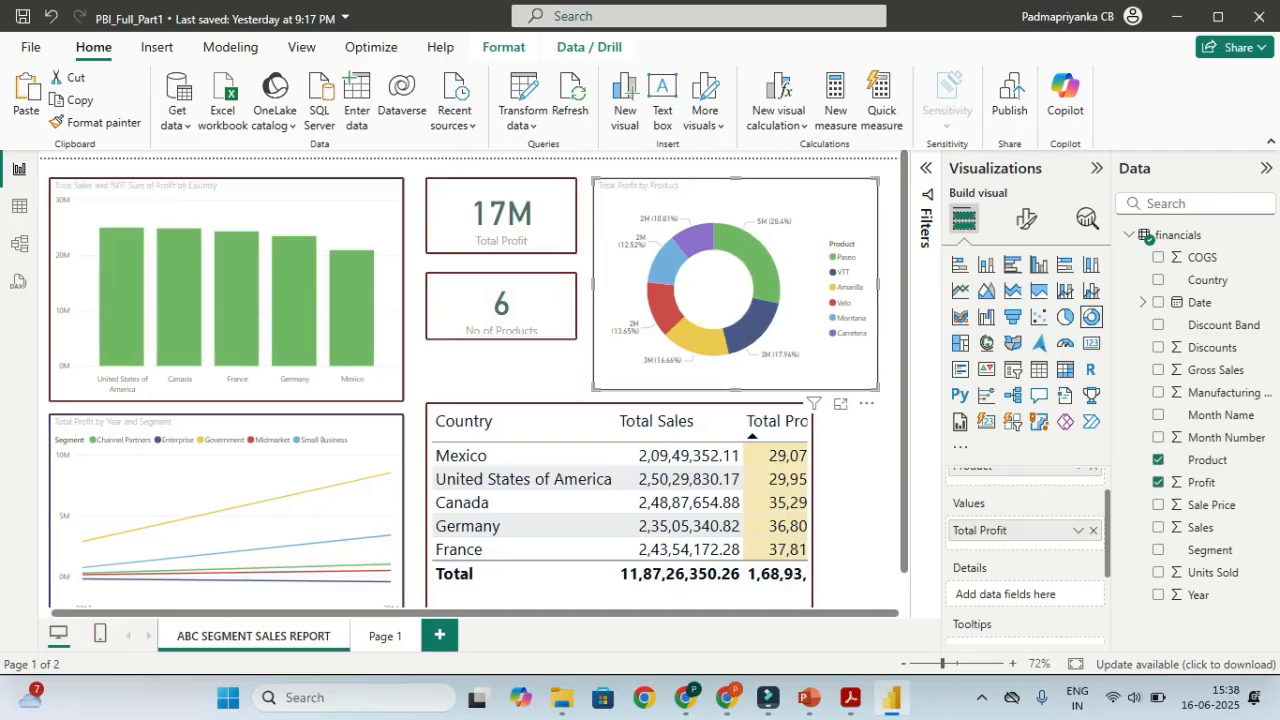
Insert a slicer beside the country table, sized so Total Profit stays visible, and bind it to Product
{"action": "left_click", "coordinate": [858, 458]}
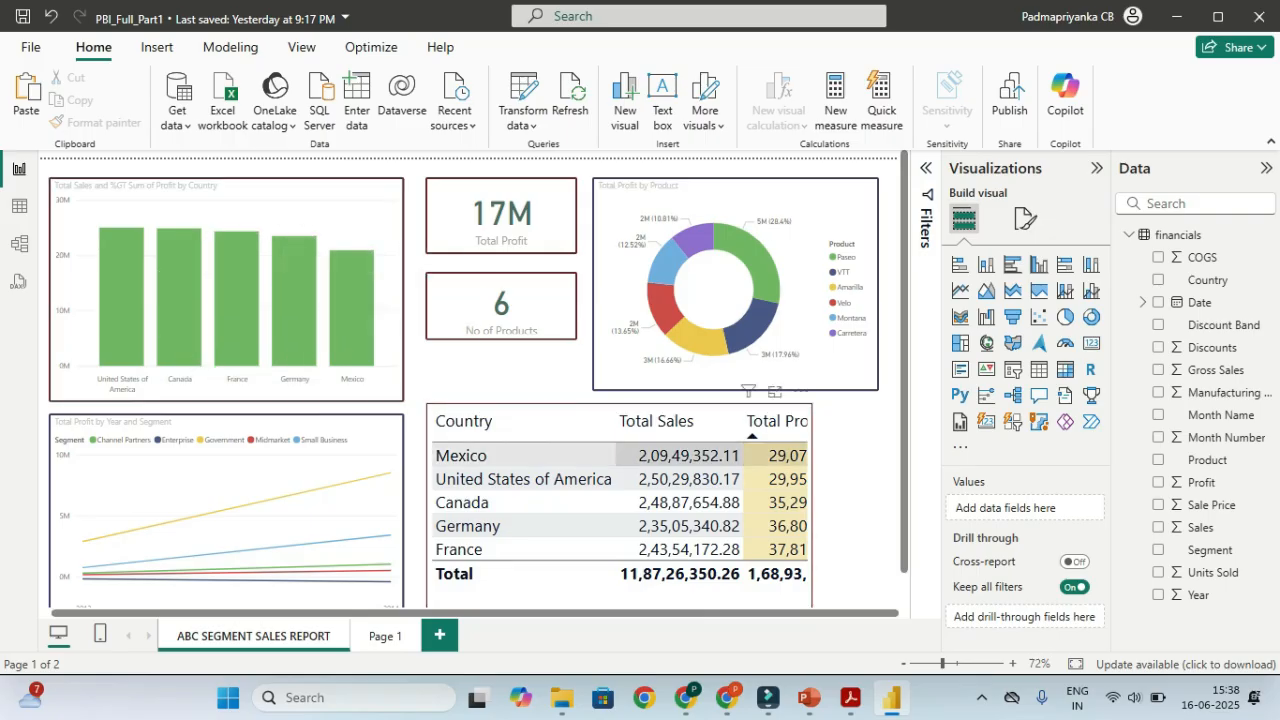
{"action": "key", "text": "ctrl"}
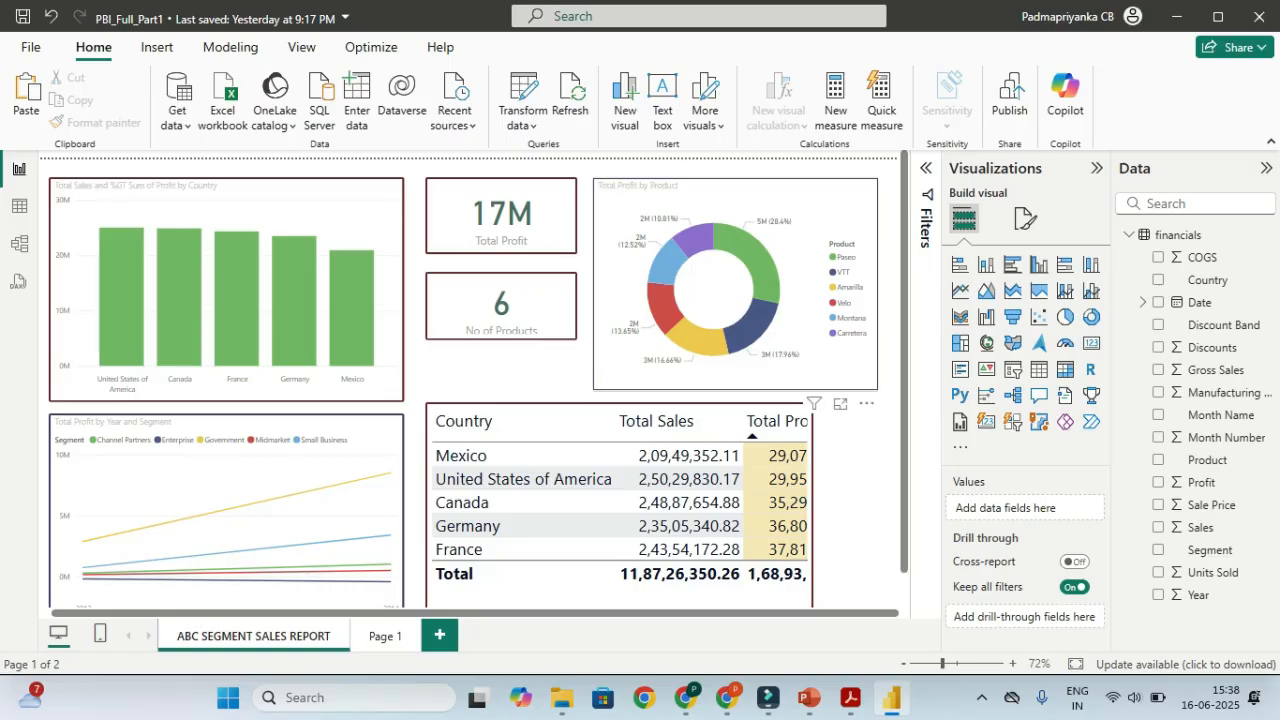
{"action": "key", "text": "ctrl"}
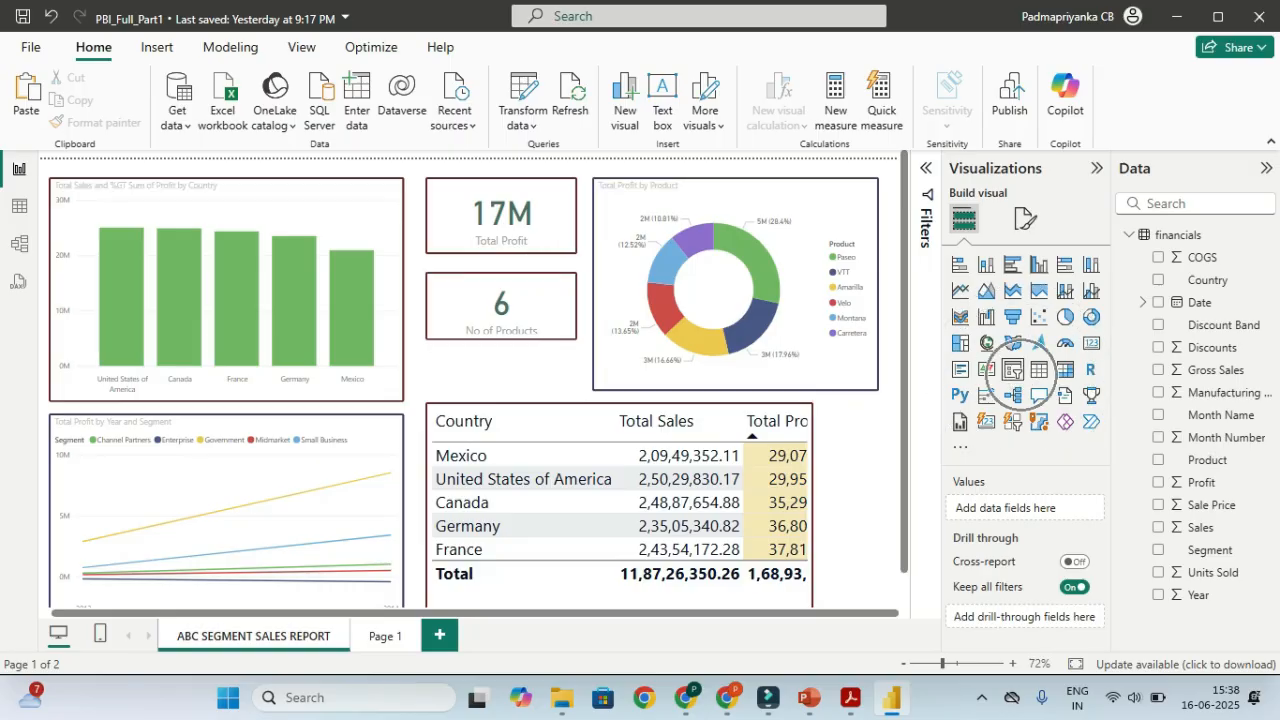
{"action": "left_click", "coordinate": [1012, 370]}
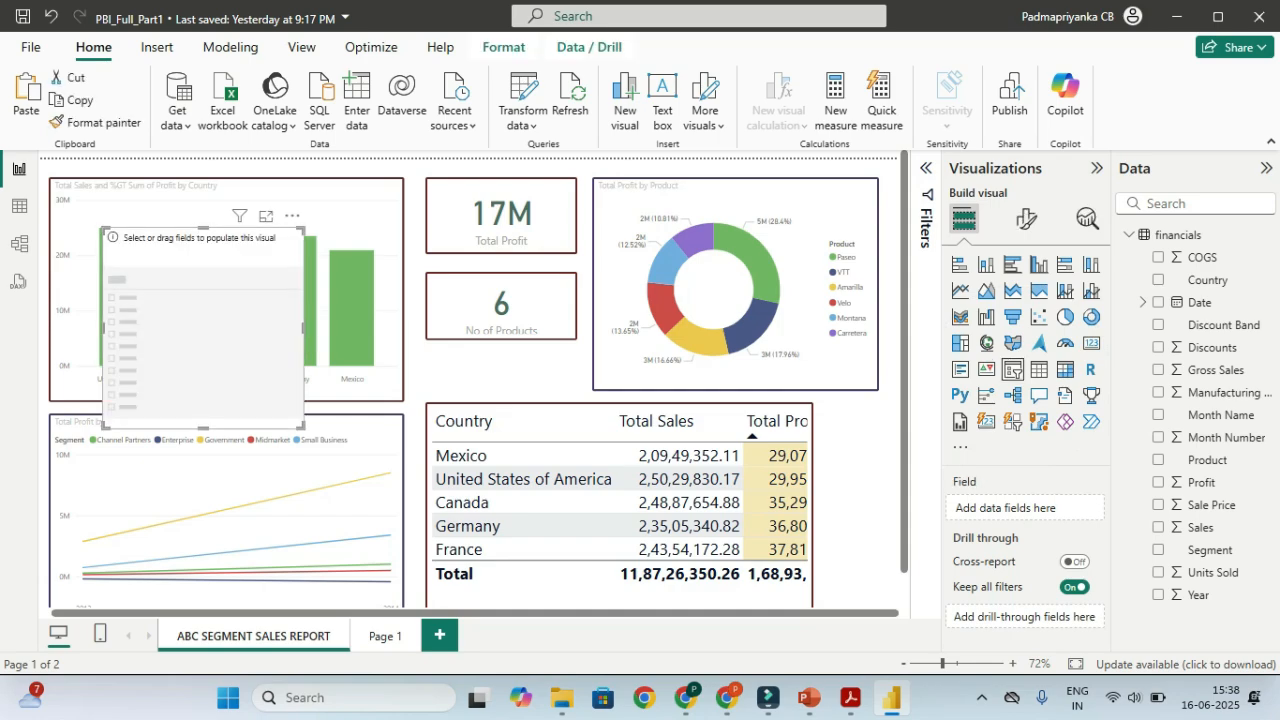
{"action": "left_click_drag", "start_coordinate": [102, 428], "coordinate": [184, 390]}
{"action": "left_click_drag", "start_coordinate": [243, 240], "coordinate": [838, 415]}
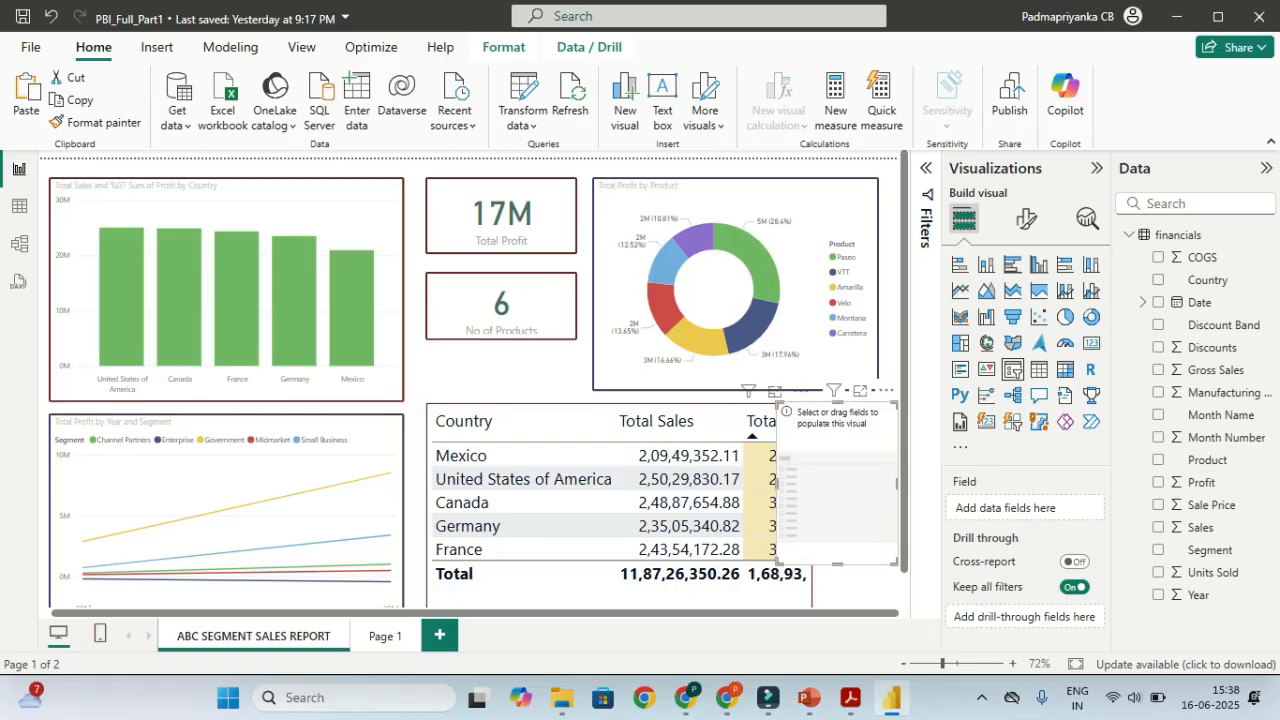
{"action": "left_click_drag", "start_coordinate": [779, 484], "coordinate": [822, 484]}
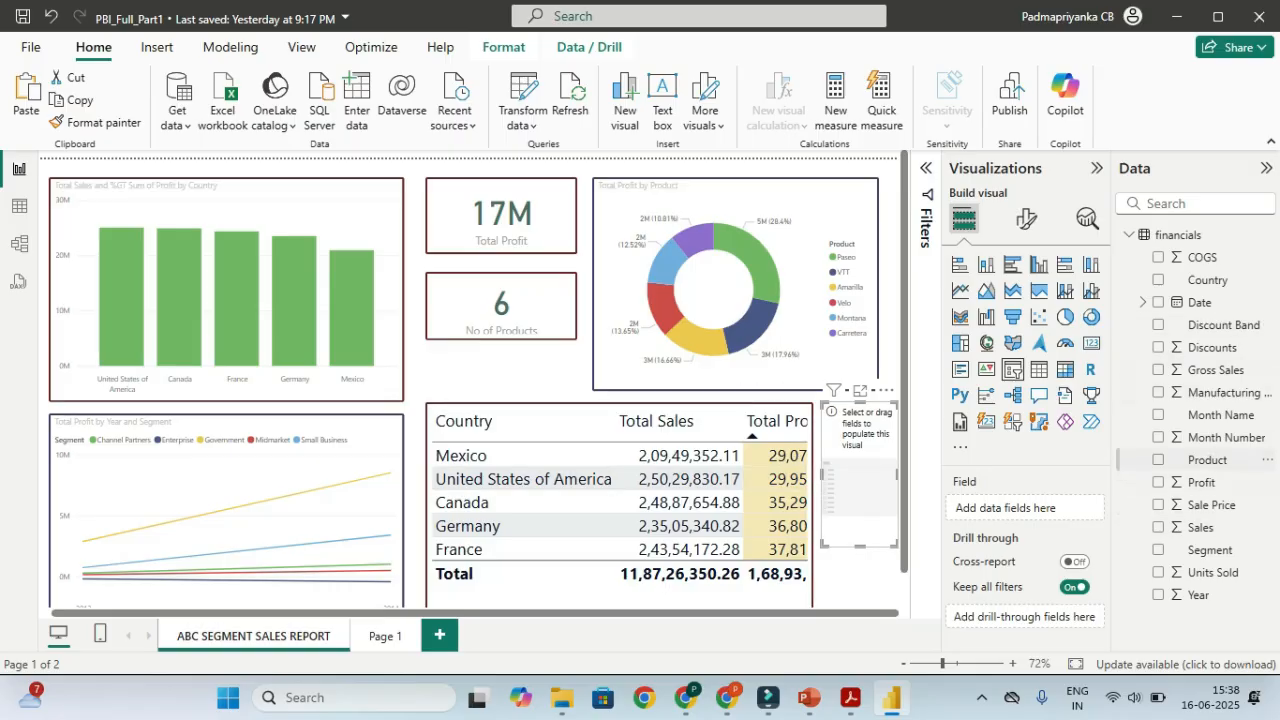
{"action": "key", "text": "ctrl"}
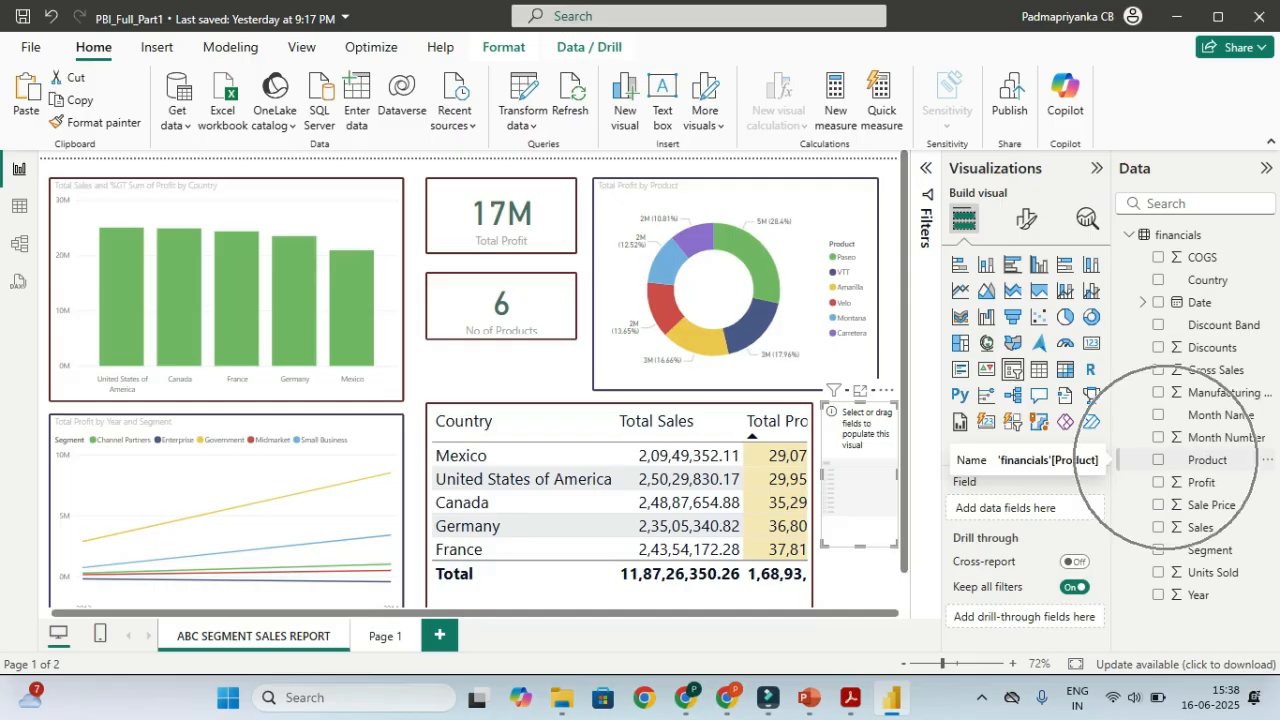
{"action": "left_click", "coordinate": [1158, 460]}
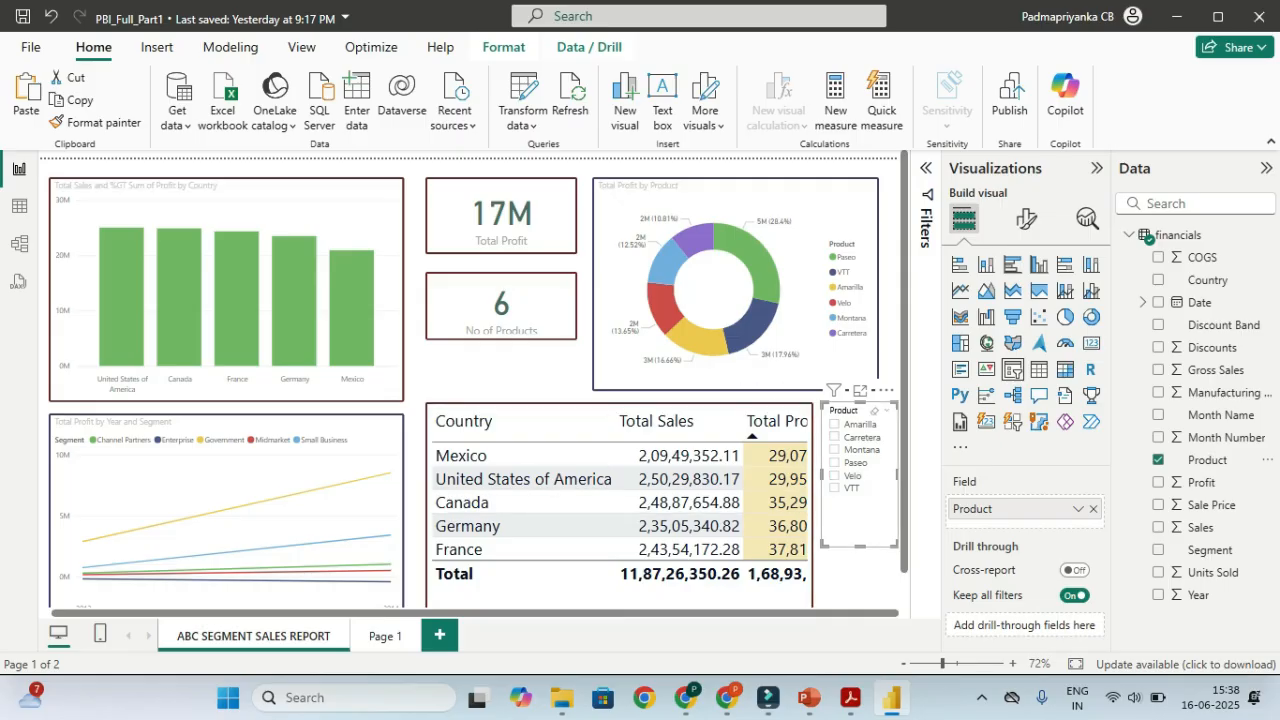
Test the Product slicer by selecting and clearing Paseo, Velo, Montana and Carretera in turn
{"action": "left_click", "coordinate": [834, 462]}
{"action": "left_click", "coordinate": [834, 462]}
{"action": "left_click", "coordinate": [834, 475]}
{"action": "left_click", "coordinate": [834, 475]}
{"action": "left_click", "coordinate": [834, 449]}
{"action": "left_click", "coordinate": [834, 449]}
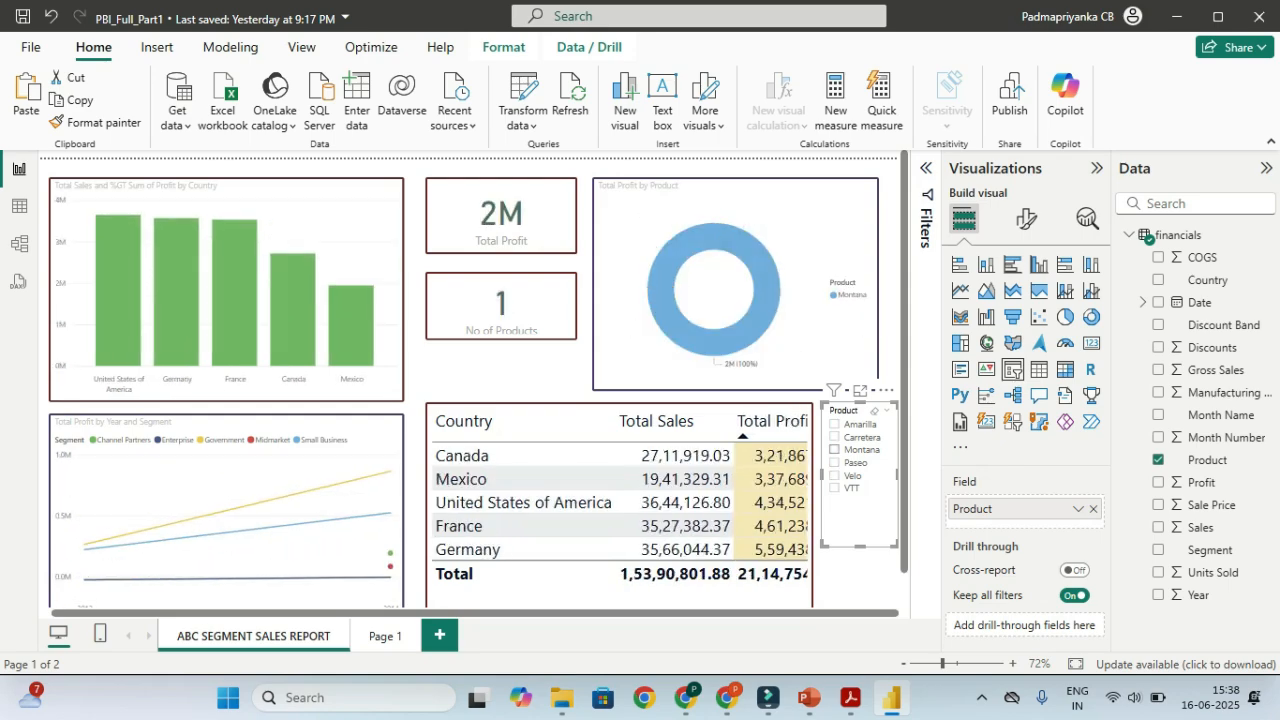
{"action": "left_click", "coordinate": [834, 437]}
{"action": "left_click", "coordinate": [834, 437]}
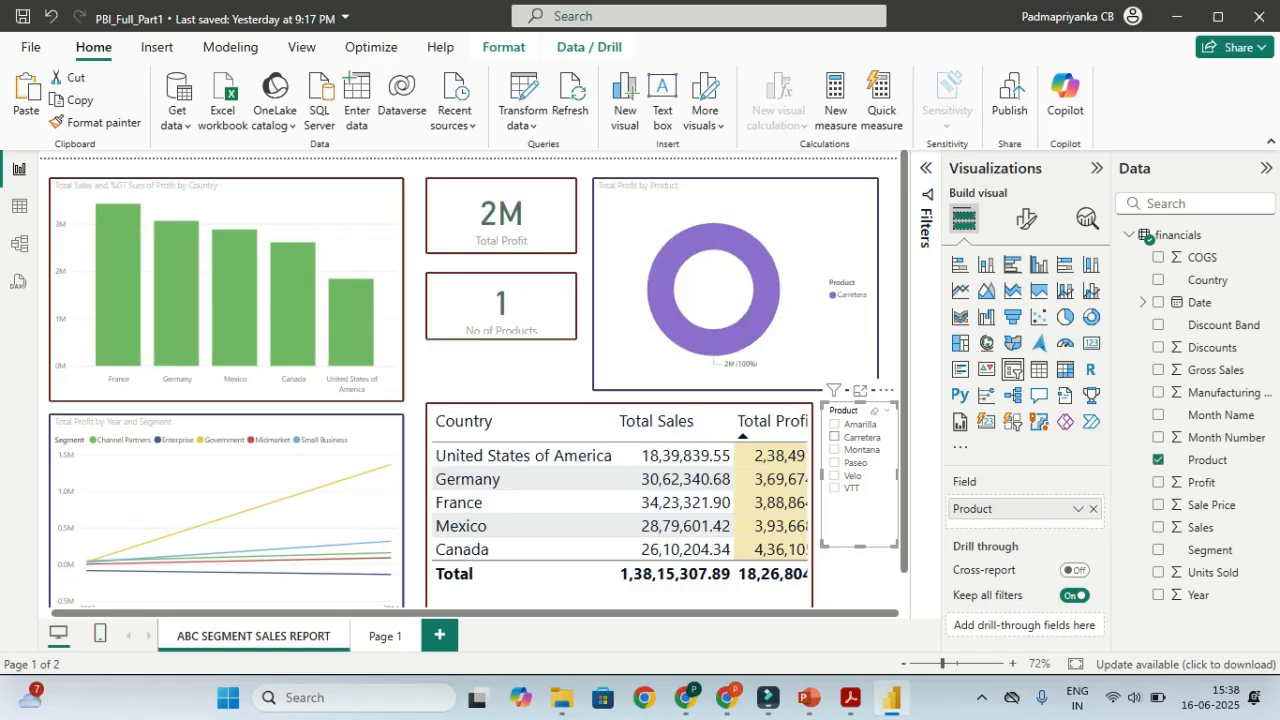
Toggle Montana and Paseo again, then leave VTT selected in the slicer
{"action": "left_click", "coordinate": [834, 449]}
{"action": "left_click", "coordinate": [834, 449]}
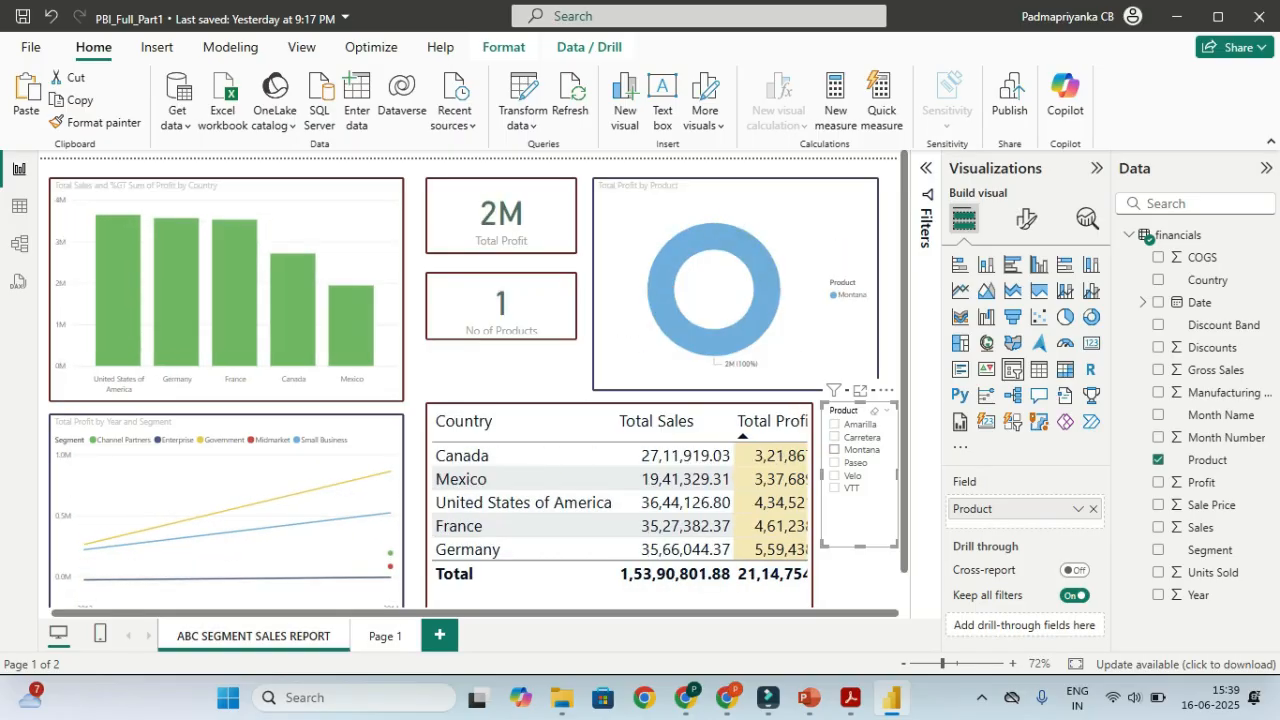
{"action": "left_click", "coordinate": [834, 462]}
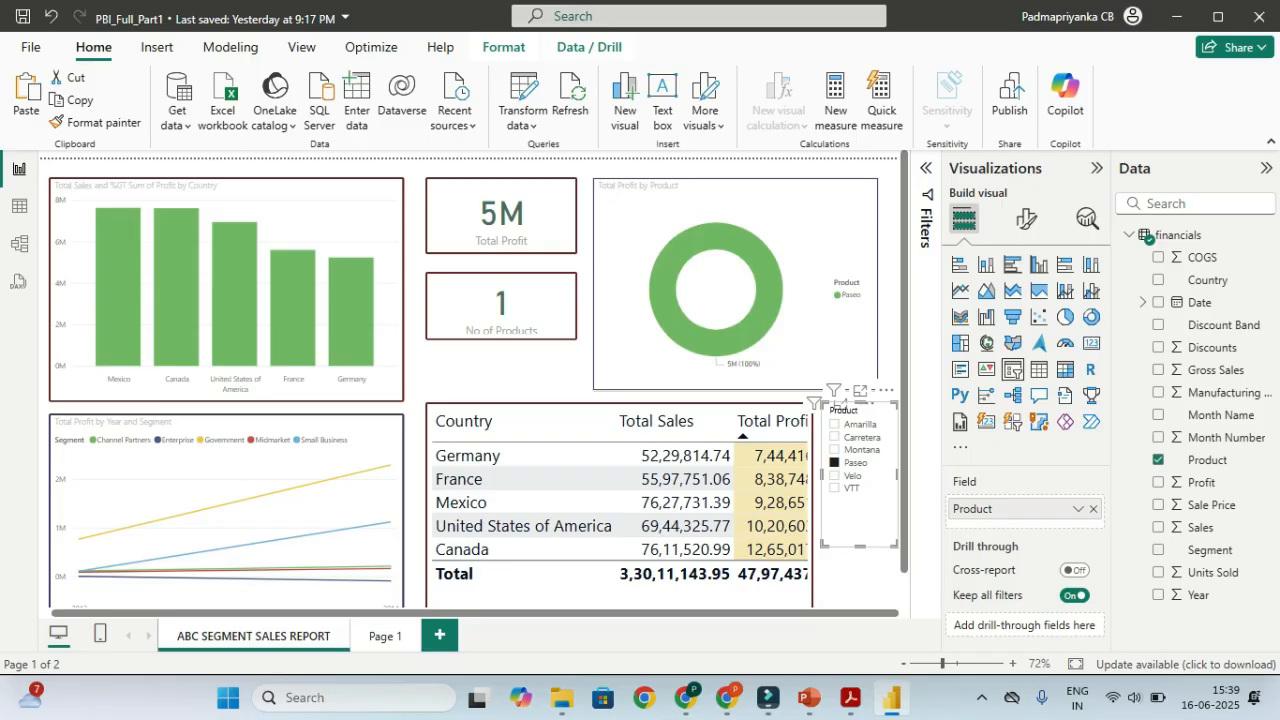
{"action": "left_click", "coordinate": [835, 463]}
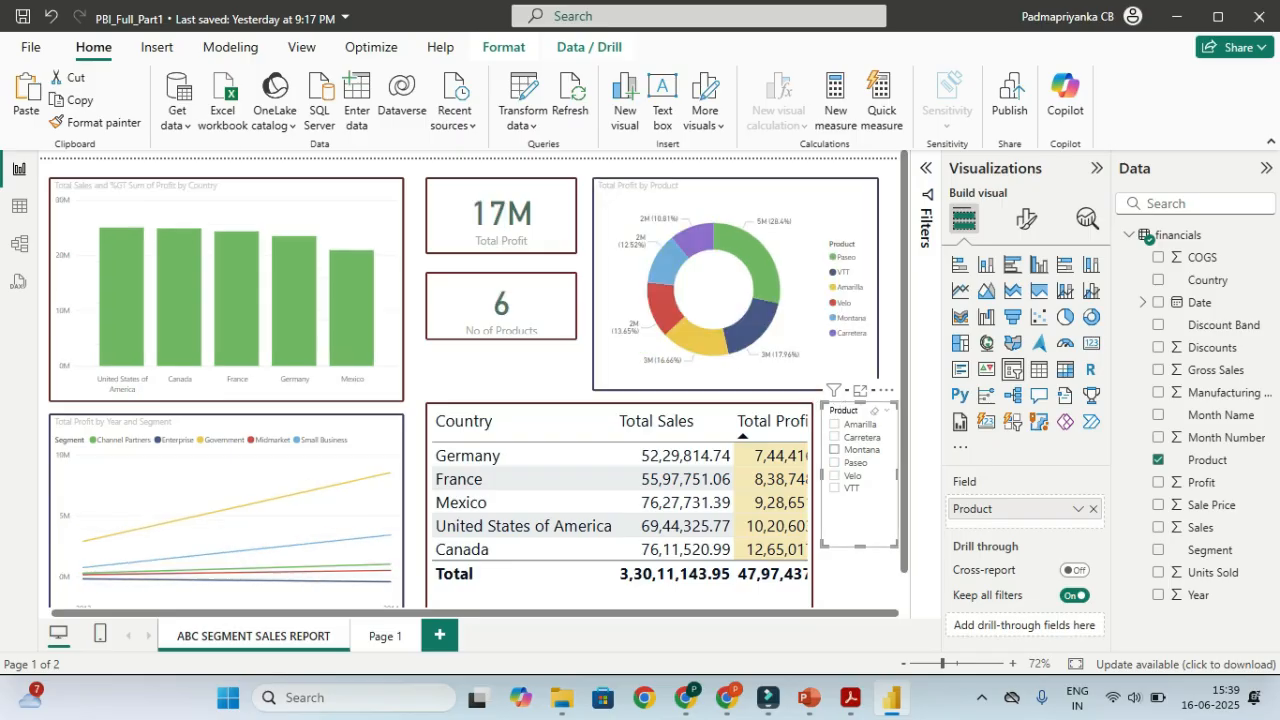
{"action": "left_click", "coordinate": [835, 450]}
{"action": "left_click", "coordinate": [835, 450]}
{"action": "left_click", "coordinate": [835, 463]}
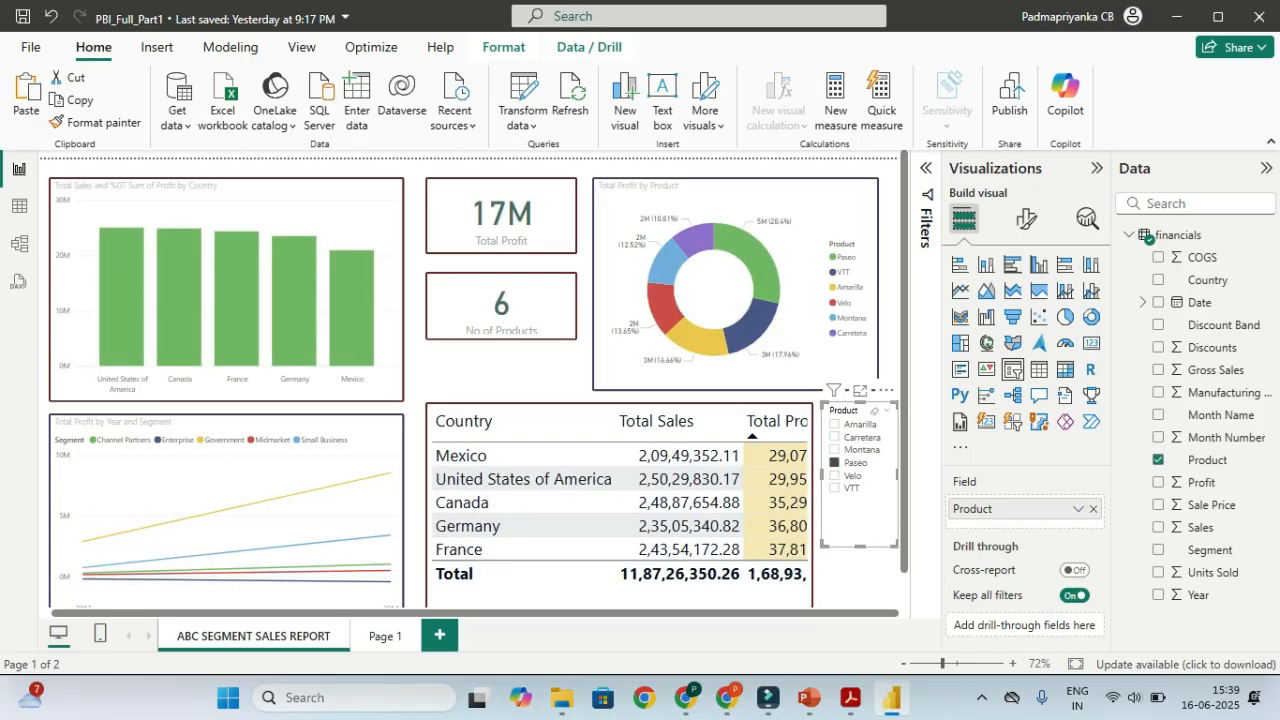
{"action": "left_click", "coordinate": [835, 463]}
{"action": "left_click", "coordinate": [835, 488]}
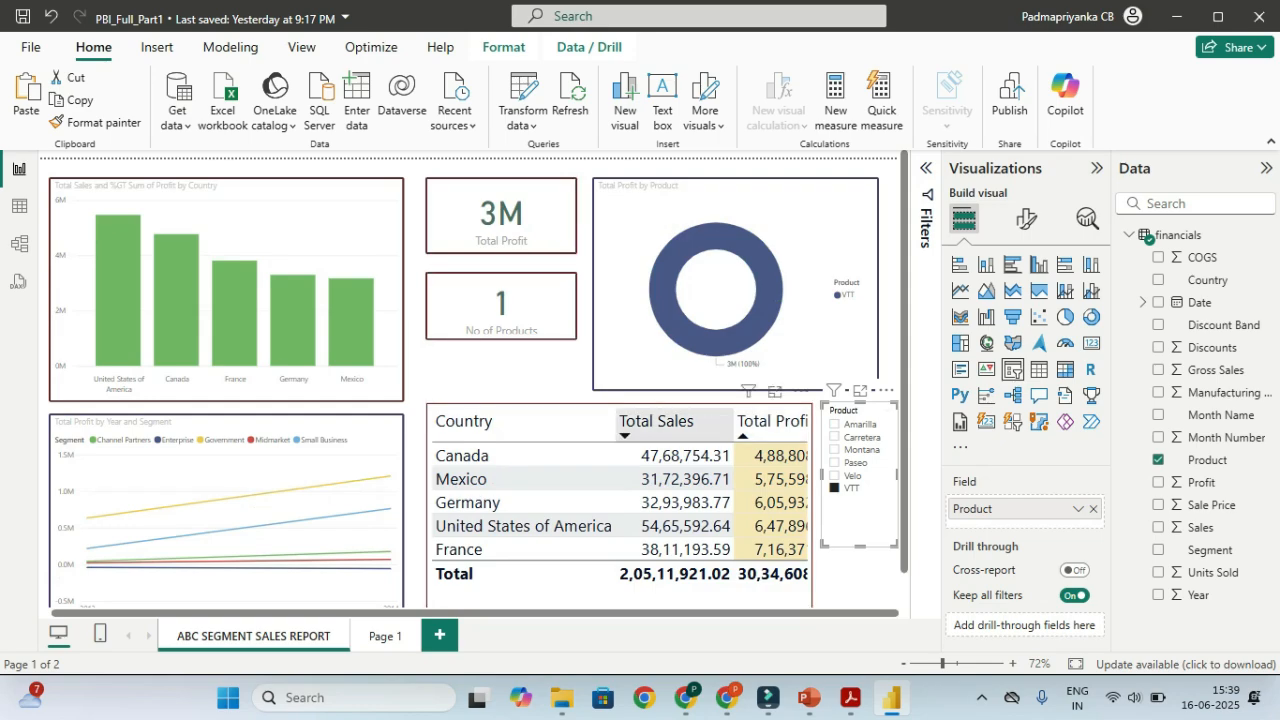
{"action": "mouse_move", "coordinate": [212, 266]}
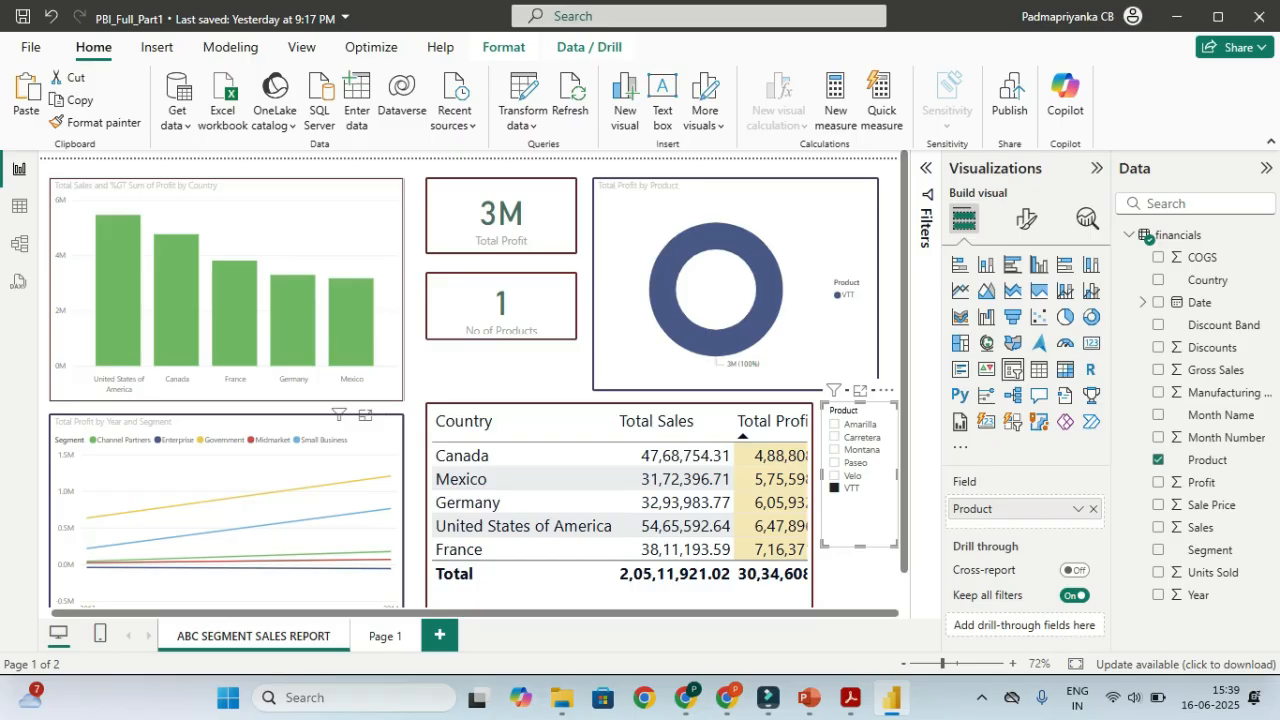
{"action": "left_click", "coordinate": [834, 488]}
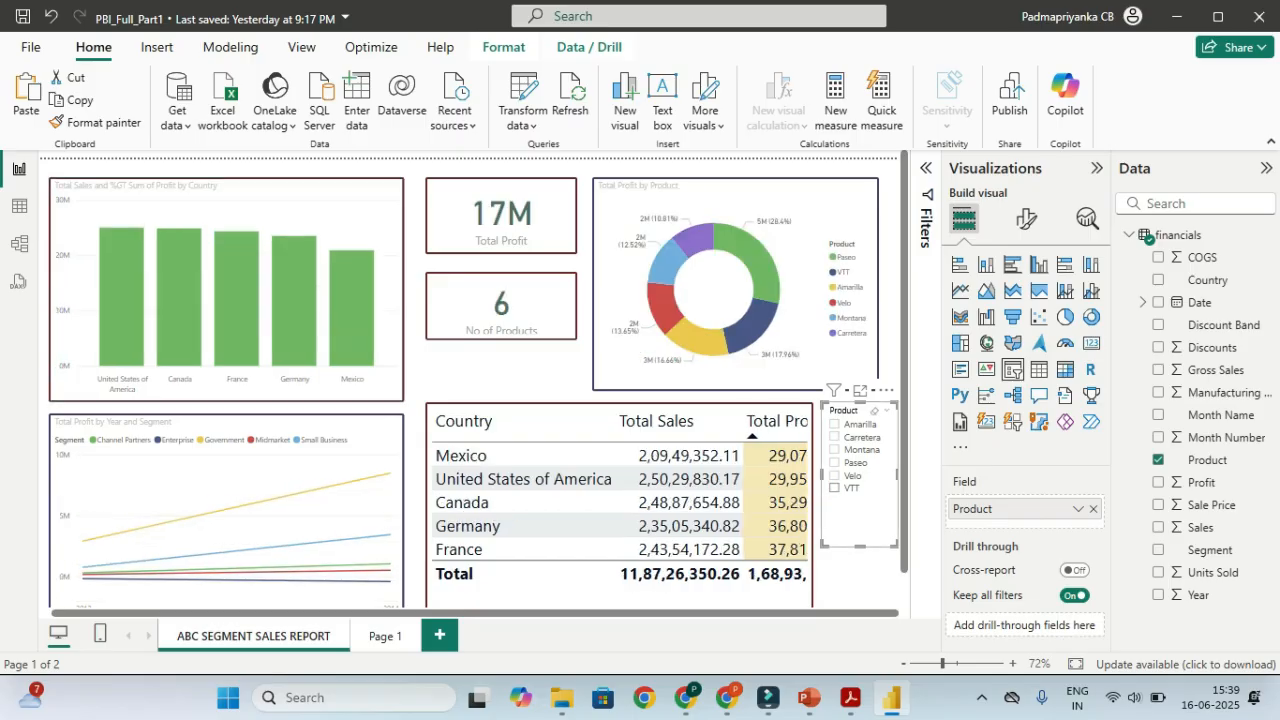
{"action": "left_click", "coordinate": [834, 488]}
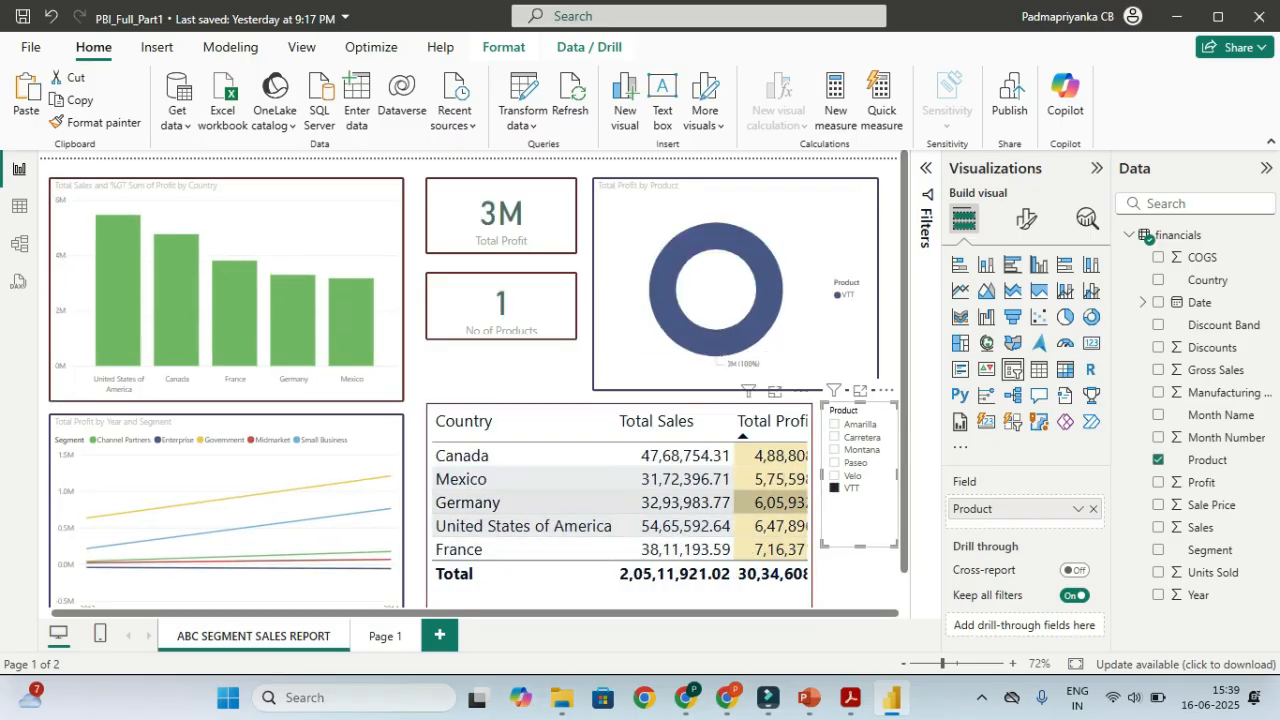
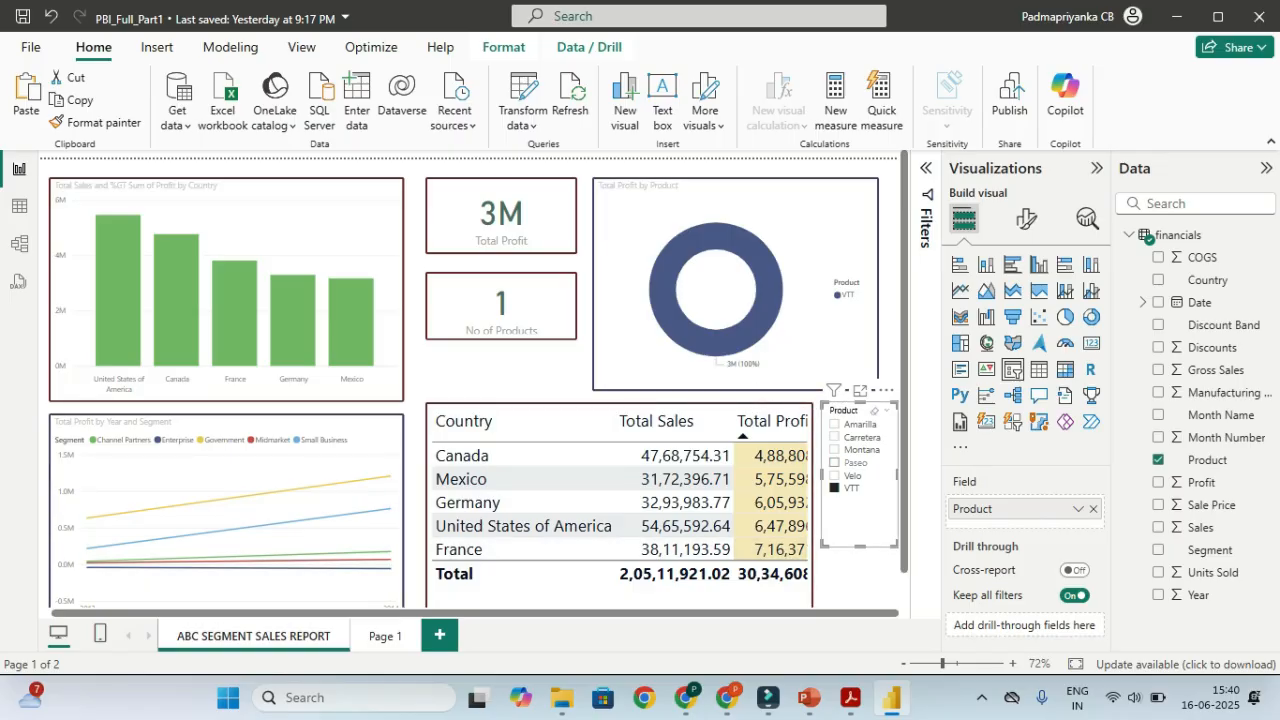
Toggle VTT in the Product slicer and leave it unticked so all six products and 17M profit show
{"action": "left_click", "coordinate": [835, 488]}
{"action": "left_click", "coordinate": [835, 488]}
{"action": "left_click", "coordinate": [835, 488]}
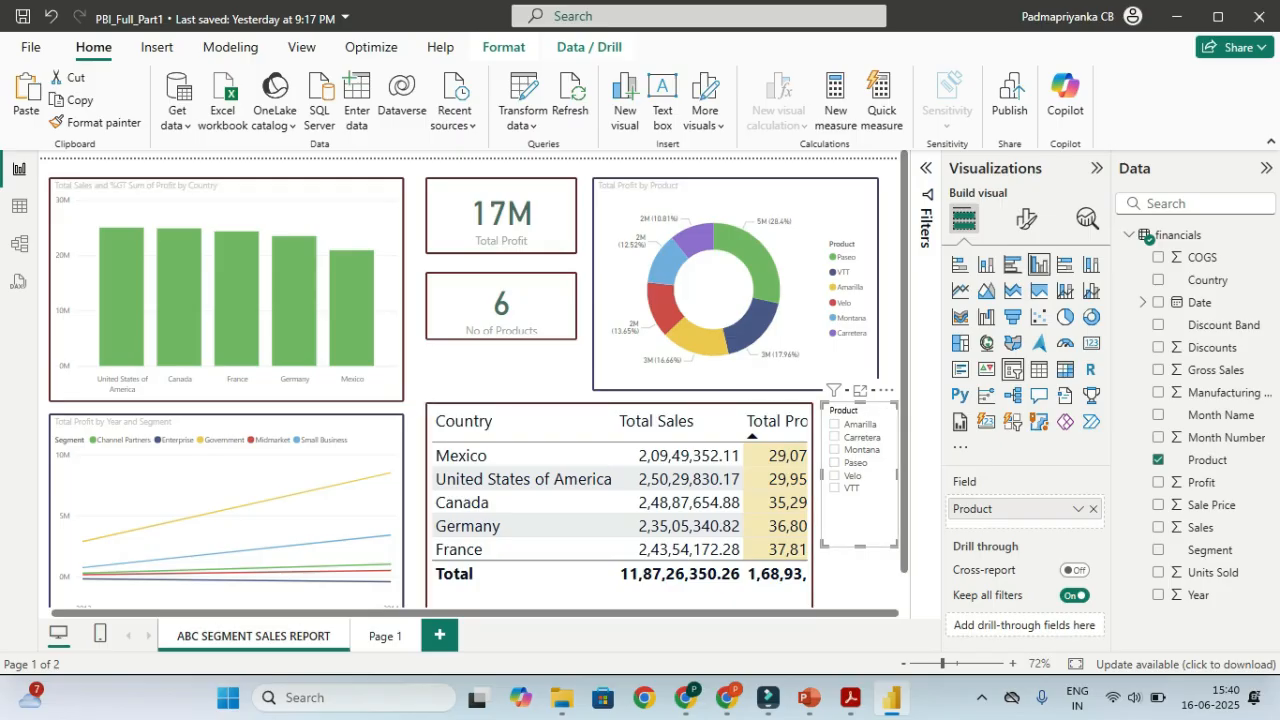
Turn on the Product slicer's visual border and colour it dark purple
{"action": "left_click", "coordinate": [1026, 218]}
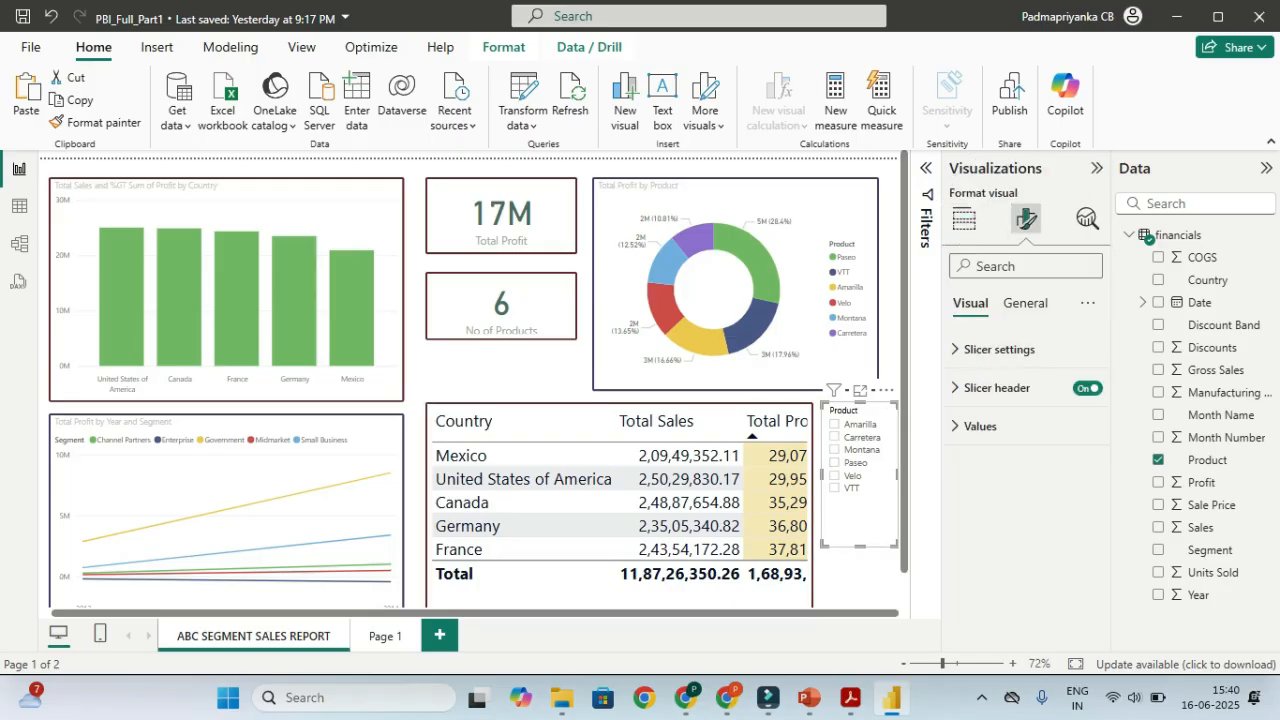
{"action": "left_click", "coordinate": [1025, 303]}
{"action": "left_click", "coordinate": [981, 426]}
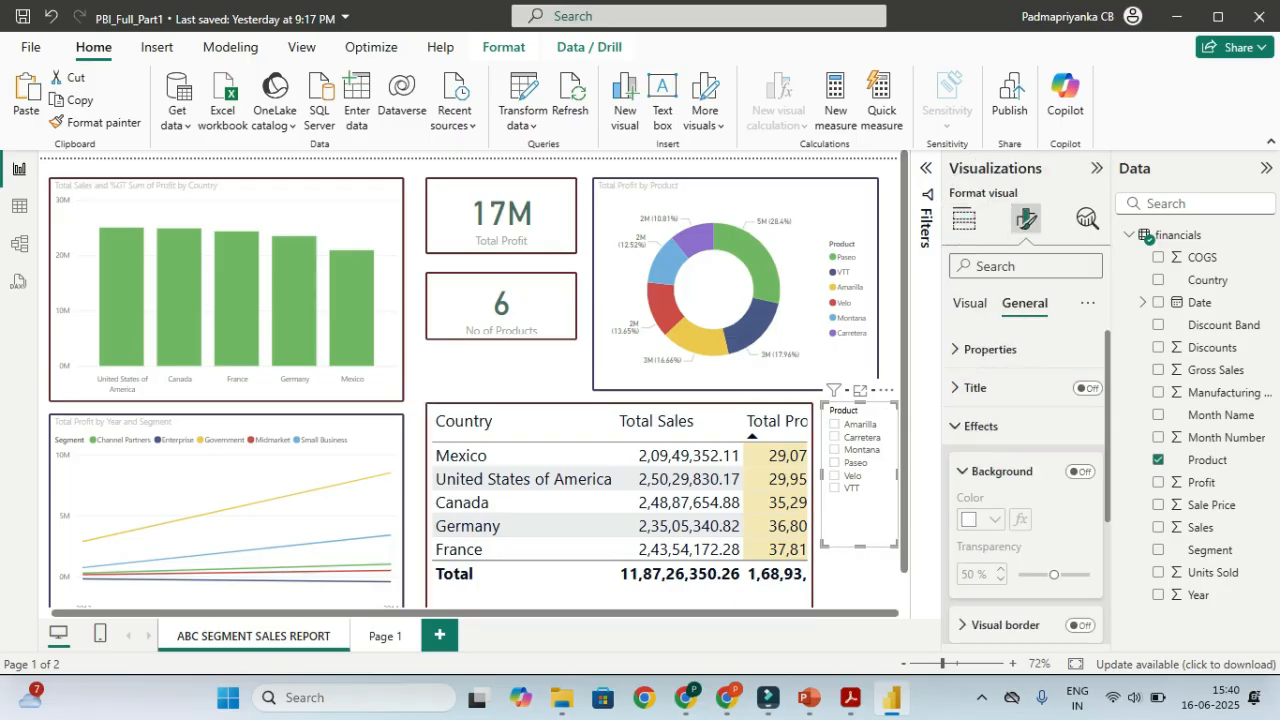
{"action": "left_click", "coordinate": [1080, 625]}
{"action": "scroll", "coordinate": [1025, 500], "scroll_direction": "down", "scroll_amount": 2}
{"action": "left_click", "coordinate": [1005, 427]}
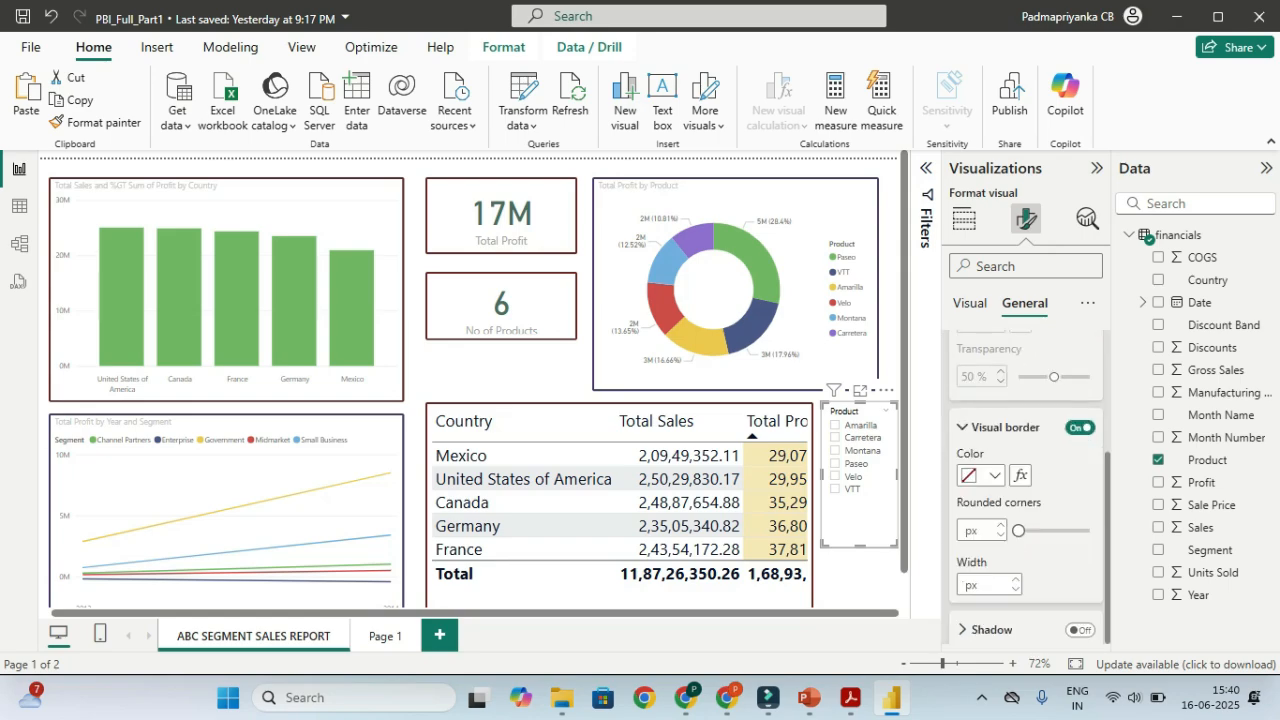
{"action": "left_click", "coordinate": [980, 475]}
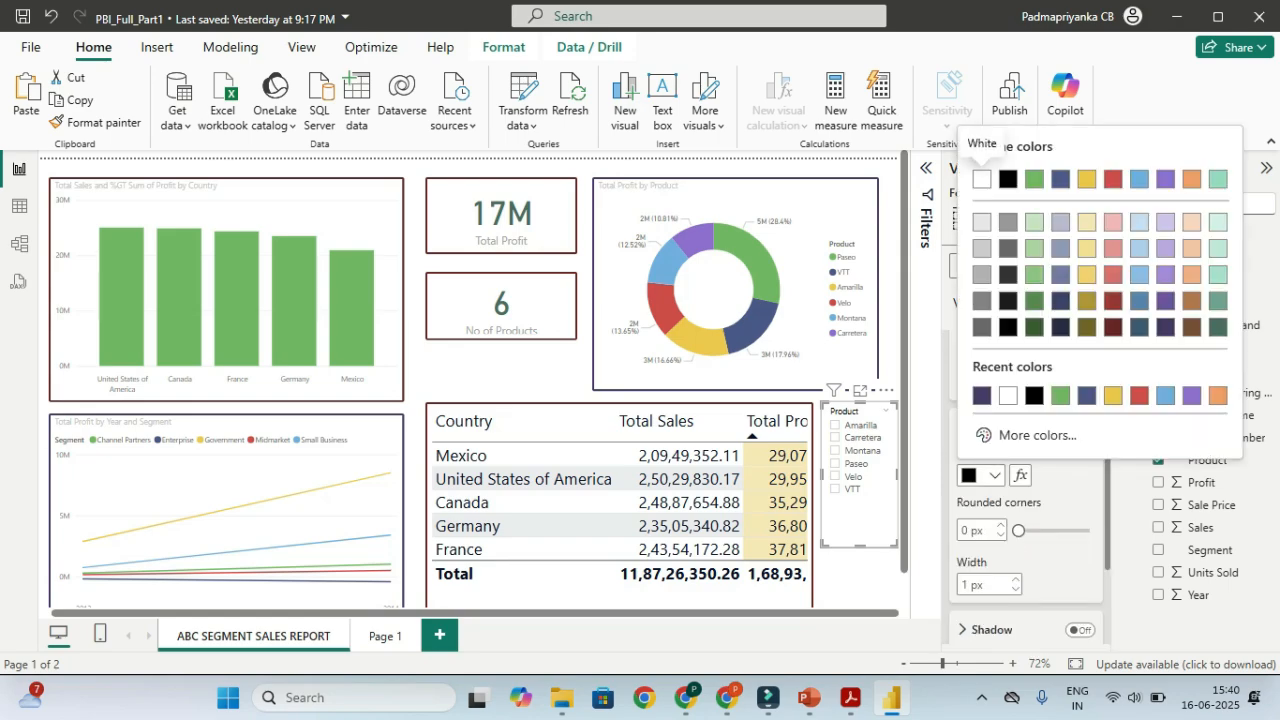
{"action": "left_click", "coordinate": [982, 395]}
Set the slicer border's rounded corners to 3 px and width to 4 px
{"action": "left_click", "coordinate": [975, 530]}
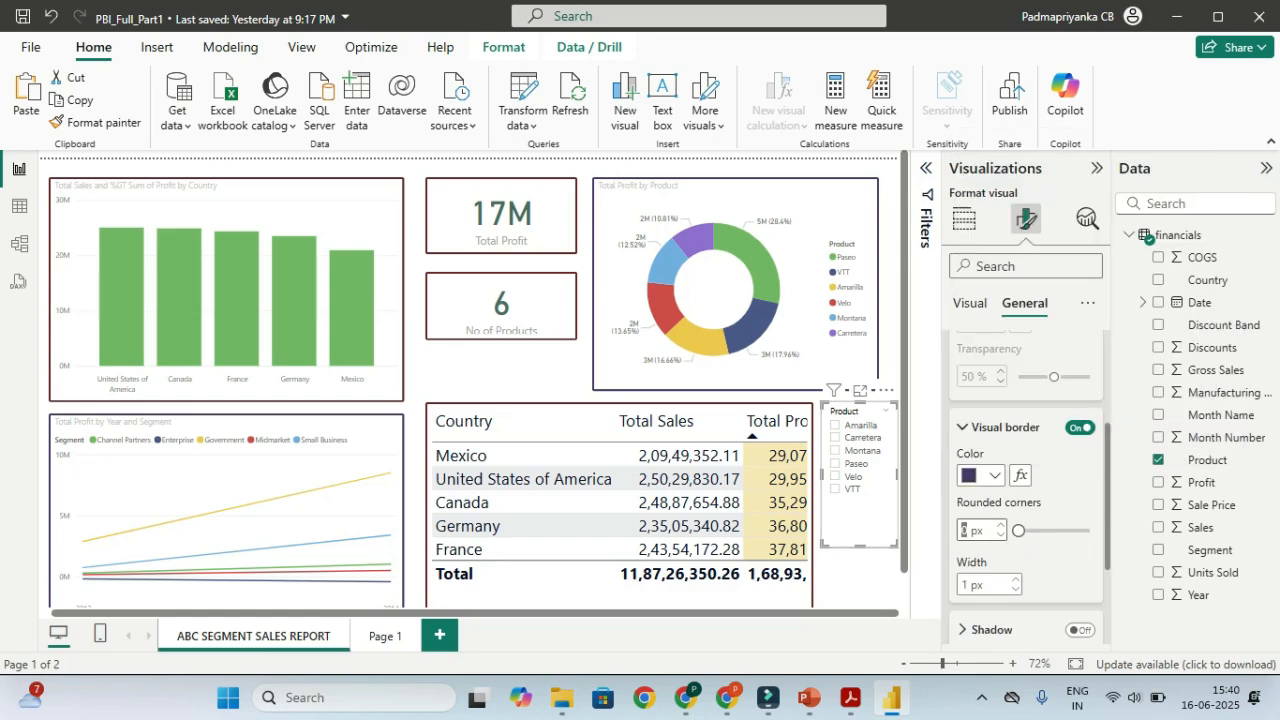
{"action": "left_click", "coordinate": [1001, 525]}
{"action": "left_click", "coordinate": [1001, 525]}
{"action": "left_click", "coordinate": [1001, 525]}
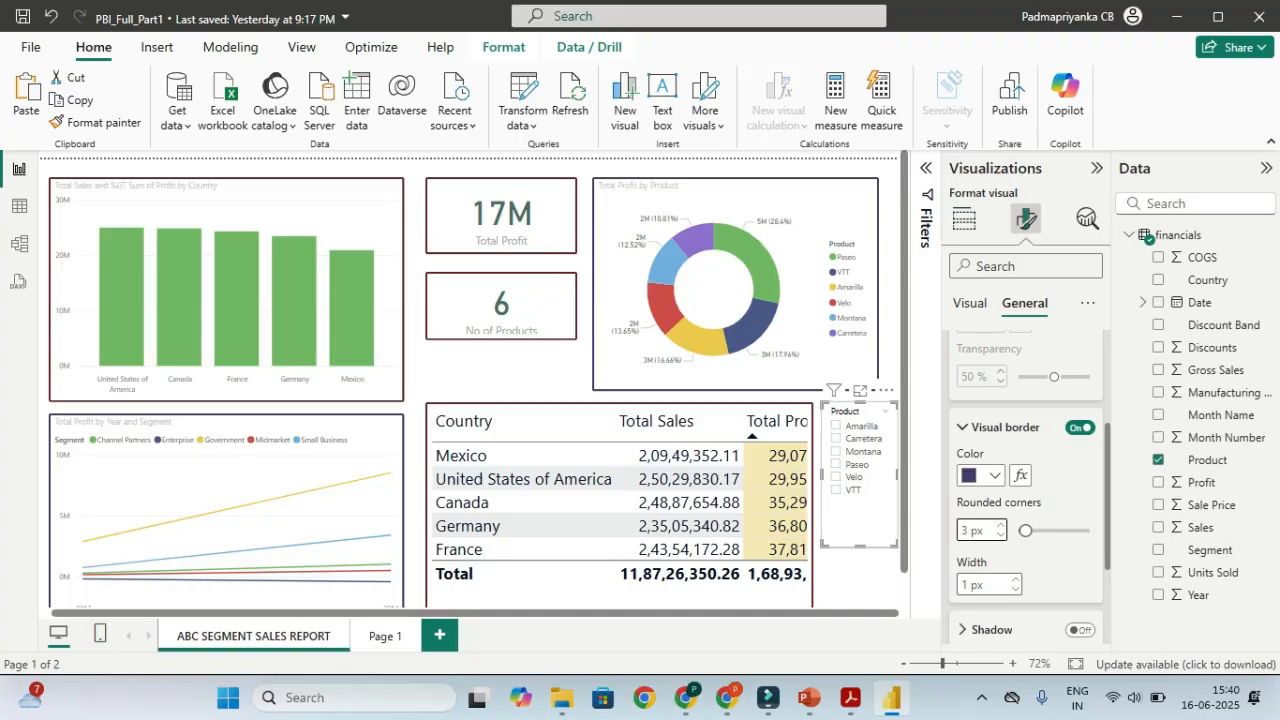
{"action": "left_click", "coordinate": [1016, 579]}
{"action": "left_click", "coordinate": [1016, 579]}
{"action": "left_click", "coordinate": [1016, 579]}
{"action": "left_click", "coordinate": [502, 371]}
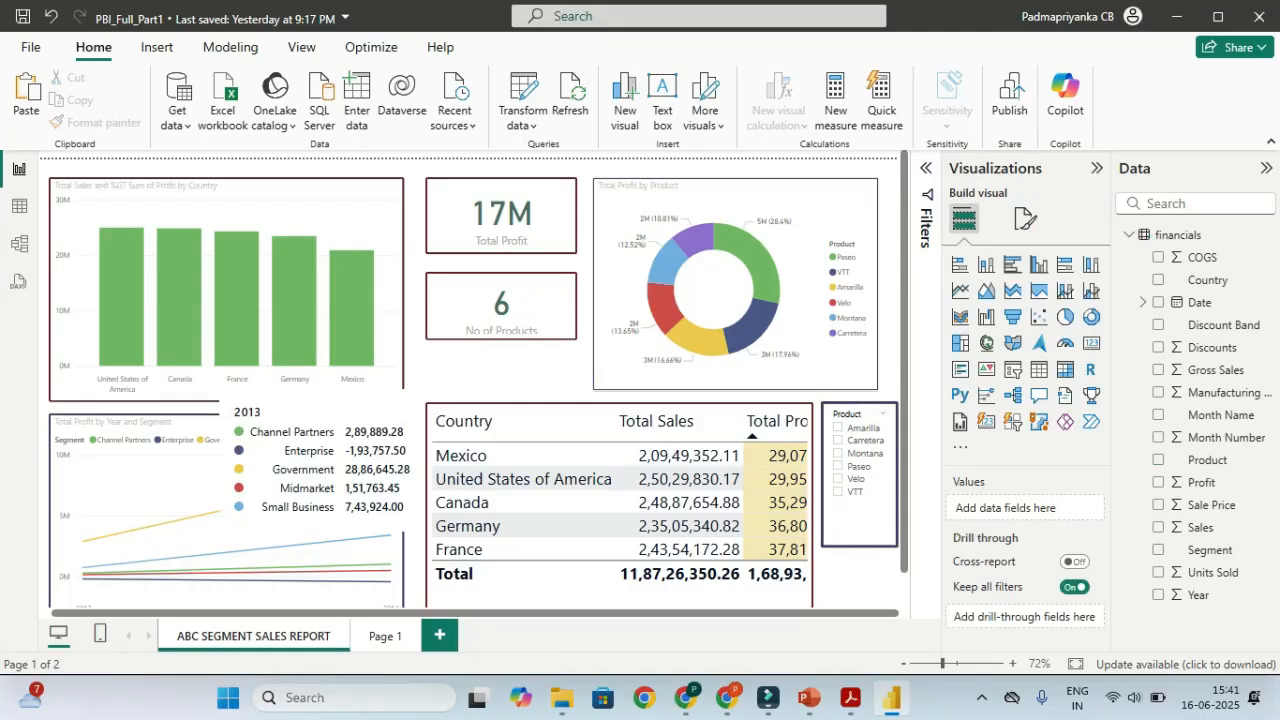
{"action": "scroll", "coordinate": [250, 500], "scroll_direction": "down", "scroll_amount": 1}
{"action": "scroll", "coordinate": [474, 379], "scroll_direction": "up", "scroll_amount": 1}
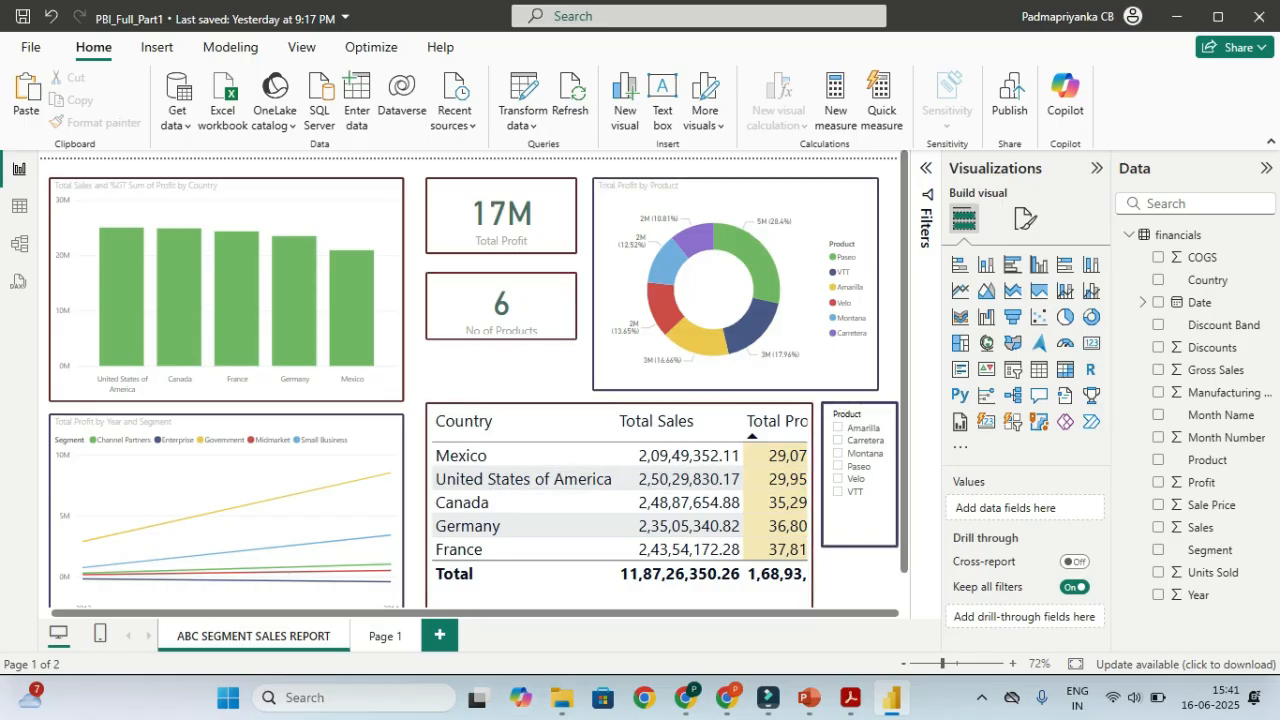
Delete the blank Page 1 and confirm, leaving only the ABC SEGMENT SALES REPORT page
{"action": "left_click", "coordinate": [385, 636]}
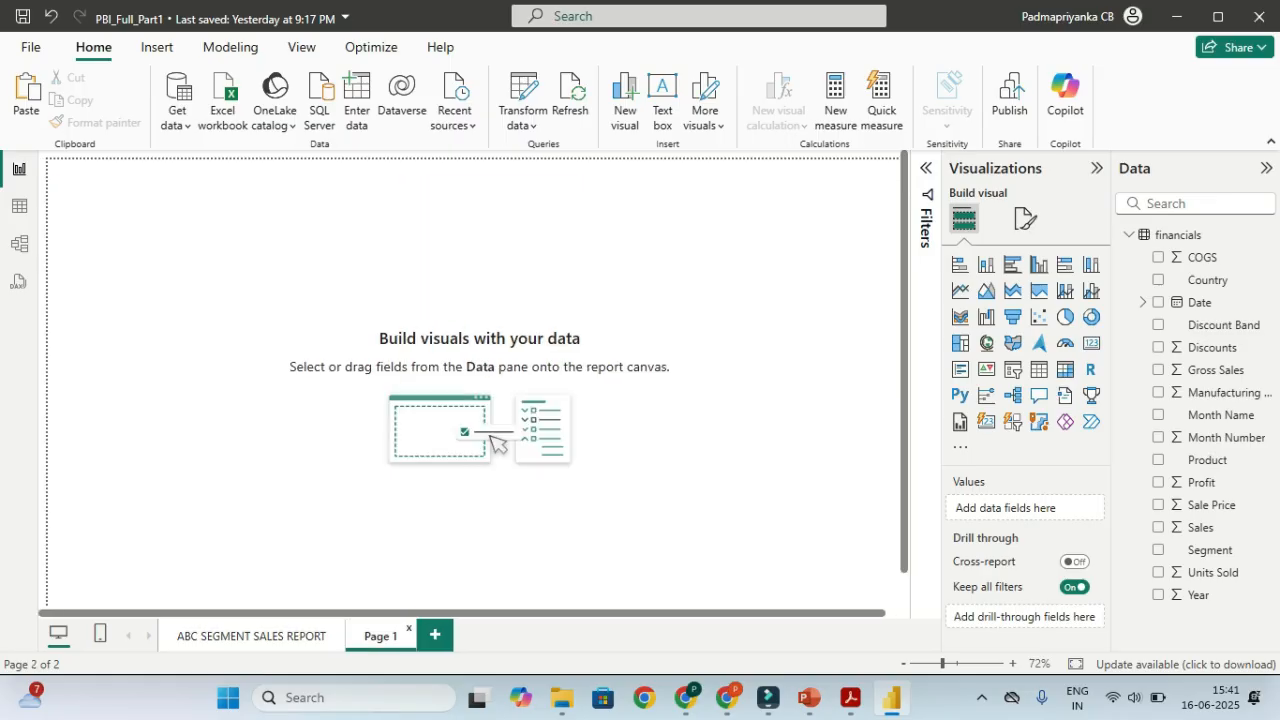
{"action": "right_click", "coordinate": [385, 636]}
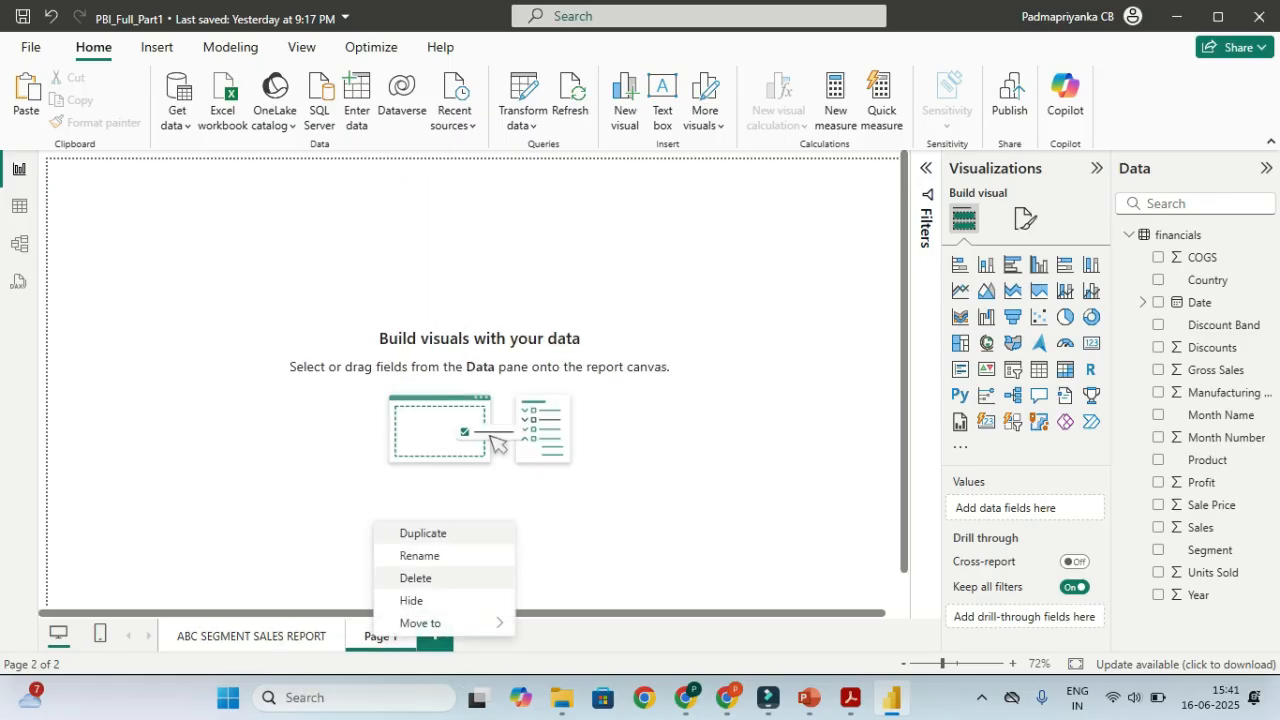
{"action": "left_click", "coordinate": [416, 578]}
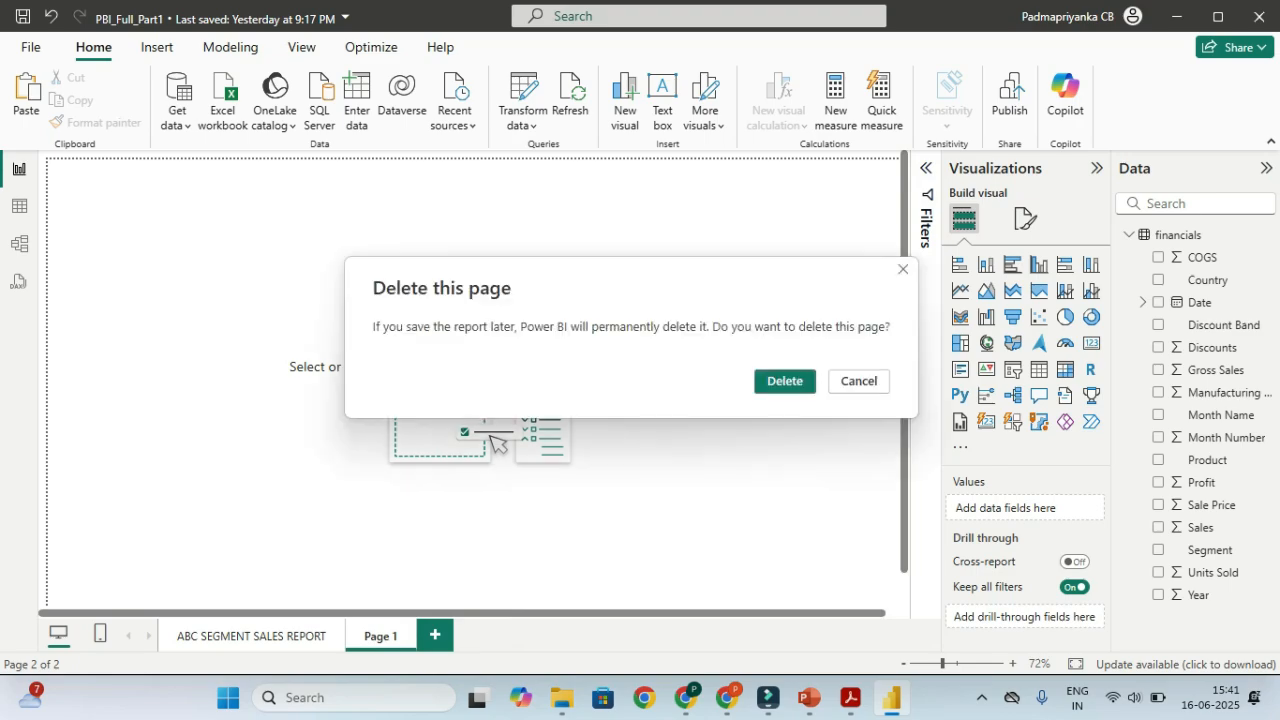
{"action": "left_click", "coordinate": [785, 381]}
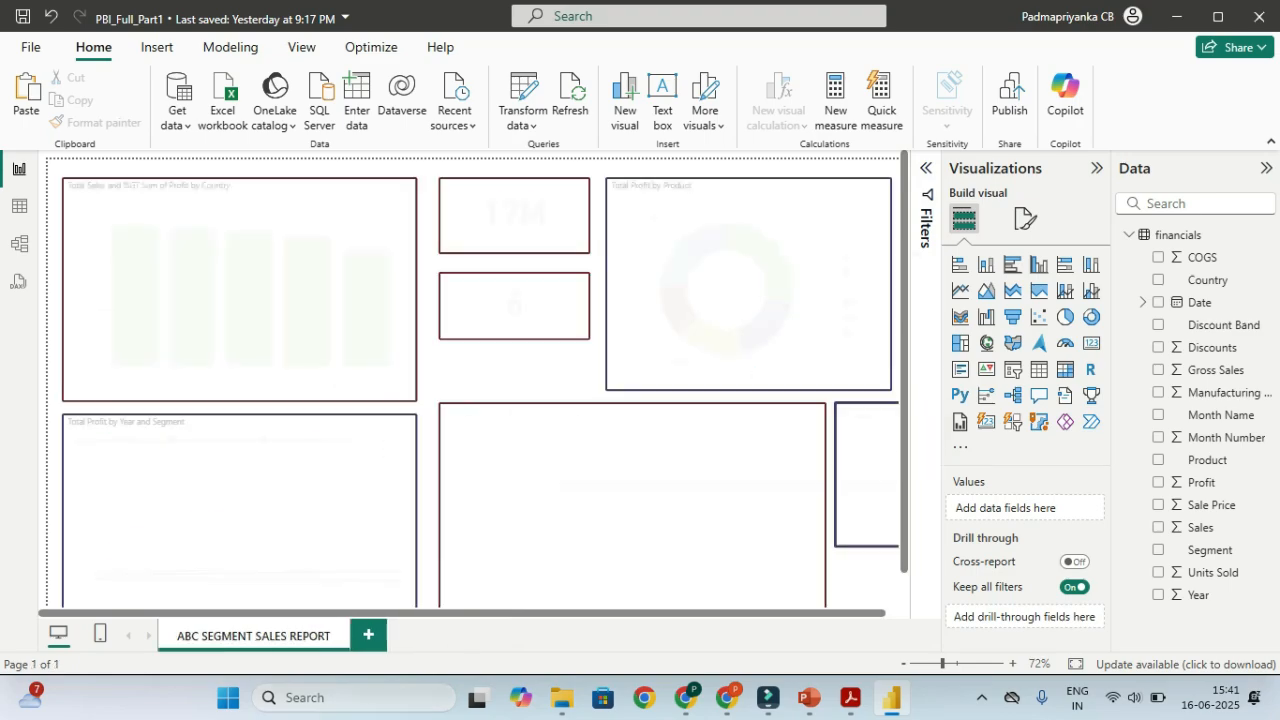
{"action": "scroll", "coordinate": [240, 480], "scroll_direction": "down", "scroll_amount": 1}
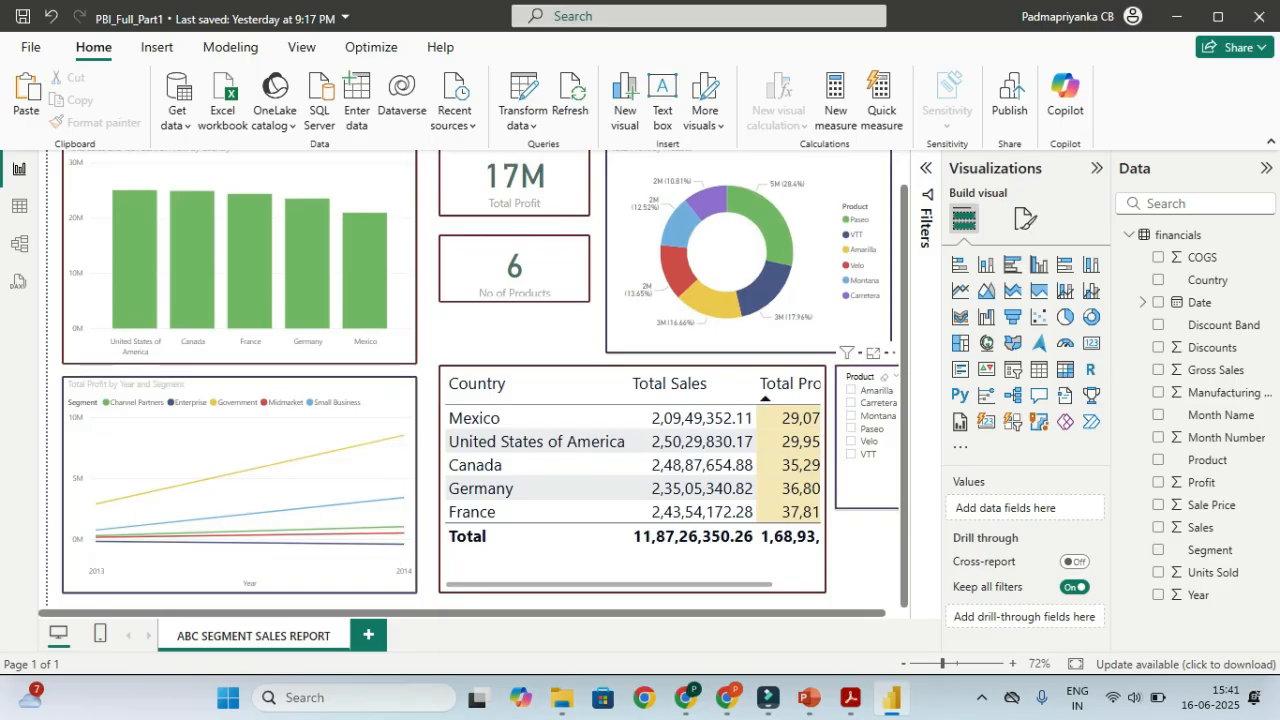
{"action": "scroll", "coordinate": [866, 440], "scroll_direction": "up", "scroll_amount": 1}
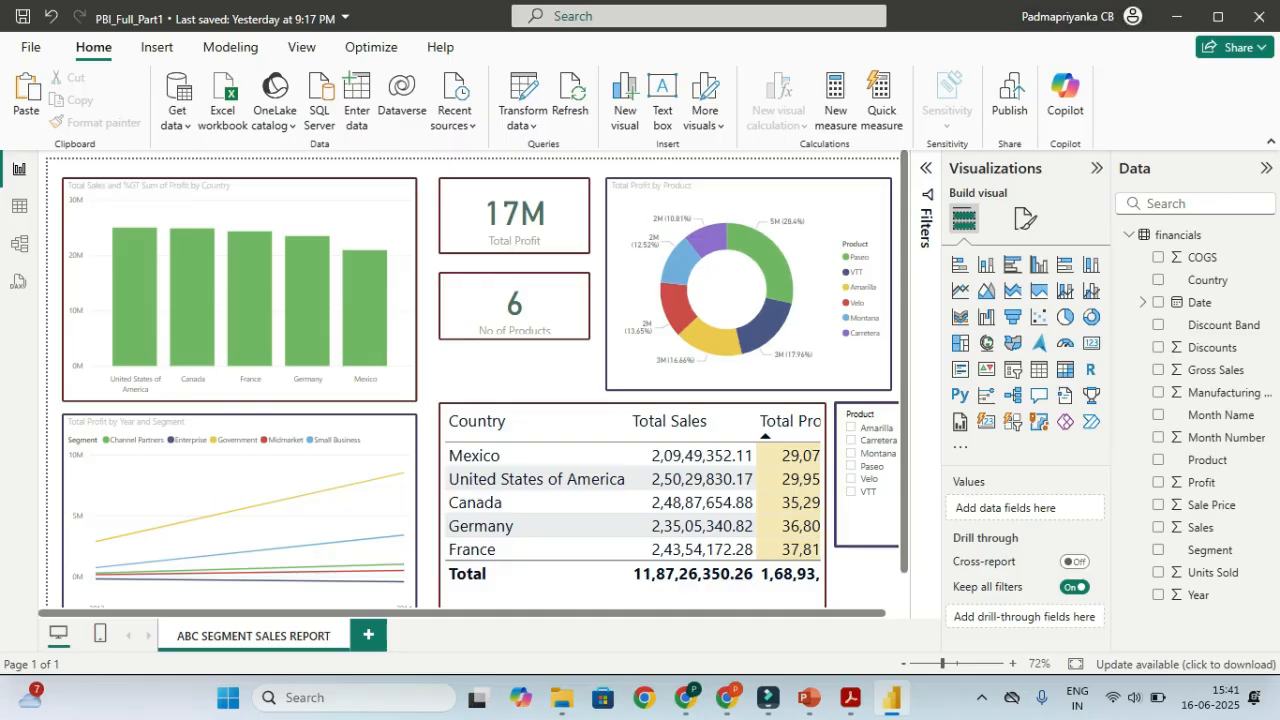
{"action": "left_click", "coordinate": [1068, 16]}
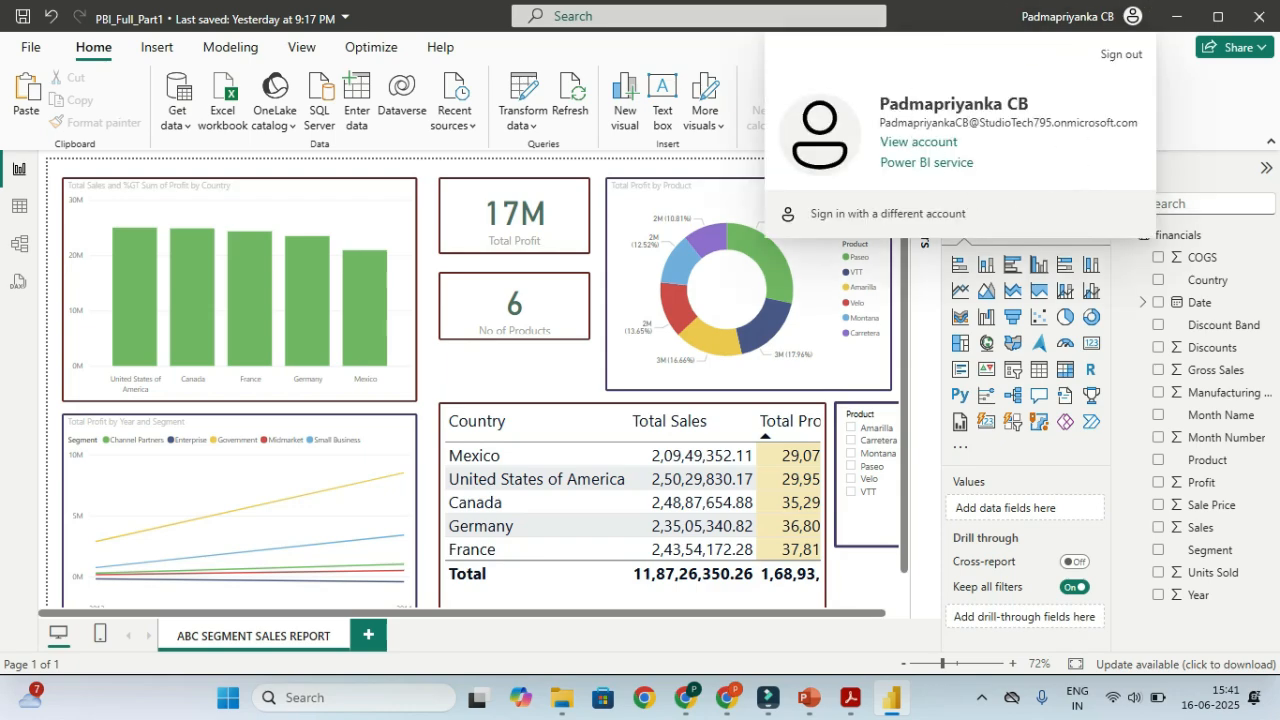
{"action": "key", "text": "Escape"}
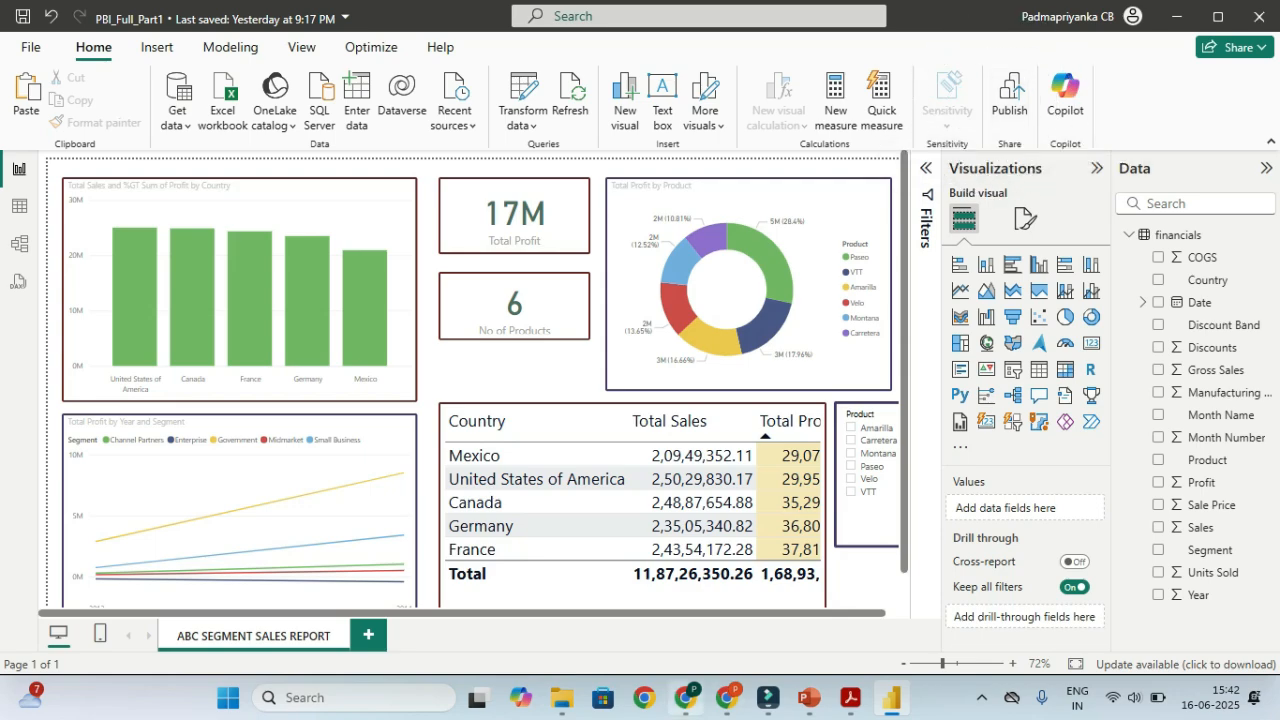
{"action": "mouse_move", "coordinate": [686, 697]}
{"action": "mouse_move", "coordinate": [727, 697]}
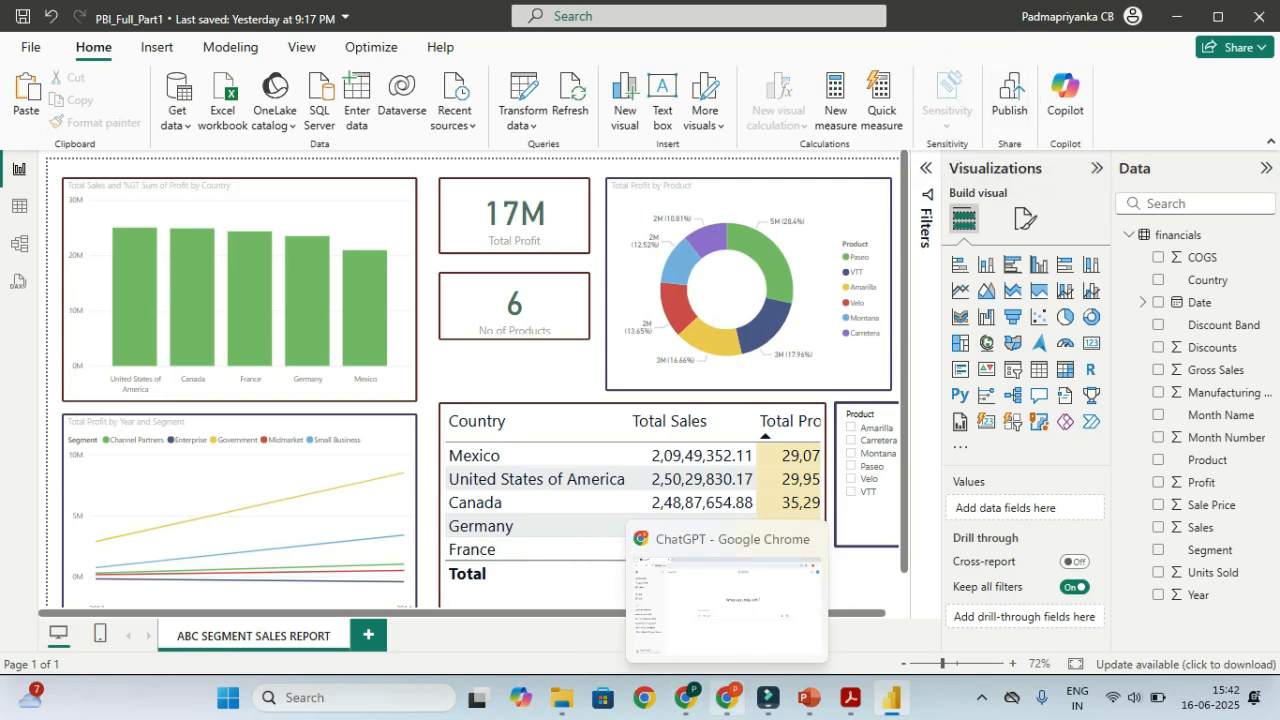
Load app.powerbi.com in a new Chrome tab
{"action": "left_click", "coordinate": [727, 697]}
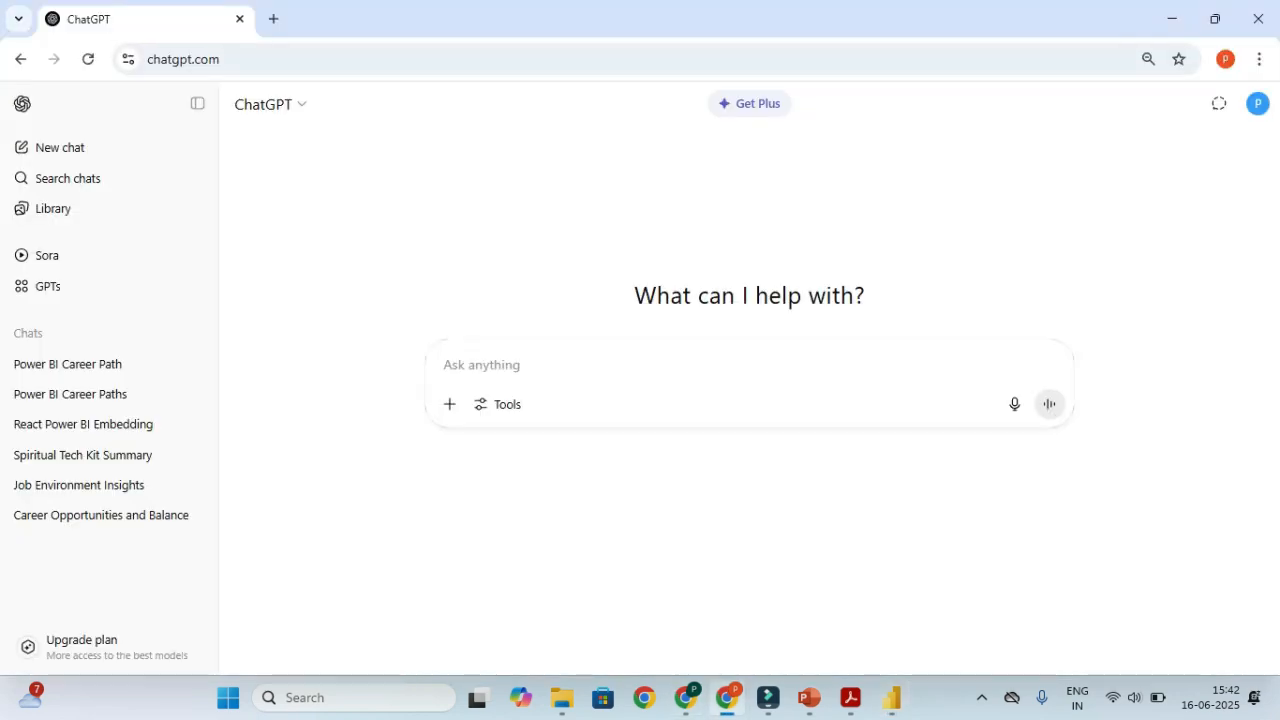
{"action": "key", "text": "ctrl+t"}
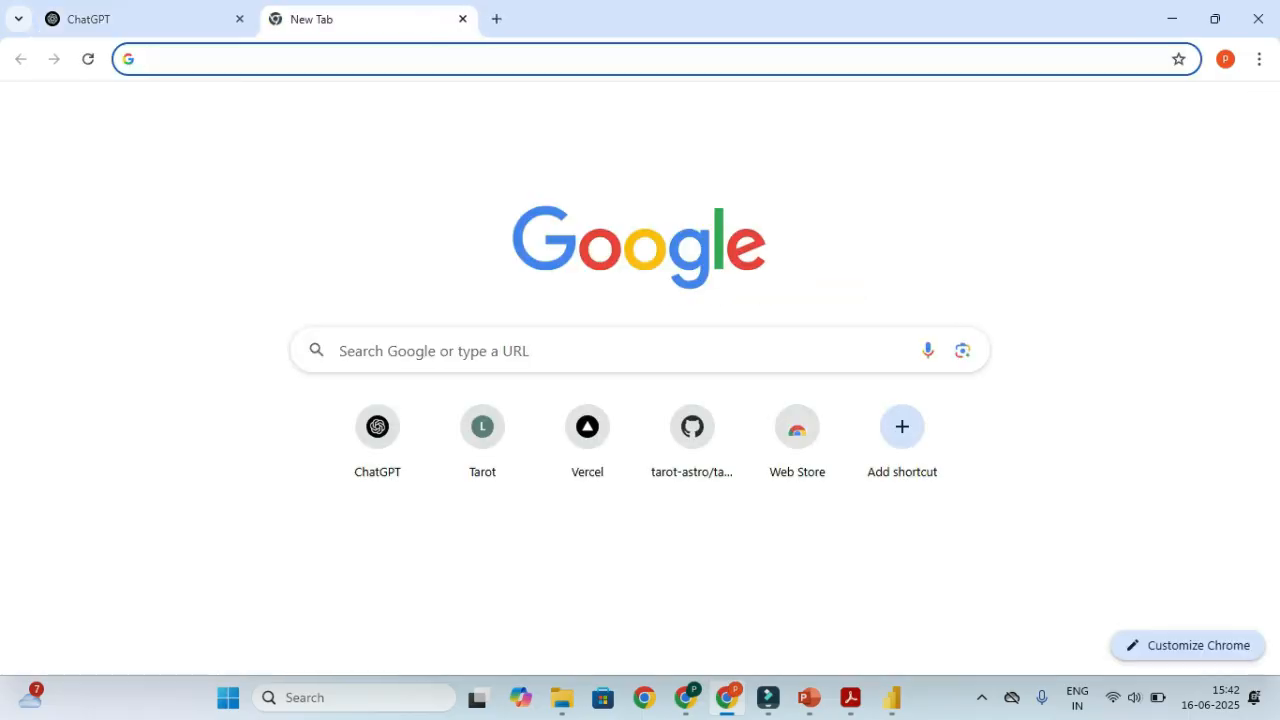
{"action": "type", "text": "a"}
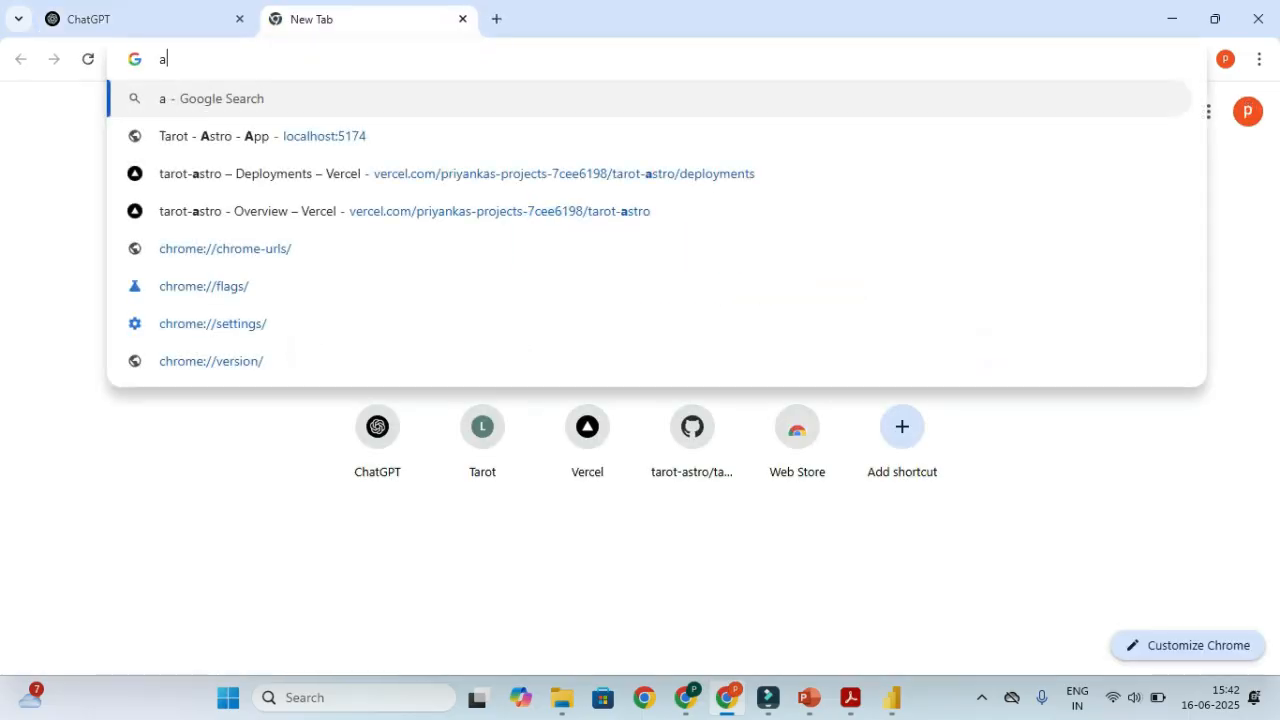
{"action": "type", "text": "pp.powerb"}
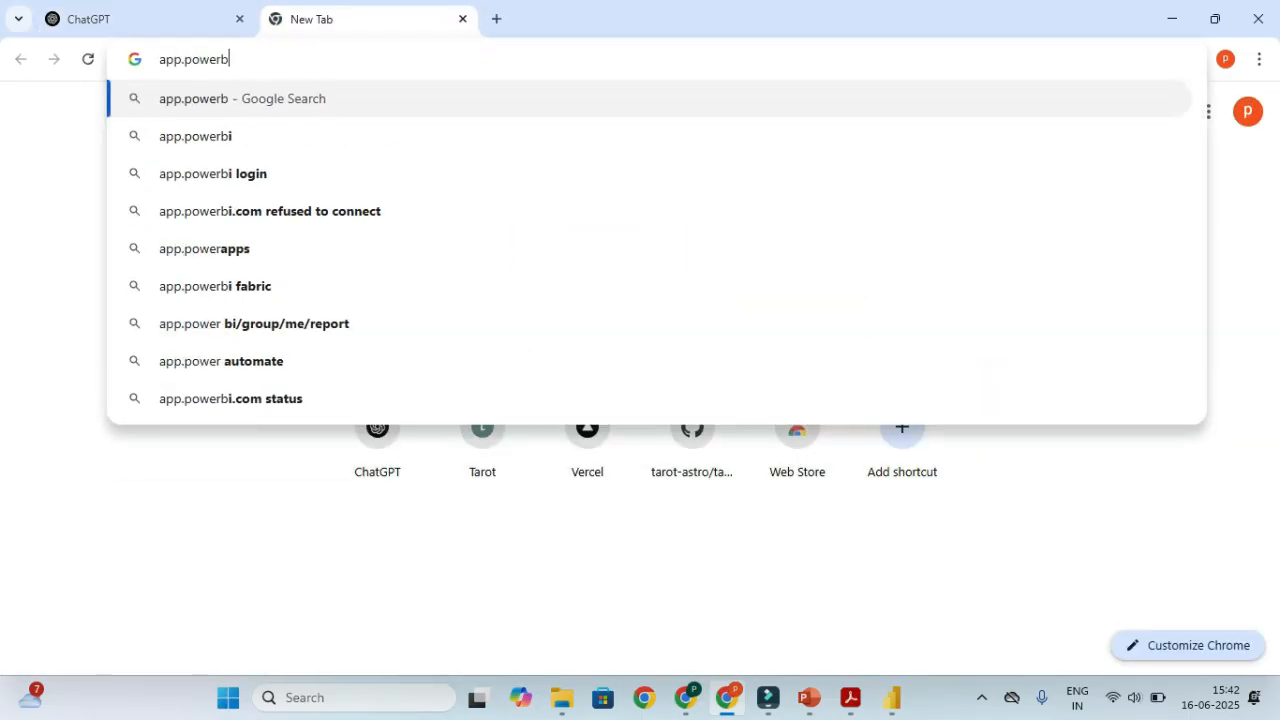
{"action": "type", "text": "i.com"}
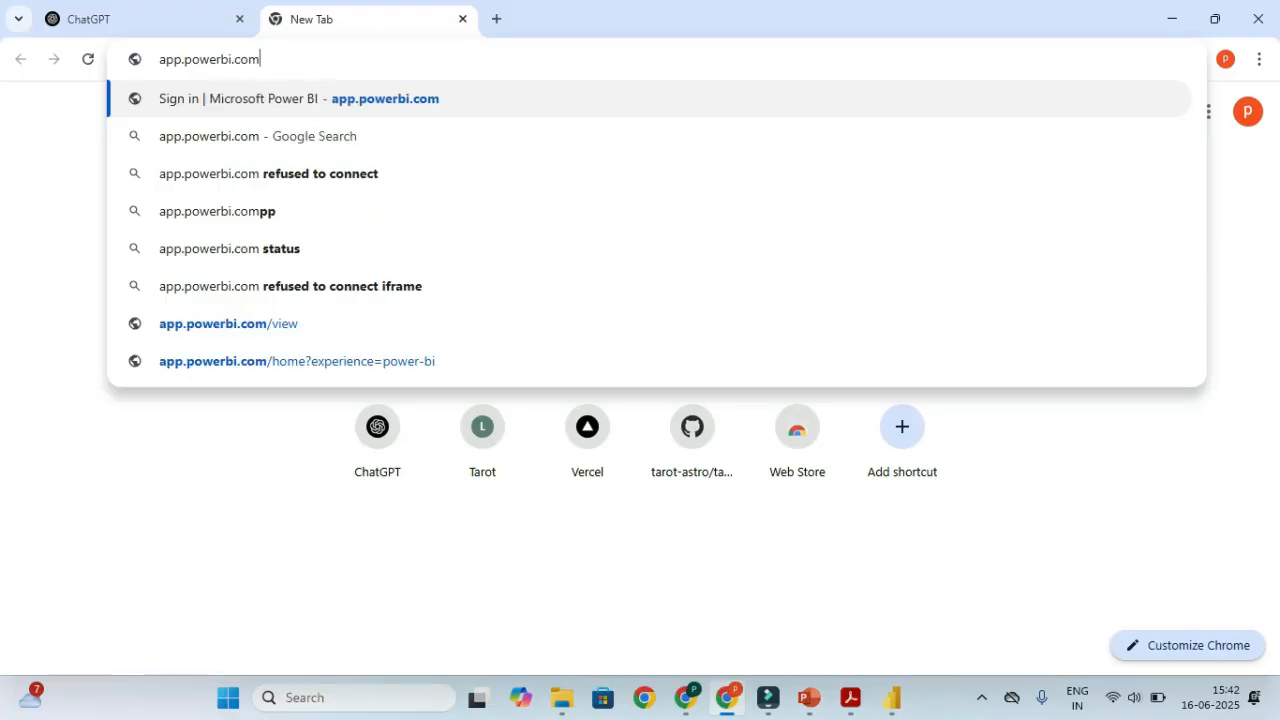
{"action": "key", "text": "Return"}
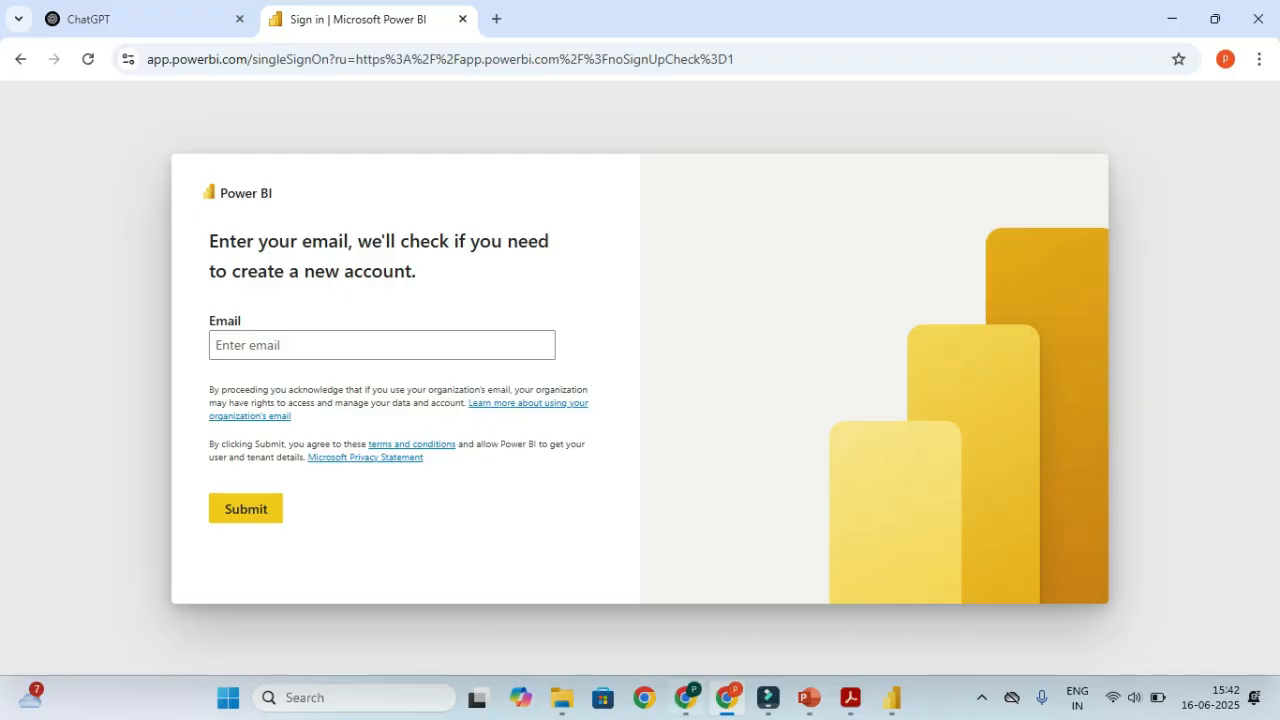
In the other Chrome window, load app.powerbi.com and close all its other tabs
{"action": "left_click", "coordinate": [686, 697]}
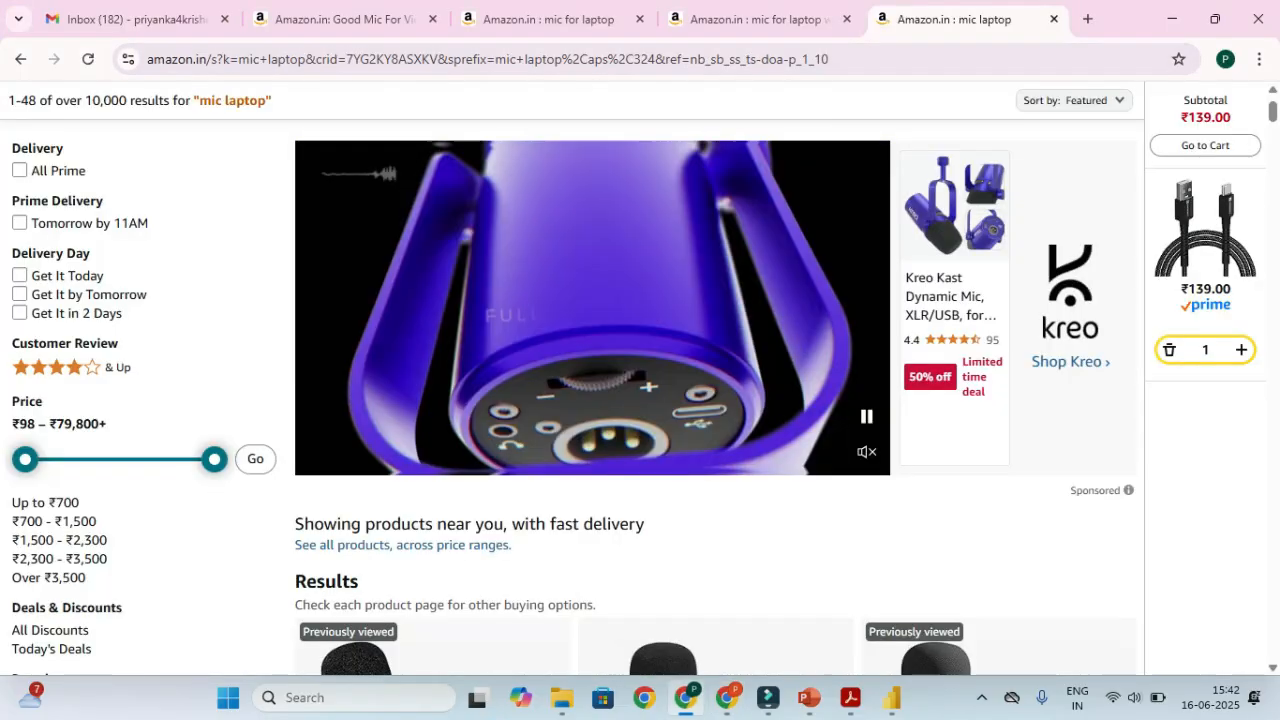
{"action": "left_click", "coordinate": [1088, 19]}
{"action": "type", "text": "app."}
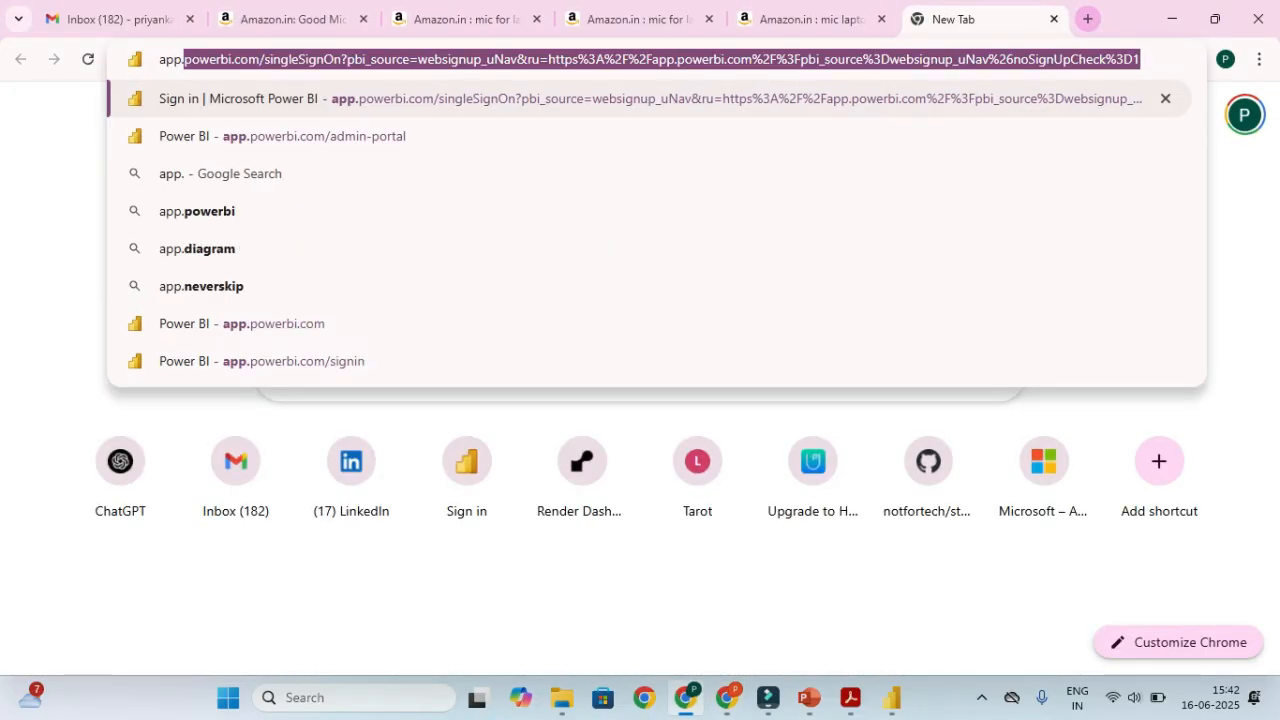
{"action": "type", "text": "powerbi.com"}
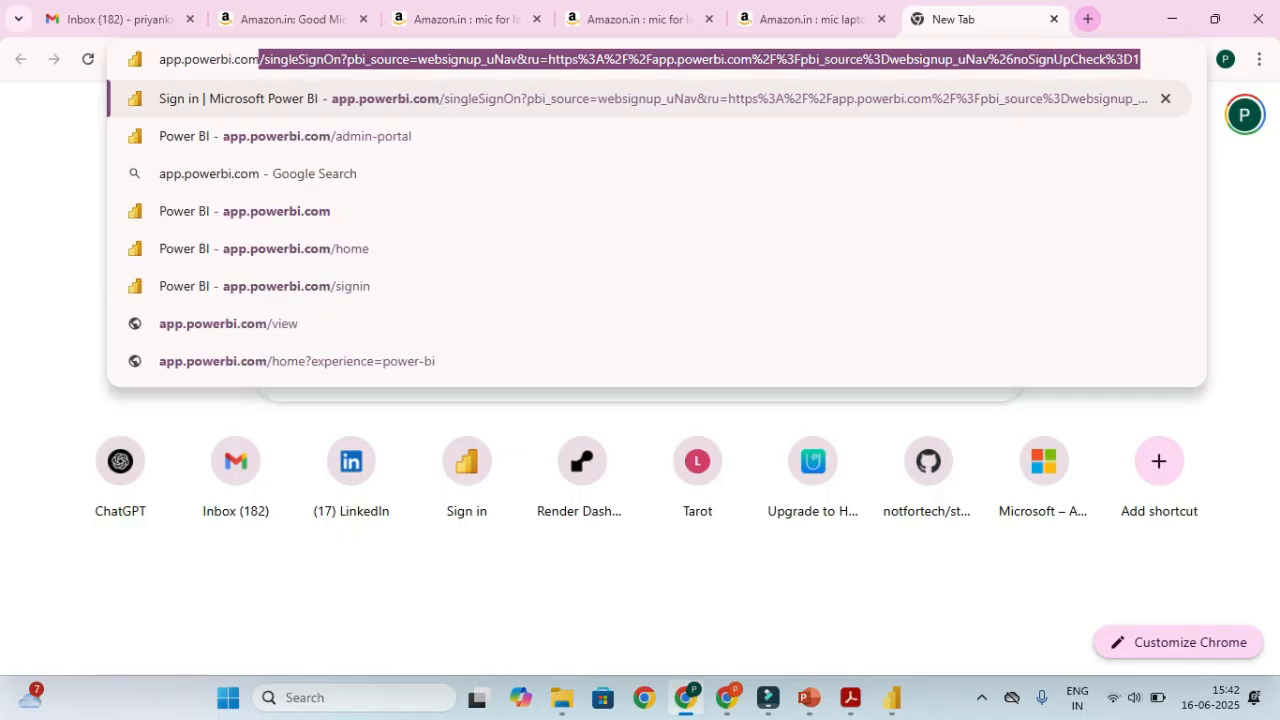
{"action": "key", "text": "Return"}
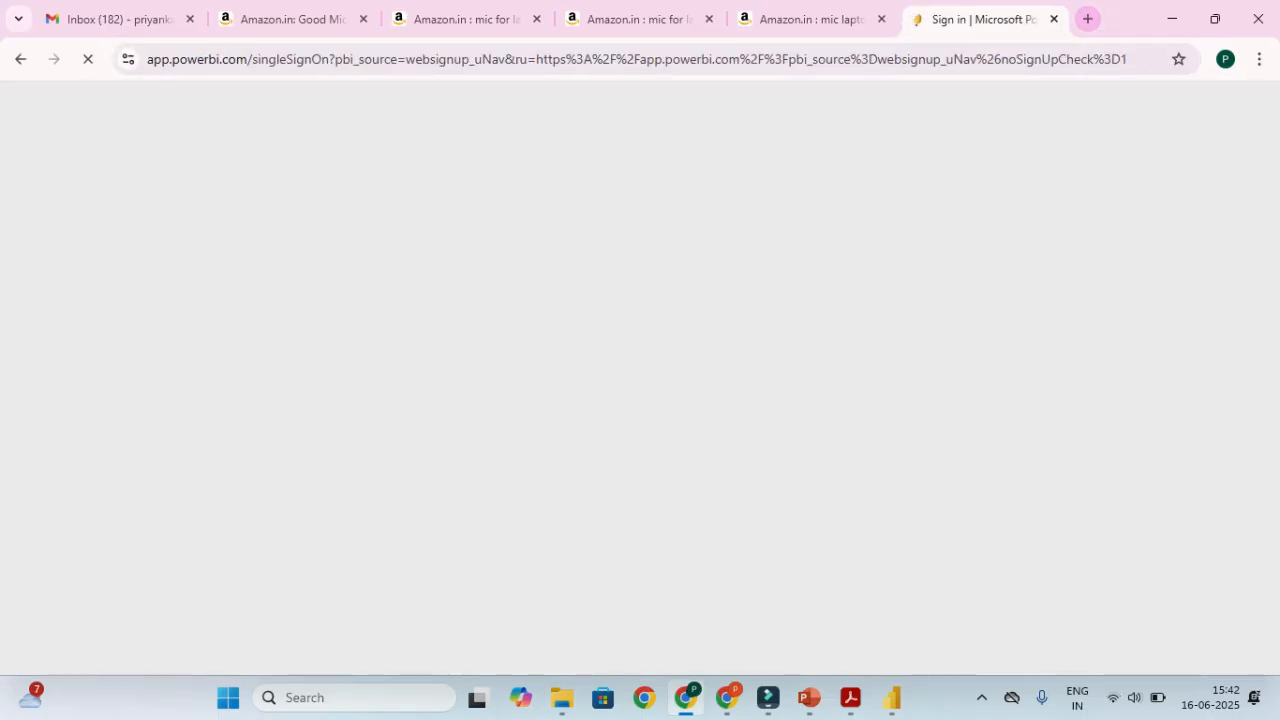
{"action": "right_click", "coordinate": [985, 22]}
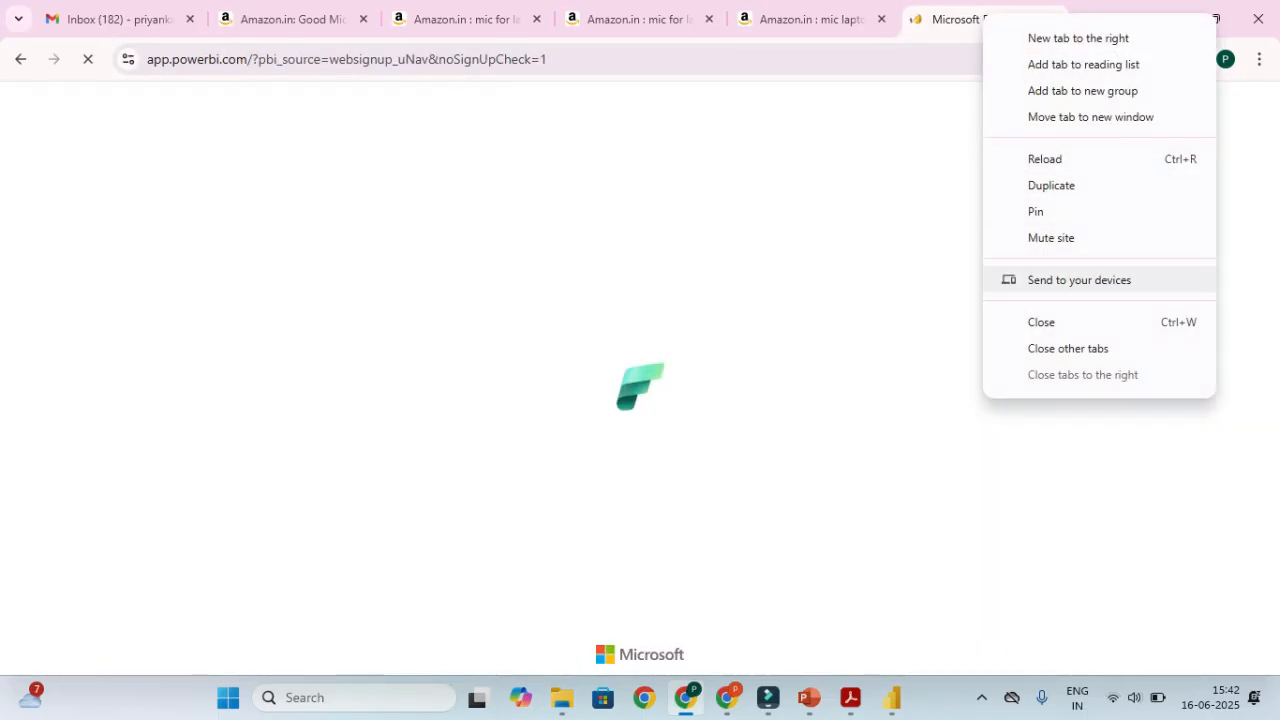
{"action": "left_click", "coordinate": [1068, 348]}
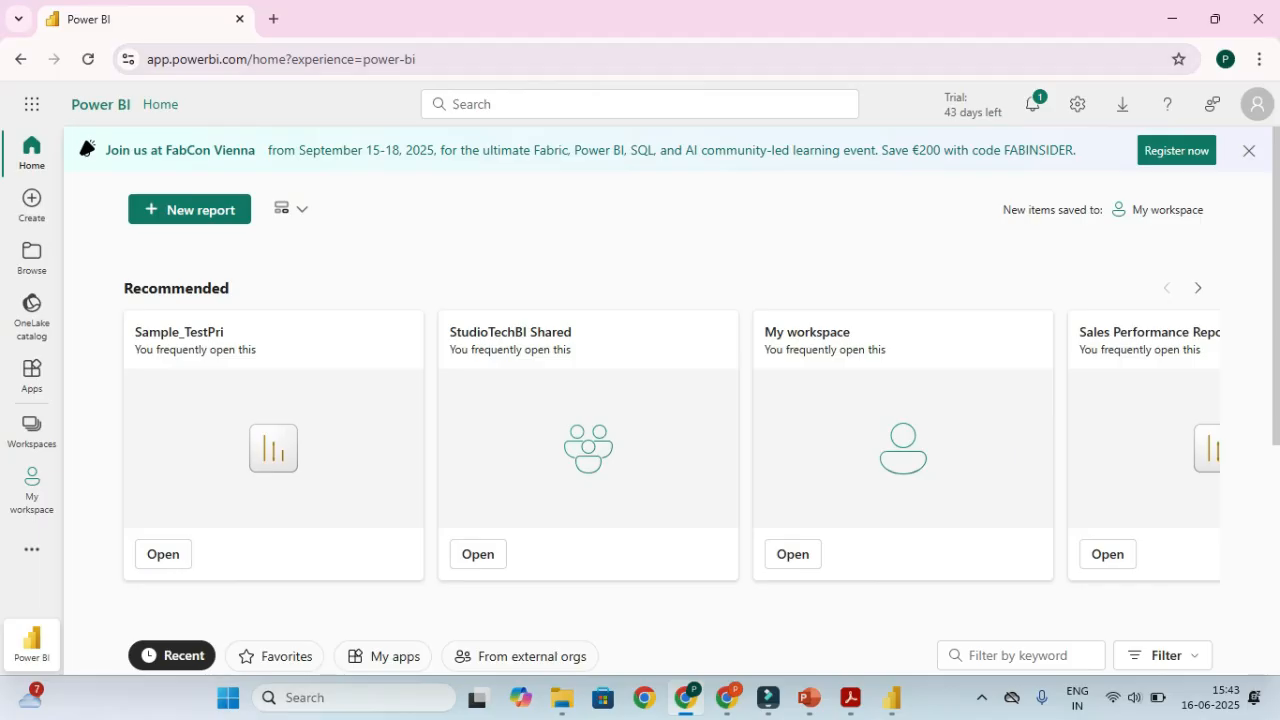
{"action": "left_click", "coordinate": [640, 59]}
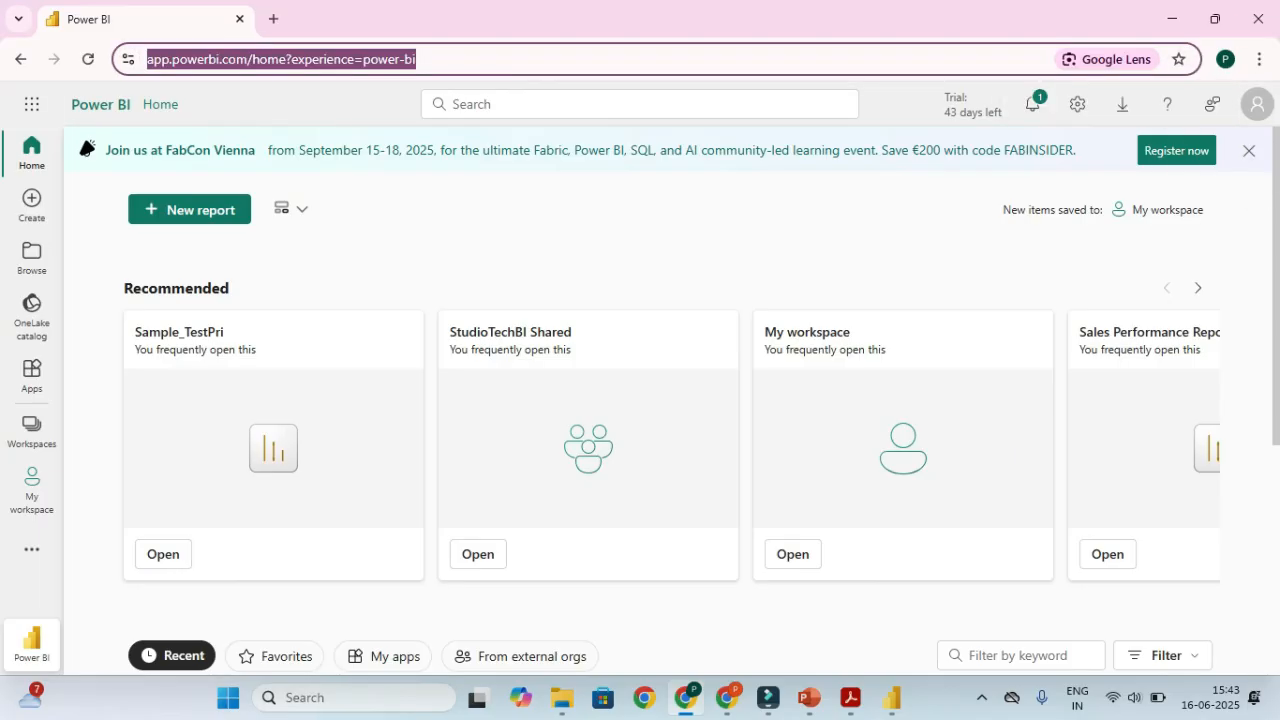
{"action": "left_click", "coordinate": [1256, 104]}
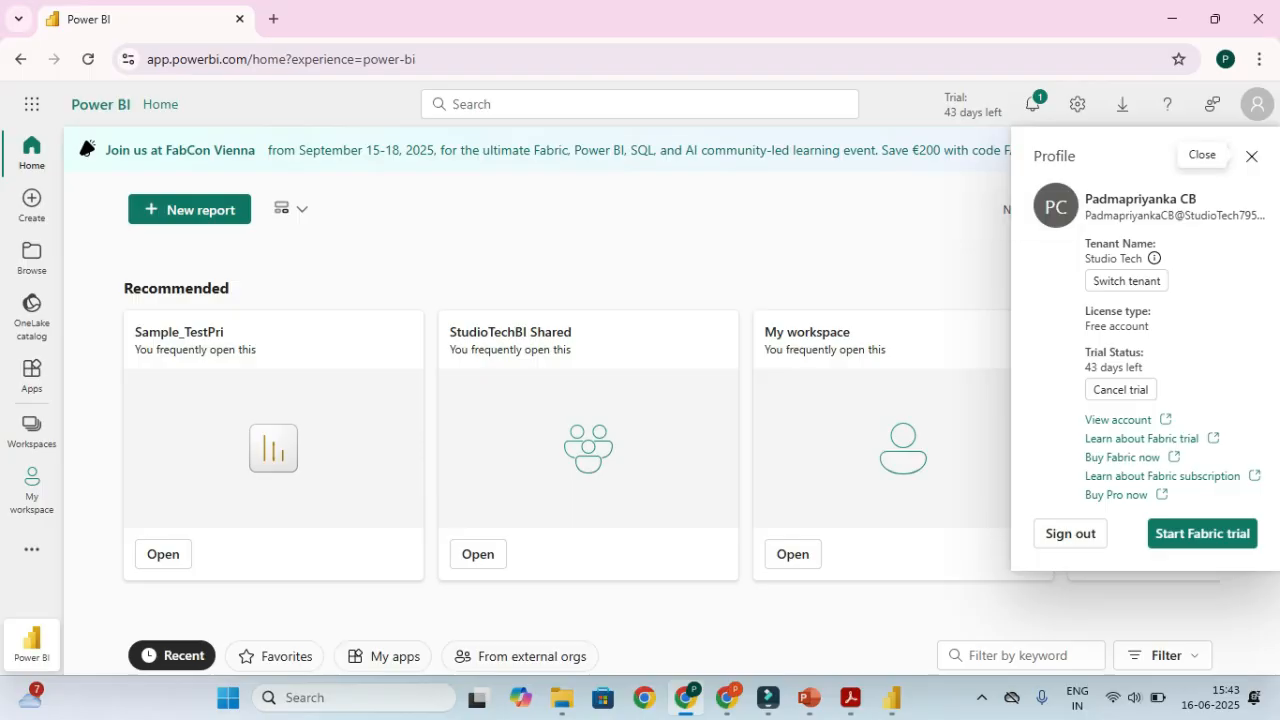
{"action": "left_click", "coordinate": [1251, 156]}
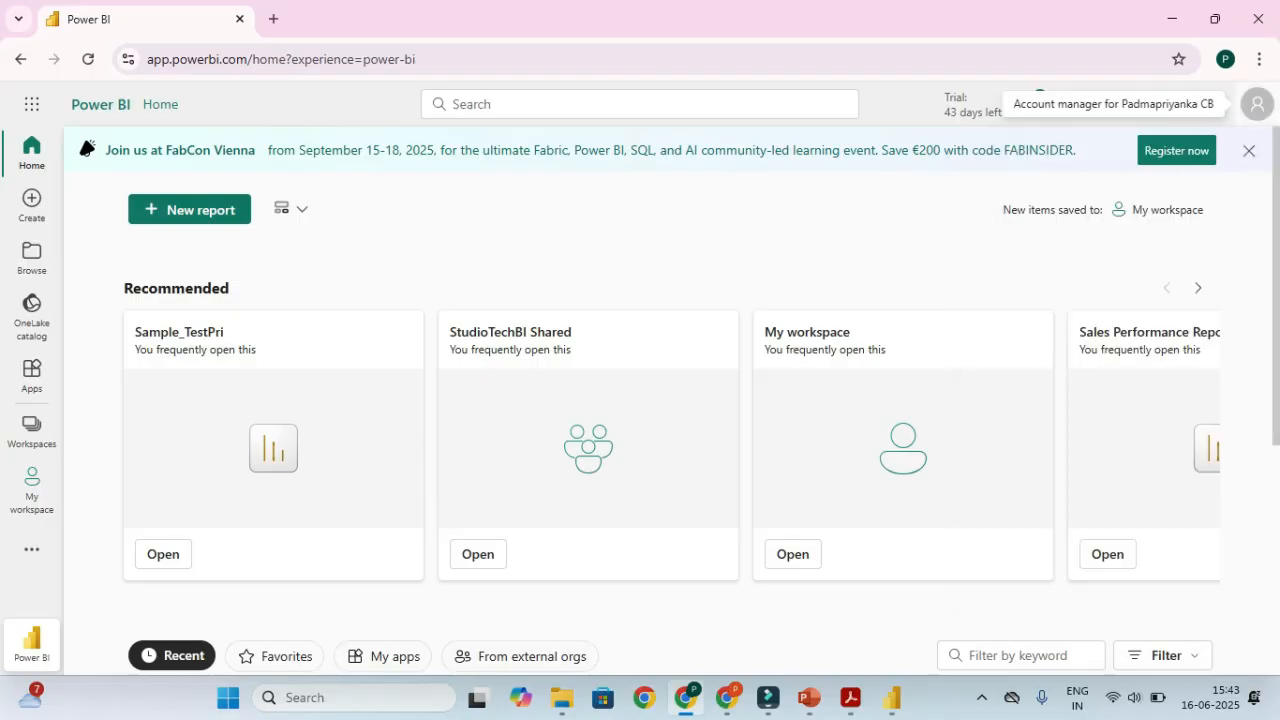
{"action": "left_click", "coordinate": [1257, 104]}
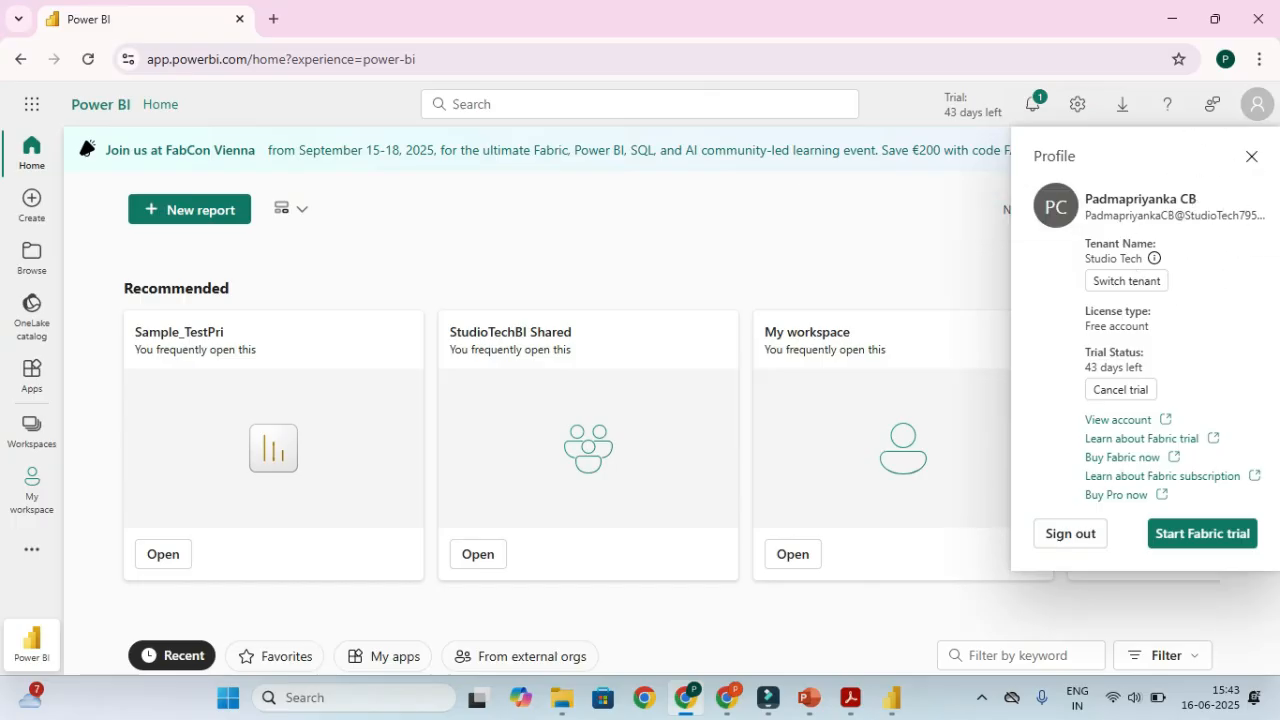
{"action": "left_click", "coordinate": [1257, 104]}
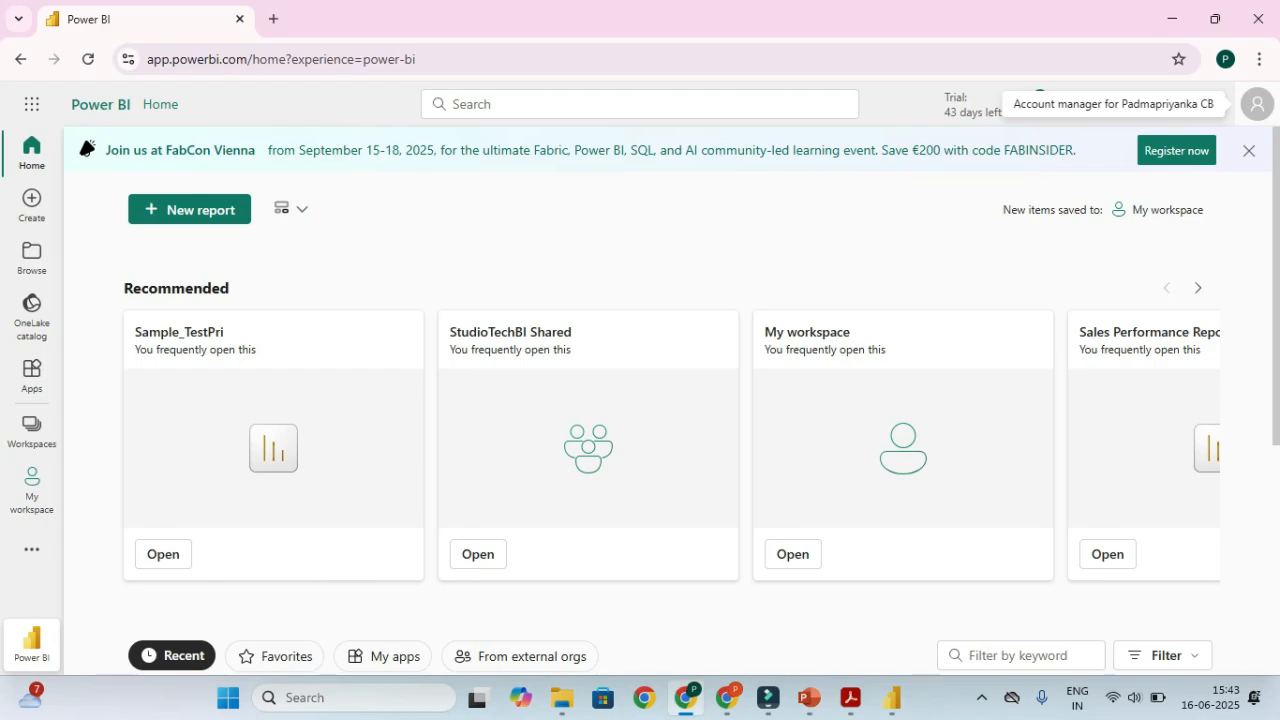
{"action": "left_click", "coordinate": [1257, 104]}
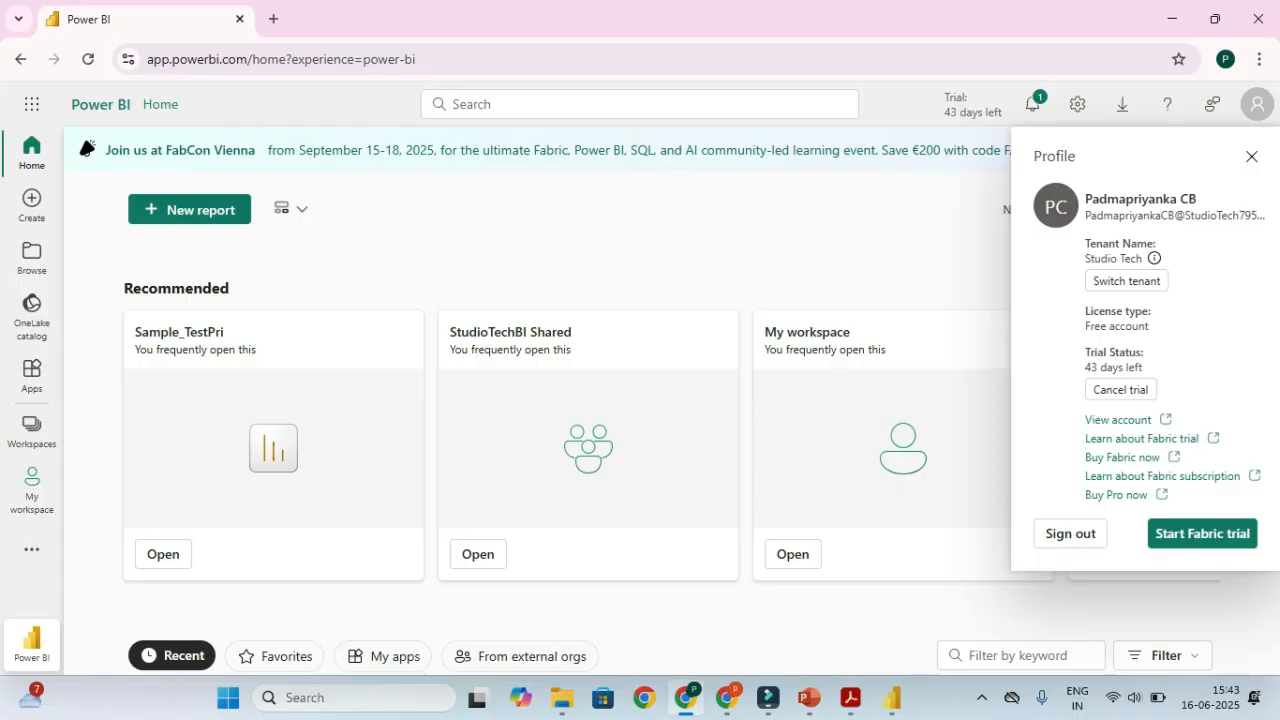
{"action": "left_click", "coordinate": [1251, 157]}
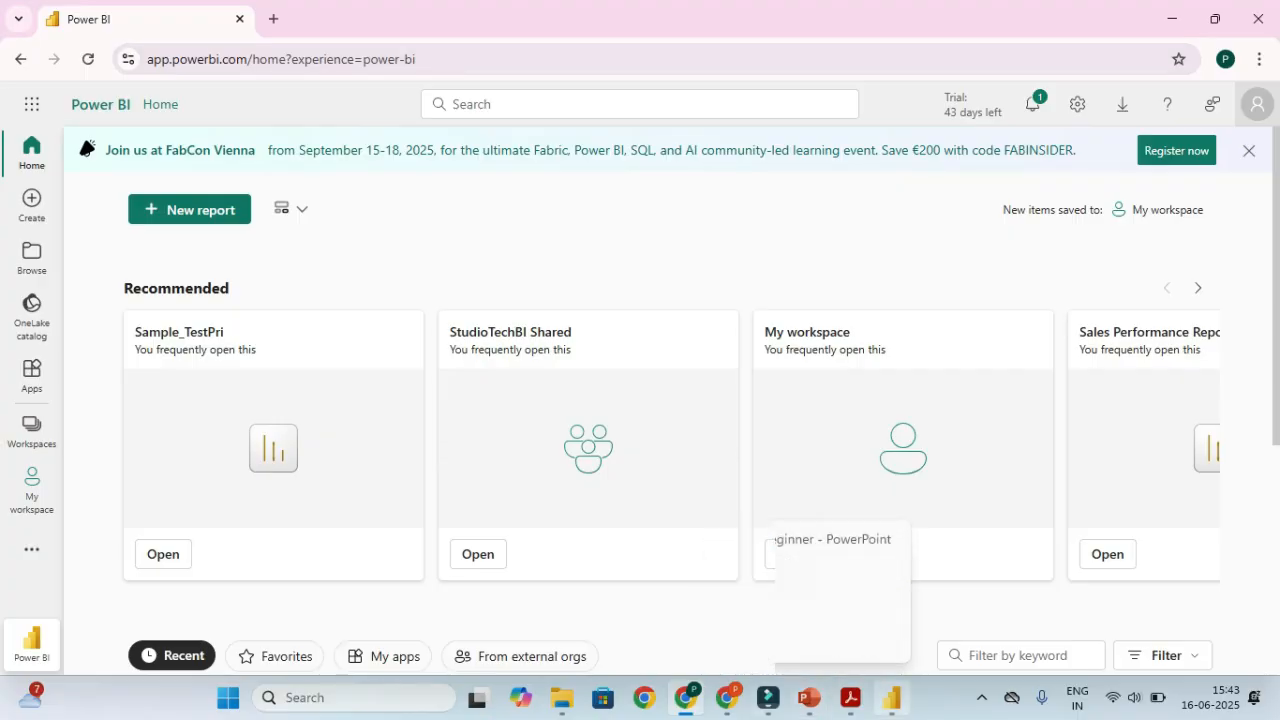
Save the PBI_Full_Part1 report's changes when Publish prompts for it
{"action": "left_click", "coordinate": [891, 698]}
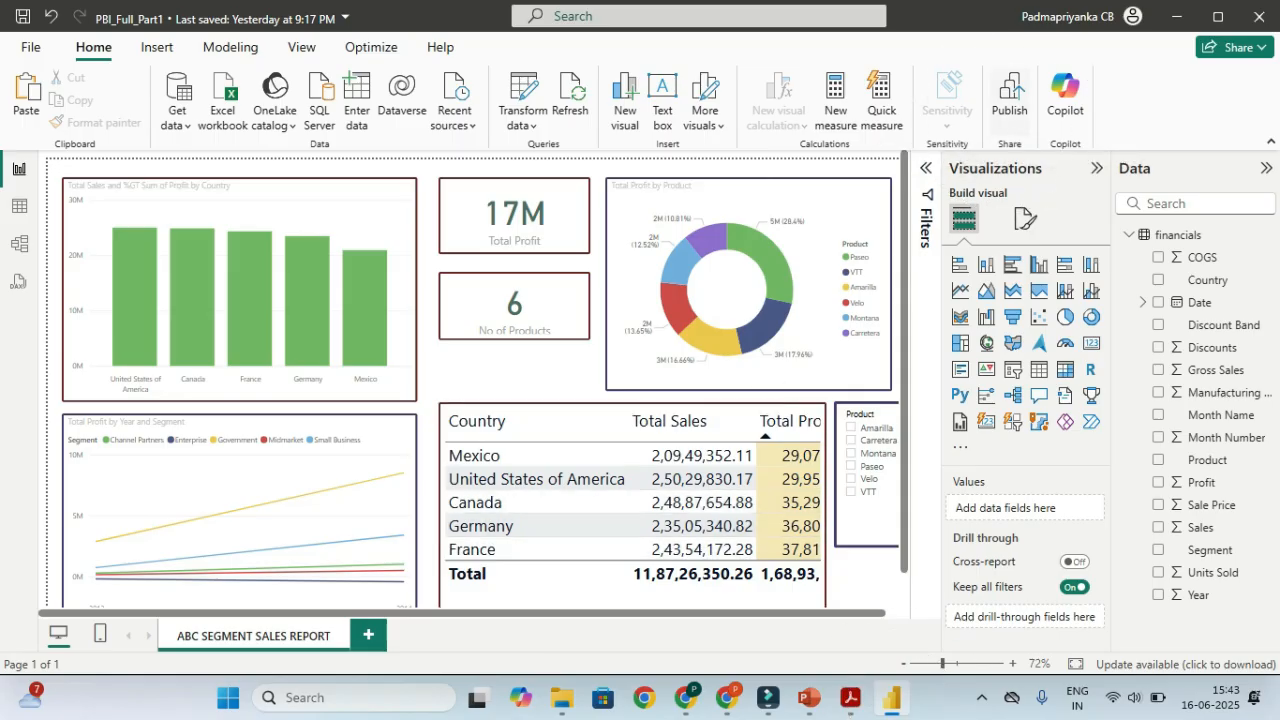
{"action": "left_click", "coordinate": [1010, 96]}
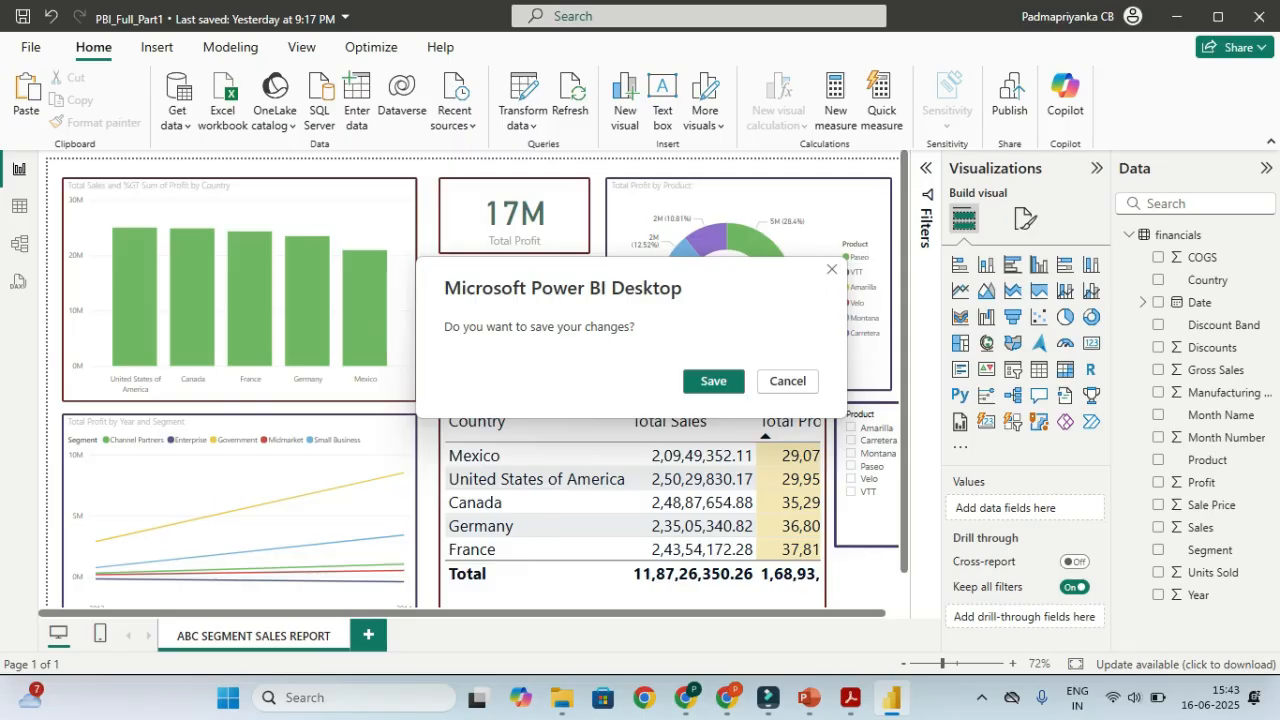
{"action": "key", "text": "Return"}
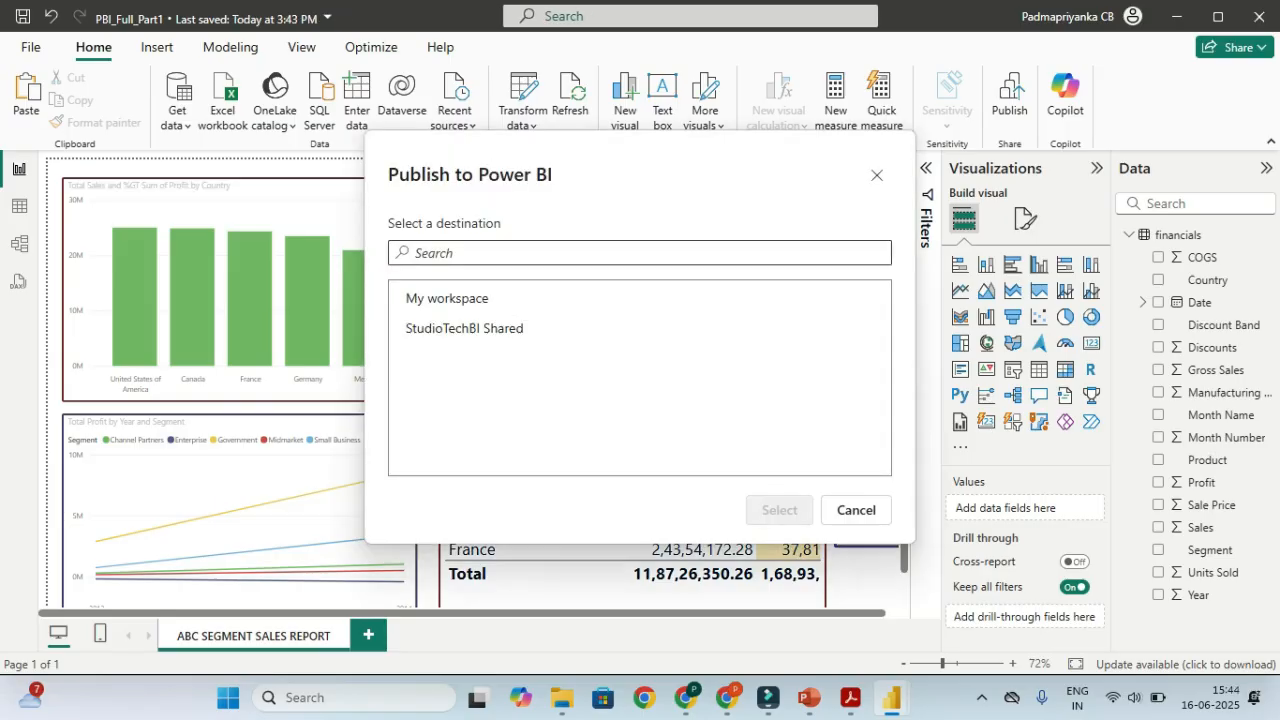
Publish PBI_Full_Part1 to My workspace and dismiss the success message
{"action": "left_click", "coordinate": [450, 297]}
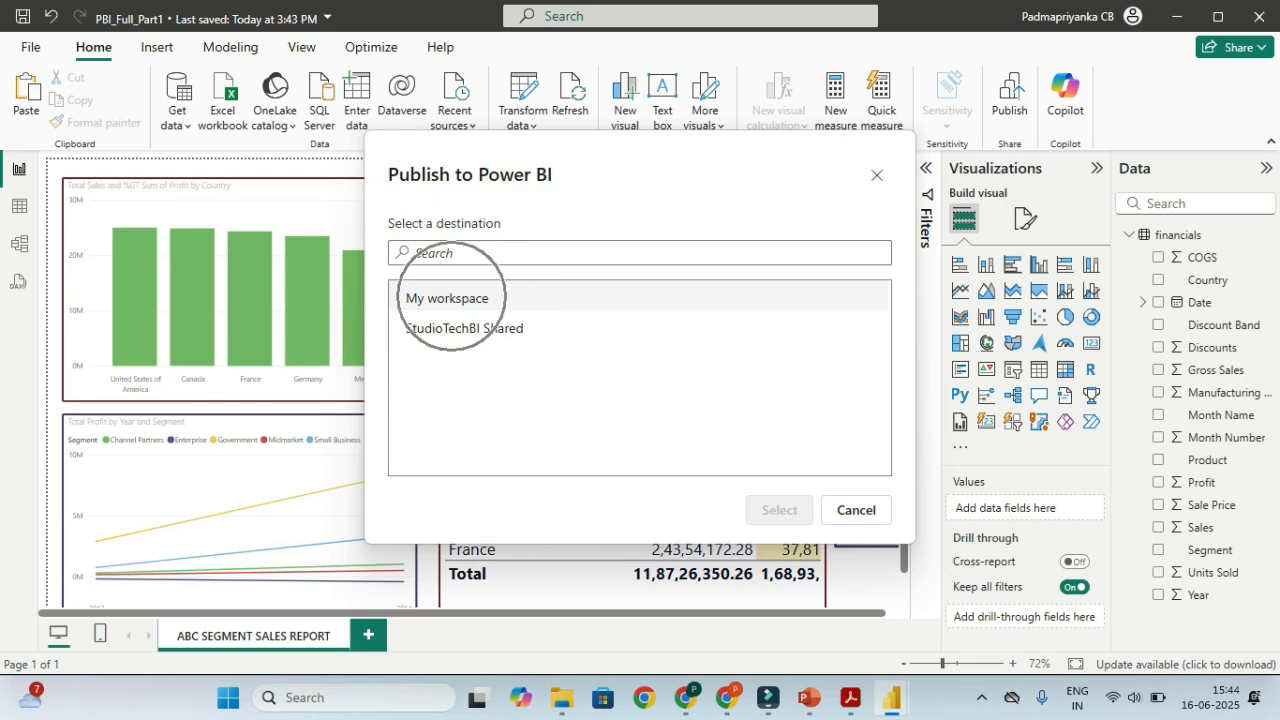
{"action": "key", "text": "ctrl"}
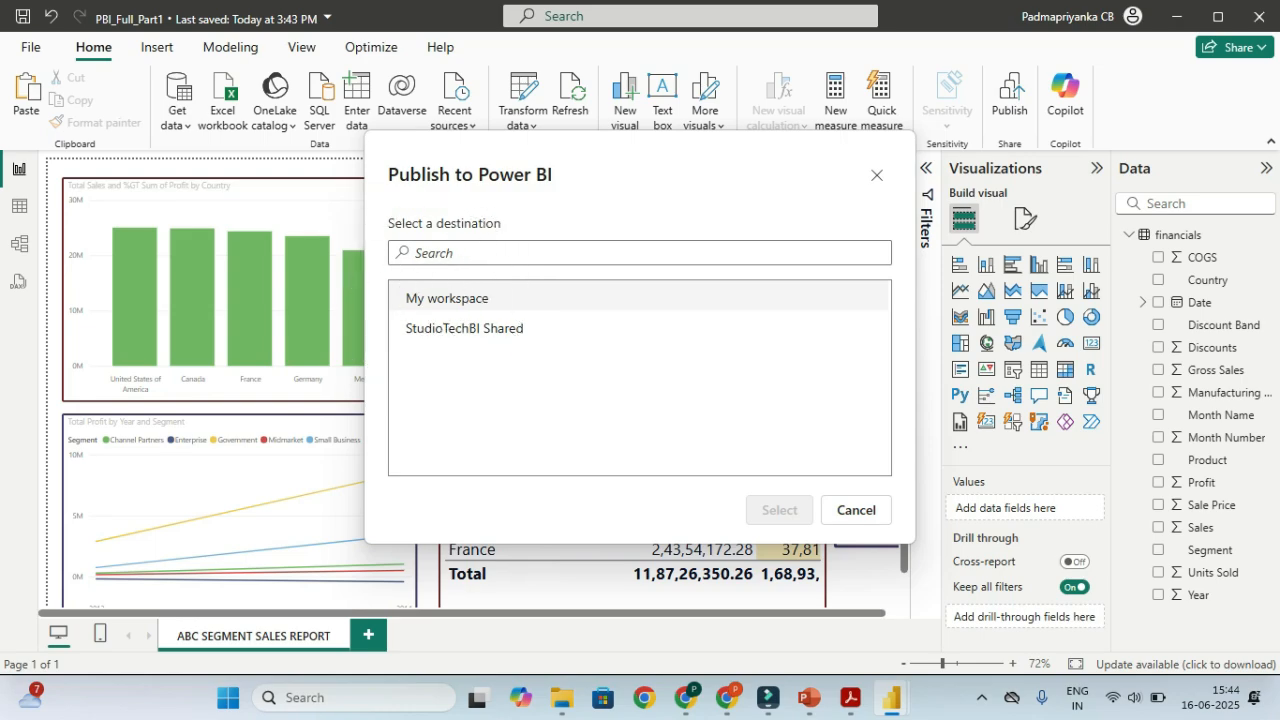
{"action": "key", "text": "ctrl"}
{"action": "left_click", "coordinate": [440, 298]}
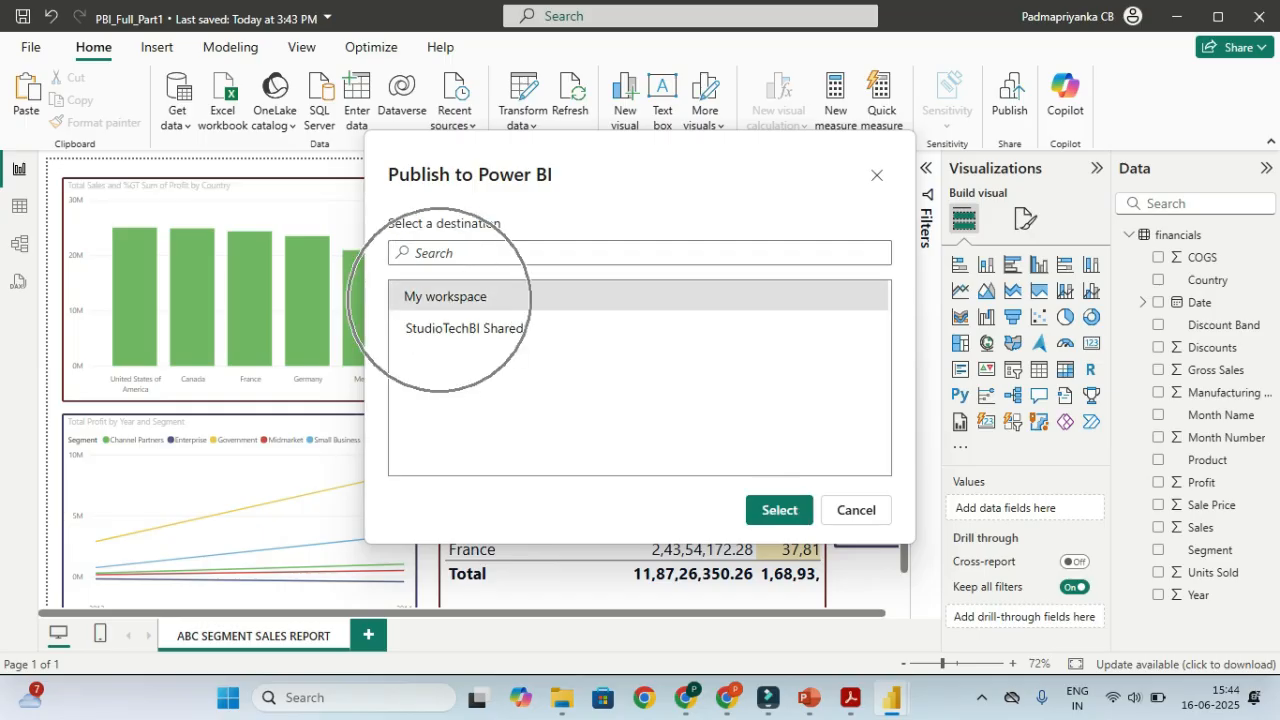
{"action": "left_click", "coordinate": [780, 510]}
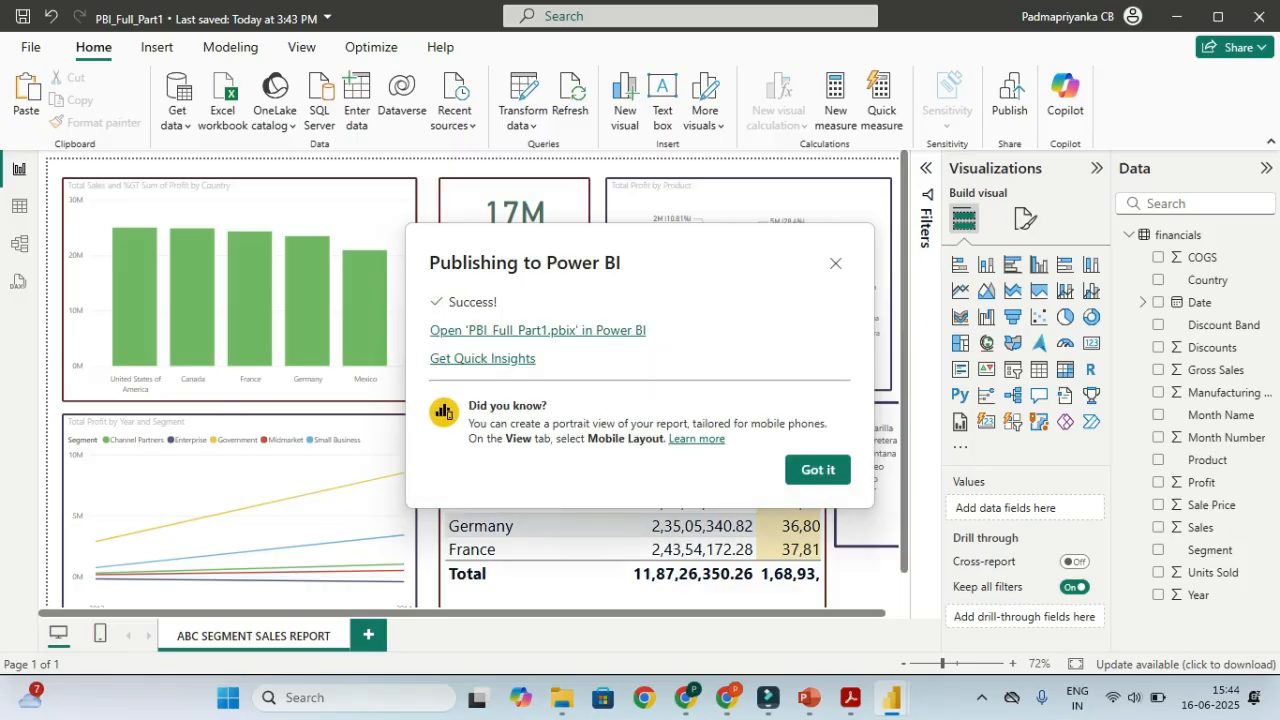
{"action": "left_click", "coordinate": [817, 469]}
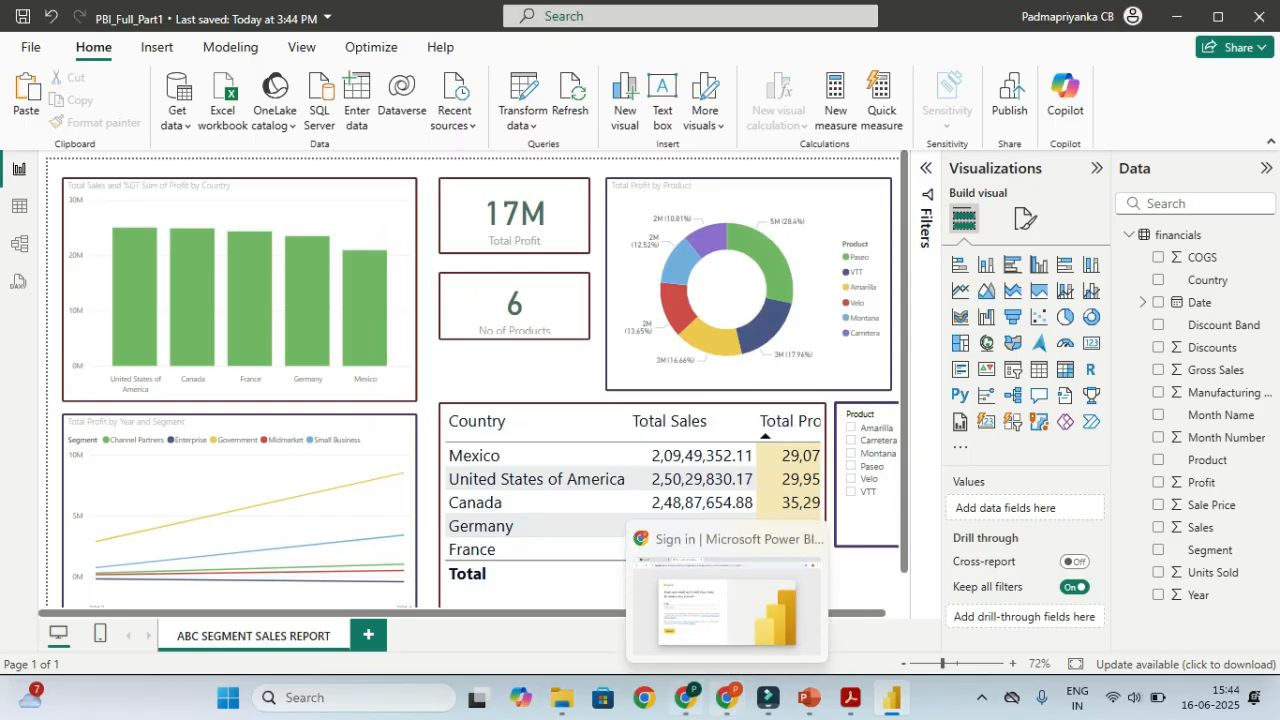
Open My workspace in the Power BI service to see the PBI_Full_Part1 report and semantic model
{"action": "left_click", "coordinate": [687, 698]}
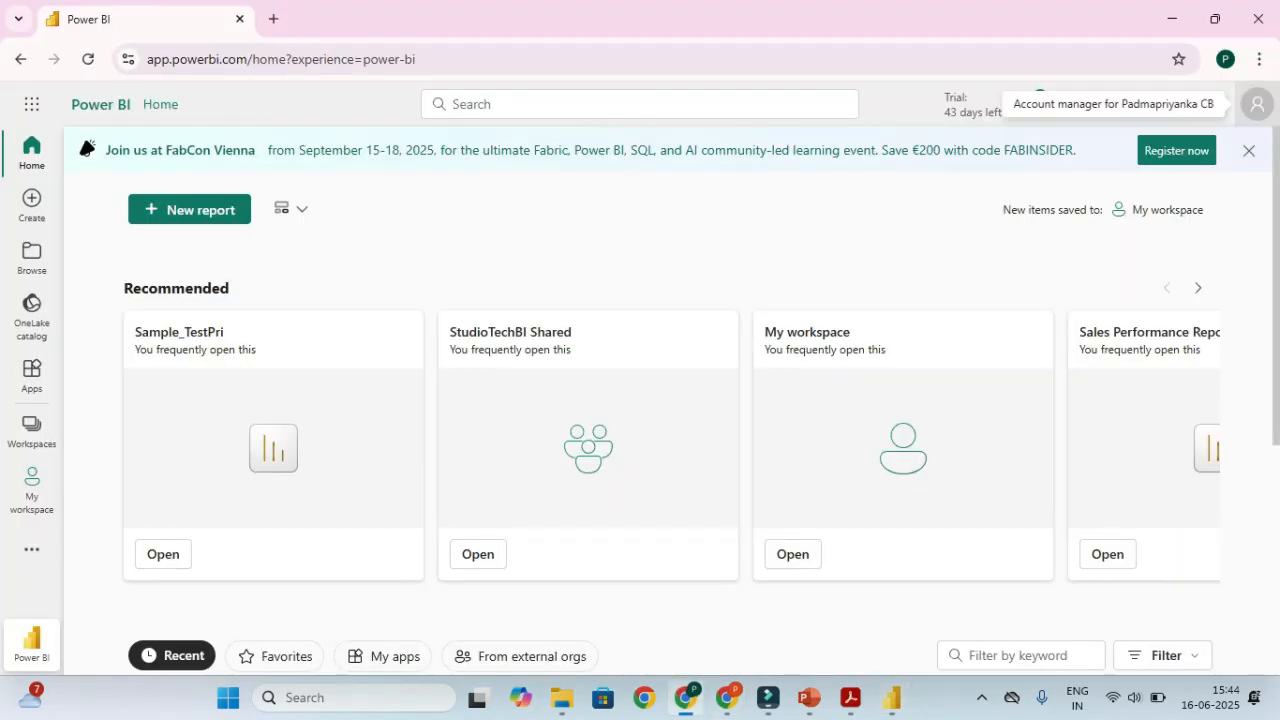
{"action": "key", "text": "ctrl"}
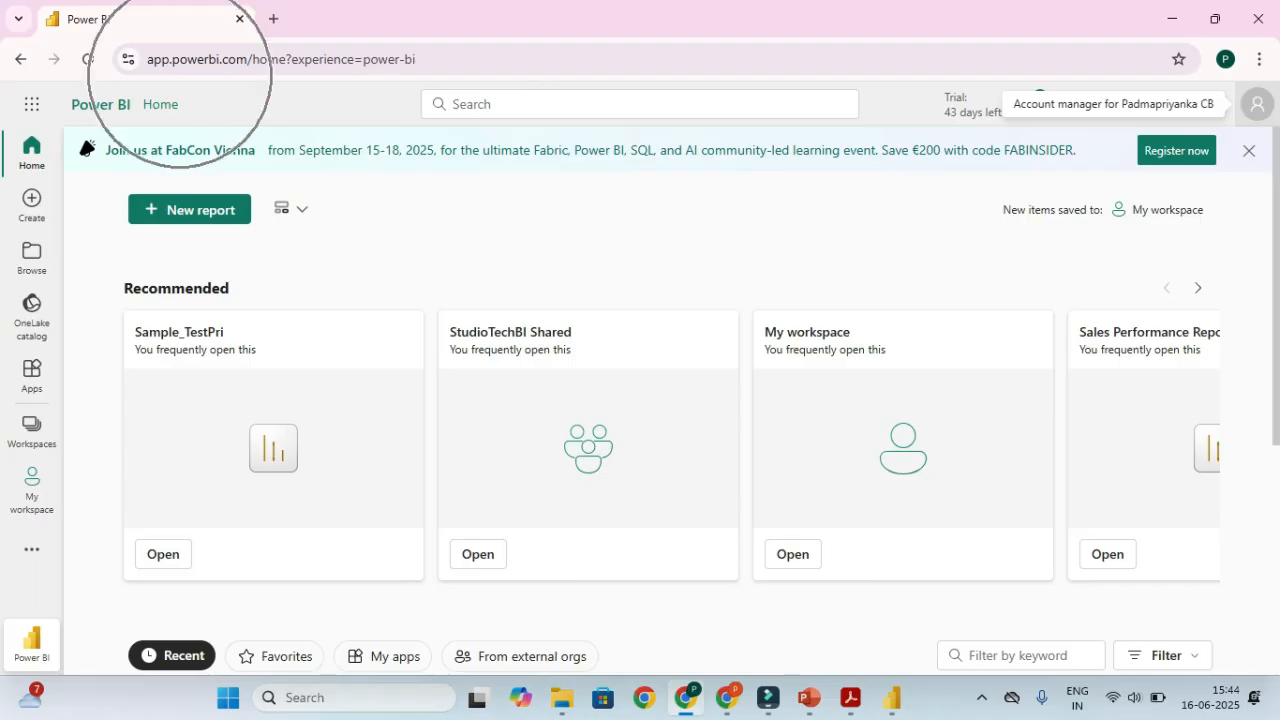
{"action": "scroll", "coordinate": [670, 400], "scroll_direction": "down", "scroll_amount": 4}
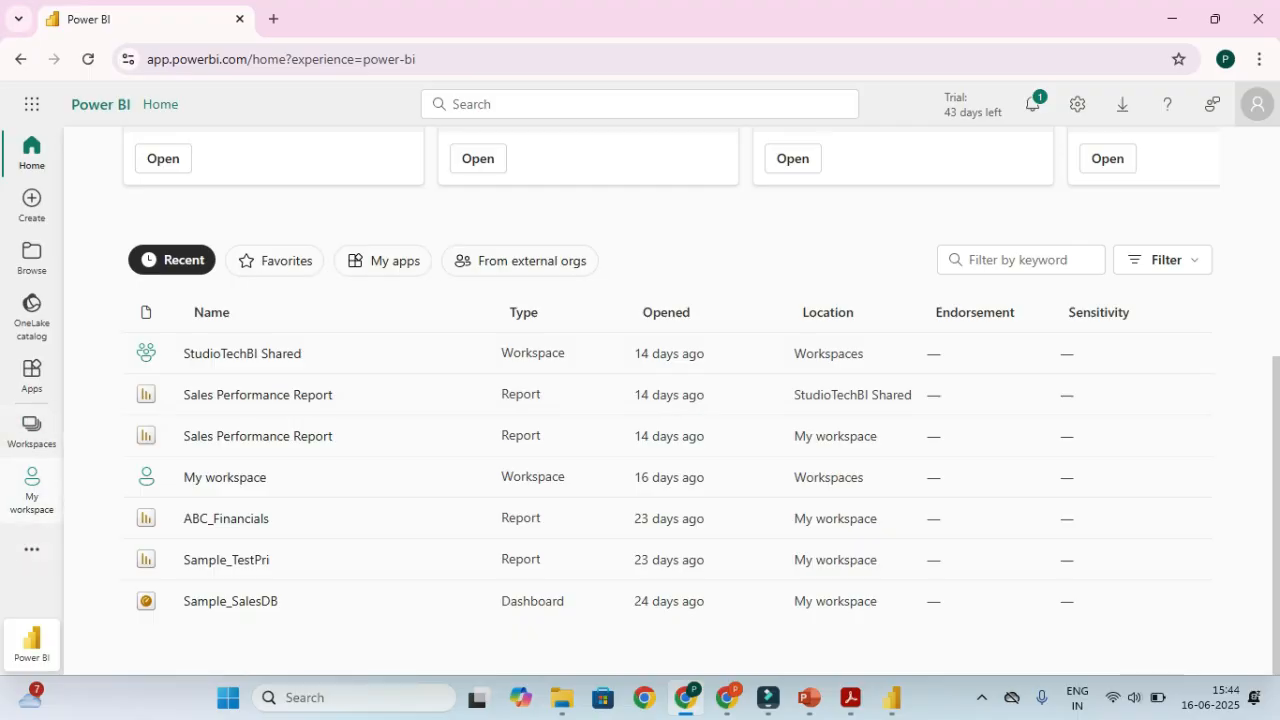
{"action": "left_click", "coordinate": [32, 490]}
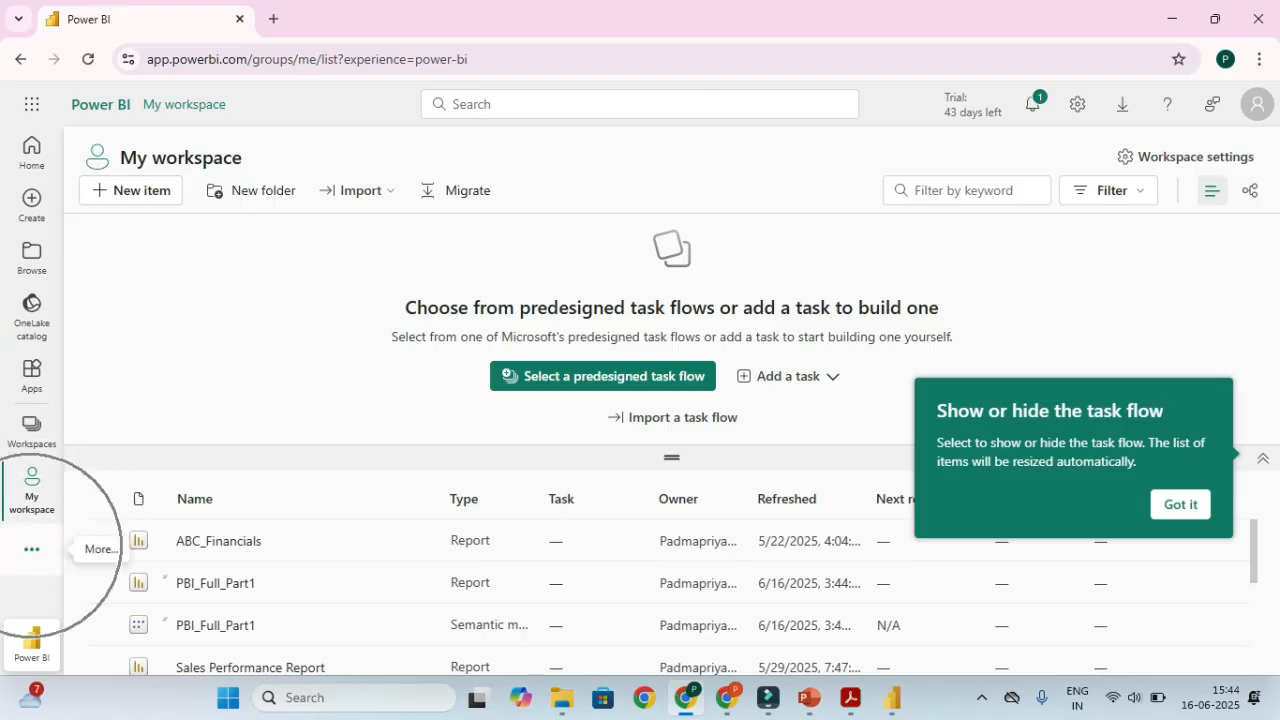
{"action": "left_click", "coordinate": [32, 549]}
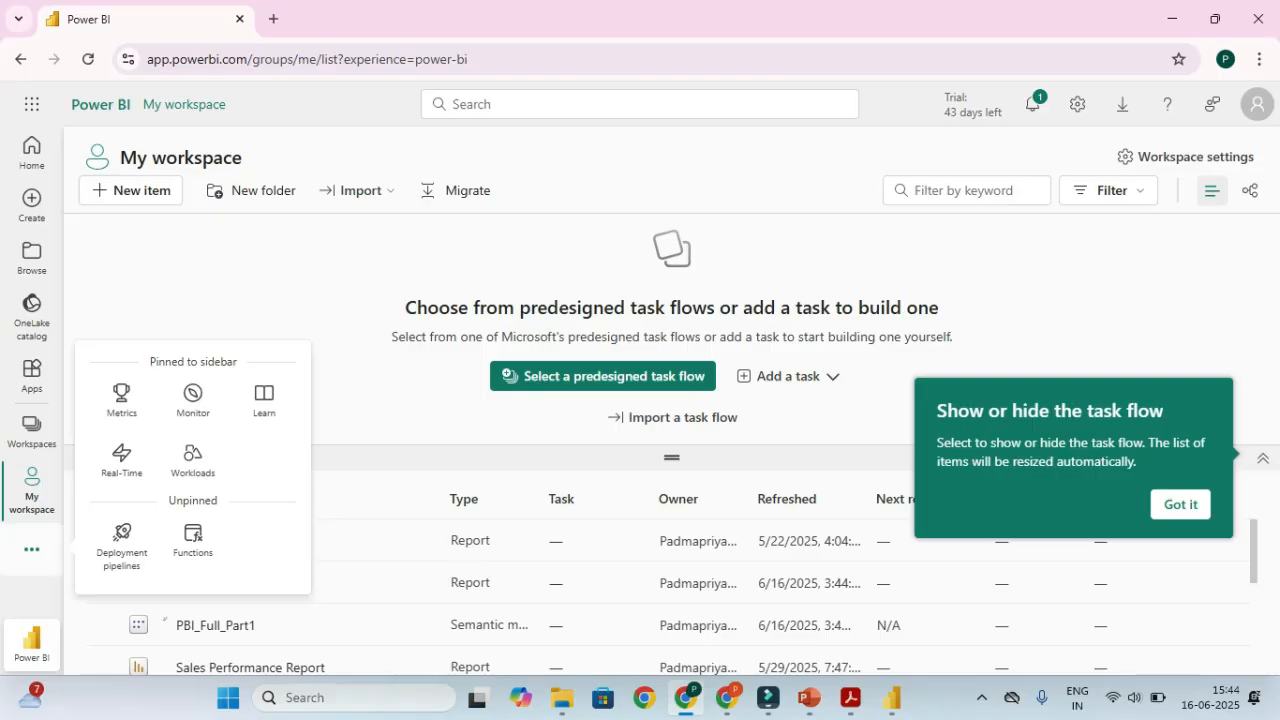
{"action": "left_click", "coordinate": [32, 104]}
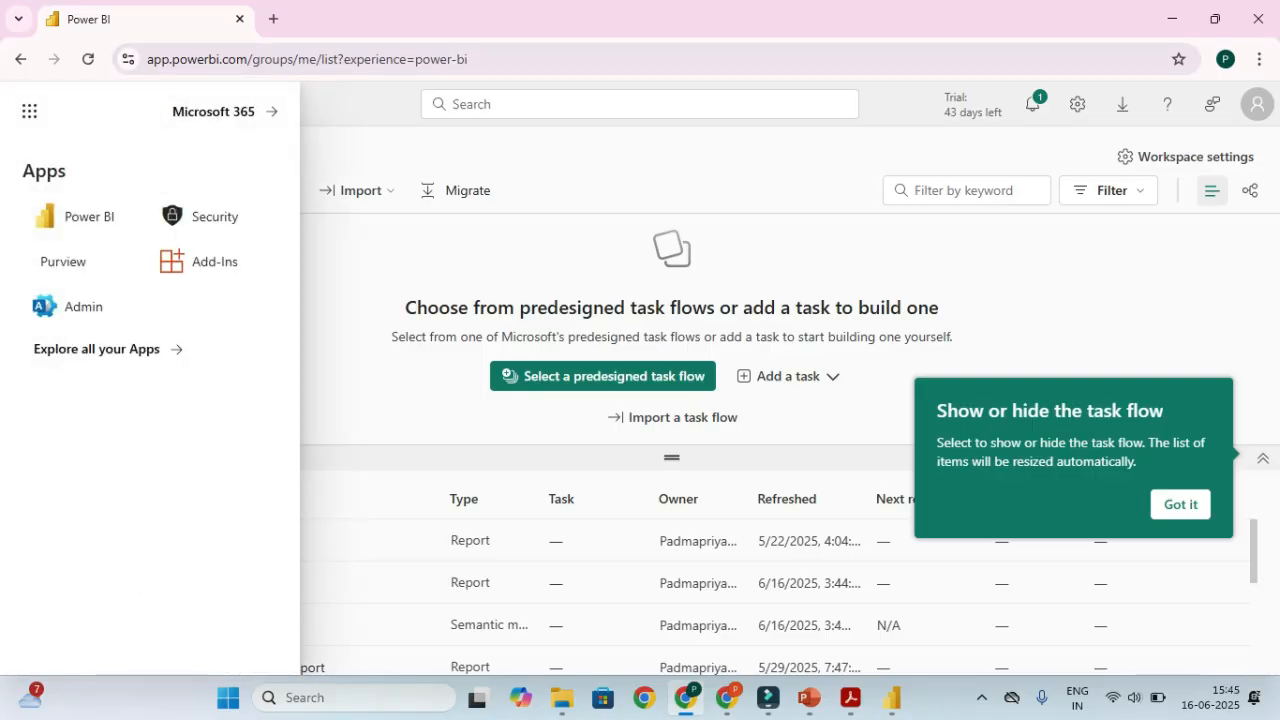
{"action": "left_click", "coordinate": [30, 111]}
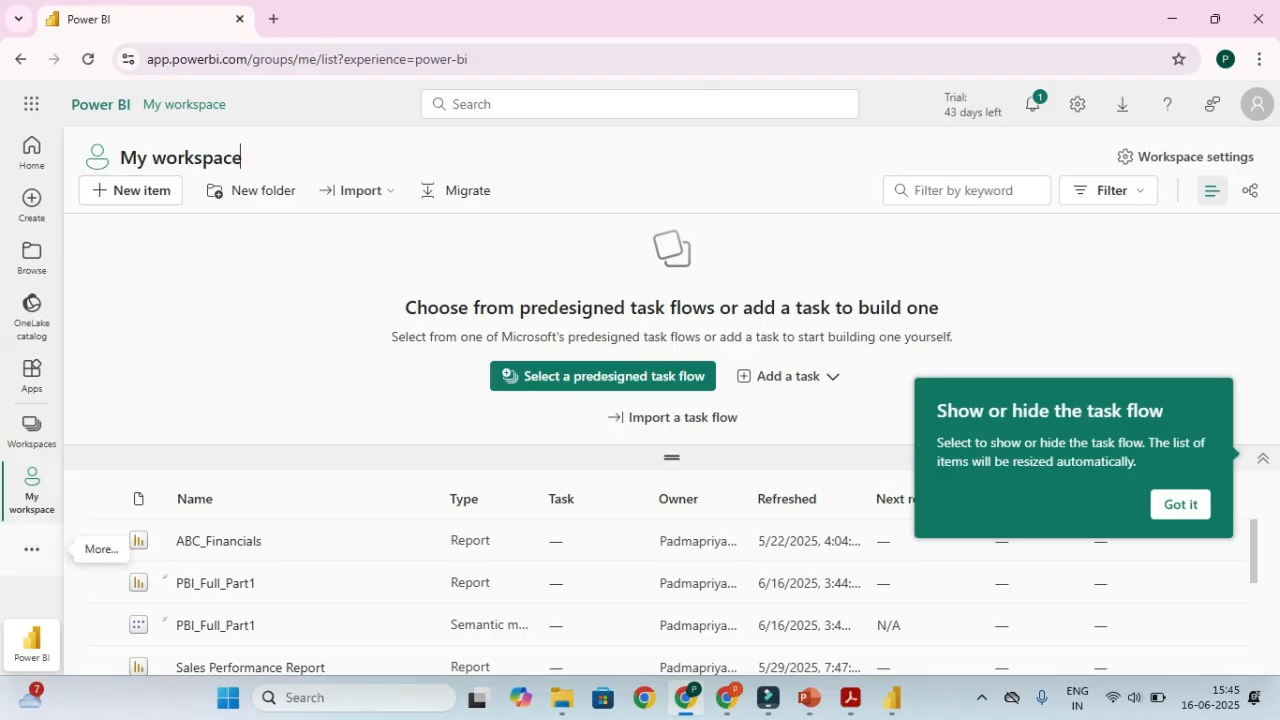
{"action": "key", "text": "ctrl"}
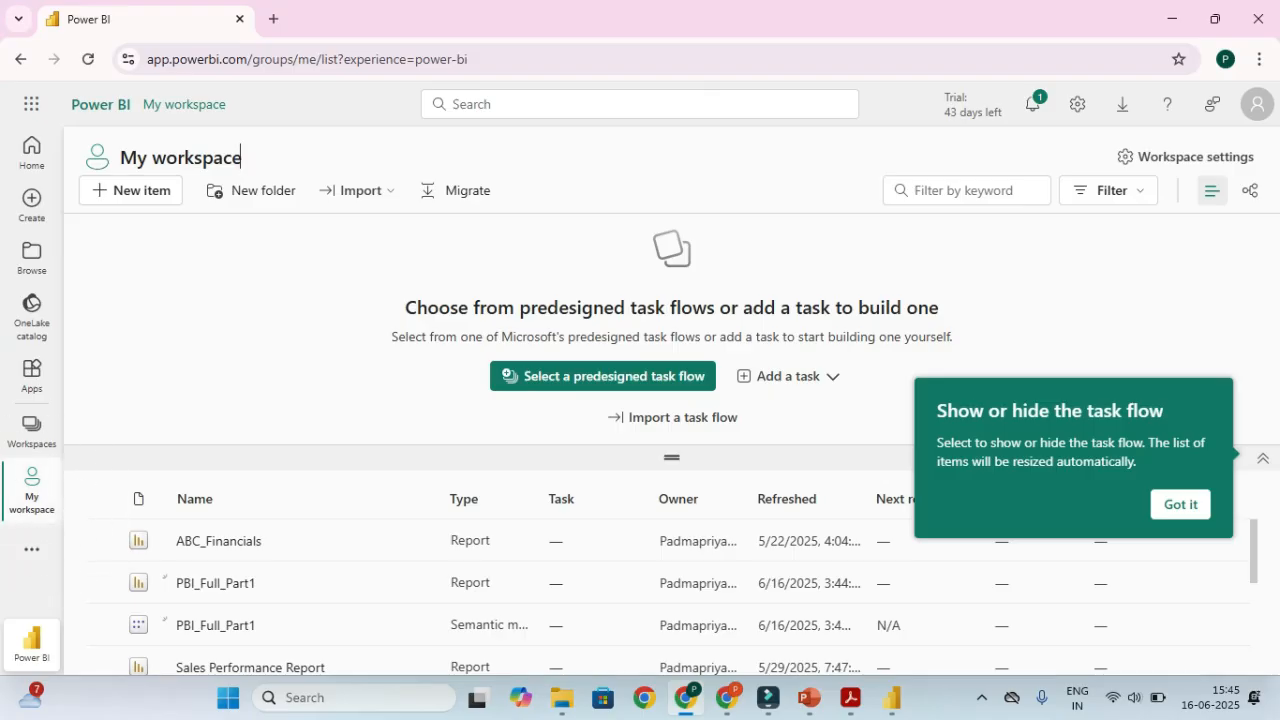
{"action": "key", "text": "ctrl"}
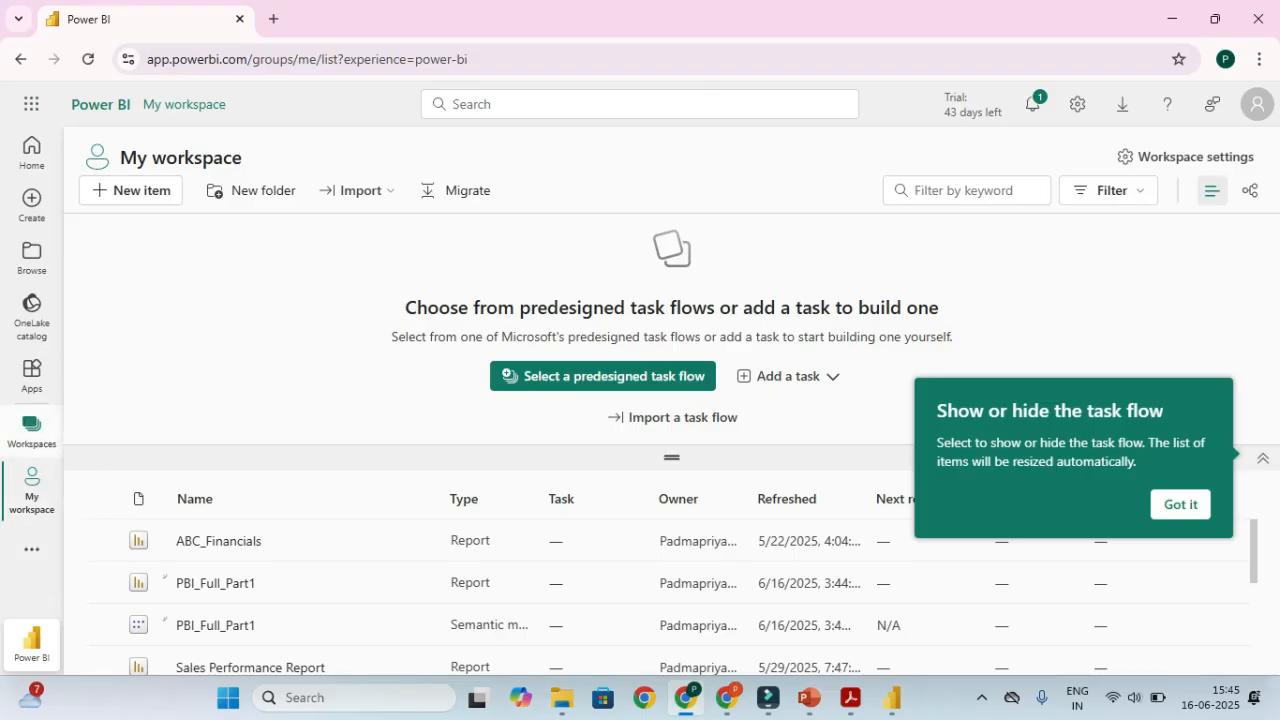
{"action": "left_click", "coordinate": [31, 430]}
{"action": "key", "text": "ctrl"}
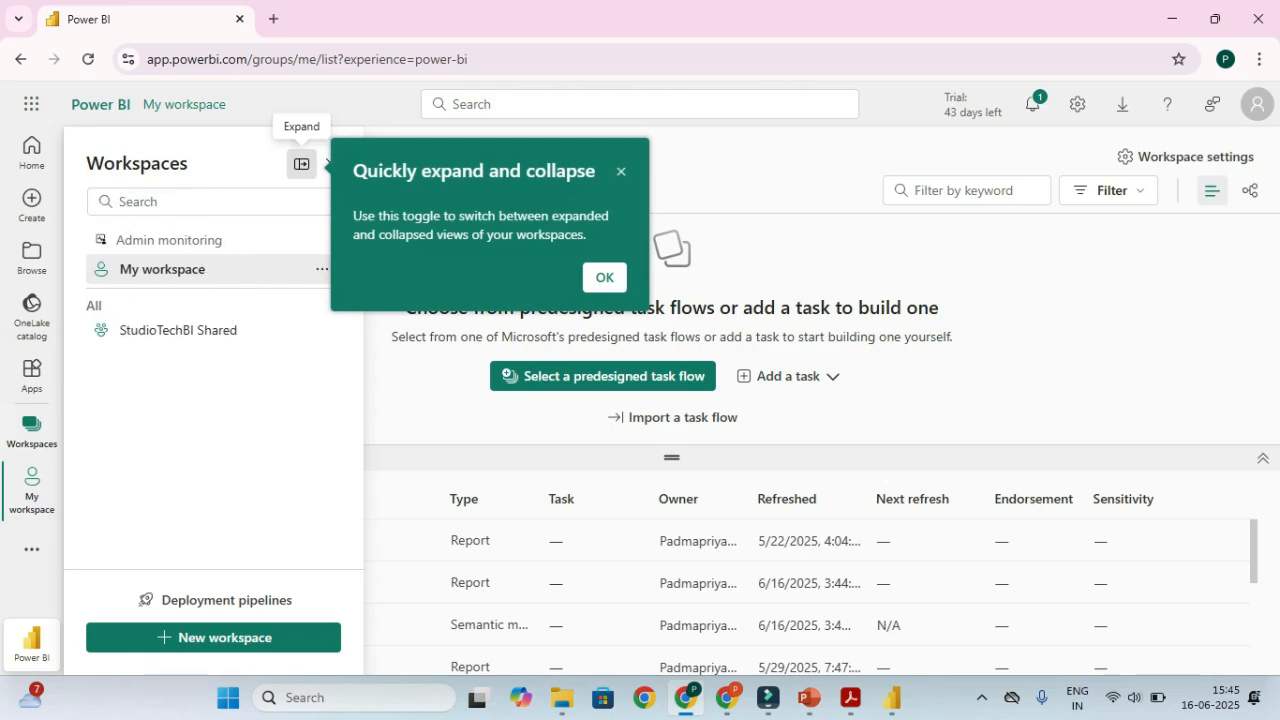
{"action": "left_click", "coordinate": [162, 269]}
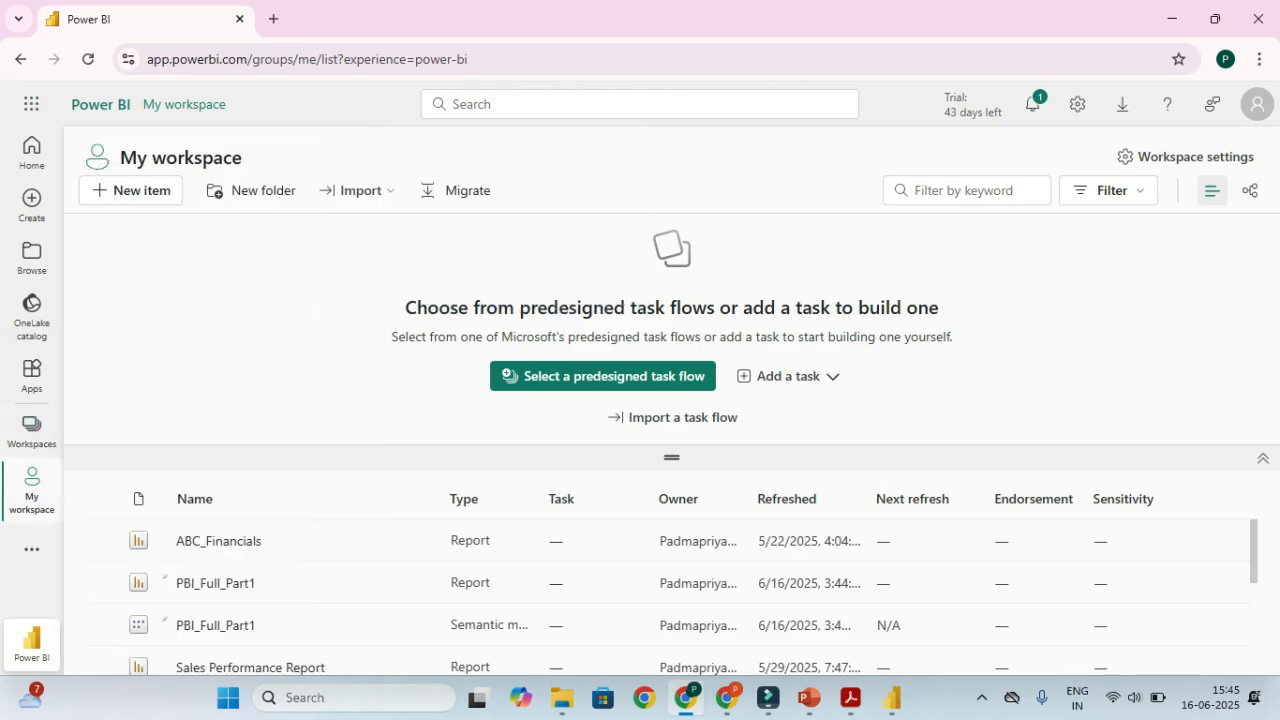
{"action": "scroll", "coordinate": [215, 560], "scroll_direction": "down", "scroll_amount": 3}
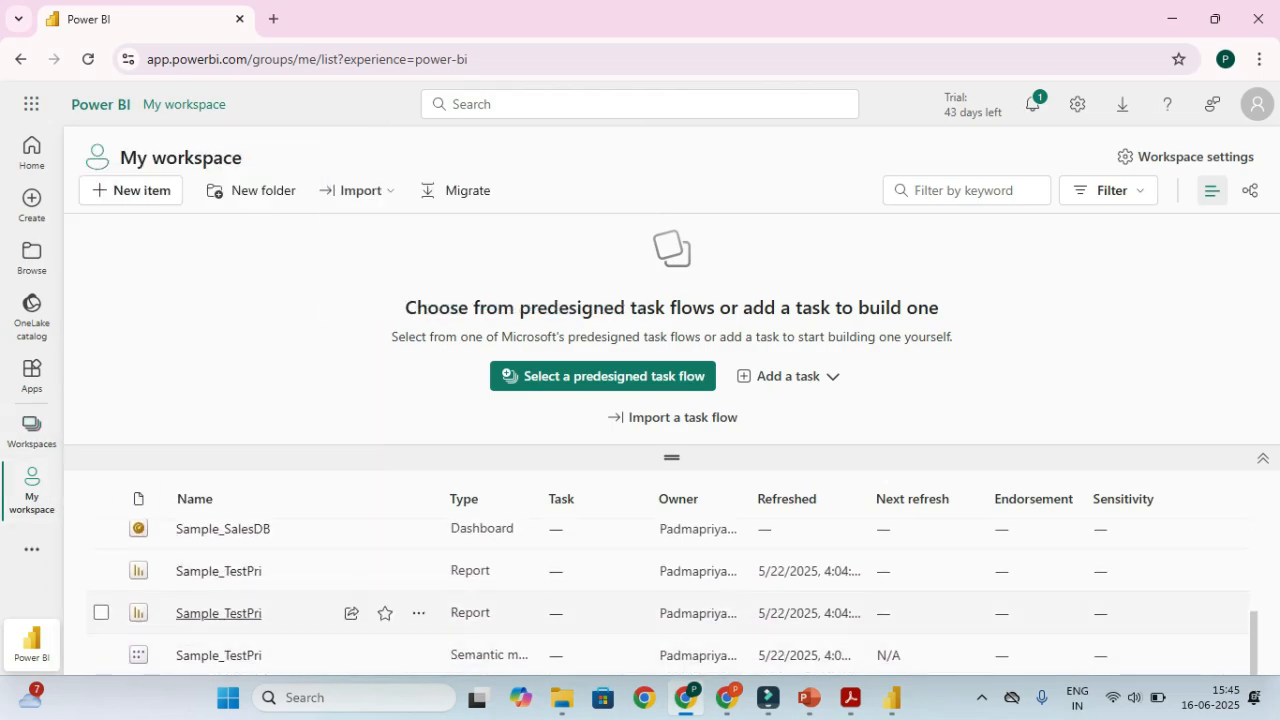
{"action": "scroll", "coordinate": [215, 615], "scroll_direction": "up", "scroll_amount": 3}
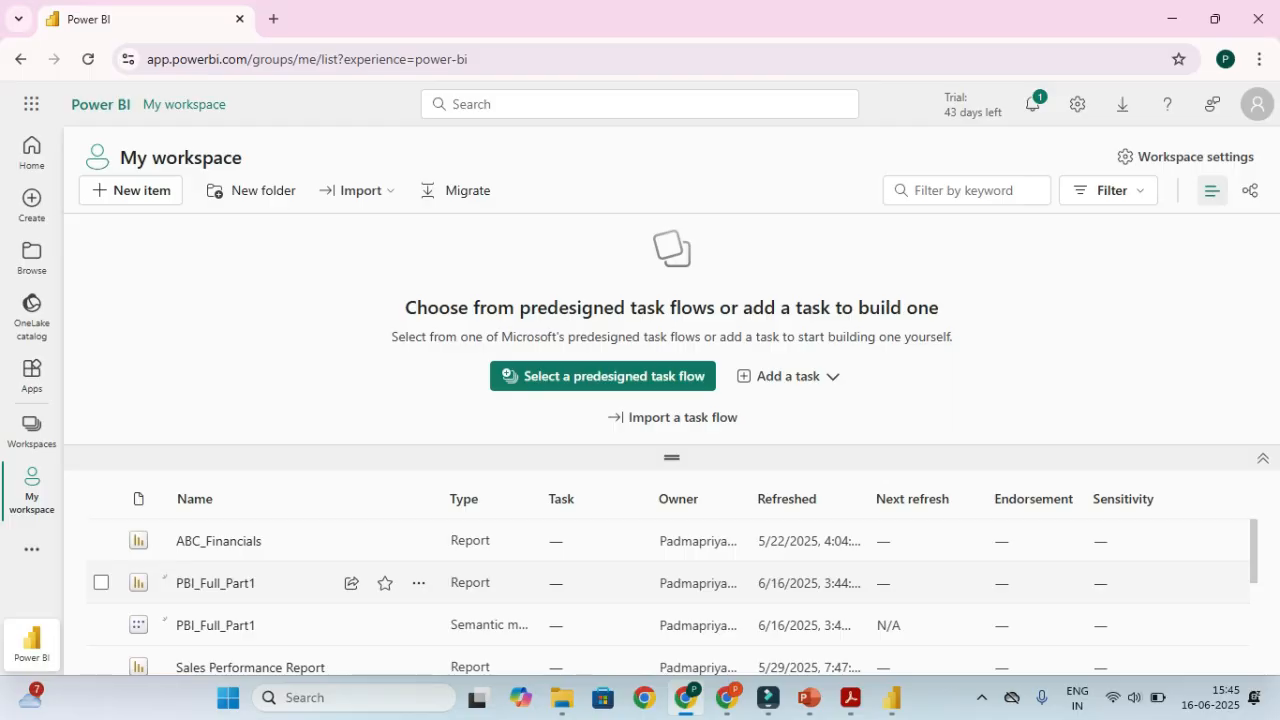
{"action": "left_click", "coordinate": [235, 583]}
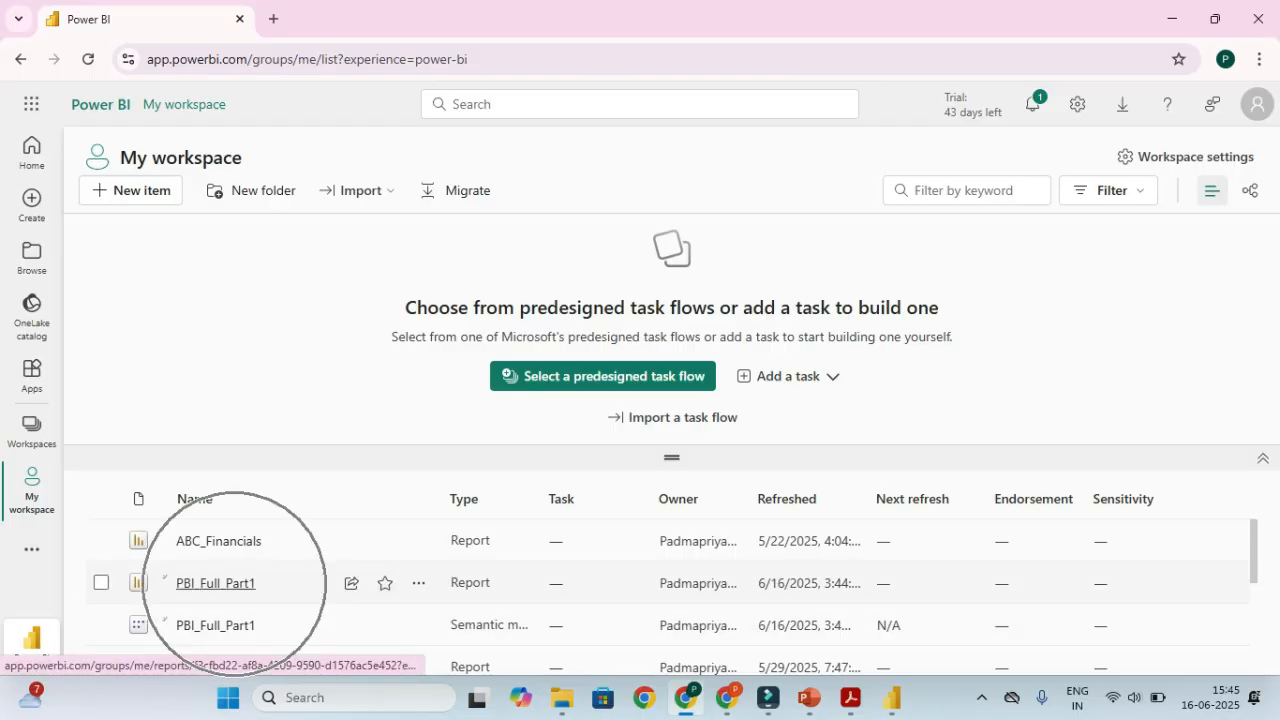
{"action": "key", "text": "ctrl"}
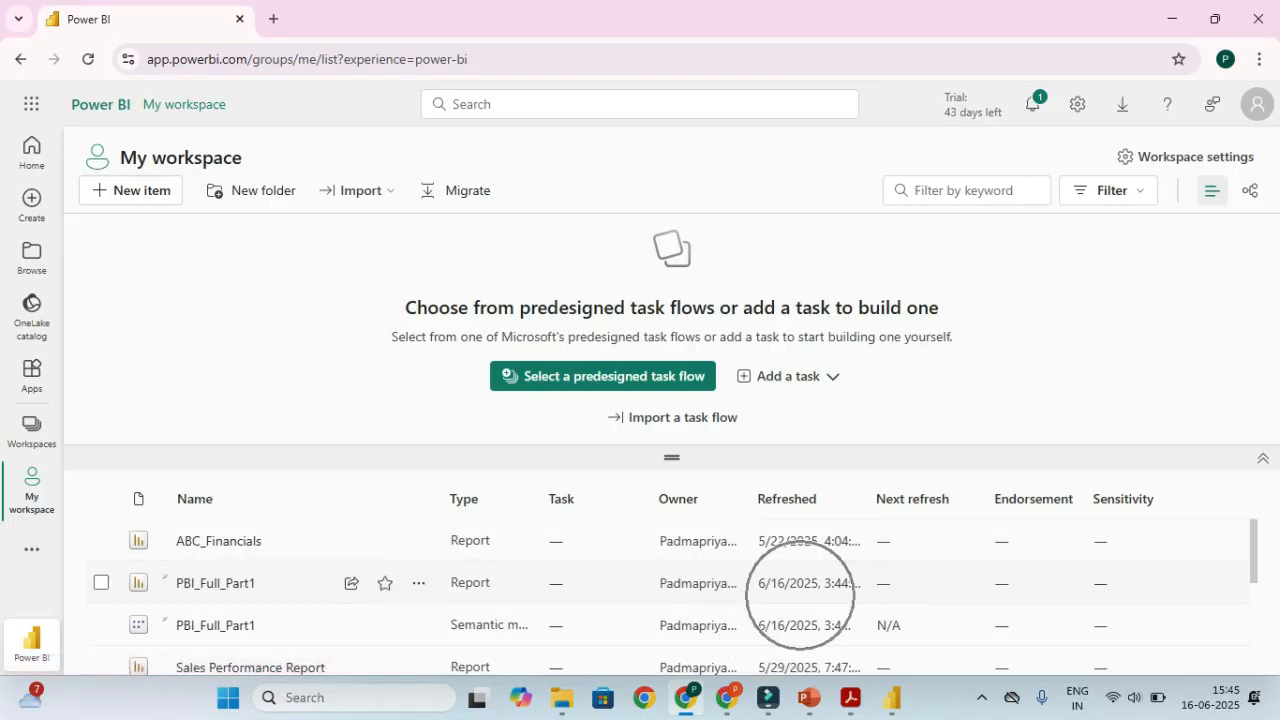
{"action": "key", "text": "ctrl"}
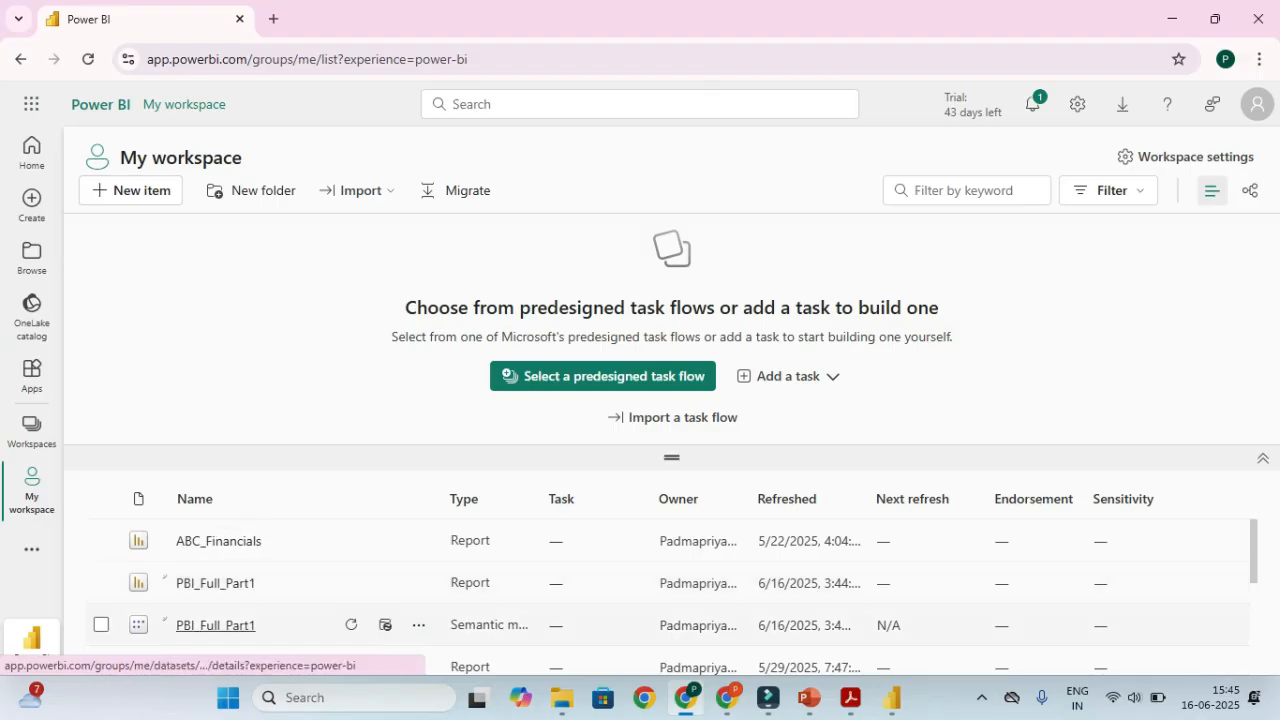
{"action": "key", "text": "ctrl"}
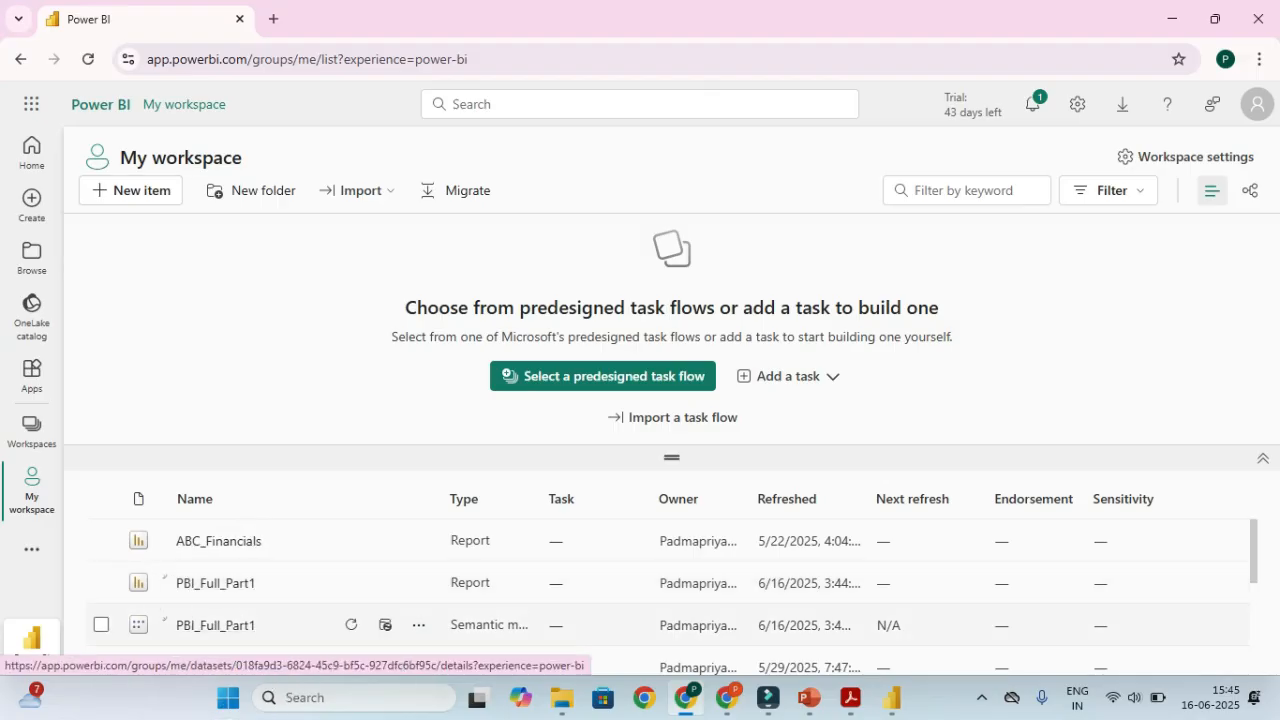
{"action": "key", "text": "ctrl"}
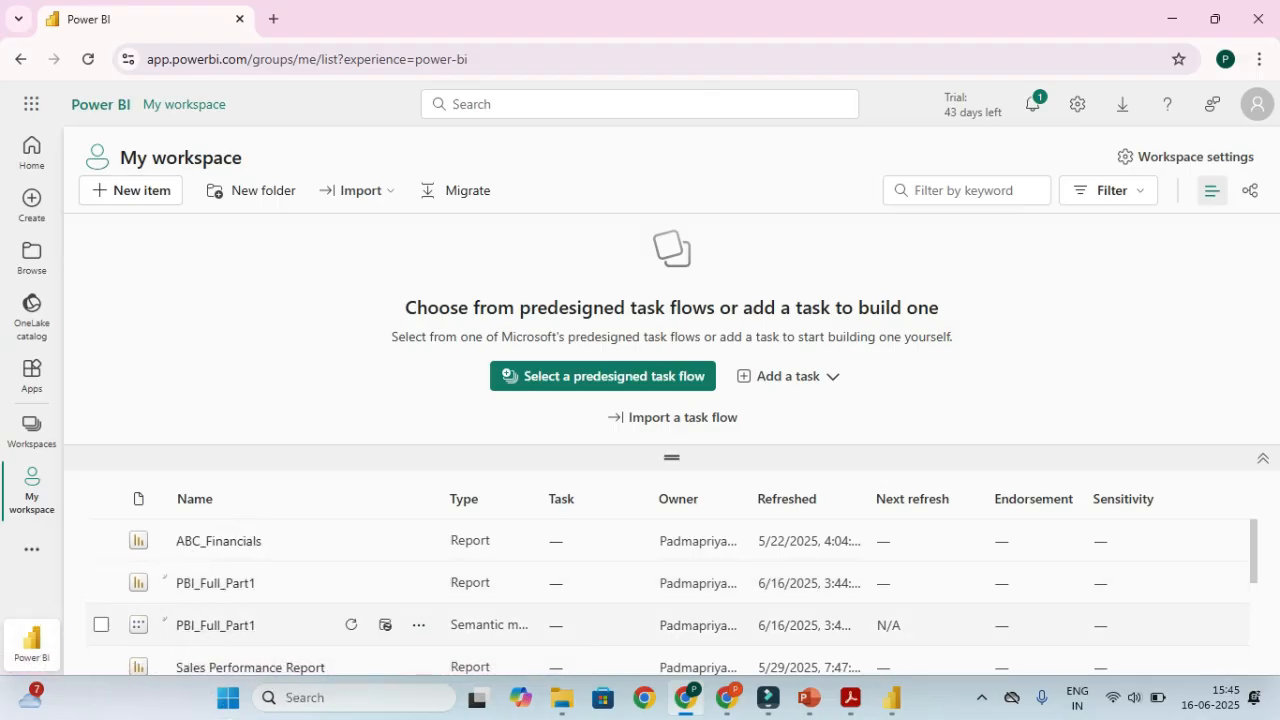
{"action": "key", "text": "ctrl"}
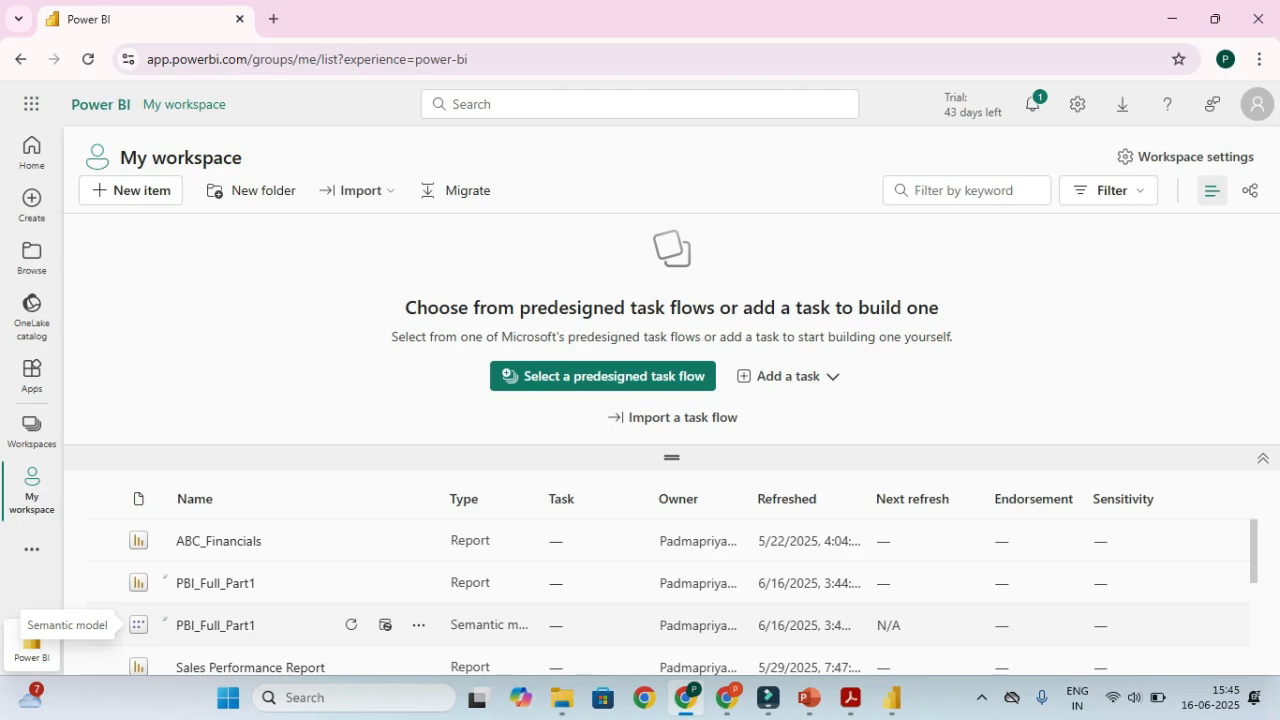
{"action": "key", "text": "ctrl"}
{"action": "key", "text": "ctrl"}
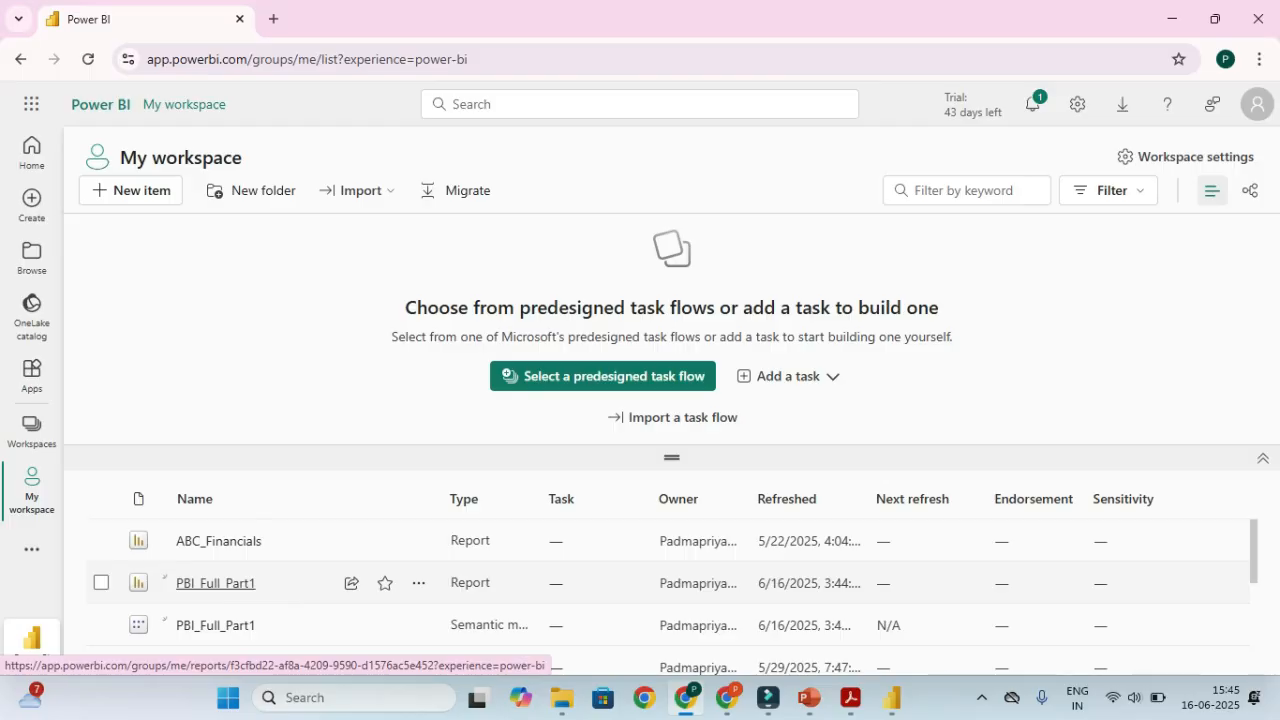
{"action": "key", "text": "ctrl"}
Open the PBI_Full_Part1 report, show its Filters pane, and switch it to Edit mode
{"action": "left_click", "coordinate": [215, 583]}
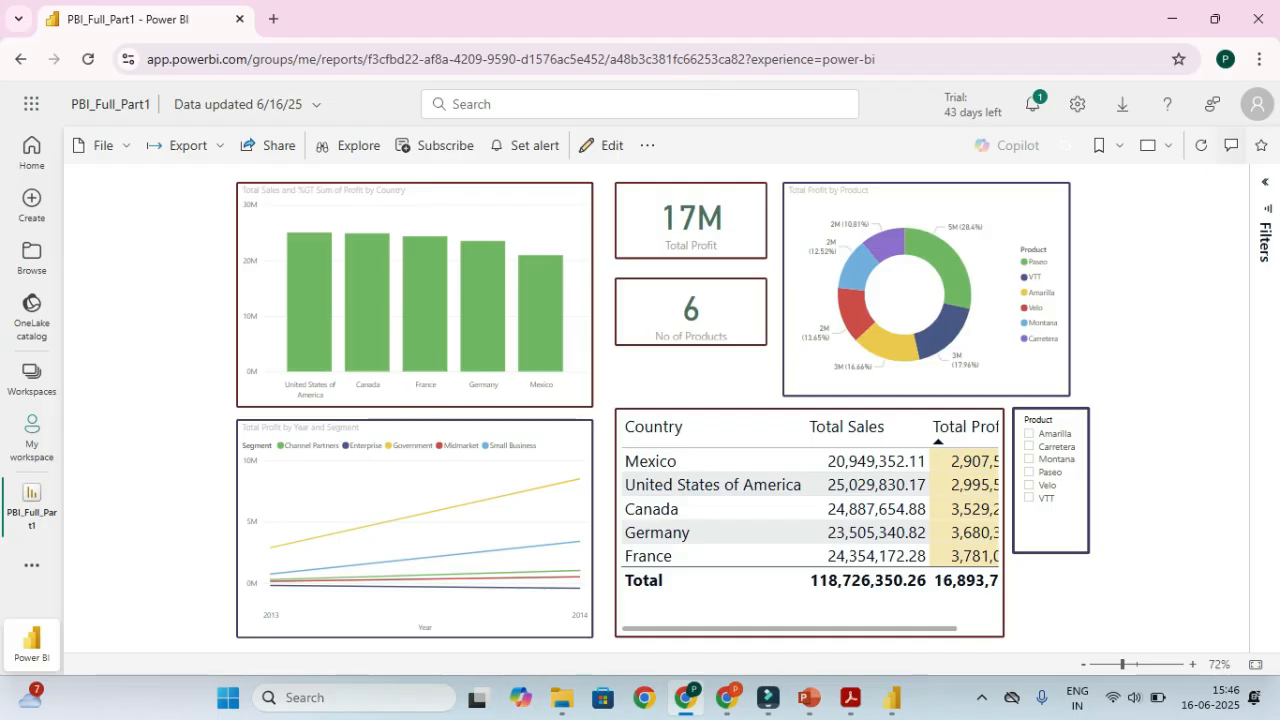
{"action": "left_click", "coordinate": [1265, 182]}
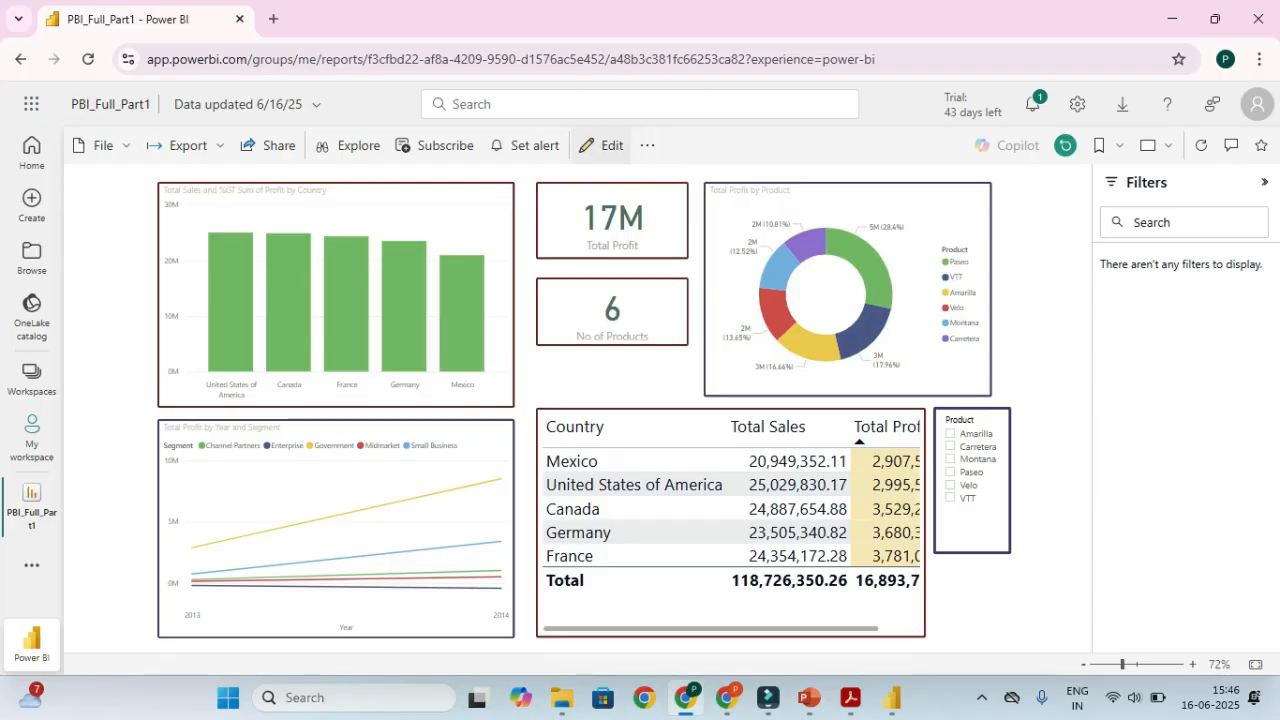
{"action": "left_click", "coordinate": [603, 145]}
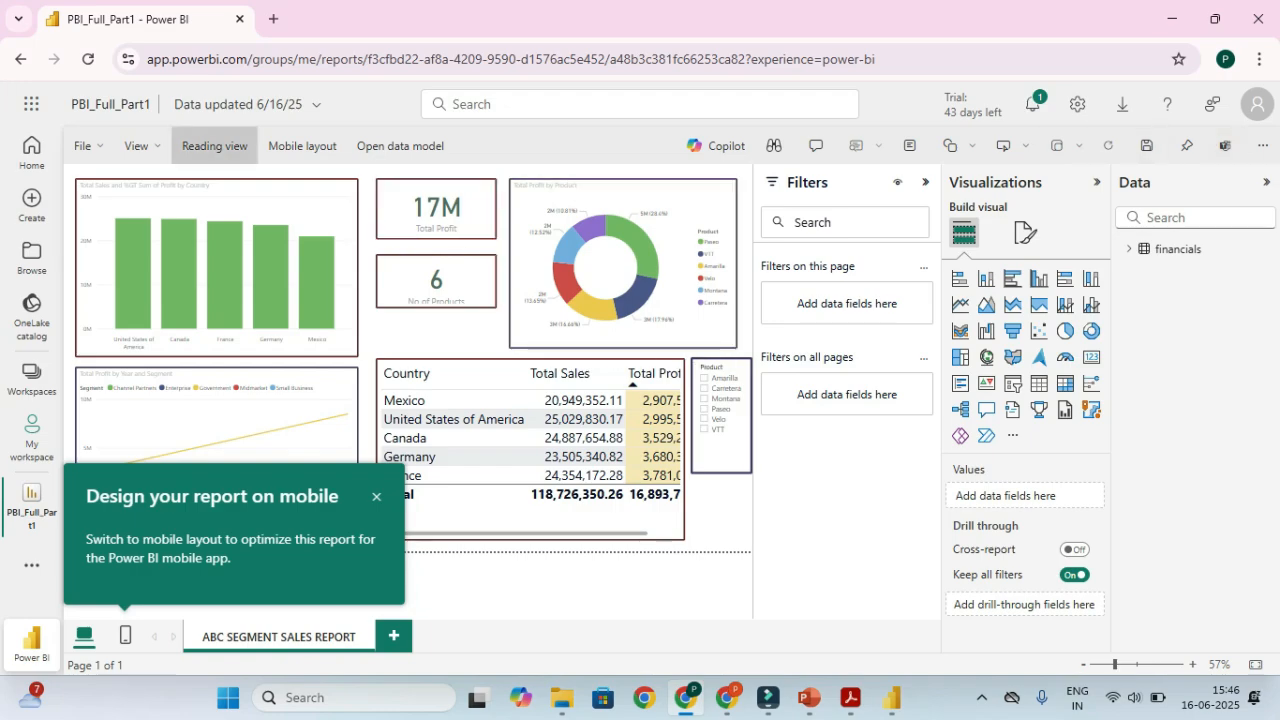
Expand the financials table in the Data pane to list its fields
{"action": "left_click", "coordinate": [214, 146]}
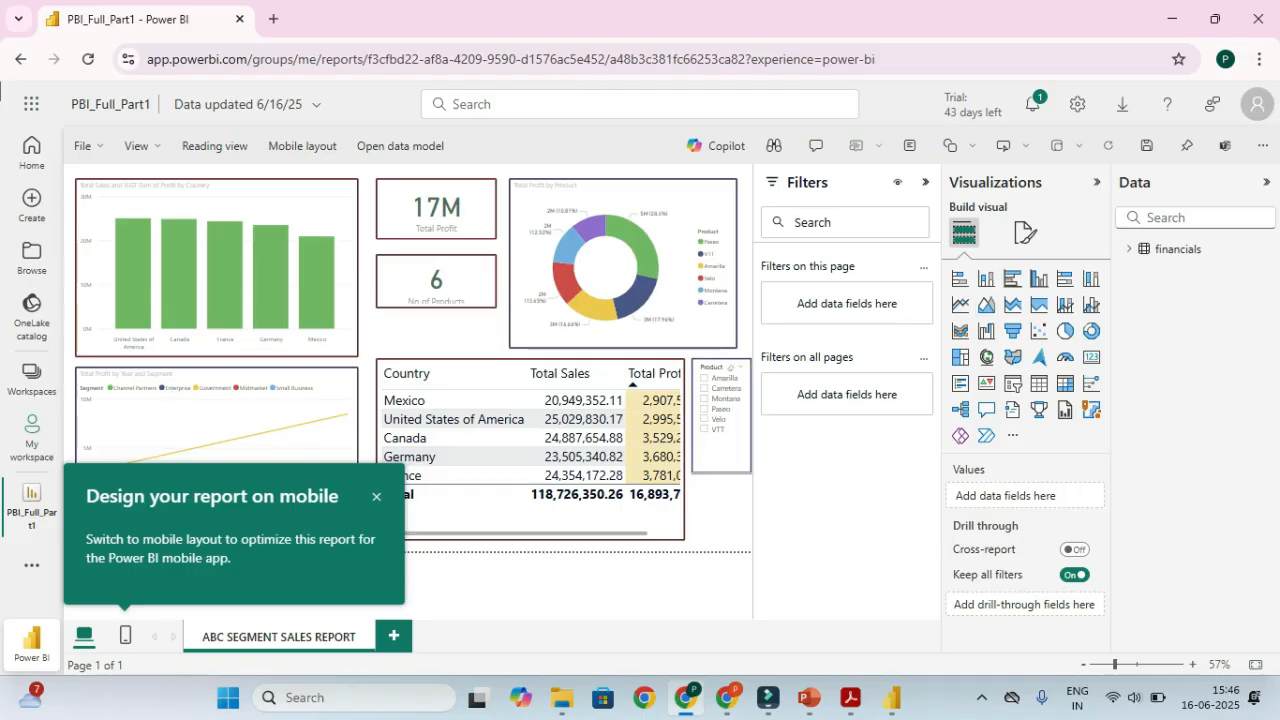
{"action": "left_click", "coordinate": [1125, 256]}
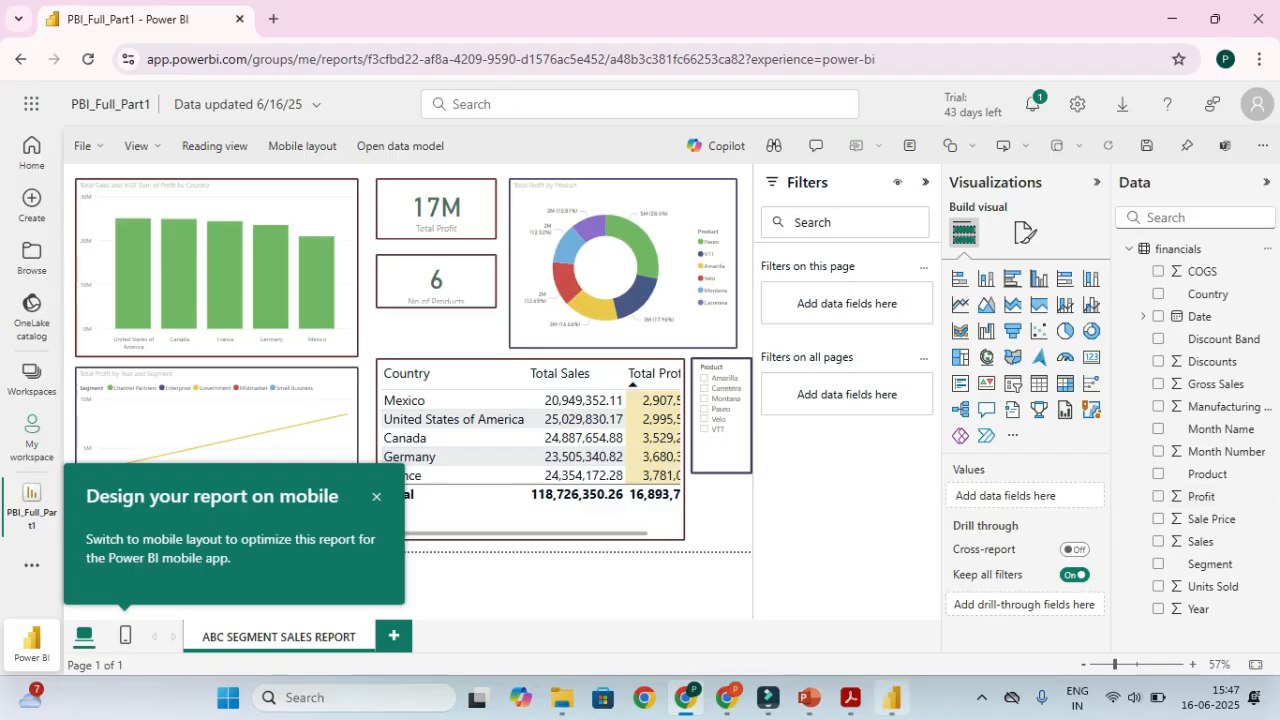
{"action": "mouse_move", "coordinate": [891, 697]}
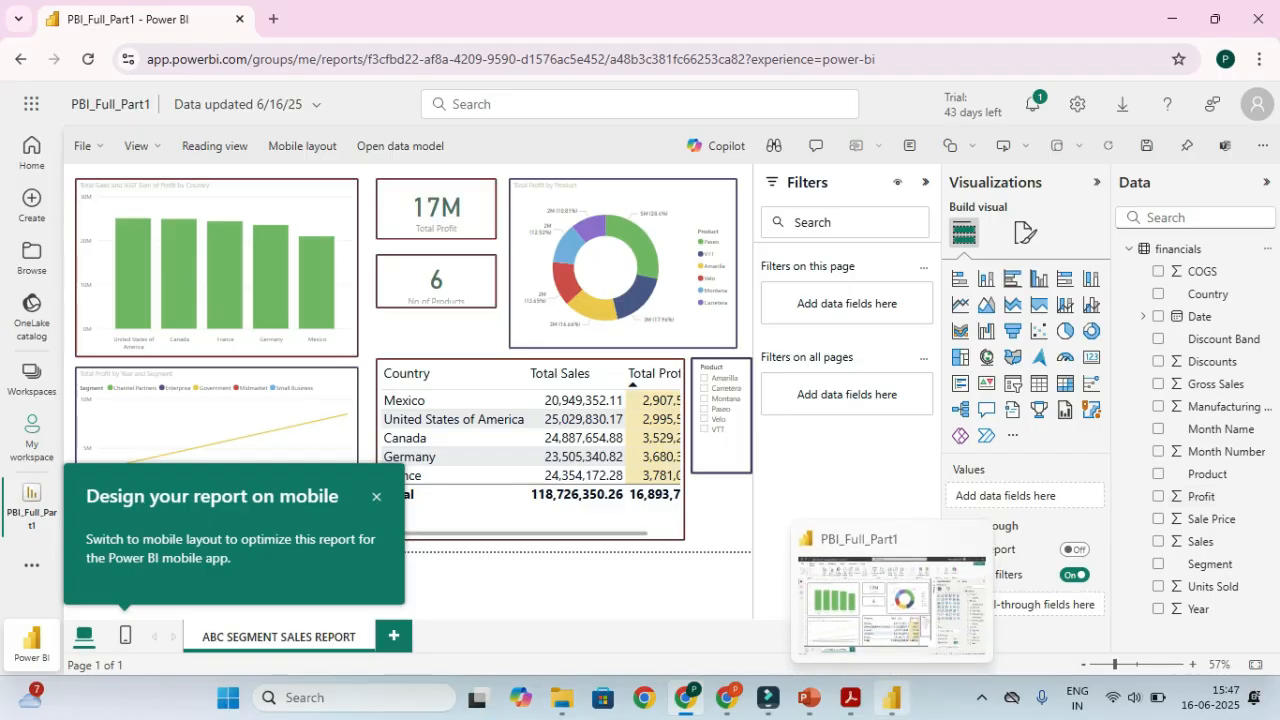
{"action": "left_click", "coordinate": [891, 697]}
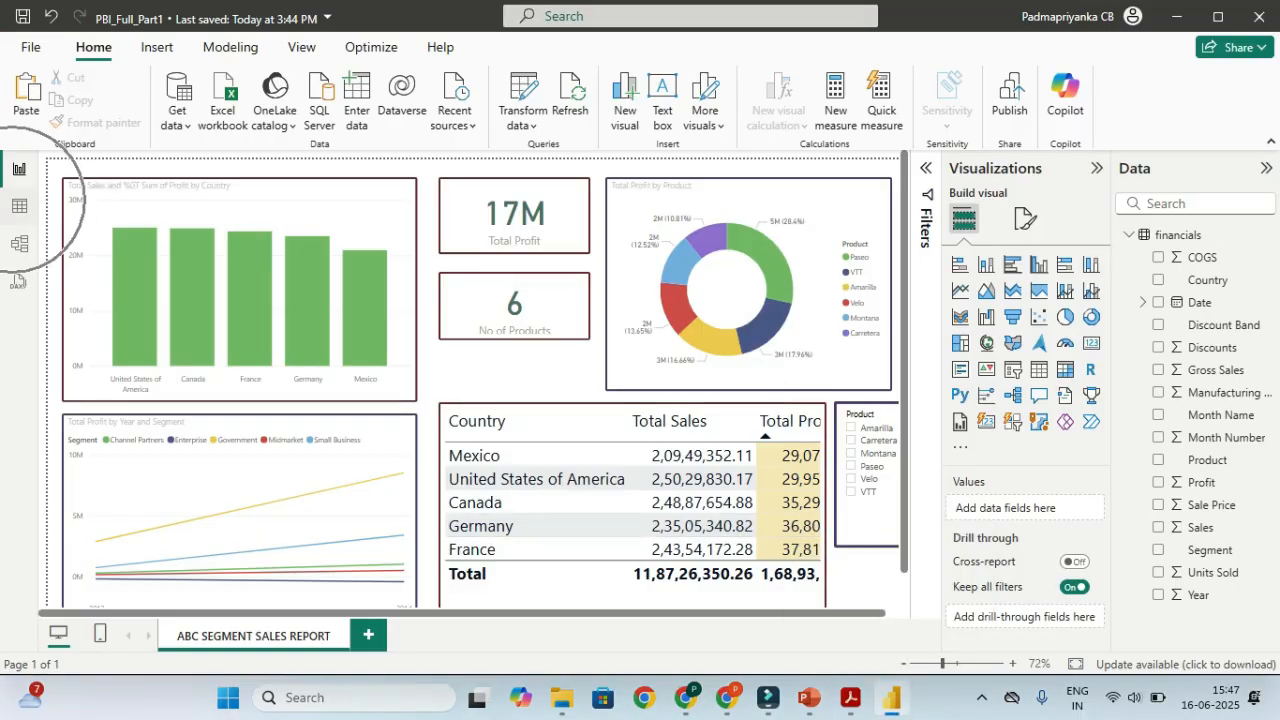
{"action": "left_click", "coordinate": [19, 205]}
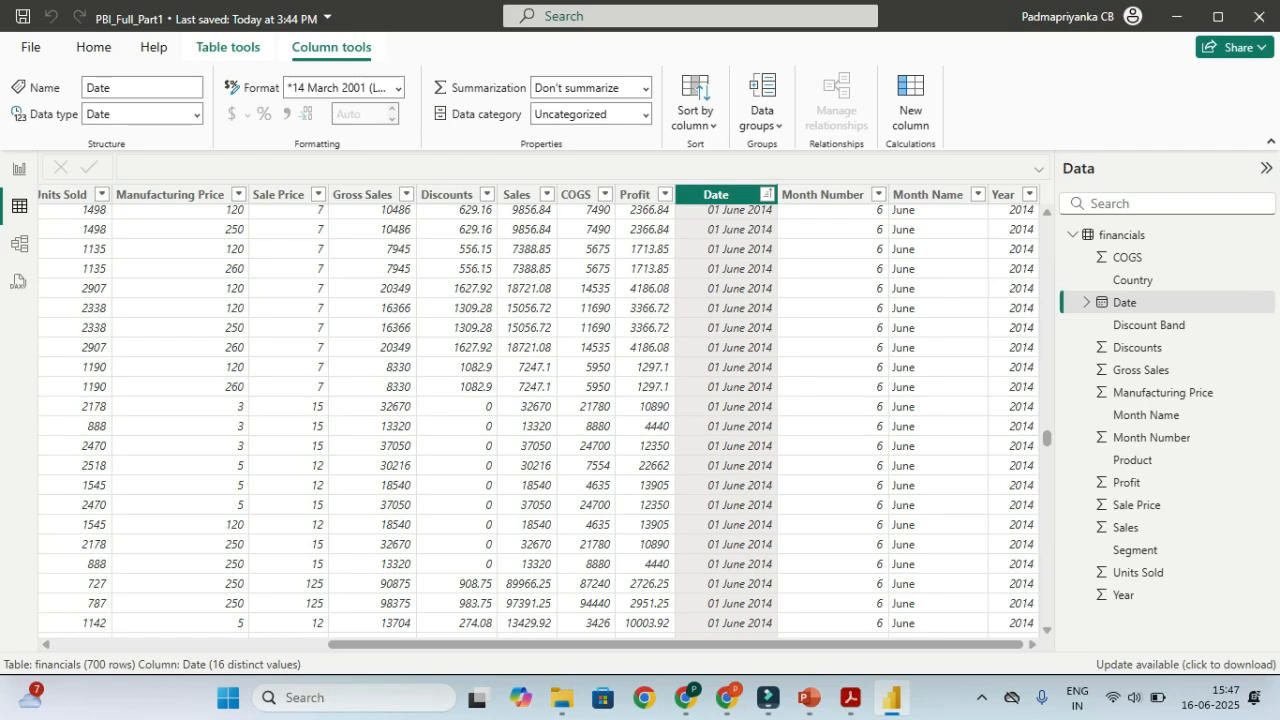
{"action": "key", "text": "alt+Tab"}
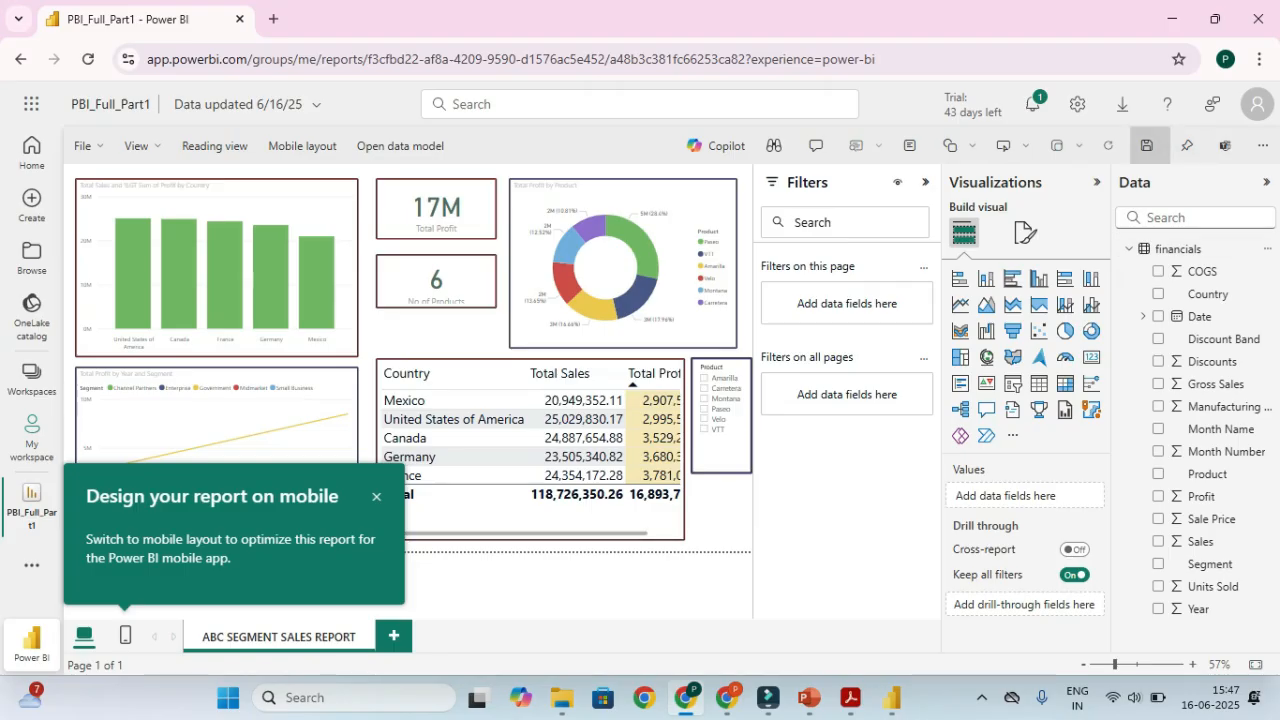
Switch the PBI_Full_Part1 report back to Reading view
{"action": "key", "text": "ctrl"}
{"action": "key", "text": "ctrl"}
{"action": "key", "text": "ctrl"}
{"action": "key", "text": "ctrl"}
{"action": "key", "text": "ctrl"}
{"action": "key", "text": "ctrl"}
{"action": "key", "text": "ctrl"}
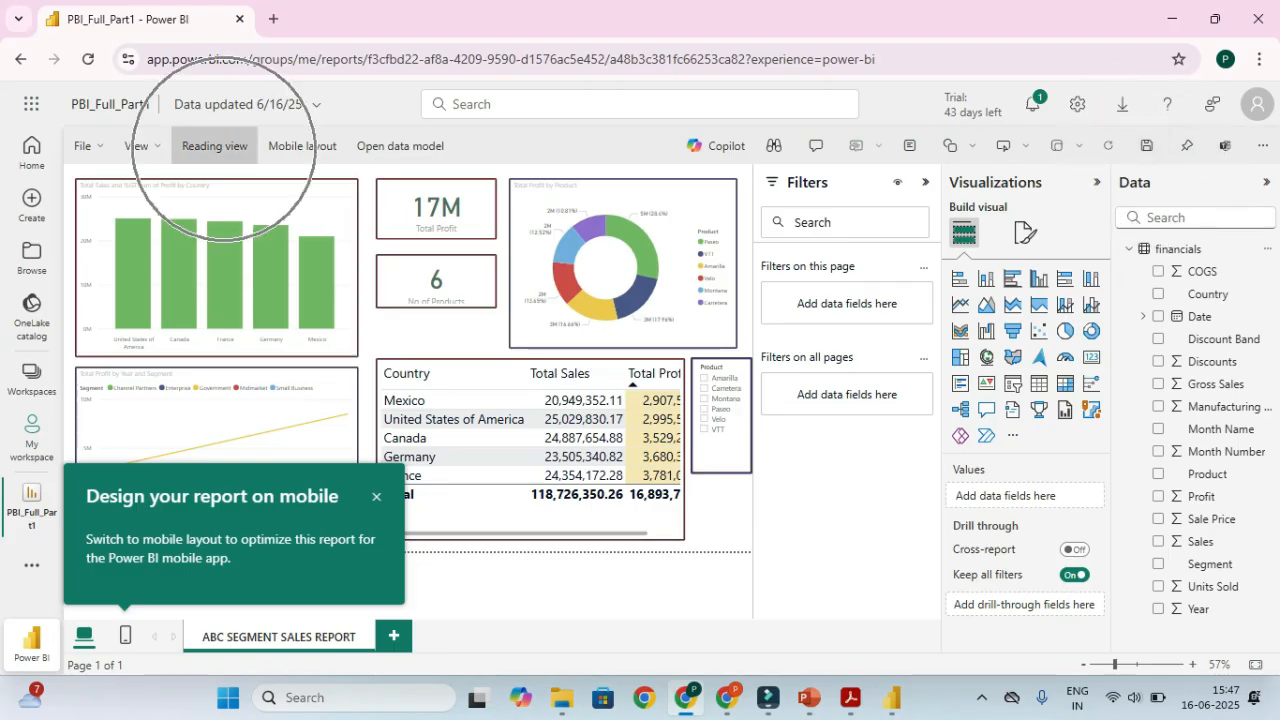
{"action": "left_click", "coordinate": [214, 146]}
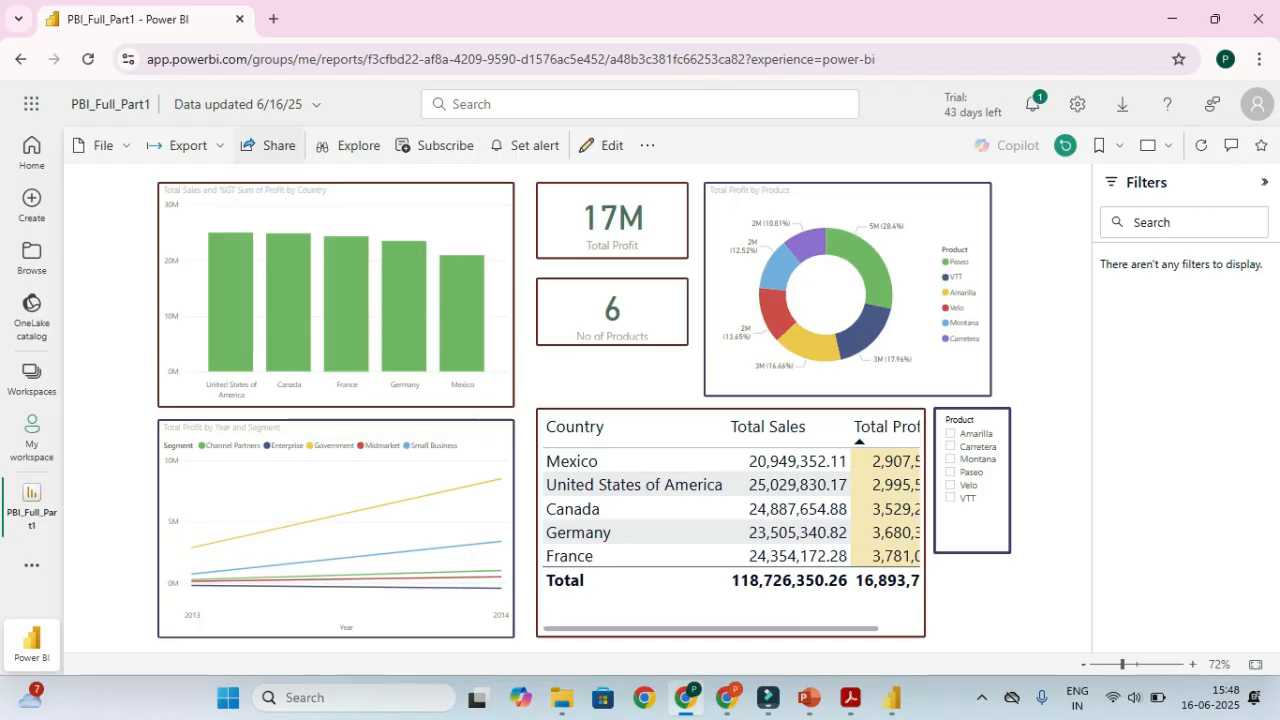
Open Share for PBI_Full_Part1 and enter the recipient's e-mail address
{"action": "key", "text": "ctrl"}
{"action": "key", "text": "ctrl"}
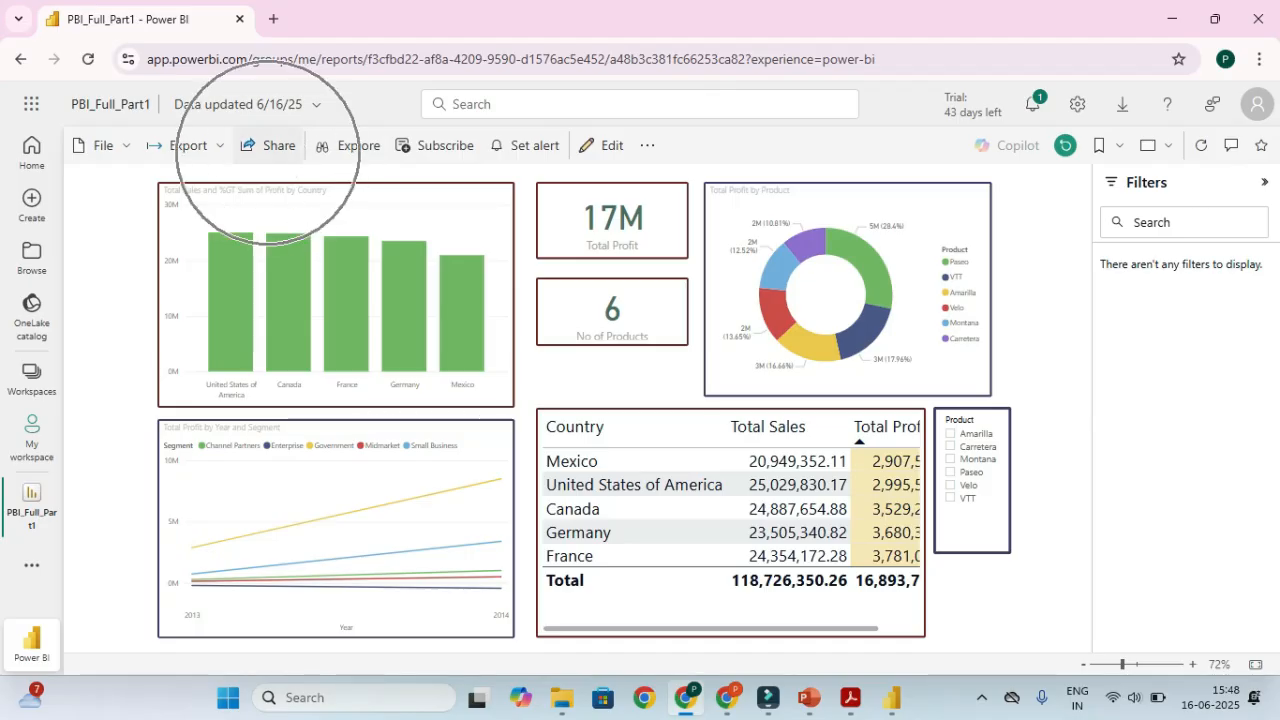
{"action": "left_click", "coordinate": [268, 146]}
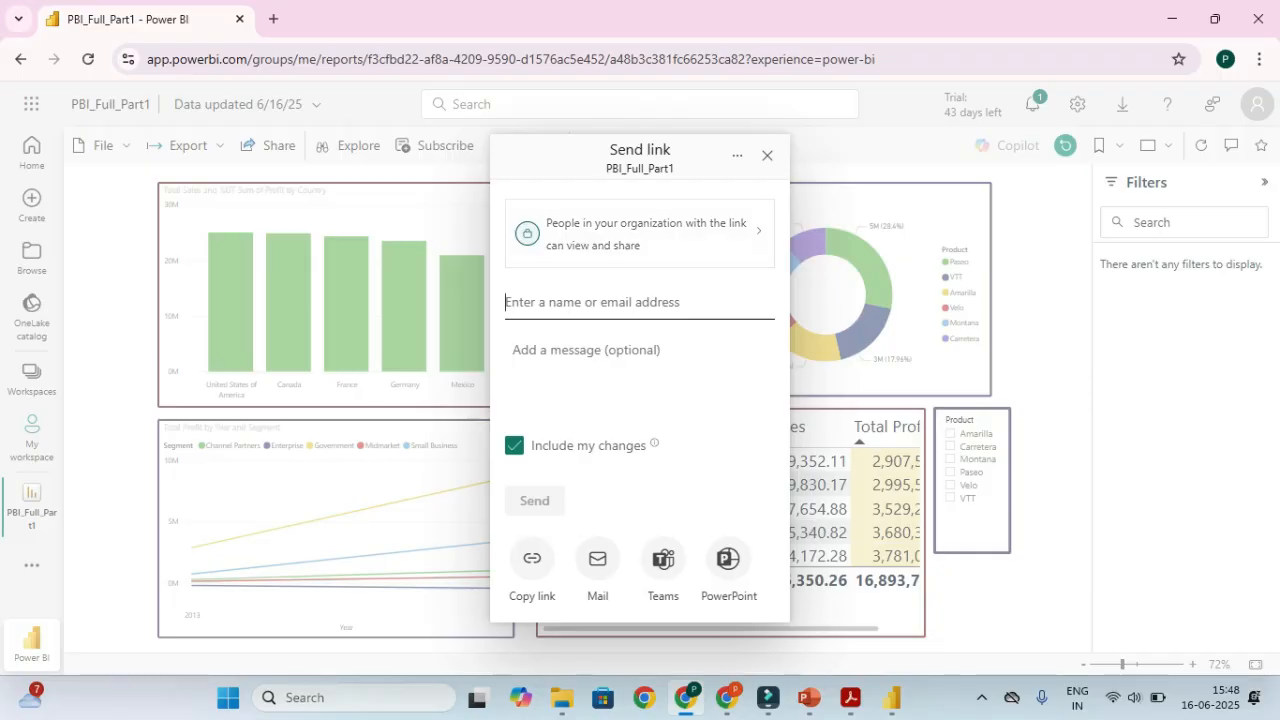
{"action": "key", "text": "ctrl"}
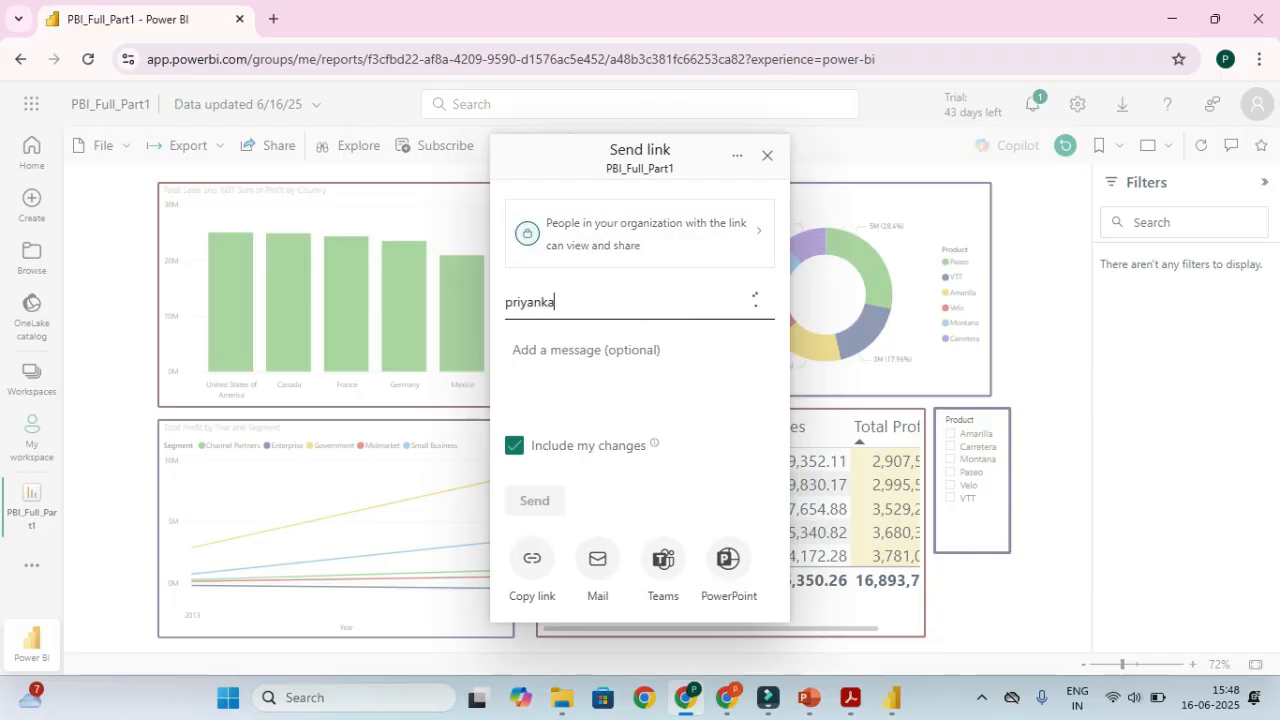
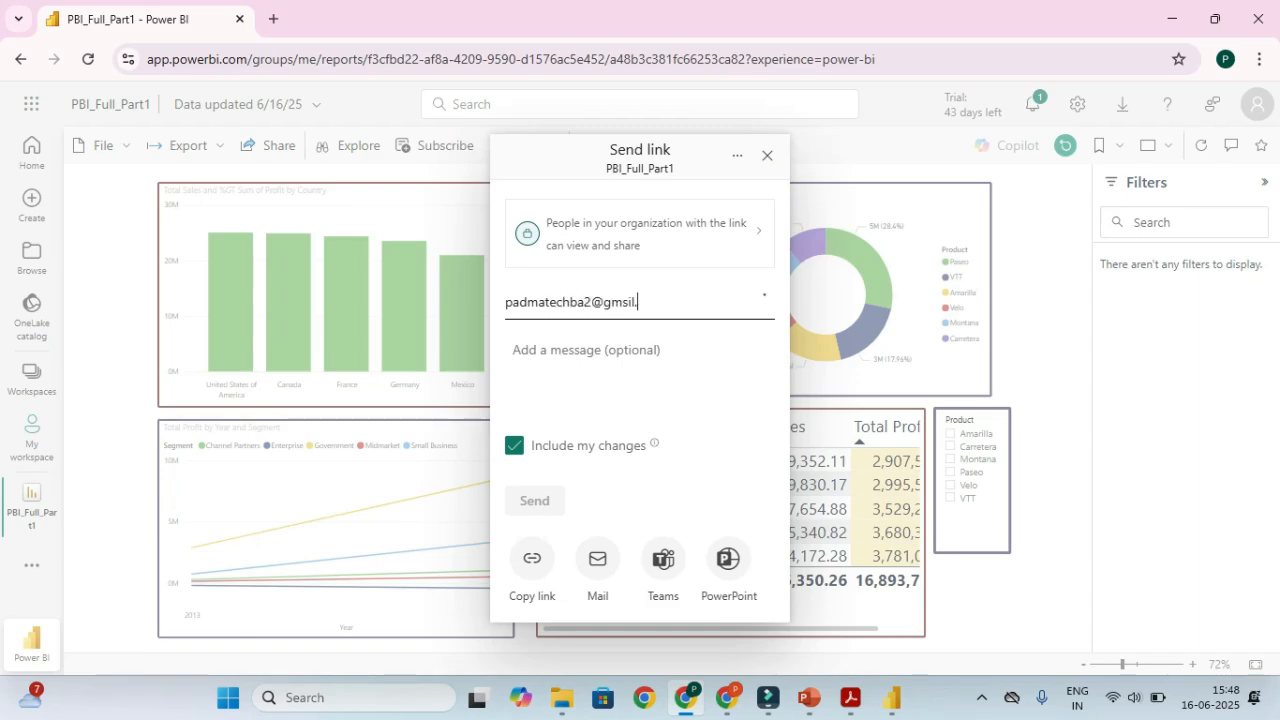
Correct the typos in the recipient's e-mail address and choose Copy link
{"action": "key", "text": "Left"}
{"action": "key", "text": "Left"}
{"action": "key", "text": "Left"}
{"action": "key", "text": "Left"}
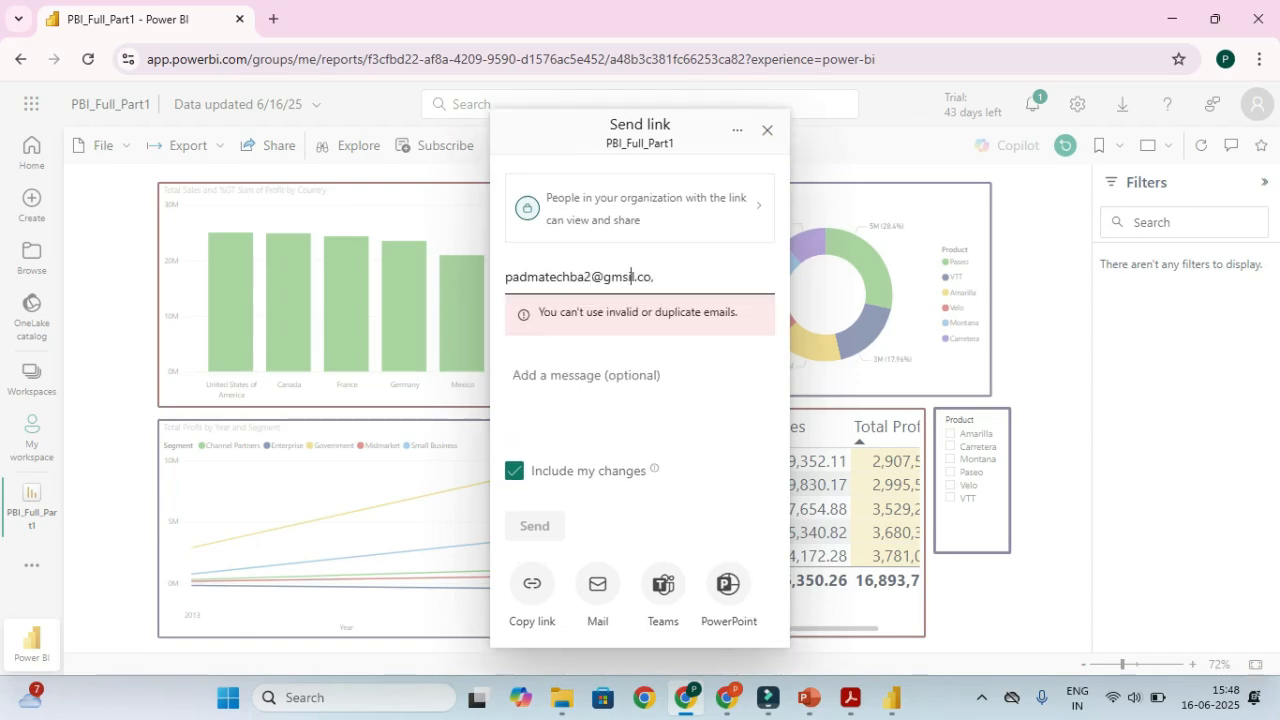
{"action": "key", "text": "BackSpace"}
{"action": "type", "text": "a"}
{"action": "key", "text": "Right"}
{"action": "key", "text": "Right"}
{"action": "key", "text": "Right"}
{"action": "key", "text": "Right"}
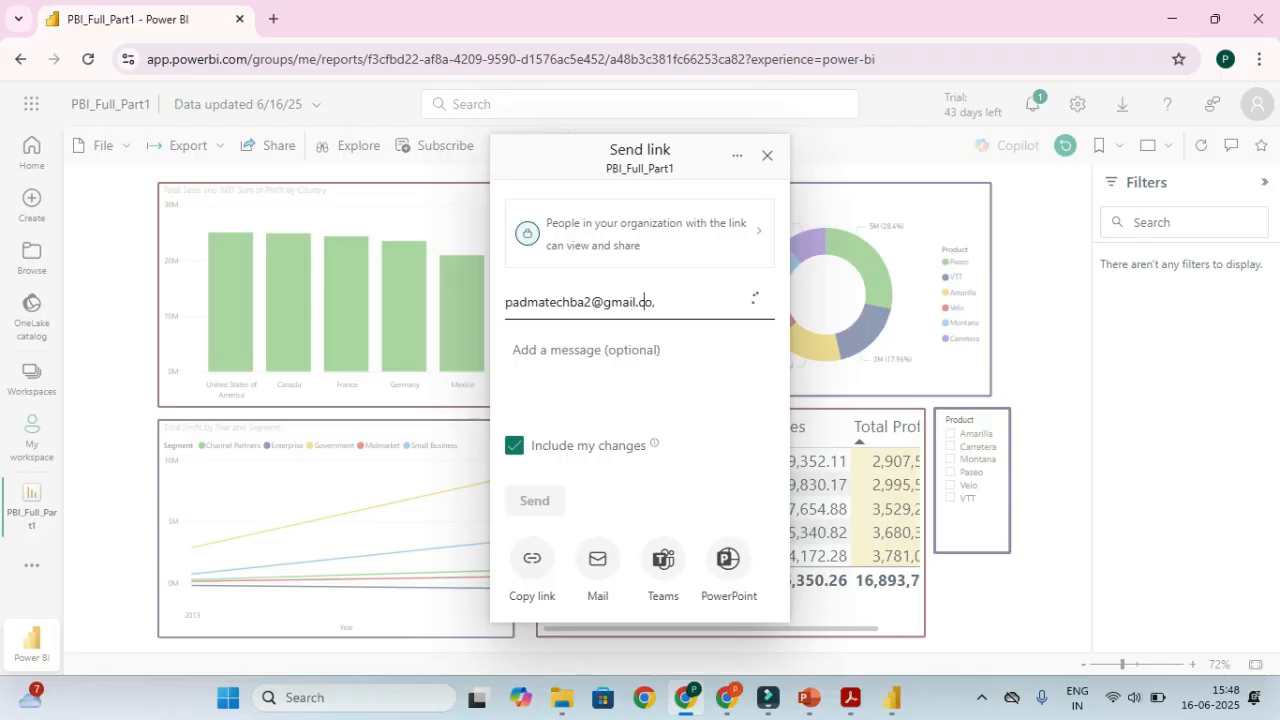
{"action": "key", "text": "Right"}
{"action": "key", "text": "Right"}
{"action": "key", "text": "BackSpace"}
{"action": "type", "text": "m"}
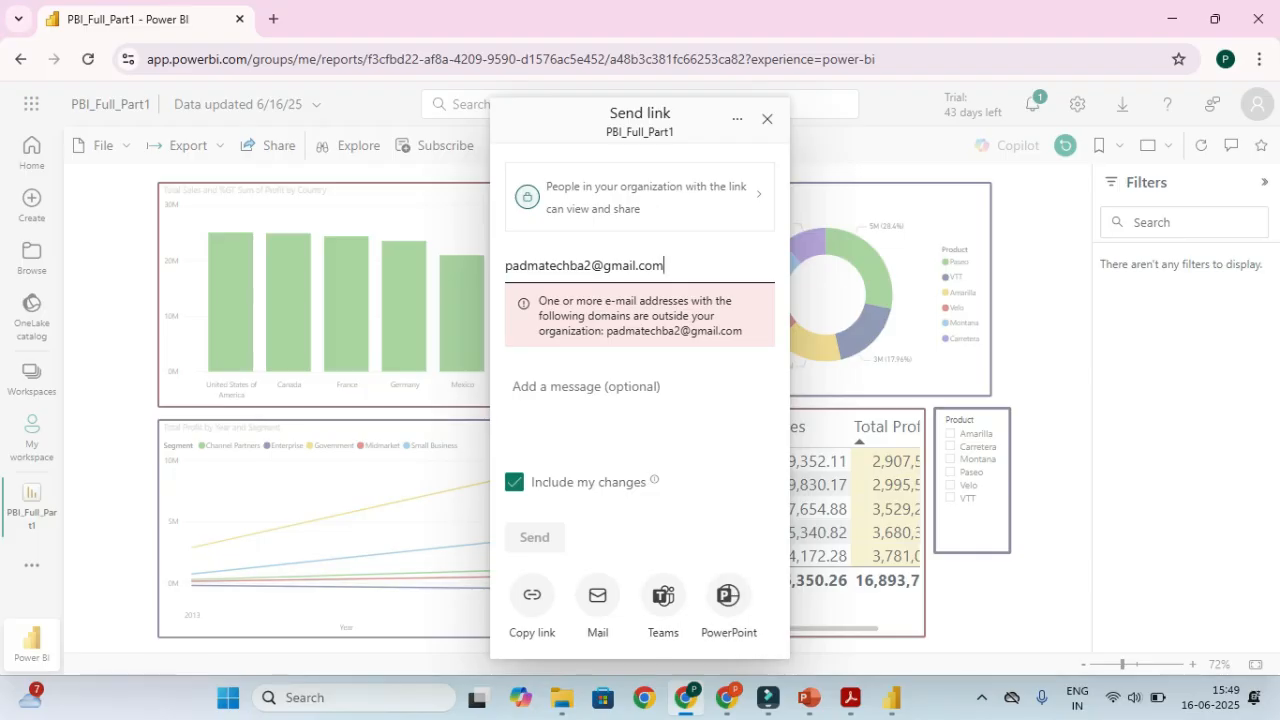
{"action": "key", "text": "ctrl"}
{"action": "key", "text": "ctrl"}
{"action": "left_click", "coordinate": [532, 595]}
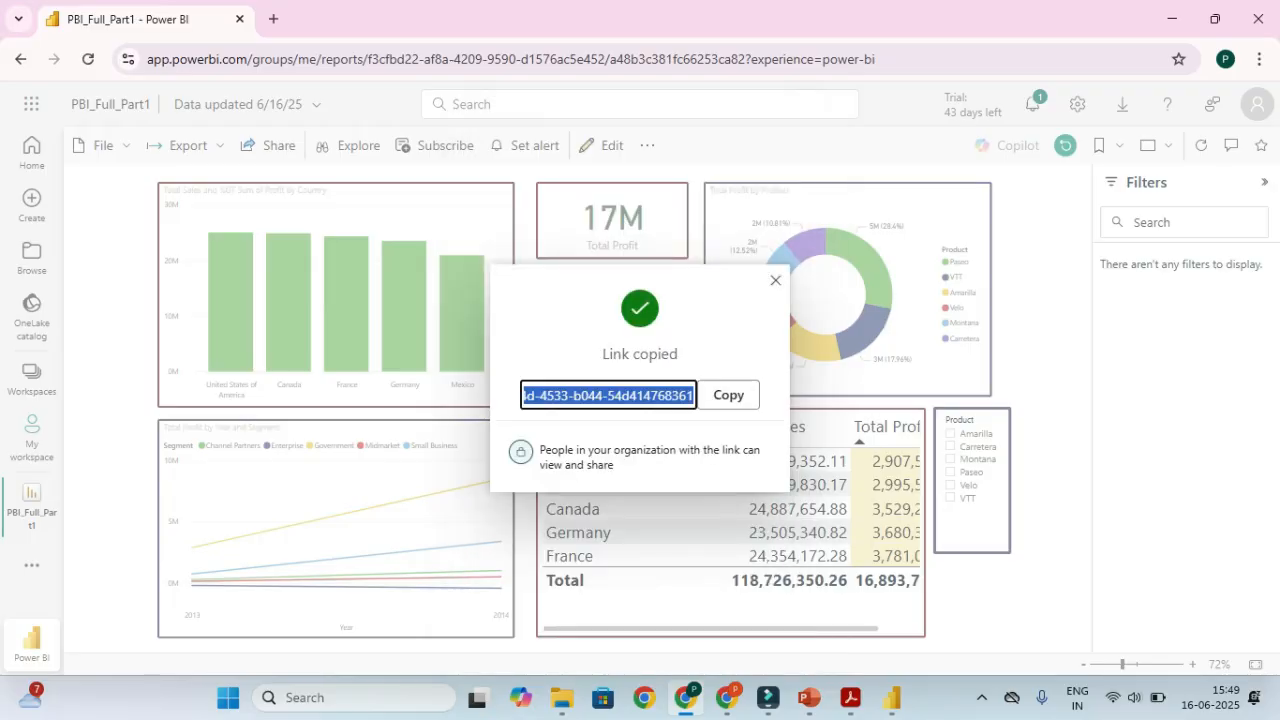
Copy the report link and close the Link copied confirmation
{"action": "left_click", "coordinate": [728, 395]}
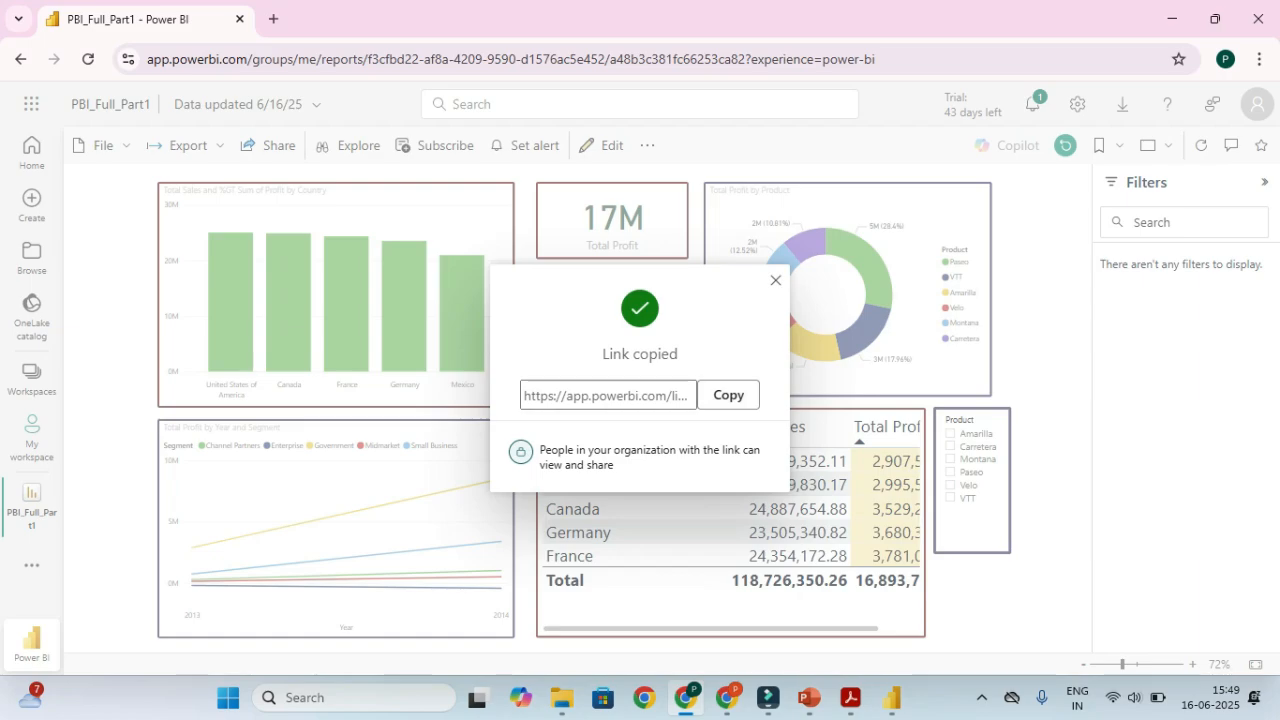
{"action": "left_click", "coordinate": [775, 281]}
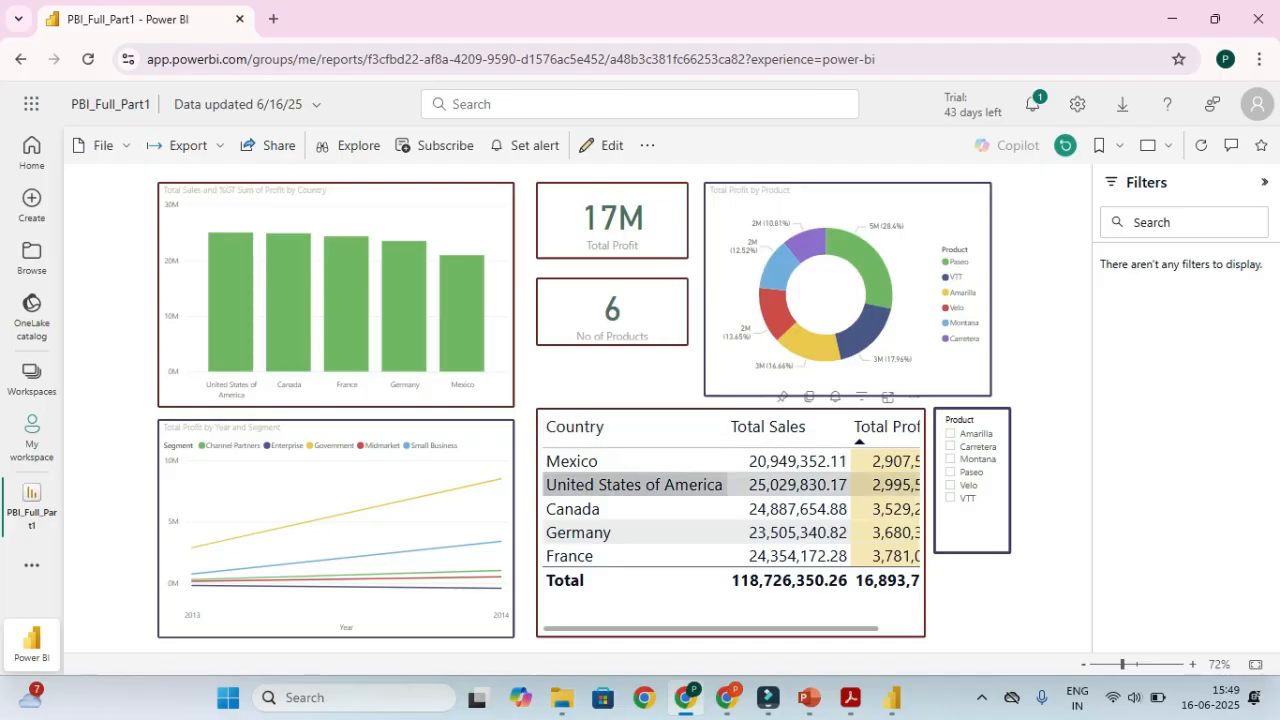
{"action": "key", "text": "ctrl"}
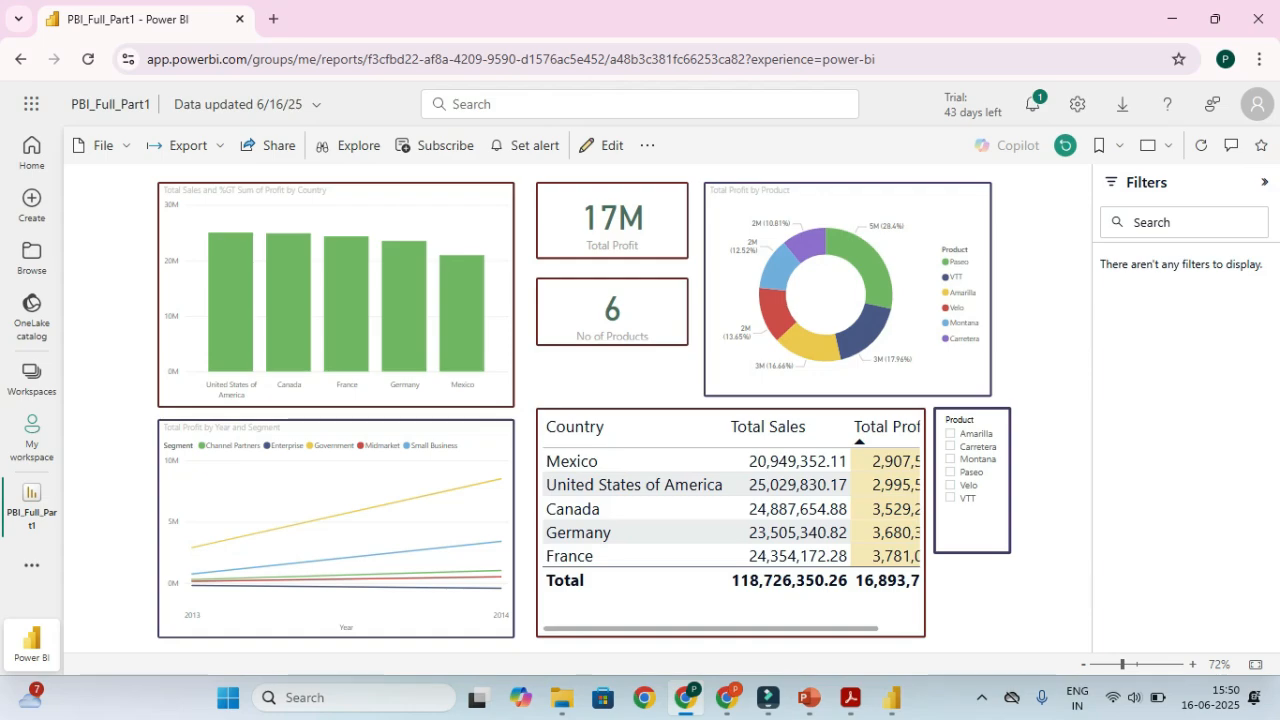
Copy the report's sharing link again, then bring up the Chrome sign-in window
{"action": "left_click", "coordinate": [266, 145]}
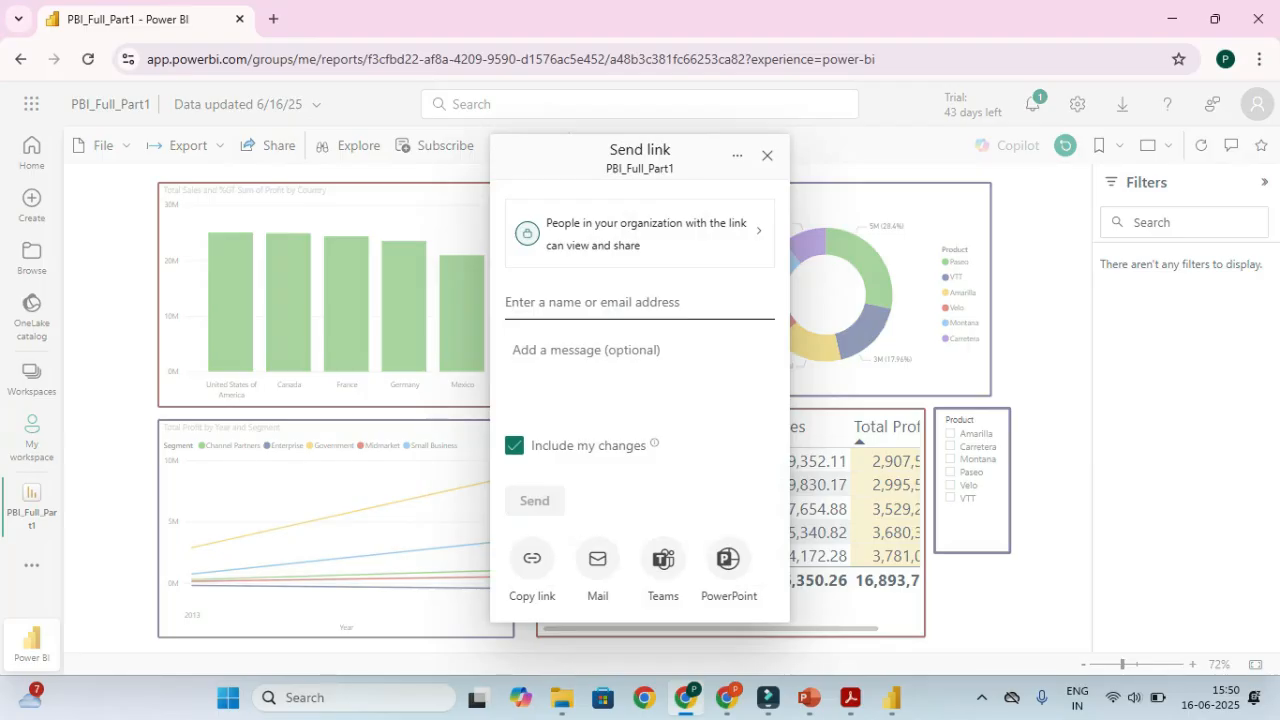
{"action": "left_click", "coordinate": [532, 558]}
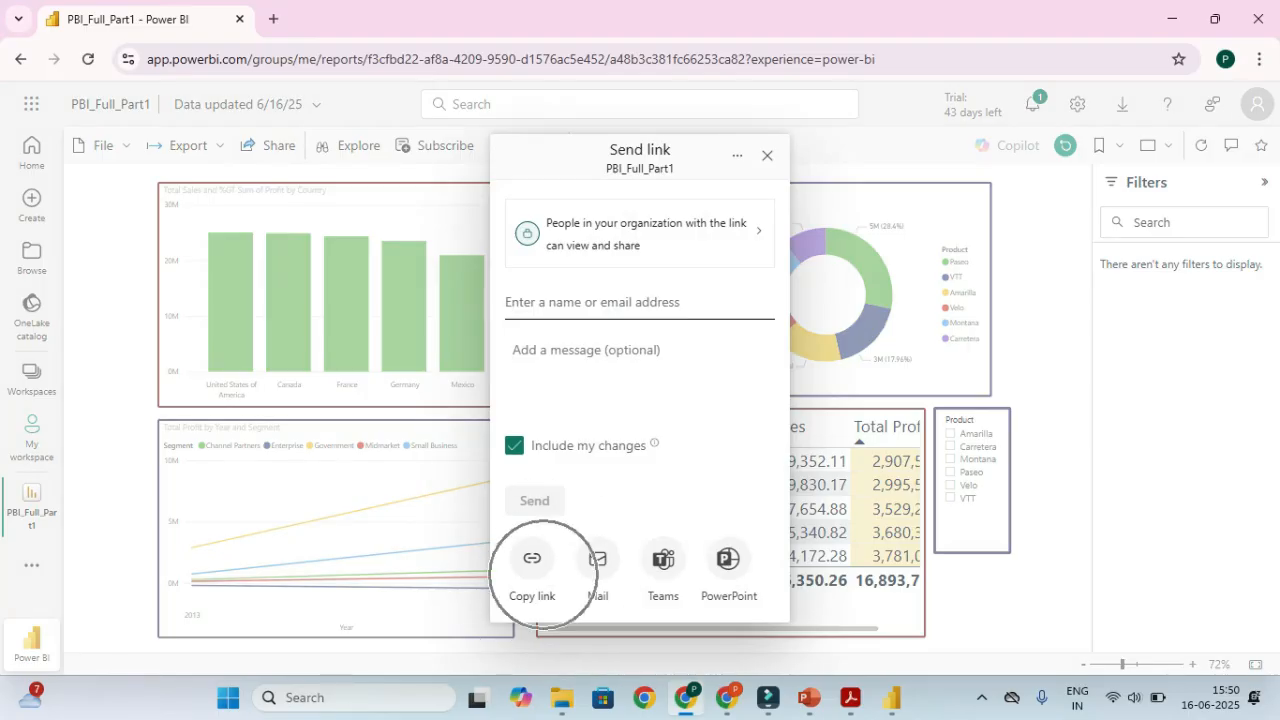
{"action": "left_click", "coordinate": [767, 155]}
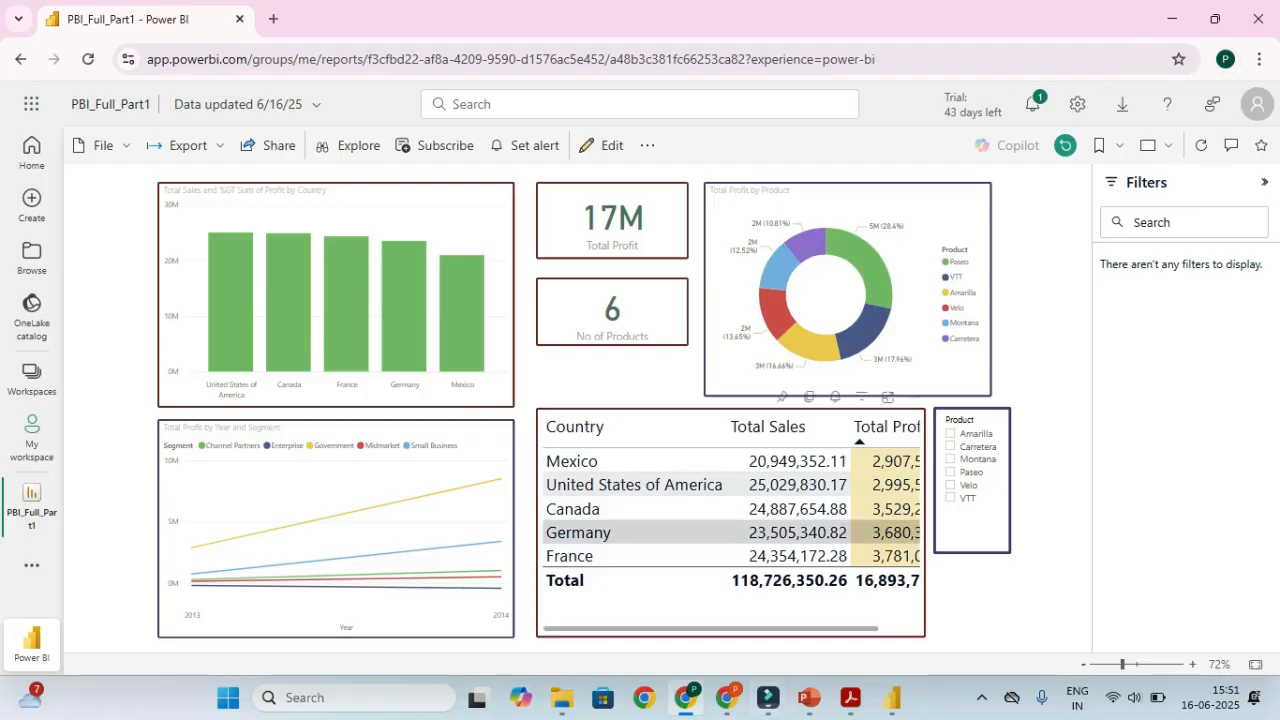
{"action": "mouse_move", "coordinate": [727, 697]}
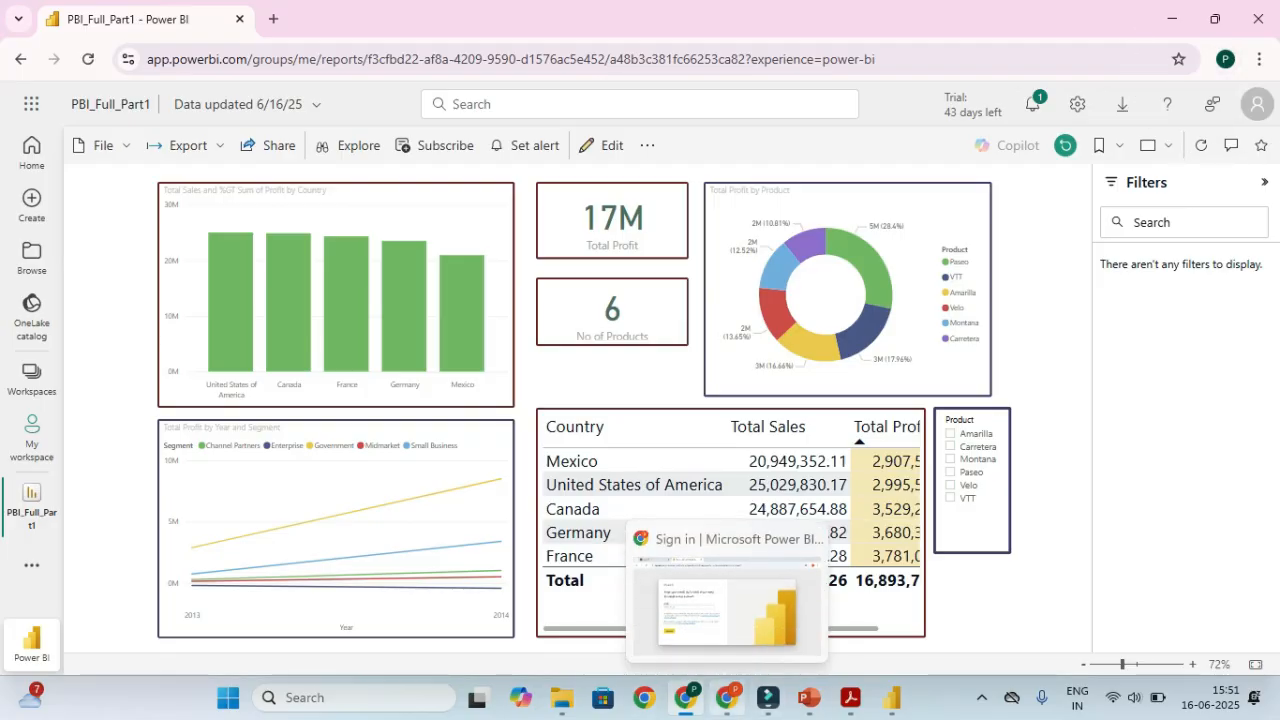
{"action": "left_click", "coordinate": [727, 600]}
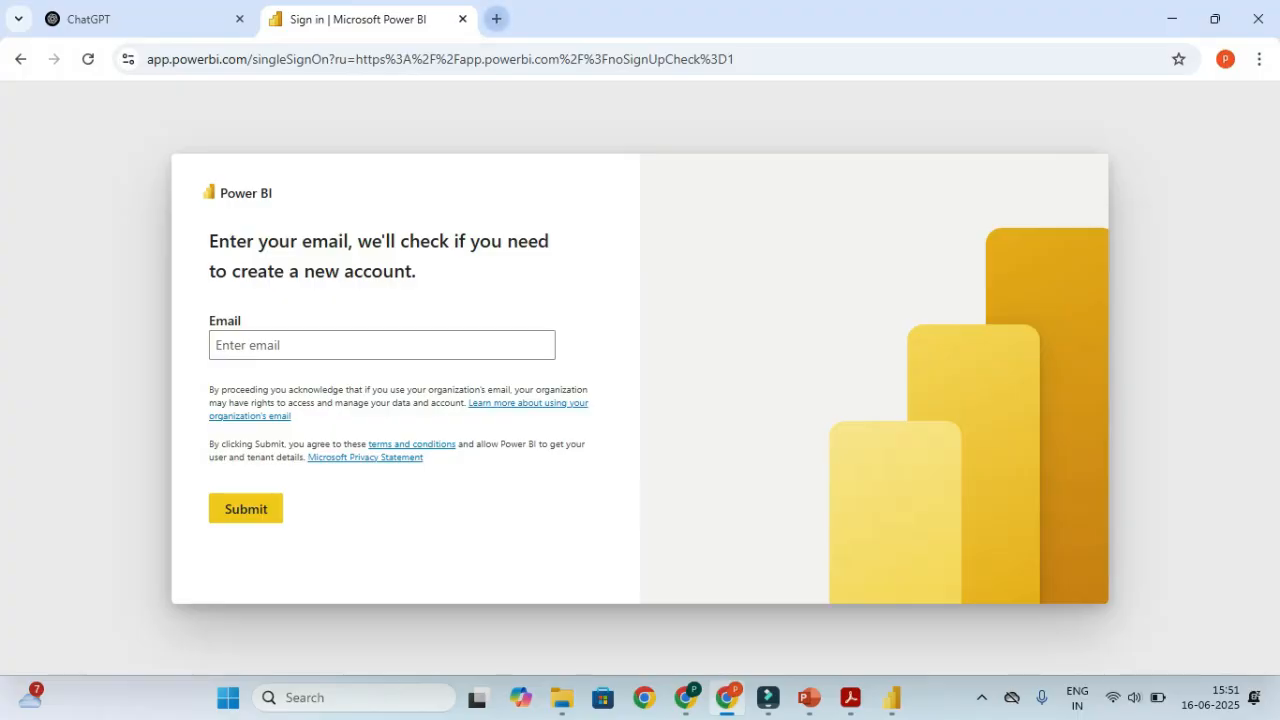
Paste the copied report link into a new Chrome tab and load it
{"action": "left_click", "coordinate": [496, 19]}
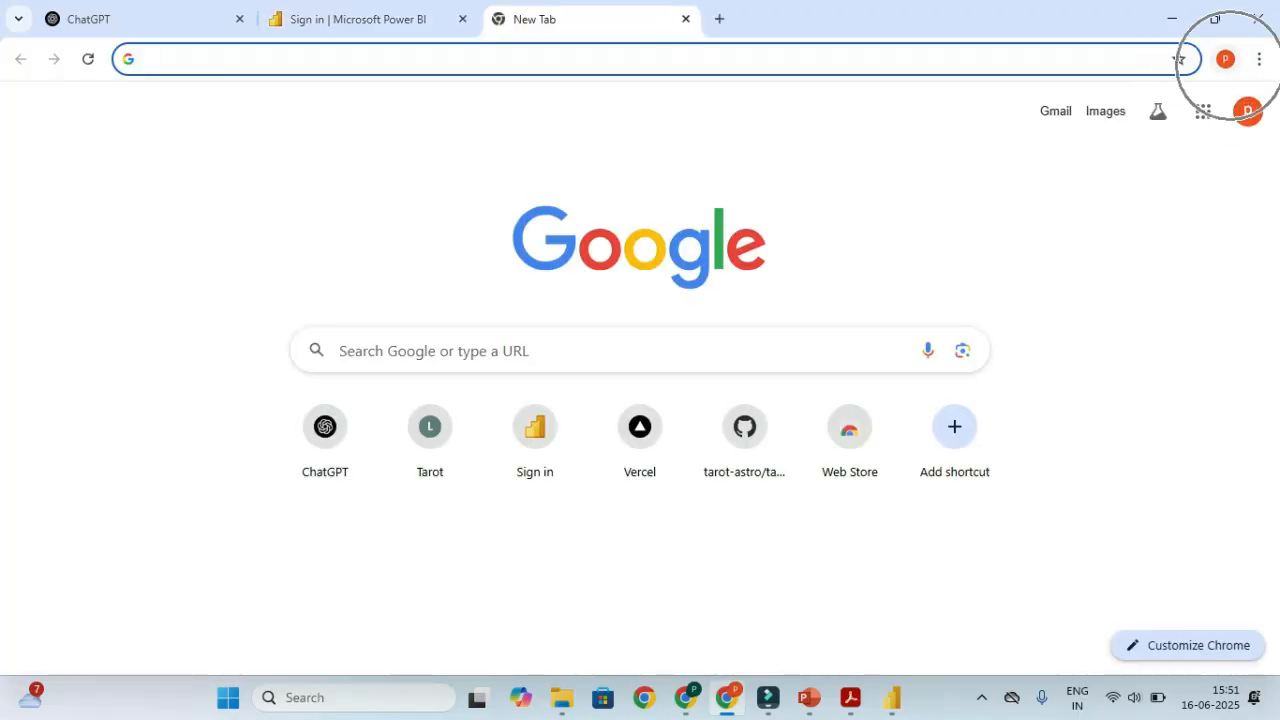
{"action": "left_click", "coordinate": [640, 59]}
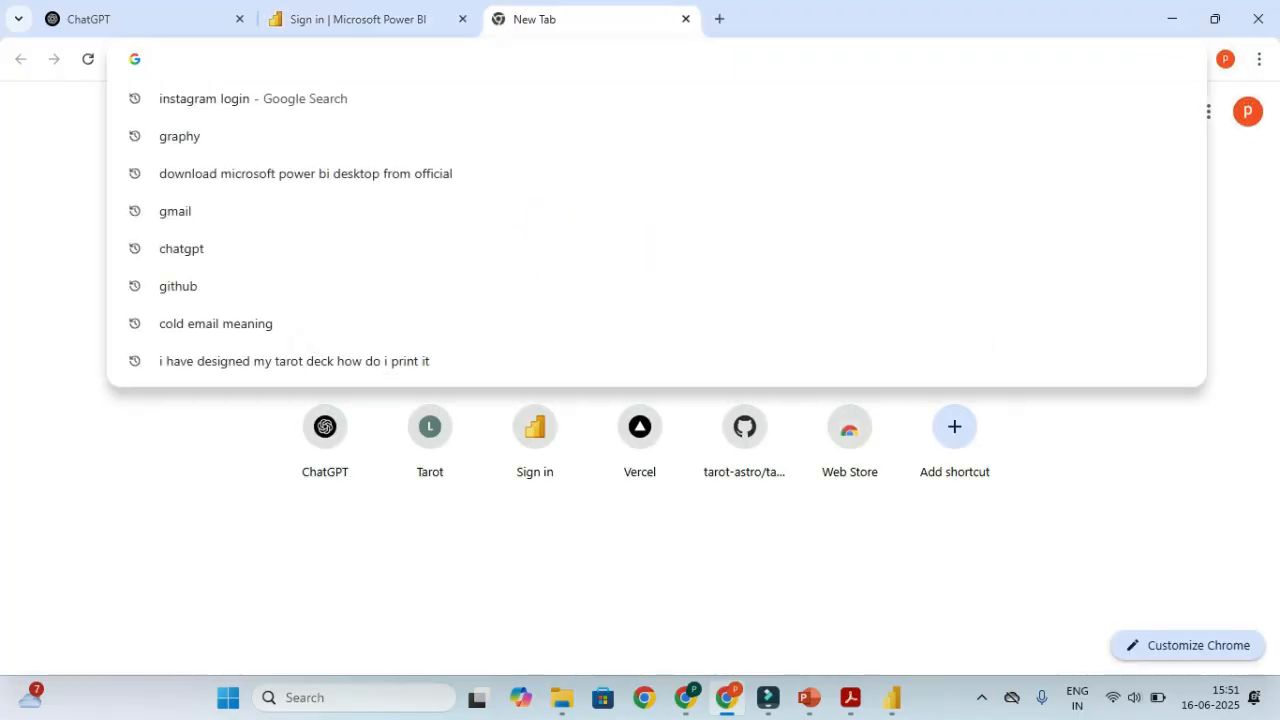
{"action": "key", "text": "ctrl+v"}
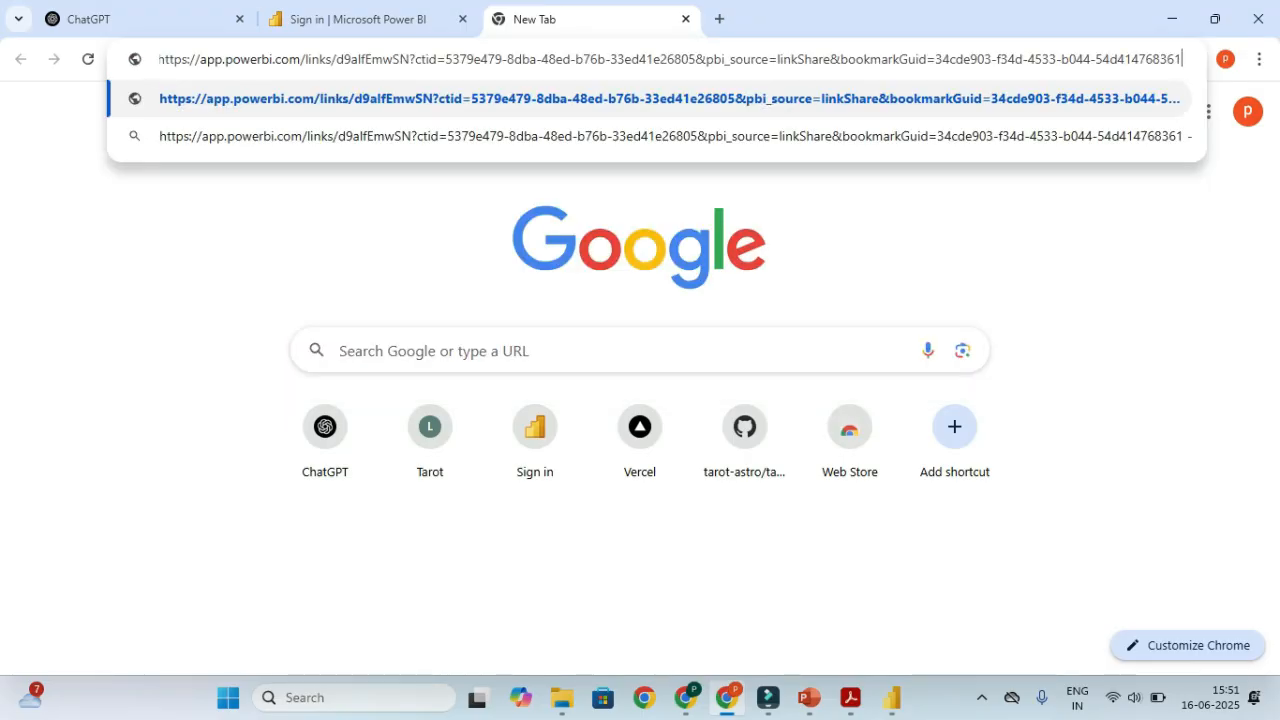
{"action": "key", "text": "Return"}
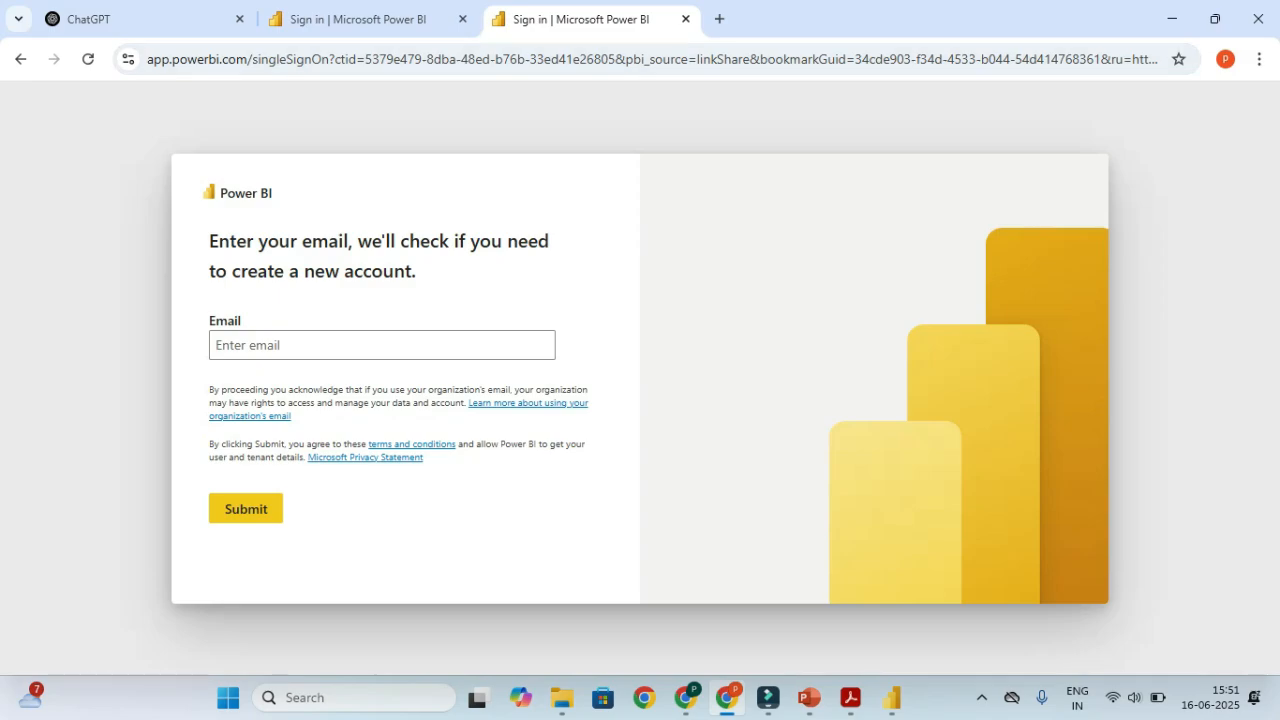
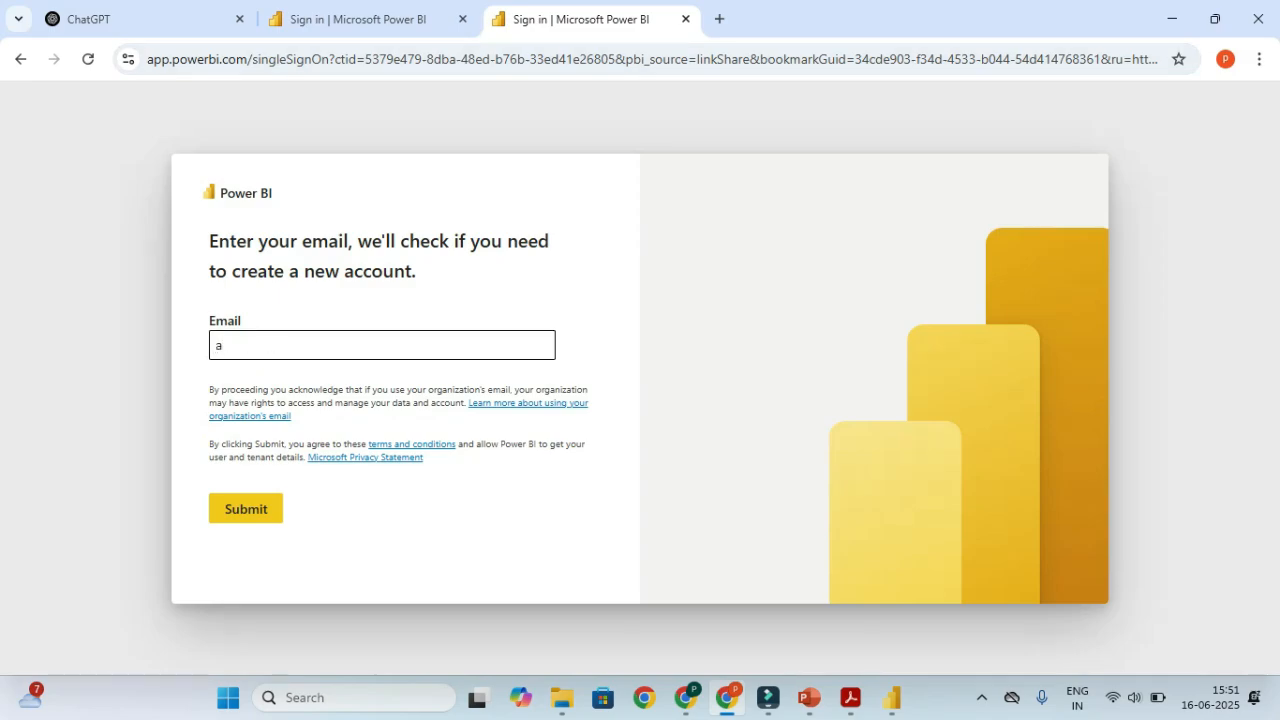
Submit the second account's email on the sign-in page, then close the passkey prompt tab
{"action": "key", "text": "BackSpace"}
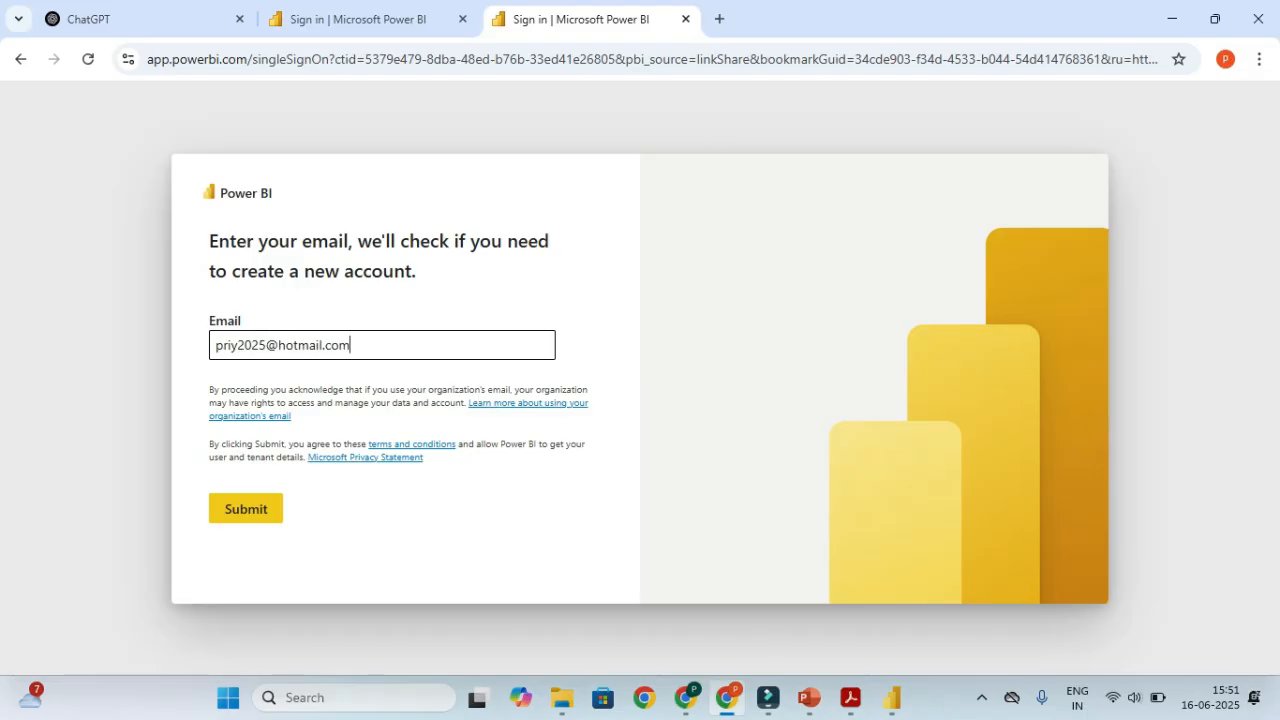
{"action": "key", "text": "Return"}
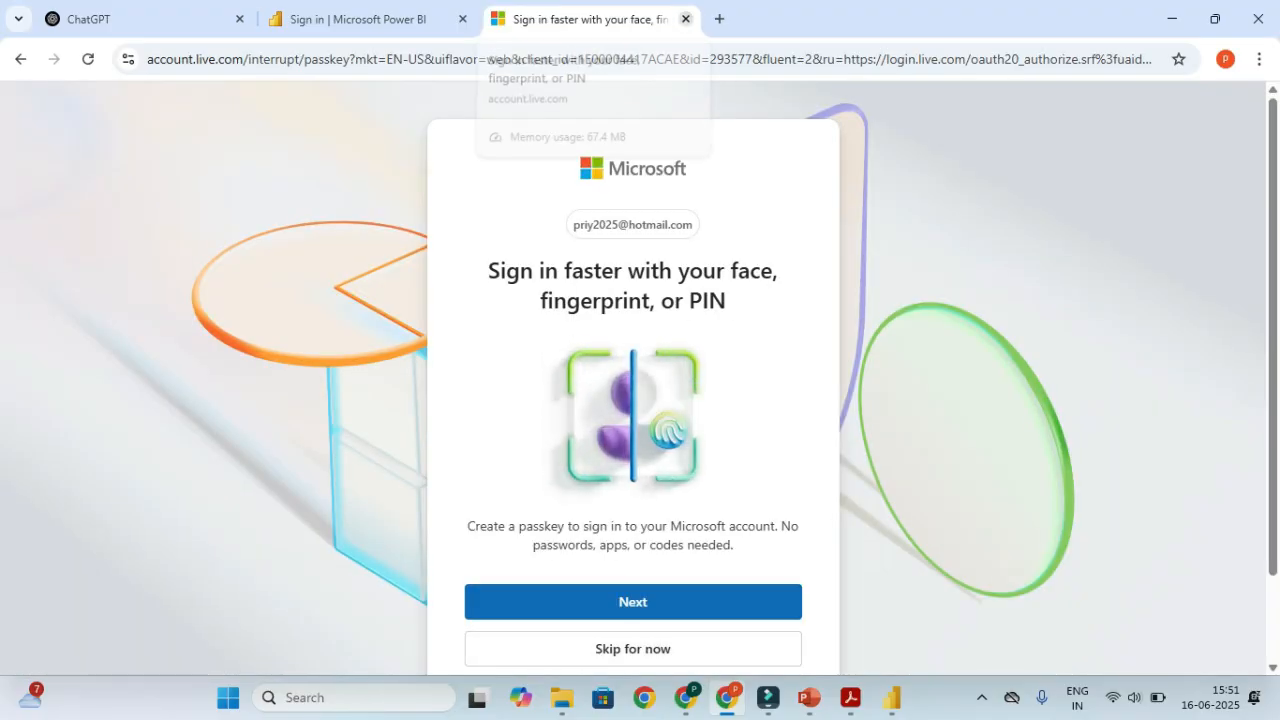
{"action": "left_click", "coordinate": [685, 18]}
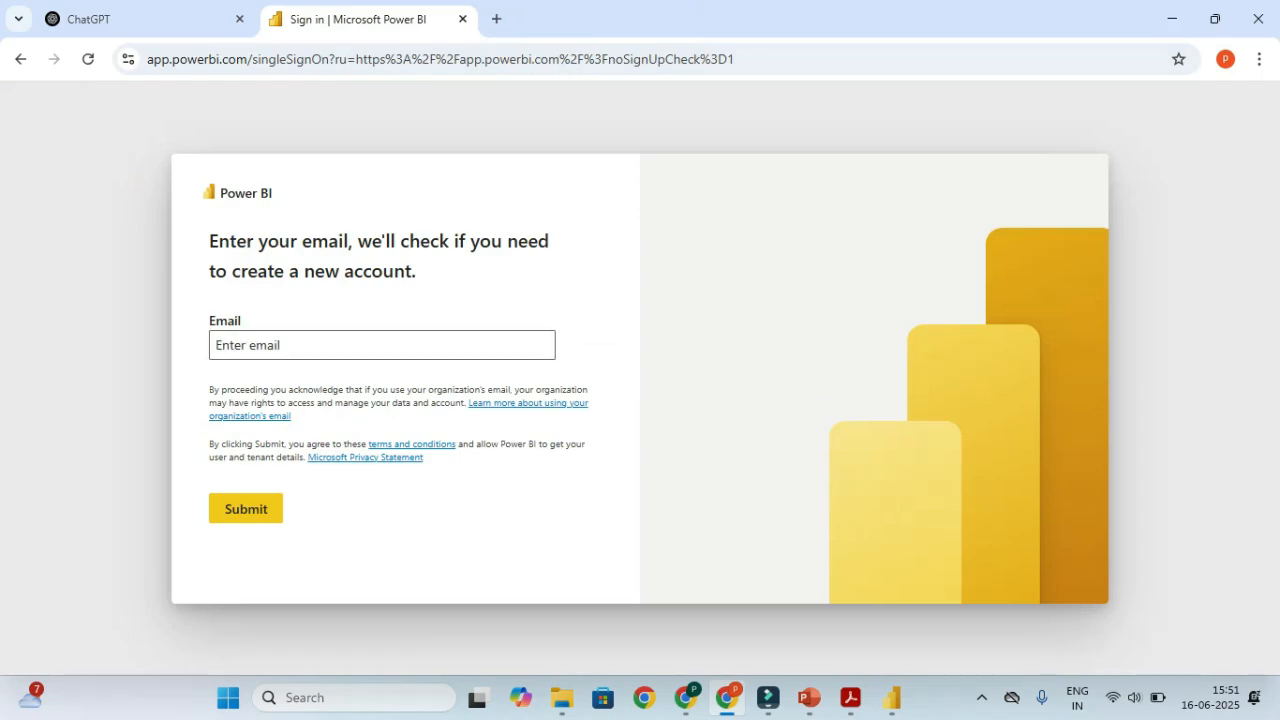
On the PBI_Full_Part1 report, check the signed-in account in the Profile panel, then close it
{"action": "left_click", "coordinate": [382, 345]}
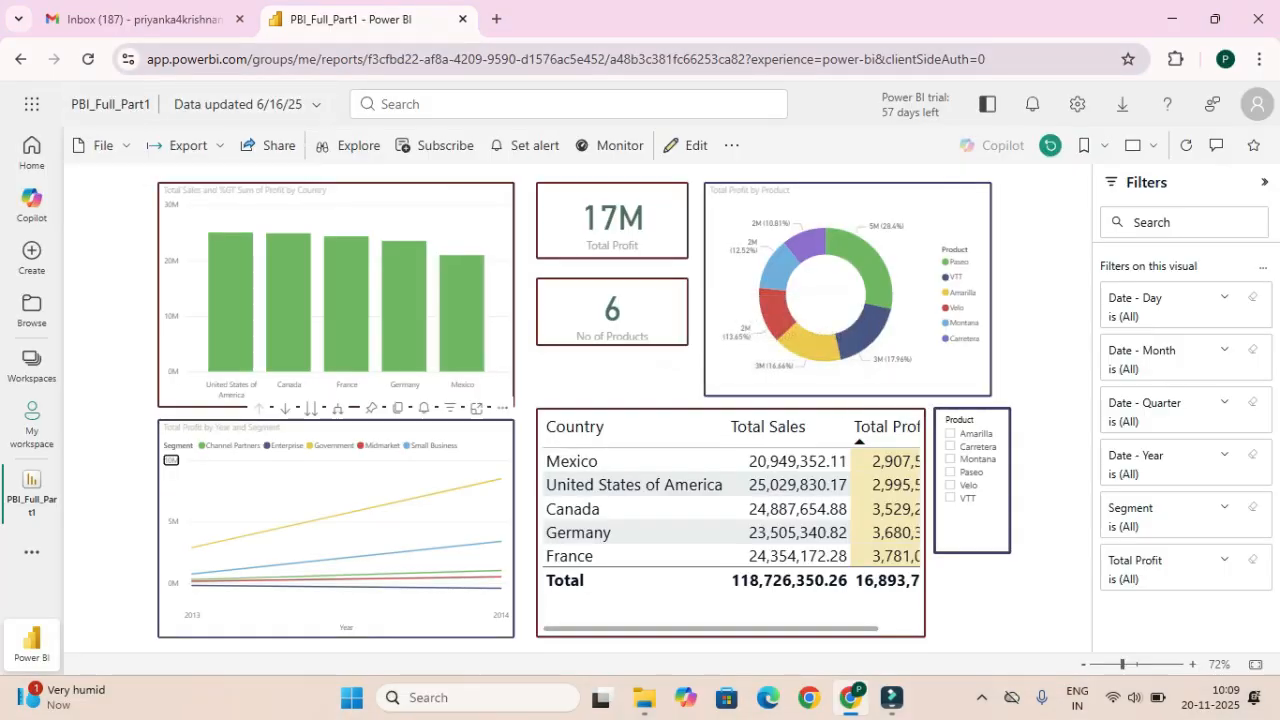
{"action": "key", "text": "ctrl+l"}
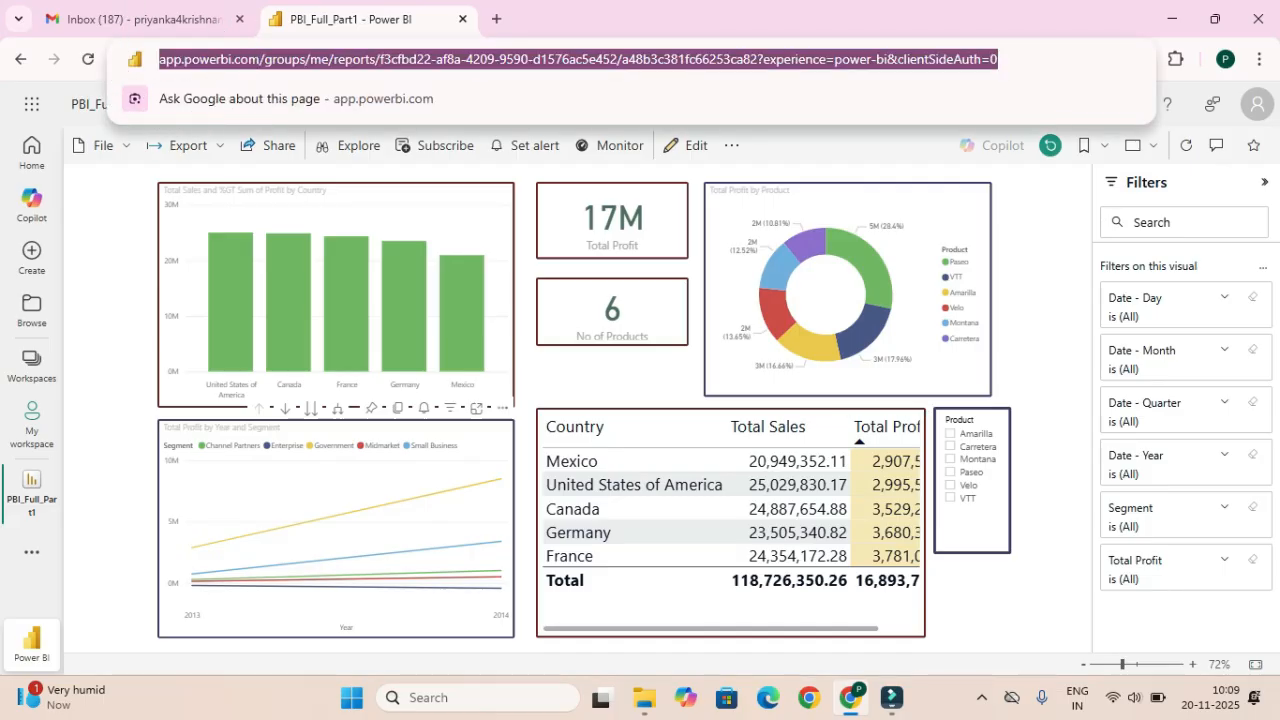
{"action": "left_click", "coordinate": [1048, 330]}
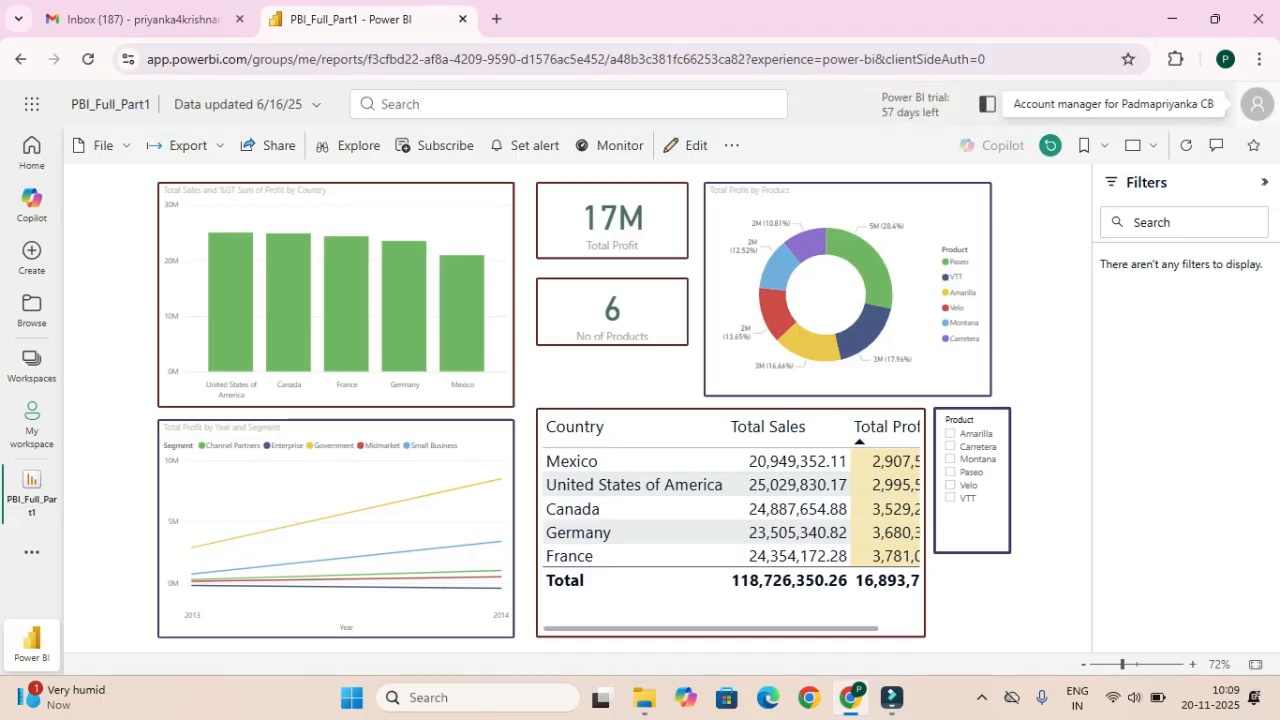
{"action": "left_click", "coordinate": [1256, 104]}
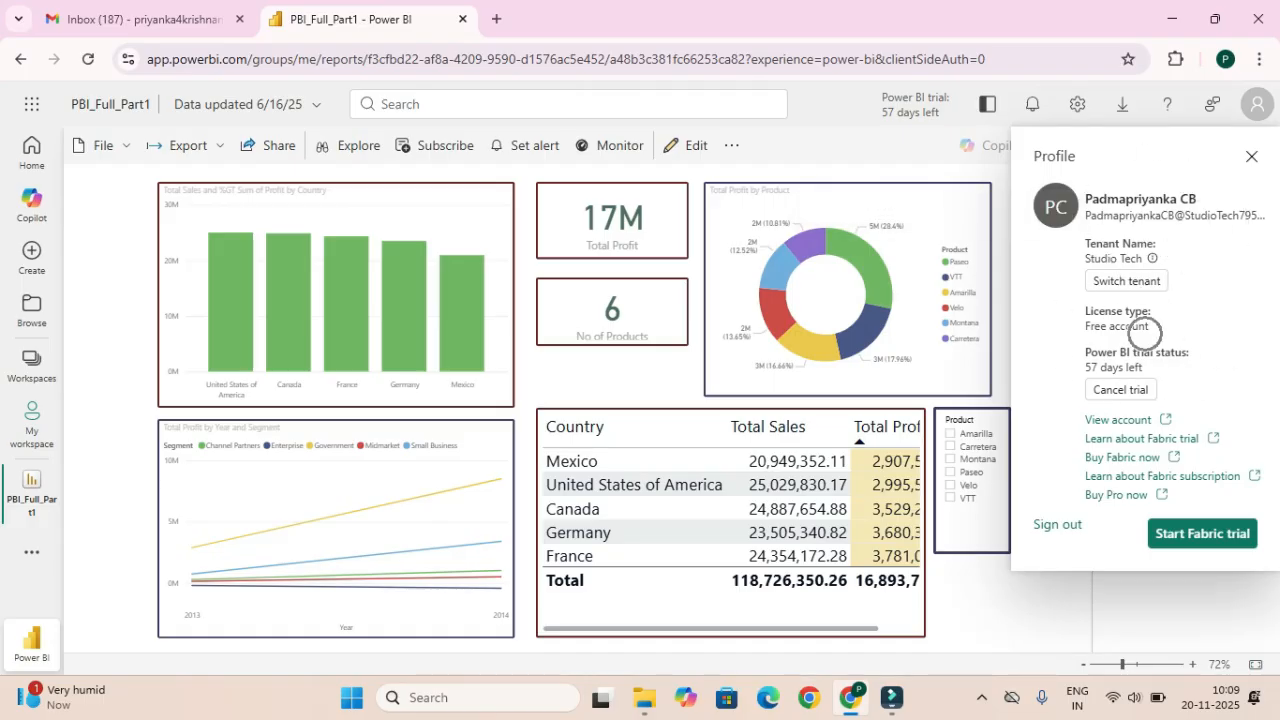
{"action": "left_click", "coordinate": [1256, 104]}
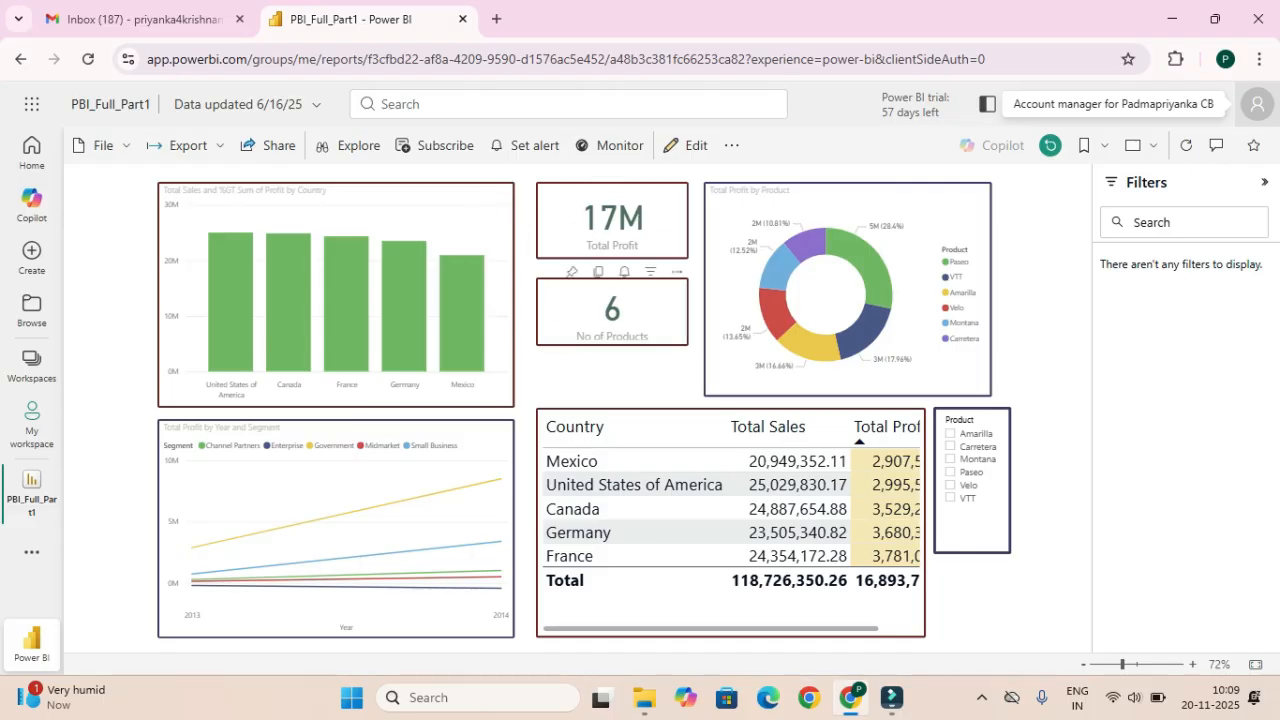
{"action": "left_click", "coordinate": [348, 318]}
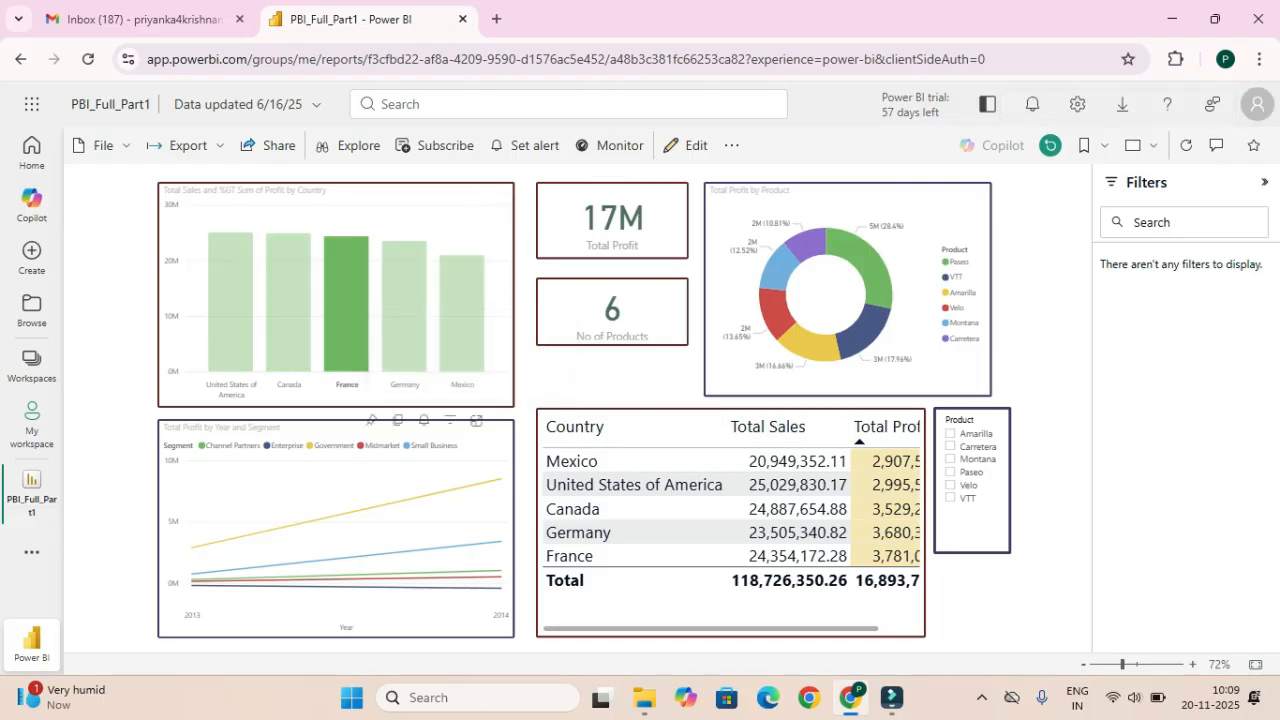
{"action": "left_click", "coordinate": [404, 312]}
{"action": "left_click", "coordinate": [347, 312]}
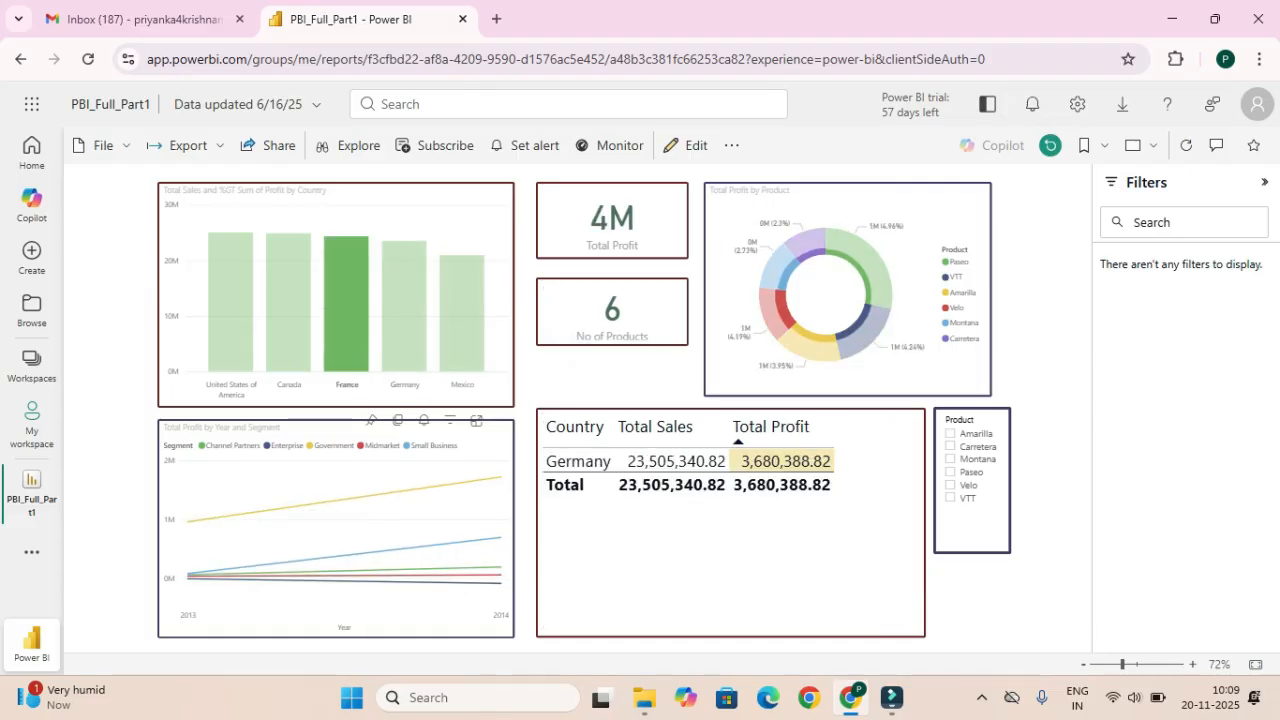
{"action": "left_click", "coordinate": [462, 314]}
{"action": "left_click", "coordinate": [404, 312]}
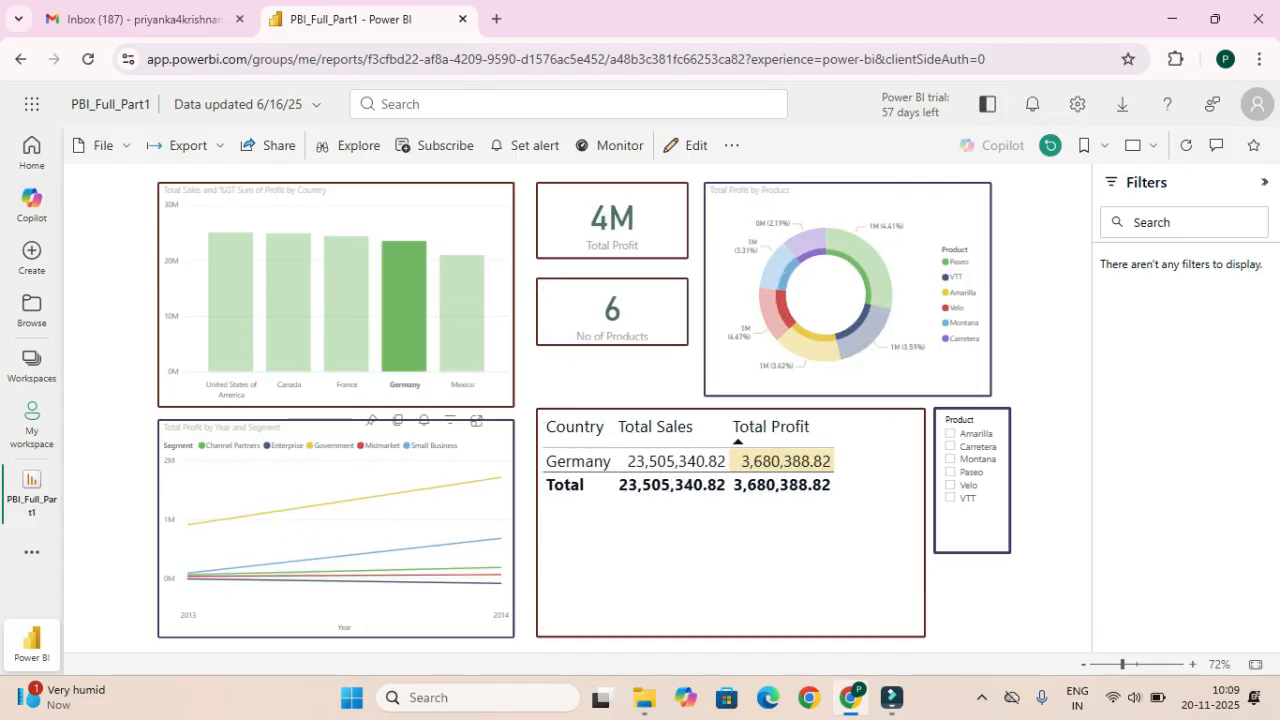
{"action": "left_click", "coordinate": [347, 312]}
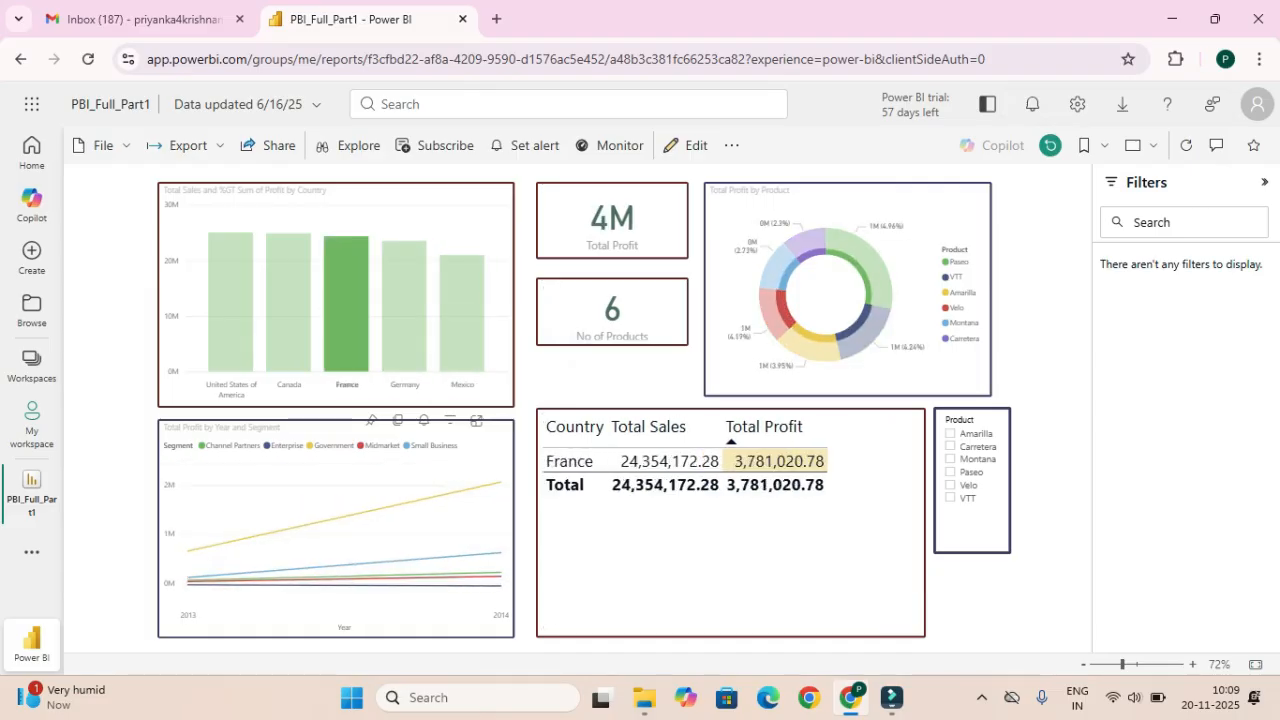
{"action": "left_click", "coordinate": [347, 312]}
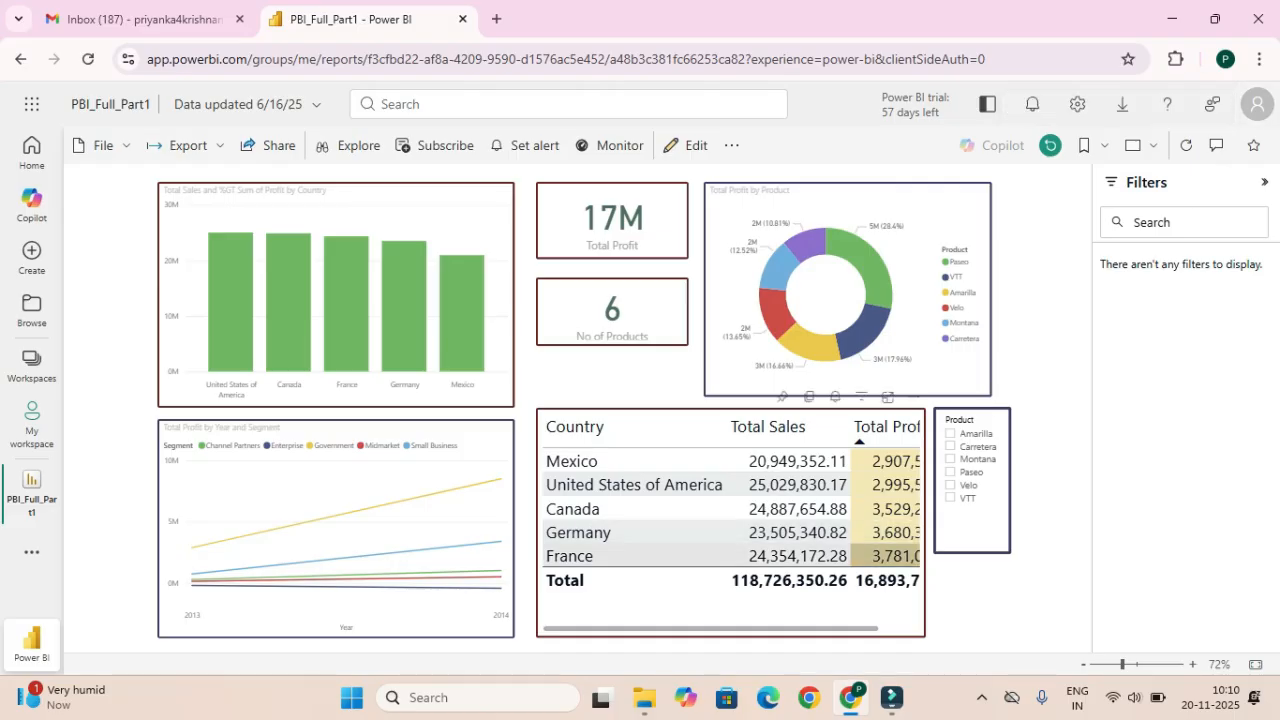
{"action": "left_click", "coordinate": [404, 330]}
{"action": "left_click", "coordinate": [404, 320]}
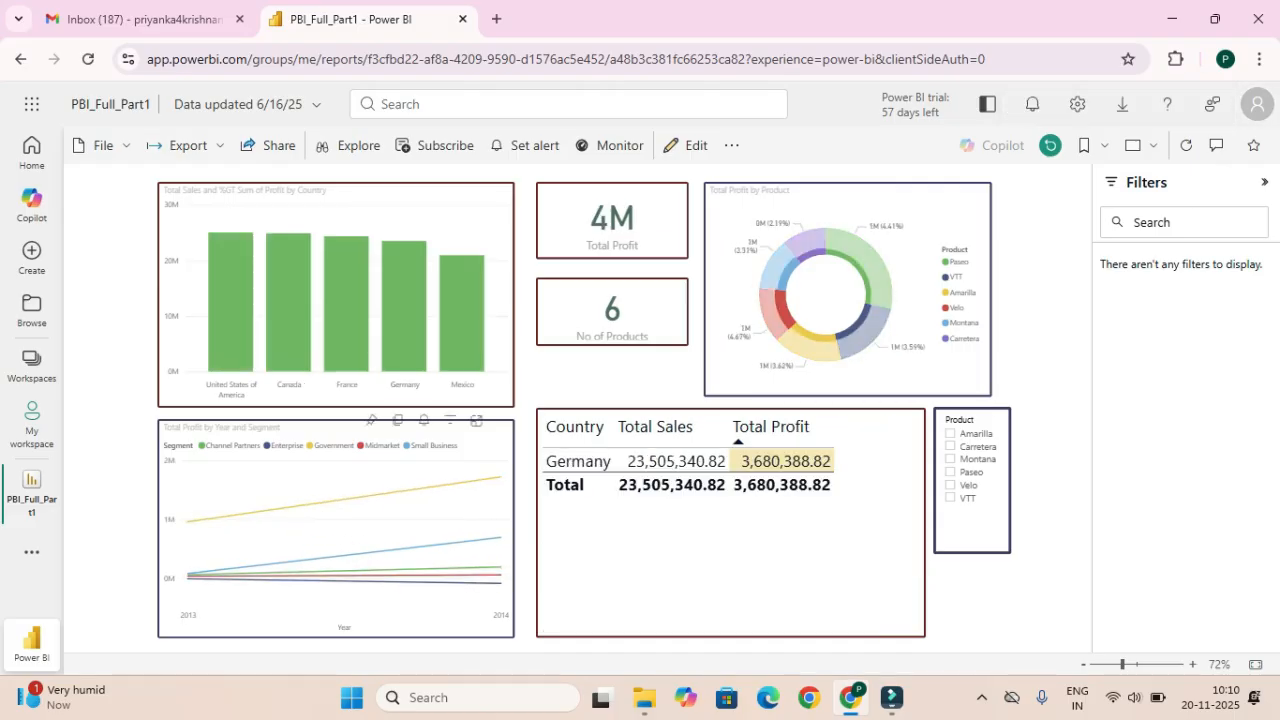
{"action": "left_click", "coordinate": [346, 320]}
{"action": "left_click", "coordinate": [346, 320]}
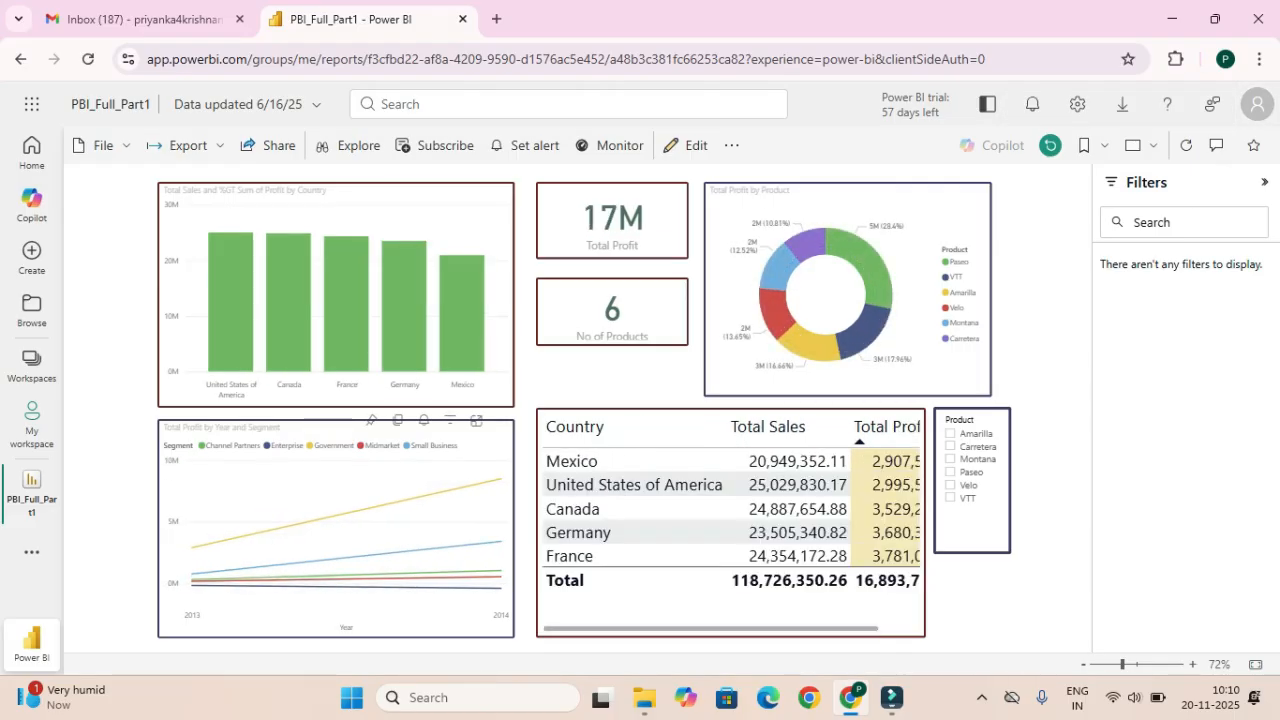
{"action": "left_click", "coordinate": [461, 318]}
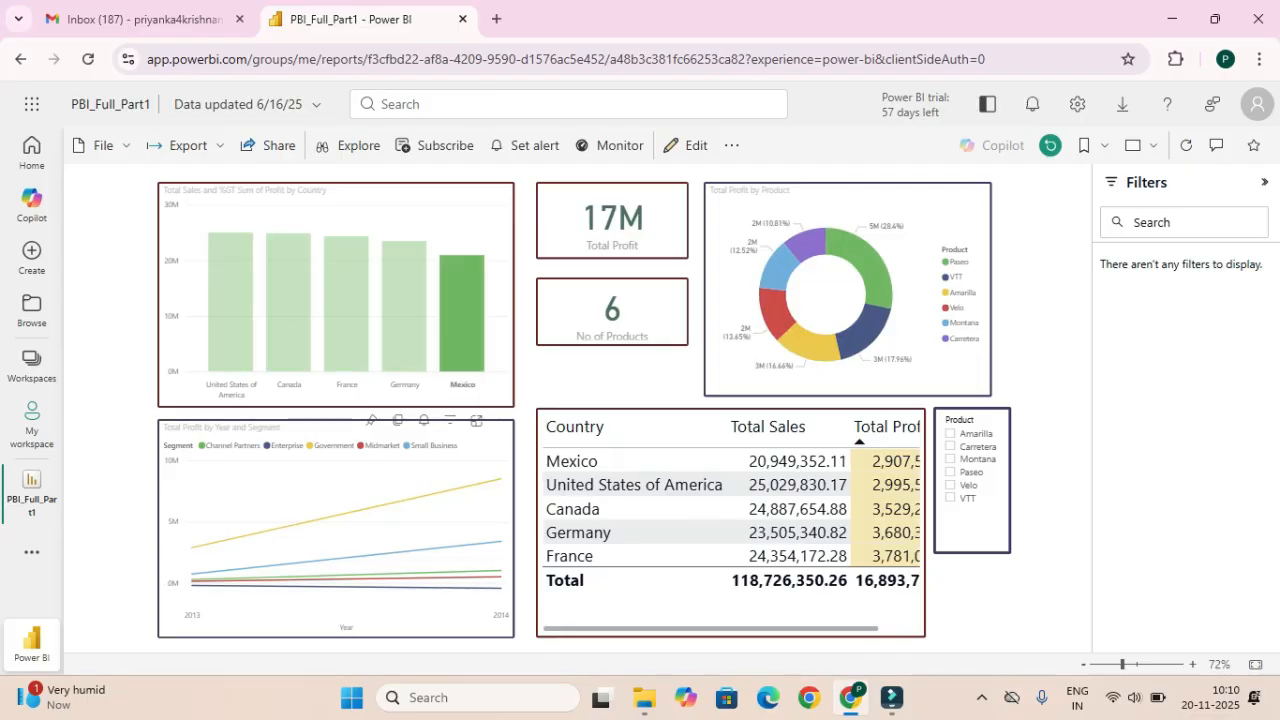
{"action": "left_click", "coordinate": [461, 318]}
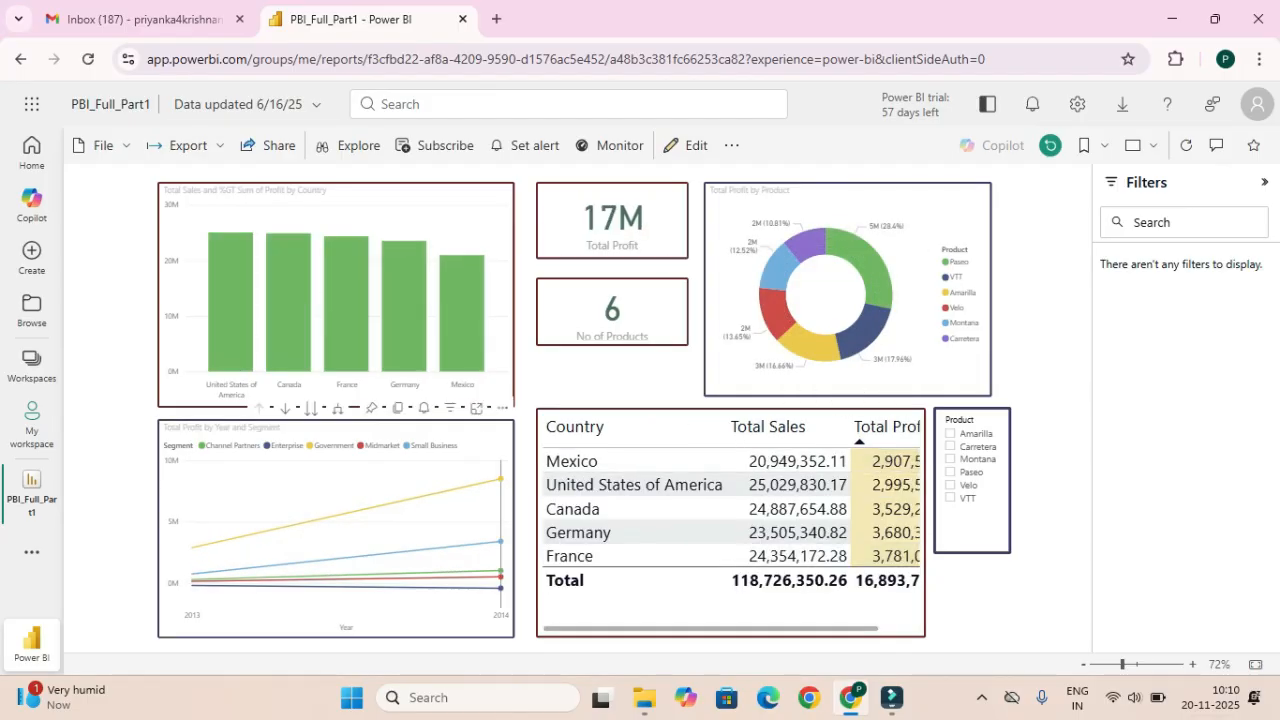
{"action": "mouse_move", "coordinate": [500, 585]}
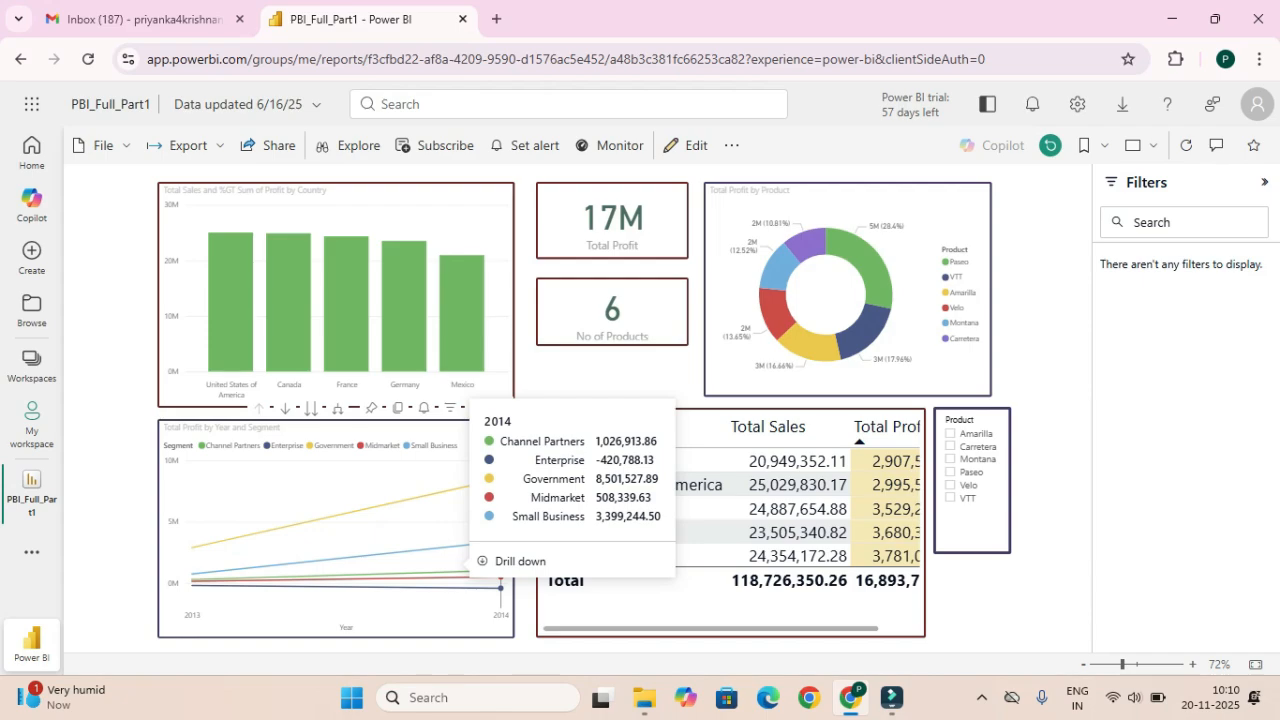
{"action": "mouse_move", "coordinate": [891, 698]}
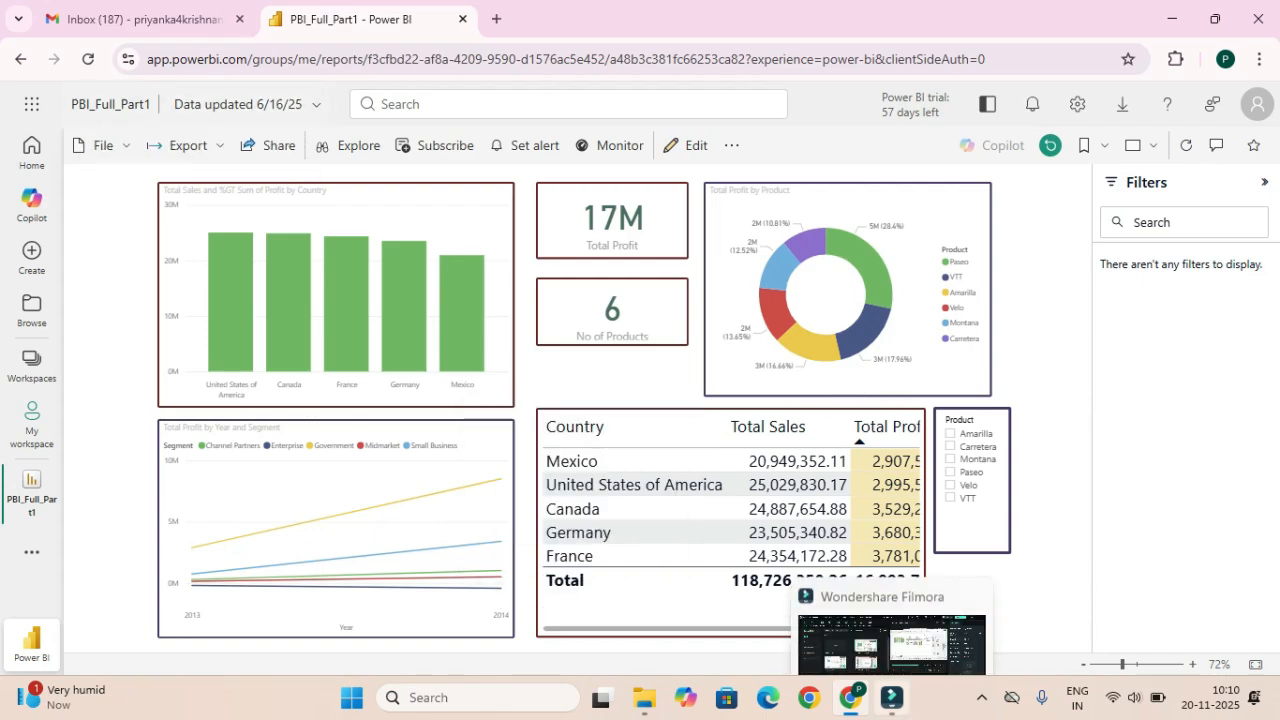